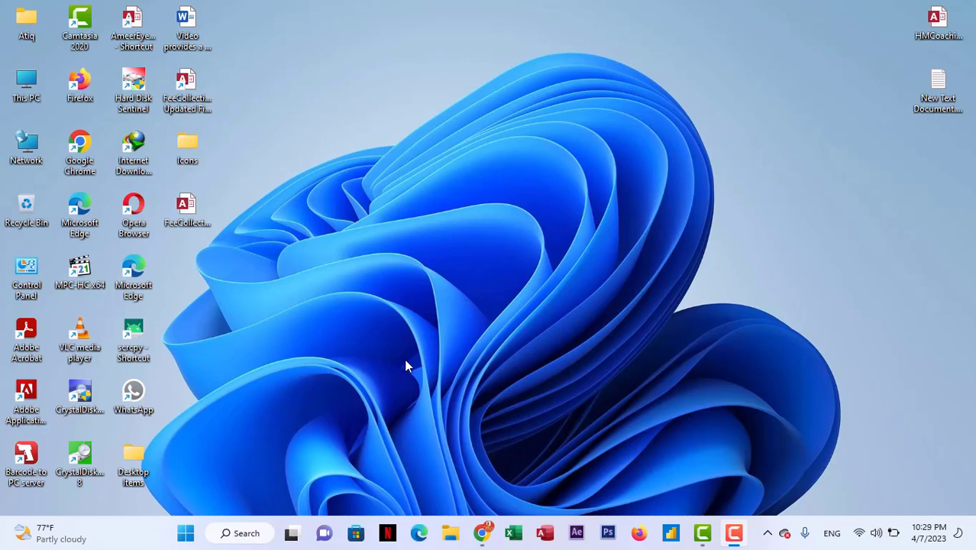
# - Open the FeeCollectionSystem database from the desktop and open its MainForm in Form View
pyautogui.doubleClick(189, 208)
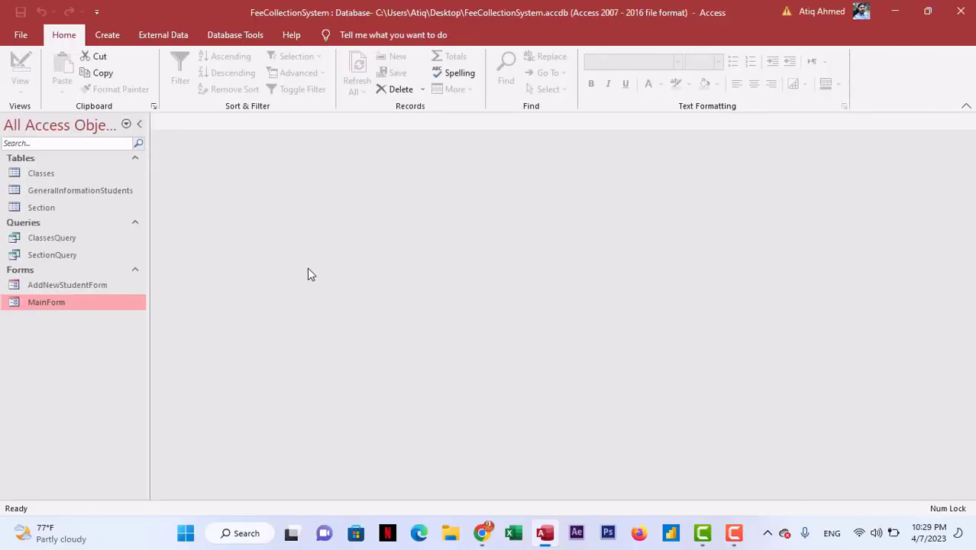
pyautogui.rightClick(92, 304)
pyautogui.click(134, 309)
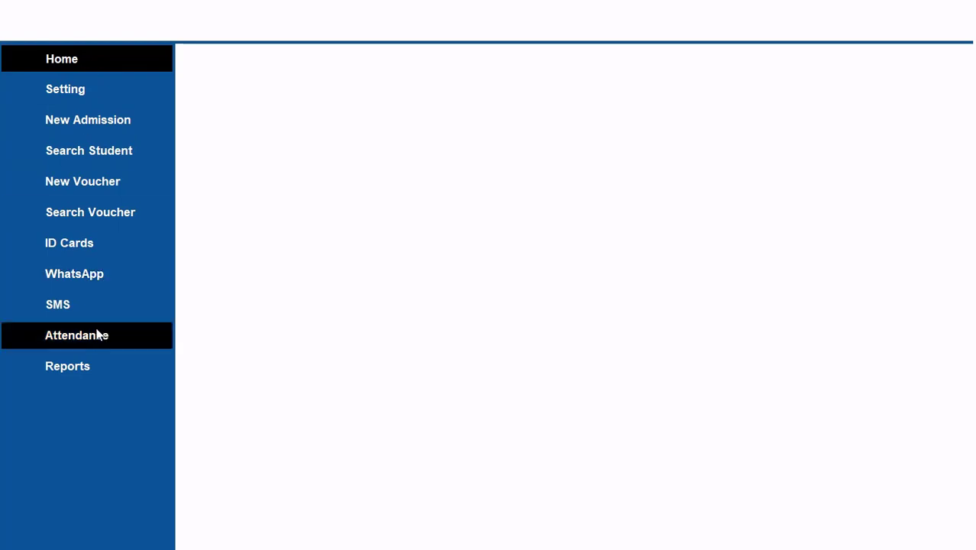
# - View the New Admission and Setting pages of MainForm, and close the form
pyautogui.click(48, 123)
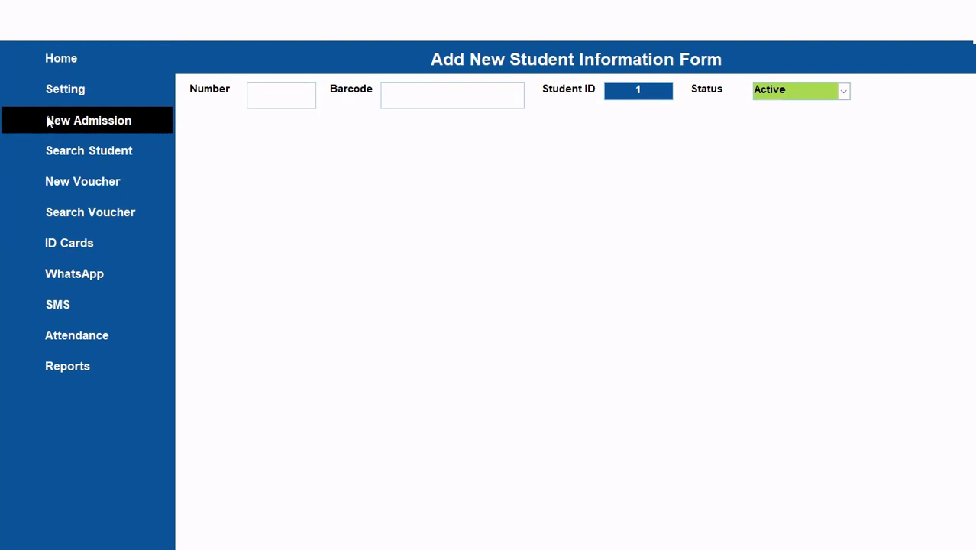
pyautogui.click(79, 89)
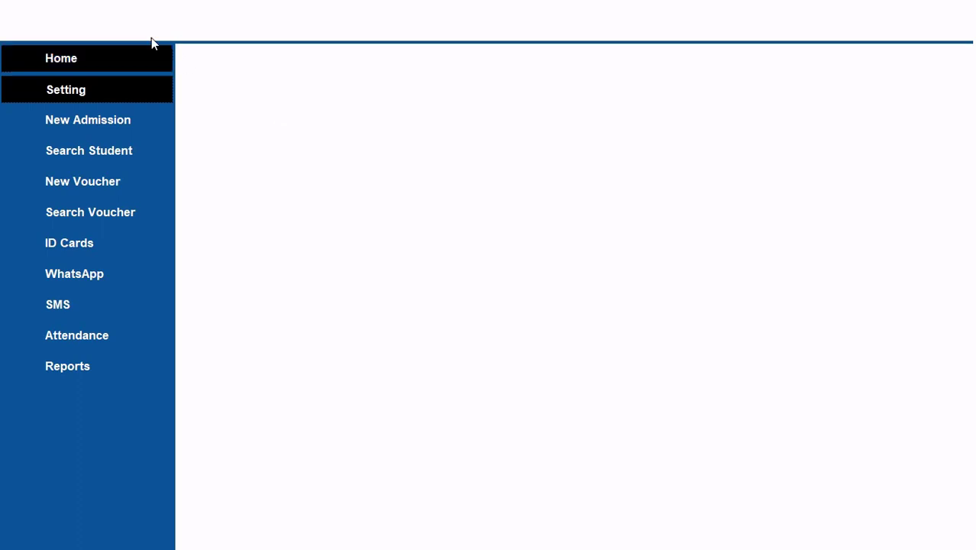
pyautogui.rightClick(139, 20)
pyautogui.click(174, 164)
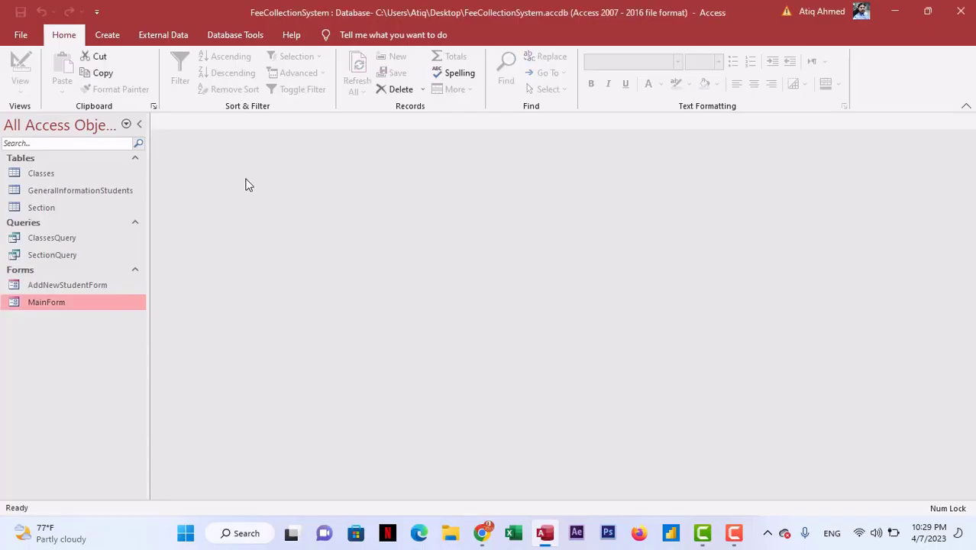
# - Minimize the database, open the updated FeeCollection database from the desktop, and open its TitleForm
pyautogui.click(895, 12)
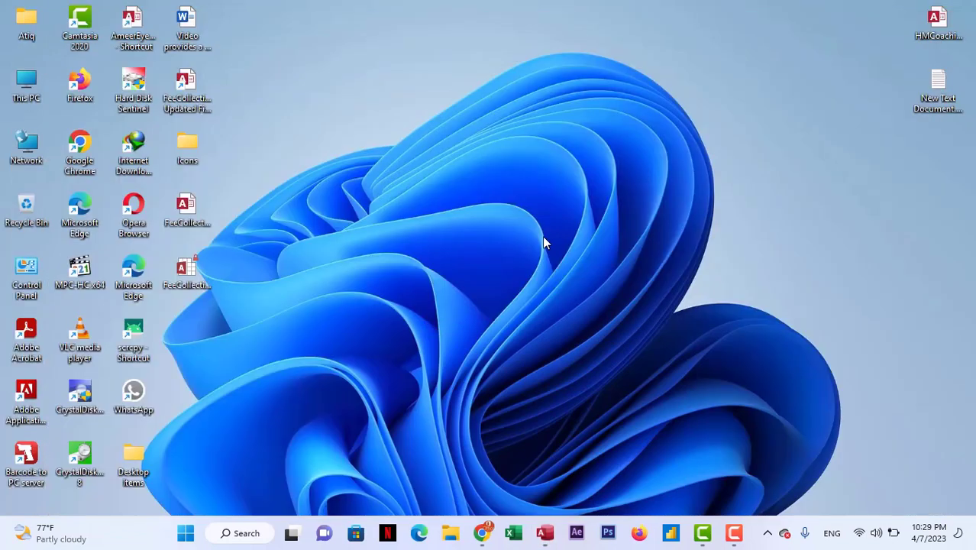
pyautogui.doubleClick(196, 86)
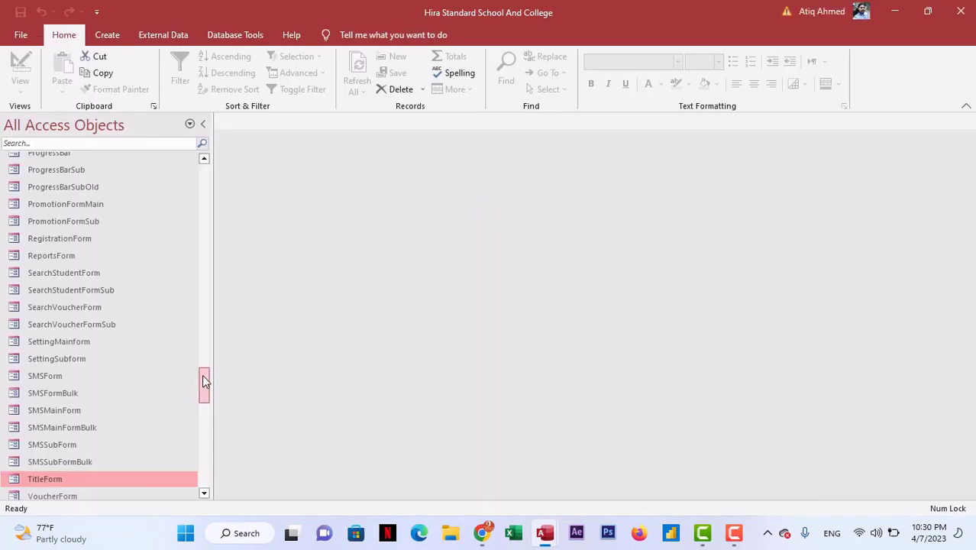
pyautogui.moveTo(202, 374); pyautogui.dragTo(202, 391)
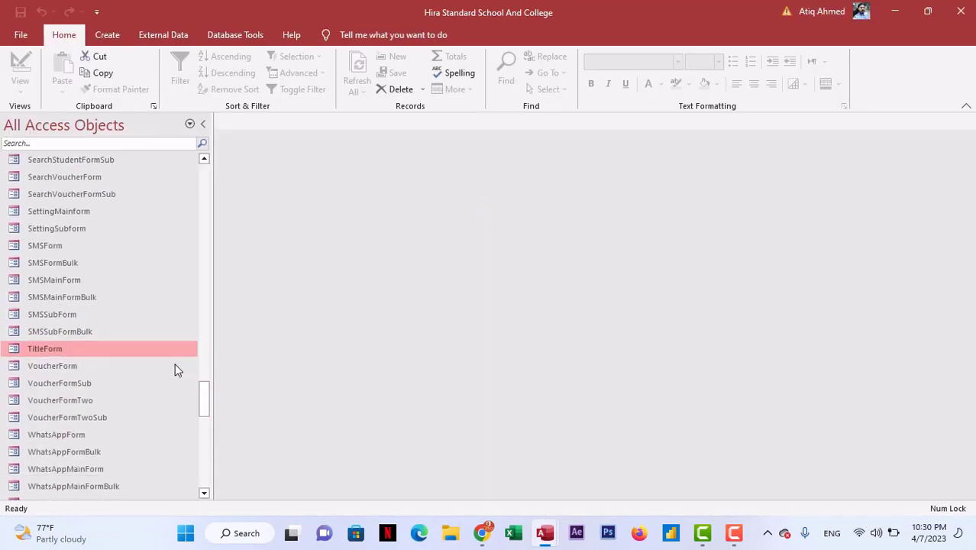
pyautogui.doubleClick(120, 356)
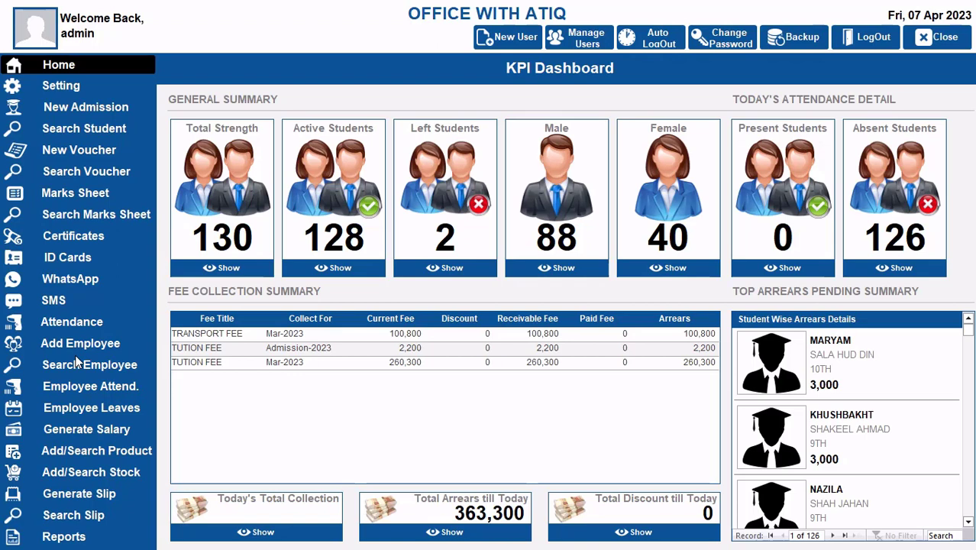
# - Close the main form showing the KPI Dashboard
pyautogui.rightClick(189, 16)
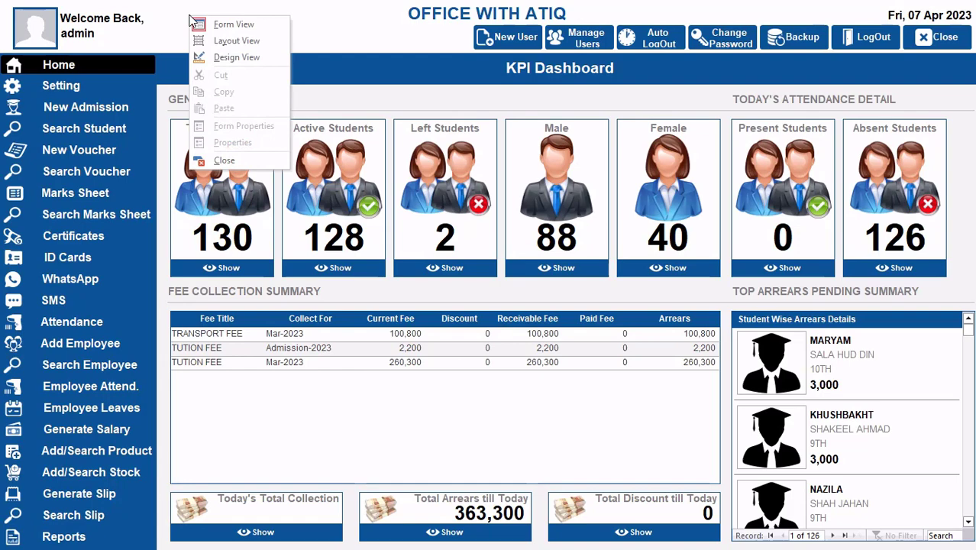
pyautogui.rightClick(300, 15)
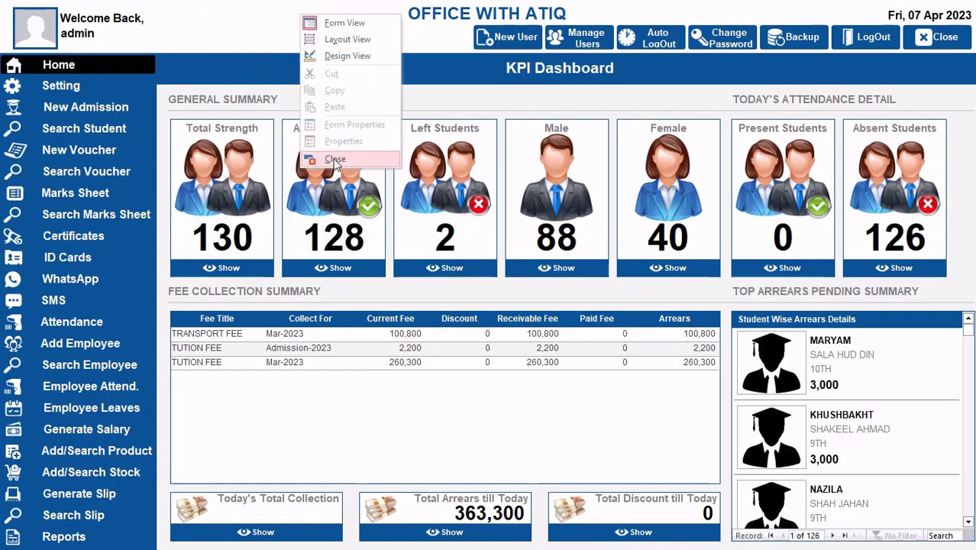
pyautogui.click(335, 160)
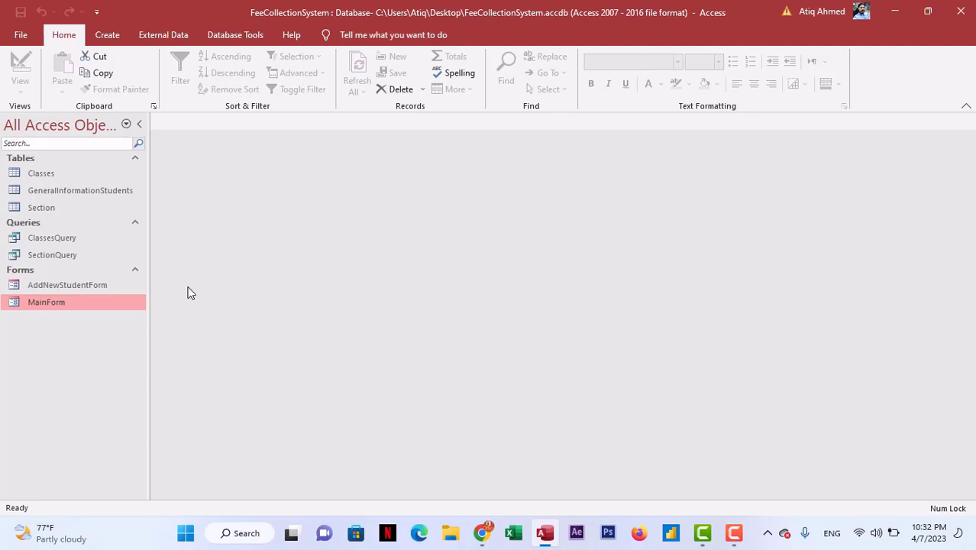
# - Open MainForm of FeeCollectionSystem to review its navigation buttons without icons, and close it
pyautogui.rightClick(77, 307)
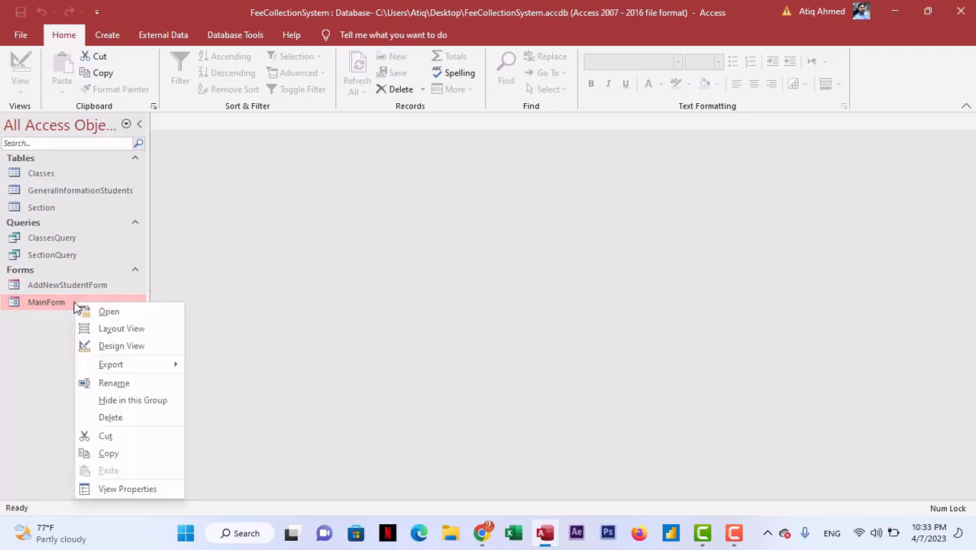
pyautogui.click(139, 309)
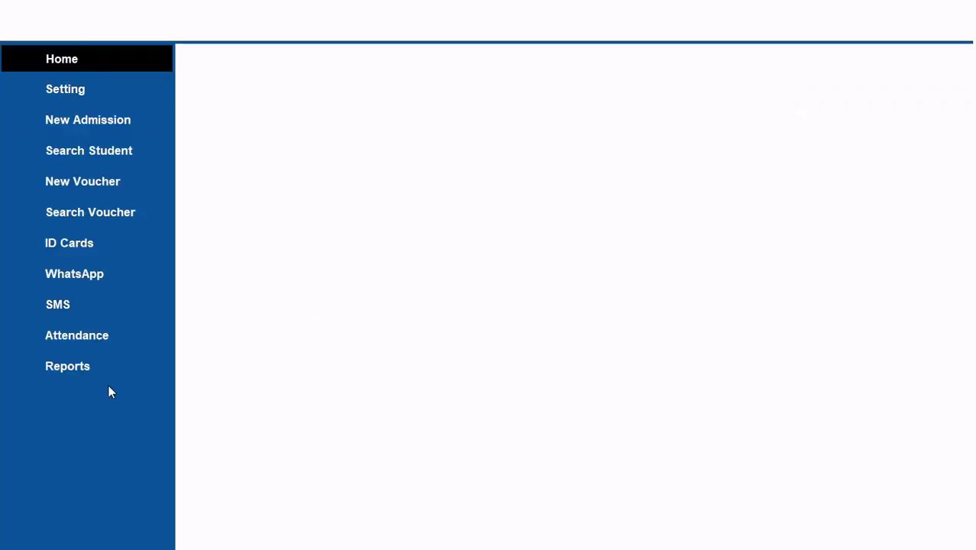
pyautogui.rightClick(204, 23)
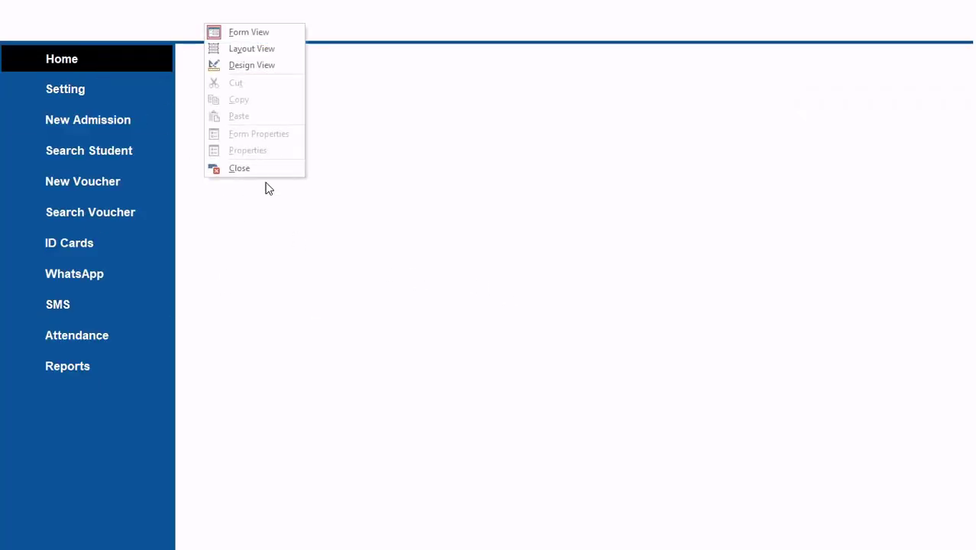
pyautogui.click(239, 168)
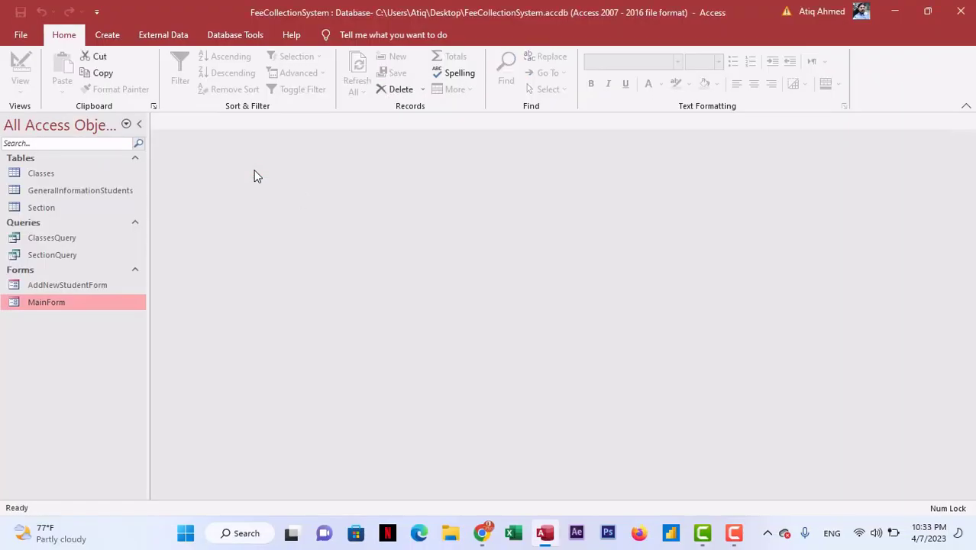
# - Switch to Chrome and view the Icons8 and IconsDB white icons websites as icon sources
pyautogui.click(484, 530)
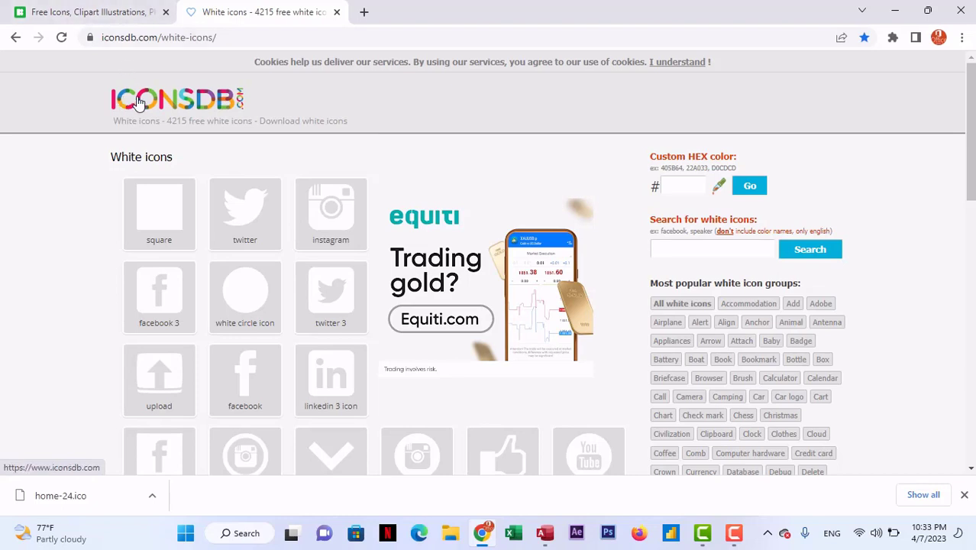
pyautogui.click(89, 7)
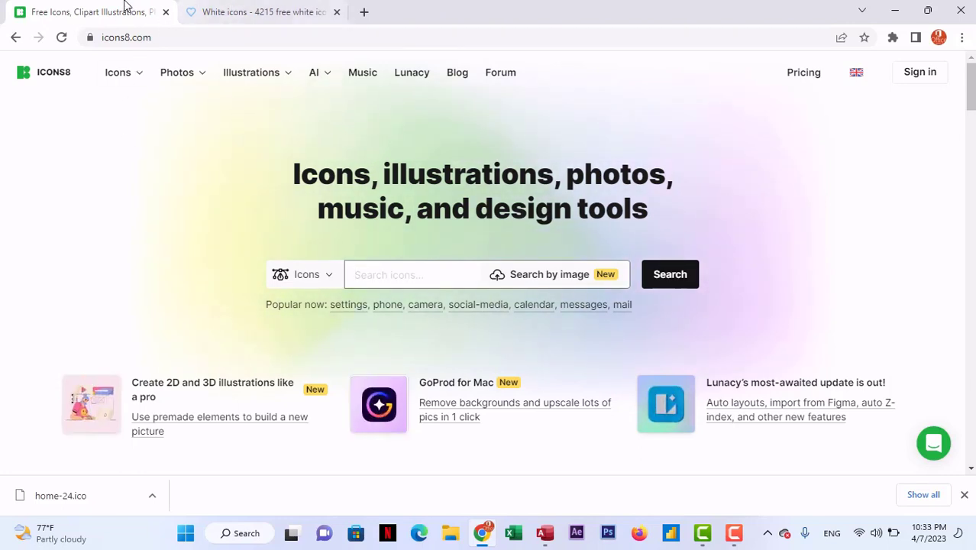
pyautogui.moveTo(244, 8)
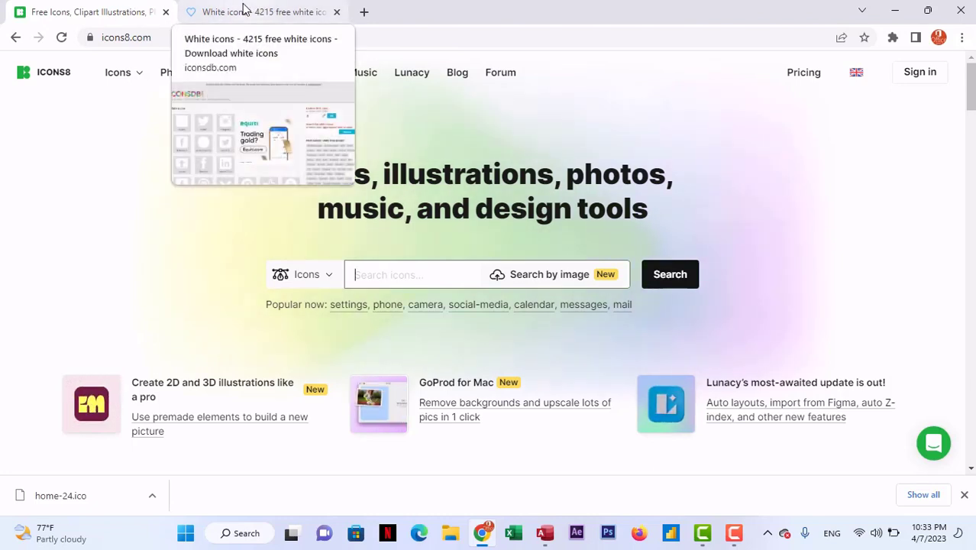
pyautogui.click(243, 7)
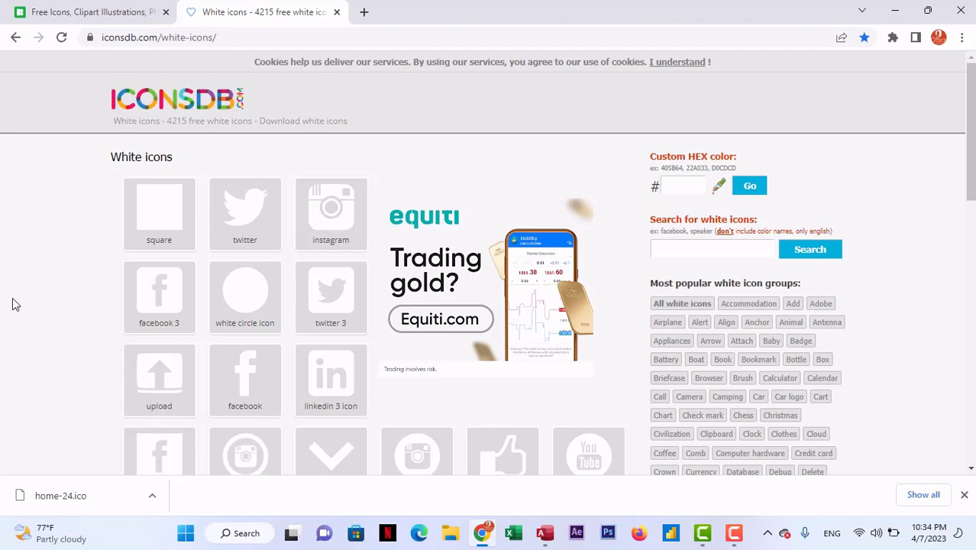
# - Search the IconsDB white icons for "home" and open the custom HEX color picker
pyautogui.scroll(-1, 42, 260)
pyautogui.scroll(-2, 42, 259)
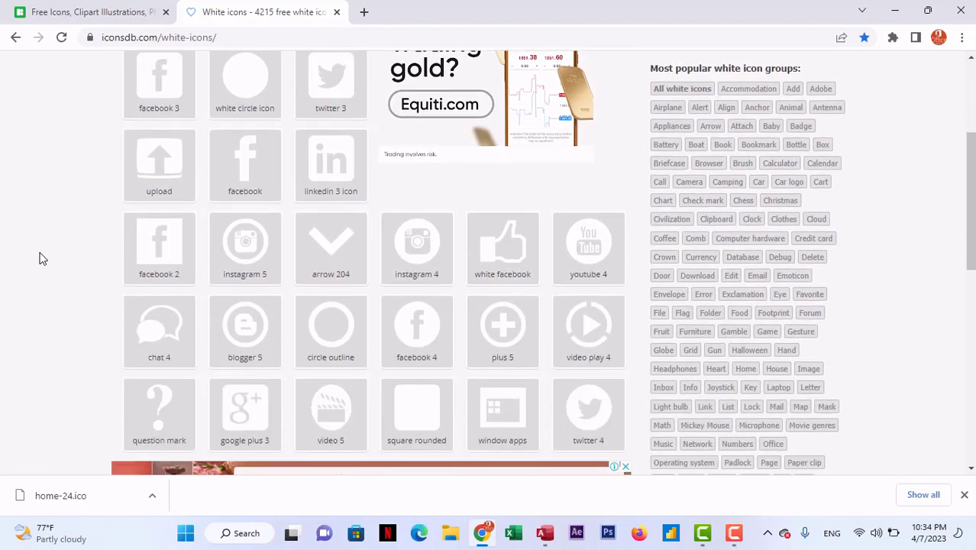
pyautogui.scroll(2, 42, 258)
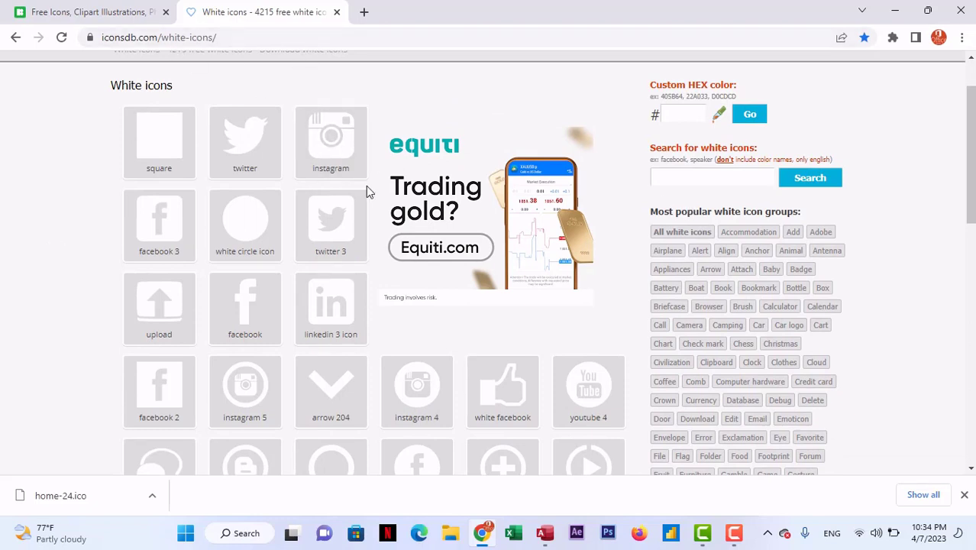
pyautogui.click(713, 178)
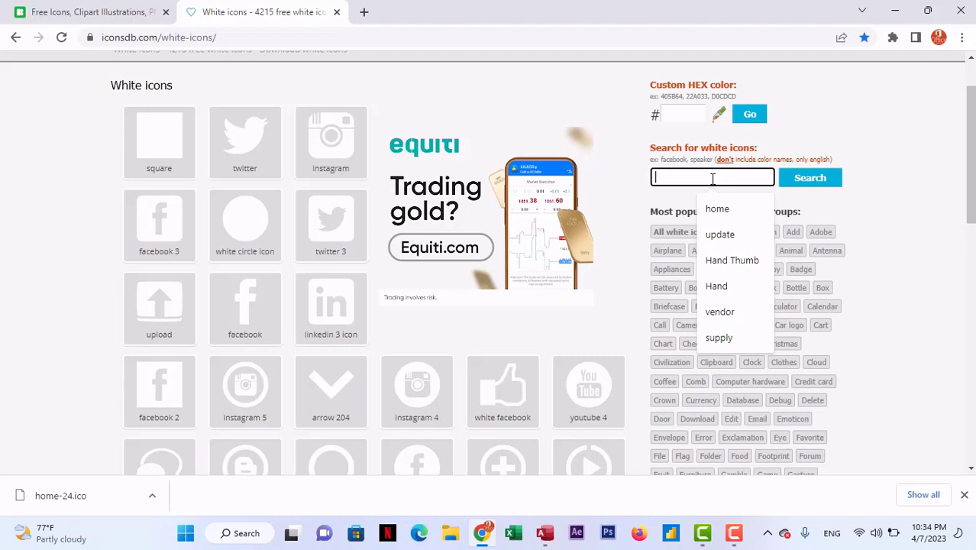
pyautogui.click(718, 205)
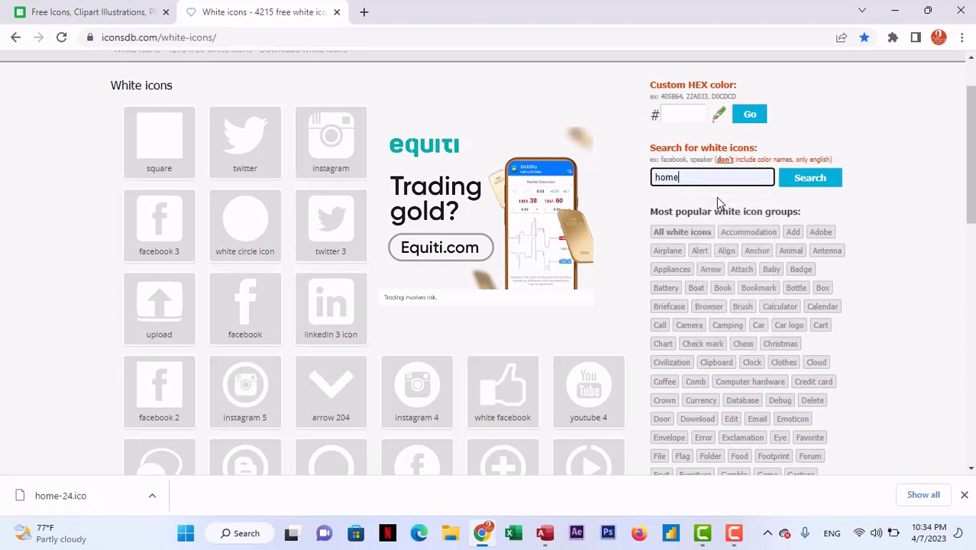
pyautogui.click(825, 189)
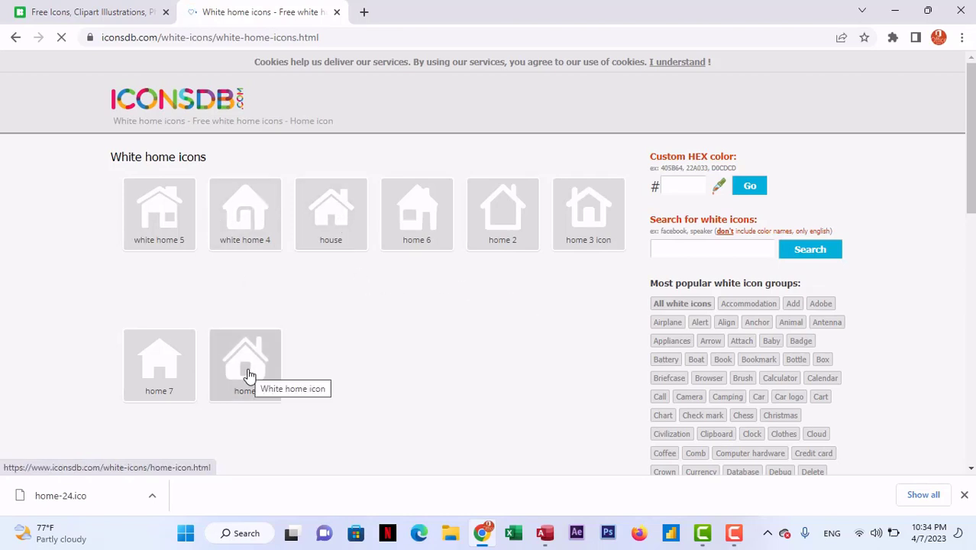
pyautogui.click(687, 185)
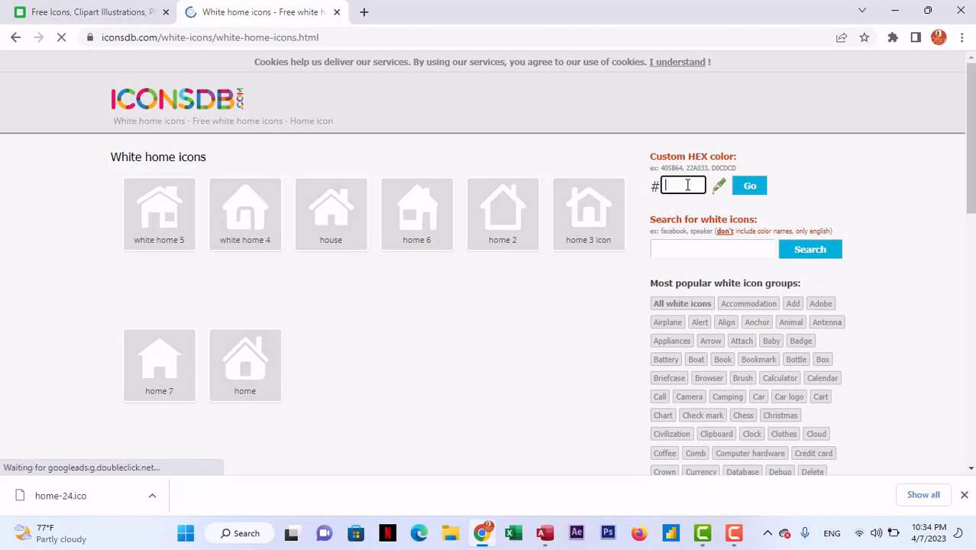
pyautogui.click(718, 185)
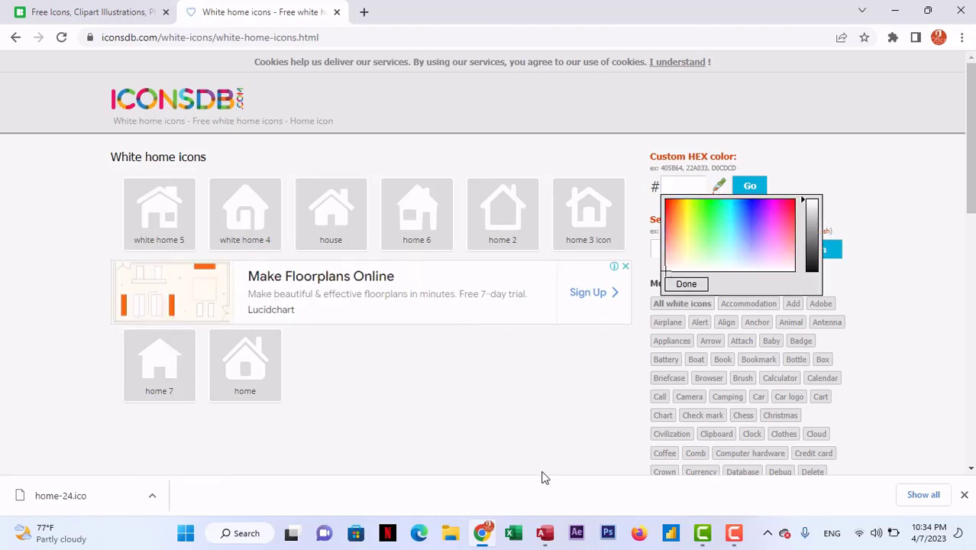
# - Switch to Access and open MainForm of FeeCollectionSystem in Design View
pyautogui.click(545, 533)
pyautogui.rightClick(90, 293)
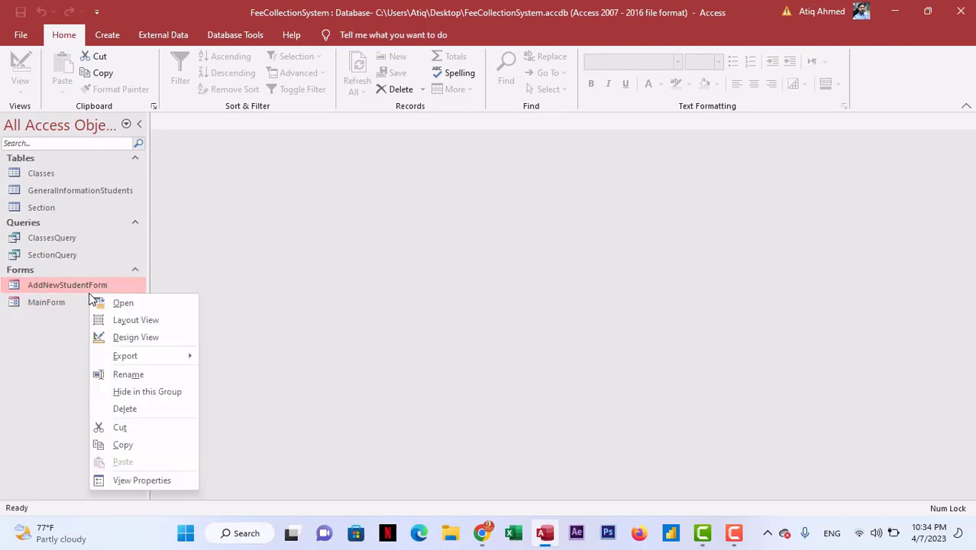
pyautogui.rightClick(82, 301)
pyautogui.click(136, 343)
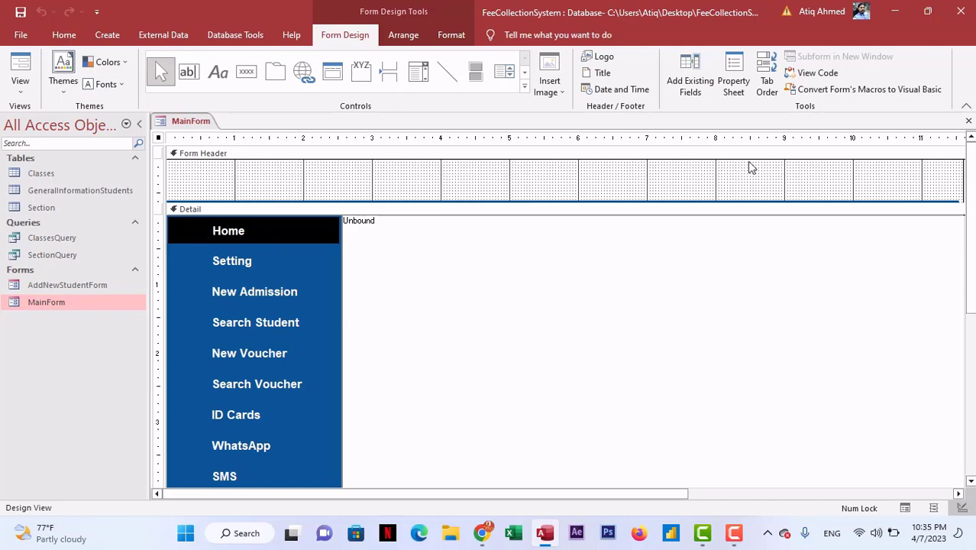
# - Return to Chrome and open the download options of the white icon named "home"
pyautogui.click(896, 12)
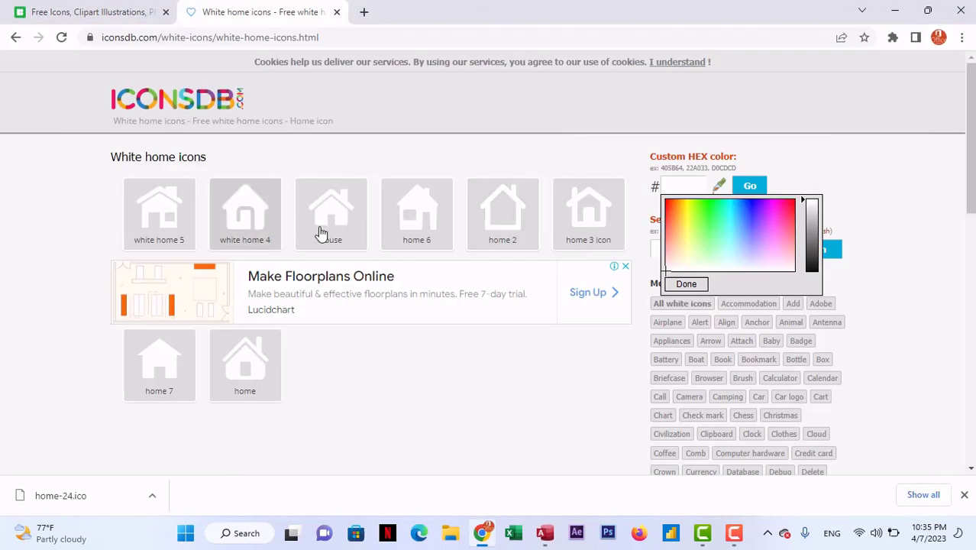
pyautogui.click(257, 371)
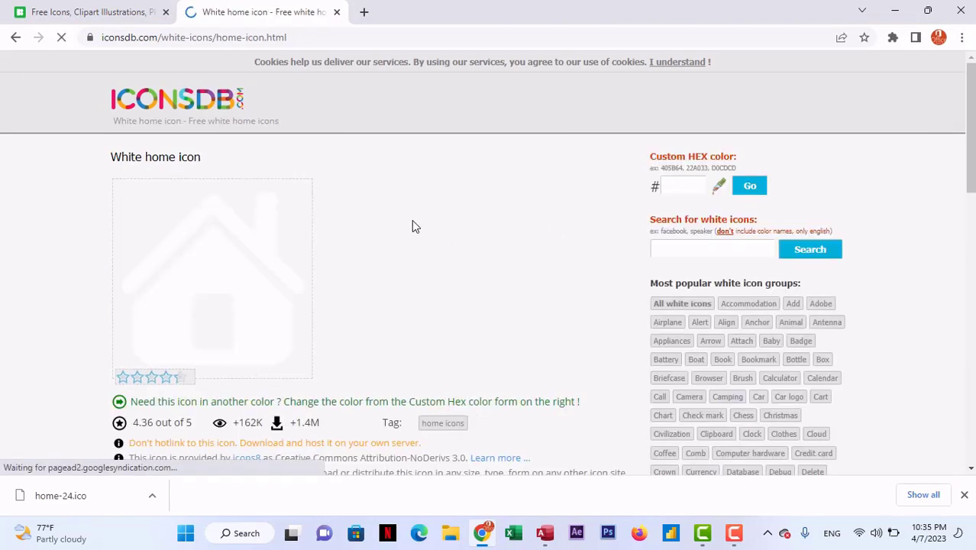
pyautogui.scroll(-2, 412, 226)
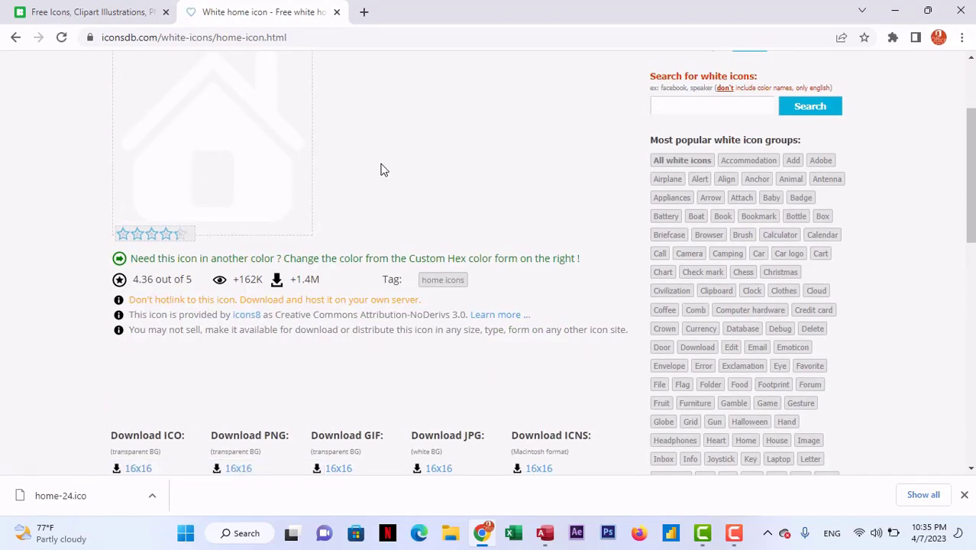
pyautogui.scroll(-4, 384, 170)
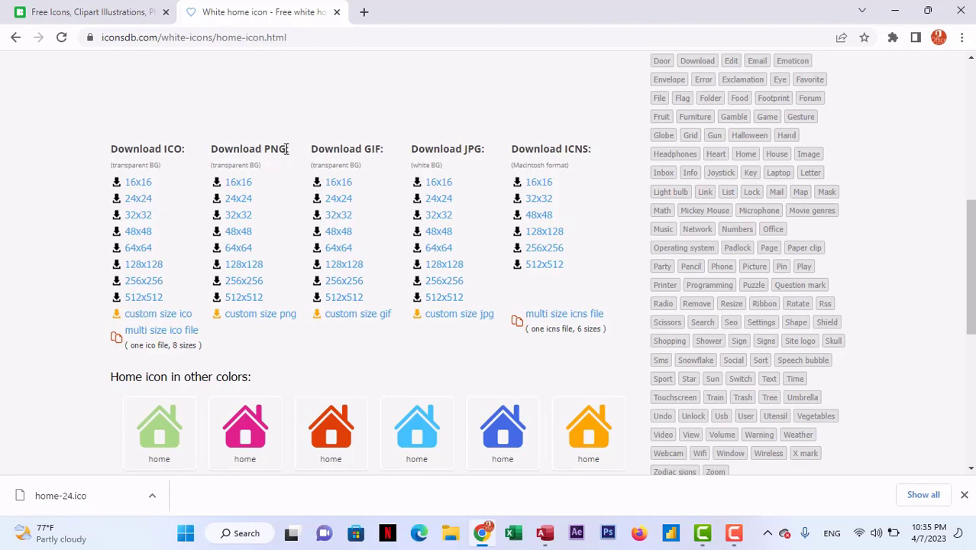
# - Download the white home icon as a 24x24 ICO file and switch back to MainForm's design in Access
pyautogui.moveTo(287, 149); pyautogui.dragTo(264, 149)
pyautogui.moveTo(182, 149); pyautogui.dragTo(163, 149)
pyautogui.click(266, 147)
pyautogui.moveTo(266, 147); pyautogui.dragTo(288, 149)
pyautogui.moveTo(163, 149); pyautogui.dragTo(182, 149)
pyautogui.click(139, 200)
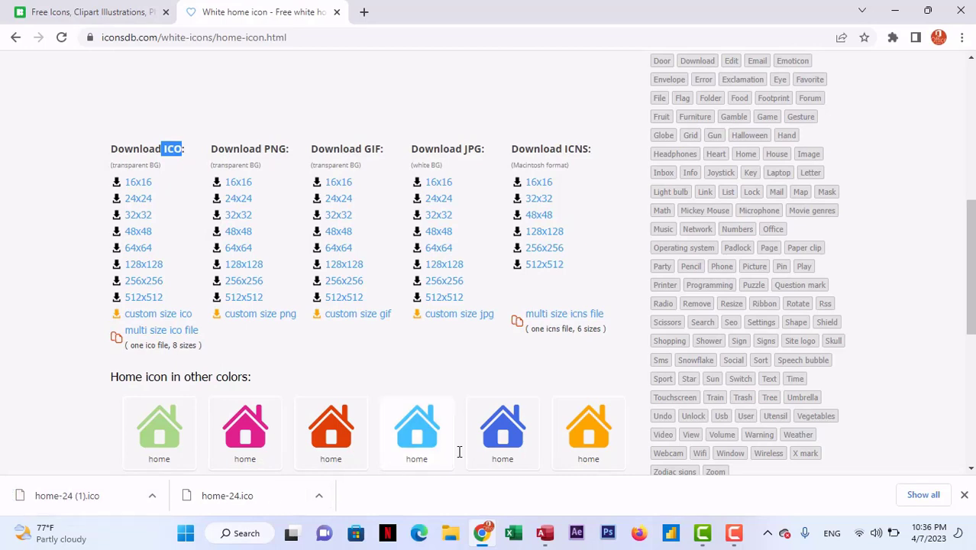
pyautogui.click(544, 533)
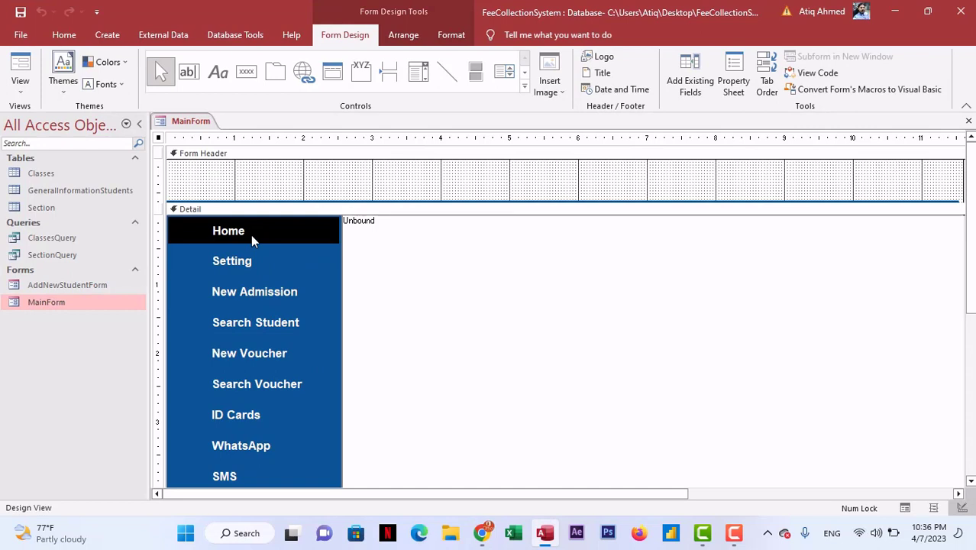
# - Open the Picture Builder for the Home navigation button's Picture property
pyautogui.click(733, 81)
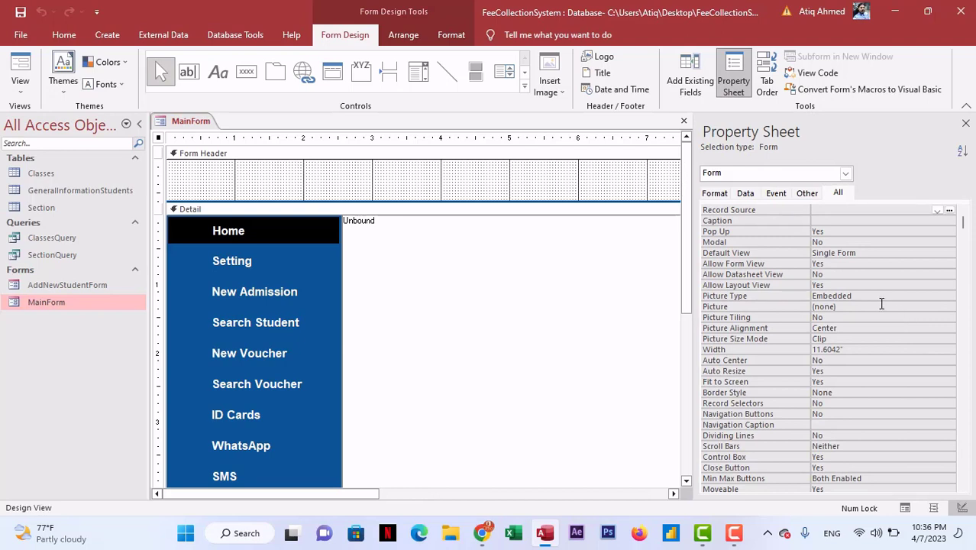
pyautogui.click(245, 235)
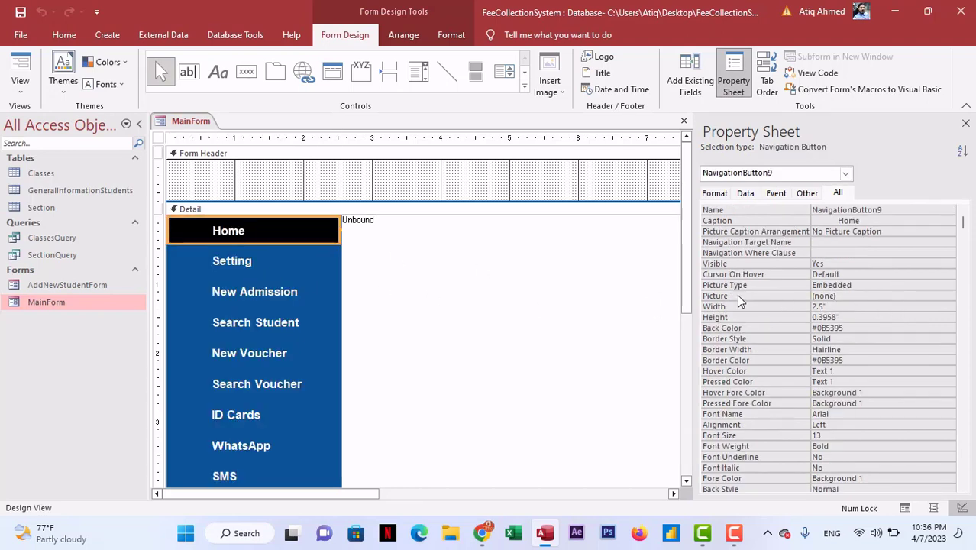
pyautogui.click(856, 296)
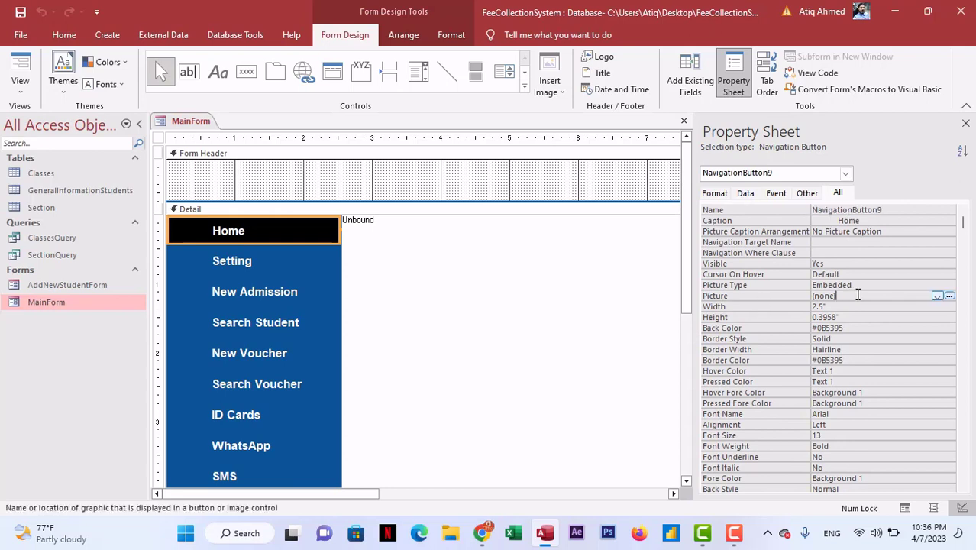
pyautogui.click(950, 295)
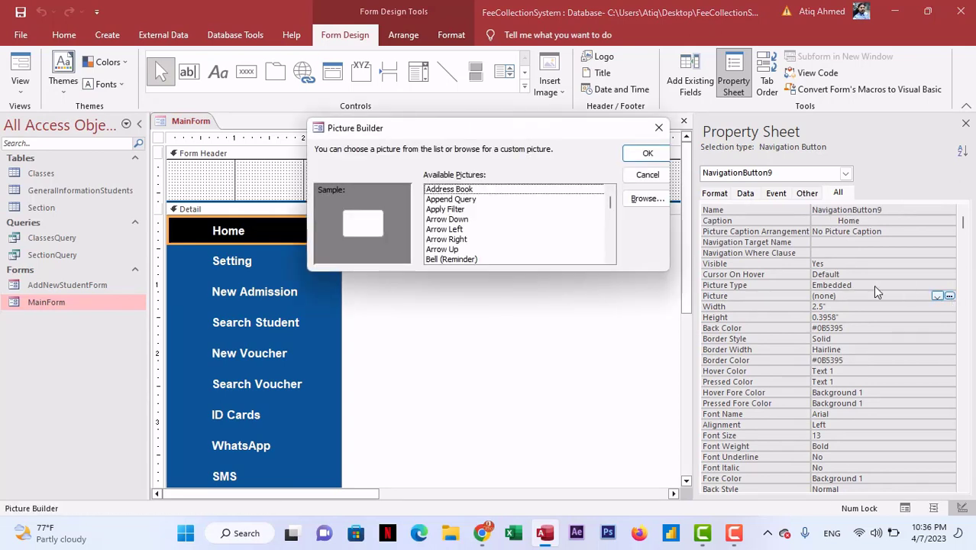
# - Preview several built-in pictures in the Picture Builder, including Append Query and Arrow Right
pyautogui.click(460, 191)
pyautogui.click(460, 201)
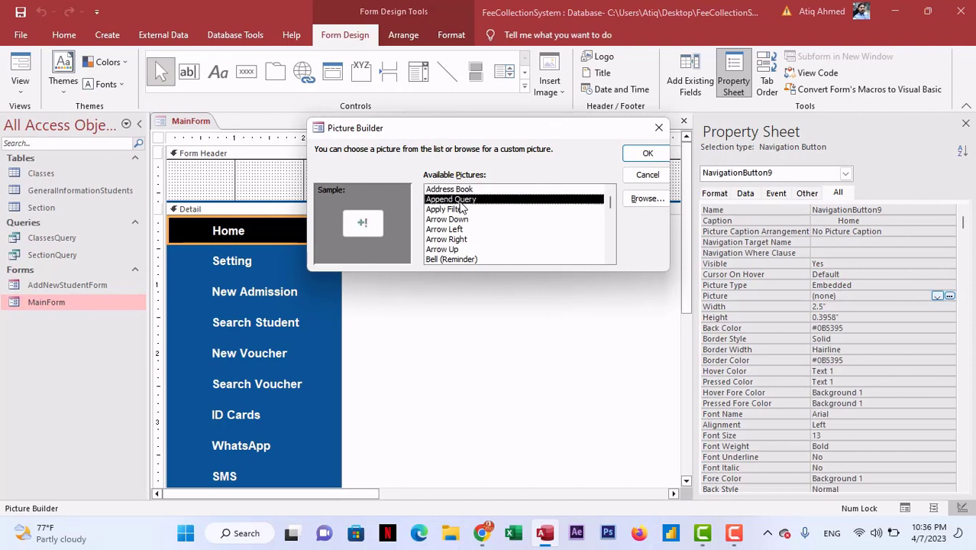
pyautogui.click(453, 221)
pyautogui.click(451, 239)
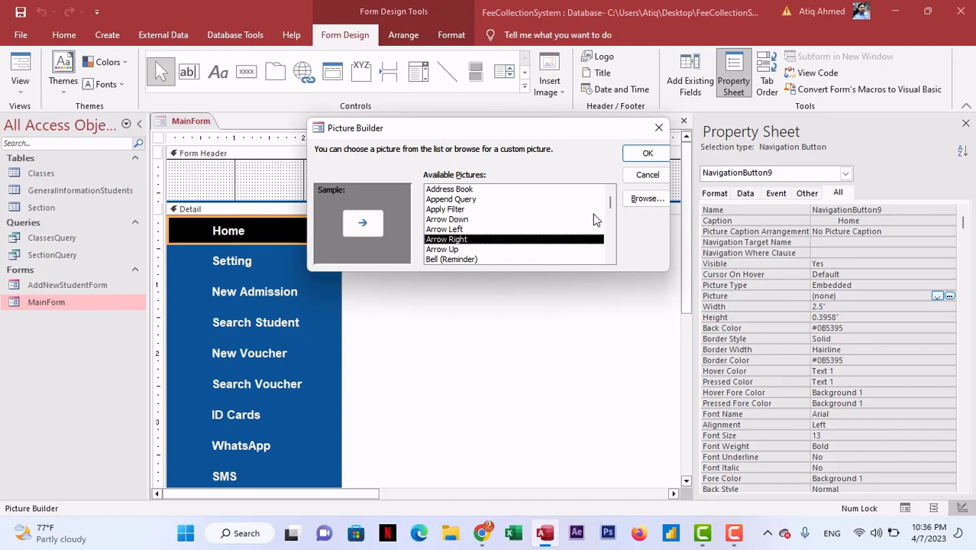
# - Set the Home button's picture to home-24 (1).ico from the Desktop's Icons folder, filtering the files to Icons (*.ico)
pyautogui.click(646, 200)
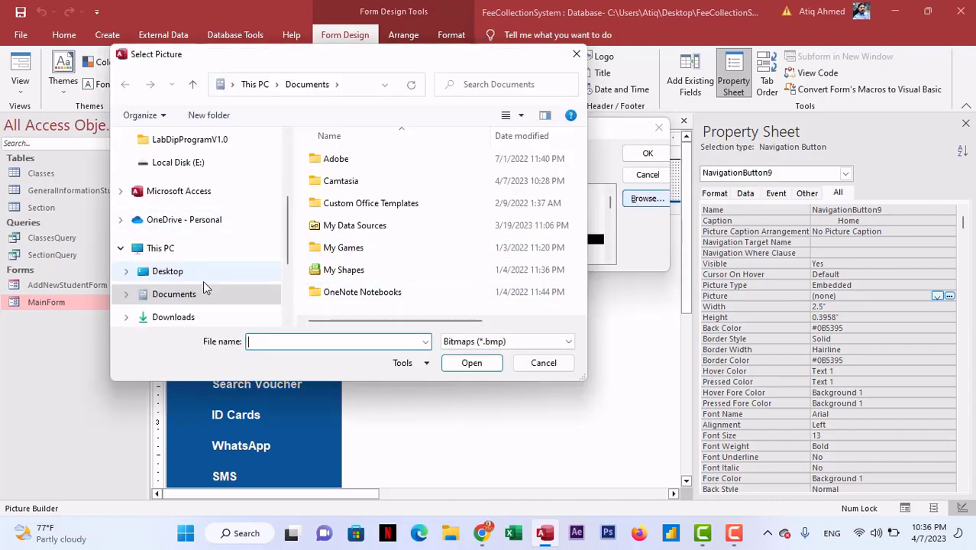
pyautogui.click(184, 271)
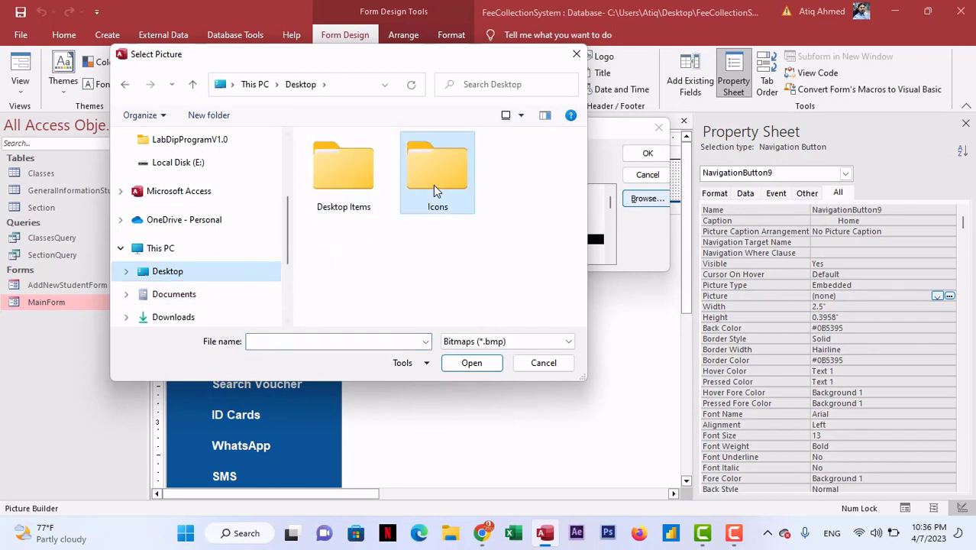
pyautogui.doubleClick(433, 183)
pyautogui.click(500, 344)
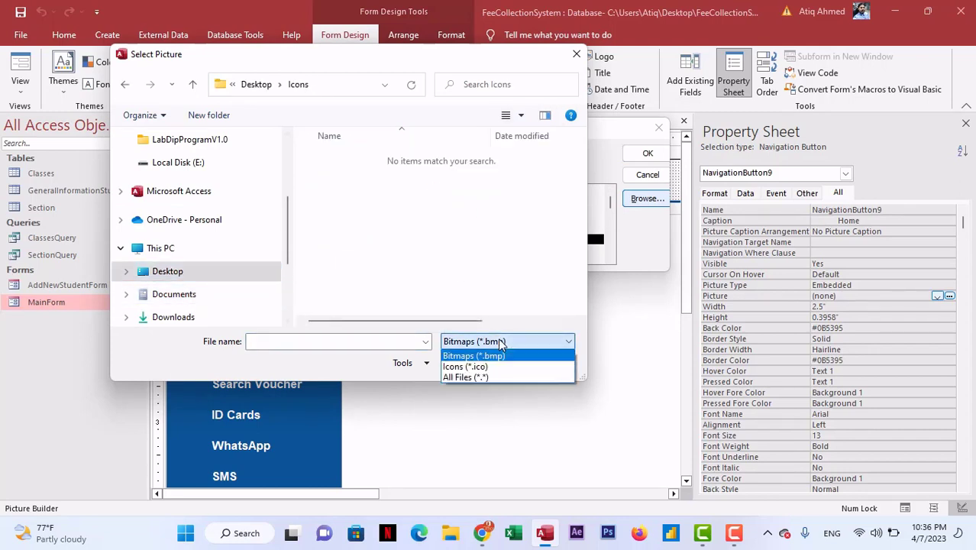
pyautogui.click(493, 367)
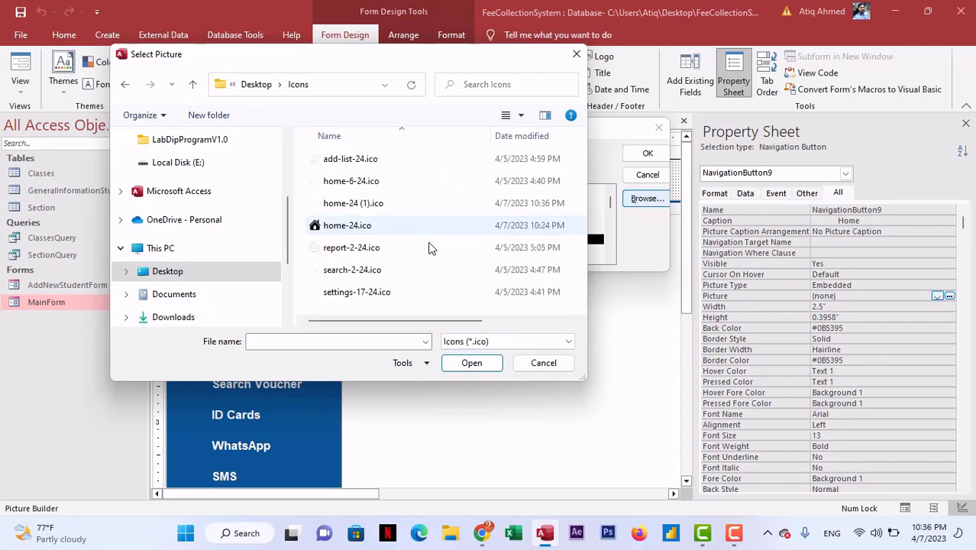
pyautogui.click(346, 206)
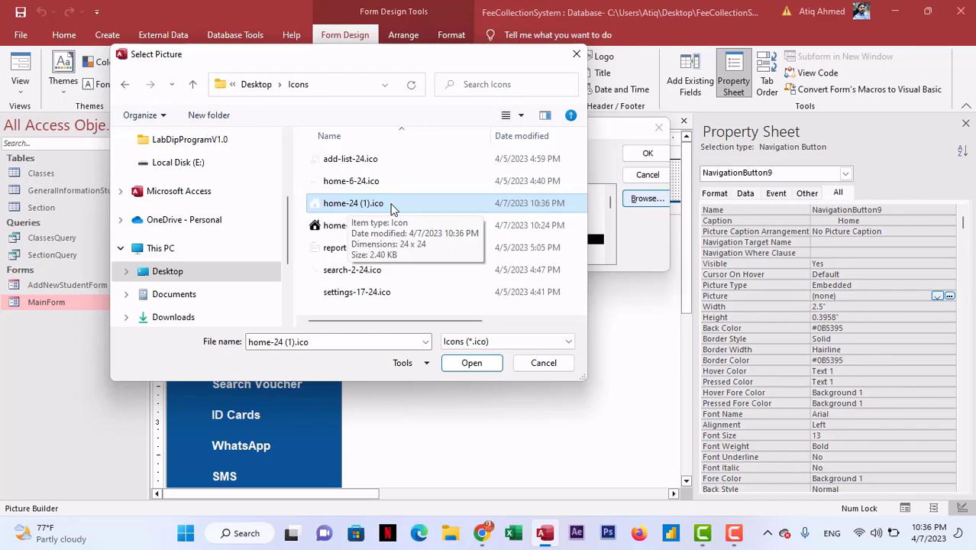
pyautogui.click(479, 361)
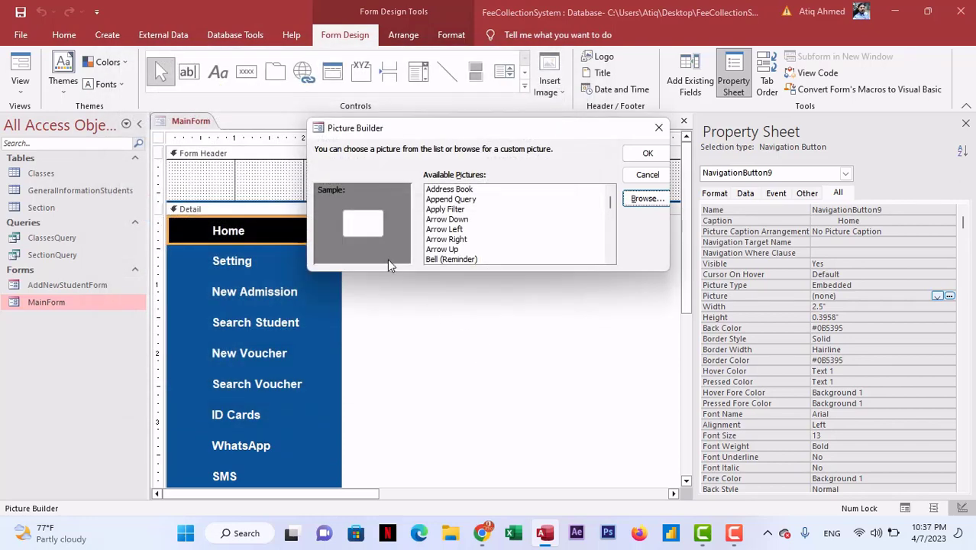
pyautogui.click(648, 153)
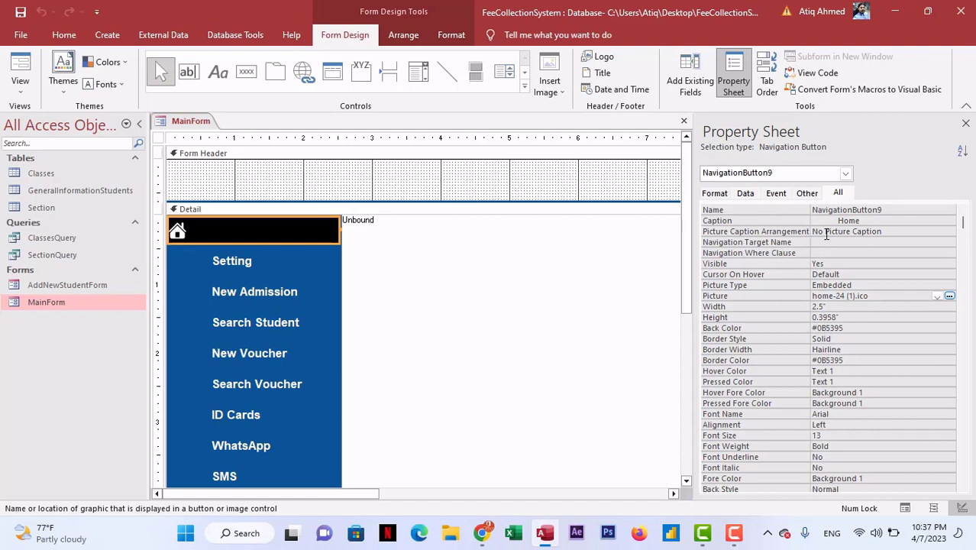
# - Set the Home button's Picture Caption Arrangement to Right after trying Left and Bottom
pyautogui.click(897, 230)
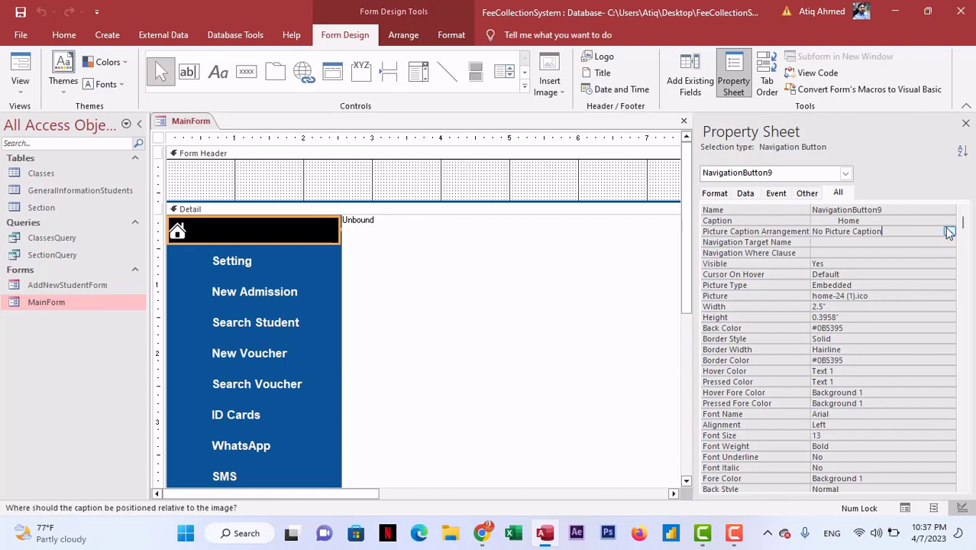
pyautogui.click(948, 232)
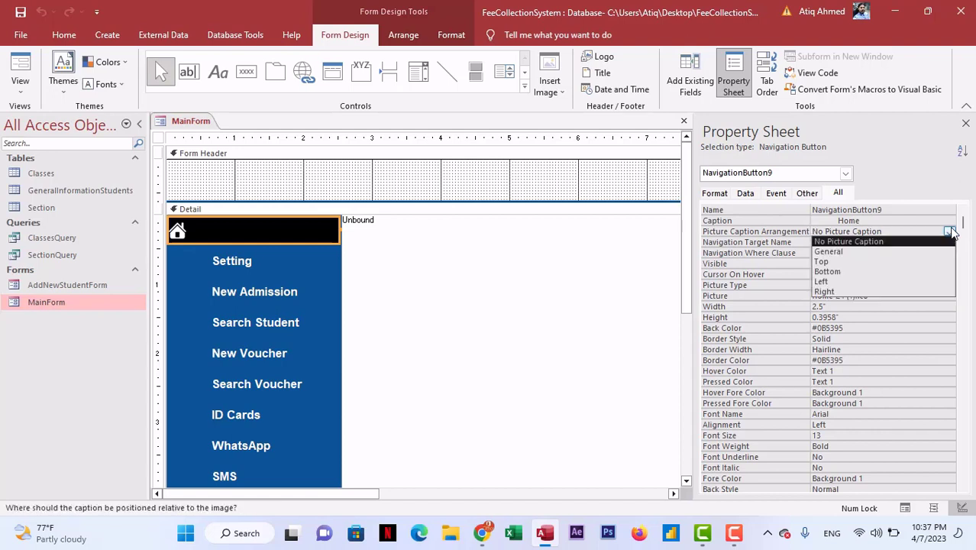
pyautogui.click(838, 280)
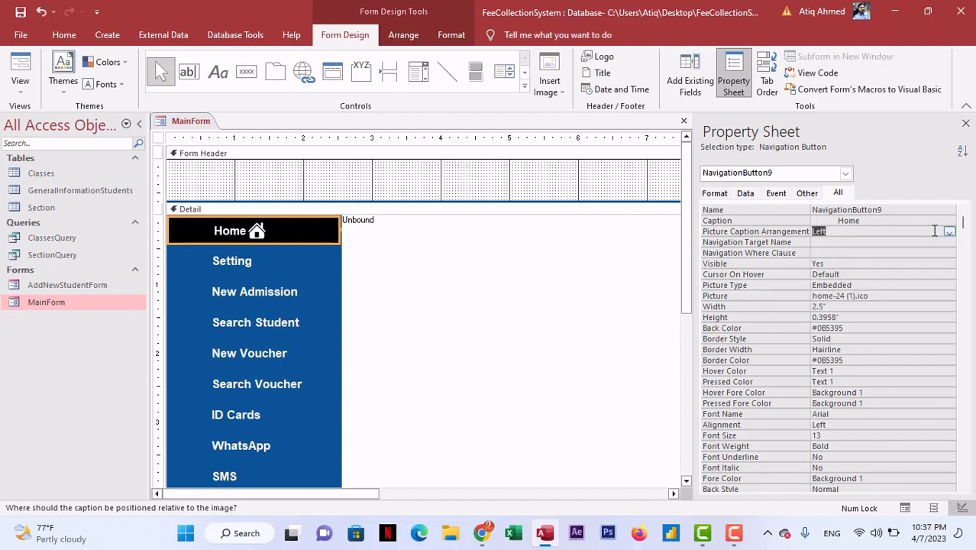
pyautogui.click(949, 232)
pyautogui.click(855, 273)
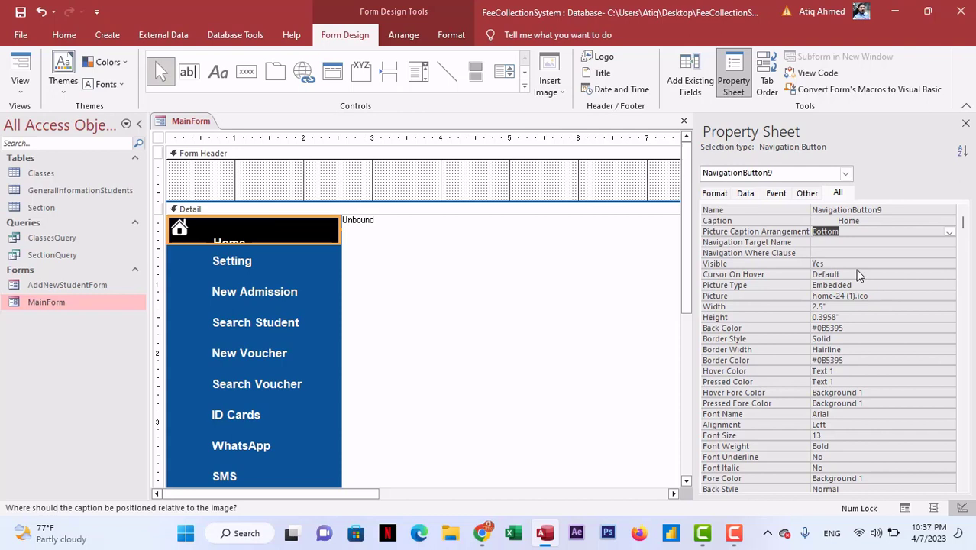
pyautogui.click(949, 232)
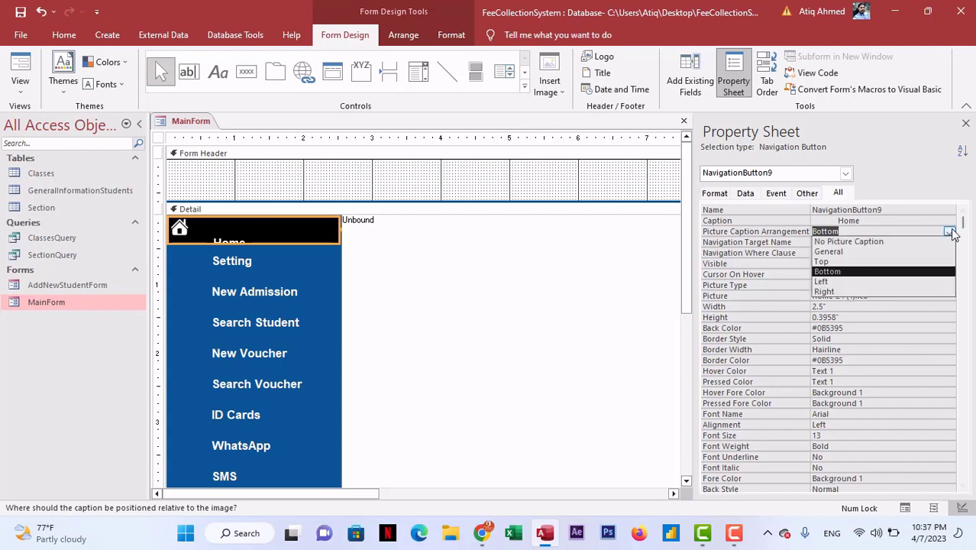
pyautogui.click(842, 292)
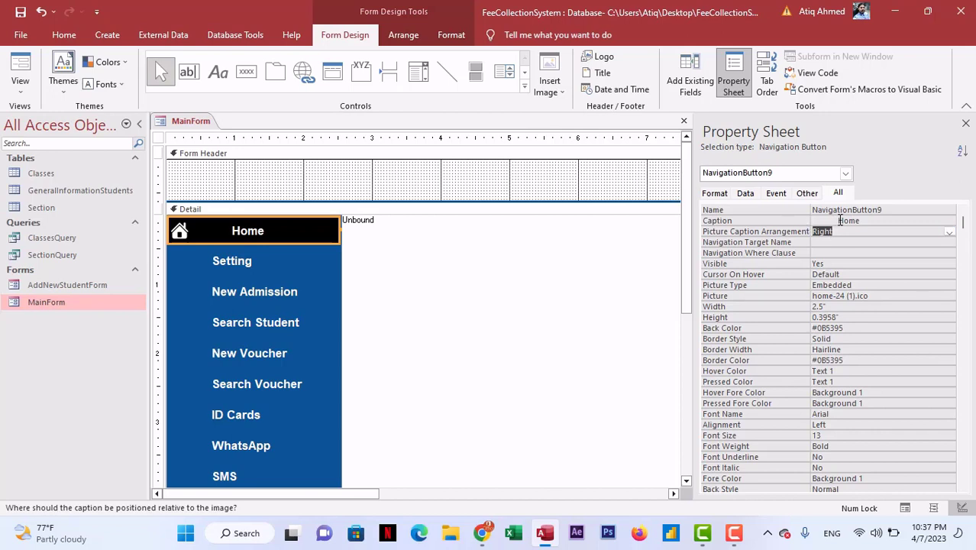
# - Remove some of the leading spaces from the Home button's caption to align it with the captions below
pyautogui.moveTo(839, 220); pyautogui.dragTo(776, 220)
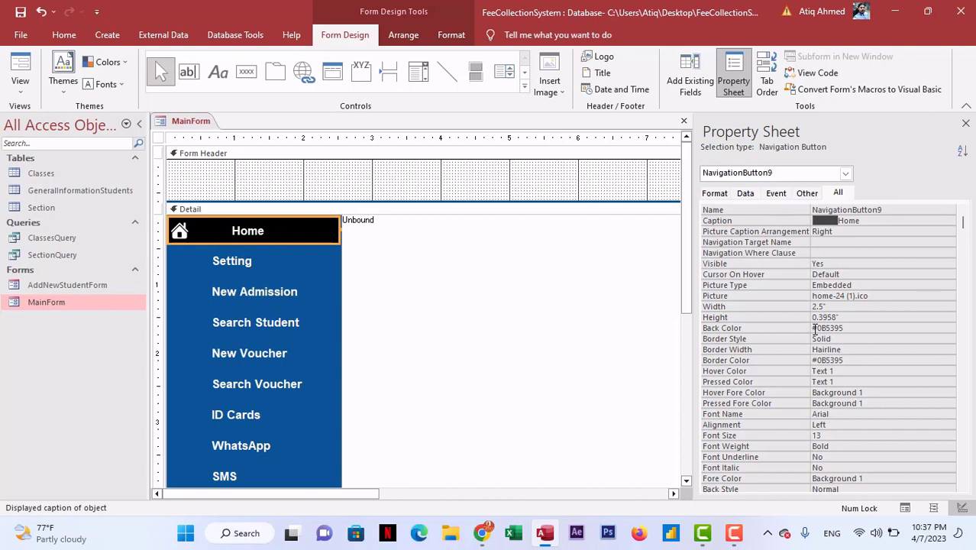
pyautogui.press('Left')
pyautogui.click(837, 220)
pyautogui.press('BackSpace')
pyautogui.press('BackSpace')
pyautogui.press('BackSpace')
pyautogui.press('BackSpace')
pyautogui.click(852, 231)
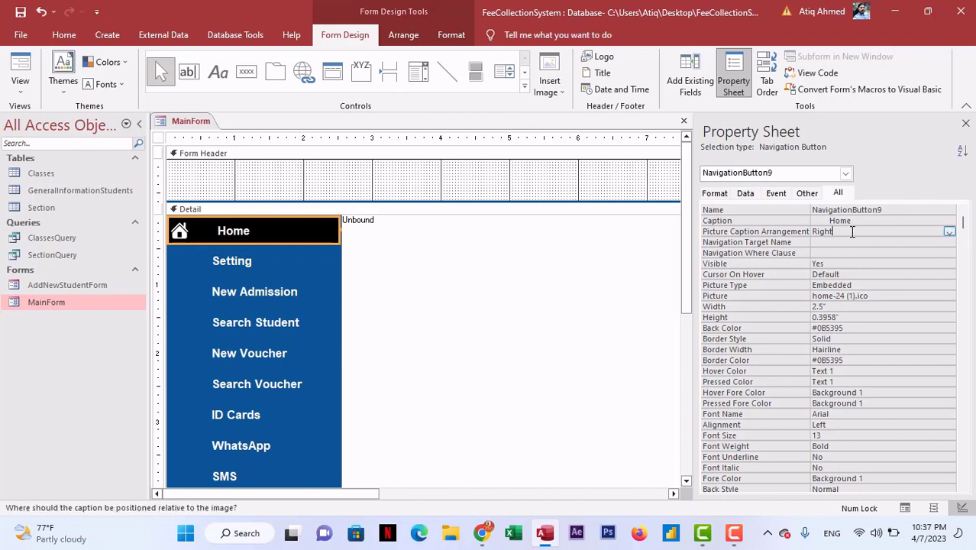
pyautogui.click(831, 220)
pyautogui.press('BackSpace')
pyautogui.press('BackSpace')
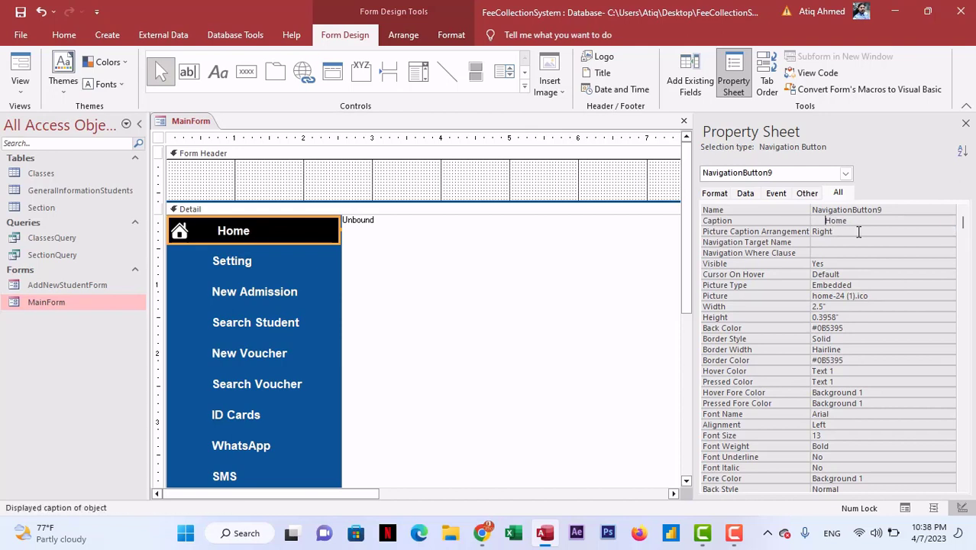
pyautogui.click(851, 232)
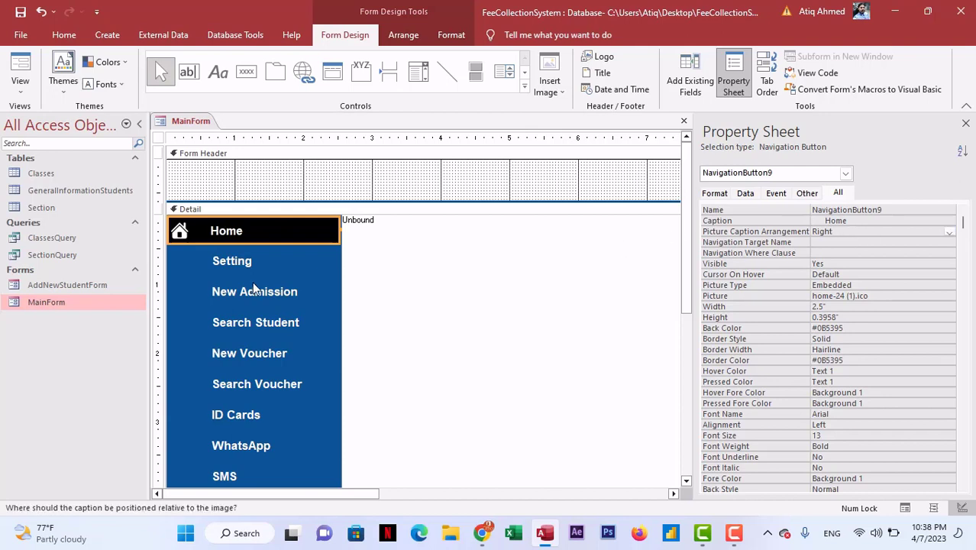
# - Close MainForm and save its design changes
pyautogui.scroll(-3, 472, 234)
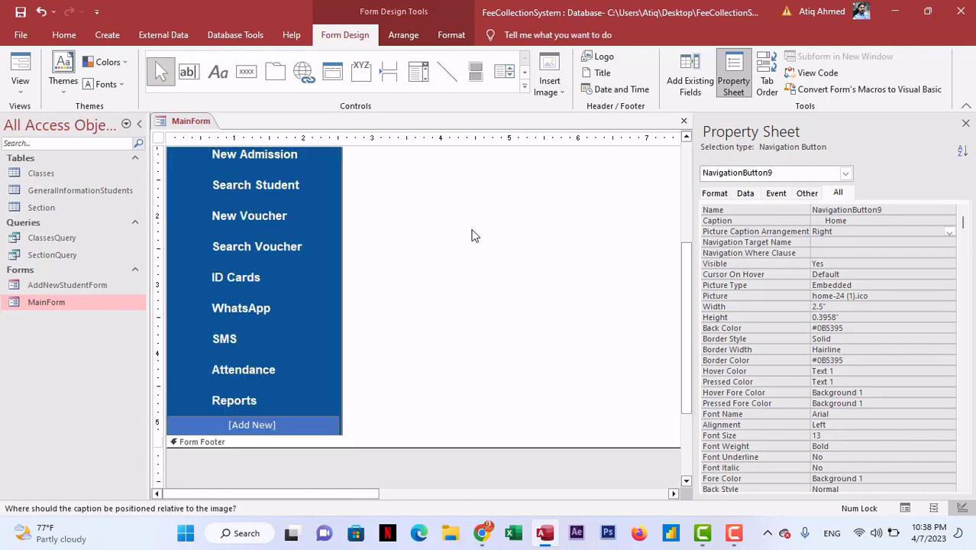
pyautogui.scroll(3, 473, 235)
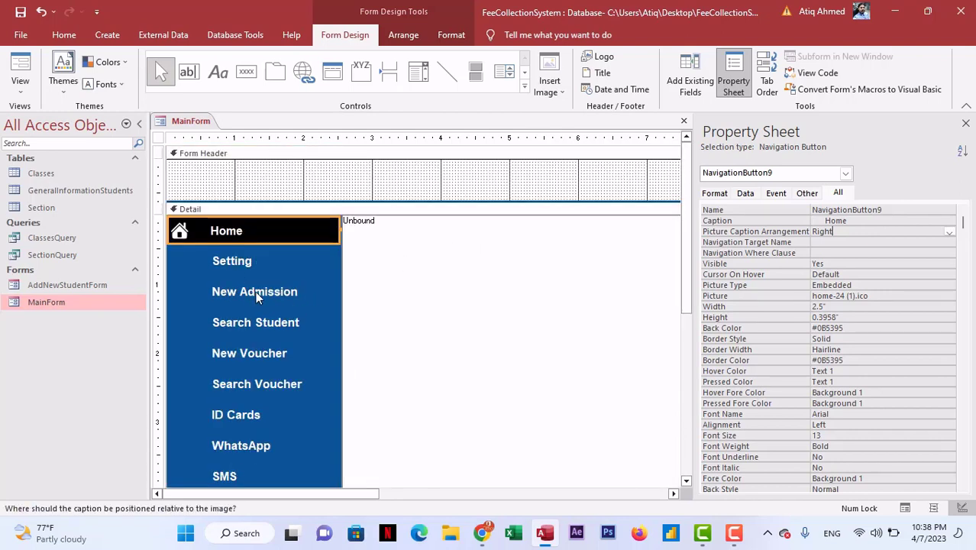
pyautogui.click(683, 121)
pyautogui.click(434, 304)
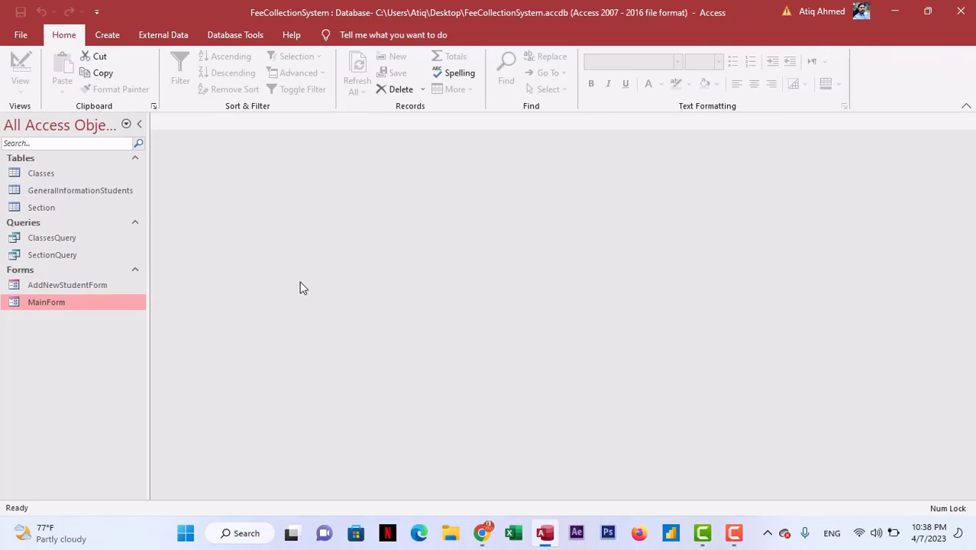
# - Open MainForm in Form View, test the navigation buttons from Home down to Search Voucher, and close the form
pyautogui.doubleClick(95, 298)
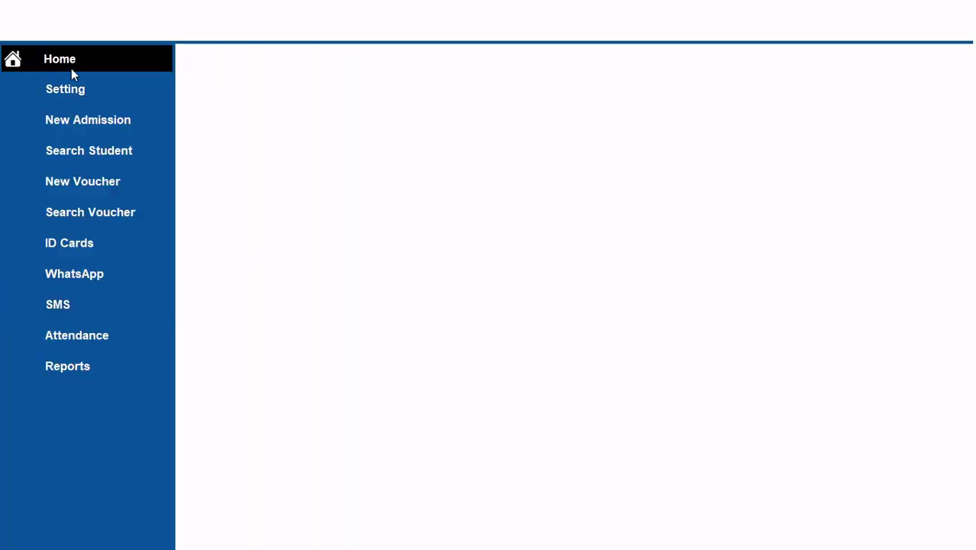
pyautogui.click(69, 117)
pyautogui.click(67, 59)
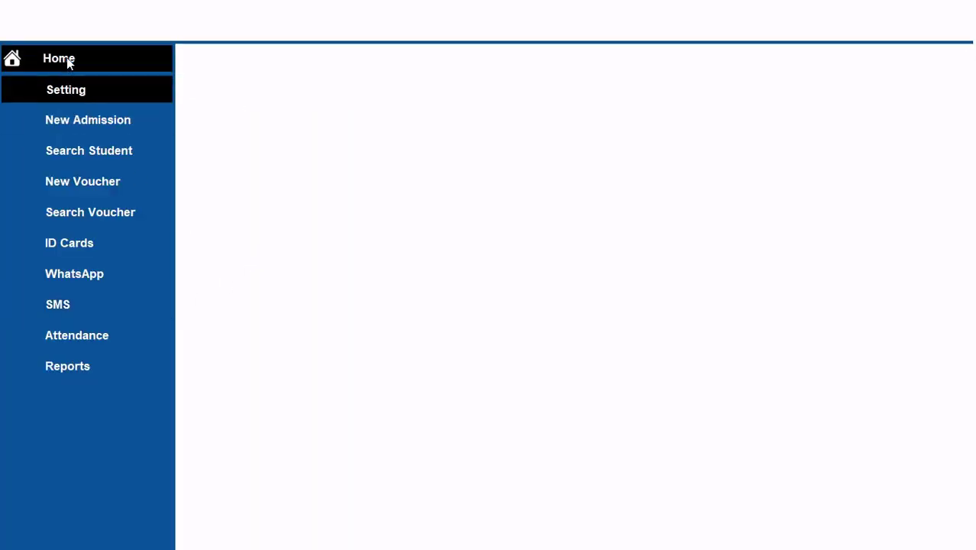
pyautogui.click(60, 98)
pyautogui.click(67, 120)
pyautogui.click(101, 150)
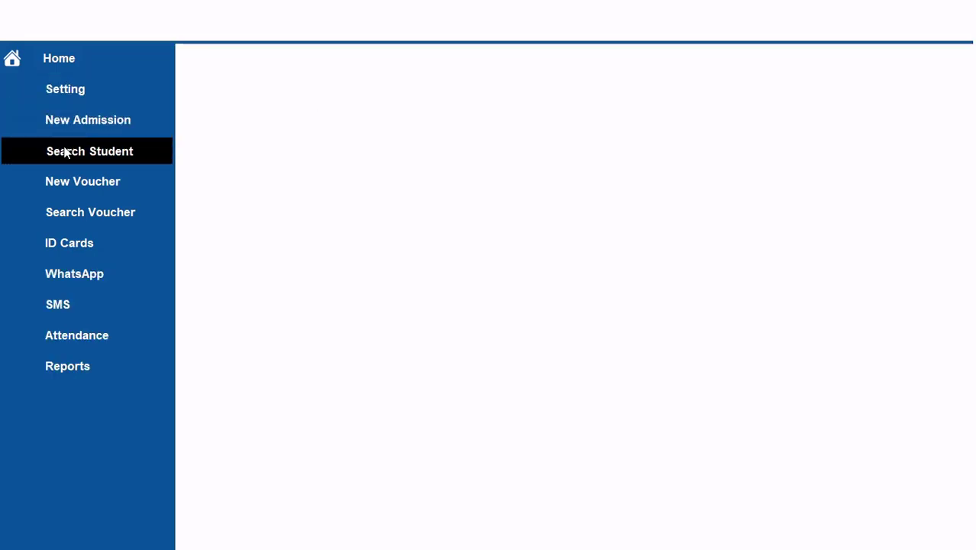
pyautogui.click(76, 184)
pyautogui.click(74, 218)
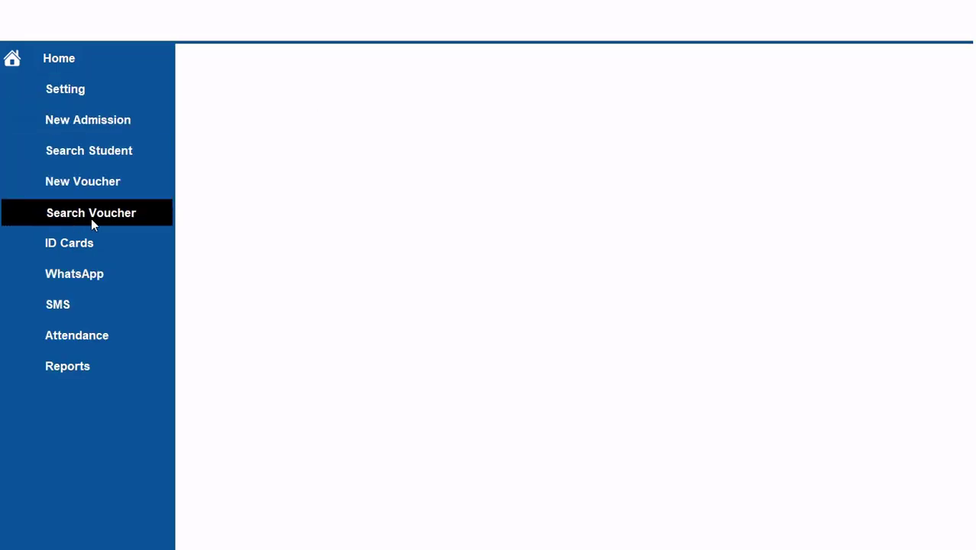
pyautogui.rightClick(241, 24)
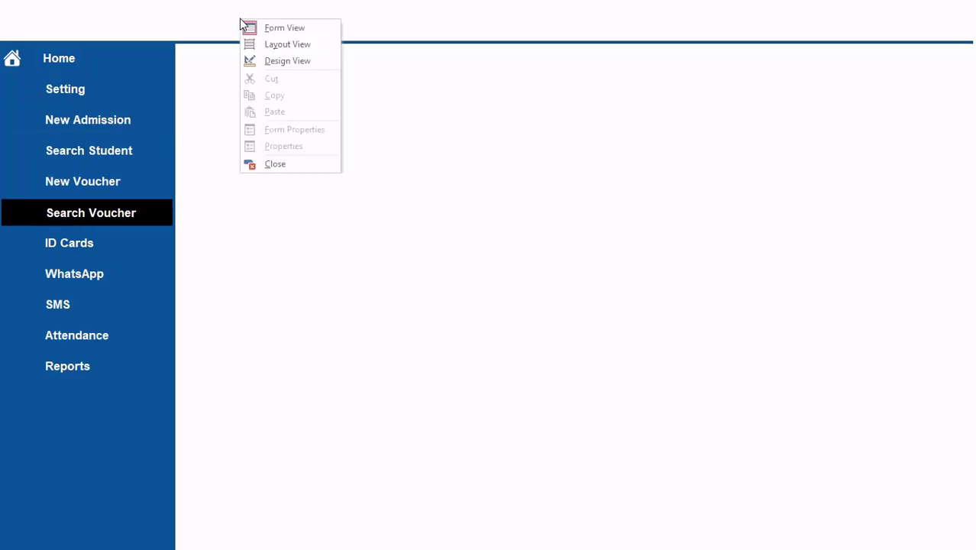
pyautogui.click(300, 165)
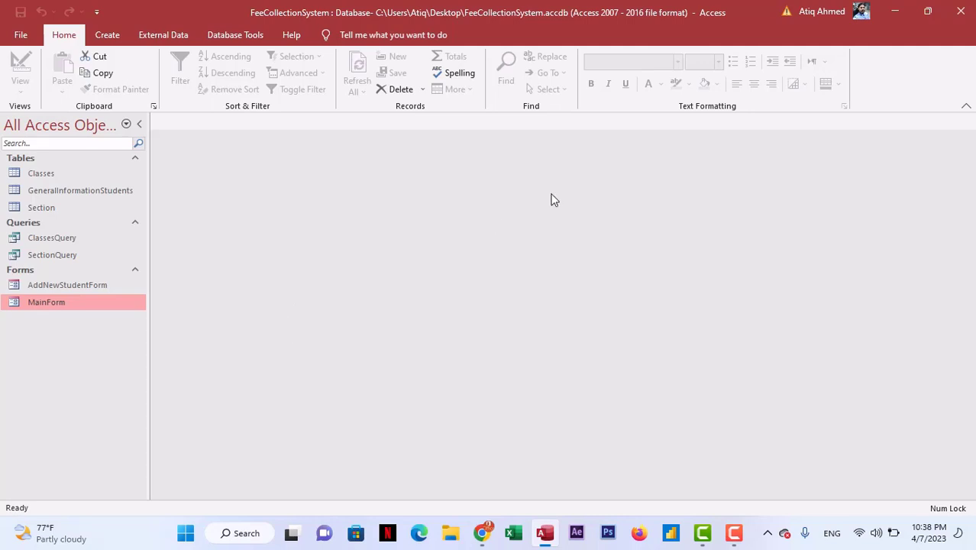
# - Reopen MainForm in Design View and close the Property Sheet
pyautogui.rightClick(73, 305)
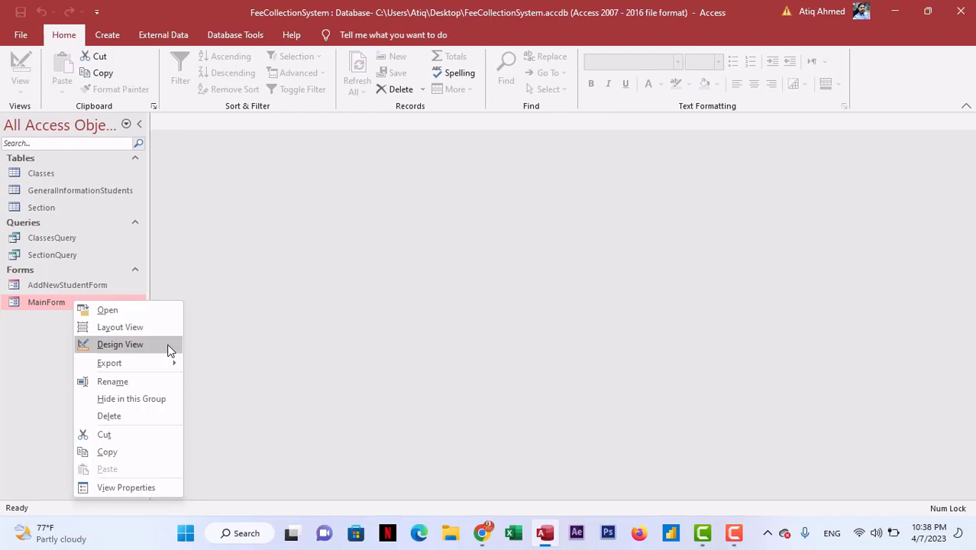
pyautogui.click(120, 344)
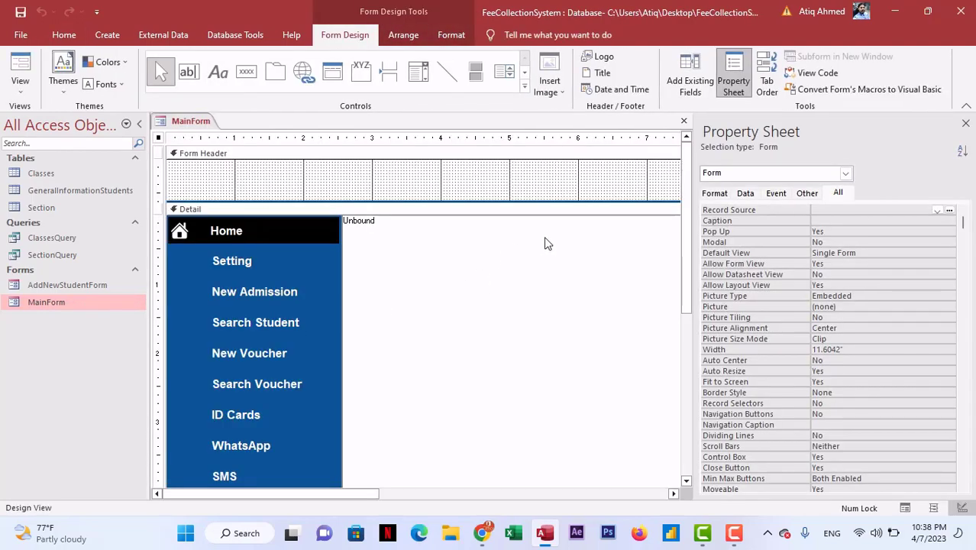
pyautogui.click(966, 123)
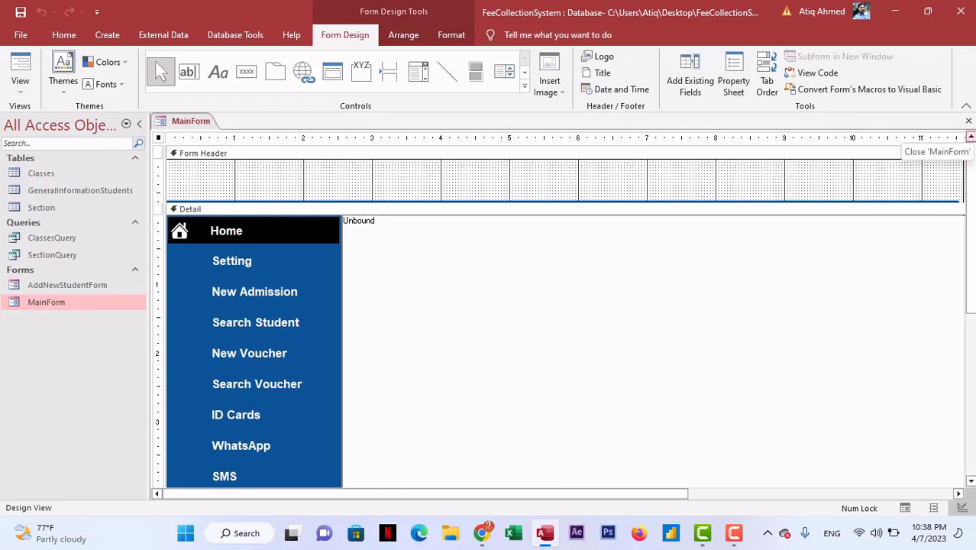
# - Extend the blue line in MainForm's header to the form's right edge, then close the form and save the changes
pyautogui.moveTo(874, 189); pyautogui.dragTo(897, 204)
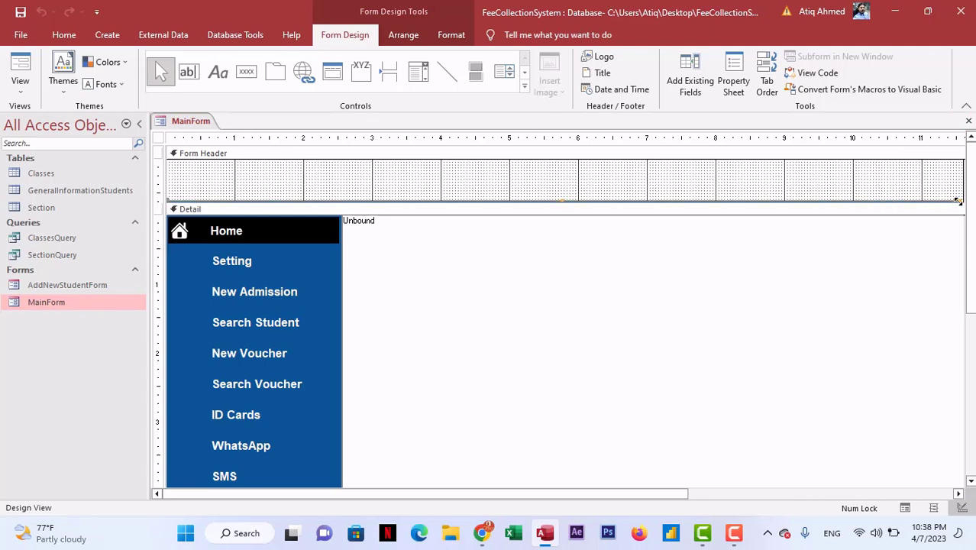
pyautogui.moveTo(958, 201)
pyautogui.mouseDown()
pyautogui.moveTo(943, 207)
pyautogui.moveTo(965, 201)
pyautogui.mouseUp()
pyautogui.click(912, 180)
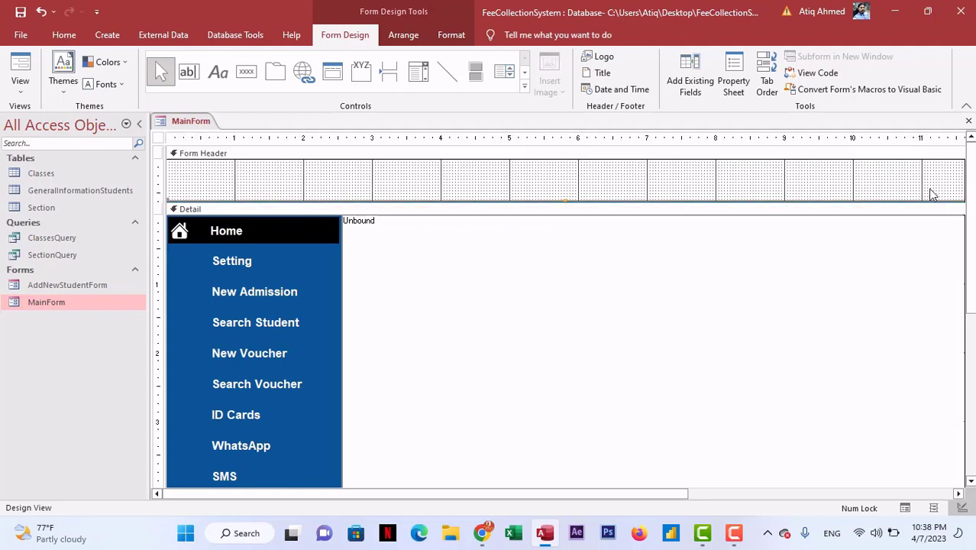
pyautogui.click(930, 193)
pyautogui.moveTo(675, 493); pyautogui.dragTo(756, 493)
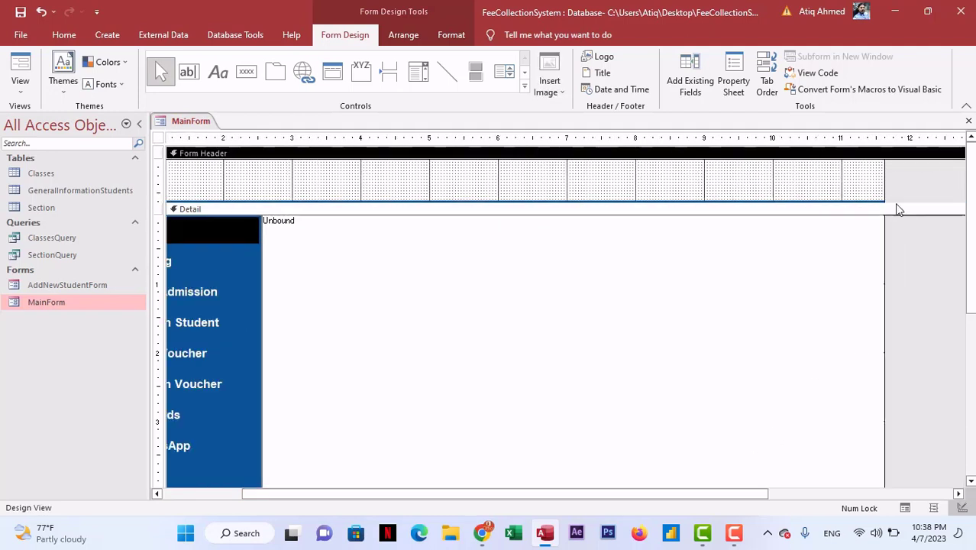
pyautogui.moveTo(884, 179); pyautogui.dragTo(817, 180)
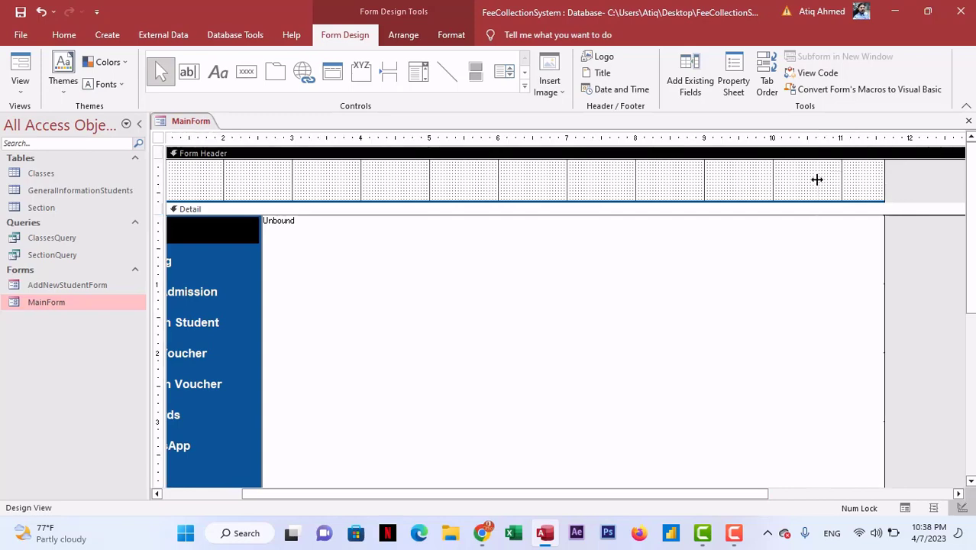
pyautogui.click(969, 121)
pyautogui.click(431, 304)
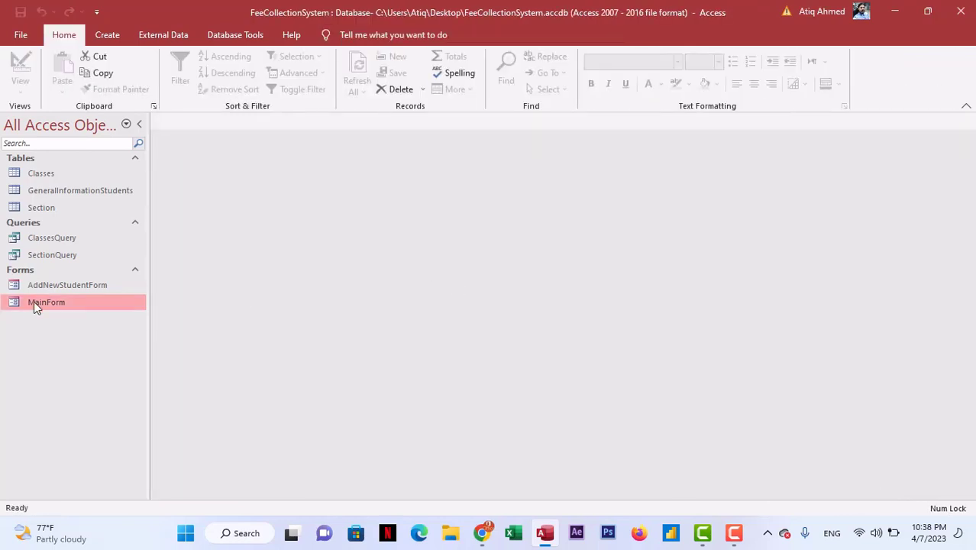
# - Open MainForm in Form View, test the New Admission page beneath the header line, and close the form
pyautogui.doubleClick(33, 301)
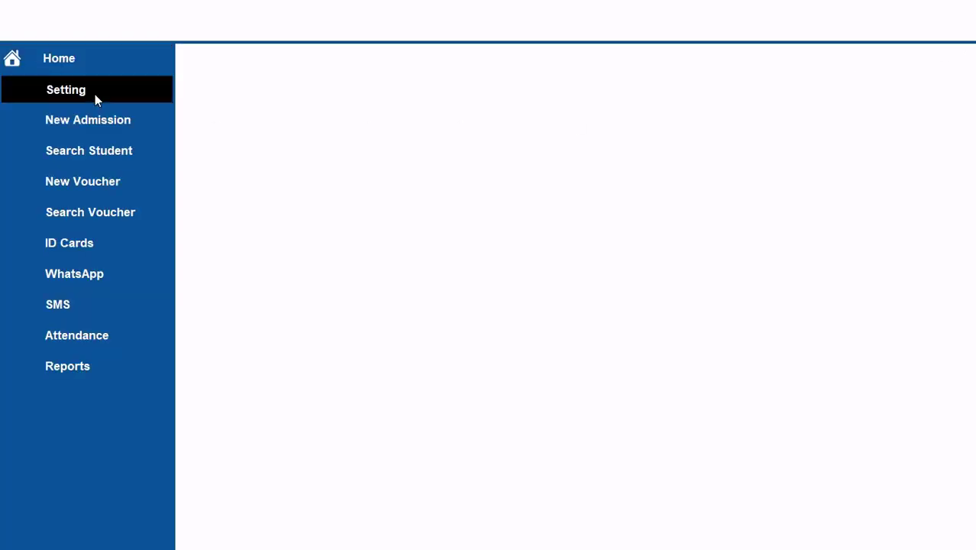
pyautogui.click(102, 121)
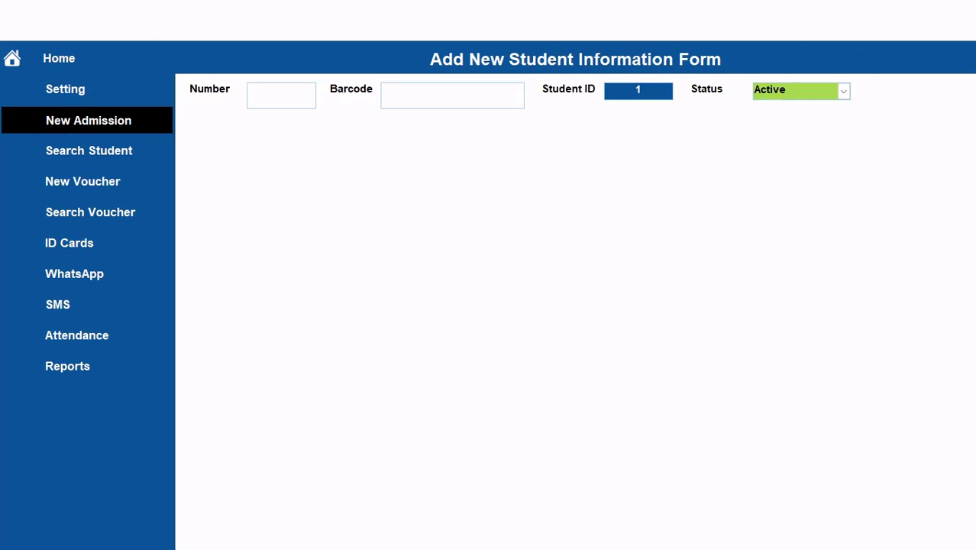
pyautogui.rightClick(153, 29)
pyautogui.click(204, 170)
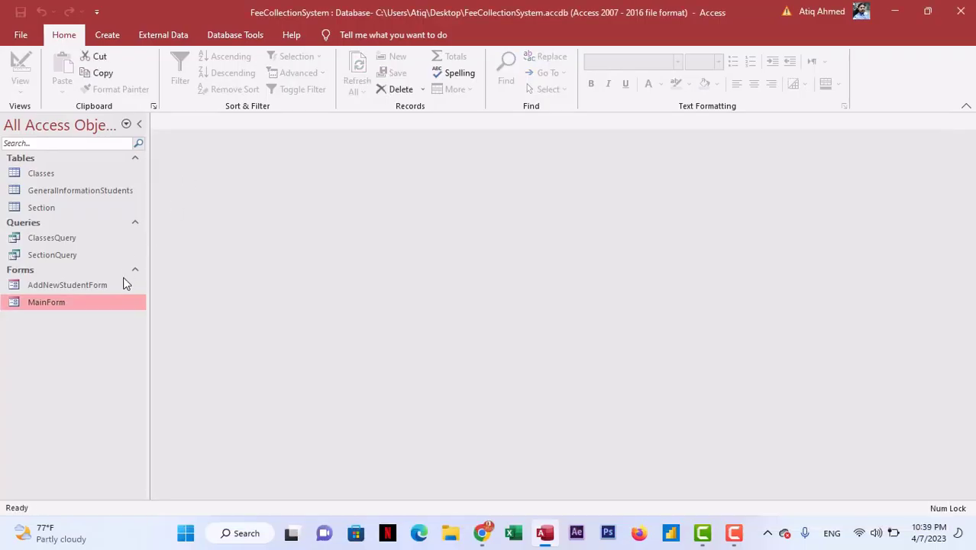
# - Reopen MainForm in Design View and show the properties of the blue header line
pyautogui.rightClick(97, 308)
pyautogui.click(153, 346)
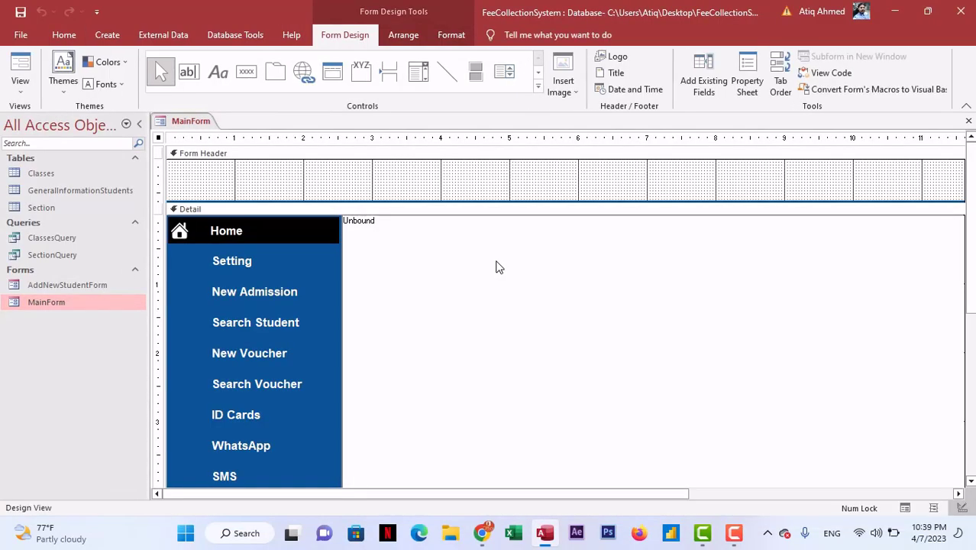
pyautogui.moveTo(662, 495); pyautogui.dragTo(764, 482)
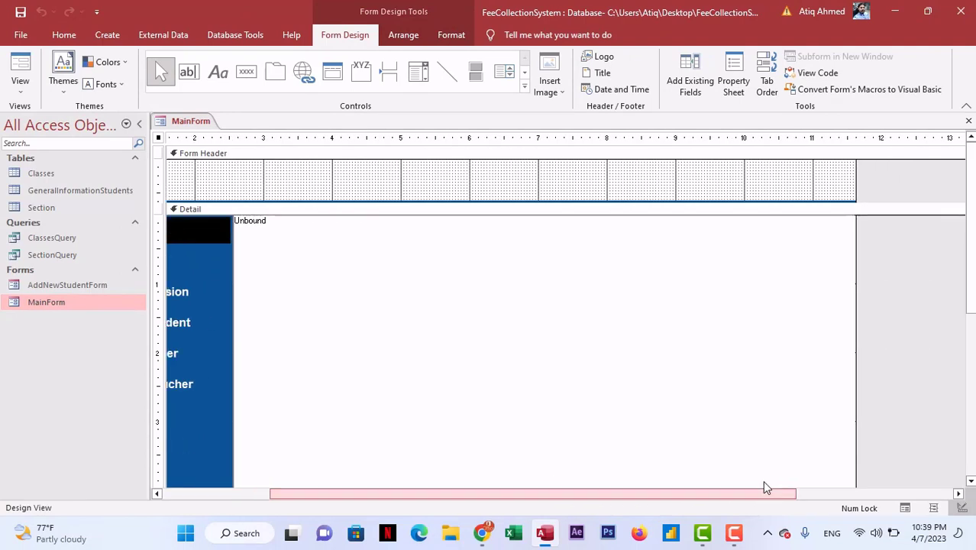
pyautogui.moveTo(825, 188); pyautogui.dragTo(834, 208)
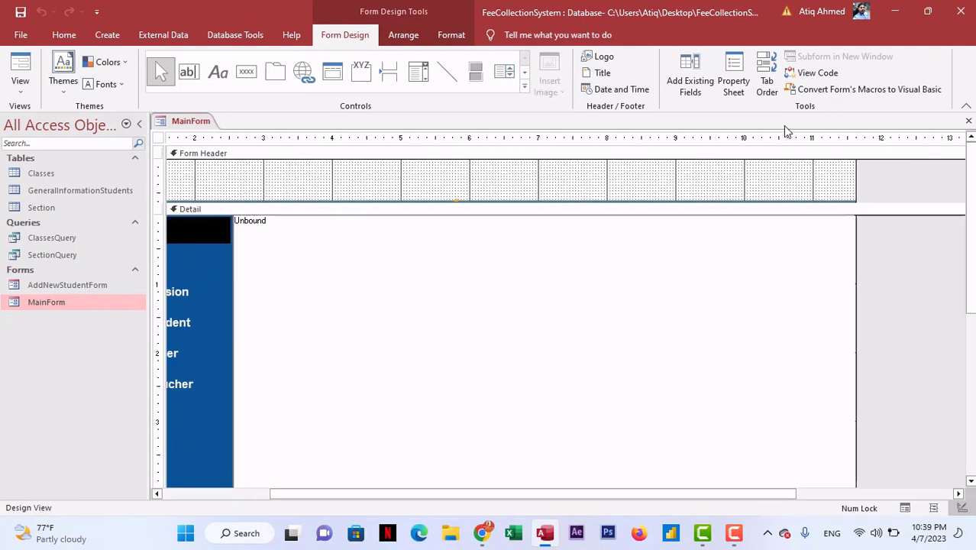
pyautogui.click(733, 76)
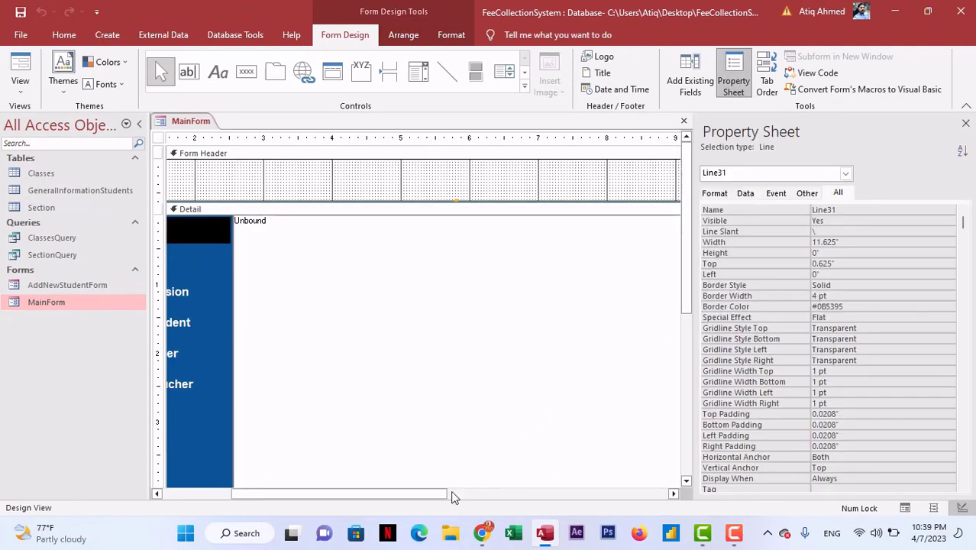
# - Set the header line's width to 11.525" and narrow the form to about 11.6"
pyautogui.moveTo(434, 494); pyautogui.dragTo(575, 494)
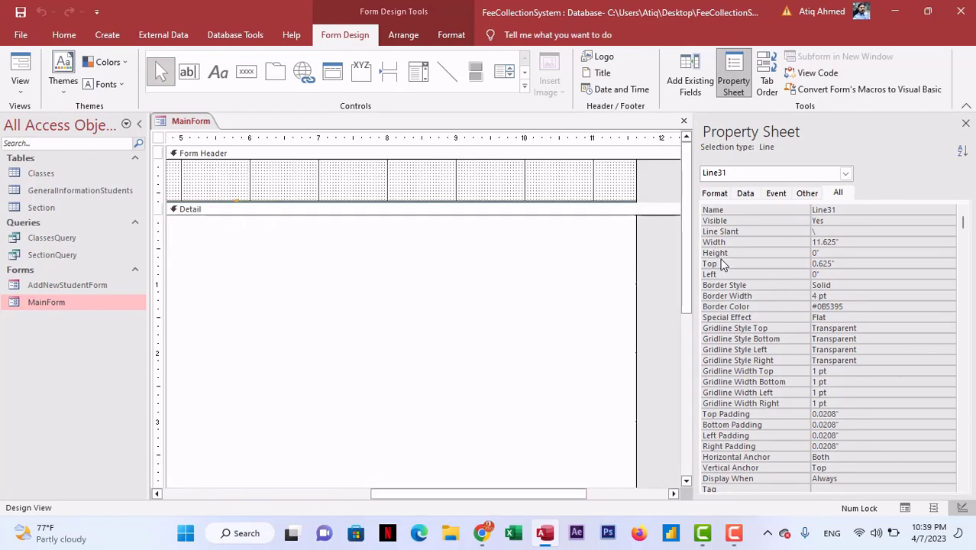
pyautogui.click(824, 242)
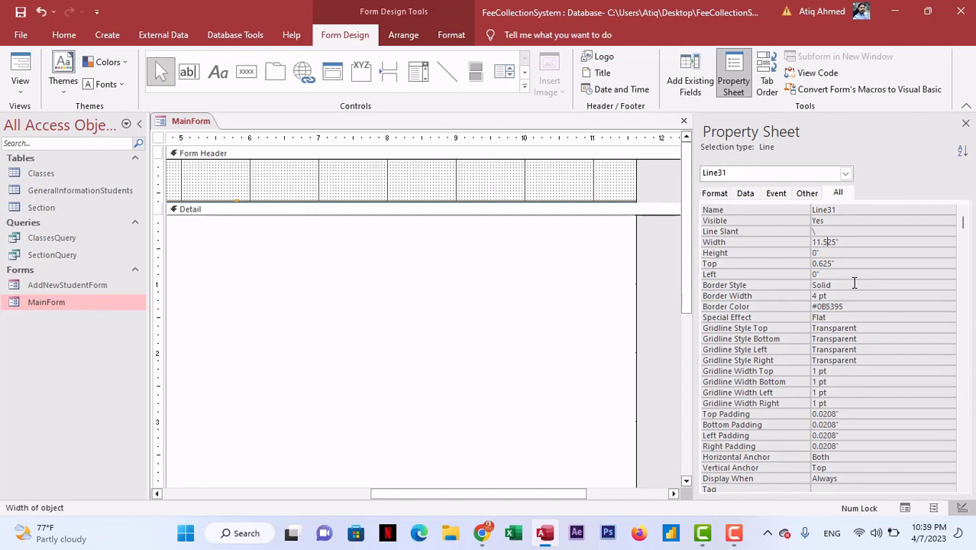
pyautogui.press('Return')
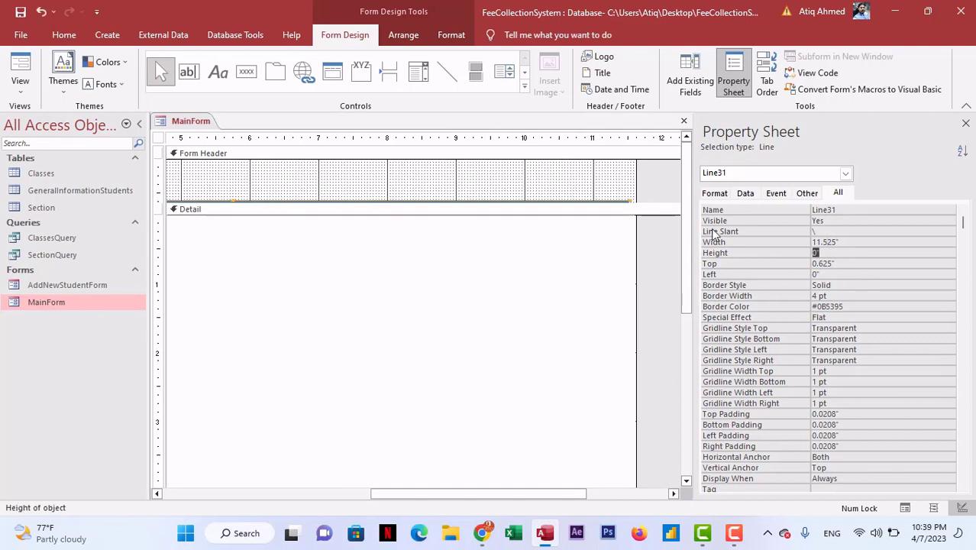
pyautogui.click(648, 188)
pyautogui.moveTo(635, 191)
pyautogui.mouseDown()
pyautogui.moveTo(624, 192)
pyautogui.moveTo(634, 192)
pyautogui.mouseUp()
pyautogui.click(623, 201)
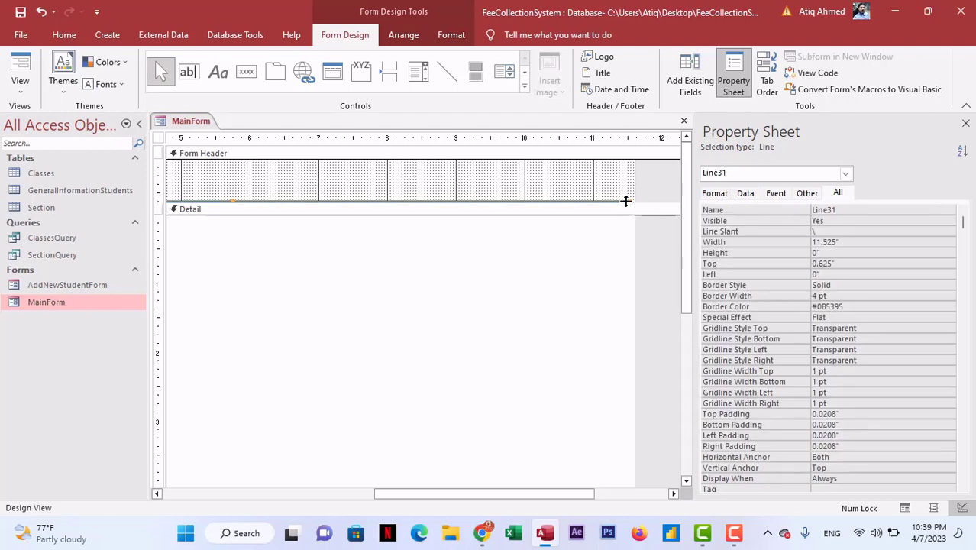
pyautogui.moveTo(632, 200); pyautogui.dragTo(637, 202)
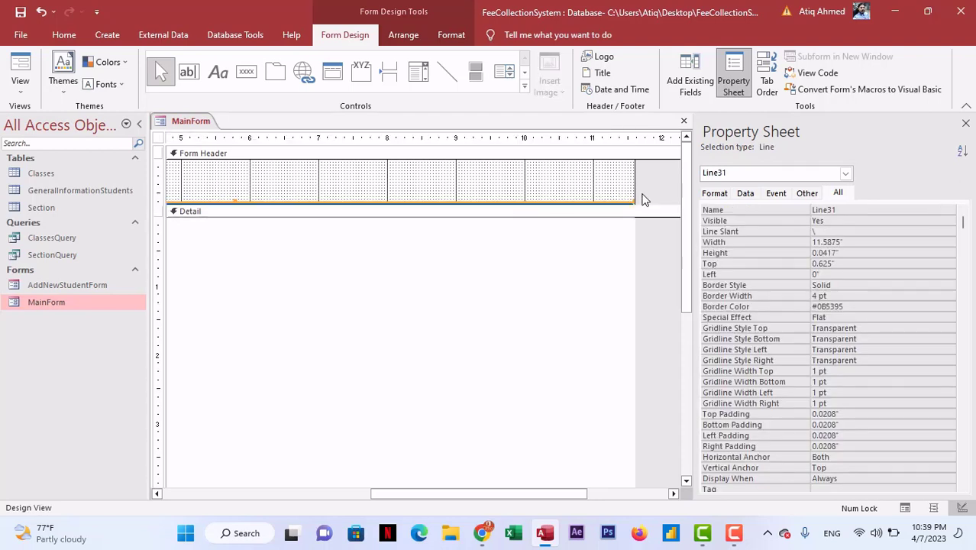
pyautogui.hotkey('ctrl', 'z')
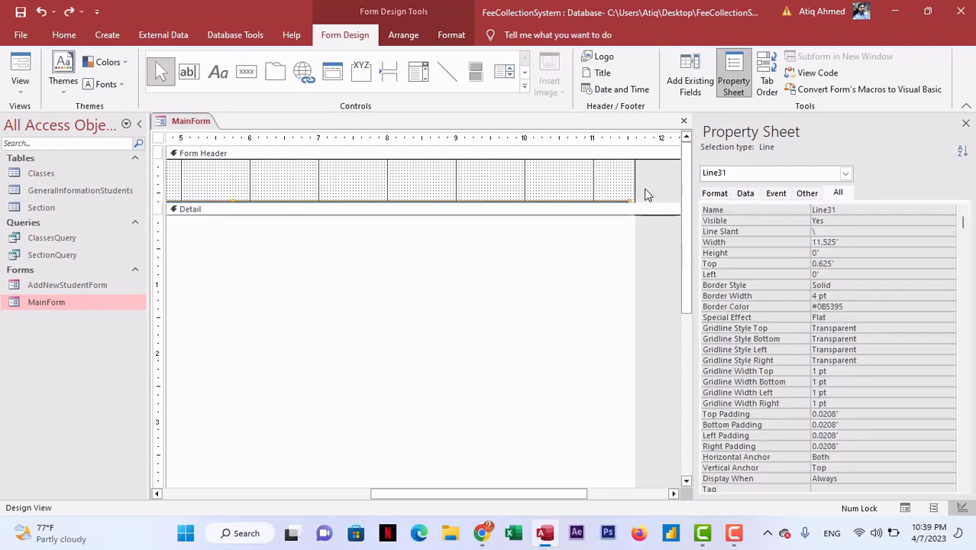
# - Lengthen the header line horizontally to about 11.59" so it reaches the narrowed form's right edge
pyautogui.click(644, 190)
pyautogui.moveTo(606, 188); pyautogui.dragTo(620, 204)
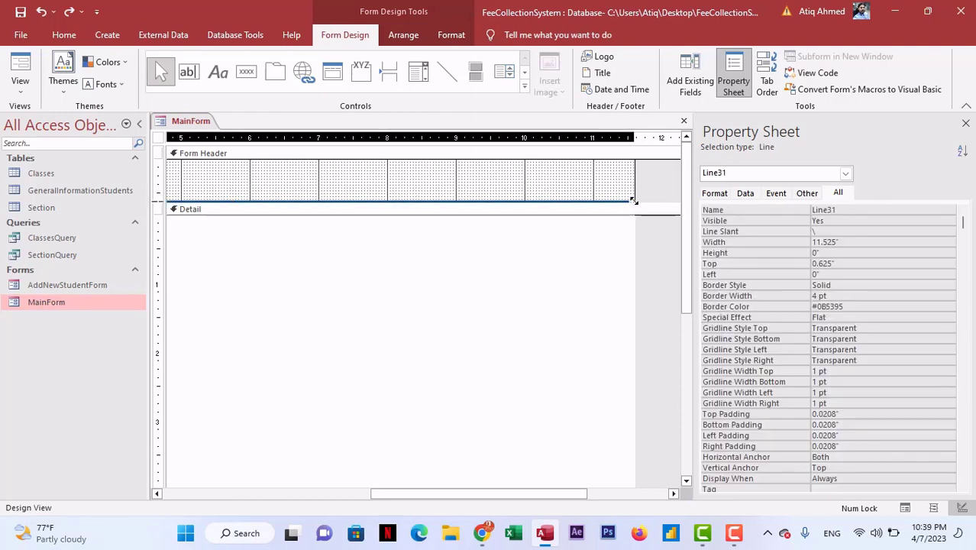
pyautogui.click(646, 181)
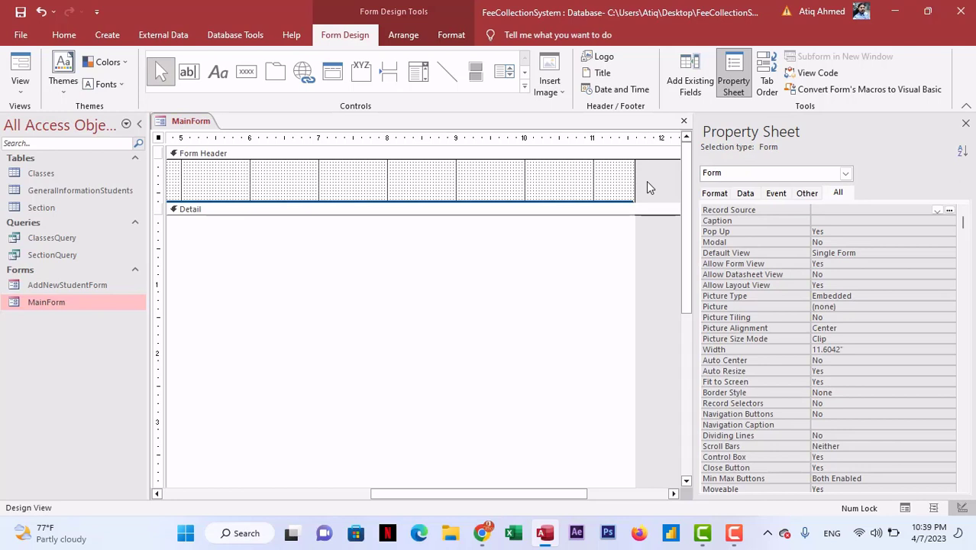
# - Review the header line's anchoring options, then close MainForm and save its design changes
pyautogui.click(598, 198)
pyautogui.click(404, 34)
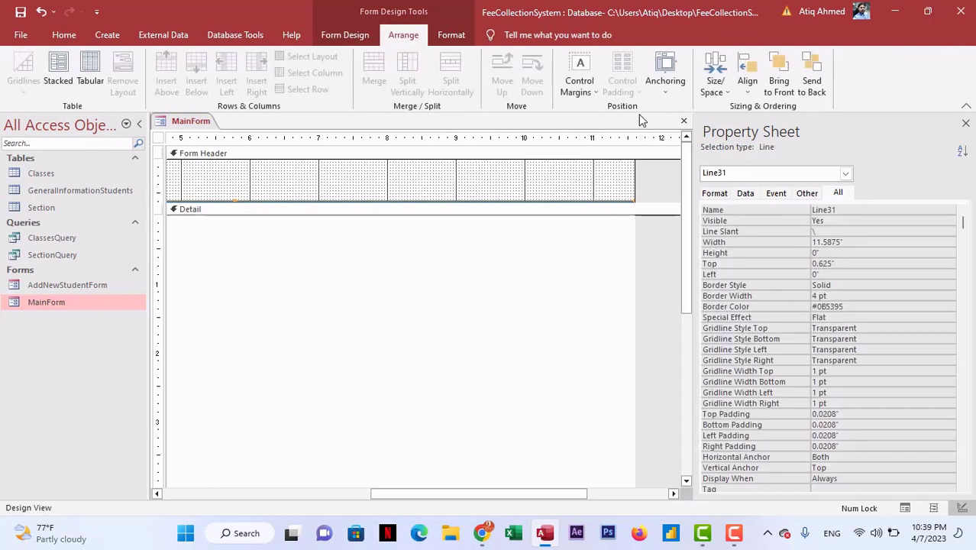
pyautogui.click(664, 80)
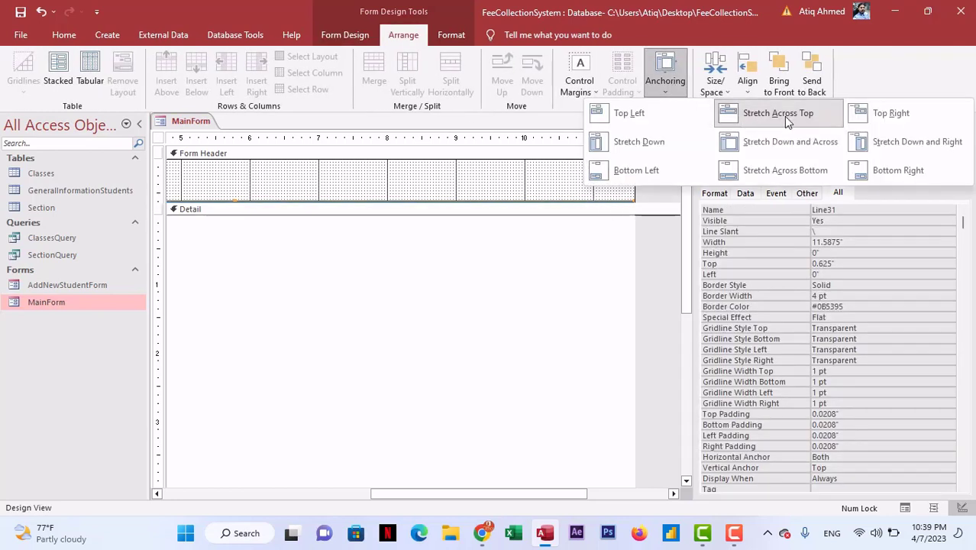
pyautogui.click(659, 248)
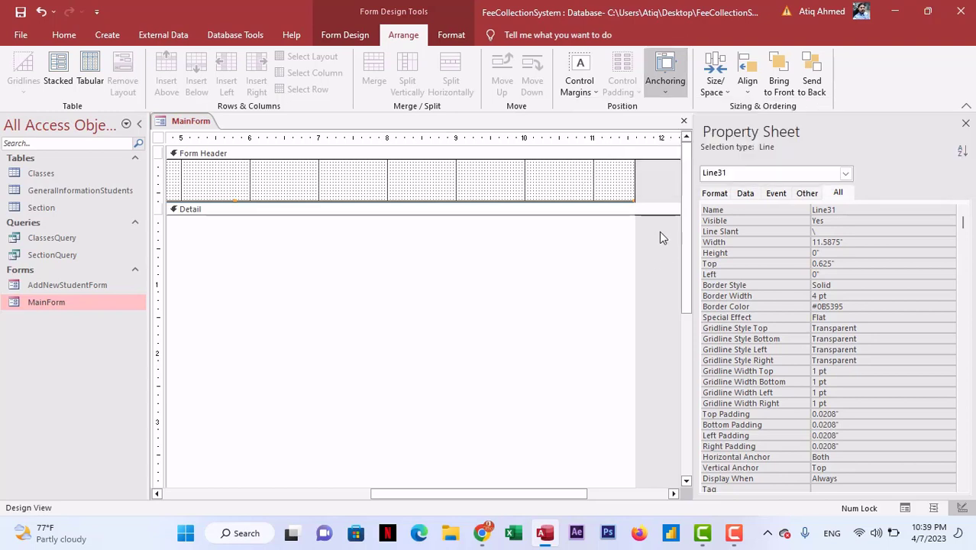
pyautogui.click(686, 120)
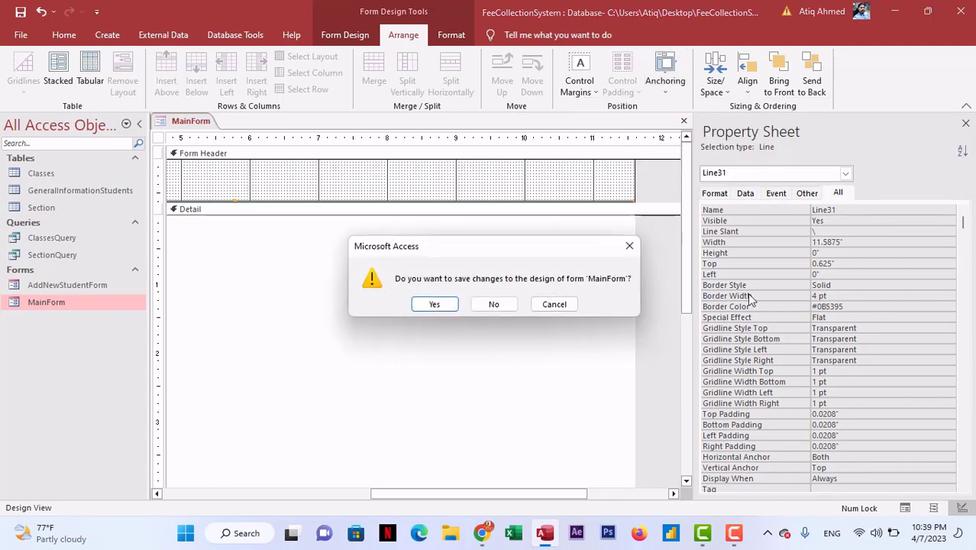
pyautogui.click(446, 307)
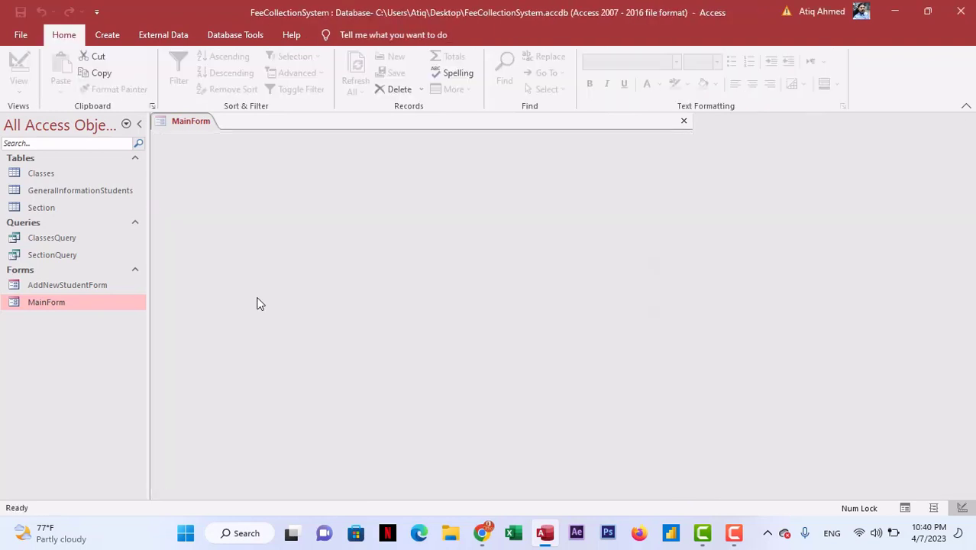
# - Open AddNewStudentForm in Design View and close the Property Sheet
pyautogui.rightClick(80, 285)
pyautogui.click(105, 330)
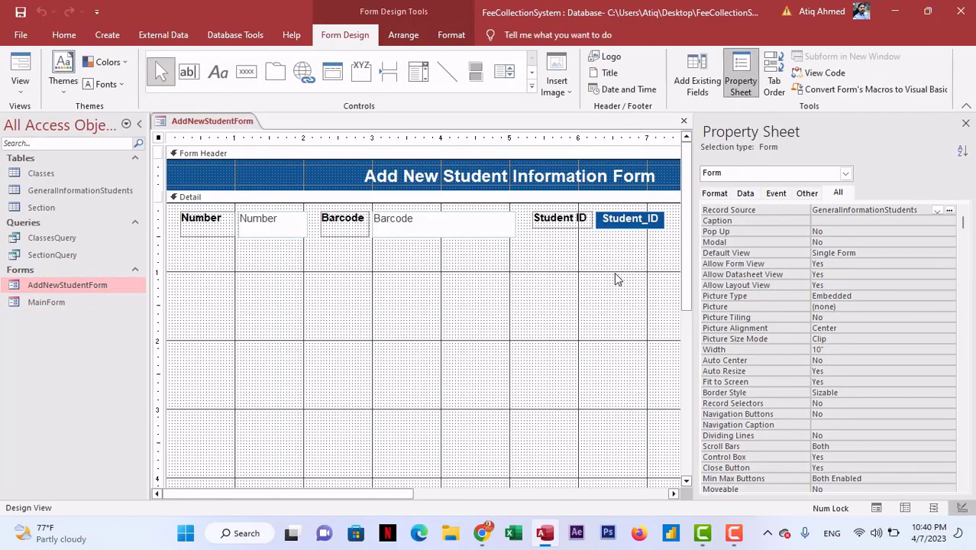
pyautogui.click(966, 122)
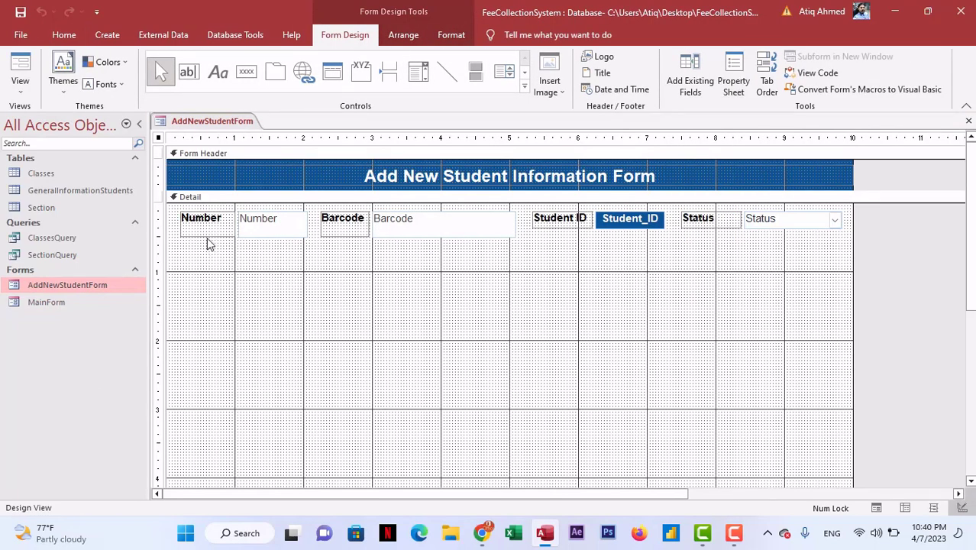
# - Widen the Barcode label to meet the Number text box and shift the Barcode text box slightly to the right
pyautogui.moveTo(209, 204); pyautogui.dragTo(365, 272)
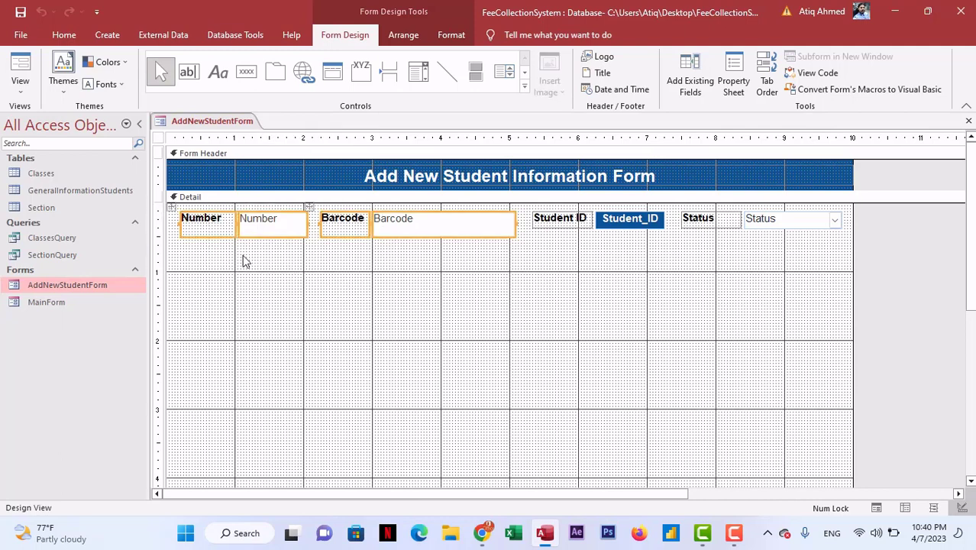
pyautogui.click(251, 246)
pyautogui.click(207, 210)
pyautogui.click(280, 283)
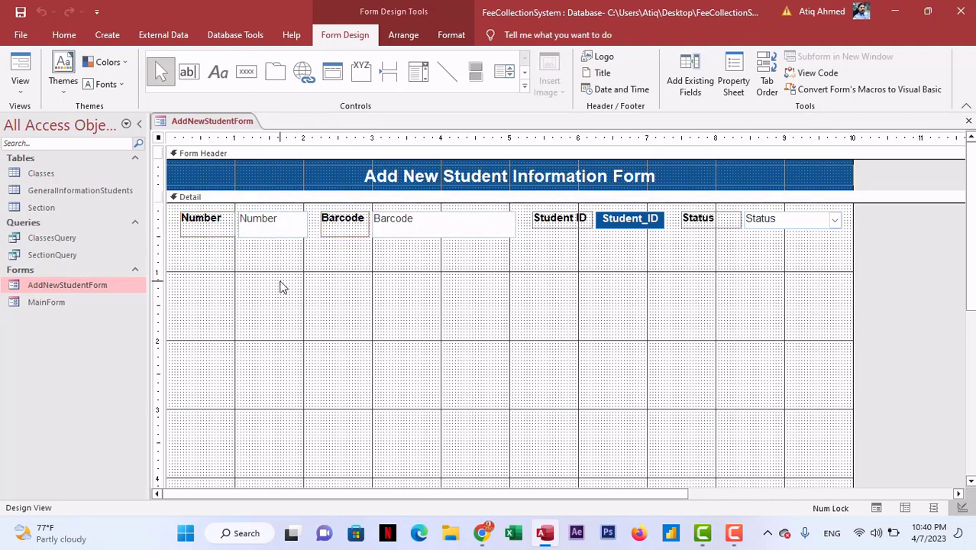
pyautogui.moveTo(261, 273); pyautogui.dragTo(175, 210)
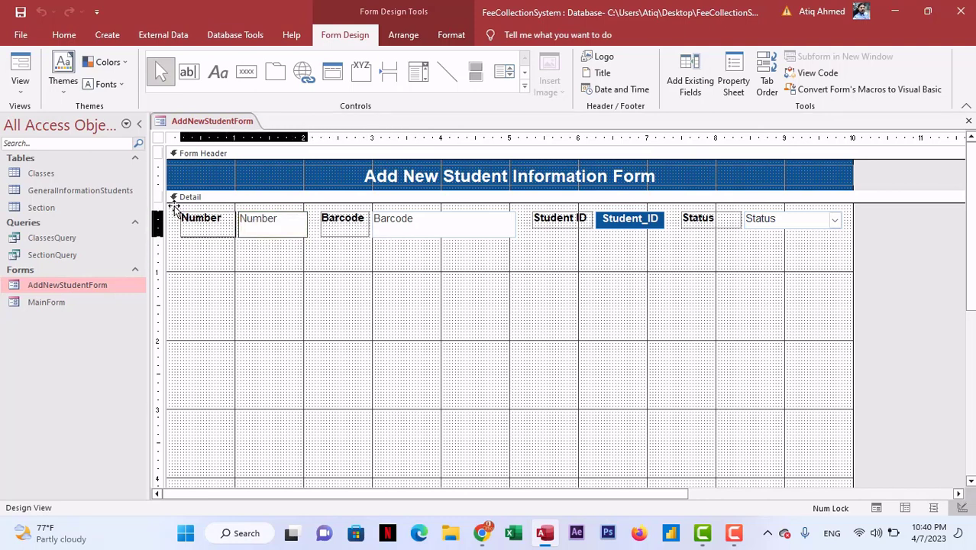
pyautogui.click(443, 284)
pyautogui.moveTo(451, 279); pyautogui.dragTo(306, 216)
pyautogui.click(406, 312)
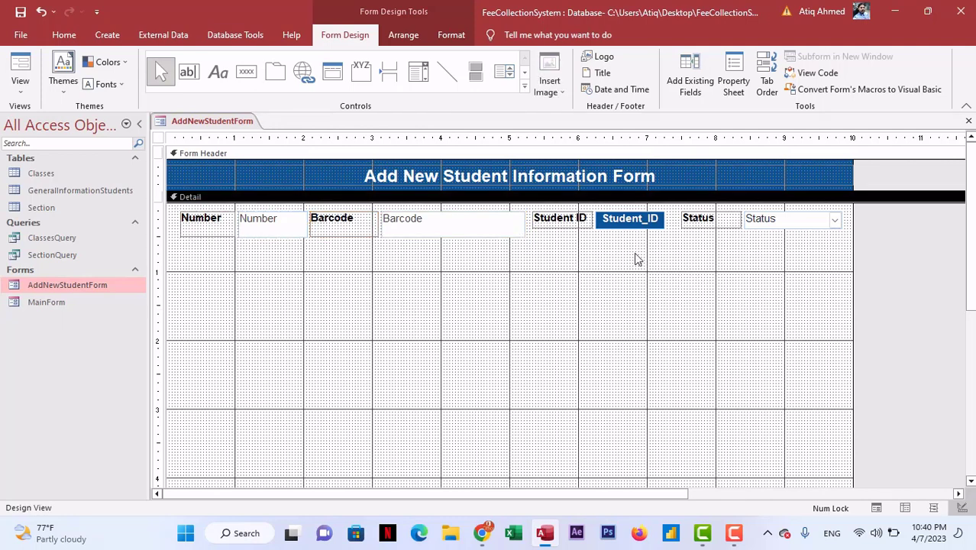
# - Move the Status label and combo box beside the Student_ID field, then shift the Student ID and Status controls slightly right
pyautogui.moveTo(636, 255); pyautogui.dragTo(570, 220)
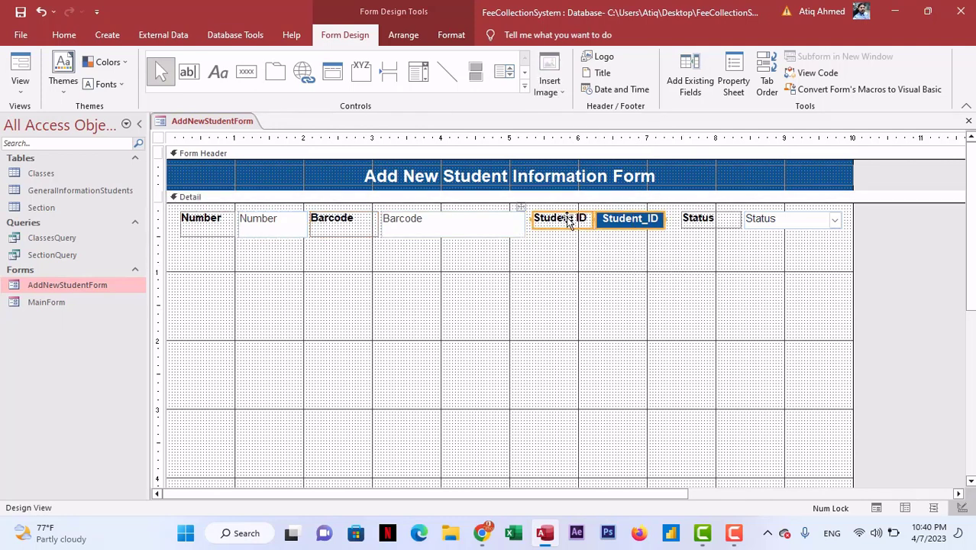
pyautogui.moveTo(778, 261); pyautogui.dragTo(658, 214)
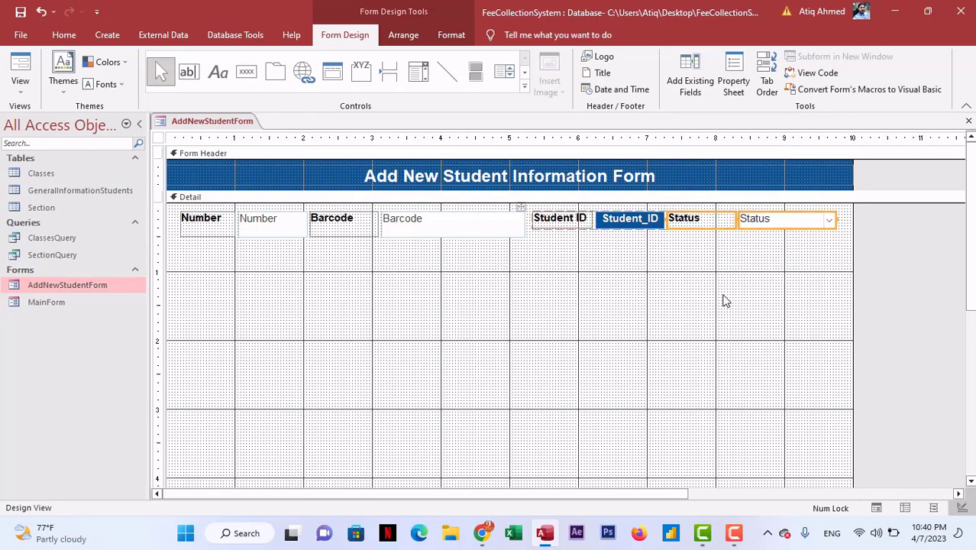
pyautogui.click(786, 275)
pyautogui.moveTo(804, 265); pyautogui.dragTo(633, 217)
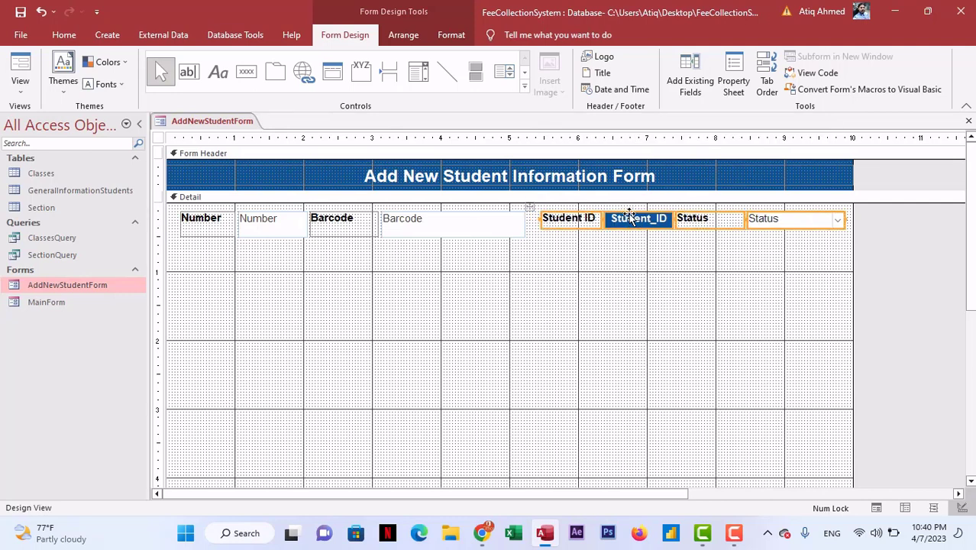
# - Reduce the height of the Number and Barcode labels and text boxes slightly, then shift the whole group slightly right
pyautogui.click(567, 275)
pyautogui.moveTo(439, 263); pyautogui.dragTo(223, 218)
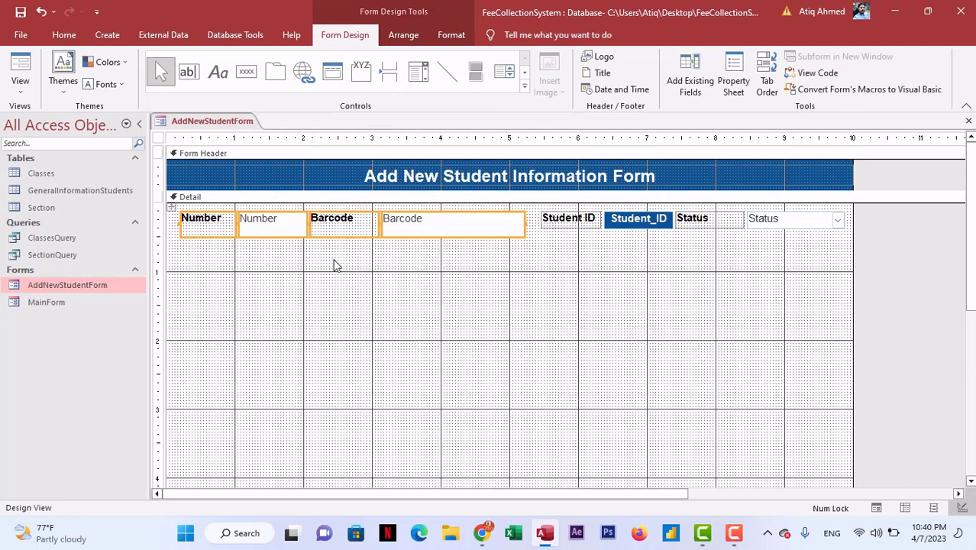
pyautogui.hotkey('shift', 'Up')
pyautogui.click(429, 279)
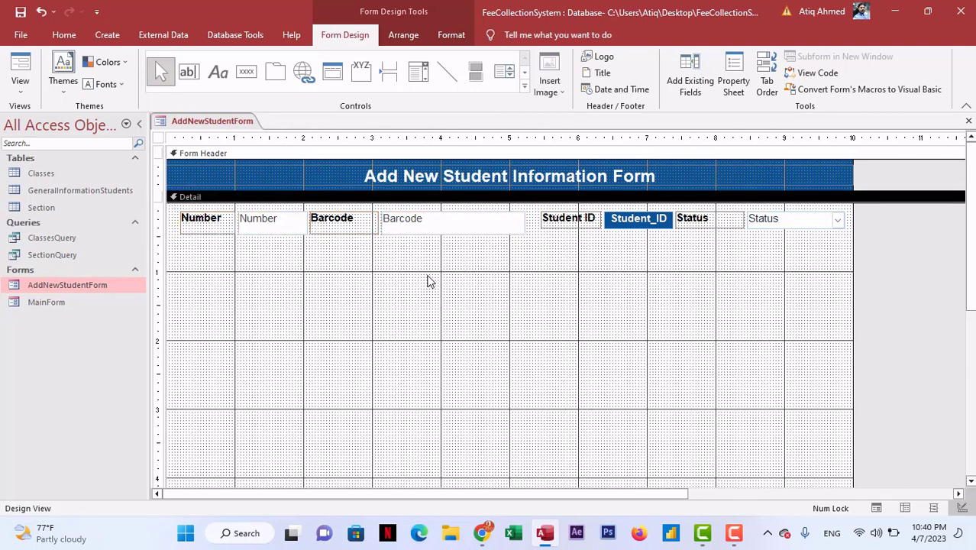
pyautogui.moveTo(489, 273); pyautogui.dragTo(229, 219)
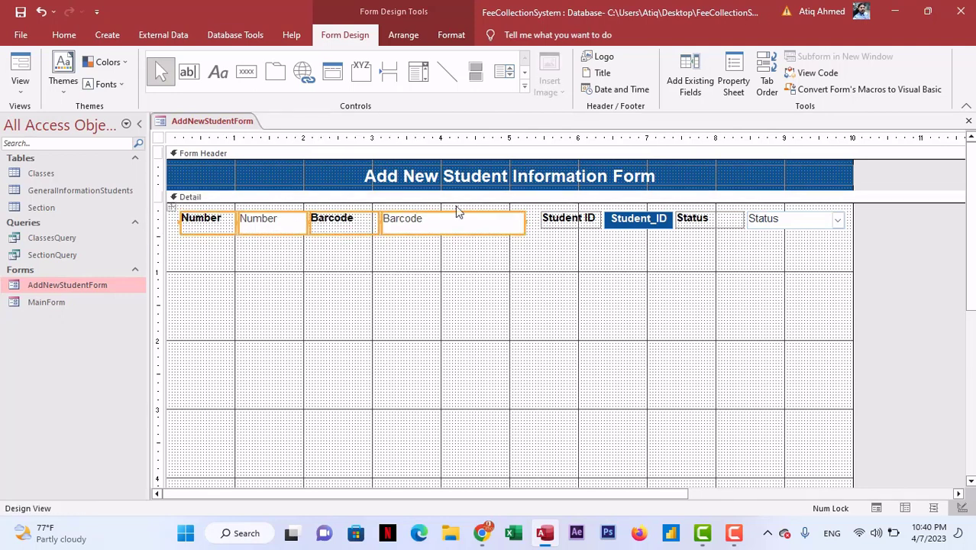
pyautogui.moveTo(450, 219); pyautogui.dragTo(459, 219)
pyautogui.click(453, 269)
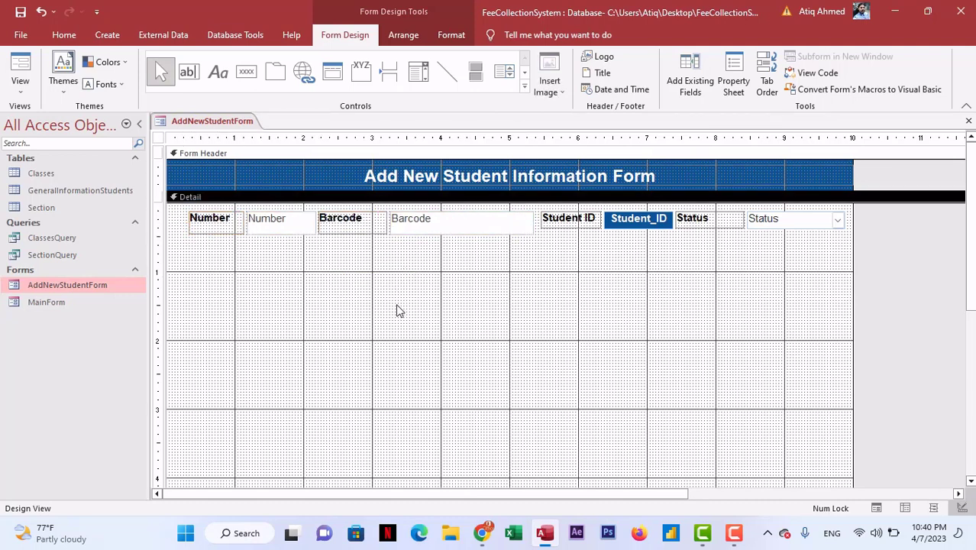
# - Check the fields available for the form, then close AddNewStudentForm and save its design changes
pyautogui.click(699, 89)
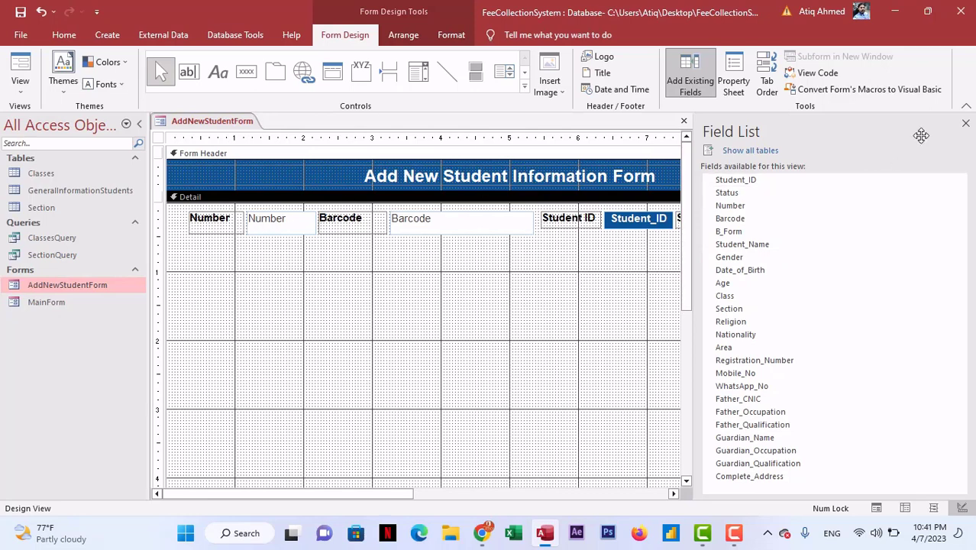
pyautogui.click(966, 123)
pyautogui.click(969, 123)
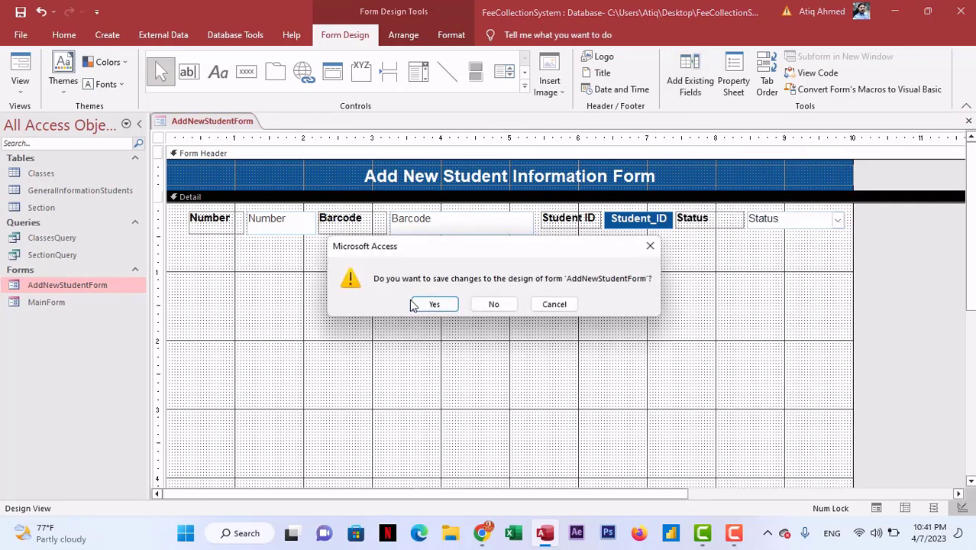
pyautogui.click(430, 304)
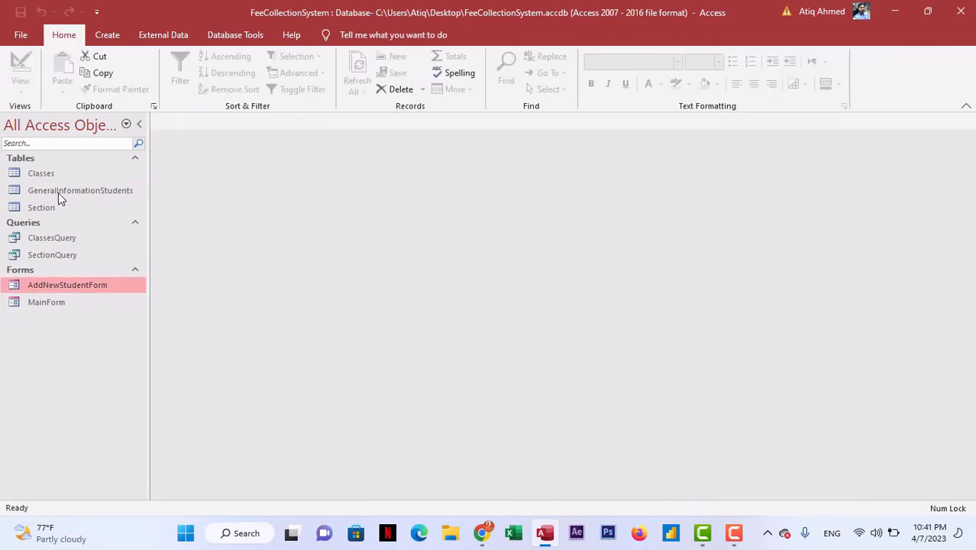
# - Open the GeneralInformationStudents table to examine its columns for a registration date, then close it
pyautogui.click(59, 192)
pyautogui.rightClick(58, 192)
pyautogui.click(118, 202)
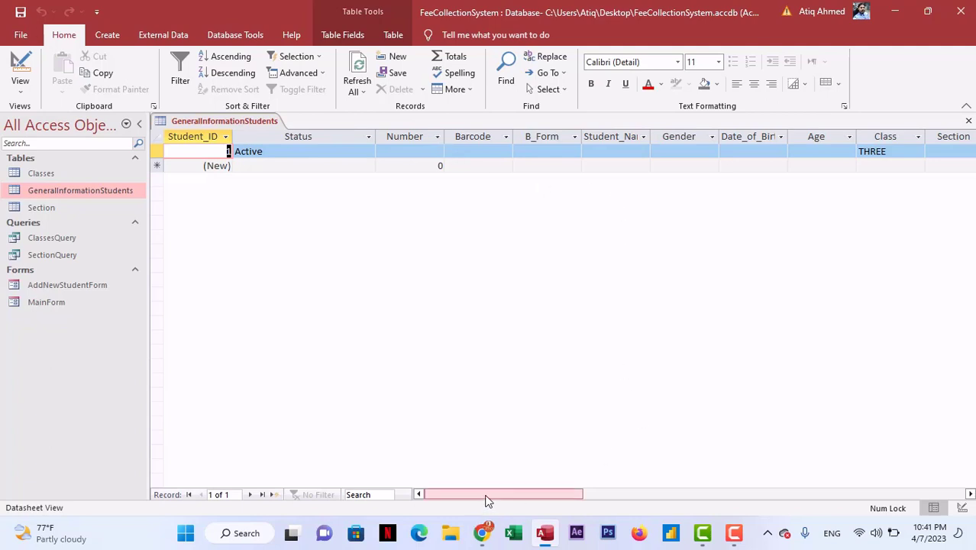
pyautogui.moveTo(492, 495); pyautogui.dragTo(459, 516)
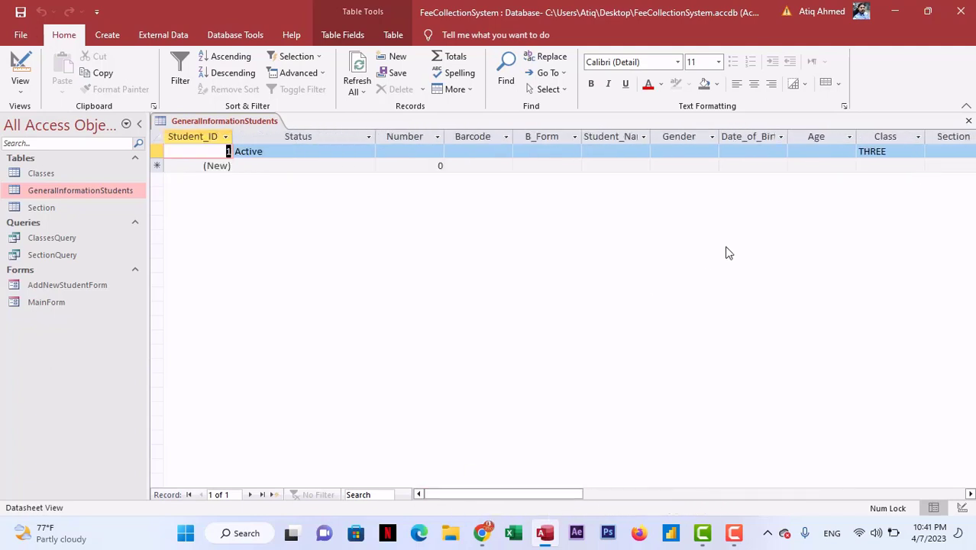
pyautogui.click(968, 122)
# - Open the GeneralInformationStudents table in Design View and review its field names, including Registration_Number
pyautogui.rightClick(118, 197)
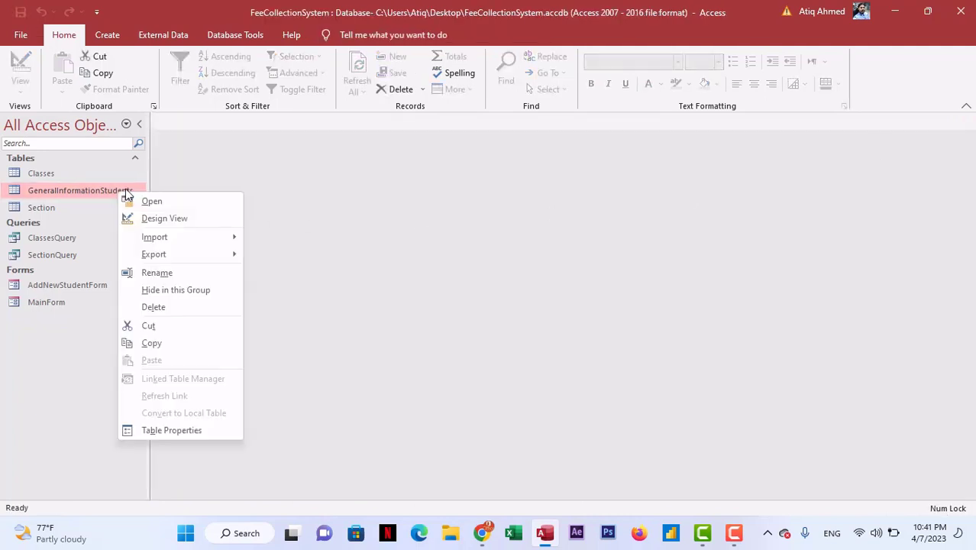
pyautogui.click(169, 217)
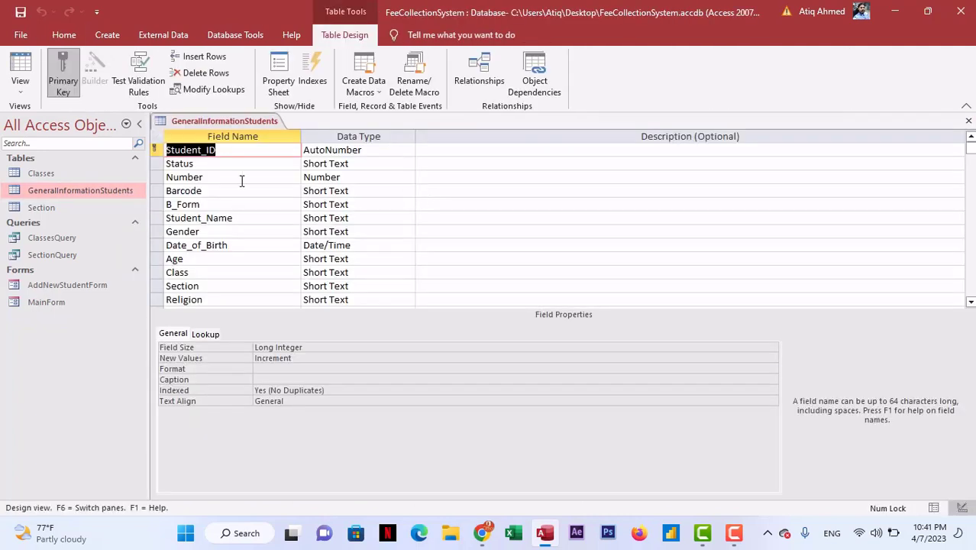
pyautogui.scroll(-3, 242, 186)
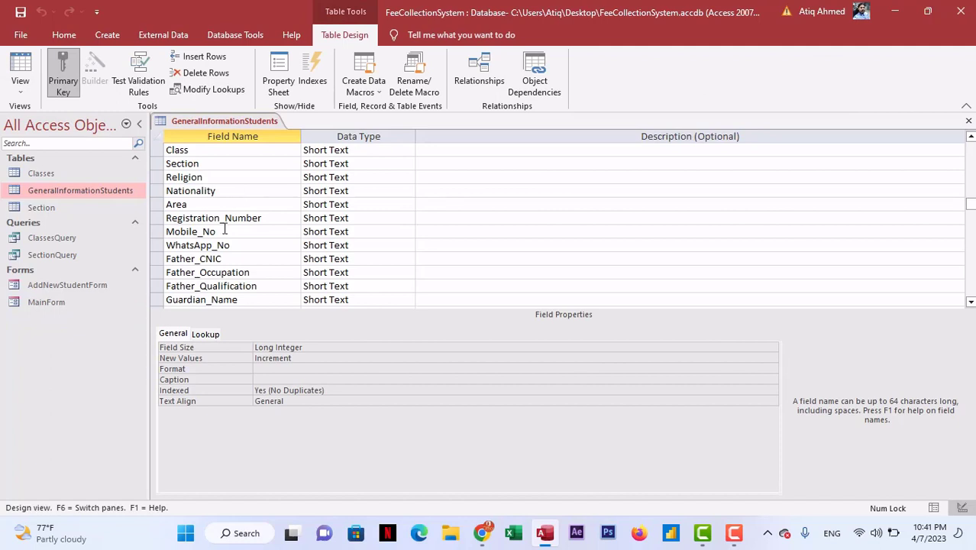
pyautogui.moveTo(220, 218); pyautogui.dragTo(133, 222)
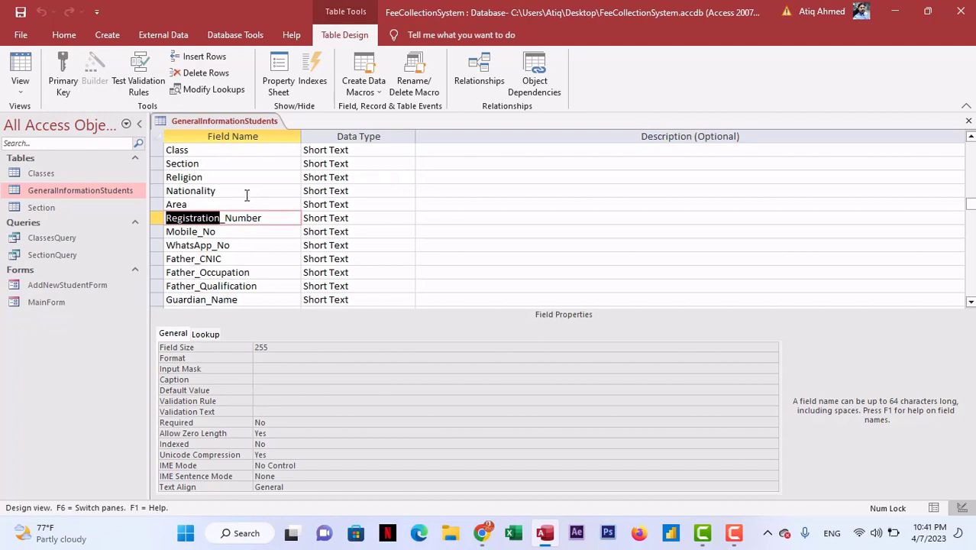
pyautogui.scroll(3, 247, 196)
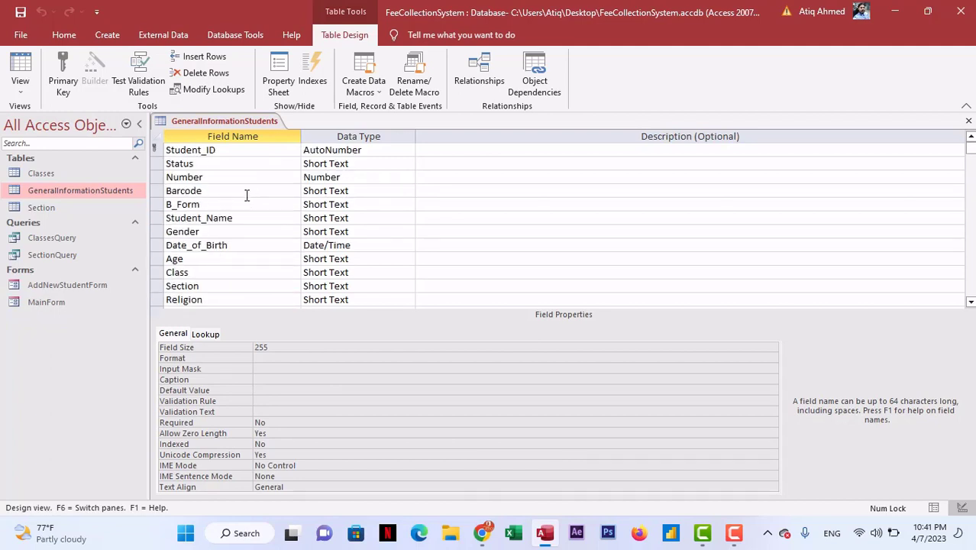
# - Insert a RegistrationDate field of type Date/Time above the Status field, then close the table and save its design
pyautogui.click(157, 163)
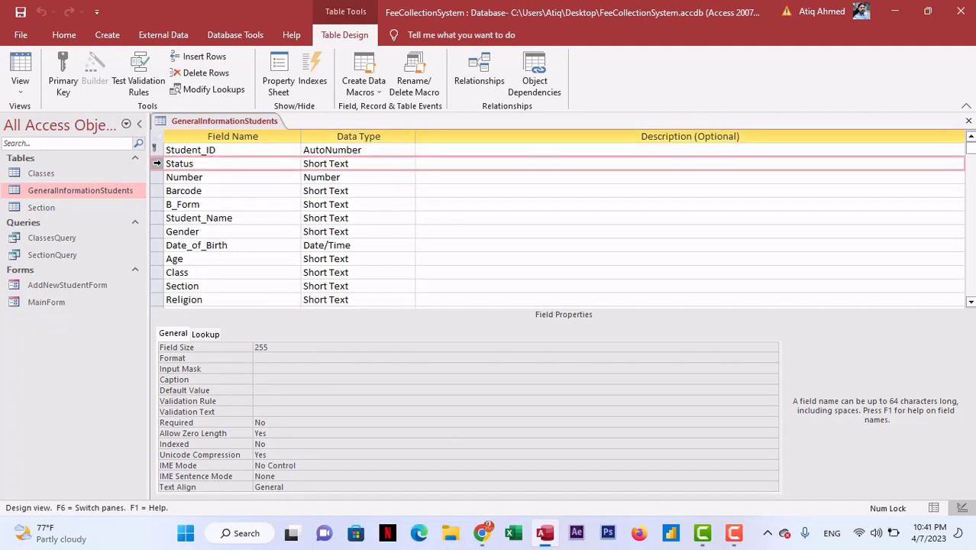
pyautogui.rightClick(158, 167)
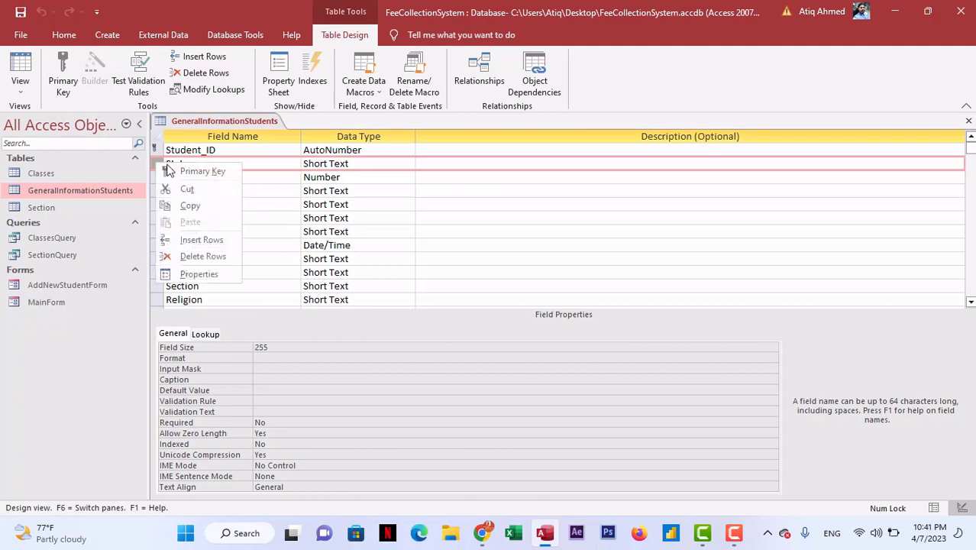
pyautogui.click(201, 237)
pyautogui.write('RegistrationDate')
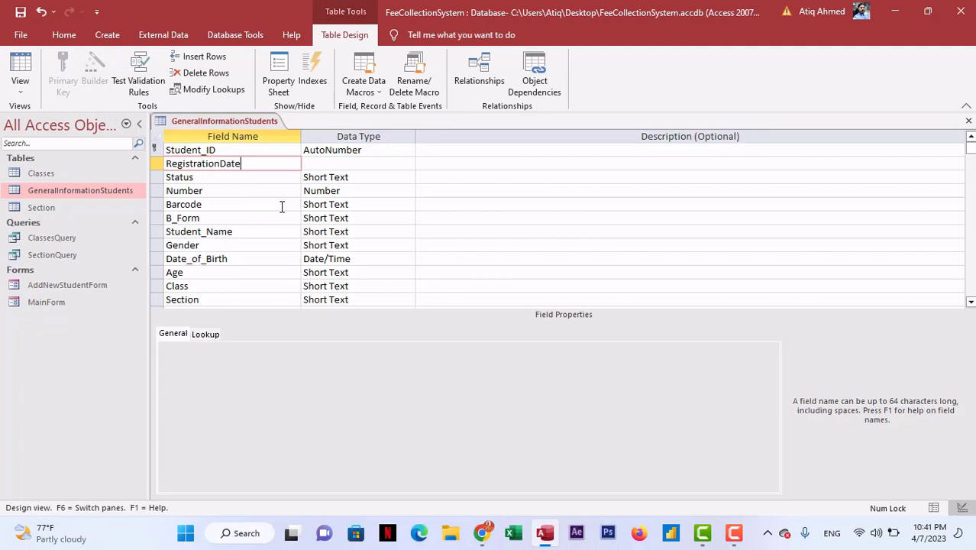
pyautogui.press('Tab')
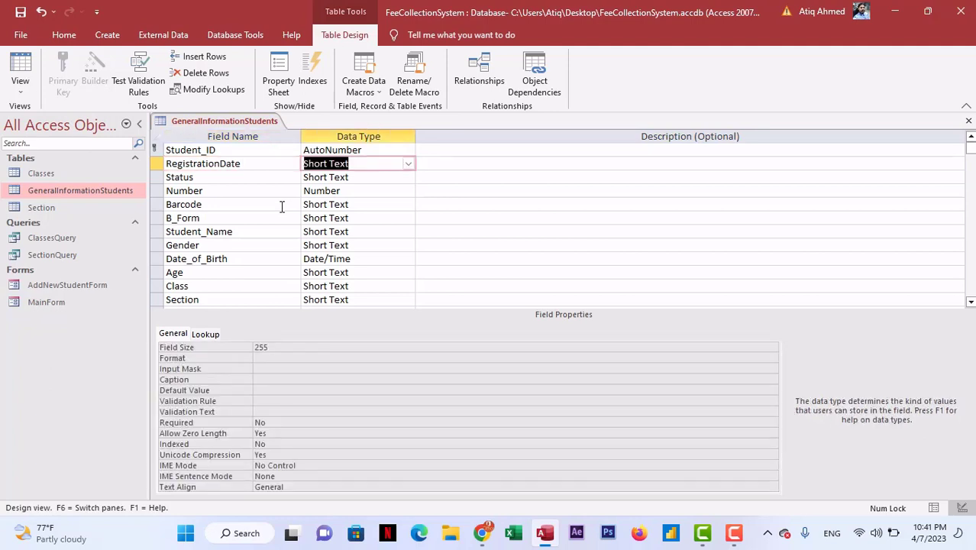
pyautogui.write('date/Time')
pyautogui.press('Tab')
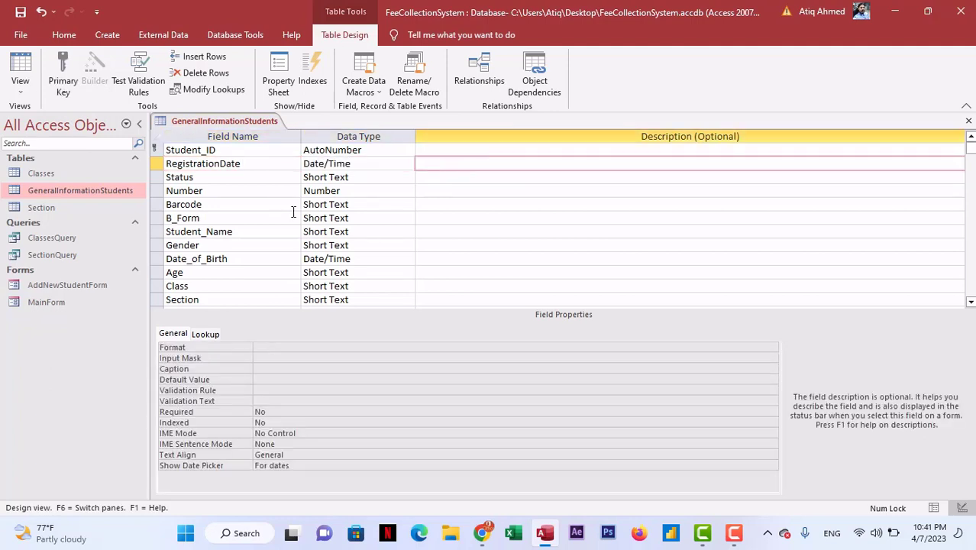
pyautogui.click(968, 121)
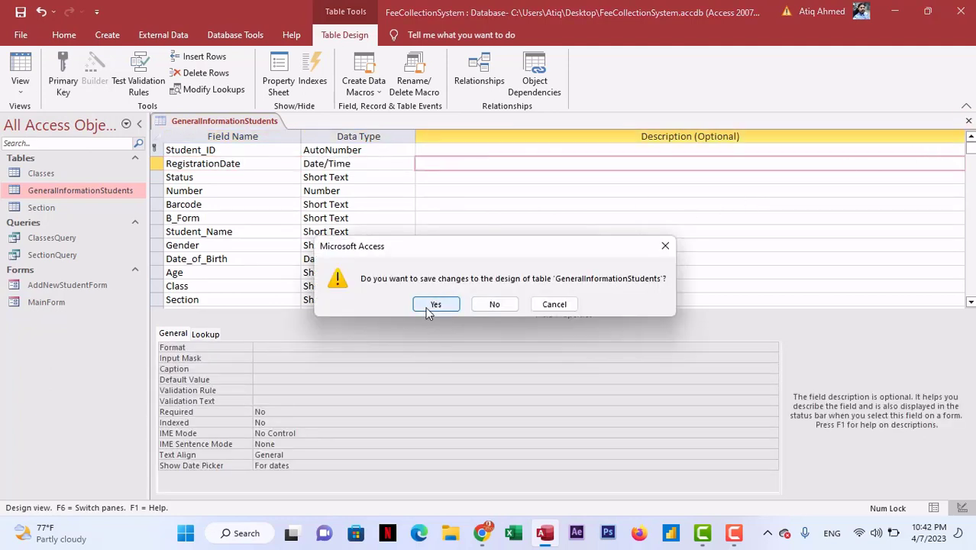
pyautogui.click(432, 306)
# - Open AddNewStudentForm in Design View and place the RegistrationDate field below the Number controls, then close the Field List
pyautogui.rightClick(94, 285)
pyautogui.click(114, 331)
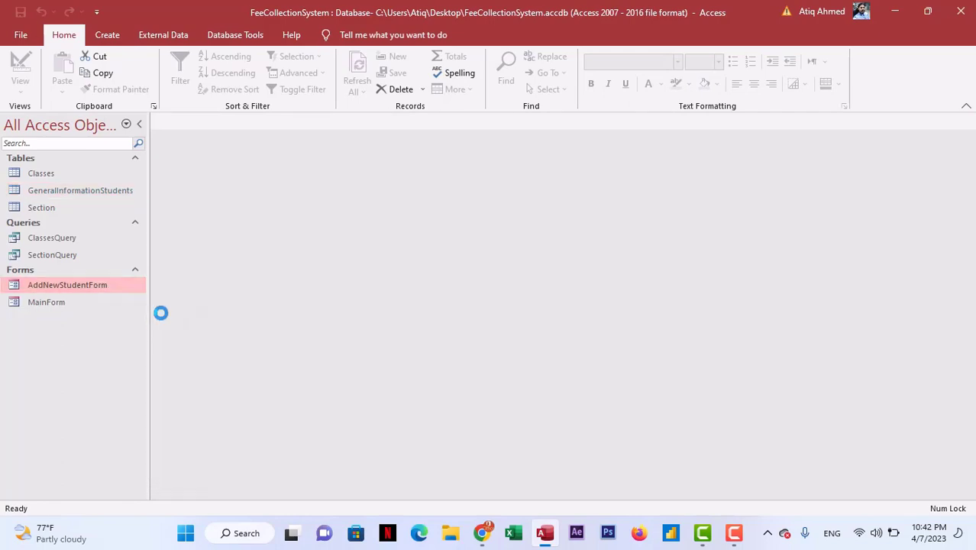
pyautogui.click(690, 81)
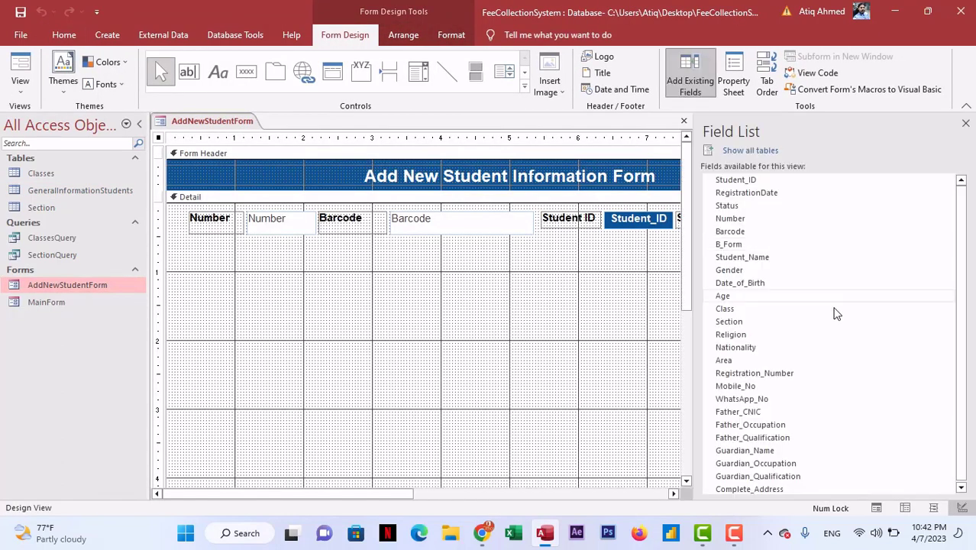
pyautogui.click(773, 193)
pyautogui.moveTo(773, 193); pyautogui.dragTo(272, 271)
pyautogui.click(965, 123)
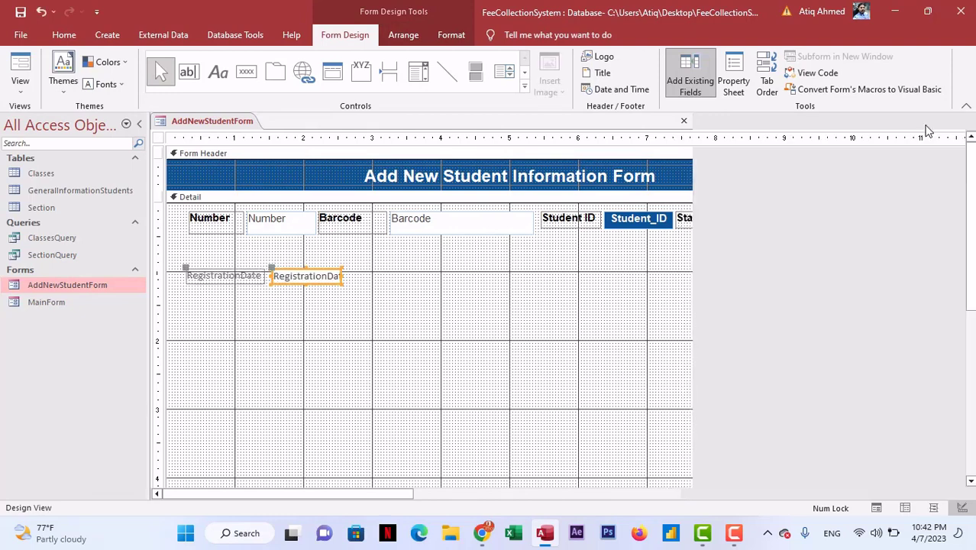
pyautogui.click(377, 344)
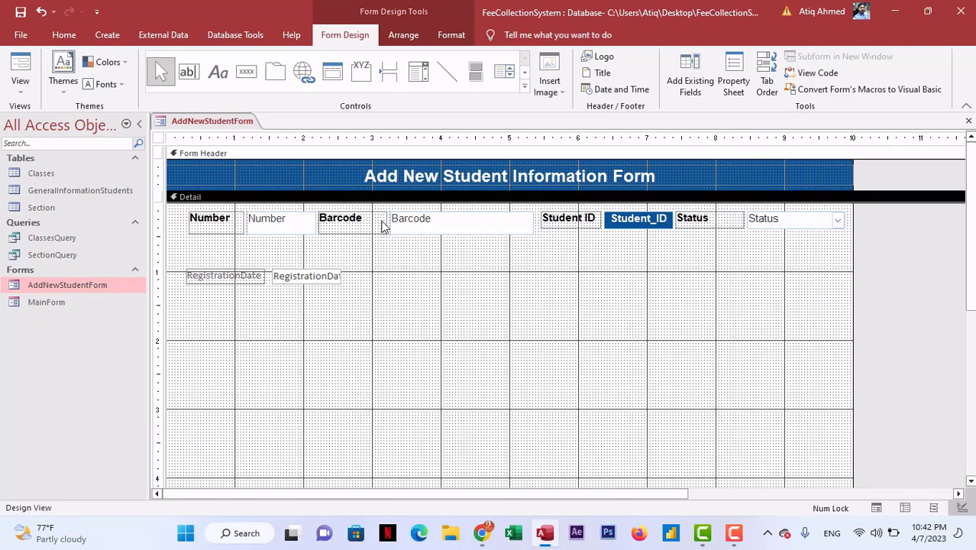
# - Copy the Number text box's formatting to the RegistrationDate label and text box
pyautogui.click(276, 227)
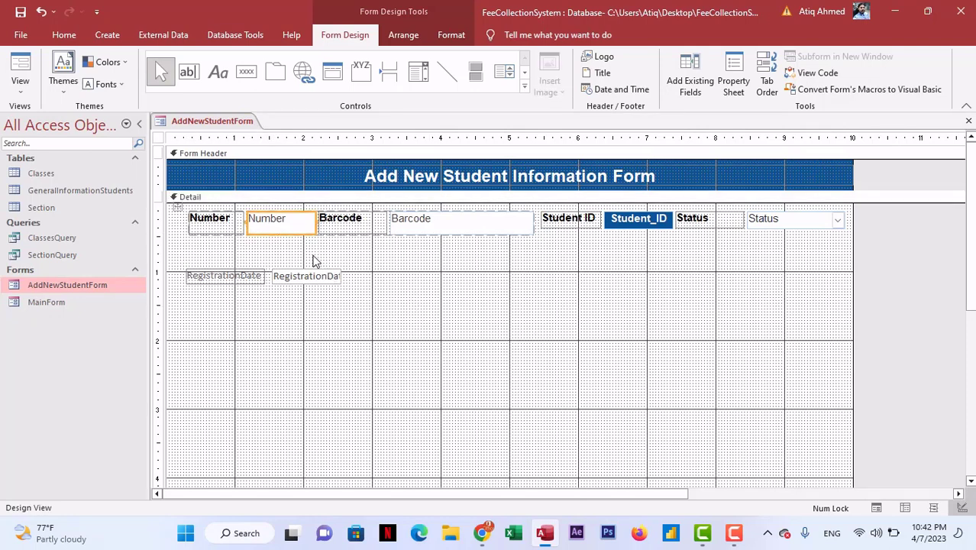
pyautogui.click(67, 37)
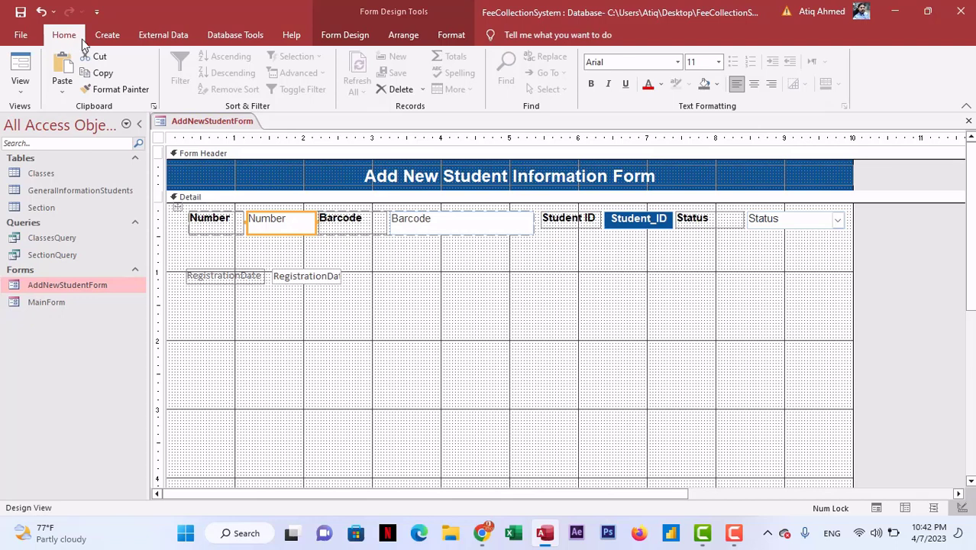
pyautogui.doubleClick(108, 90)
pyautogui.click(289, 277)
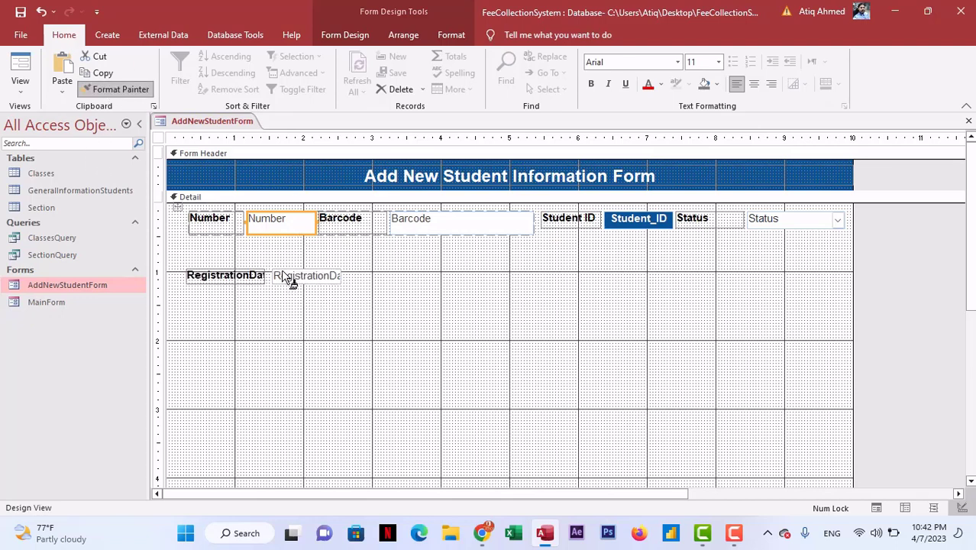
pyautogui.click(357, 356)
# - Group the RegistrationDate label and text box in a stacked layout
pyautogui.moveTo(328, 324); pyautogui.dragTo(226, 265)
pyautogui.click(402, 36)
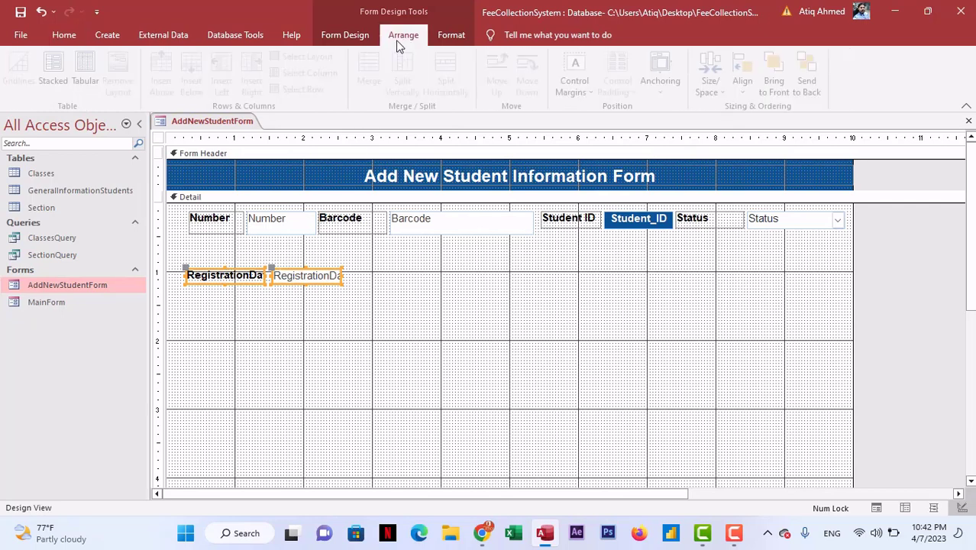
pyautogui.click(57, 77)
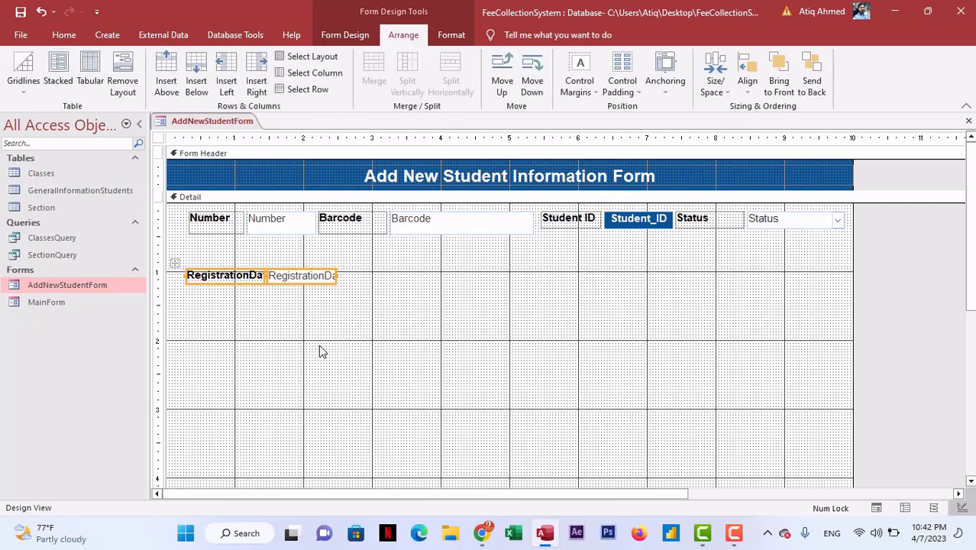
pyautogui.click(296, 321)
pyautogui.click(246, 322)
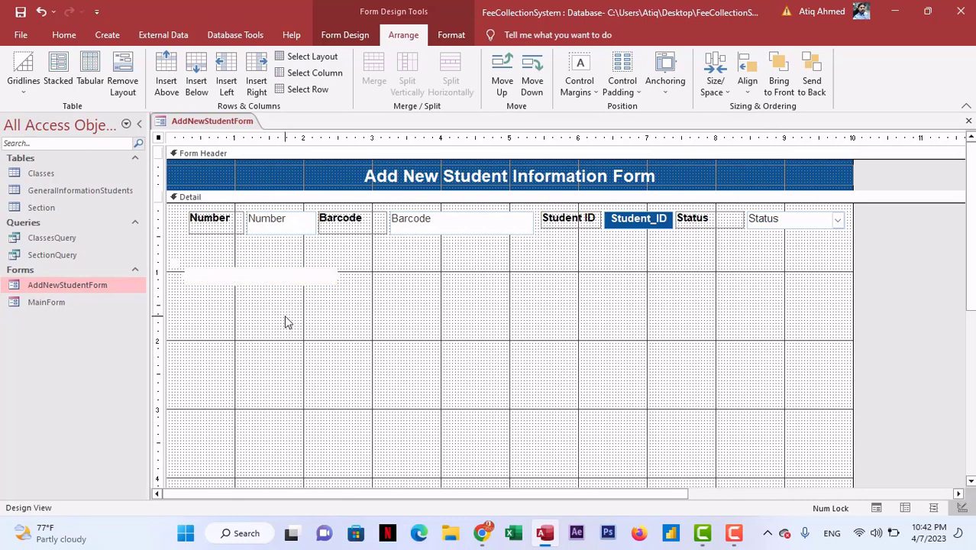
# - Widen the RegistrationDate label to about 1.5 inches so its full caption fits
pyautogui.moveTo(237, 314); pyautogui.dragTo(220, 258)
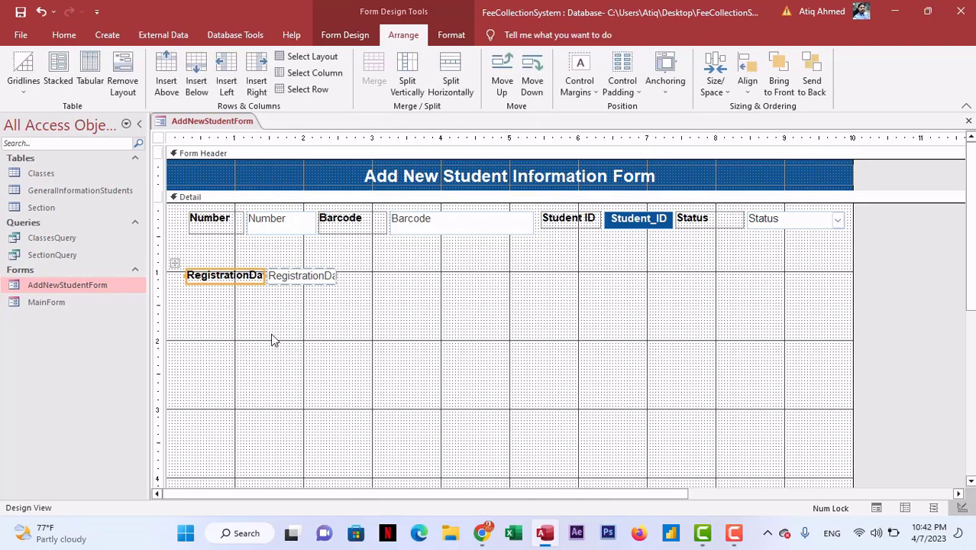
pyautogui.hotkey('shift', 'Right')
pyautogui.hotkey('shift', 'Right')
pyautogui.hotkey('shift', 'Right')
pyautogui.hotkey('shift', 'Right')
pyautogui.hotkey('shift', 'Right')
pyautogui.hotkey('shift', 'Right')
pyautogui.hotkey('shift', 'Right')
pyautogui.hotkey('shift', 'Right')
pyautogui.hotkey('shift', 'Right')
pyautogui.hotkey('shift', 'Right')
pyautogui.hotkey('shift', 'Right')
pyautogui.hotkey('shift', 'Right')
pyautogui.hotkey('shift', 'Right')
pyautogui.hotkey('shift', 'Right')
pyautogui.hotkey('shift', 'Right')
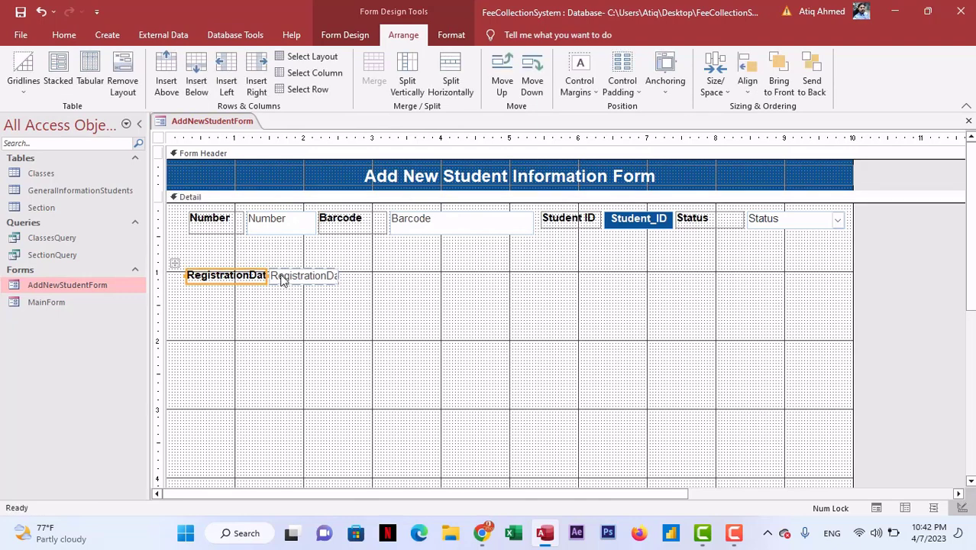
pyautogui.hotkey('shift', 'Right')
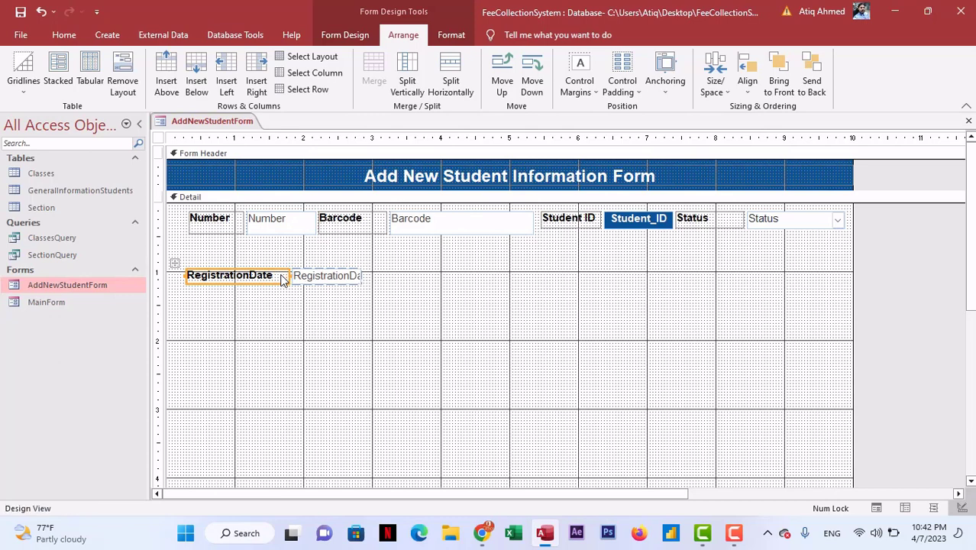
# - Widen the RegistrationDate text box to about 2.7 inches and move its stacked layout directly below the Number row
pyautogui.moveTo(307, 307); pyautogui.dragTo(319, 257)
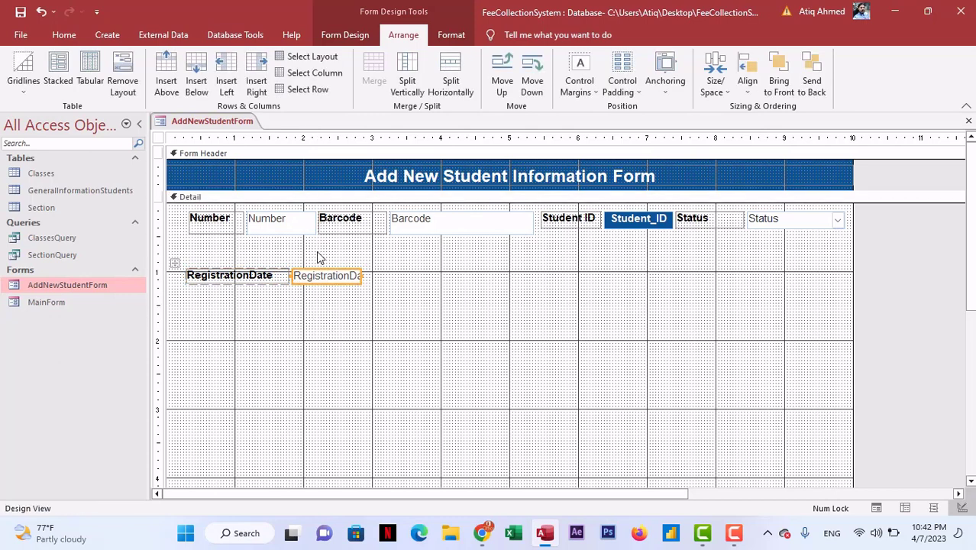
pyautogui.hotkey('shift', 'Right')
pyautogui.hotkey('shift', 'Right')
pyautogui.hotkey('shift', 'Right')
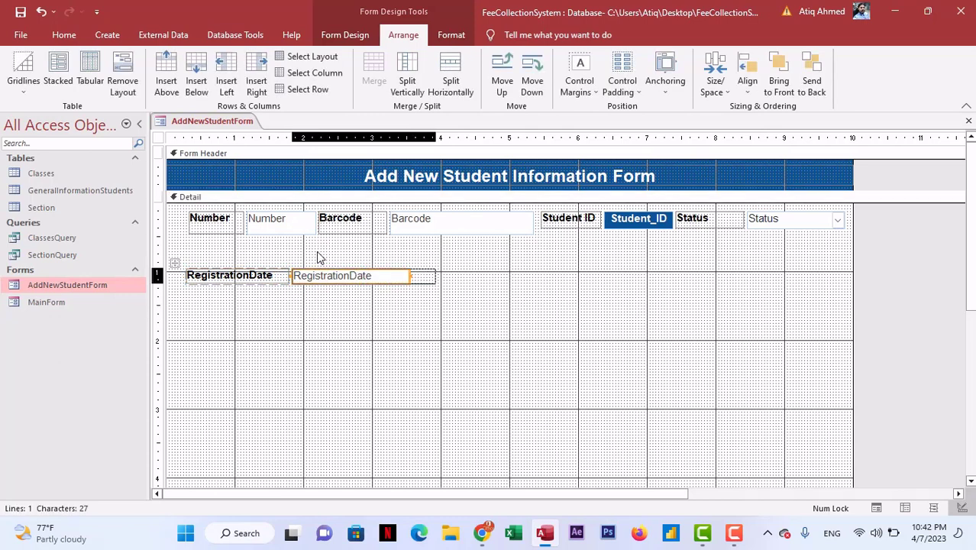
pyautogui.hotkey('shift', 'Right')
pyautogui.hotkey('shift', 'Right')
pyautogui.hotkey('shift', 'Right')
pyautogui.hotkey('shift', 'Right')
pyautogui.hotkey('shift', 'Right')
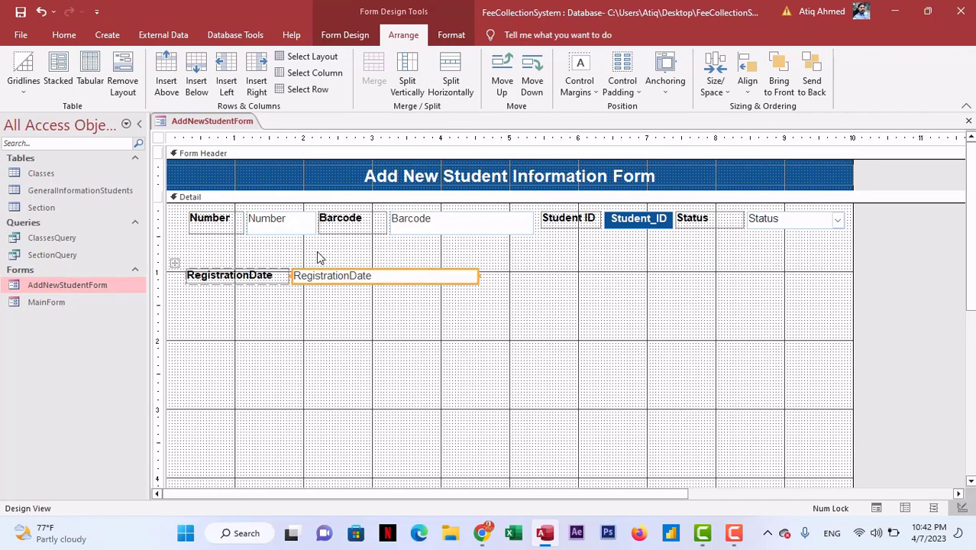
pyautogui.moveTo(327, 332); pyautogui.dragTo(238, 249)
pyautogui.click(420, 353)
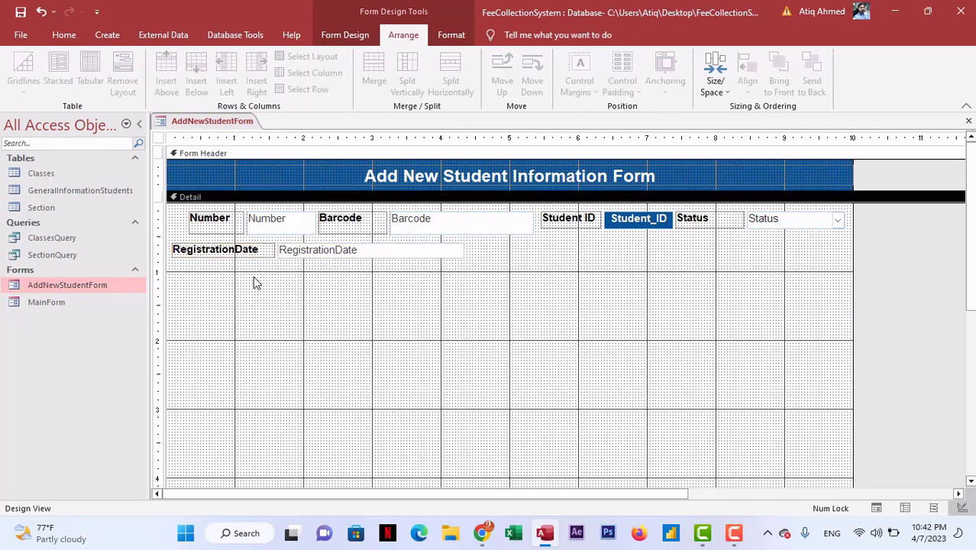
# - Add the Student_Name field from the Field List to the stacked layout beneath RegistrationDate
pyautogui.click(355, 35)
pyautogui.click(689, 78)
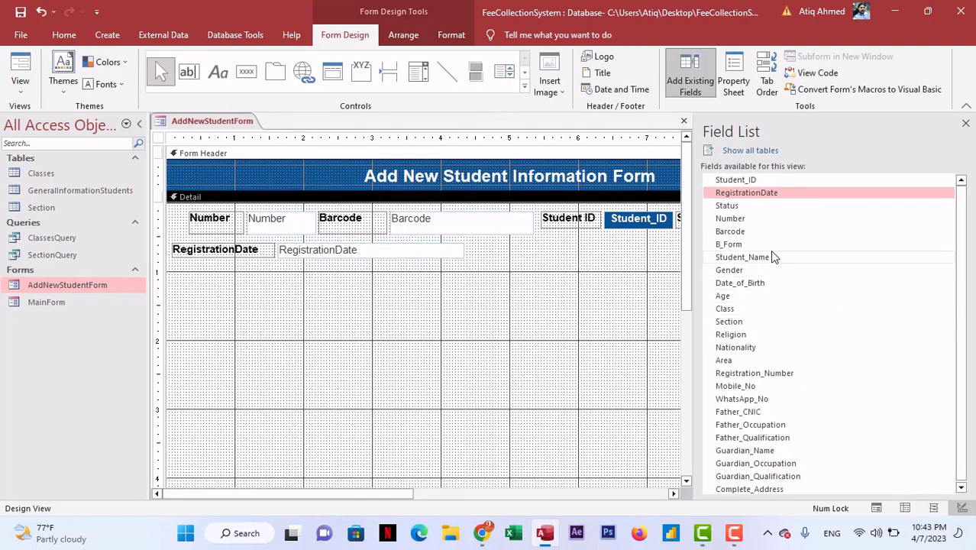
pyautogui.moveTo(769, 260); pyautogui.dragTo(351, 268)
pyautogui.click(427, 331)
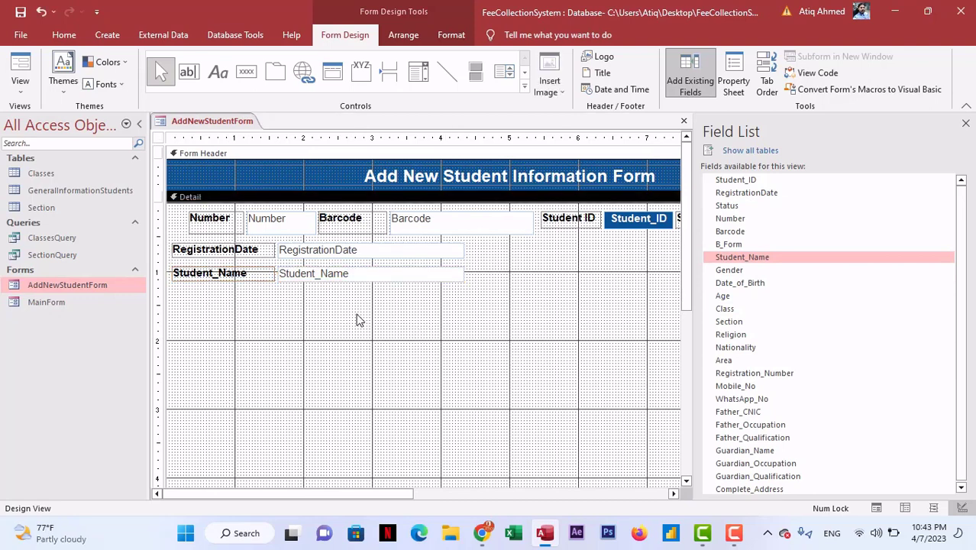
# - Set the control padding of the RegistrationDate and Student_Name rows to Narrow
pyautogui.moveTo(359, 320); pyautogui.dragTo(235, 244)
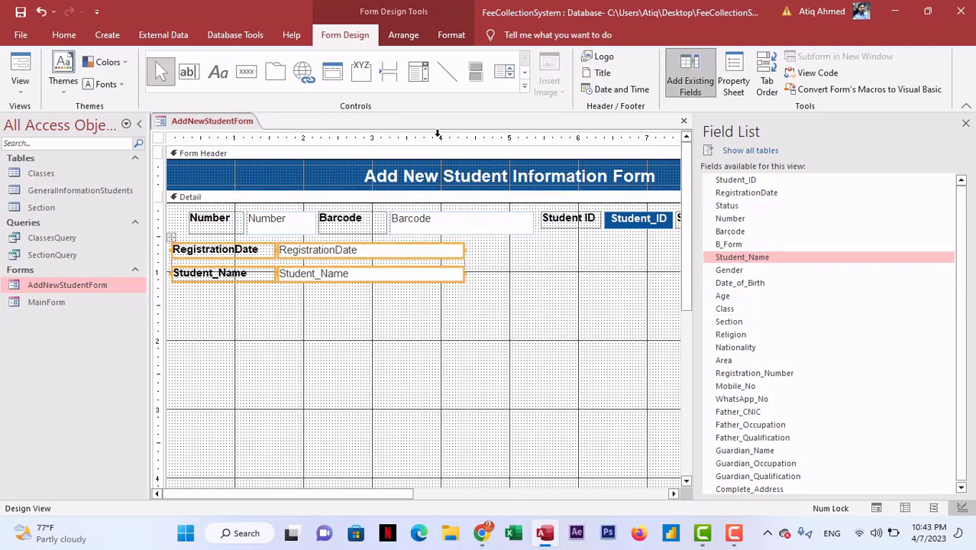
pyautogui.click(407, 35)
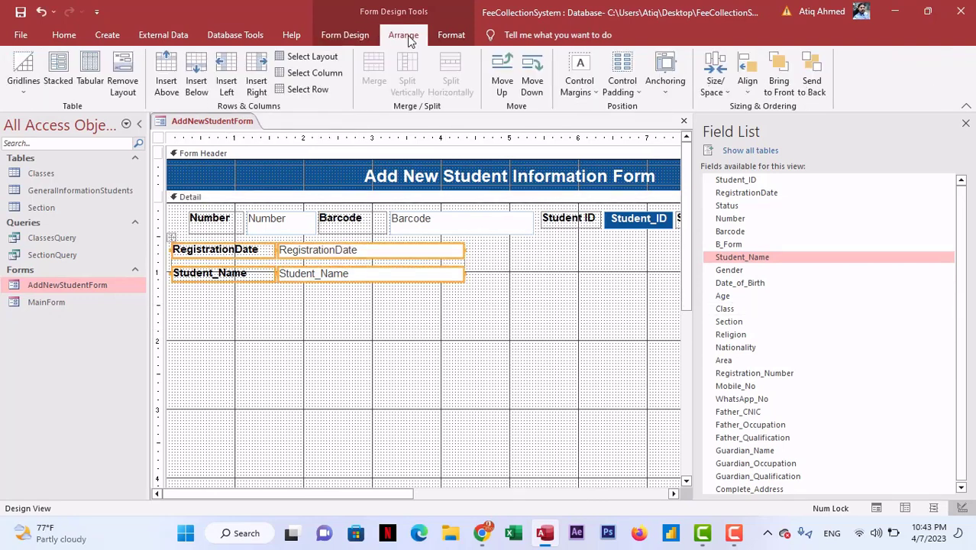
pyautogui.click(634, 90)
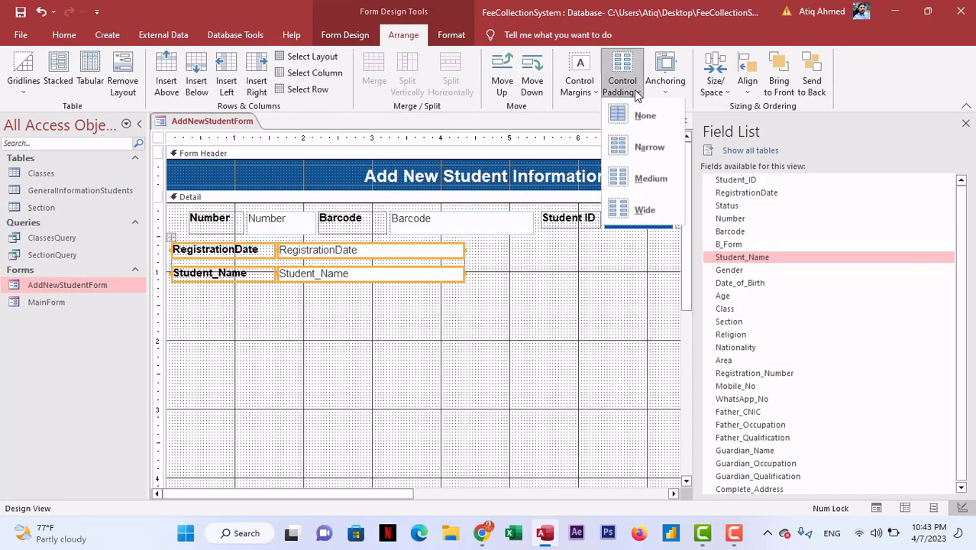
pyautogui.click(647, 147)
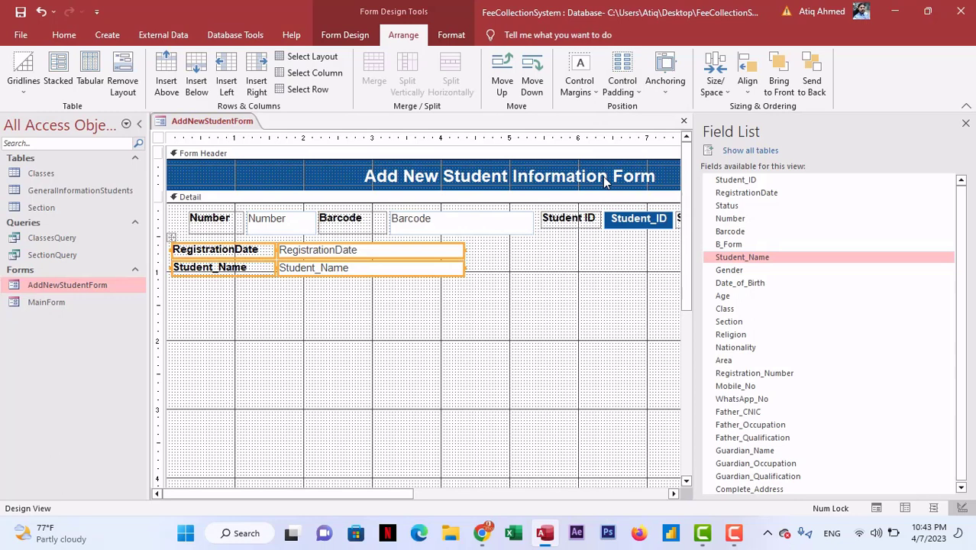
pyautogui.click(411, 308)
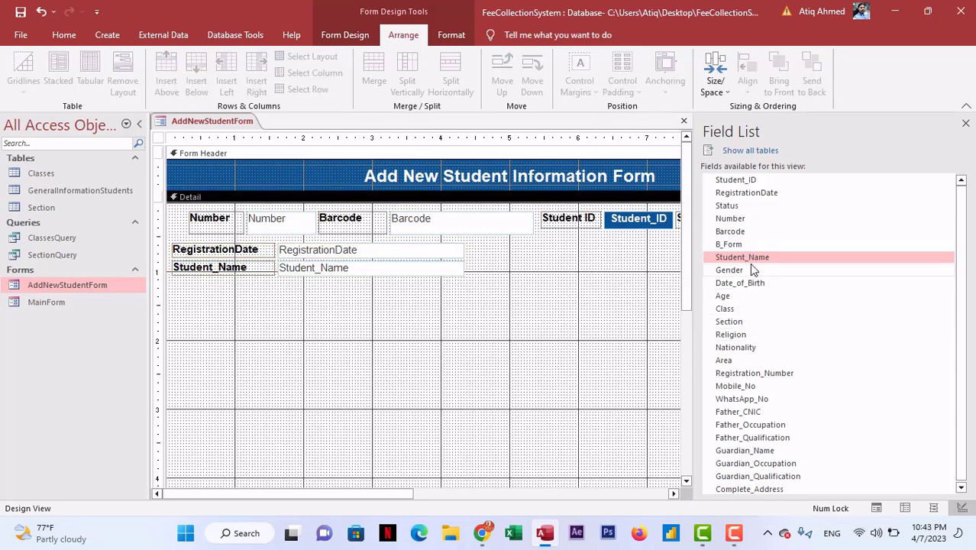
# - Add the Gender, Date_of_Birth and Age fields to the stacked layout below Student_Name
pyautogui.moveTo(756, 270); pyautogui.dragTo(313, 283)
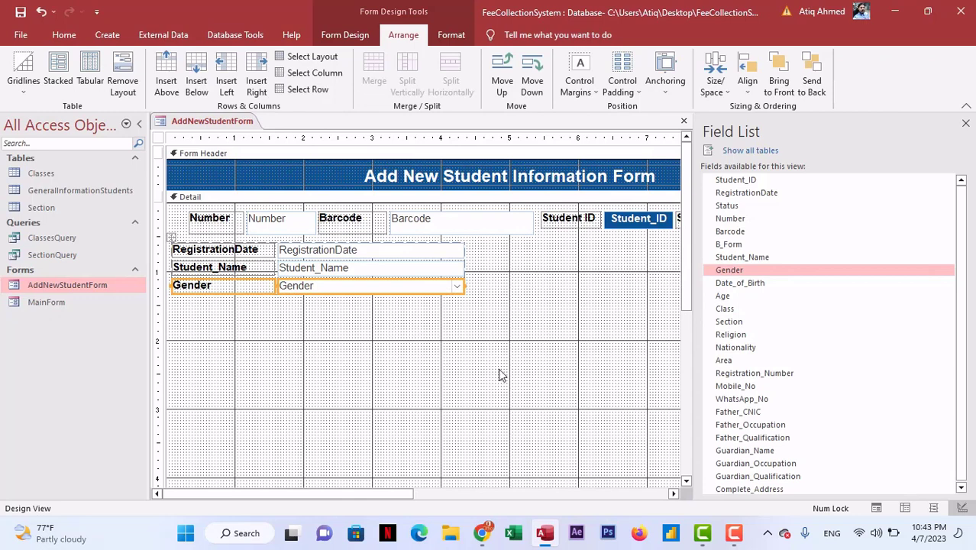
pyautogui.click(763, 283)
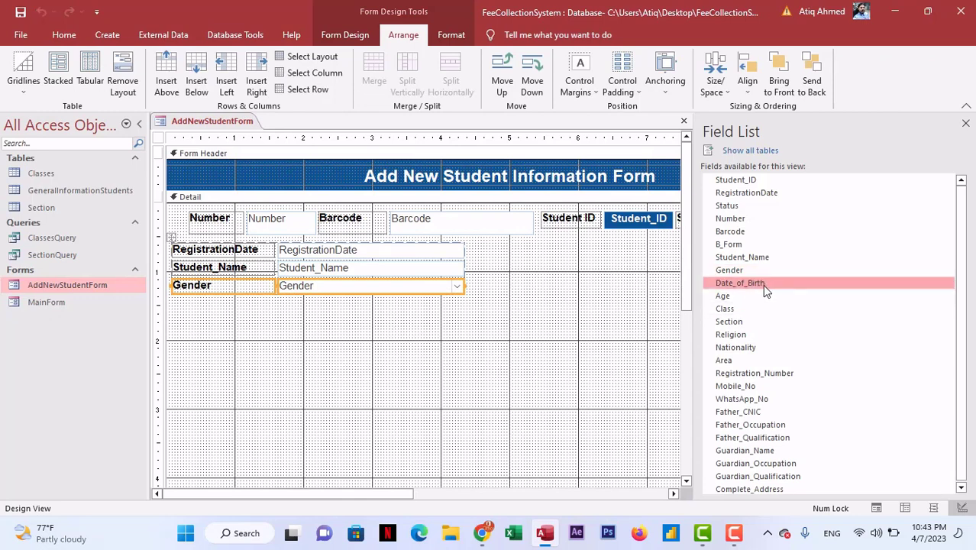
pyautogui.moveTo(765, 287); pyautogui.dragTo(351, 293)
pyautogui.click(743, 297)
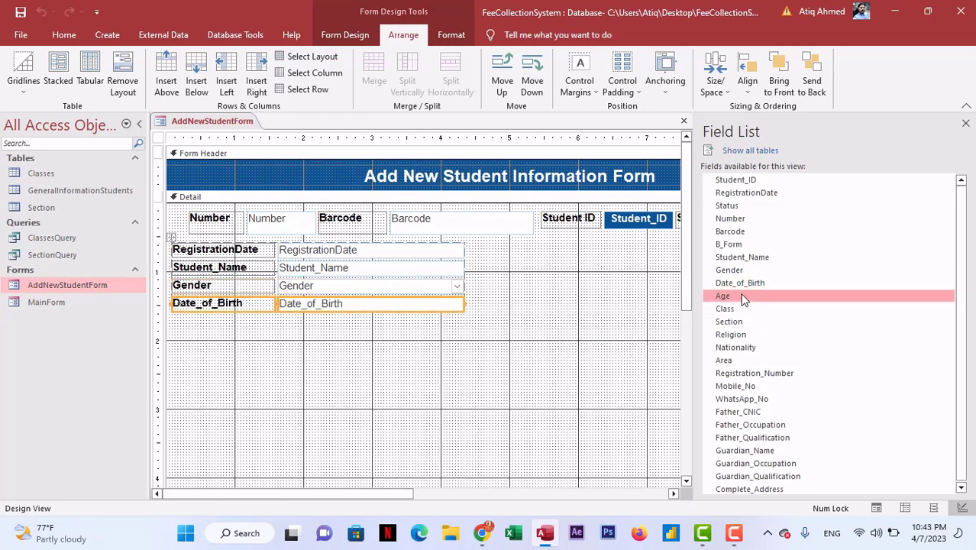
pyautogui.moveTo(743, 300); pyautogui.dragTo(365, 321)
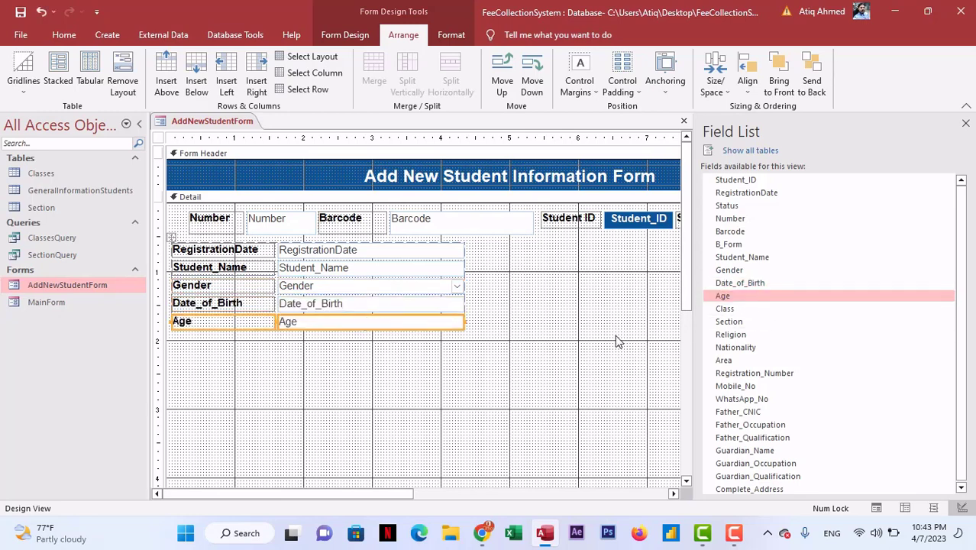
# - Add the Class and Section fields to the stacked layout below Age
pyautogui.click(722, 308)
pyautogui.moveTo(722, 309); pyautogui.dragTo(388, 340)
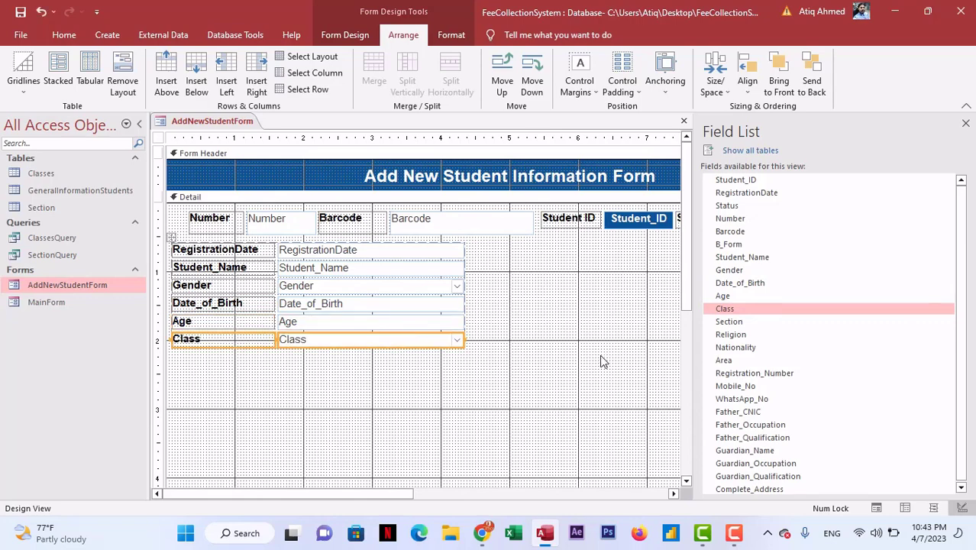
pyautogui.moveTo(729, 322); pyautogui.dragTo(389, 357)
pyautogui.scroll(-3, 638, 350)
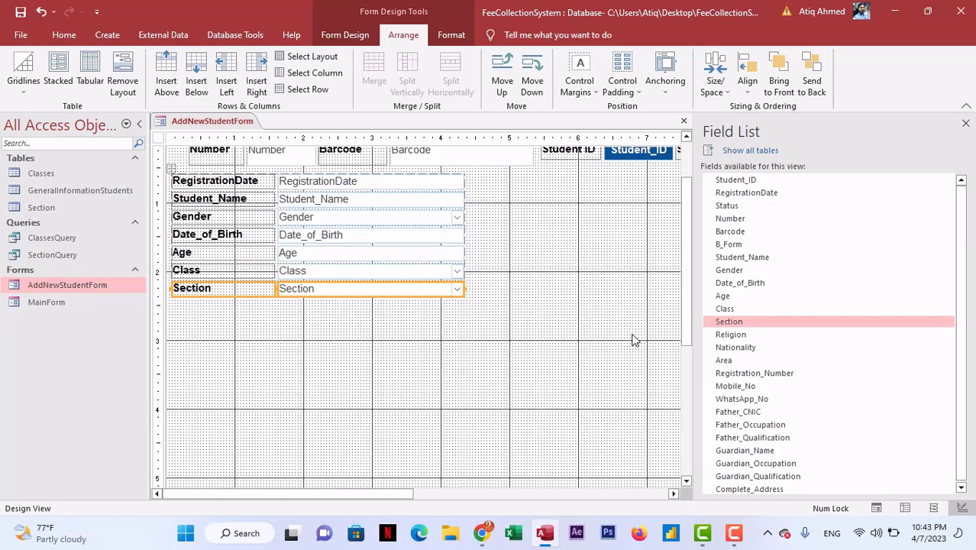
# - Add the Religion, Nationality and Area fields to the stacked layout below Section
pyautogui.moveTo(746, 335); pyautogui.dragTo(382, 306)
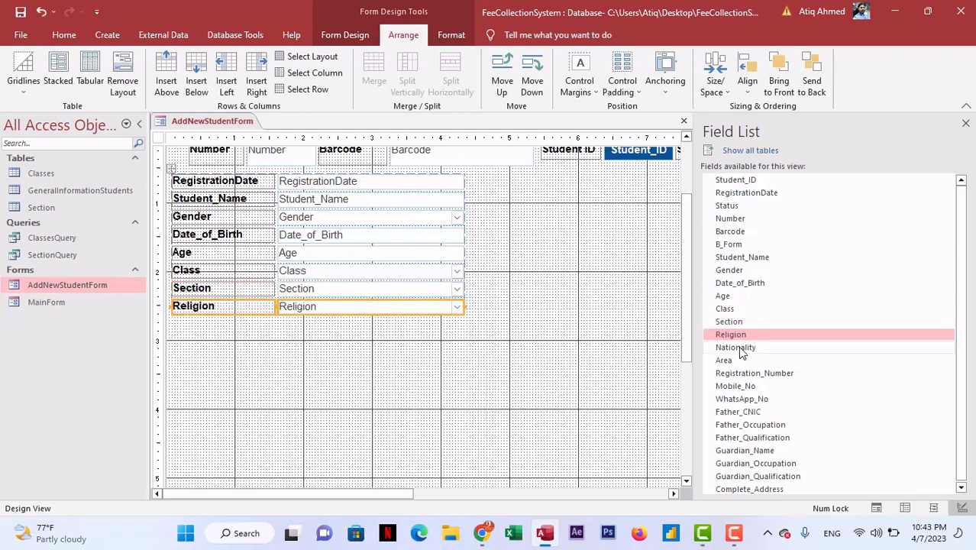
pyautogui.moveTo(738, 347); pyautogui.dragTo(392, 322)
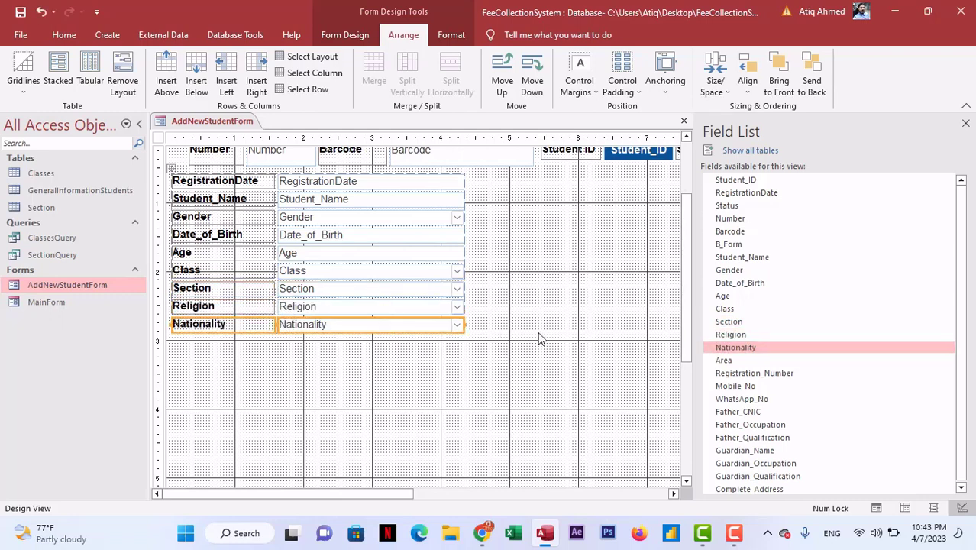
pyautogui.moveTo(741, 365); pyautogui.dragTo(384, 333)
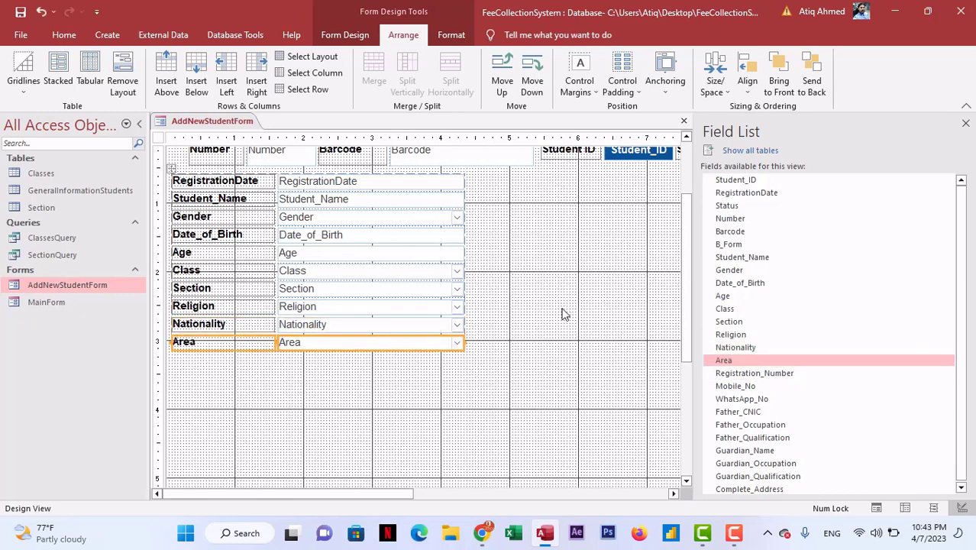
pyautogui.scroll(2, 562, 312)
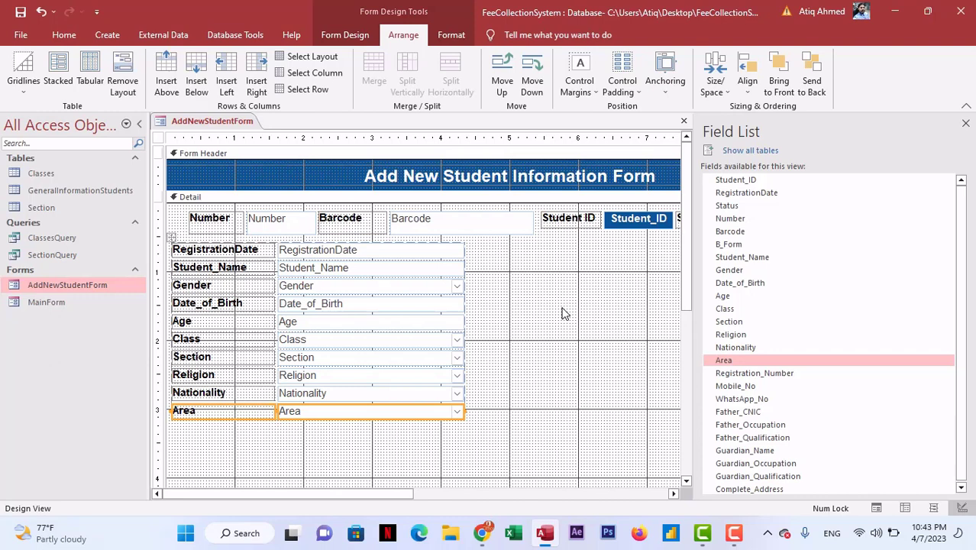
pyautogui.scroll(-2, 562, 312)
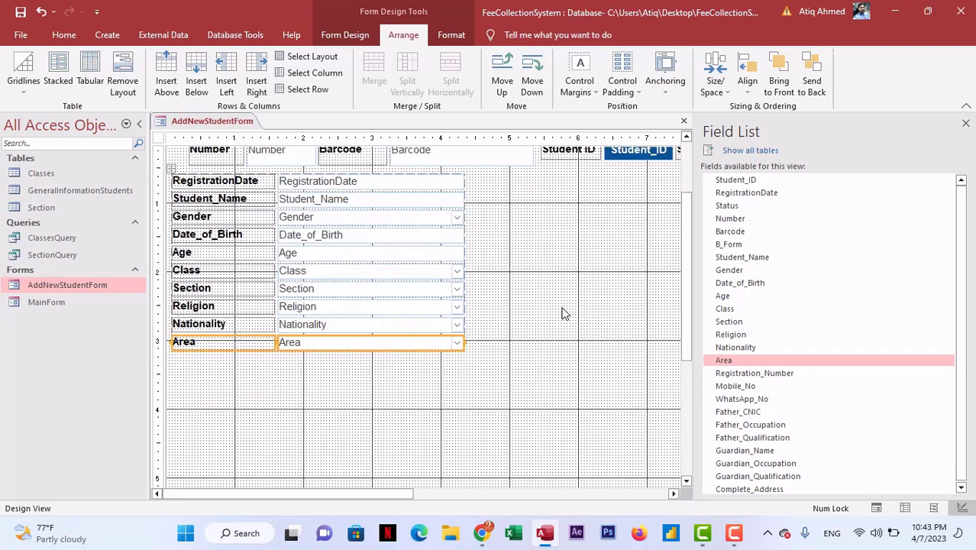
# - Insert the B_Form field into the stacked layout between RegistrationDate and Student_Name
pyautogui.click(763, 383)
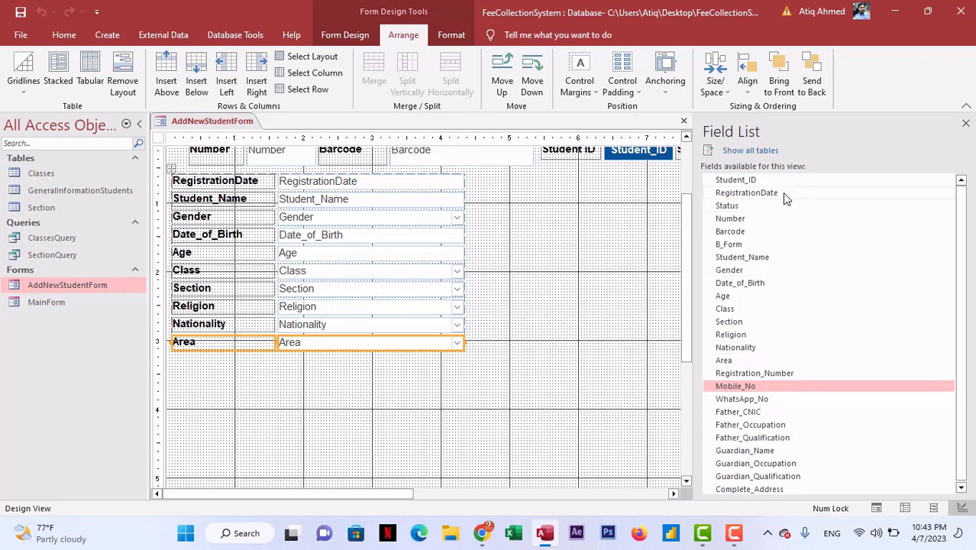
pyautogui.scroll(3, 638, 246)
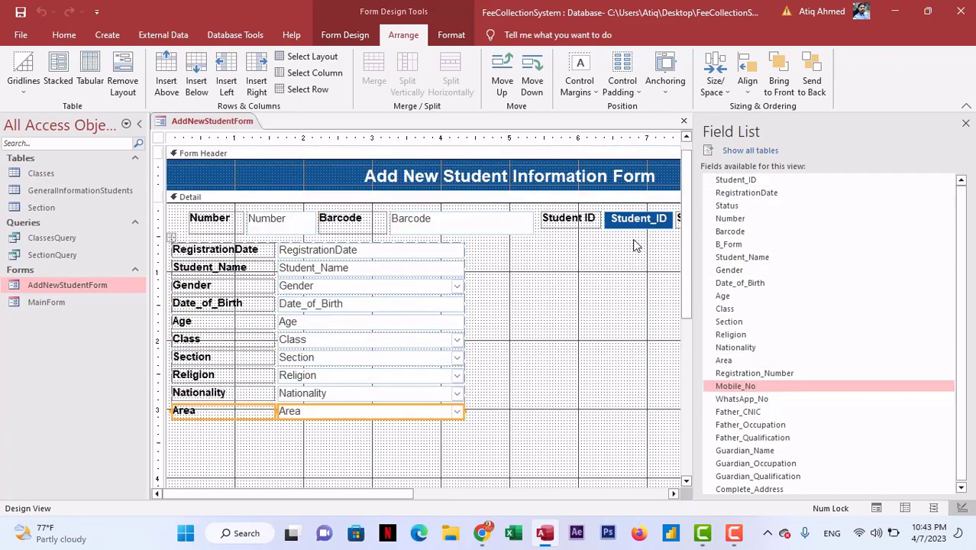
pyautogui.click(740, 220)
pyautogui.click(741, 232)
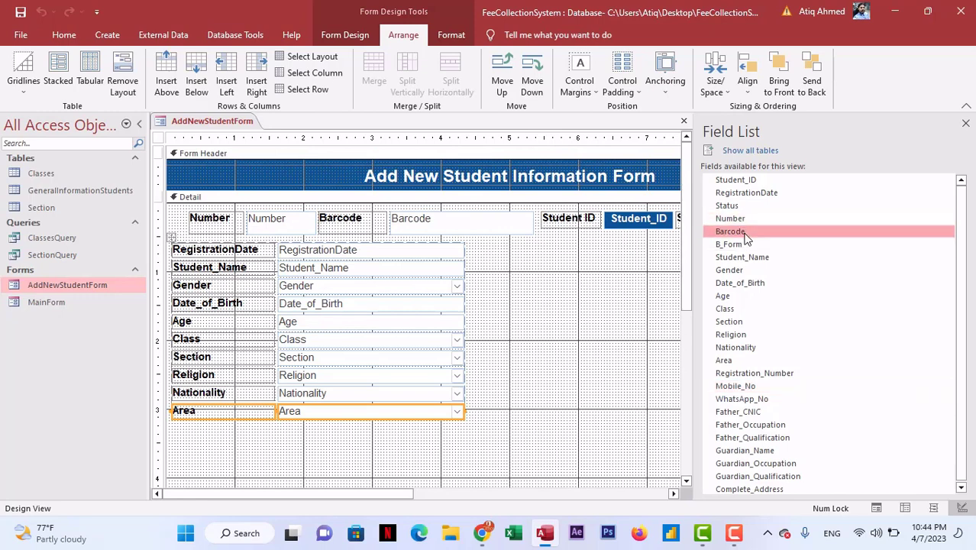
pyautogui.click(743, 245)
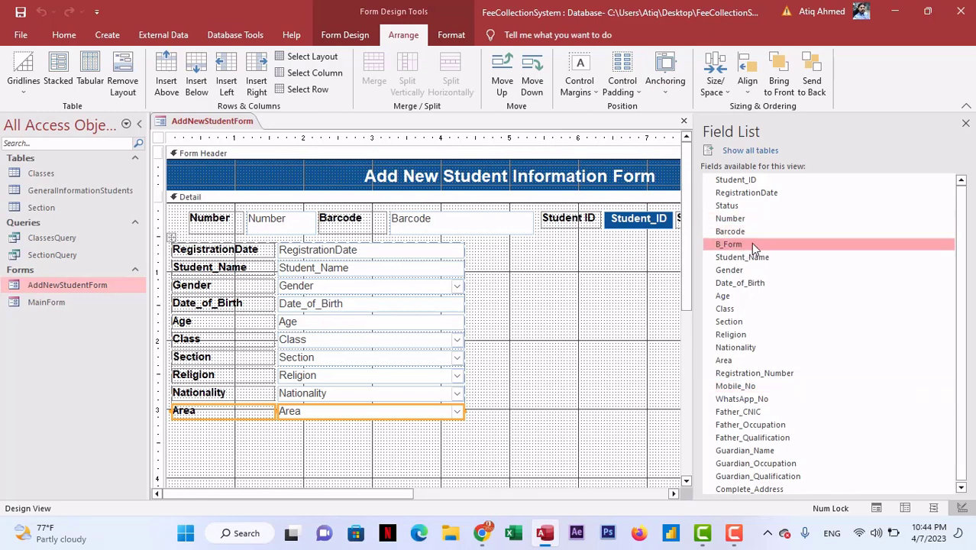
pyautogui.moveTo(751, 242); pyautogui.dragTo(366, 268)
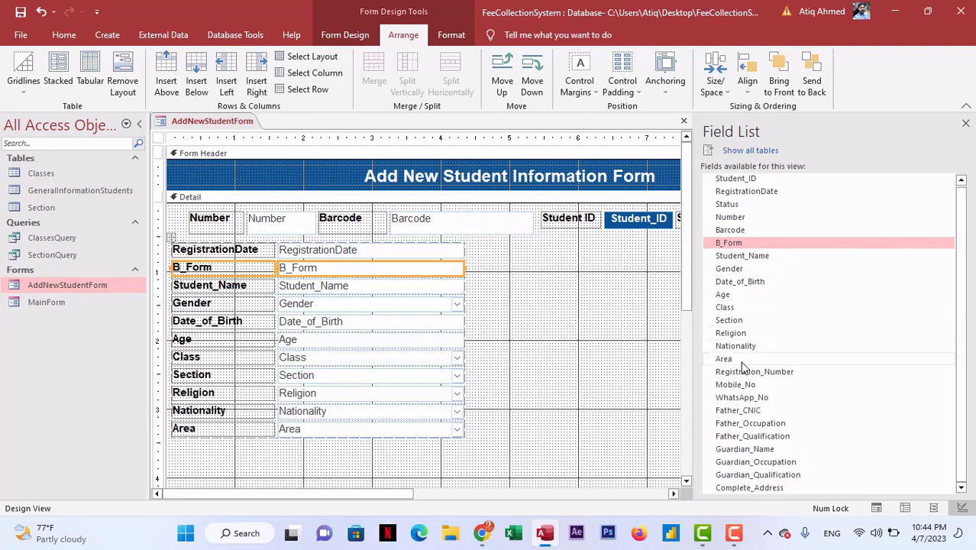
# - Add a second Area field at the end of the stacked layout and close the Field List
pyautogui.moveTo(738, 359); pyautogui.dragTo(368, 448)
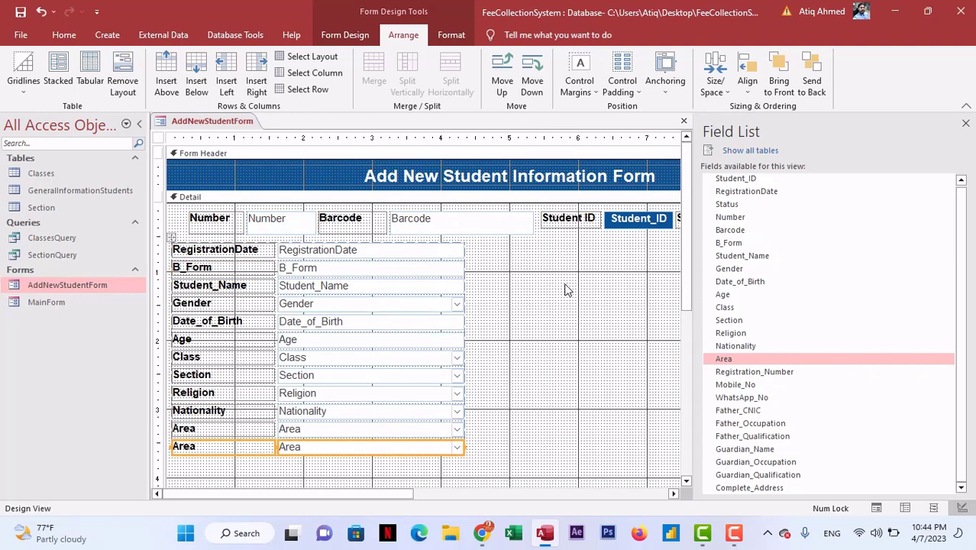
pyautogui.click(966, 123)
# - Insert an empty column to the right of the text boxes in the stacked layout and narrow it to about 0.2 inches
pyautogui.click(399, 254)
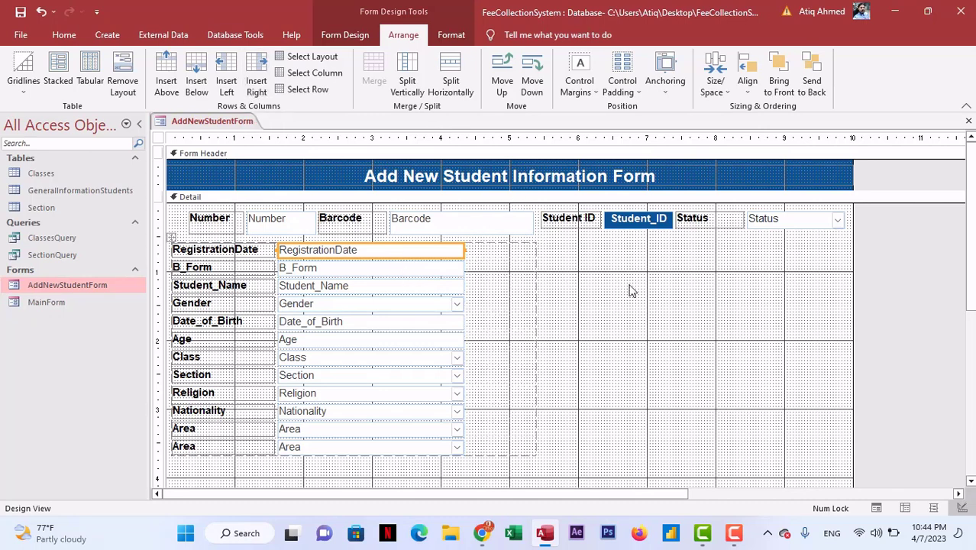
pyautogui.click(504, 287)
pyautogui.click(488, 257)
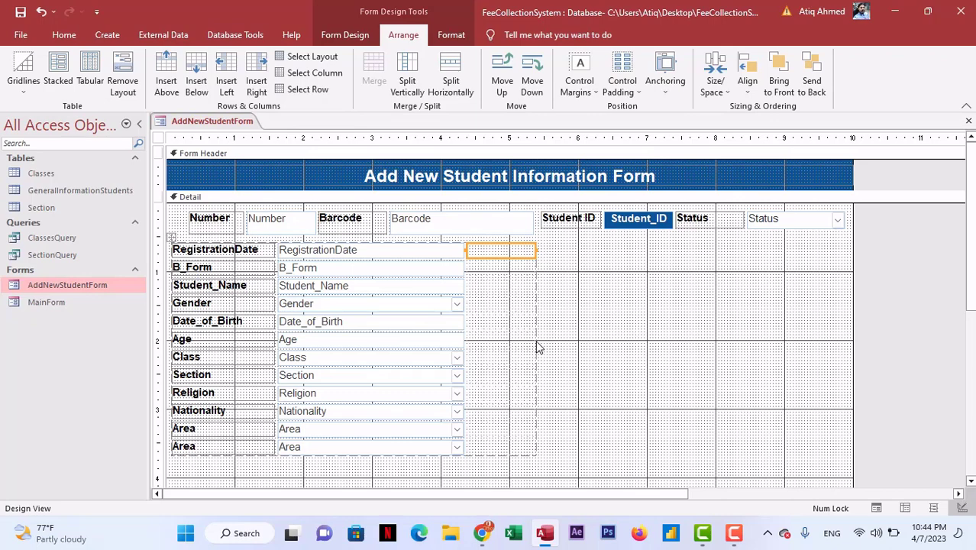
pyautogui.hotkey('shift', 'Left')
pyautogui.hotkey('shift', 'Left')
pyautogui.hotkey('shift', 'Left')
pyautogui.hotkey('shift', 'Left')
pyautogui.hotkey('shift', 'Left')
pyautogui.hotkey('shift', 'Left')
pyautogui.hotkey('shift', 'Left')
pyautogui.hotkey('shift', 'Left')
pyautogui.hotkey('shift', 'Left')
pyautogui.hotkey('shift', 'Left')
pyautogui.hotkey('shift', 'Left')
pyautogui.hotkey('shift', 'Left')
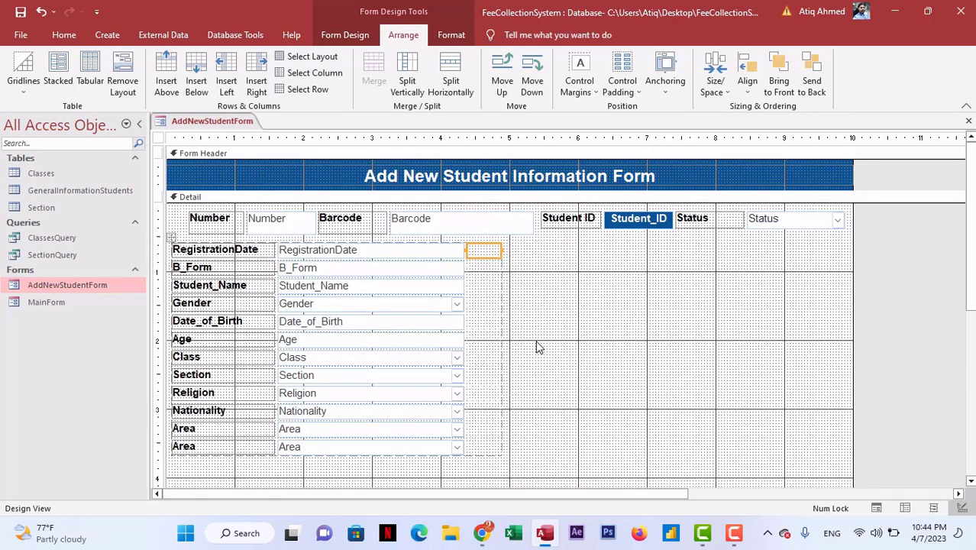
pyautogui.hotkey('shift', 'Left')
pyautogui.hotkey('shift', 'Left')
pyautogui.hotkey('shift', 'Left')
pyautogui.hotkey('shift', 'Left')
pyautogui.hotkey('shift', 'Left')
pyautogui.hotkey('shift', 'Left')
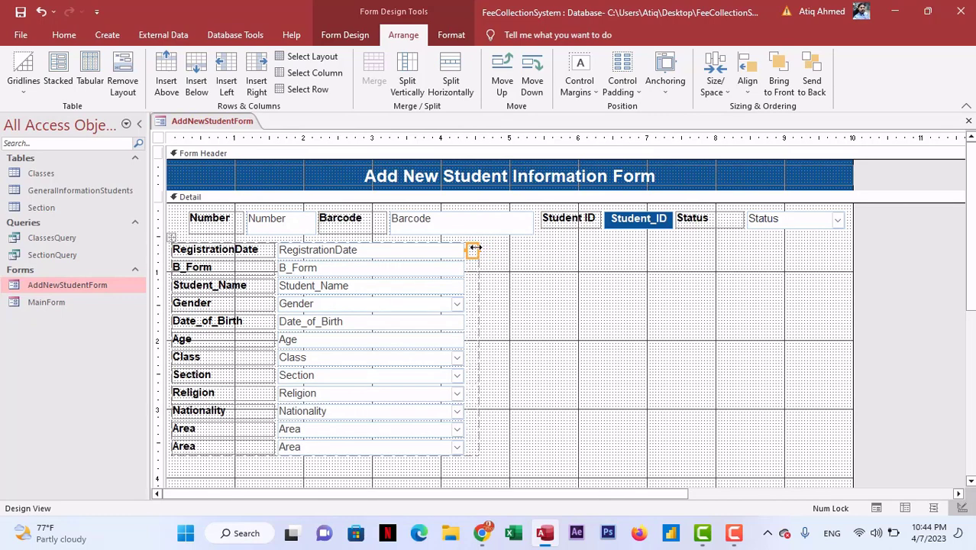
pyautogui.moveTo(475, 248)
pyautogui.mouseDown()
pyautogui.moveTo(558, 253)
pyautogui.moveTo(477, 251)
pyautogui.mouseUp()
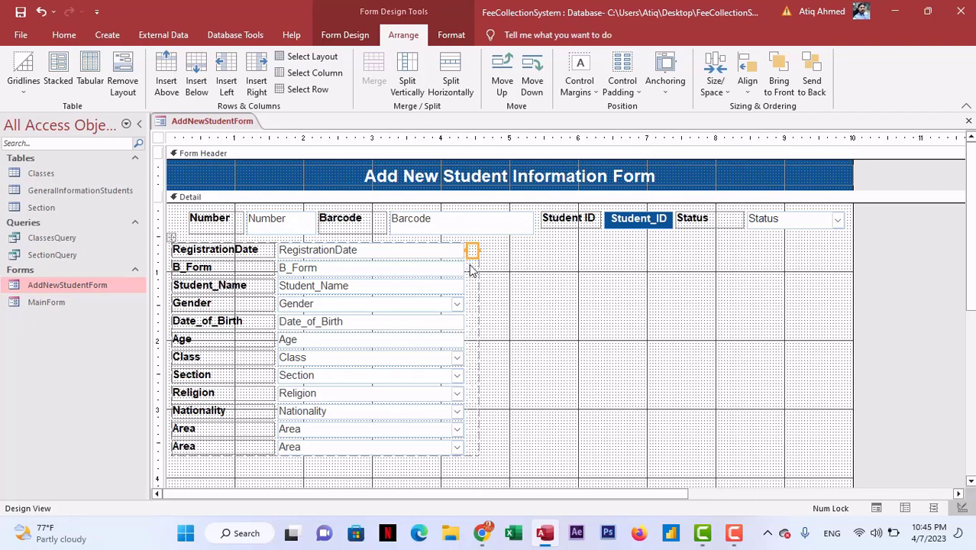
pyautogui.click(628, 82)
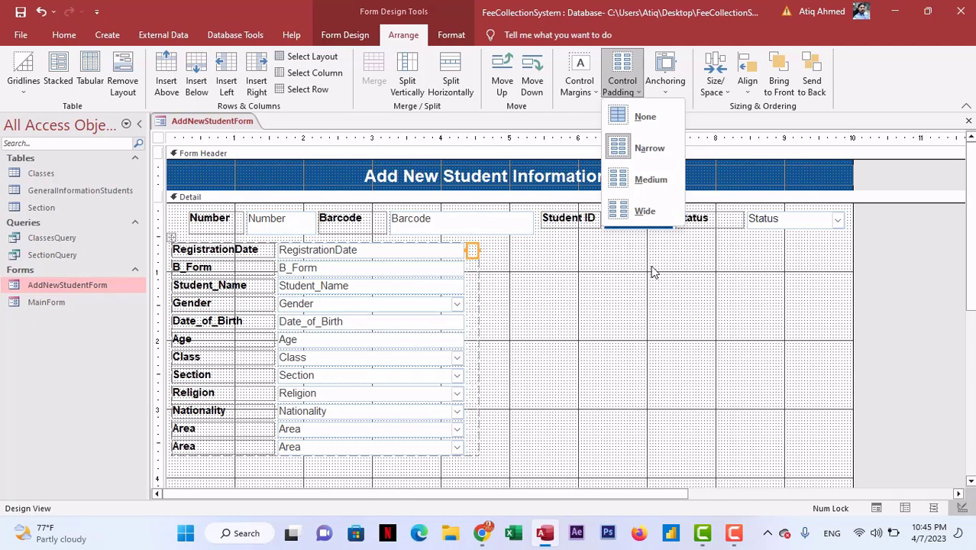
pyautogui.press('Escape')
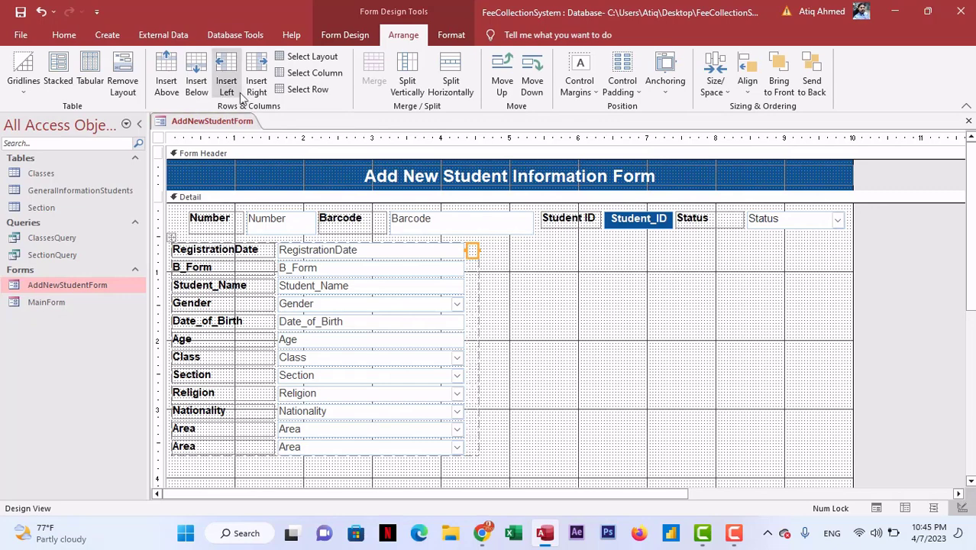
# - Insert two empty columns to the right of the narrow spacer column in the stacked layout and set the first one's width to 1.5 inches
pyautogui.click(256, 86)
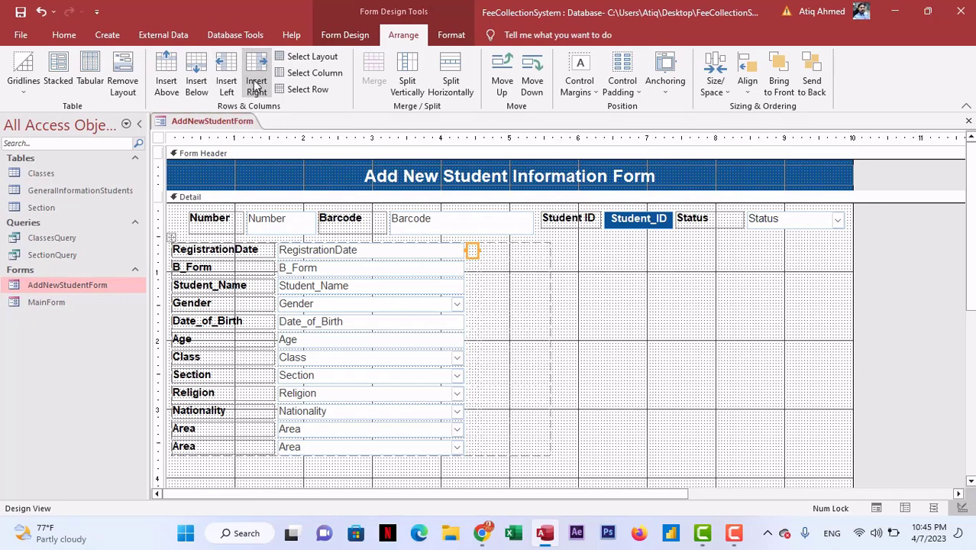
pyautogui.click(603, 281)
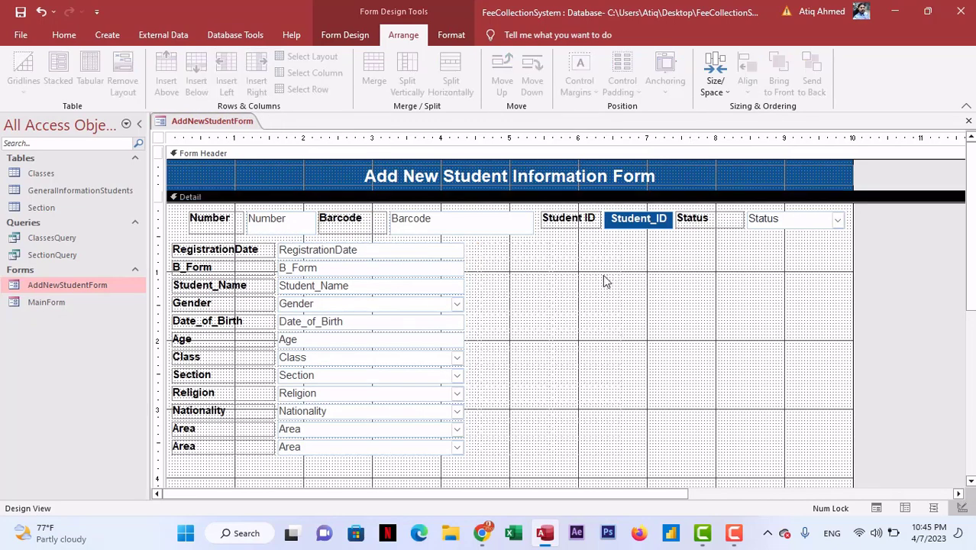
pyautogui.click(208, 255)
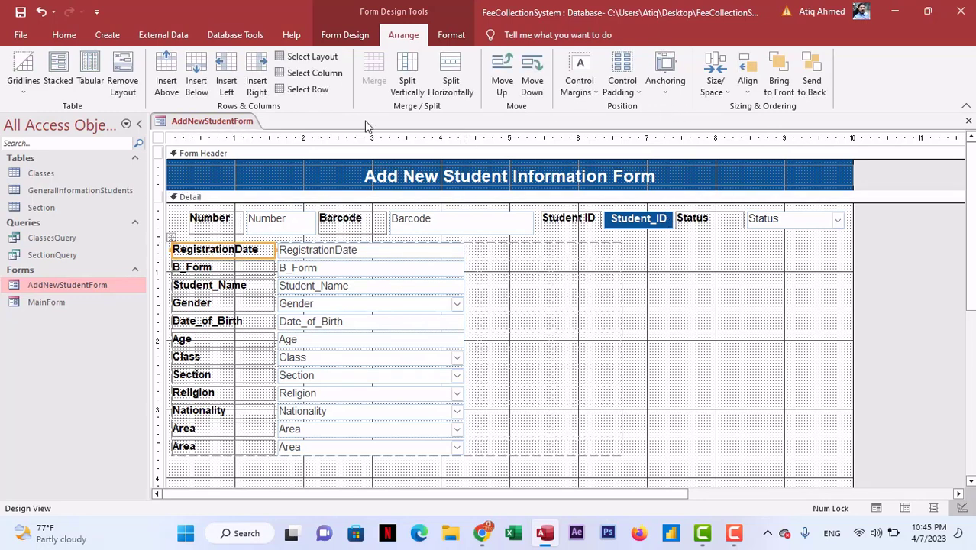
pyautogui.click(344, 35)
pyautogui.click(734, 76)
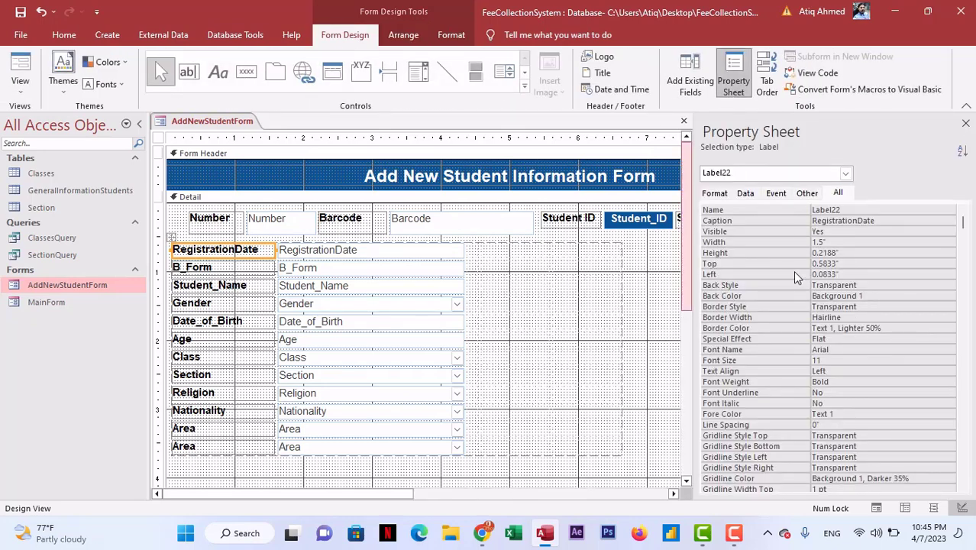
pyautogui.click(833, 243)
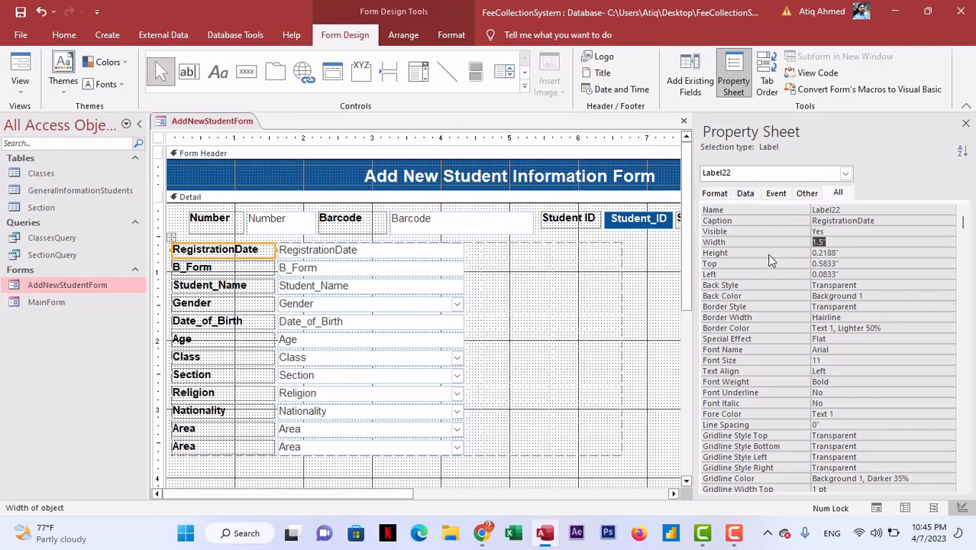
pyautogui.click(518, 255)
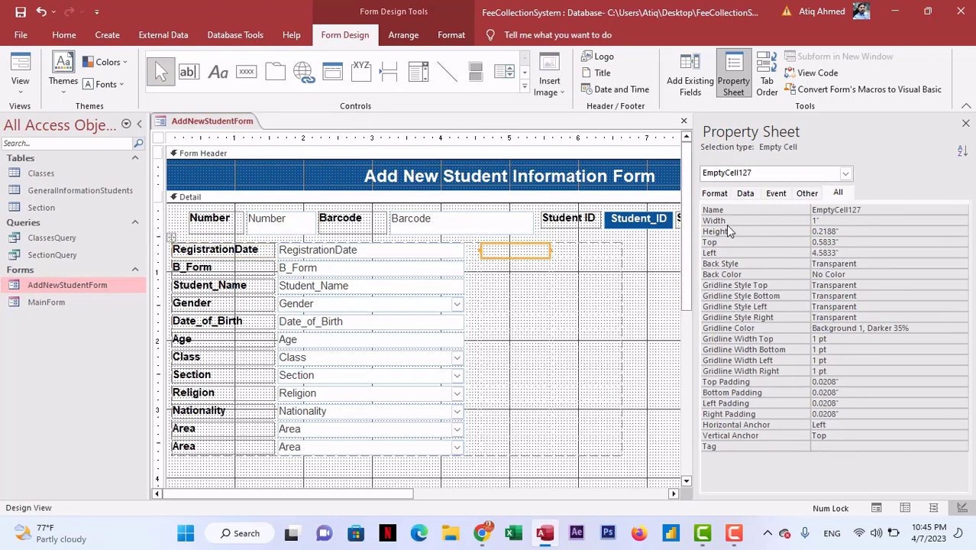
pyautogui.click(841, 220)
pyautogui.write('1.5')
pyautogui.press('Tab')
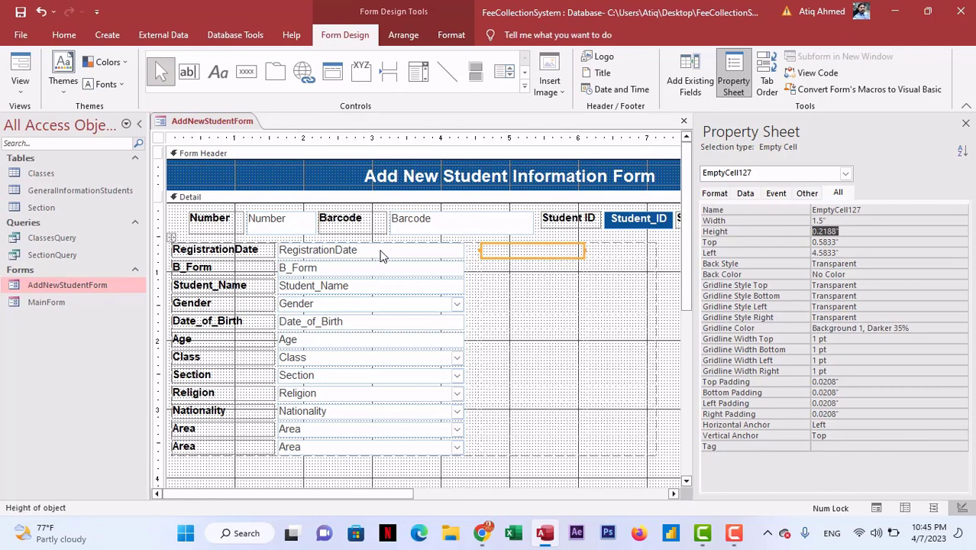
# - Copy the RegistrationDate text box's 2.7083-inch width to the last empty column of the layout and close the Property Sheet
pyautogui.click(381, 254)
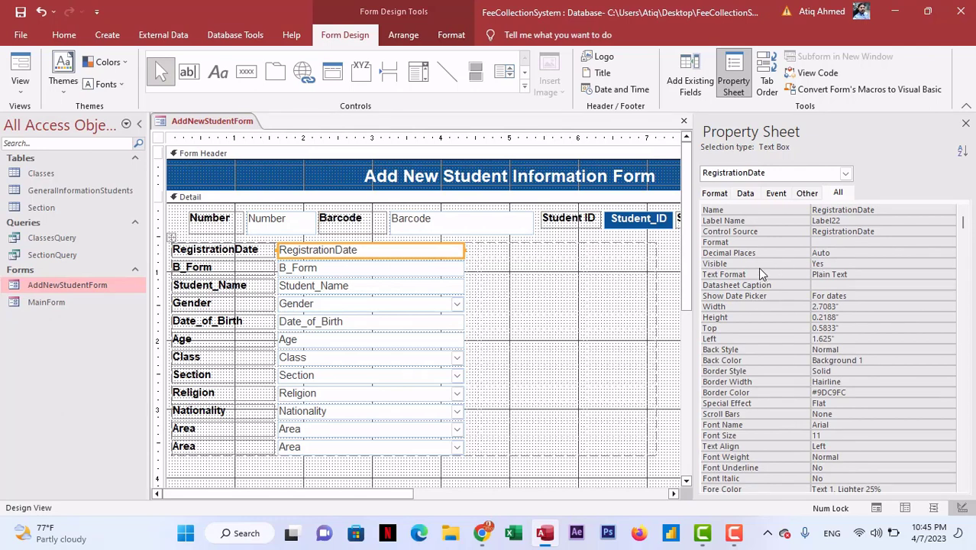
pyautogui.click(776, 305)
pyautogui.hotkey('ctrl', 'c')
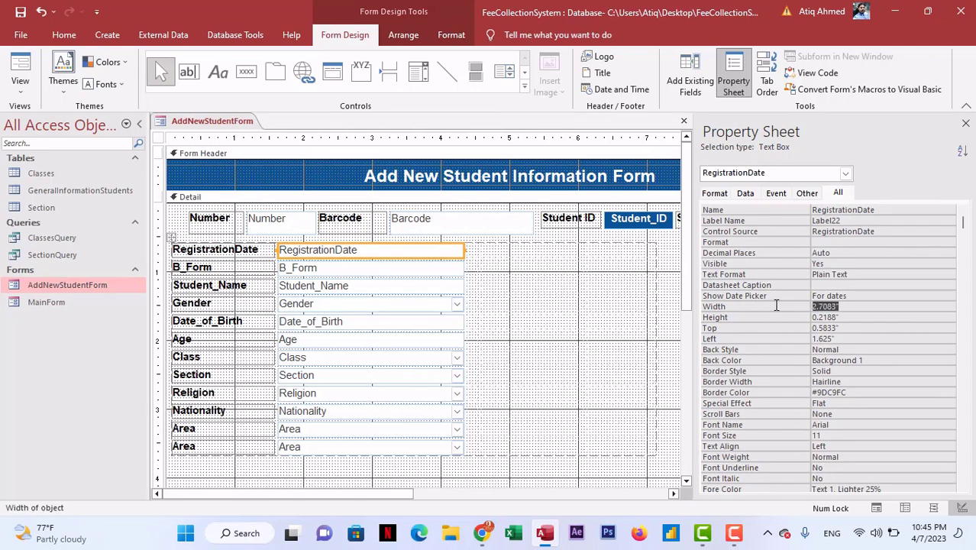
pyautogui.moveTo(403, 495); pyautogui.dragTo(464, 495)
pyautogui.click(532, 254)
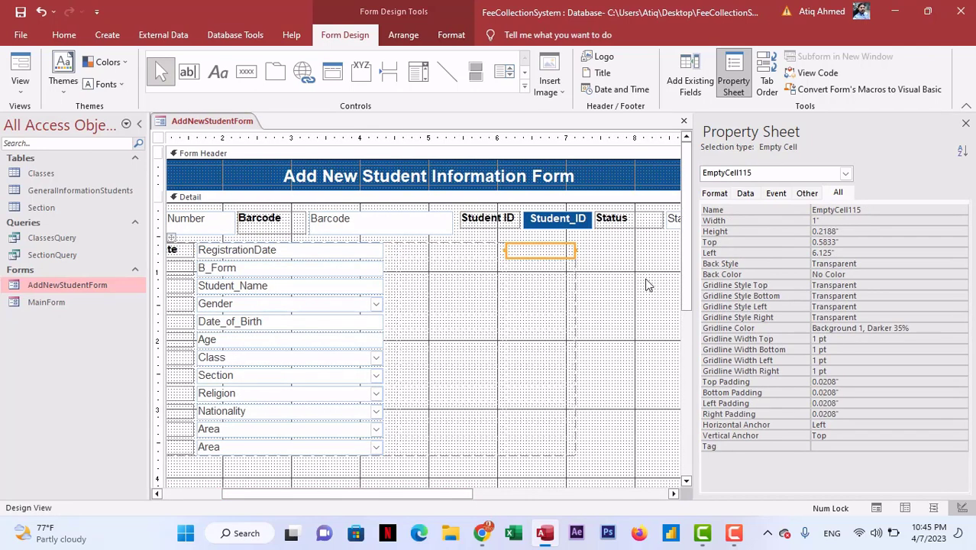
pyautogui.click(781, 219)
pyautogui.hotkey('ctrl', 'v')
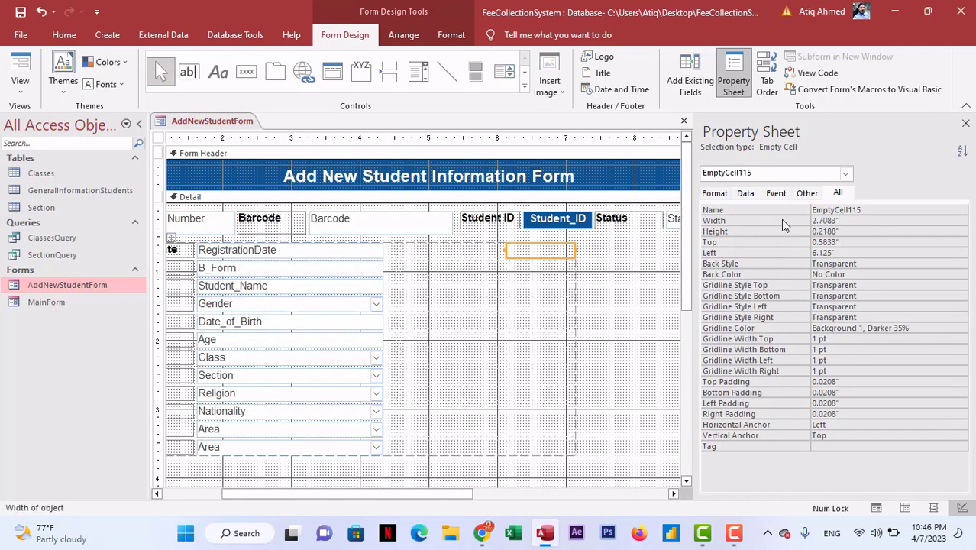
pyautogui.press('Return')
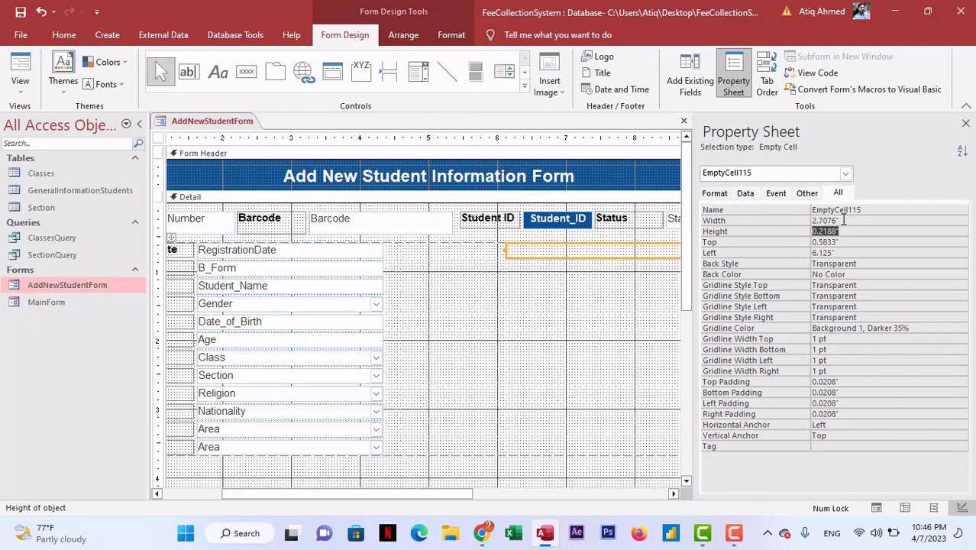
pyautogui.click(966, 123)
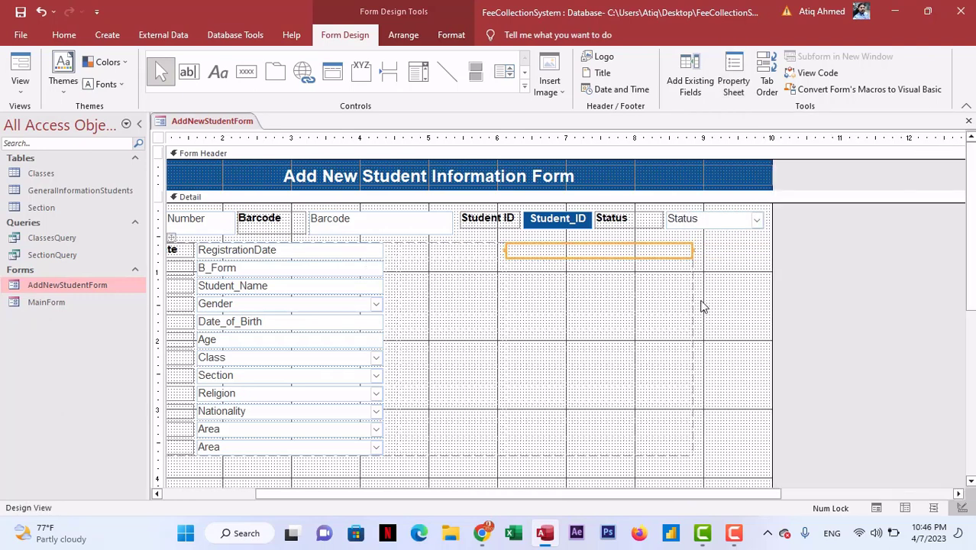
# - Add the Mobile_No and WhatsApp_No fields to the first two rows of the new columns, beside RegistrationDate and B_Form
pyautogui.click(692, 88)
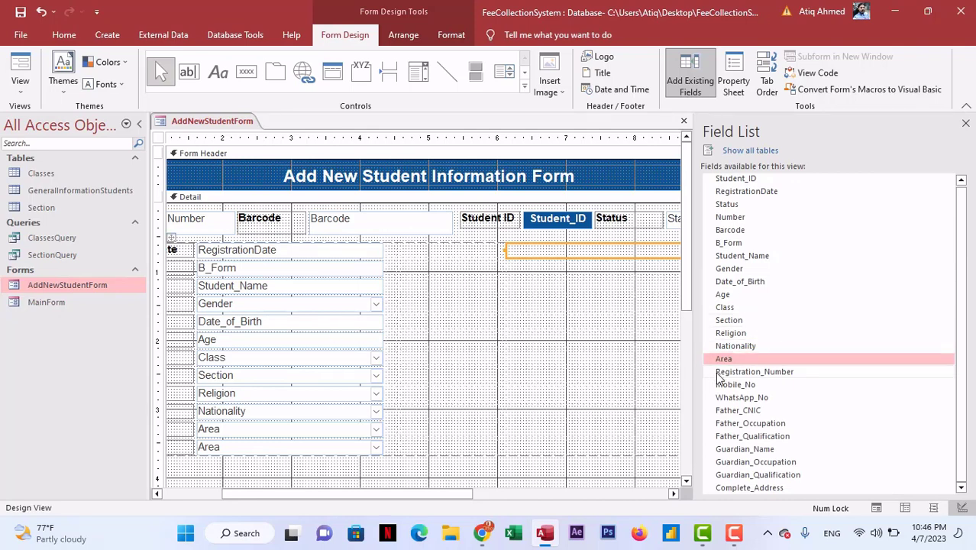
pyautogui.moveTo(759, 388); pyautogui.dragTo(550, 257)
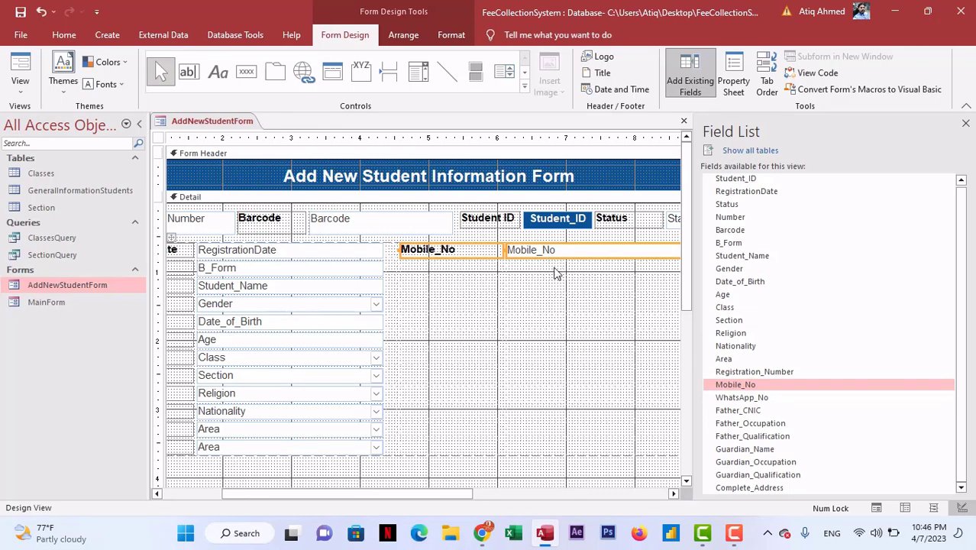
pyautogui.click(758, 401)
pyautogui.moveTo(759, 404); pyautogui.dragTo(569, 269)
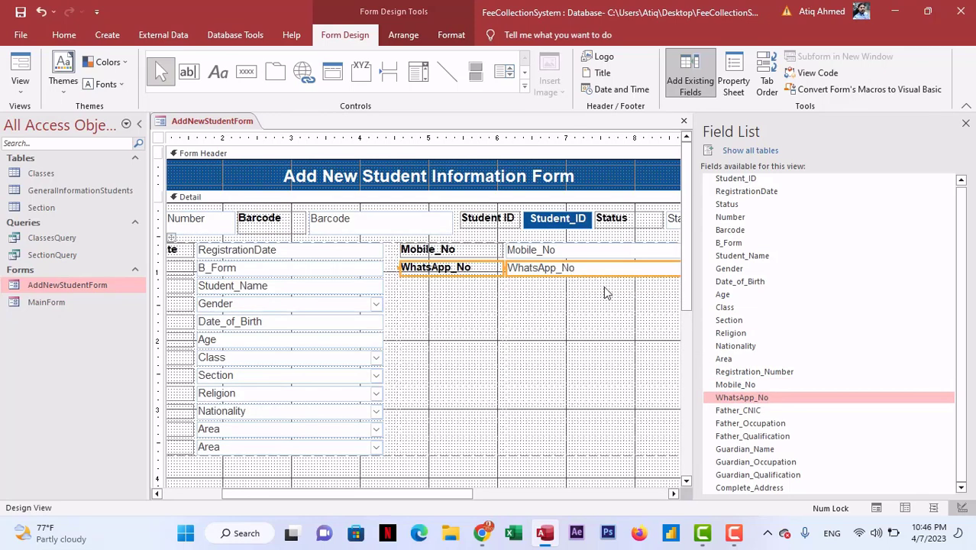
# - Close the Field List and close AddNewStudentForm, saving its design changes
pyautogui.click(763, 413)
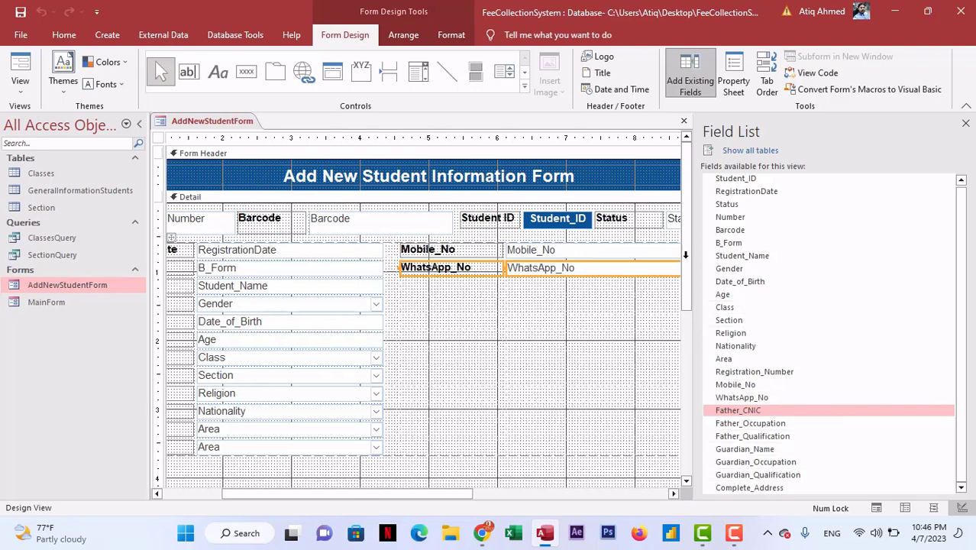
pyautogui.click(965, 123)
pyautogui.click(968, 120)
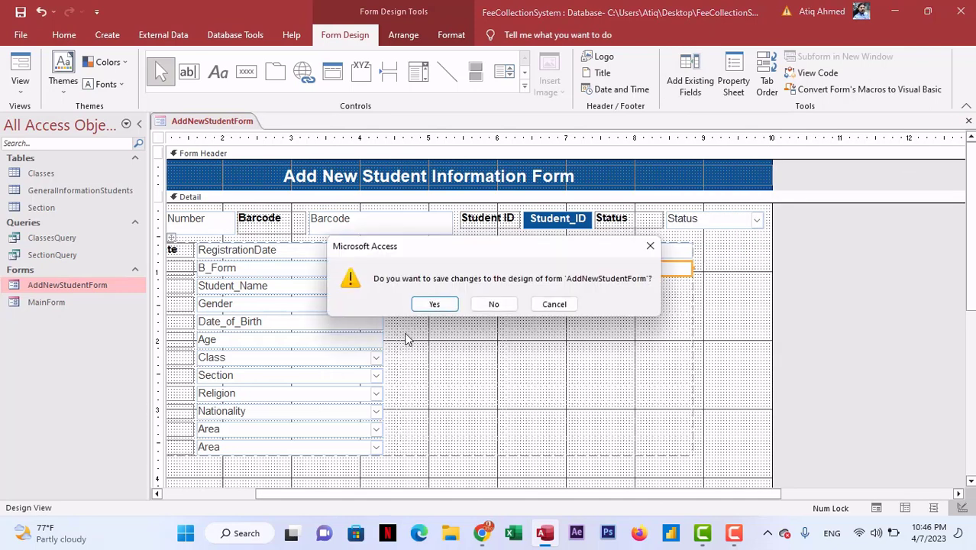
pyautogui.click(434, 305)
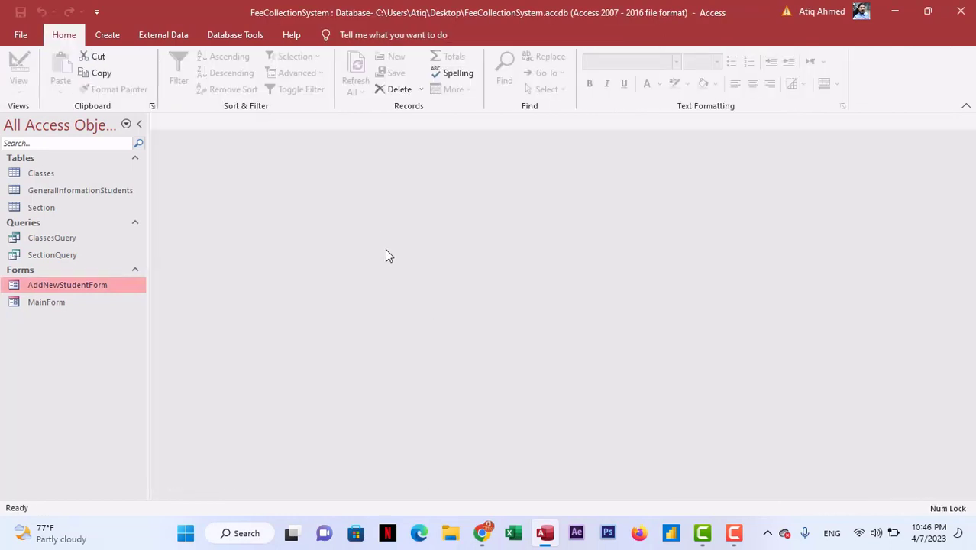
# - Insert a Short Text field named FatherName above Father_CNIC in the design of the GeneralInformationStudents table
pyautogui.rightClick(65, 193)
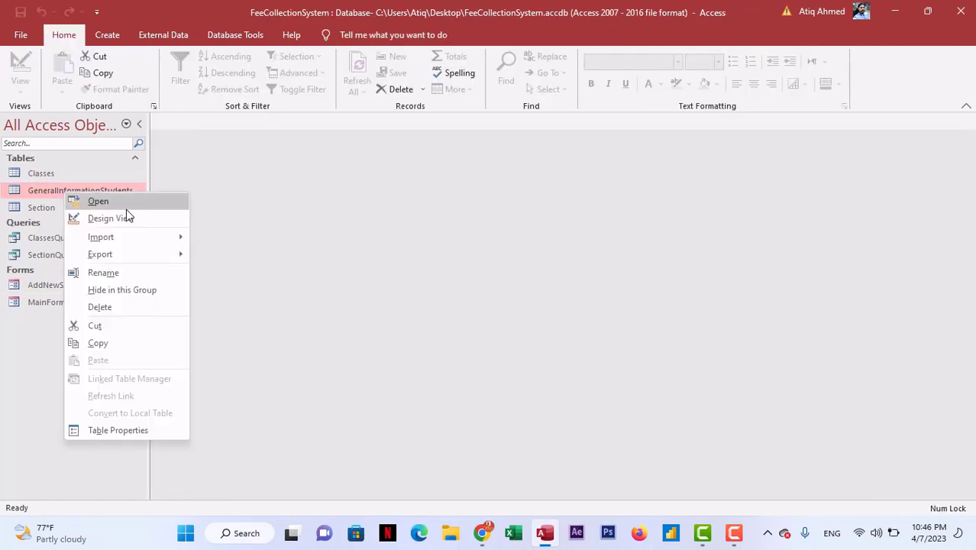
pyautogui.click(110, 219)
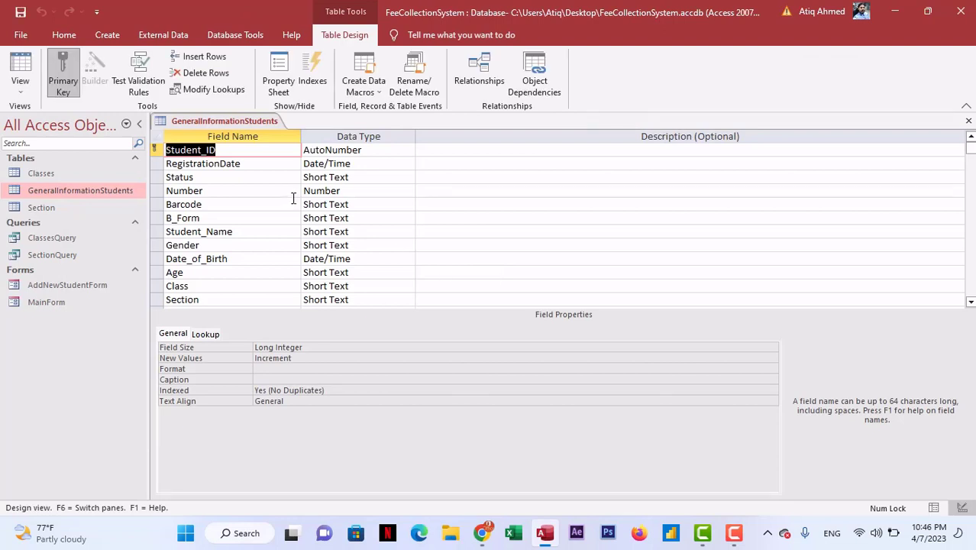
pyautogui.scroll(-2, 221, 190)
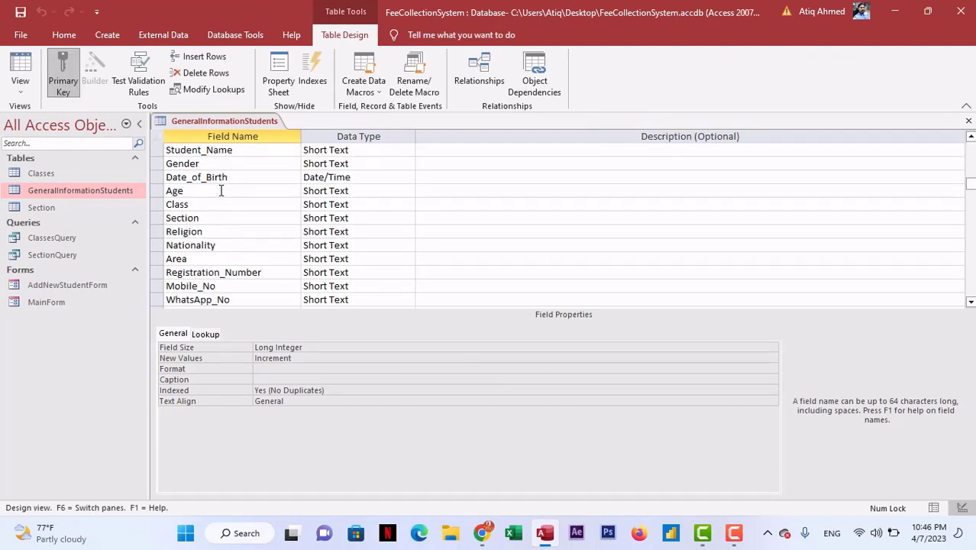
pyautogui.scroll(-2, 221, 190)
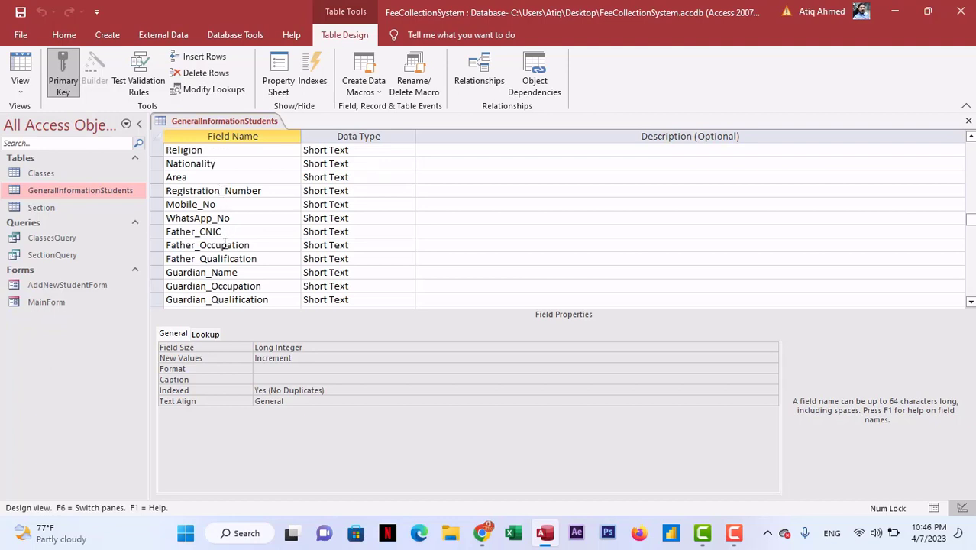
pyautogui.click(155, 236)
pyautogui.rightClick(157, 235)
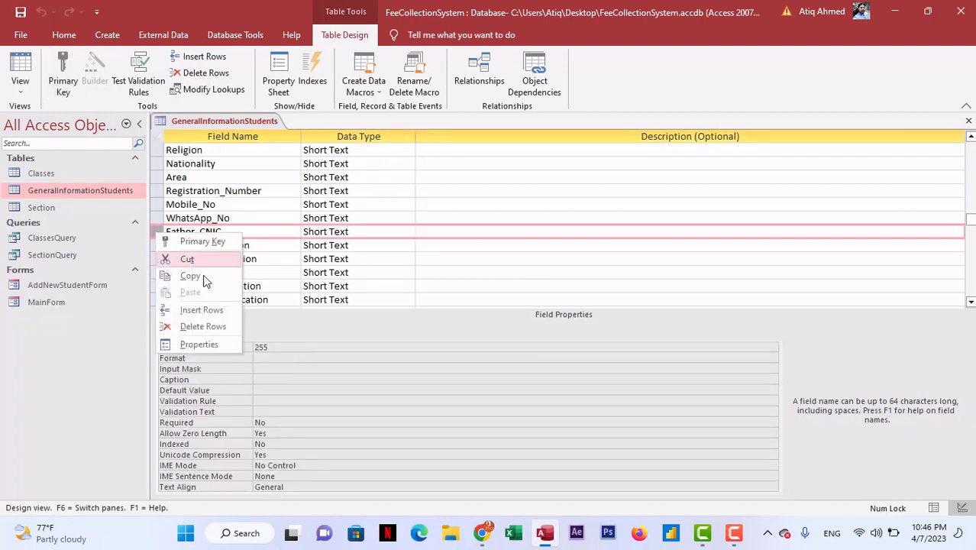
pyautogui.click(204, 307)
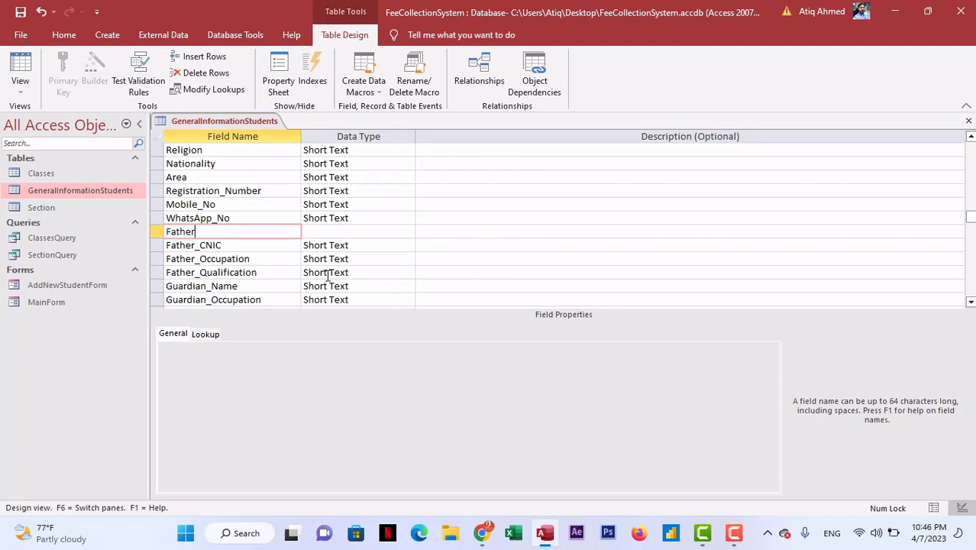
pyautogui.write('FatherName')
pyautogui.press('Tab')
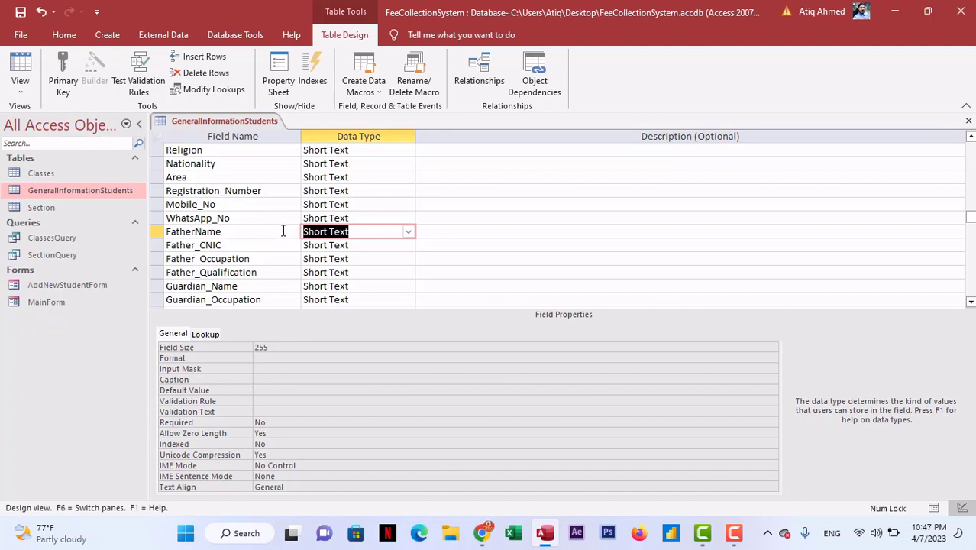
# - Review the remaining fields and close the GeneralInformationStudents table, saving its design changes
pyautogui.scroll(-1, 282, 231)
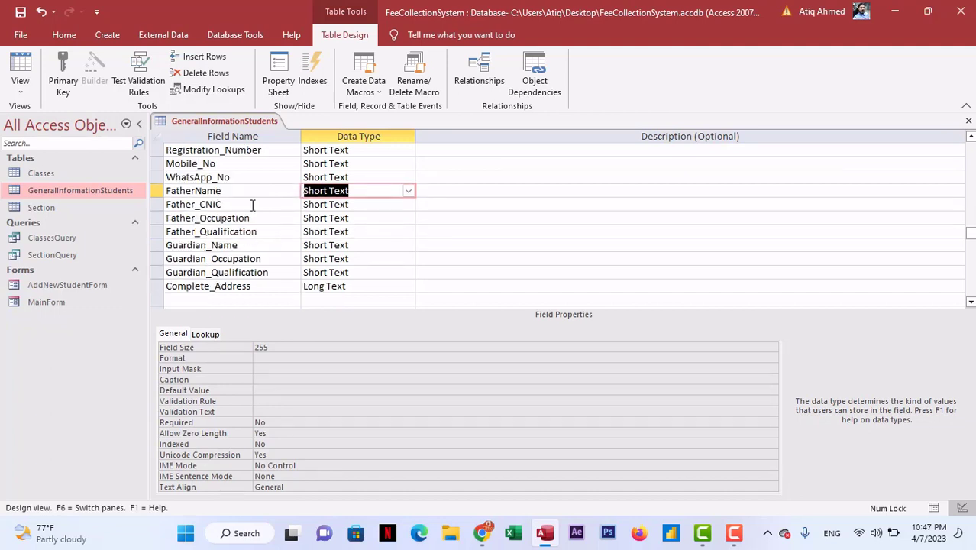
pyautogui.click(969, 120)
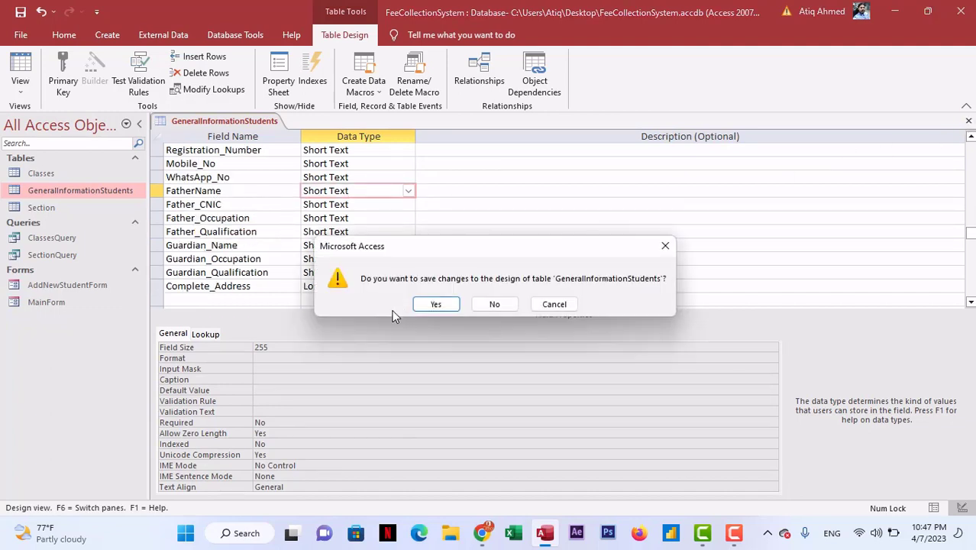
pyautogui.click(433, 303)
# - Reopen AddNewStudentForm in Design View and add the FatherName and Father_CNIC fields below WhatsApp_No
pyautogui.rightClick(82, 284)
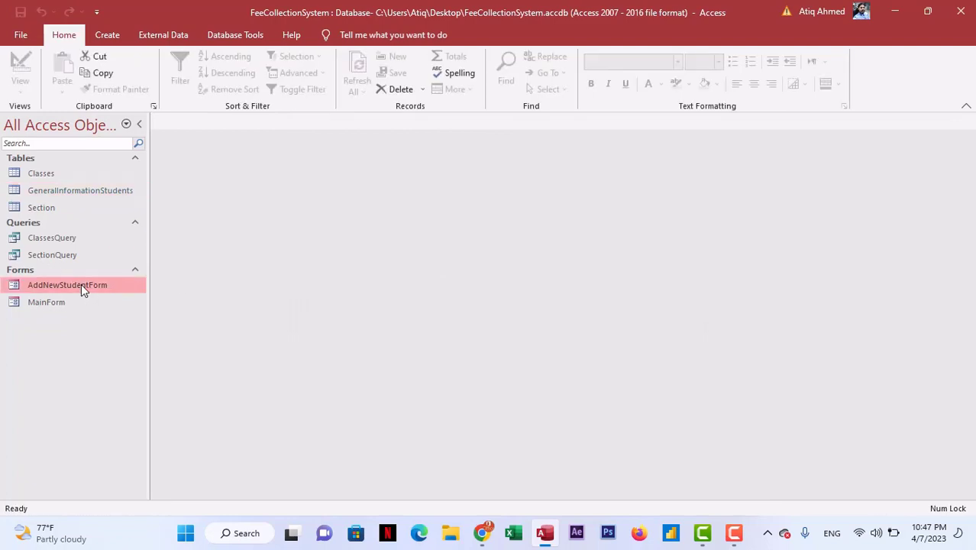
pyautogui.click(150, 327)
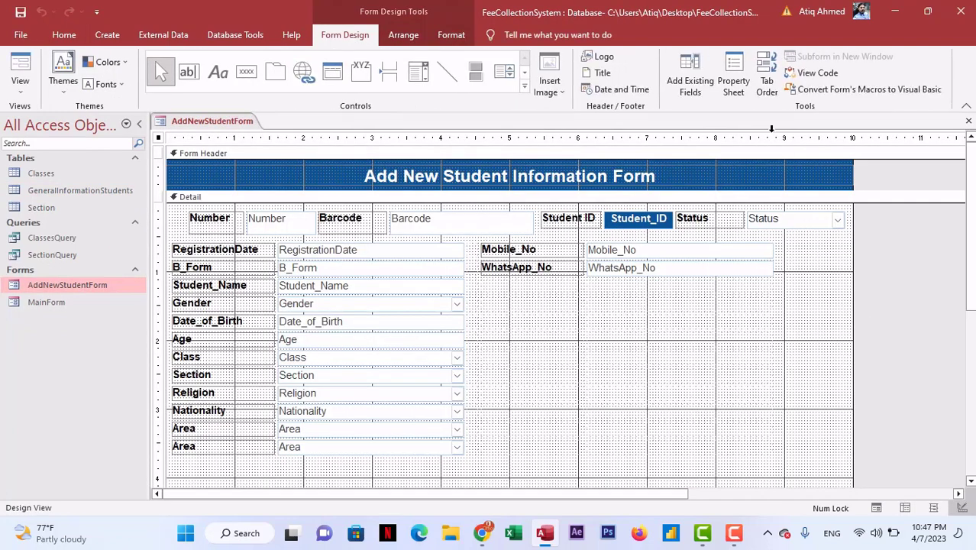
pyautogui.click(697, 87)
pyautogui.scroll(-1, 813, 324)
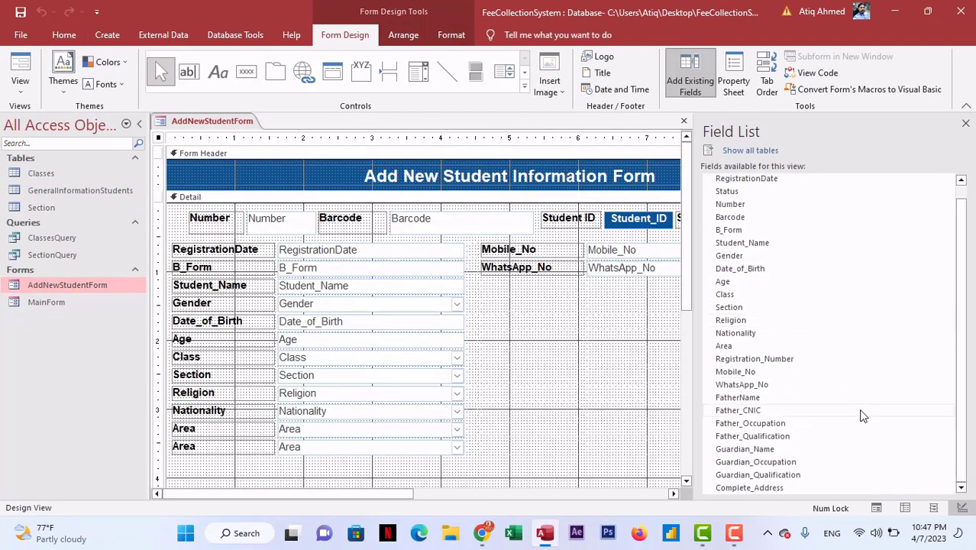
pyautogui.click(773, 397)
pyautogui.moveTo(773, 397); pyautogui.dragTo(615, 287)
pyautogui.moveTo(767, 413); pyautogui.dragTo(617, 306)
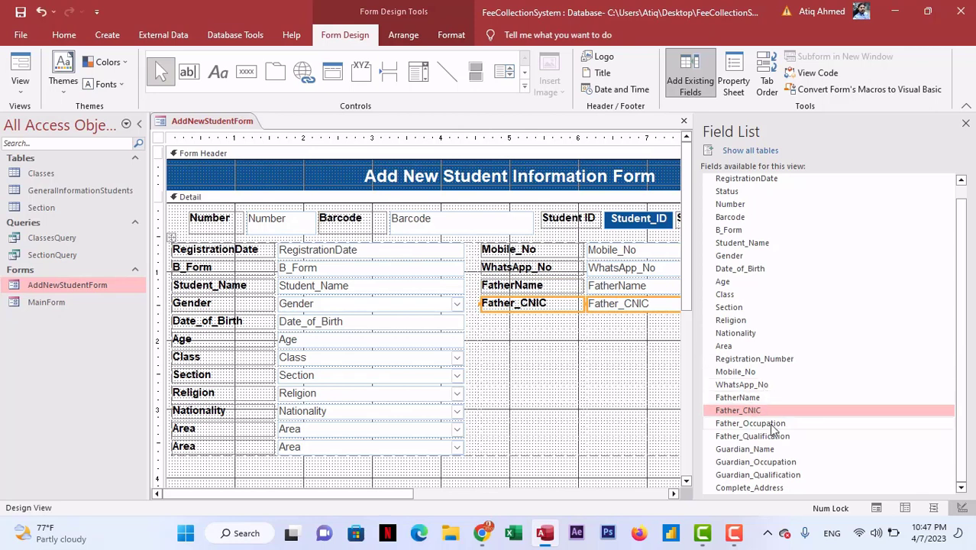
# - Add the Father_Occupation, Father_Qualification, Guardian_Name, Guardian_Occupation and Guardian_Qualification fields below Father_CNIC in the second set of columns
pyautogui.moveTo(770, 425); pyautogui.dragTo(625, 323)
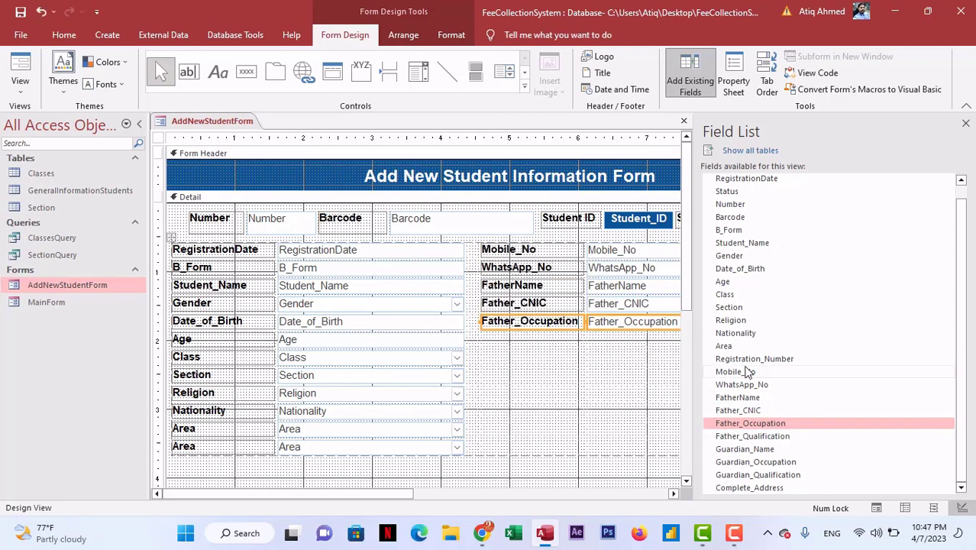
pyautogui.moveTo(790, 440); pyautogui.dragTo(611, 340)
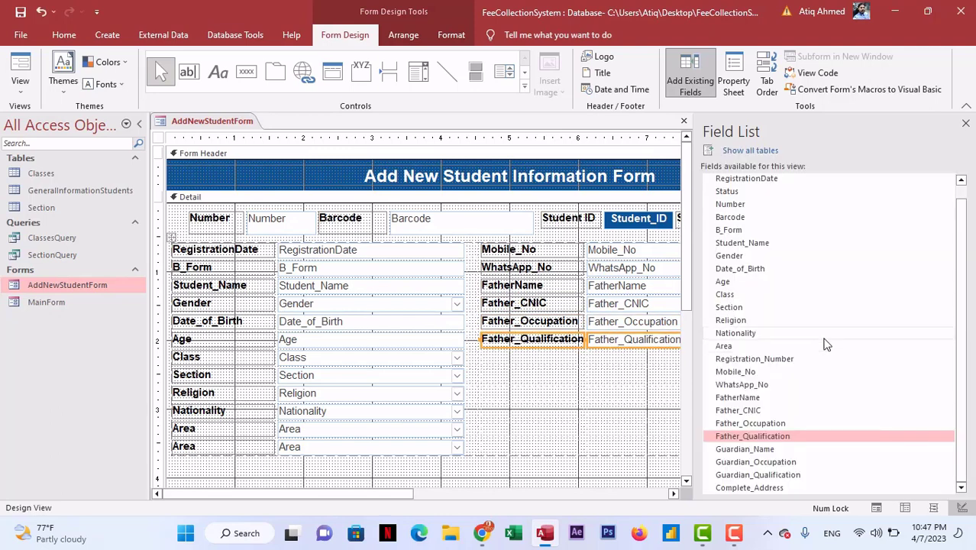
pyautogui.moveTo(779, 455); pyautogui.dragTo(625, 359)
pyautogui.moveTo(795, 461); pyautogui.dragTo(611, 394)
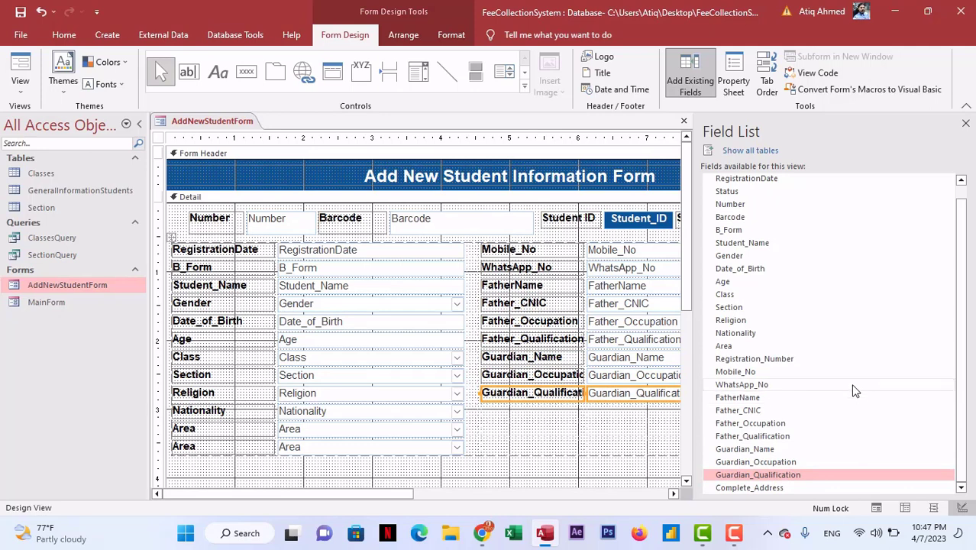
# - Add the Complete_Address field to the second set of columns, in the same row as the lower Area field
pyautogui.scroll(1, 820, 360)
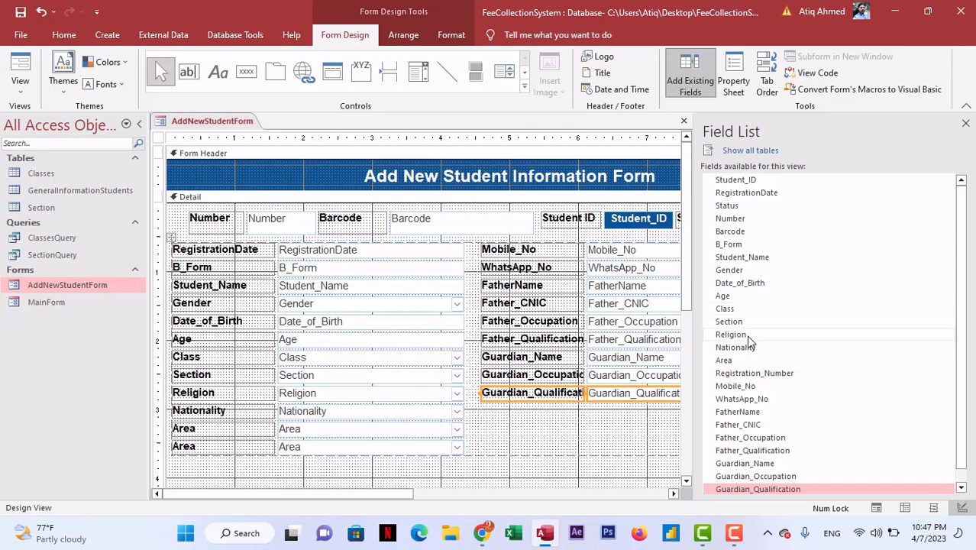
pyautogui.scroll(-1, 757, 353)
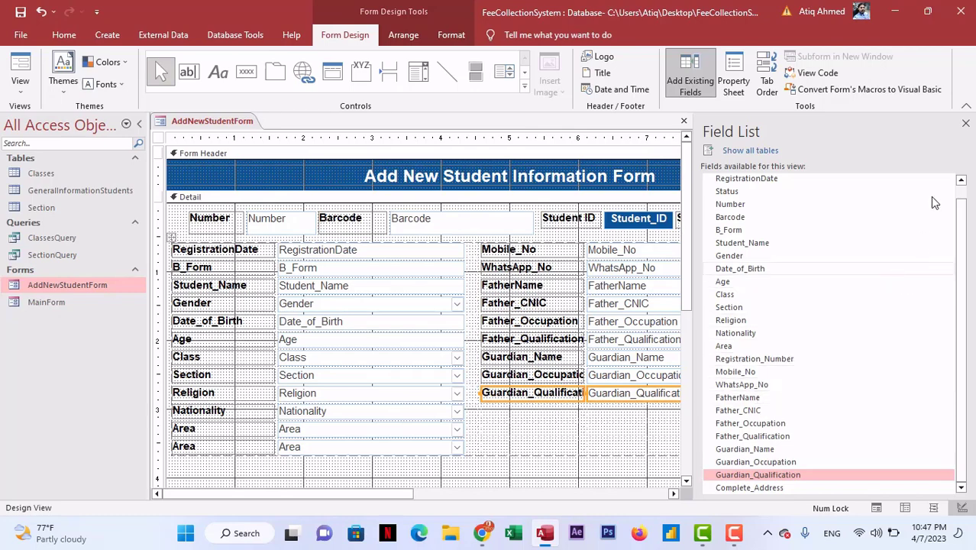
pyautogui.click(965, 123)
pyautogui.scroll(-2, 603, 279)
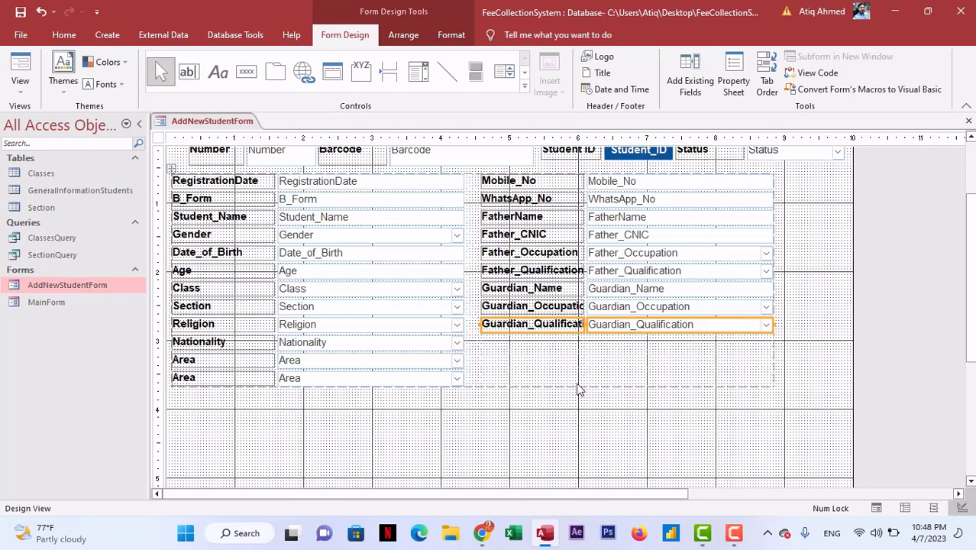
pyautogui.click(691, 86)
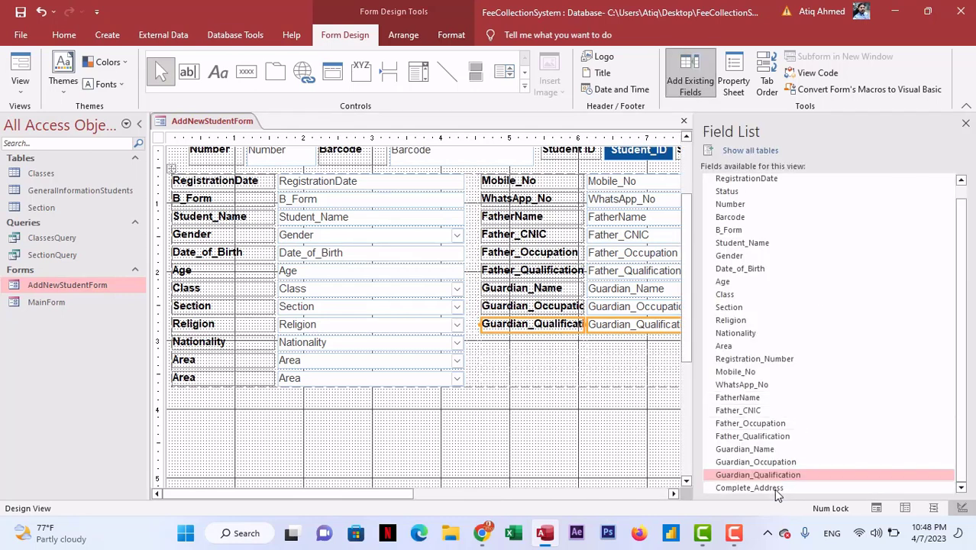
pyautogui.moveTo(777, 493); pyautogui.dragTo(521, 383)
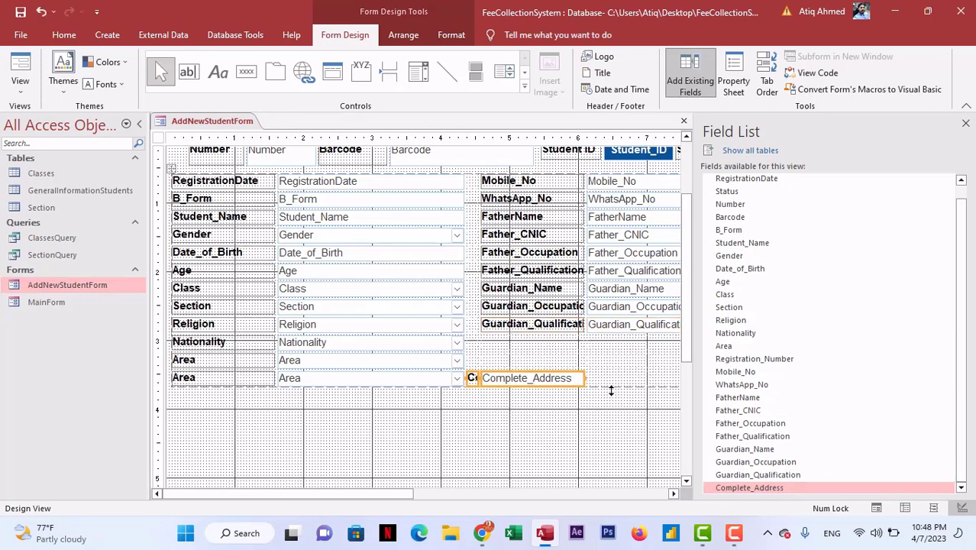
pyautogui.hotkey('ctrl', 'z')
pyautogui.moveTo(777, 490); pyautogui.dragTo(623, 381)
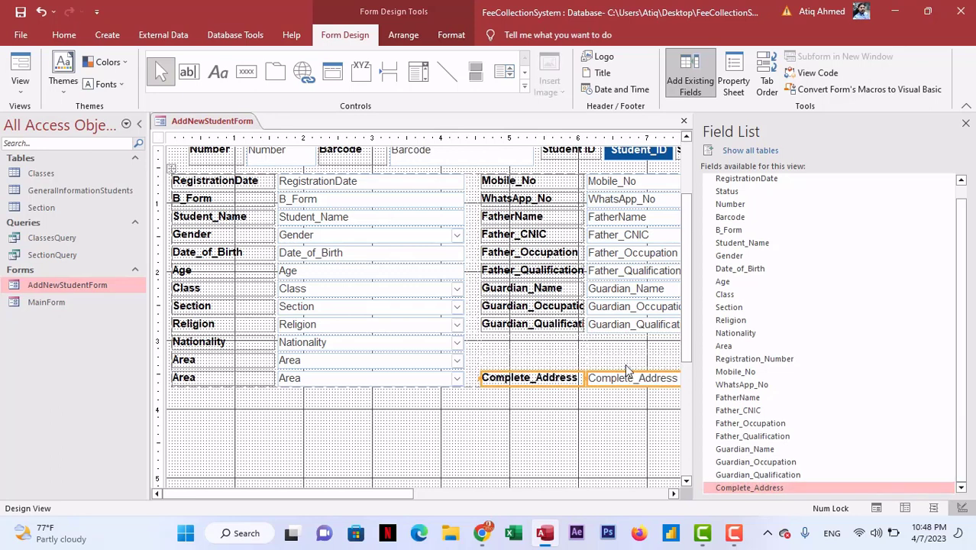
pyautogui.click(966, 125)
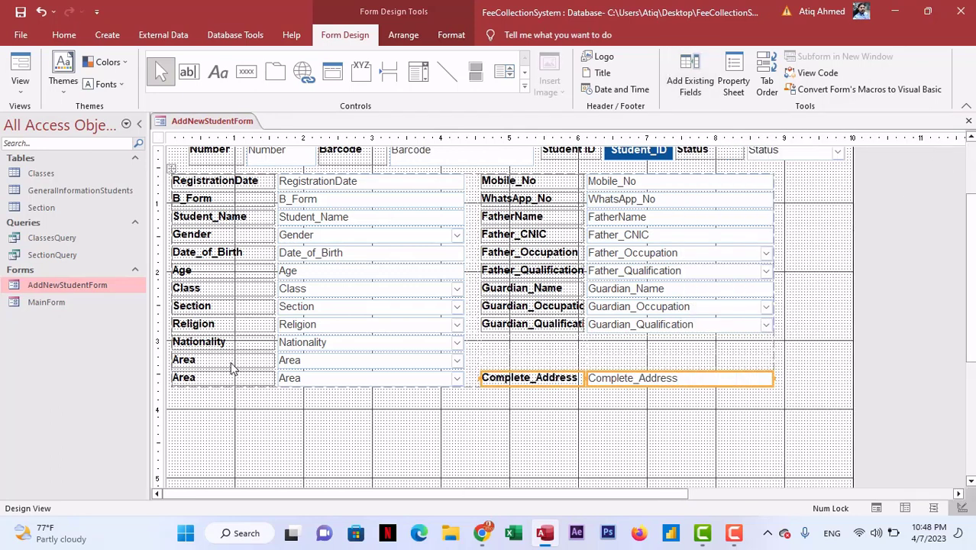
# - Move Complete_Address with its label up one row and delete the duplicate Area field and label from the last row
pyautogui.moveTo(373, 409); pyautogui.dragTo(244, 381)
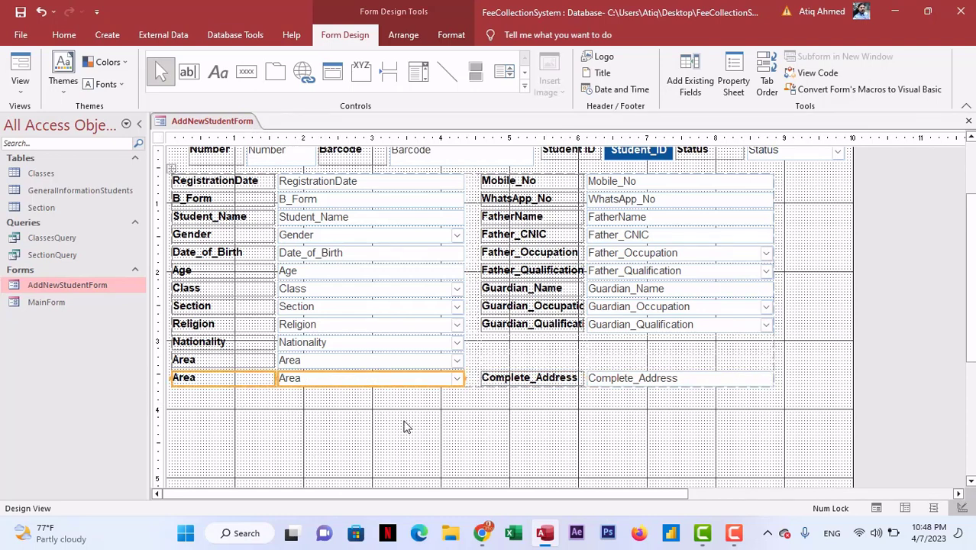
pyautogui.click(562, 380)
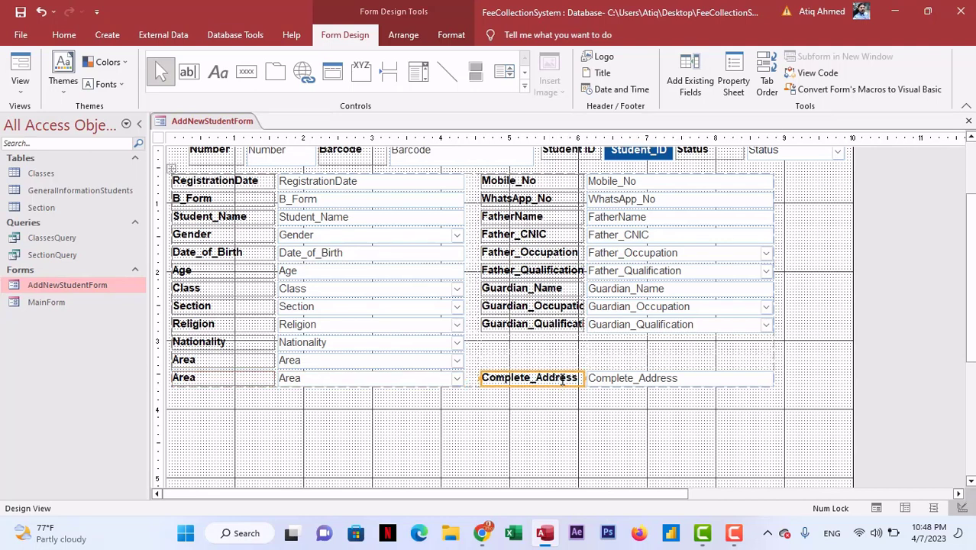
pyautogui.keyDown('shift'); pyautogui.click(631, 375); pyautogui.keyUp('shift')
pyautogui.moveTo(631, 376); pyautogui.dragTo(628, 358)
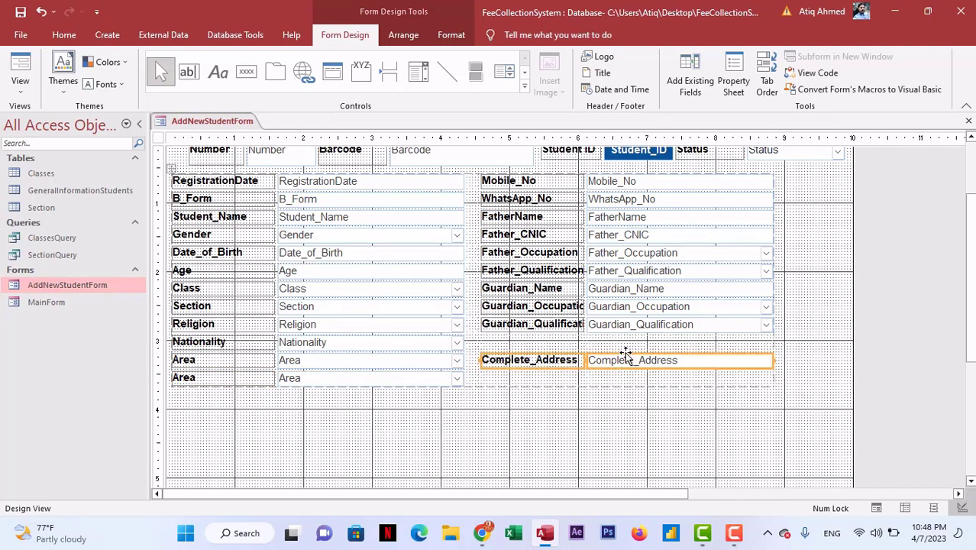
pyautogui.moveTo(403, 410); pyautogui.dragTo(248, 380)
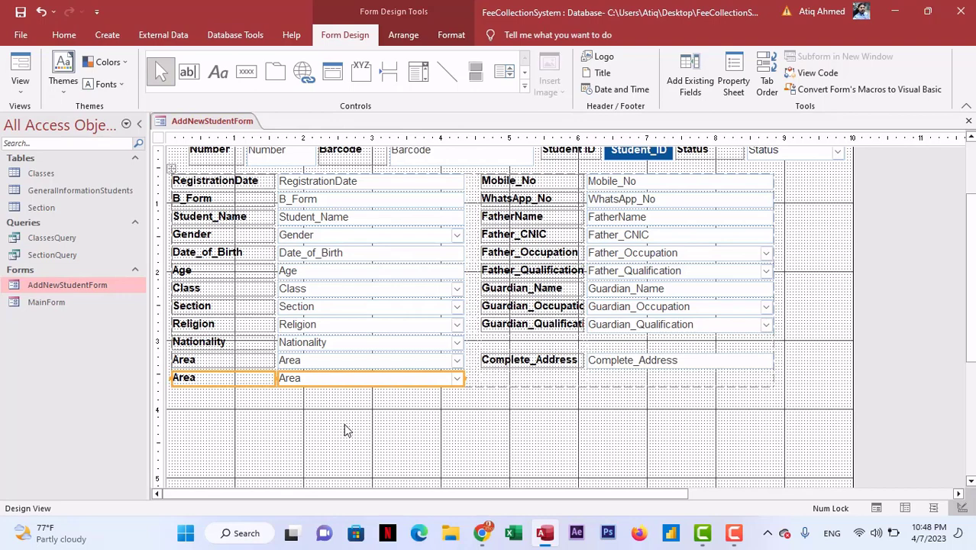
pyautogui.press('Delete')
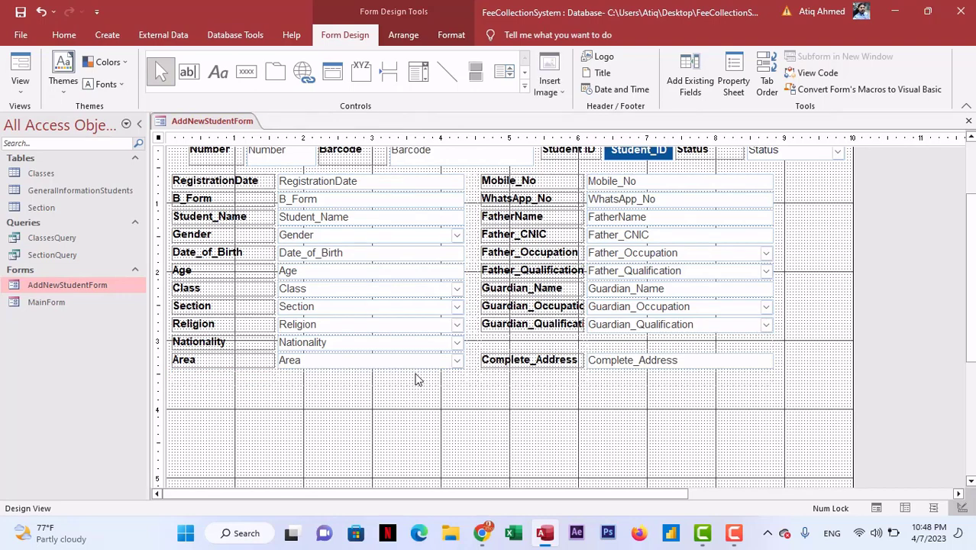
# - Move the remaining Area field and its label into the second set of columns, between Guardian_Qualification and Complete_Address
pyautogui.click(248, 349)
pyautogui.keyDown('shift'); pyautogui.click(316, 342); pyautogui.keyUp('shift')
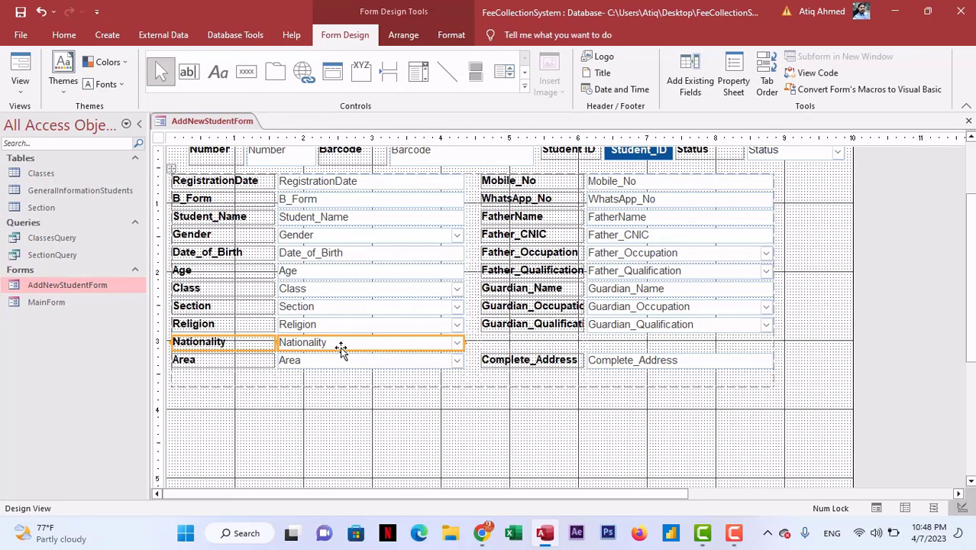
pyautogui.click(257, 359)
pyautogui.keyDown('shift'); pyautogui.click(290, 361); pyautogui.keyUp('shift')
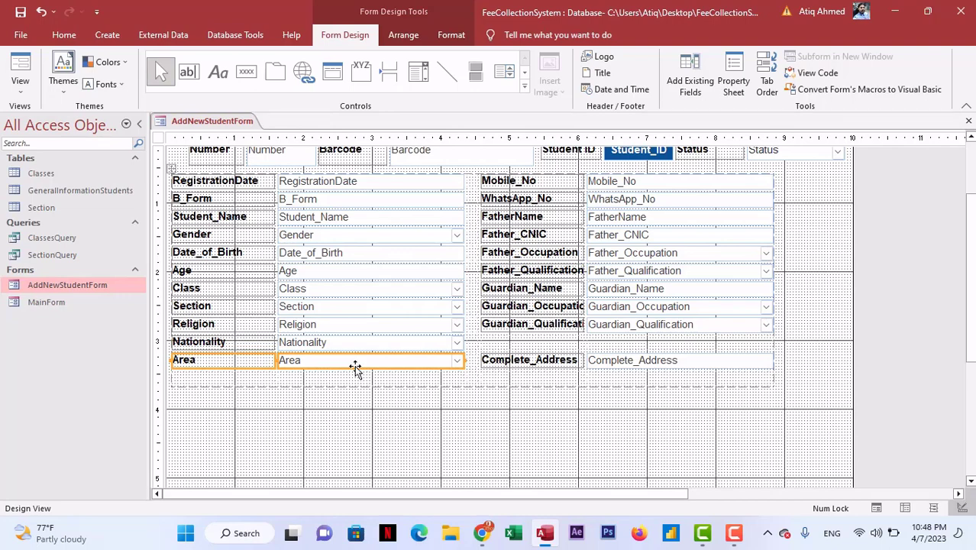
pyautogui.moveTo(354, 367); pyautogui.dragTo(582, 344)
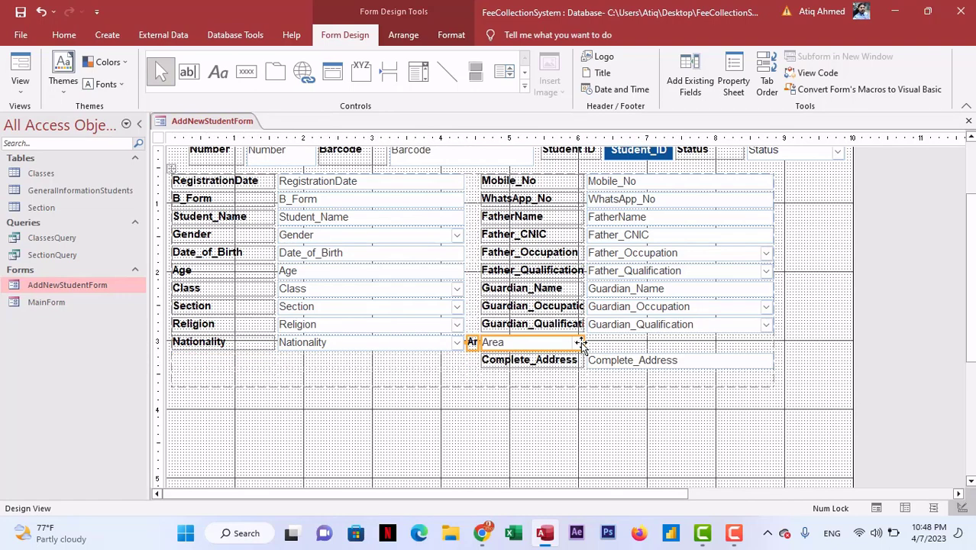
pyautogui.click(527, 348)
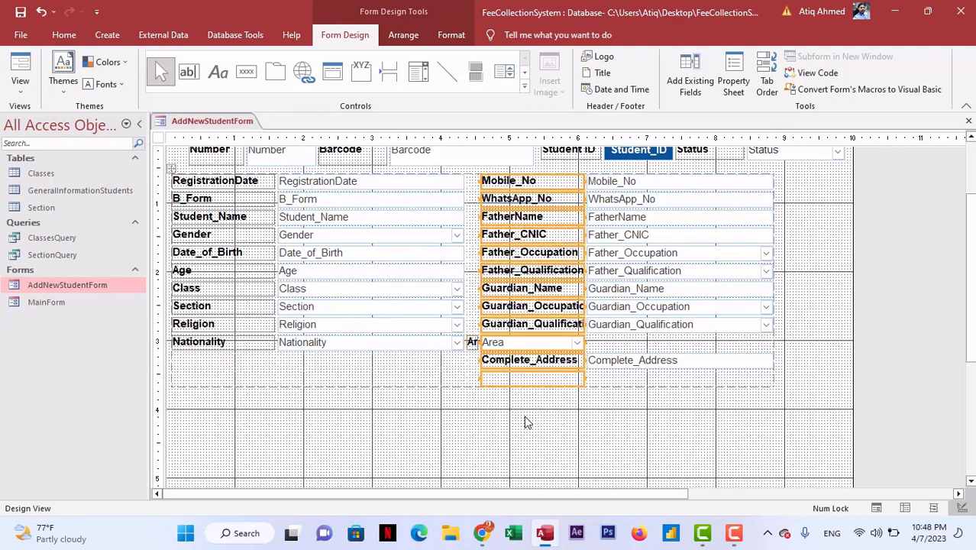
pyautogui.click(527, 422)
pyautogui.click(477, 344)
pyautogui.click(488, 387)
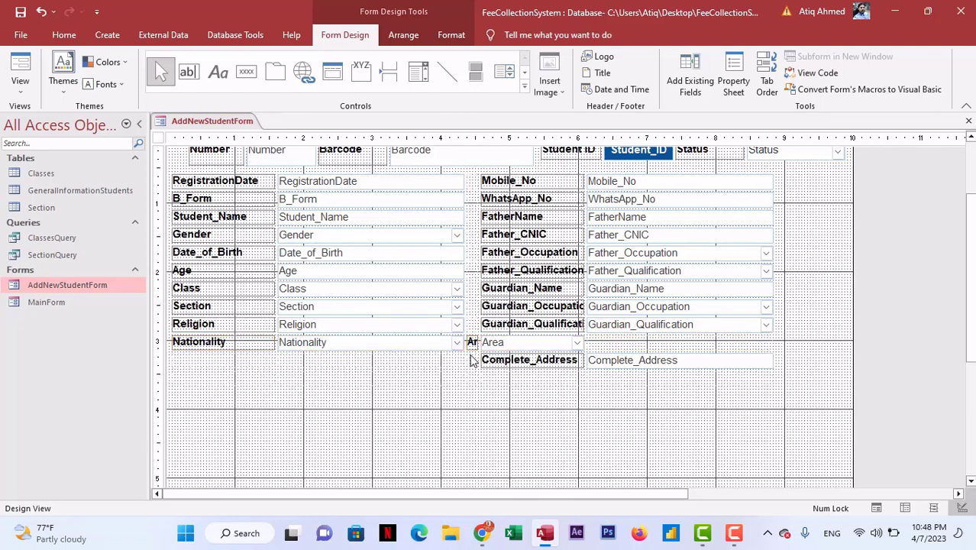
pyautogui.click(472, 343)
pyautogui.click(526, 348)
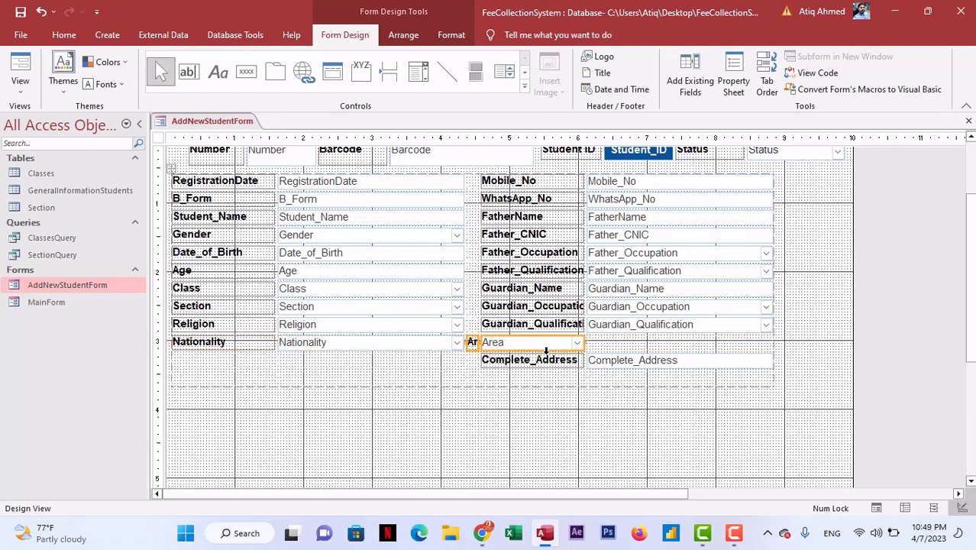
pyautogui.moveTo(550, 348); pyautogui.dragTo(612, 344)
pyautogui.click(493, 449)
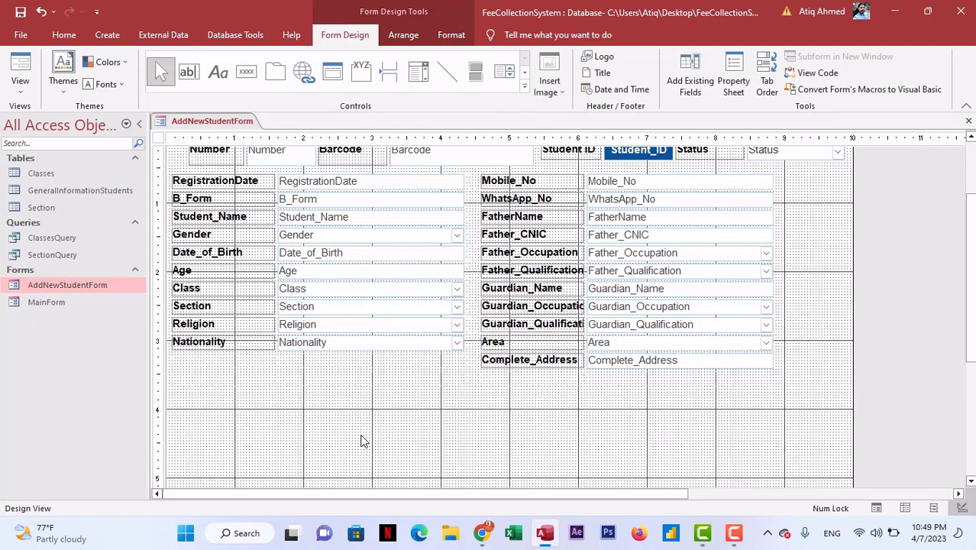
# - Delete the empty last row of the stacked layout below Complete_Address
pyautogui.click(406, 372)
pyautogui.click(481, 385)
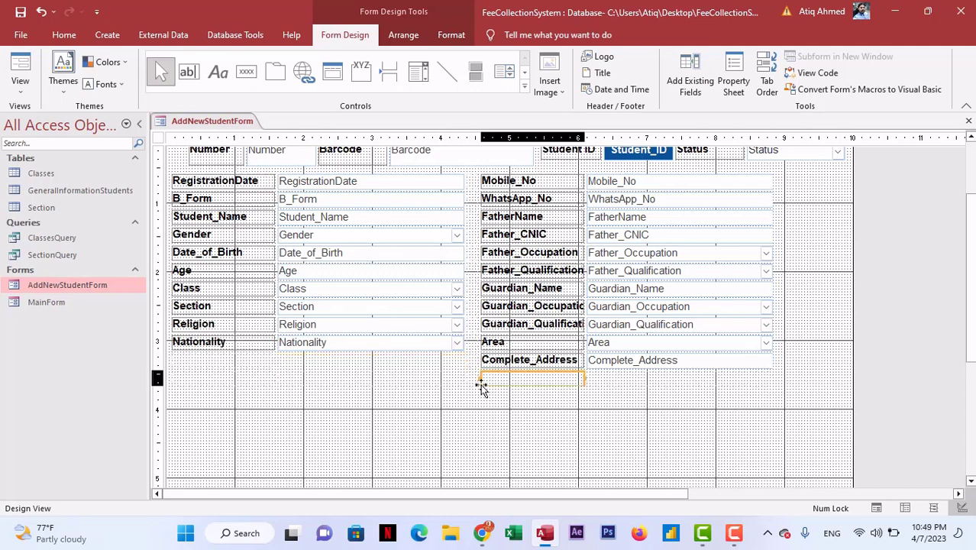
pyautogui.click(181, 384)
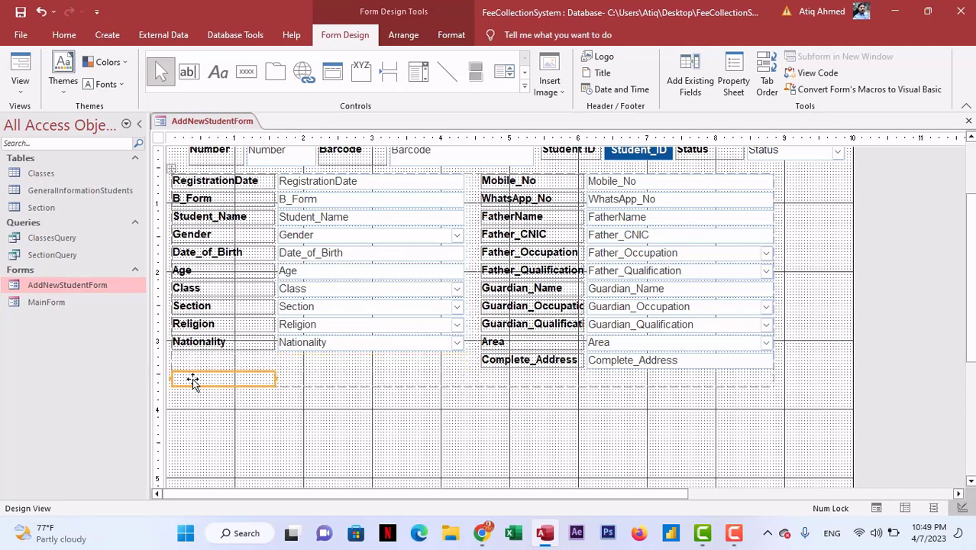
pyautogui.click(172, 380)
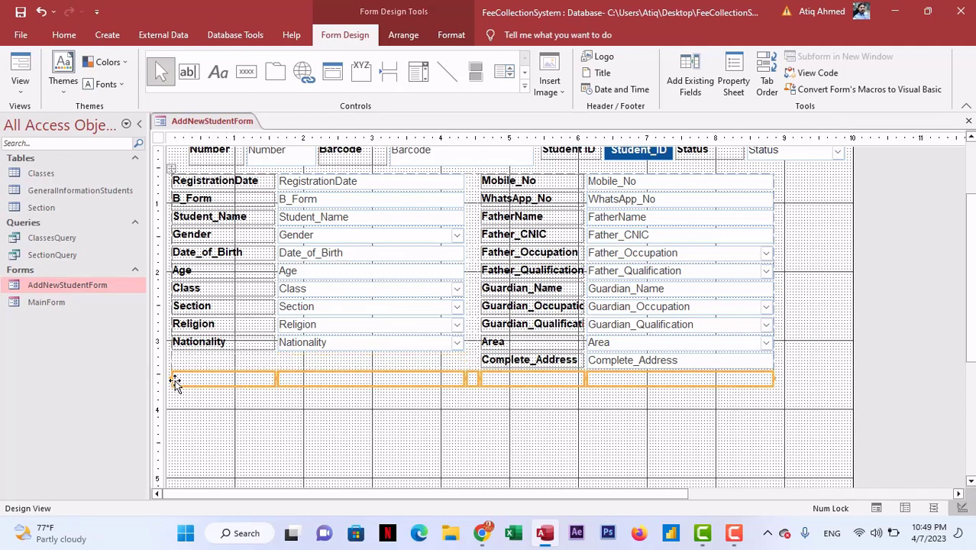
pyautogui.press('Delete')
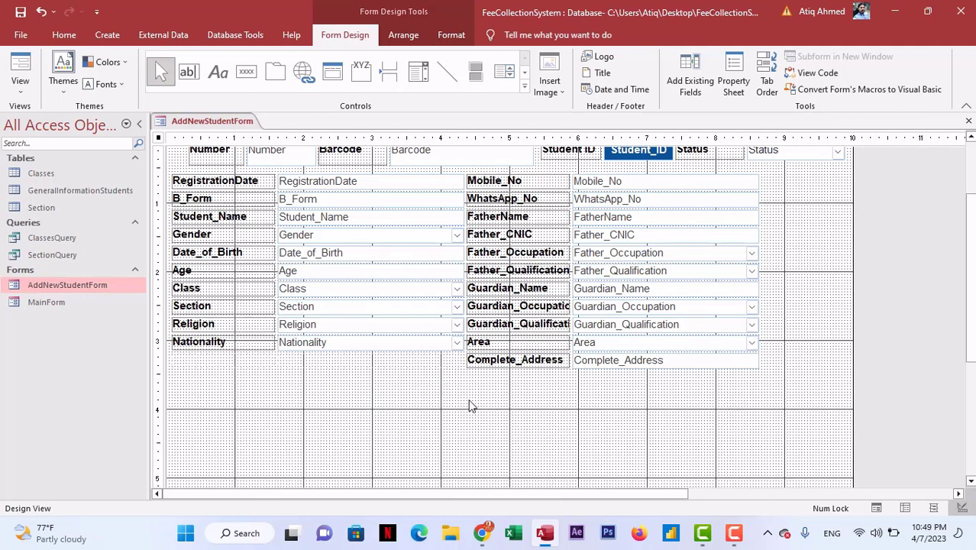
# - Move the Complete_Address field and its label into the first set of columns, directly below Nationality
pyautogui.click(508, 367)
pyautogui.click(611, 365)
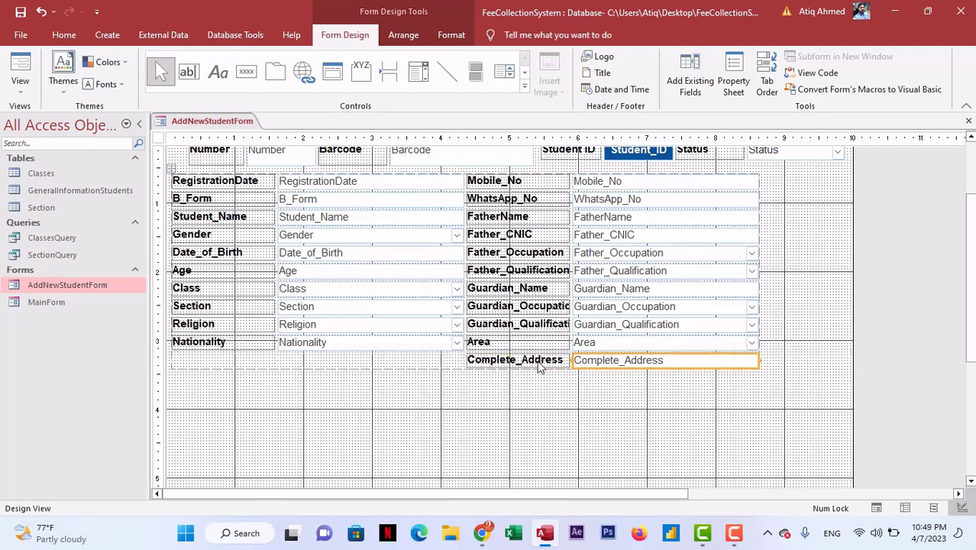
pyautogui.keyDown('shift'); pyautogui.click(539, 367); pyautogui.keyUp('shift')
pyautogui.moveTo(538, 366); pyautogui.dragTo(296, 369)
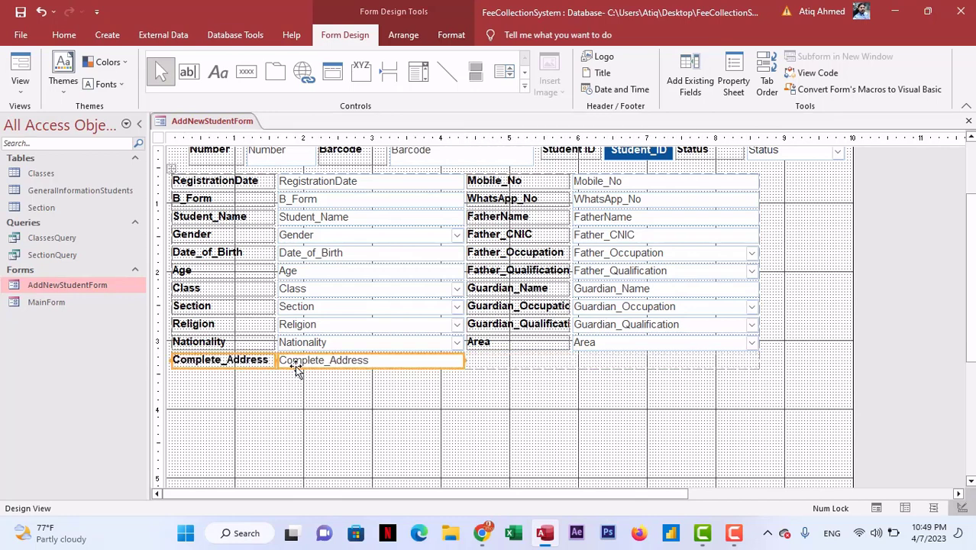
# - Merge the Complete_Address box with the two empty cells beside it so it spans the full layout width
pyautogui.click(371, 375)
pyautogui.click(371, 366)
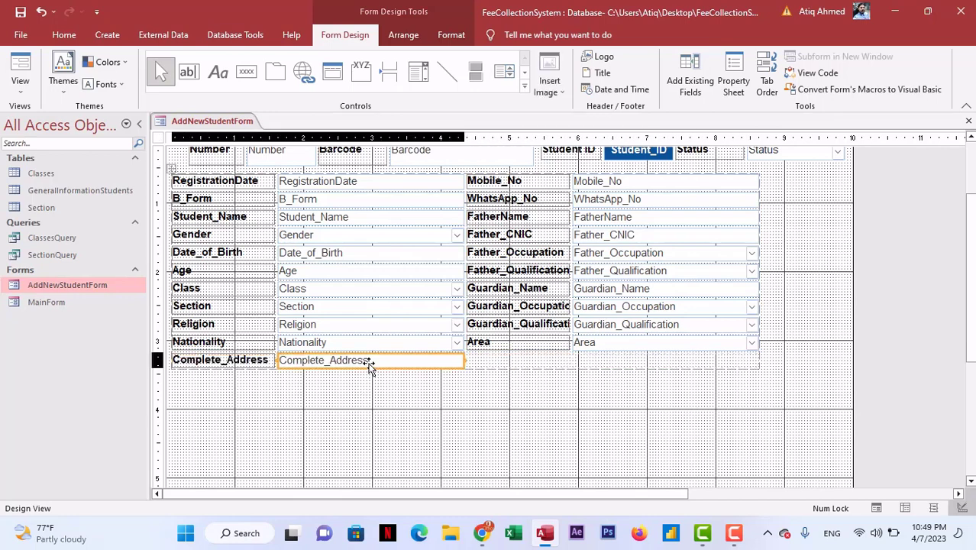
pyautogui.keyDown('shift'); pyautogui.click(493, 365); pyautogui.keyUp('shift')
pyautogui.keyDown('shift'); pyautogui.click(597, 364); pyautogui.keyUp('shift')
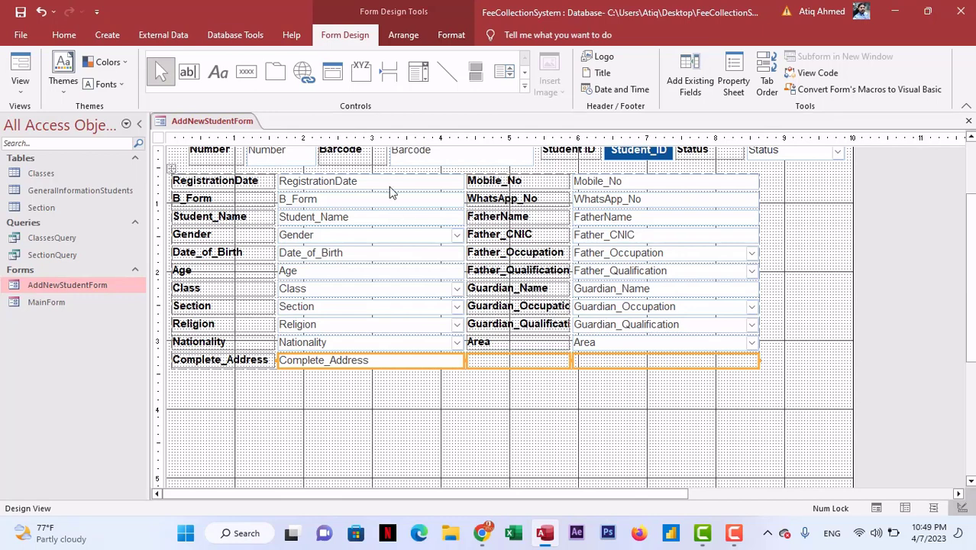
pyautogui.click(398, 35)
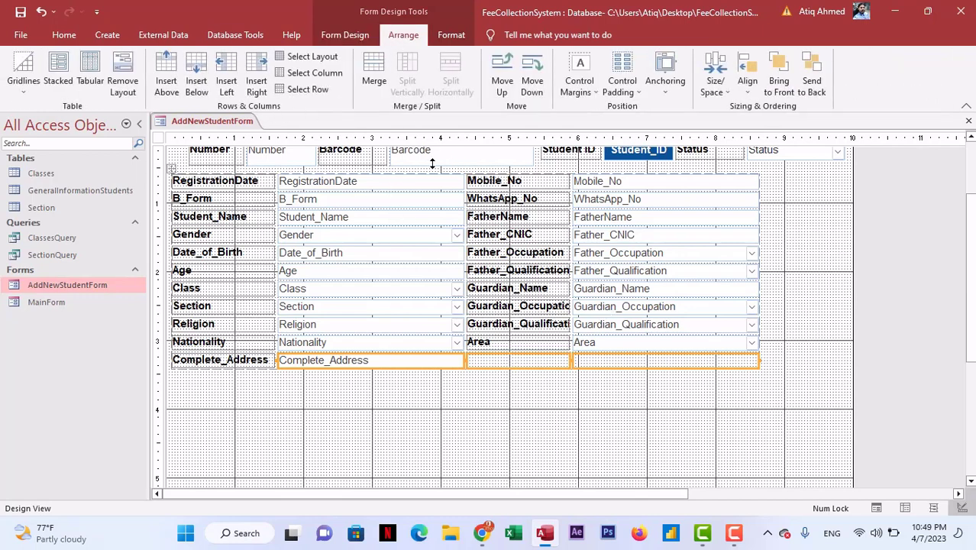
pyautogui.click(376, 74)
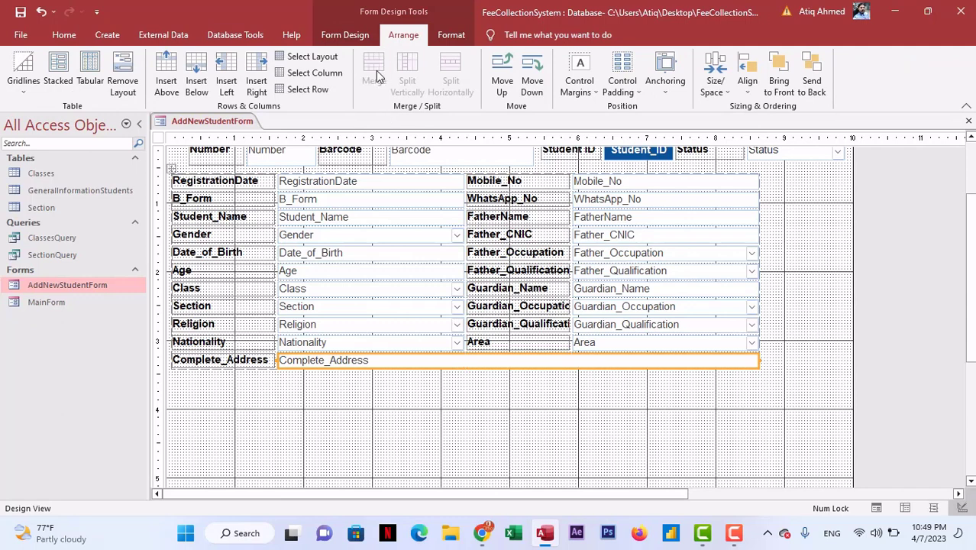
pyautogui.click(452, 411)
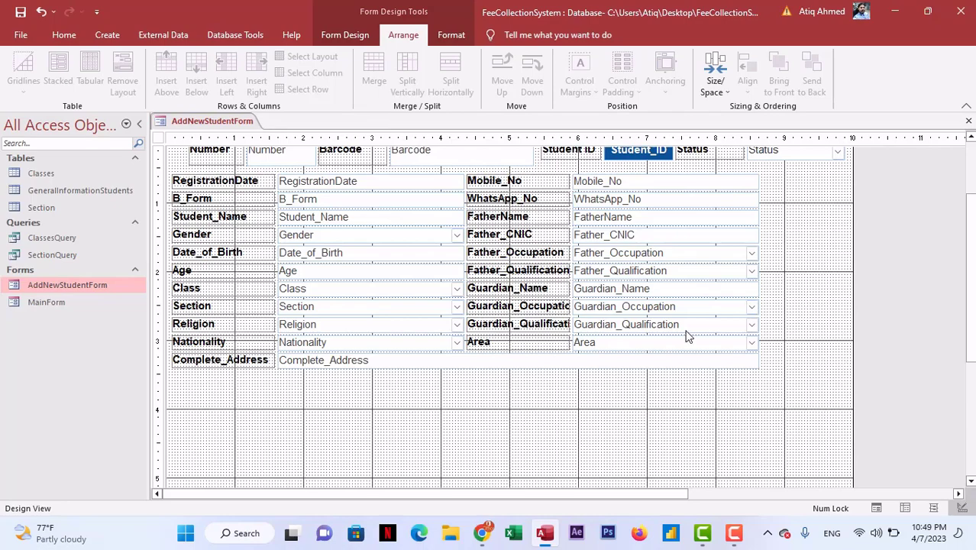
# - Narrow the first column of input boxes, RegistrationDate through Nationality, until it ends at about 3.8 on the horizontal ruler, leaving Complete_Address out of the selection
pyautogui.moveTo(971, 263); pyautogui.dragTo(972, 242)
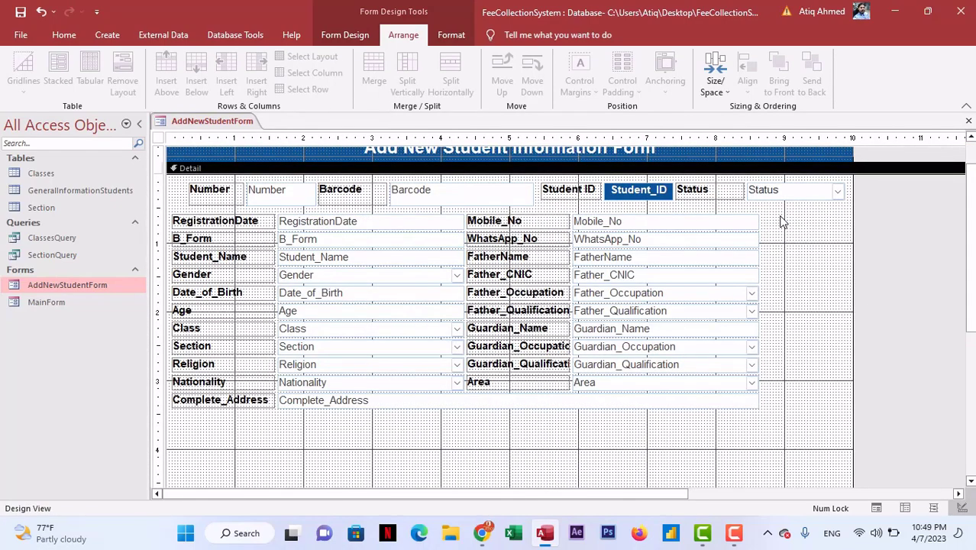
pyautogui.click(375, 227)
pyautogui.keyDown('shift'); pyautogui.click(376, 241); pyautogui.keyUp('shift')
pyautogui.keyDown('shift'); pyautogui.click(383, 265); pyautogui.keyUp('shift')
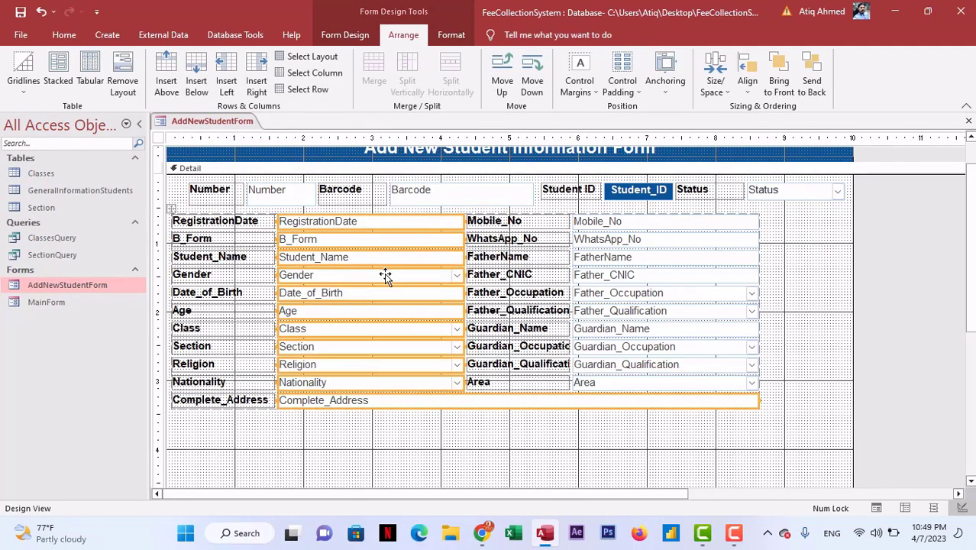
pyautogui.keyDown('shift'); pyautogui.click(458, 404); pyautogui.keyUp('shift')
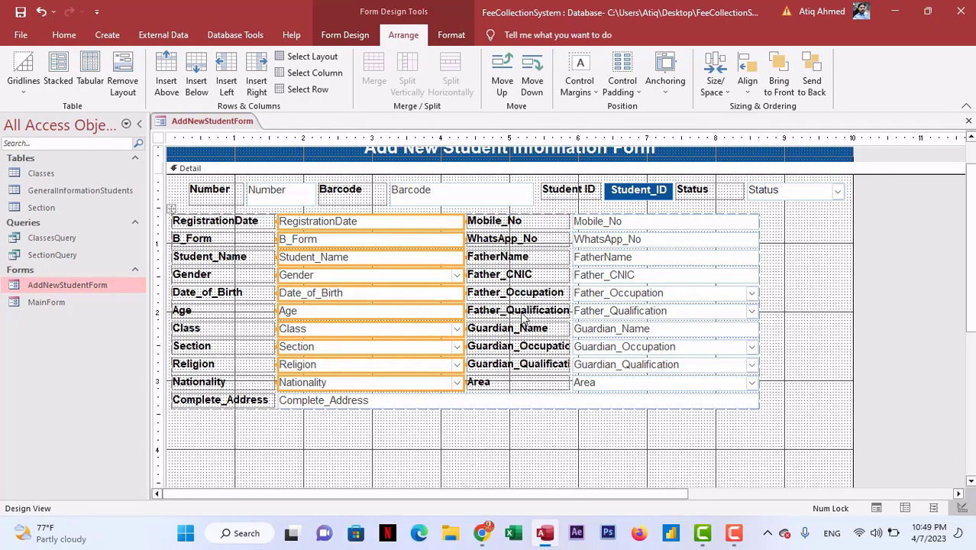
pyautogui.hotkey('shift', 'Left')
pyautogui.hotkey('shift', 'Left')
pyautogui.hotkey('shift', 'Left')
pyautogui.hotkey('shift', 'Left')
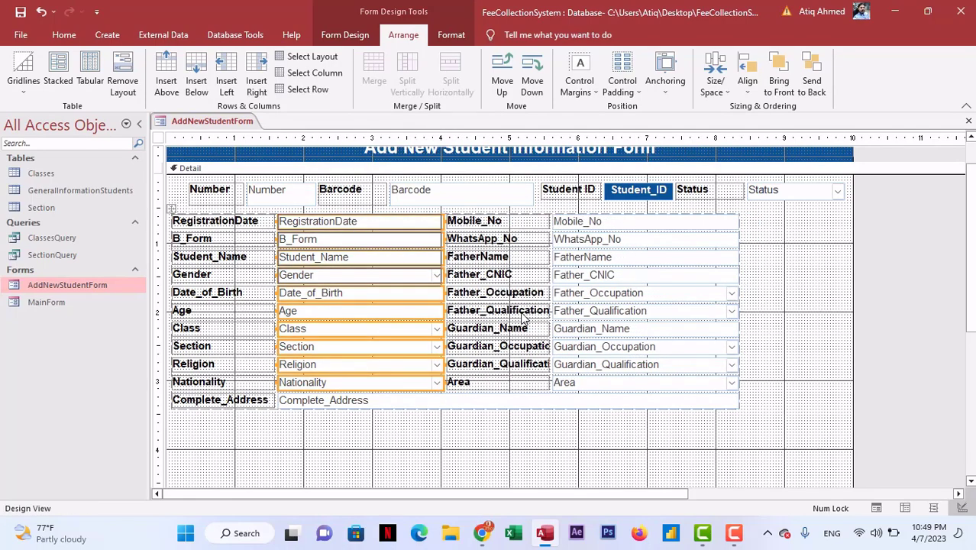
pyautogui.hotkey('shift', 'Left')
pyautogui.hotkey('shift', 'Left')
pyautogui.hotkey('shift', 'Left')
pyautogui.hotkey('shift', 'Left')
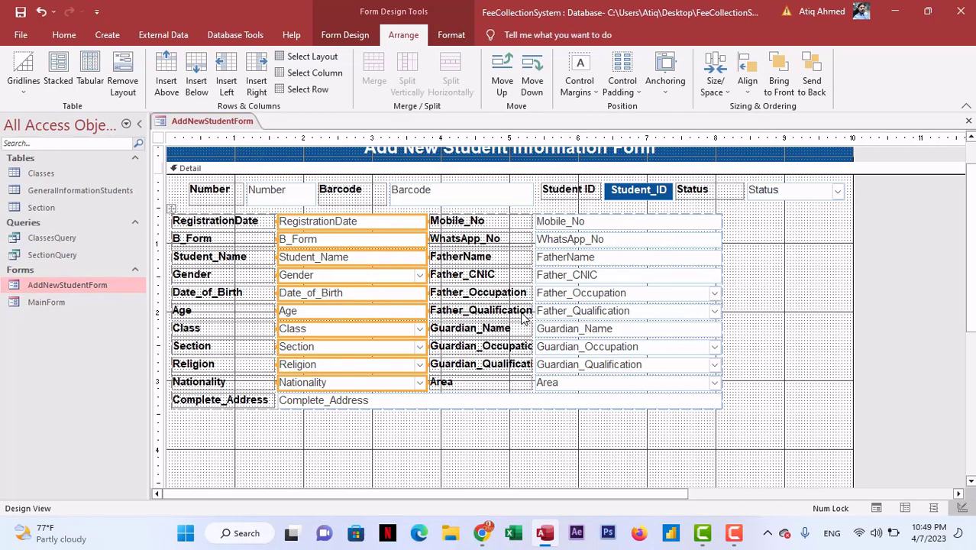
# - Try the first column of input boxes, RegistrationDate through Nationality, slightly narrower and widen it back
pyautogui.hotkey('shift', 'Left')
pyautogui.hotkey('shift', 'Left')
pyautogui.hotkey('shift', 'Left')
pyautogui.hotkey('shift', 'Left')
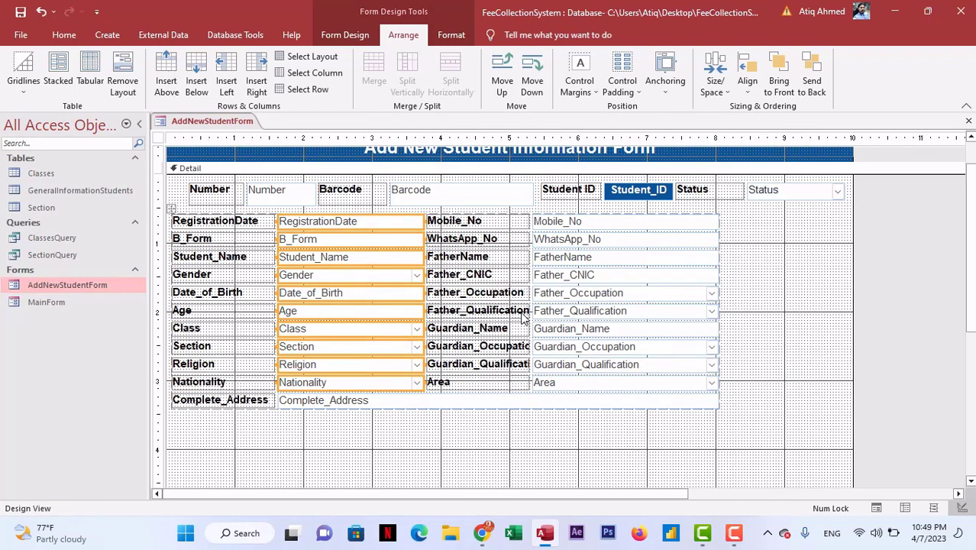
pyautogui.hotkey('shift', 'Right')
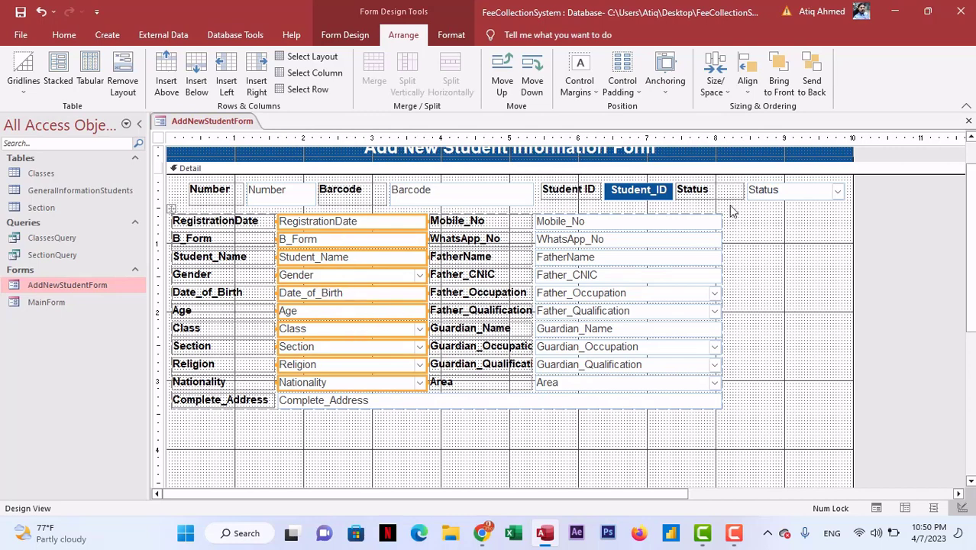
# - Check the exact width of the RegistrationDate text box in its properties
pyautogui.click(345, 35)
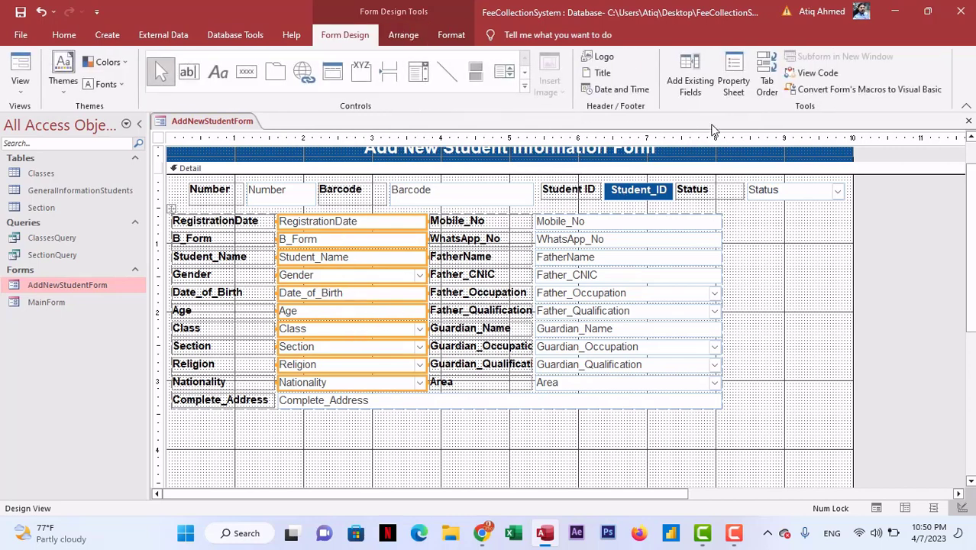
pyautogui.click(733, 80)
pyautogui.click(443, 436)
pyautogui.click(403, 223)
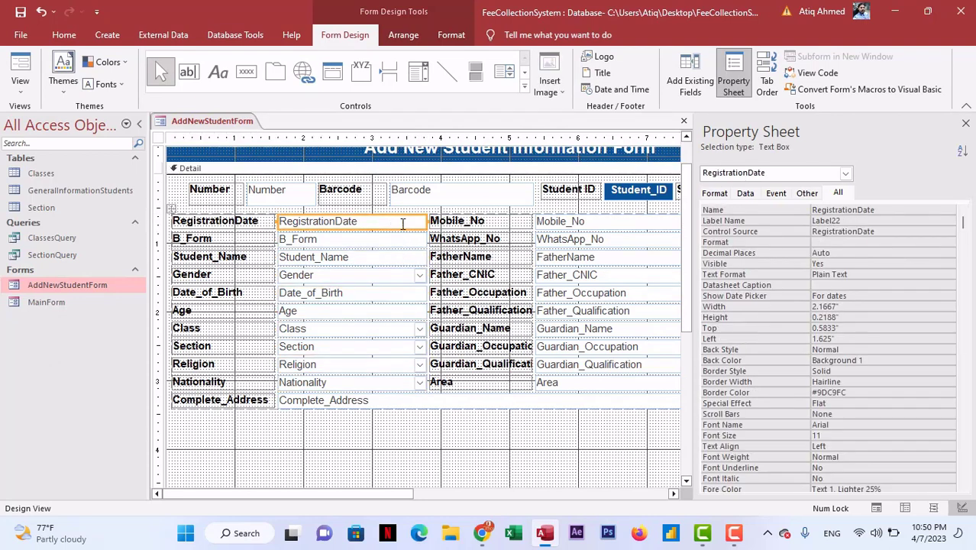
pyautogui.click(838, 308)
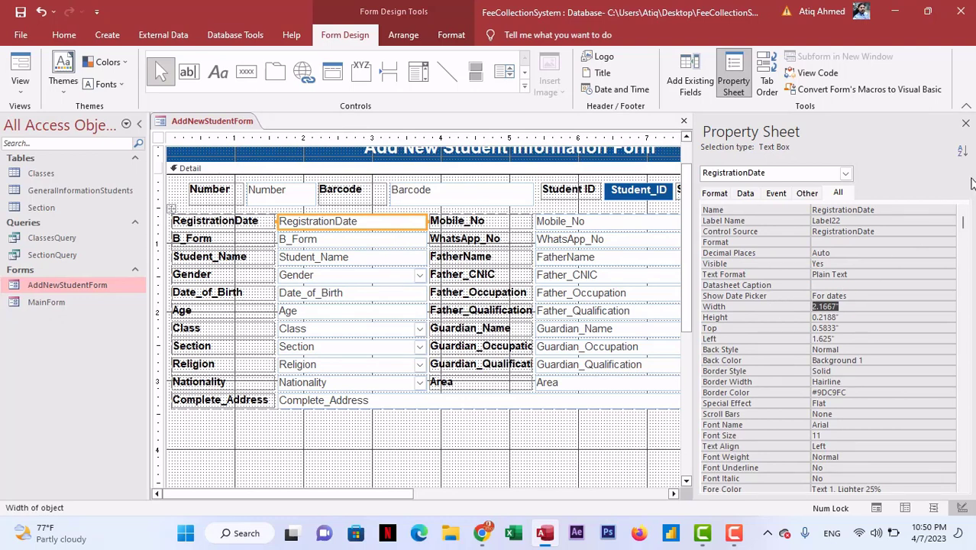
pyautogui.click(965, 123)
# - Set the width of all second-column input boxes, Mobile_No through Area, to 2.166"
pyautogui.click(656, 222)
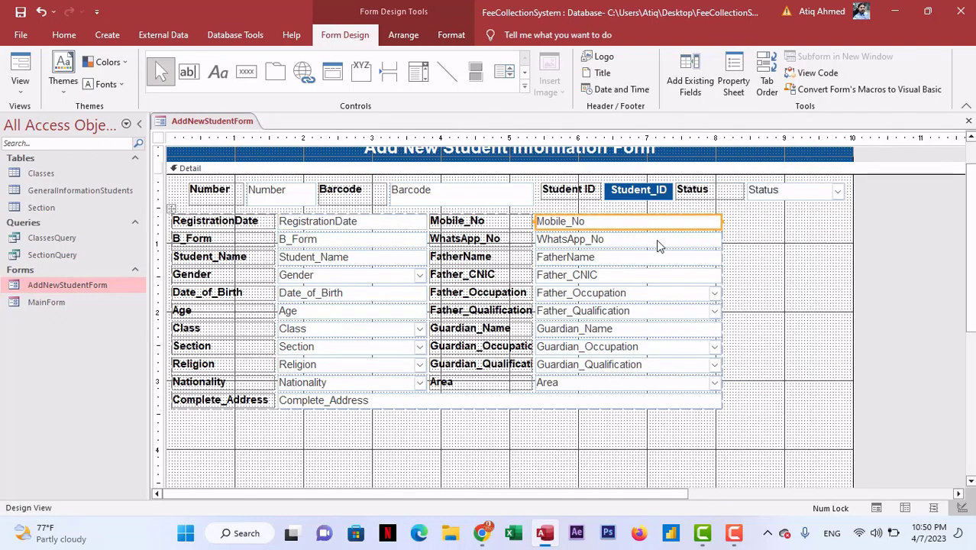
pyautogui.keyDown('shift'); pyautogui.click(657, 240); pyautogui.keyUp('shift')
pyautogui.keyDown('shift'); pyautogui.click(655, 258); pyautogui.keyUp('shift')
pyautogui.keyDown('shift'); pyautogui.click(653, 275); pyautogui.keyUp('shift')
pyautogui.keyDown('shift'); pyautogui.click(652, 293); pyautogui.keyUp('shift')
pyautogui.keyDown('shift'); pyautogui.click(650, 311); pyautogui.keyUp('shift')
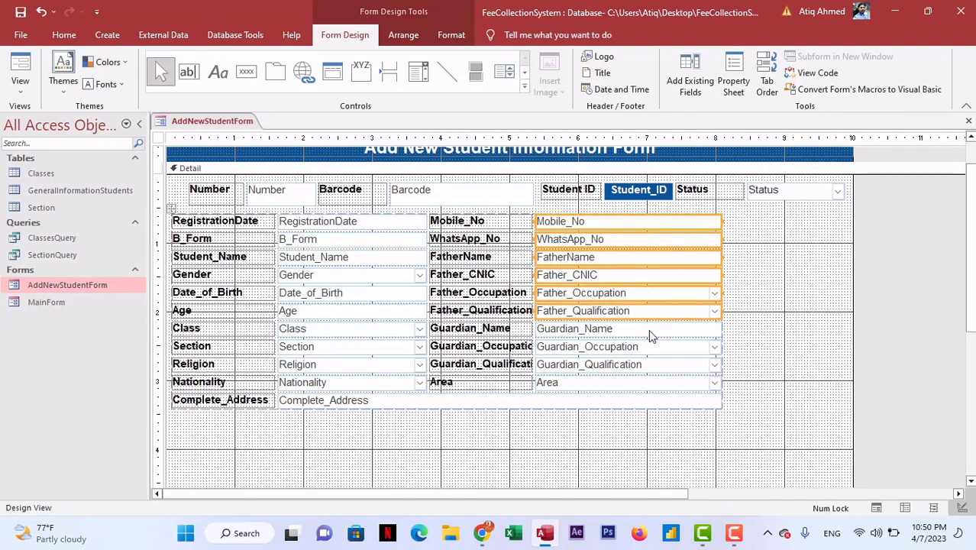
pyautogui.keyDown('shift'); pyautogui.click(648, 329); pyautogui.keyUp('shift')
pyautogui.keyDown('shift'); pyautogui.click(648, 346); pyautogui.keyUp('shift')
pyautogui.keyDown('shift'); pyautogui.click(647, 365); pyautogui.keyUp('shift')
pyautogui.keyDown('shift'); pyautogui.click(646, 382); pyautogui.keyUp('shift')
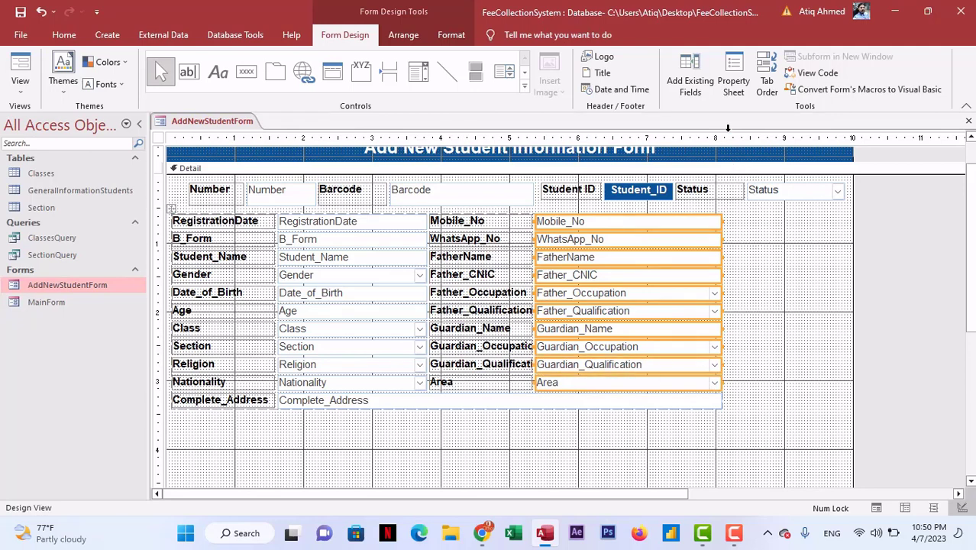
pyautogui.click(733, 80)
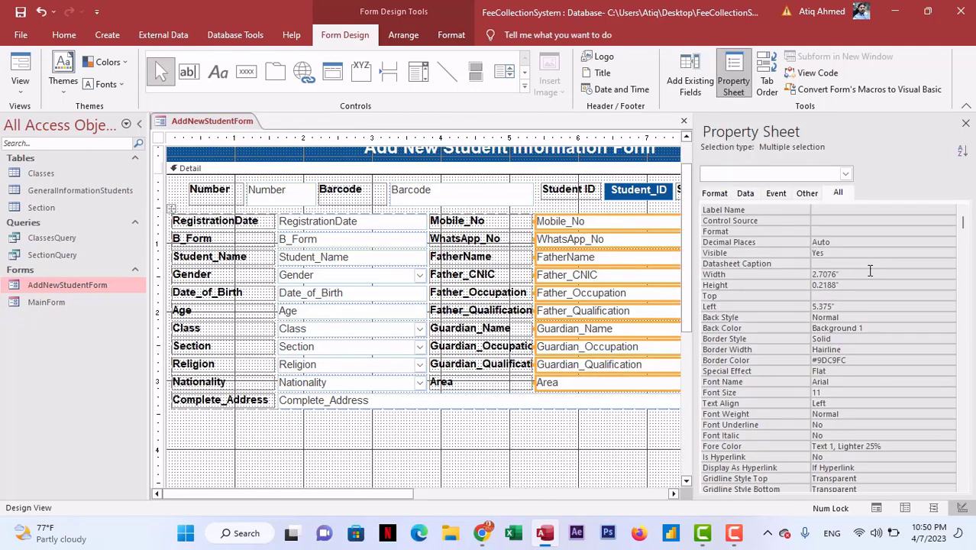
pyautogui.click(763, 272)
pyautogui.write('2.1667"')
pyautogui.press('Return')
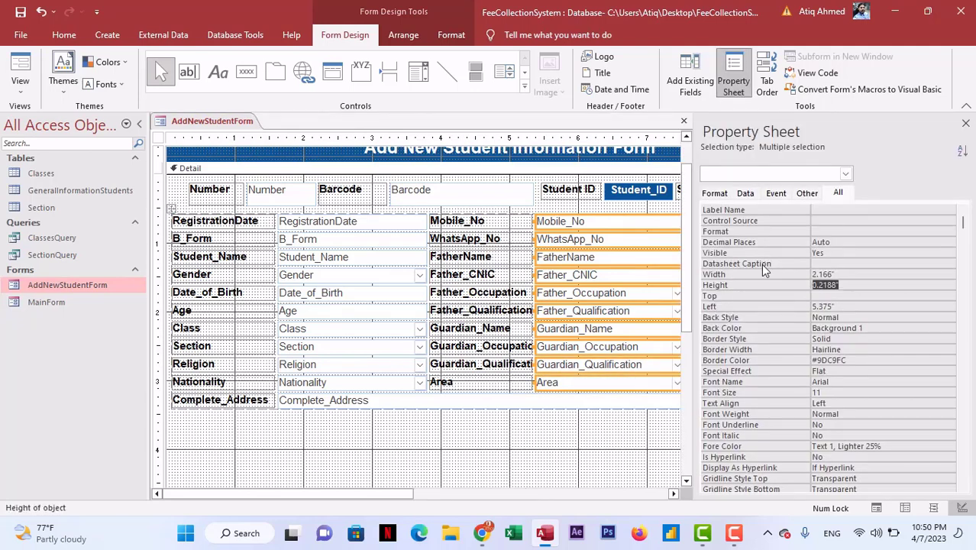
pyautogui.click(966, 123)
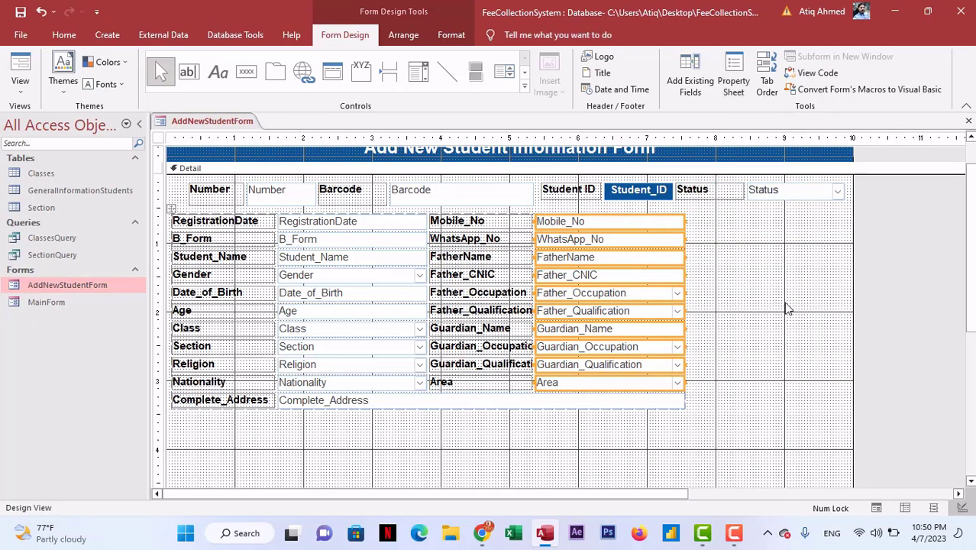
pyautogui.click(758, 382)
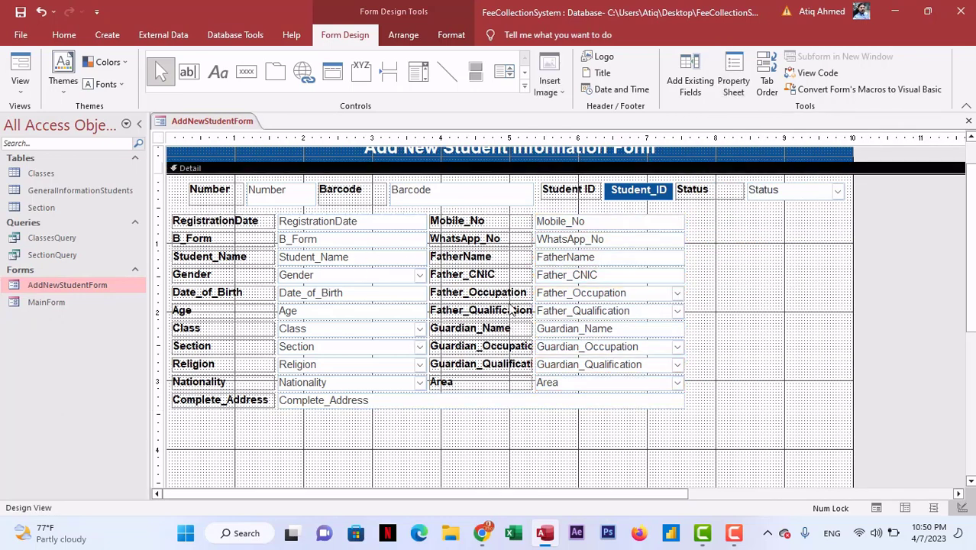
# - Close AddNewStudentForm with its design changes saved, and check the finished layout in Form View
pyautogui.click(968, 121)
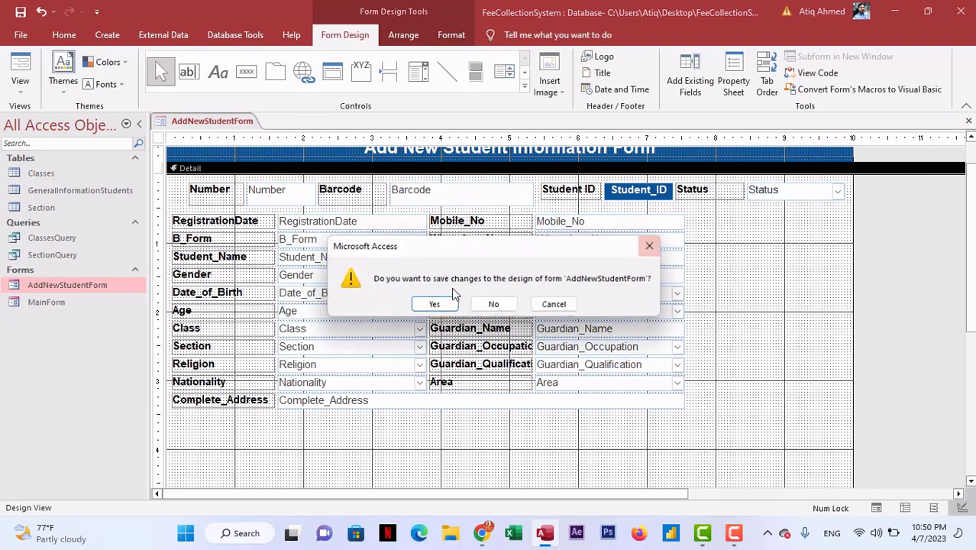
pyautogui.click(434, 304)
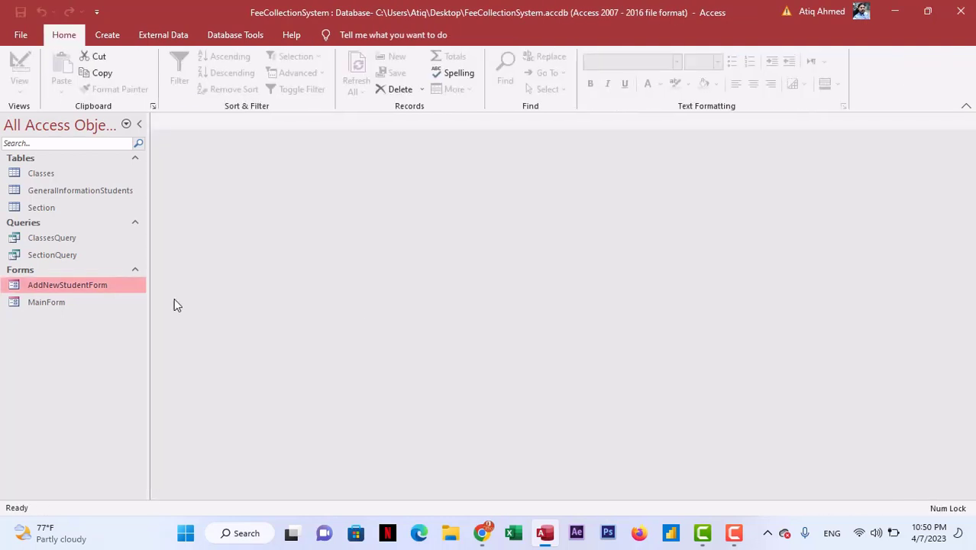
pyautogui.doubleClick(100, 285)
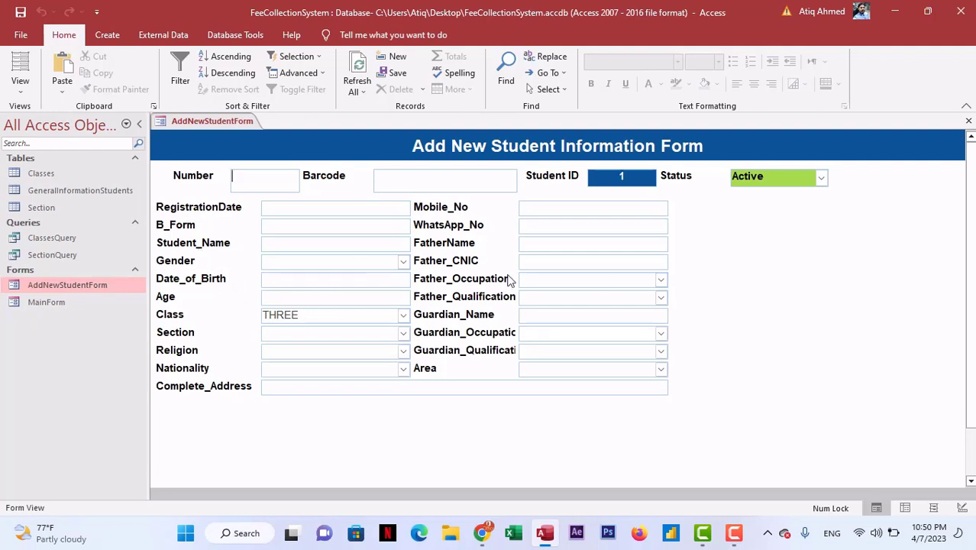
pyautogui.click(968, 121)
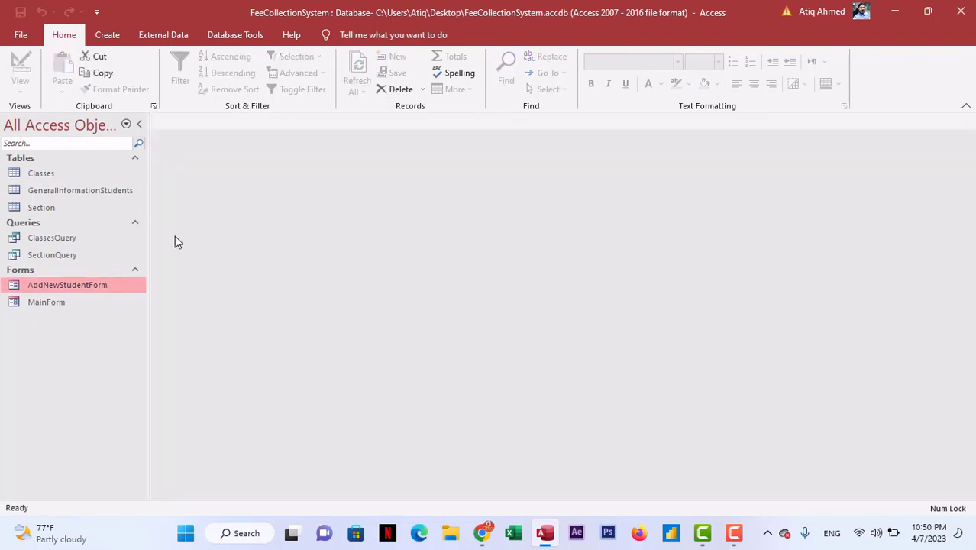
# - Reopen AddNewStudentForm in Design View and change the caption of the B_Form label to "B Form"
pyautogui.rightClick(105, 284)
pyautogui.click(153, 327)
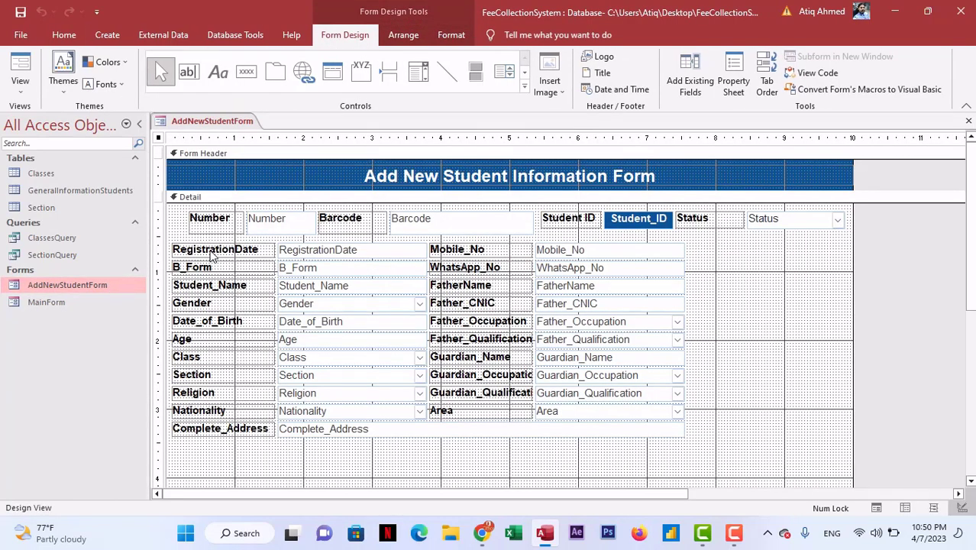
pyautogui.click(213, 252)
pyautogui.click(733, 81)
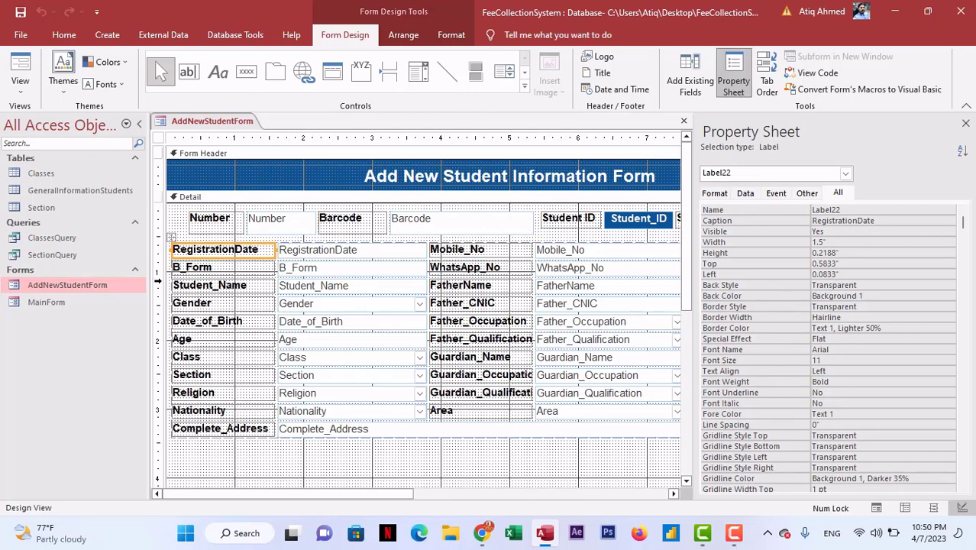
pyautogui.click(205, 268)
pyautogui.click(820, 220)
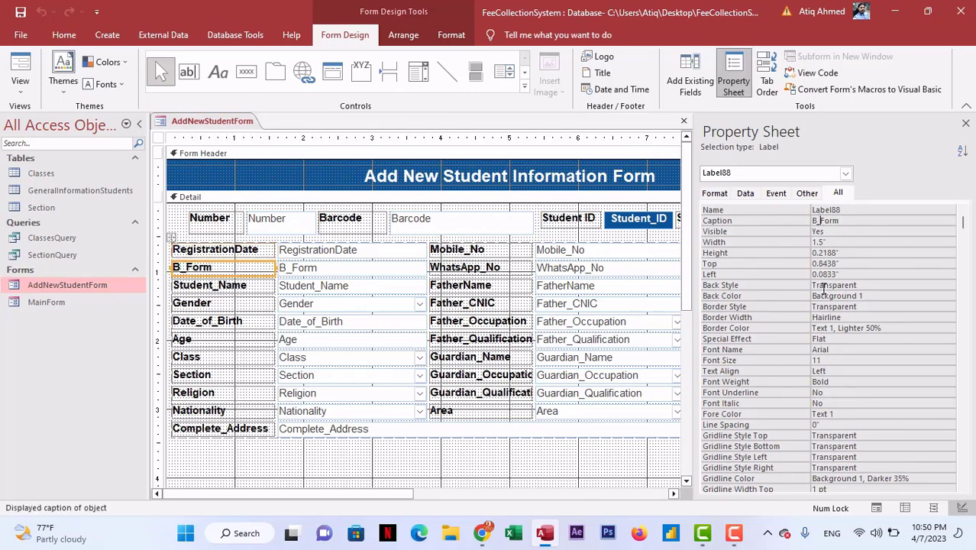
pyautogui.press('BackSpace')
pyautogui.press('Return')
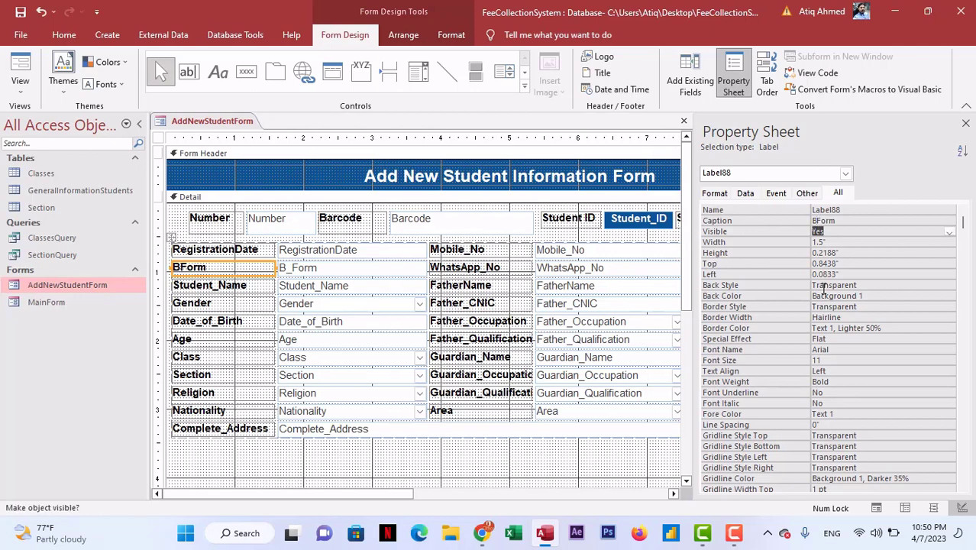
pyautogui.click(816, 220)
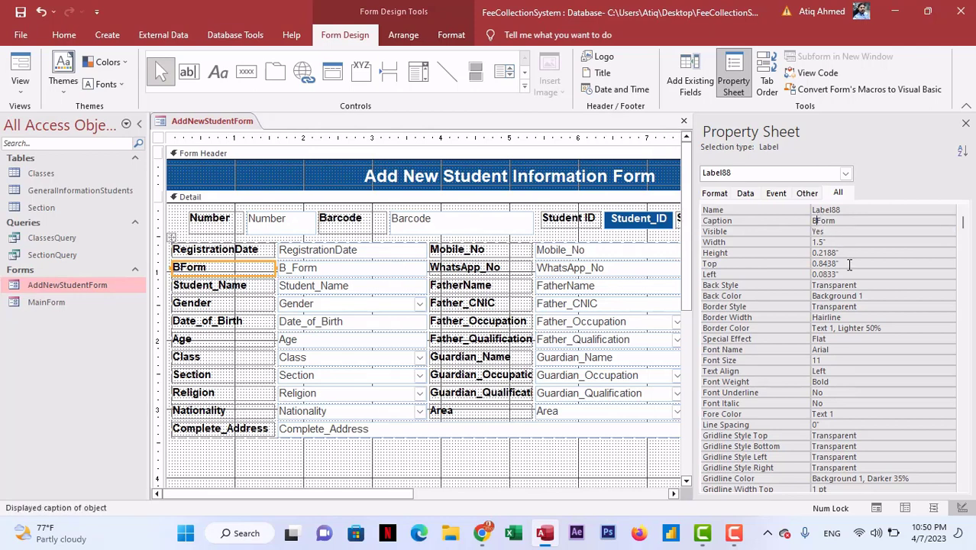
# - Try changing the control source of the B_Form text box to BForm
pyautogui.click(293, 267)
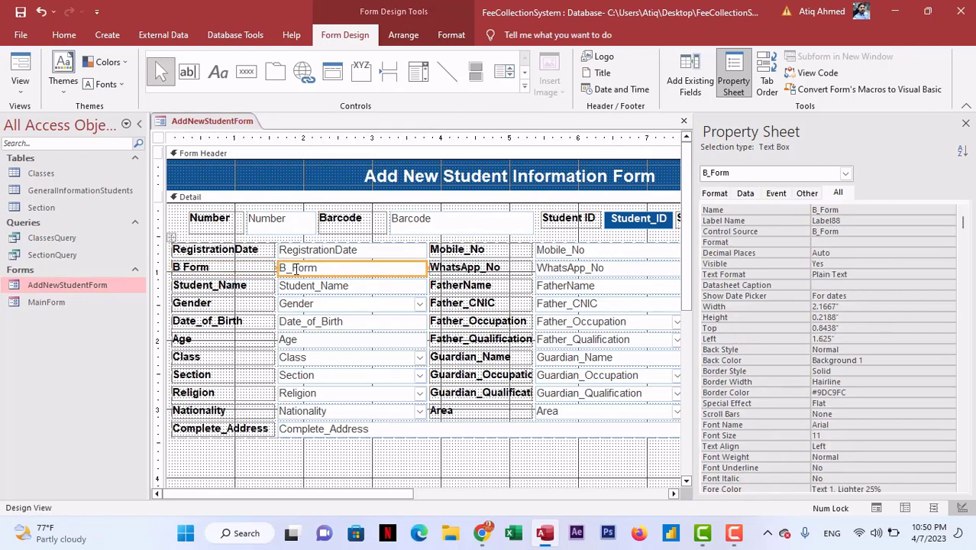
pyautogui.click(869, 231)
pyautogui.click(823, 232)
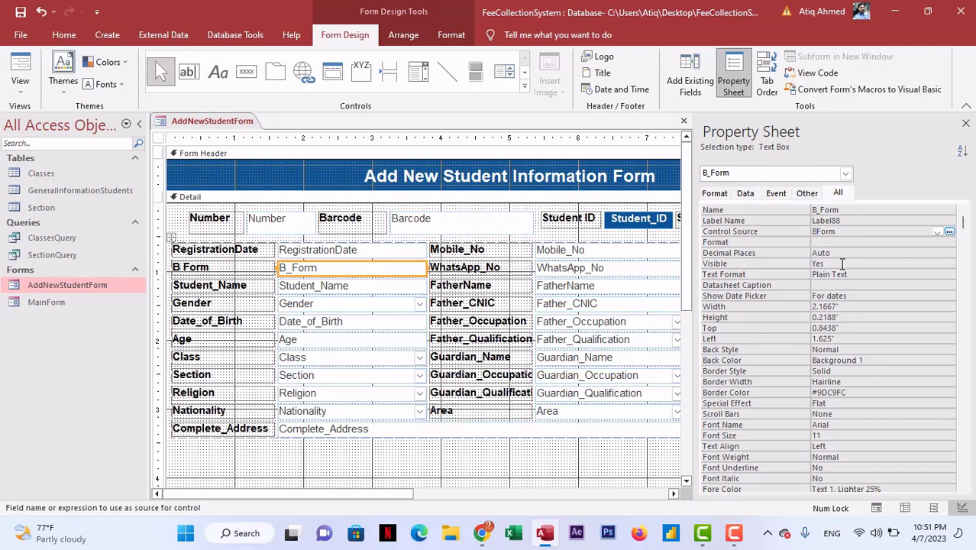
pyautogui.press('Return')
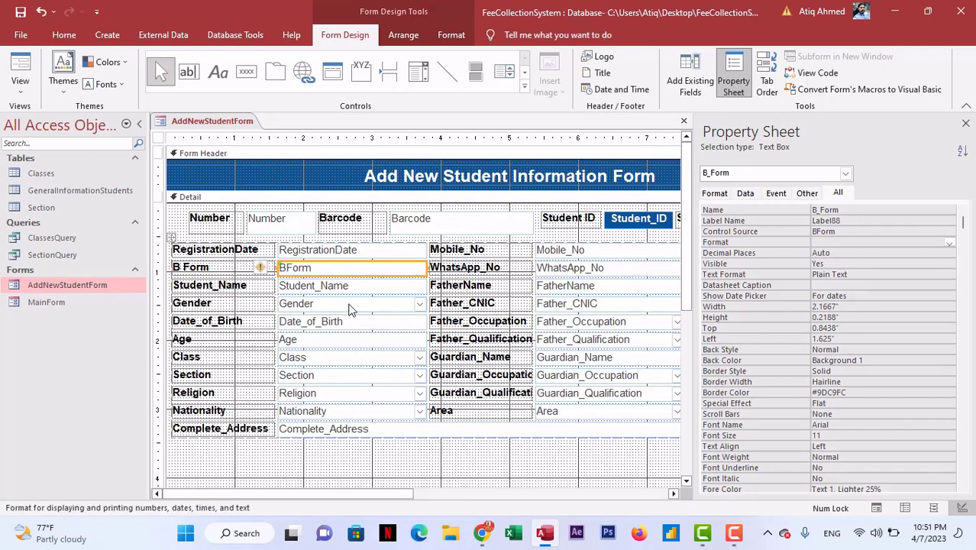
# - Restore the control source of the text box beside the B Form label to B_Form
pyautogui.click(351, 285)
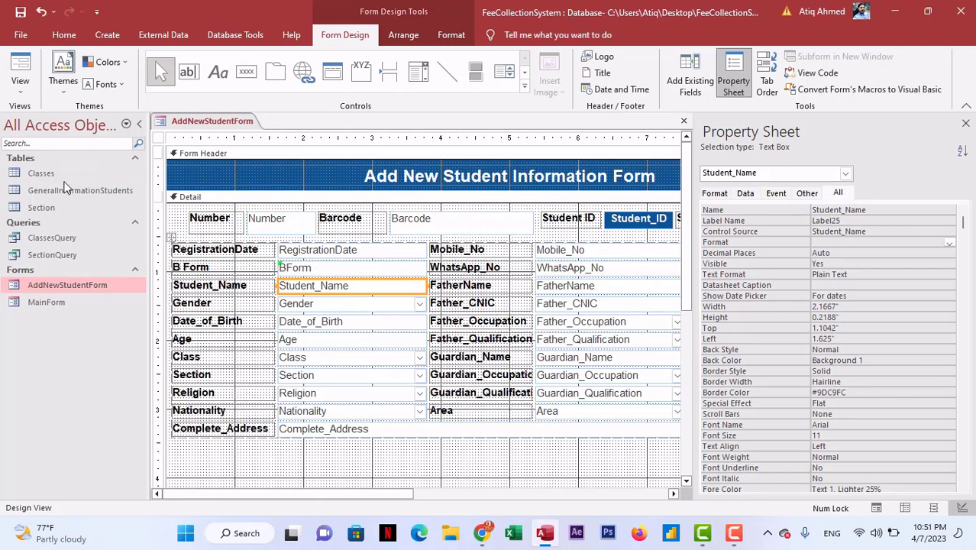
pyautogui.click(310, 270)
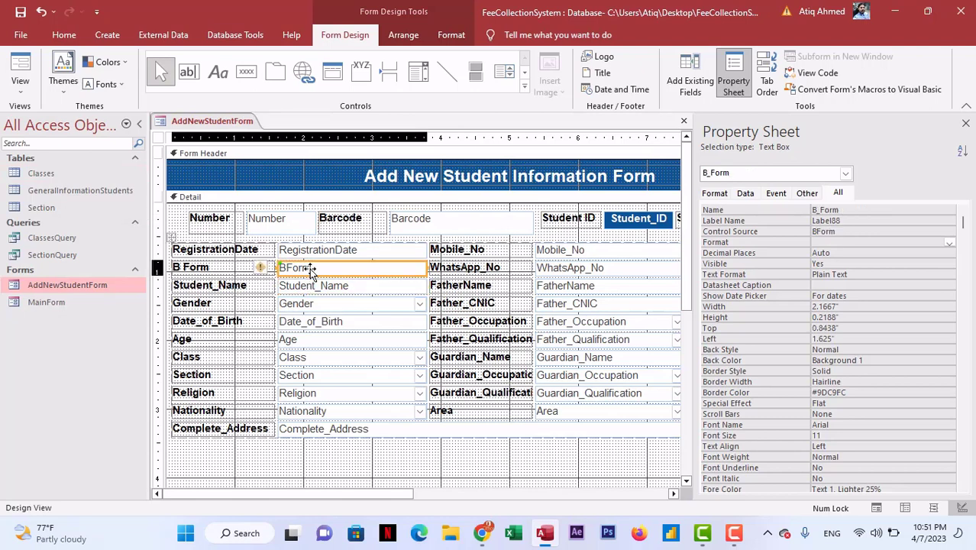
pyautogui.click(818, 230)
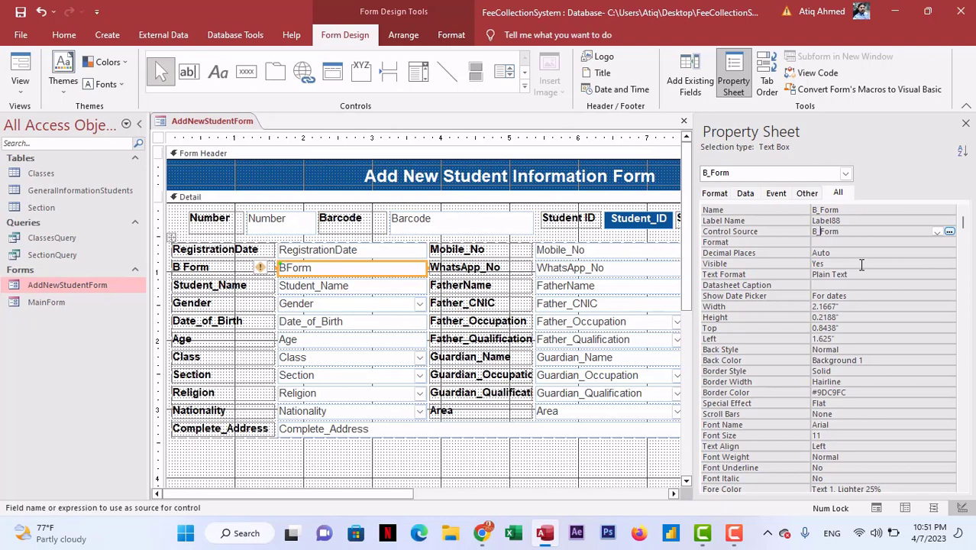
pyautogui.press('Return')
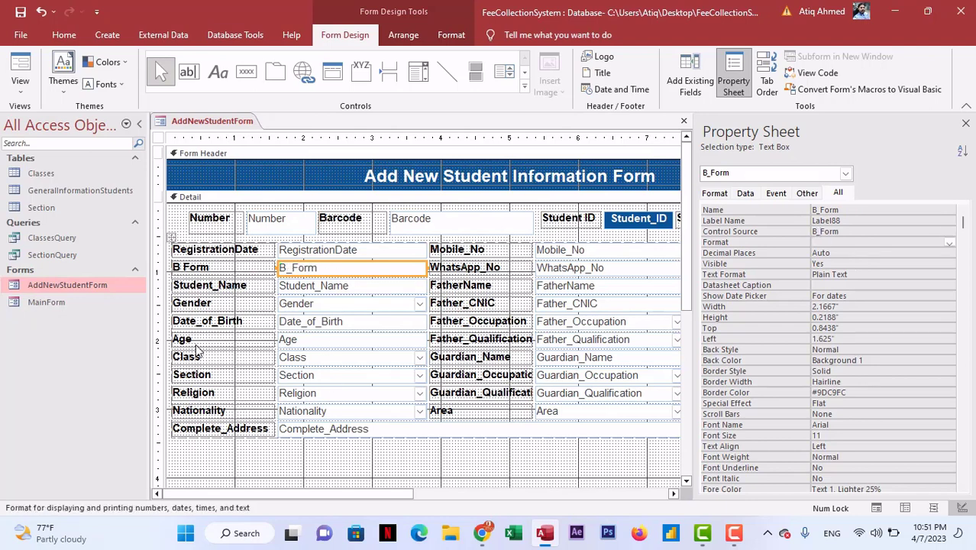
# - Change the caption of the Student_Name label to "Student Name", with a space instead of the underscore
pyautogui.click(223, 288)
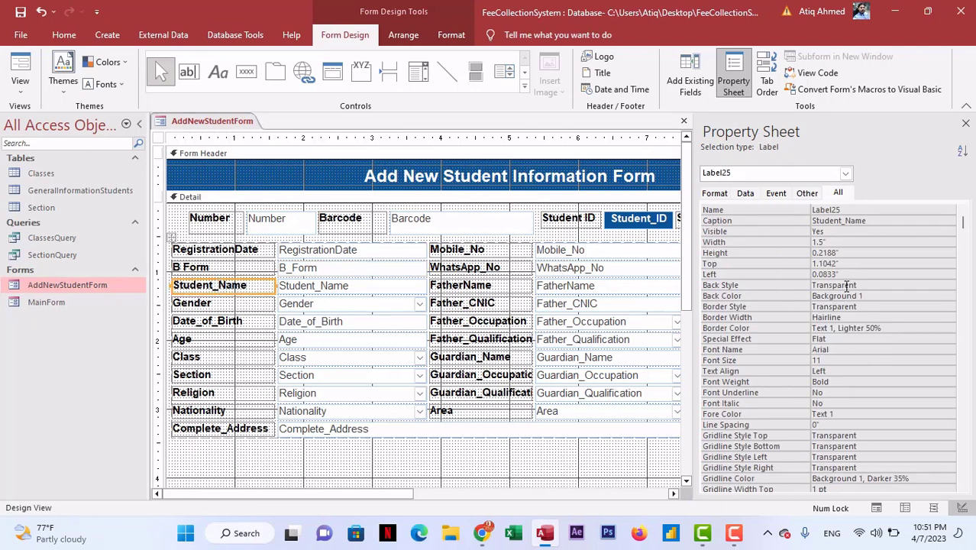
pyautogui.click(846, 220)
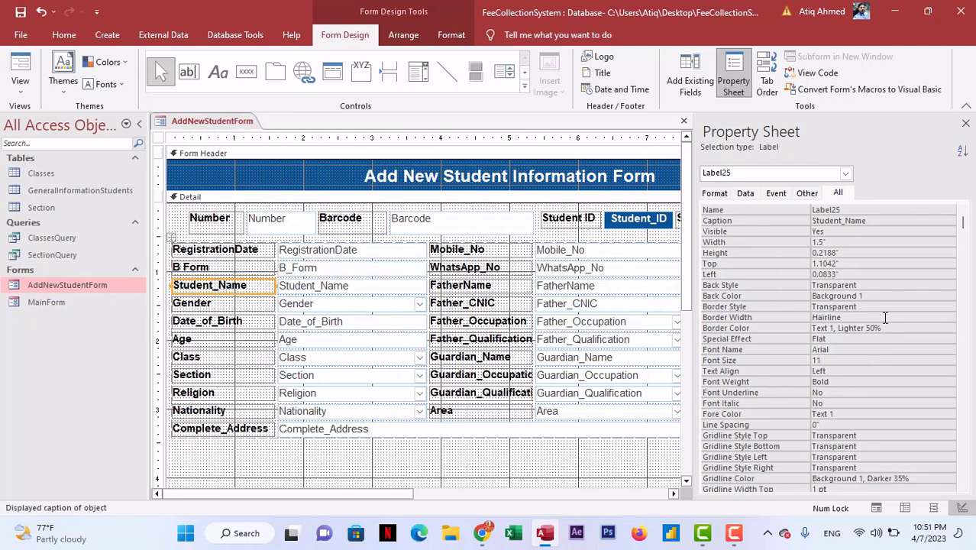
pyautogui.press('Return')
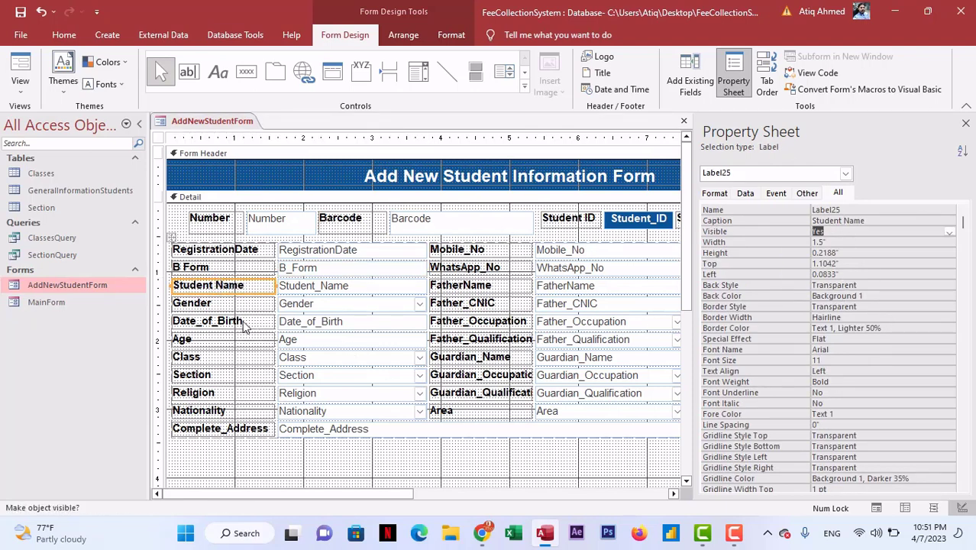
# - Change the caption of the Date_of_Birth label to "Date of Birth", with spaces instead of underscores
pyautogui.click(245, 324)
pyautogui.click(847, 220)
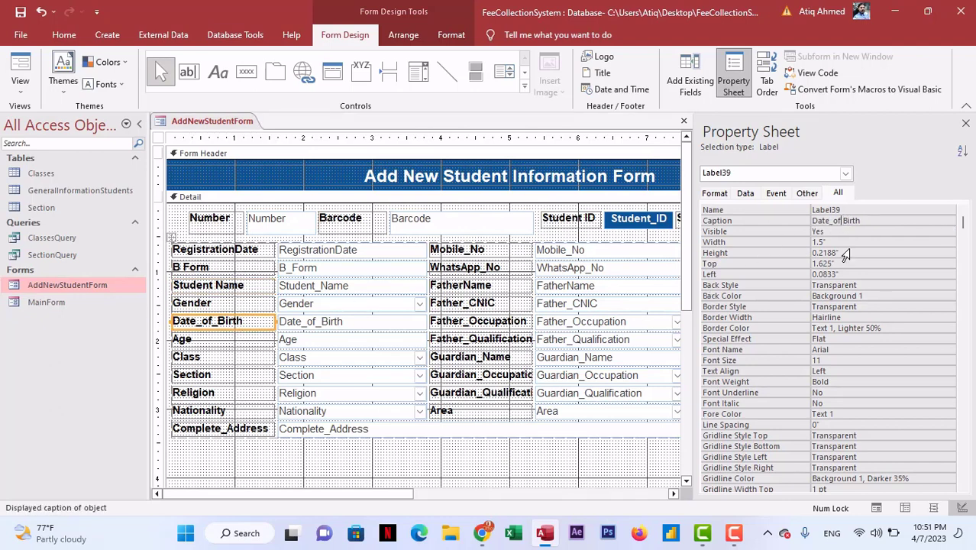
pyautogui.press('Left')
pyautogui.press('BackSpace')
pyautogui.click(242, 429)
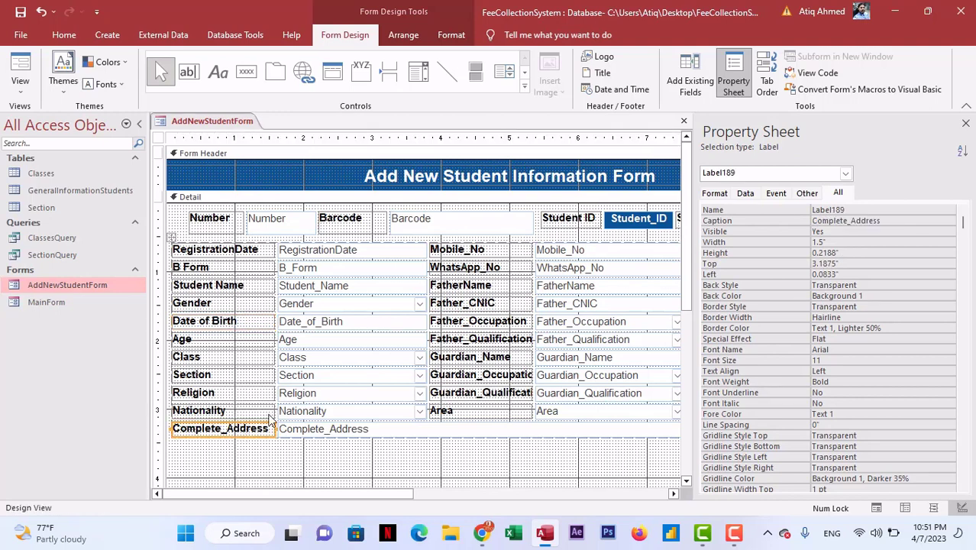
# - Change the captions of the Complete_Address and Mobile_No labels to "Complete Address" and "Mobile No"
pyautogui.click(851, 213)
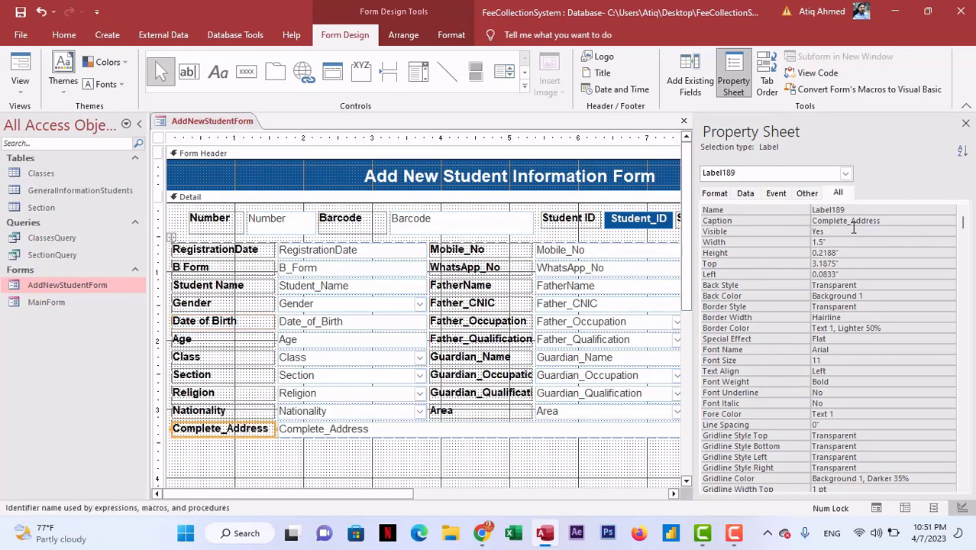
pyautogui.click(853, 230)
pyautogui.click(853, 221)
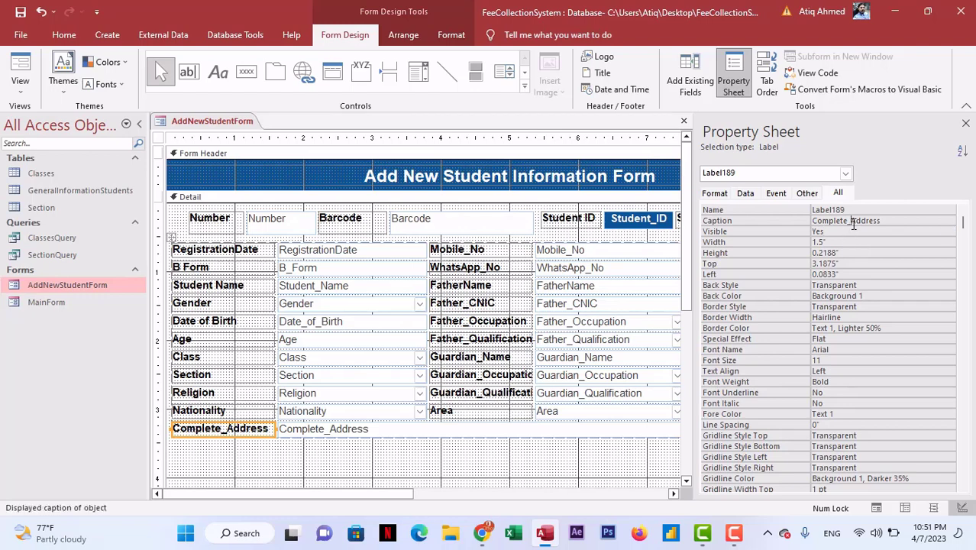
pyautogui.press('Return')
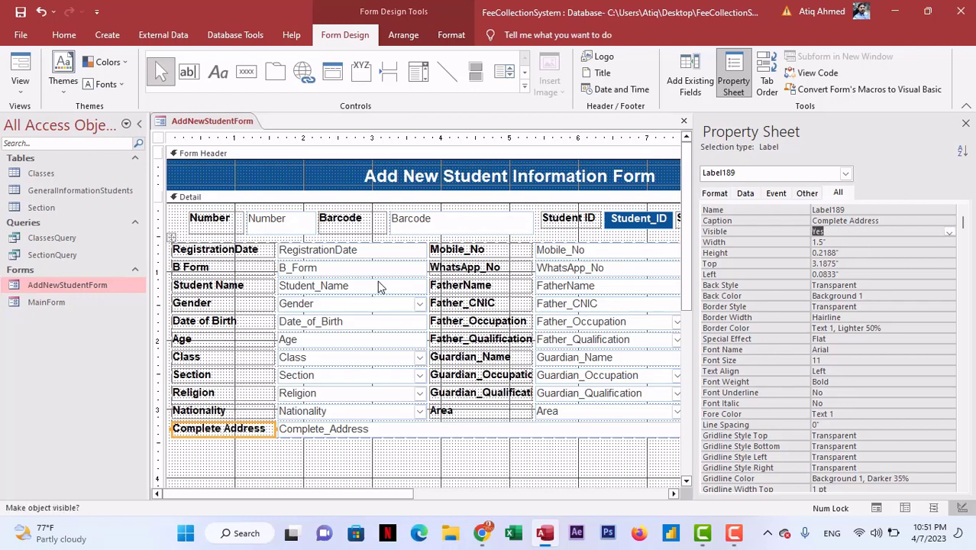
pyautogui.click(472, 252)
pyautogui.click(840, 221)
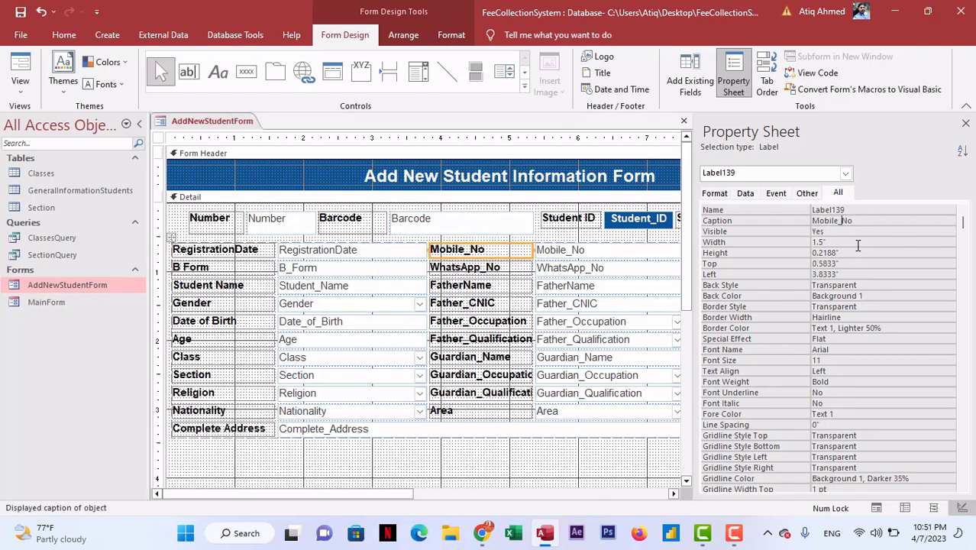
pyautogui.press('Return')
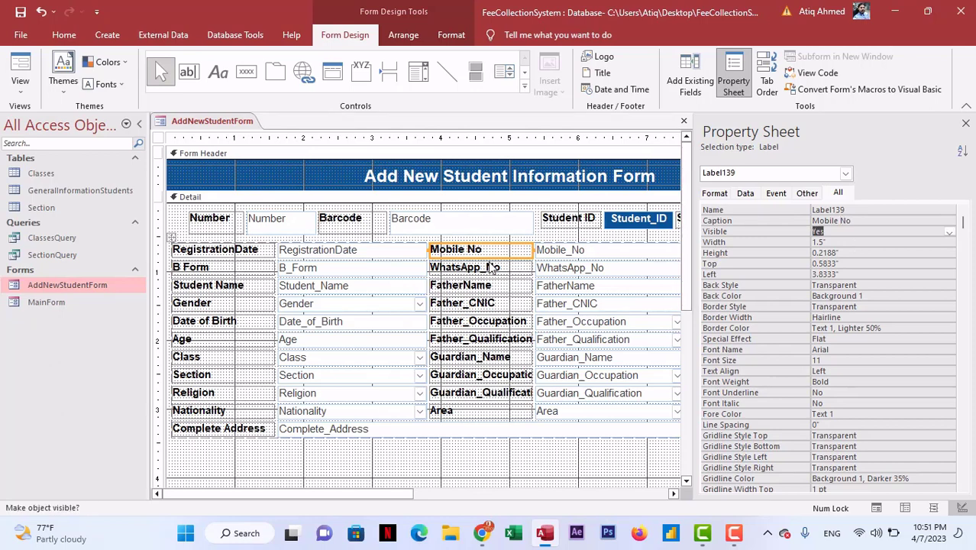
# - Change the captions of the WhatsApp_No and FatherName labels to "WhatsApp No" and "Father Name"
pyautogui.click(489, 264)
pyautogui.click(854, 222)
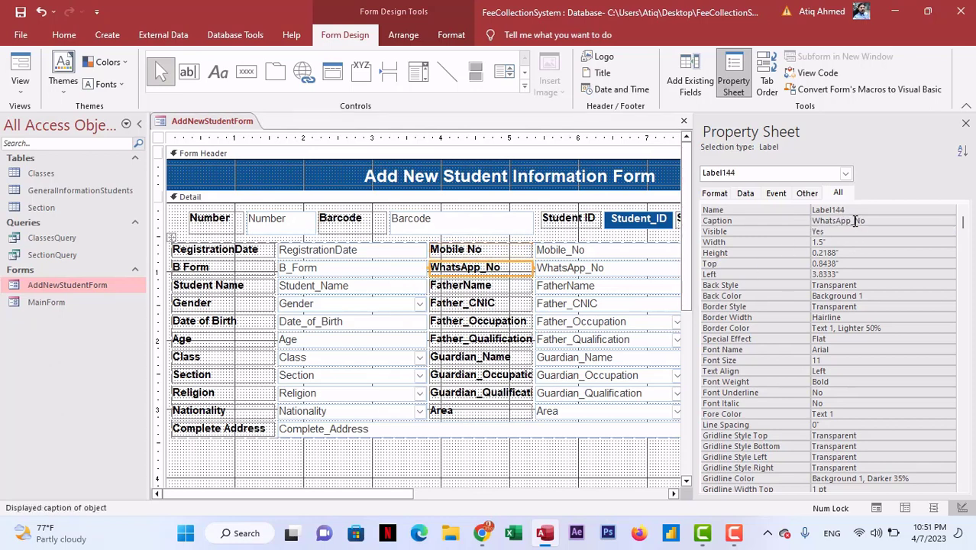
pyautogui.press('BackSpace')
pyautogui.press('Return')
pyautogui.click(482, 290)
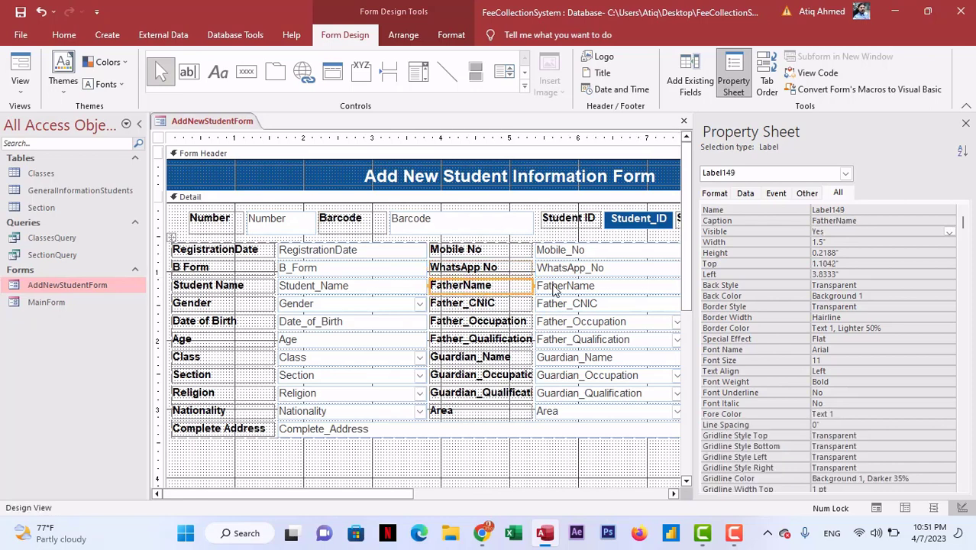
pyautogui.click(835, 221)
# - Change the captions of the Father_CNIC and Father_Occupation labels to "Father CNIC" and "Father Occupation"
pyautogui.click(496, 303)
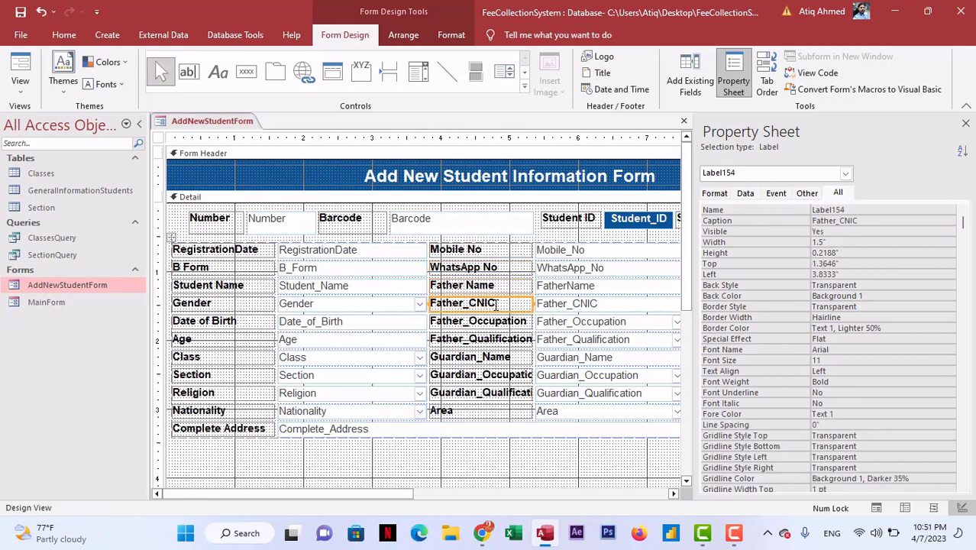
pyautogui.click(838, 220)
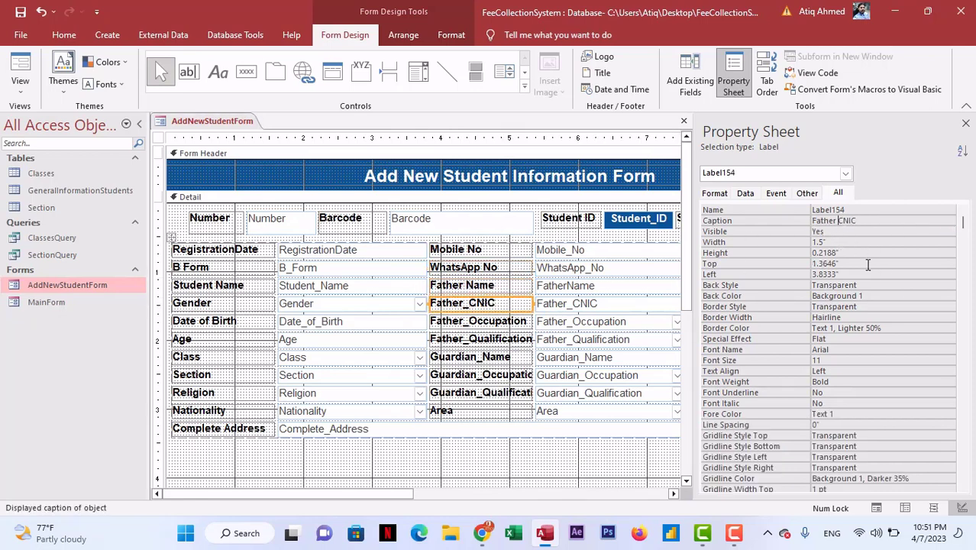
pyautogui.press('Return')
pyautogui.click(481, 321)
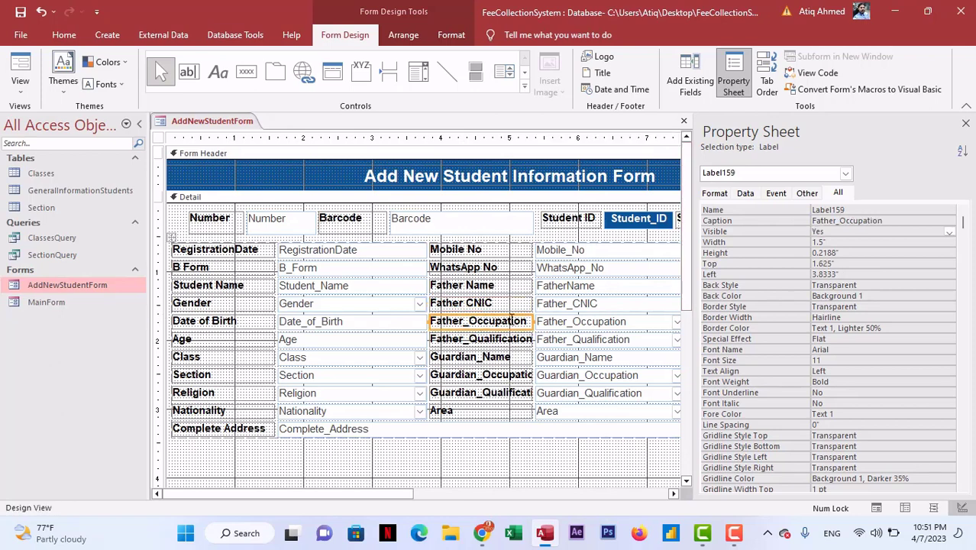
pyautogui.click(841, 221)
pyautogui.press('BackSpace')
pyautogui.press('Return')
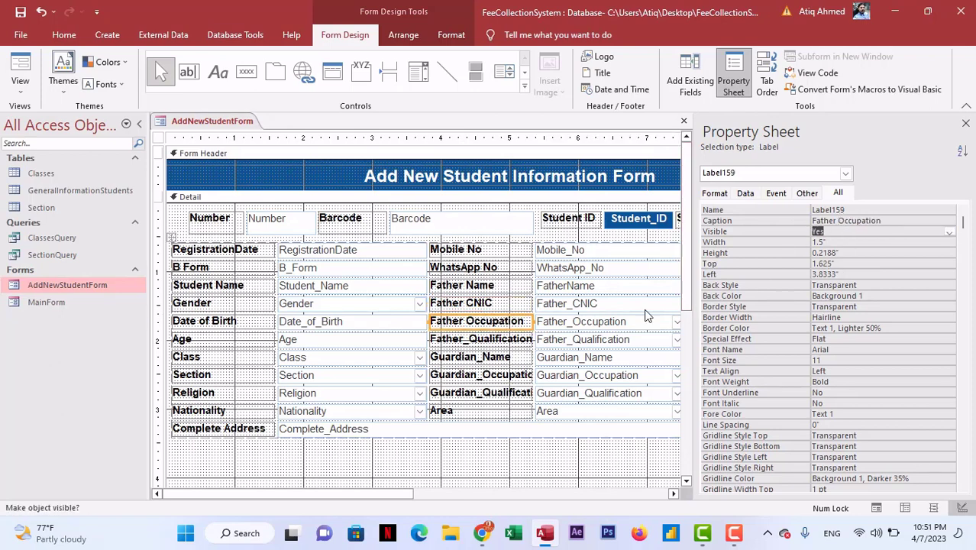
# - Change the captions of the Father_Qualification and Guardian_Name labels to "Father Qualification" and "Guardian Name"
pyautogui.click(472, 343)
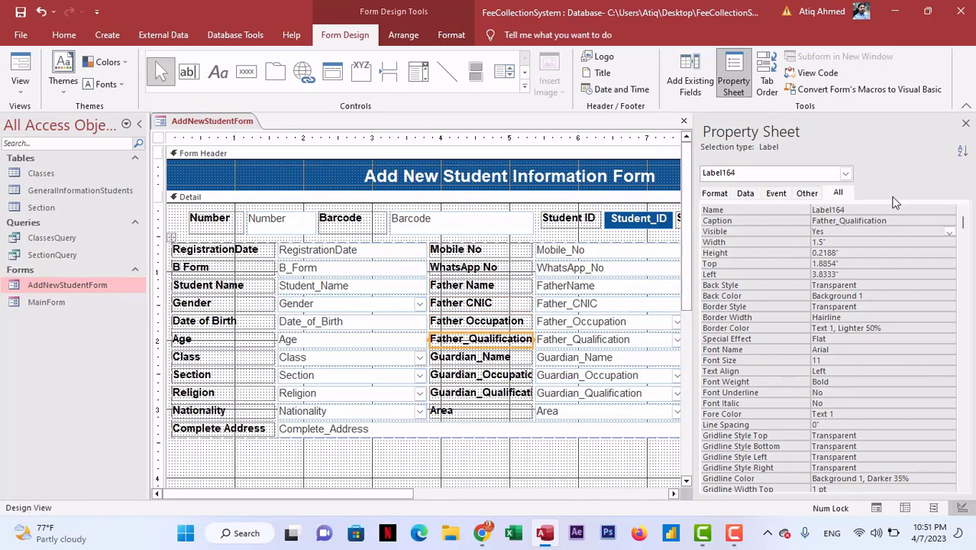
pyautogui.click(841, 221)
pyautogui.press('BackSpace')
pyautogui.press('Return')
pyautogui.click(501, 362)
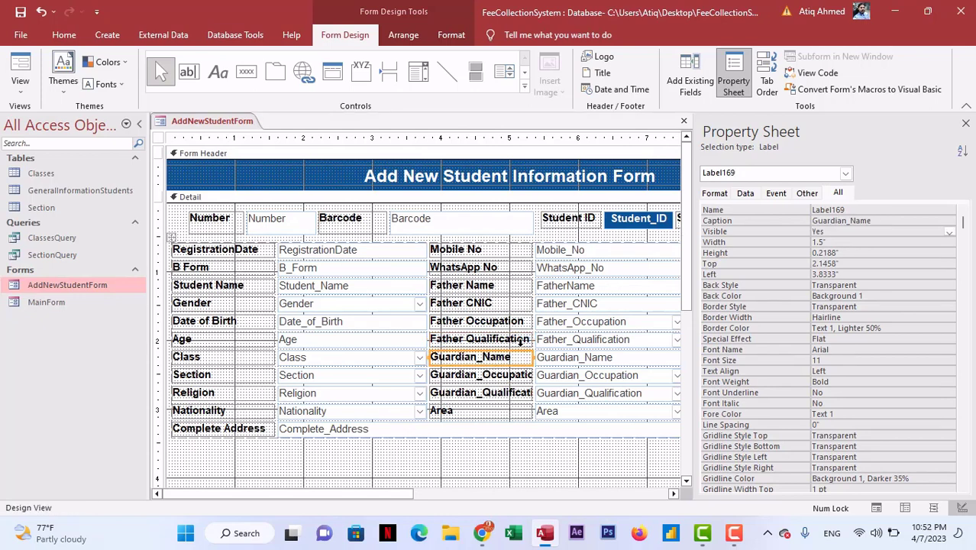
pyautogui.click(848, 221)
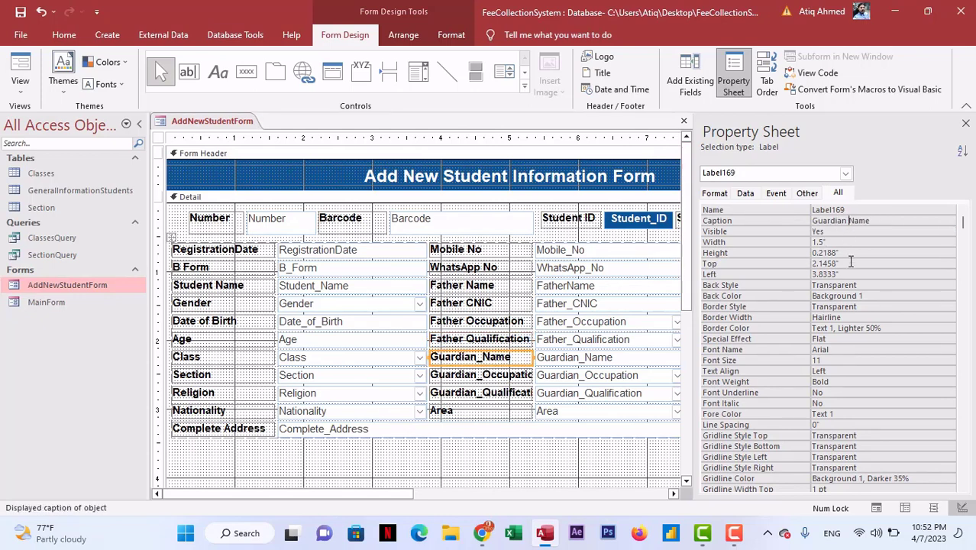
pyautogui.press('Return')
# - Change the captions of the Guardian_Occupation and Guardian_Qualification labels to "Guardian Occupation" and "Guardian Qualification"
pyautogui.click(493, 381)
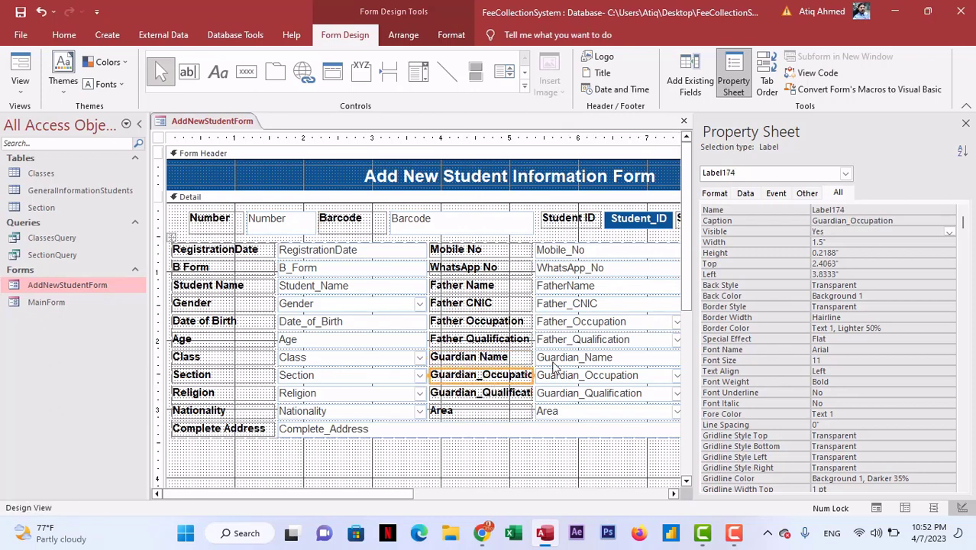
pyautogui.click(853, 220)
pyautogui.press('BackSpace')
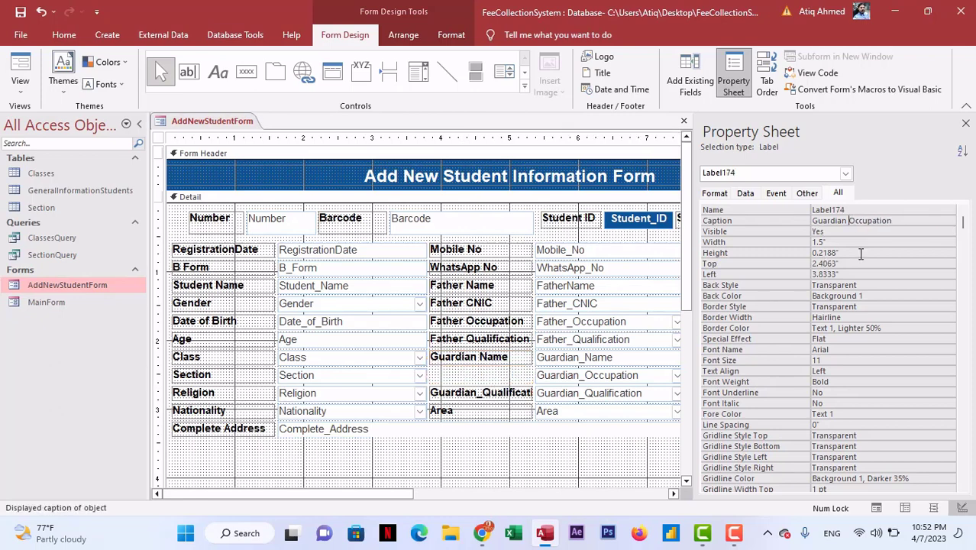
pyautogui.press('Return')
pyautogui.click(500, 394)
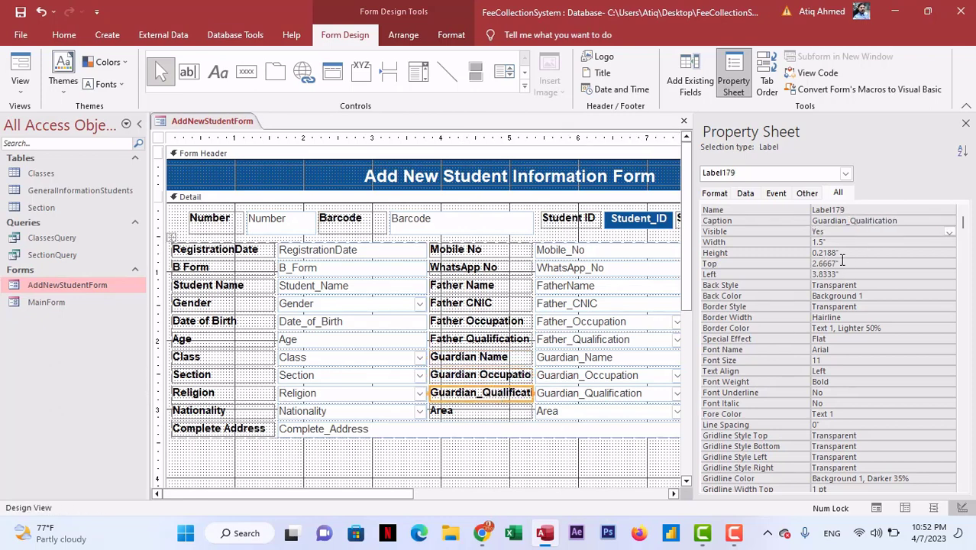
pyautogui.click(853, 221)
pyautogui.press('BackSpace')
pyautogui.press('Return')
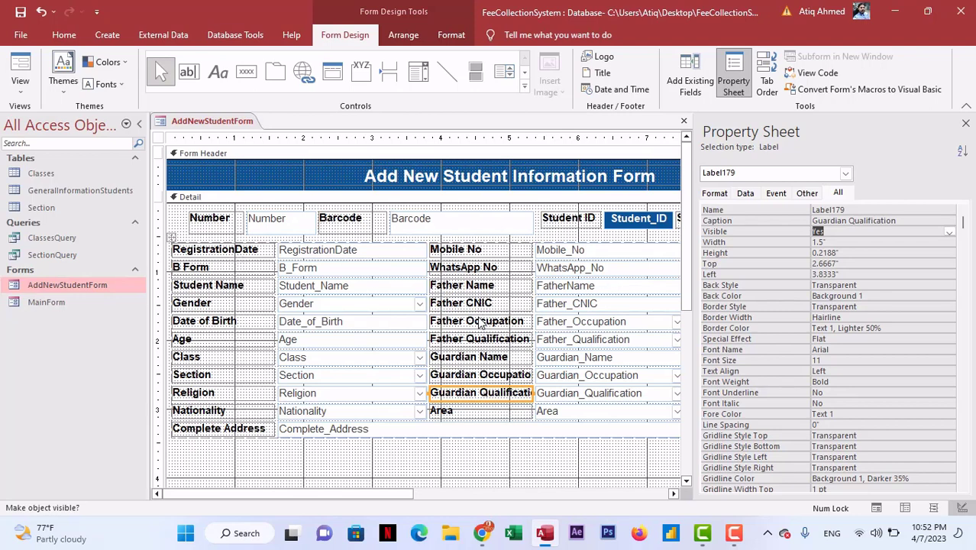
# - Widen all labels in the second label column, from Mobile No to Area, together to about 1.7083"
pyautogui.click(477, 254)
pyautogui.keyDown('shift'); pyautogui.click(481, 268); pyautogui.keyUp('shift')
pyautogui.keyDown('shift'); pyautogui.click(483, 286); pyautogui.keyUp('shift')
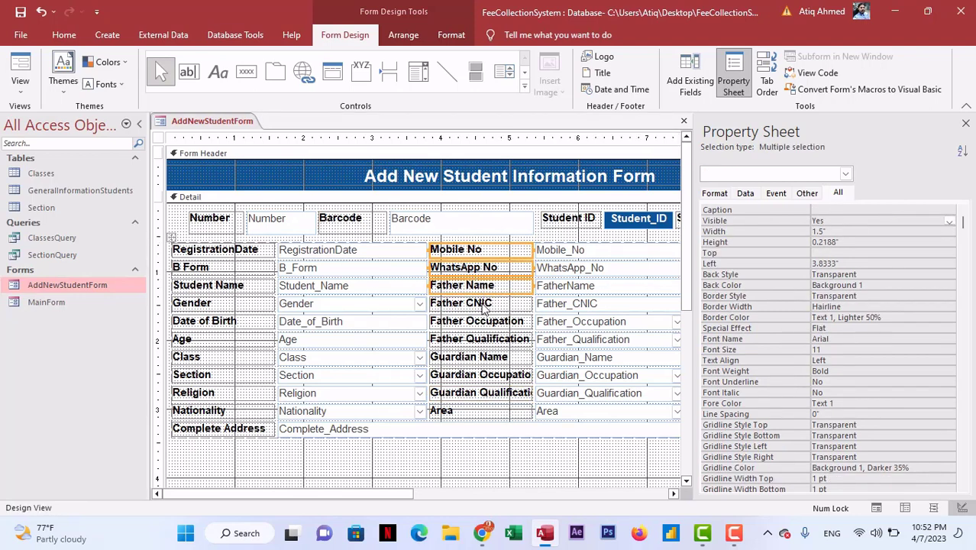
pyautogui.keyDown('shift'); pyautogui.click(485, 304); pyautogui.keyUp('shift')
pyautogui.keyDown('shift'); pyautogui.click(487, 322); pyautogui.keyUp('shift')
pyautogui.keyDown('shift'); pyautogui.click(488, 340); pyautogui.keyUp('shift')
pyautogui.keyDown('shift'); pyautogui.click(489, 359); pyautogui.keyUp('shift')
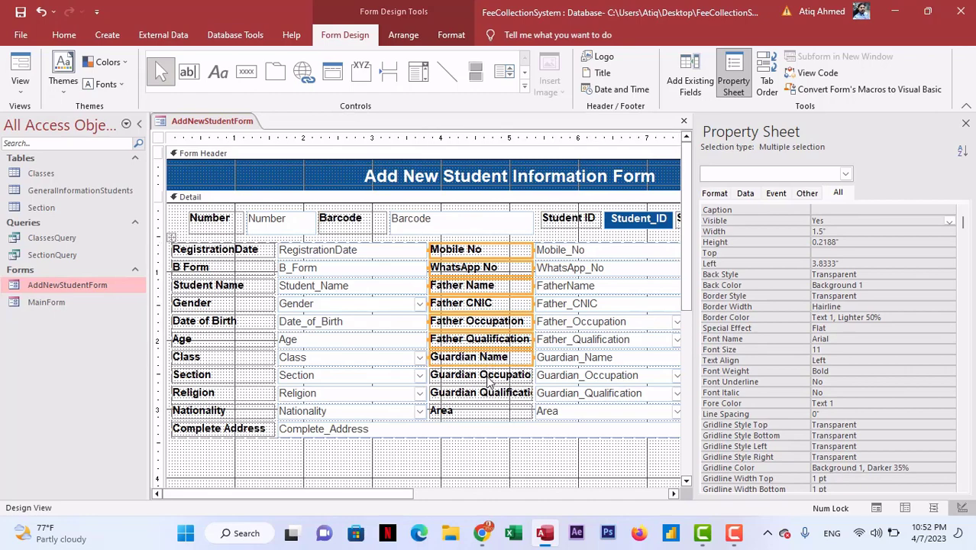
pyautogui.keyDown('shift'); pyautogui.click(490, 376); pyautogui.keyUp('shift')
pyautogui.keyDown('shift'); pyautogui.click(492, 394); pyautogui.keyUp('shift')
pyautogui.keyDown('shift'); pyautogui.click(494, 412); pyautogui.keyUp('shift')
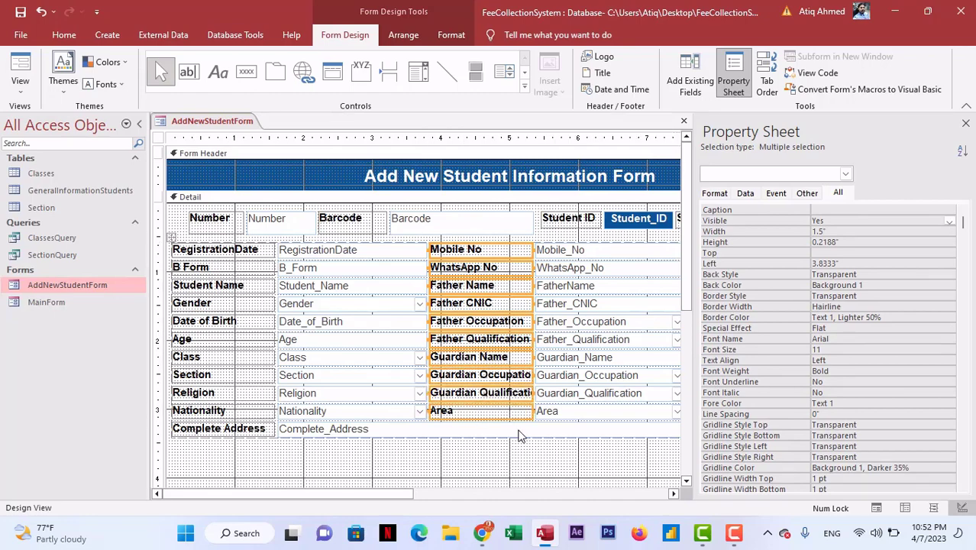
pyautogui.hotkey('shift', 'Right')
pyautogui.hotkey('shift', 'Right')
pyautogui.hotkey('shift', 'Right')
pyautogui.hotkey('shift', 'Right')
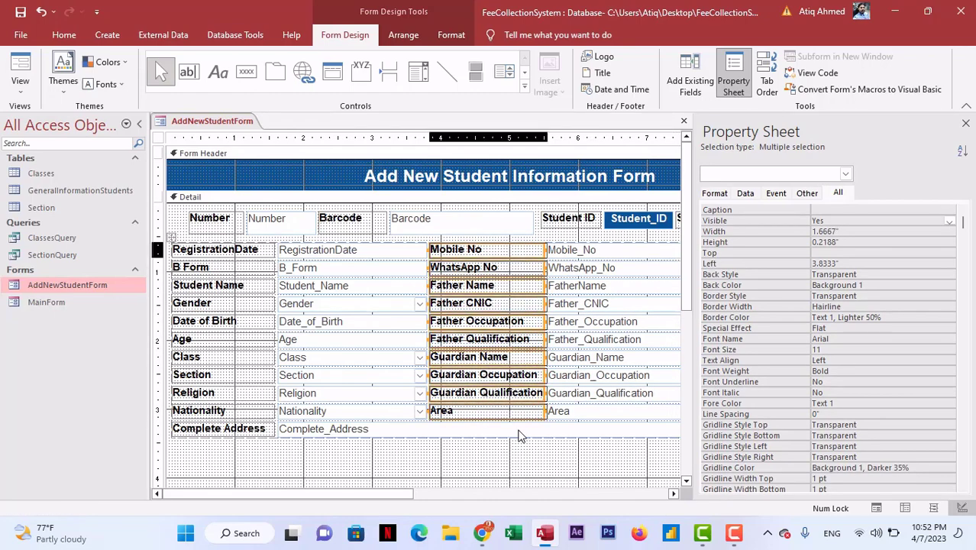
pyautogui.hotkey('shift', 'Right')
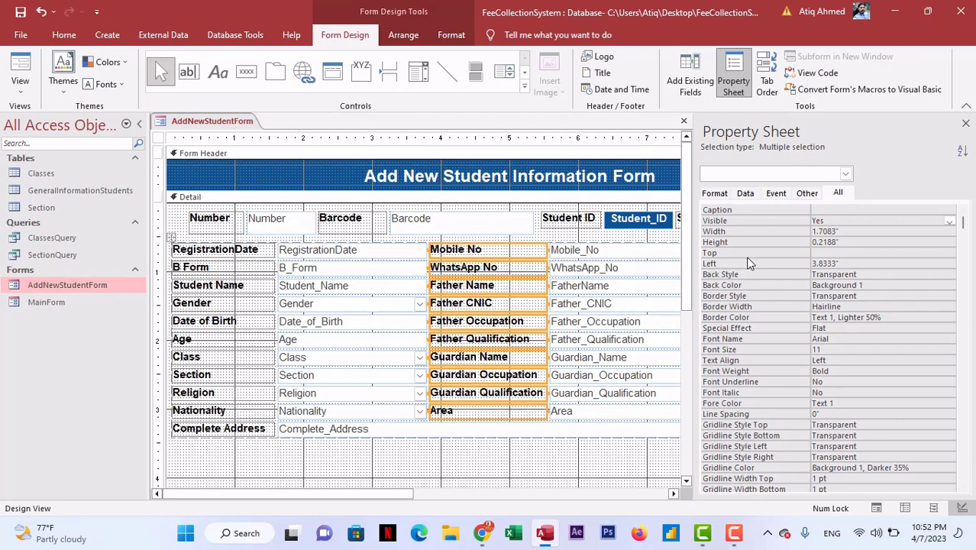
# - Set the width of all first-column labels, RegistrationDate to Complete Address, to 1.7076" so they match the second label column
pyautogui.click(825, 230)
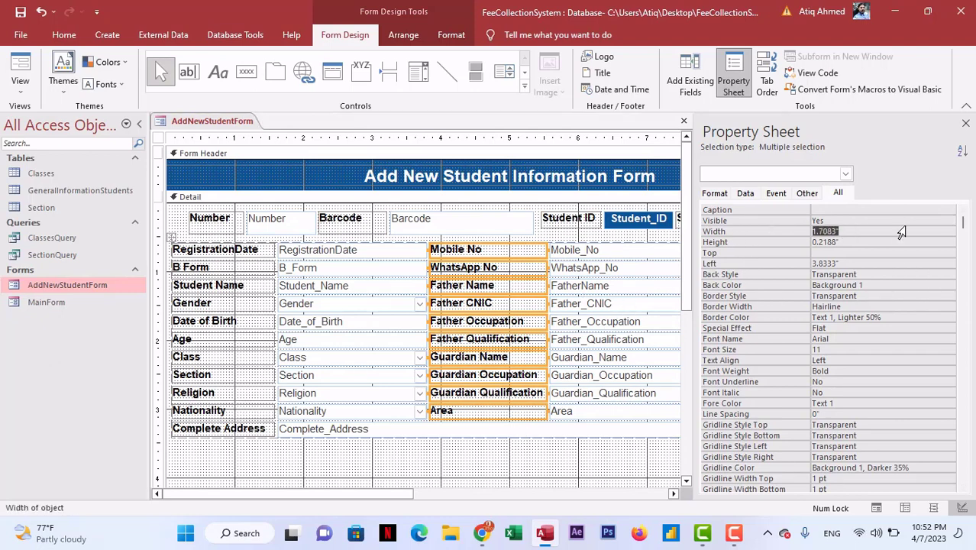
pyautogui.click(228, 252)
pyautogui.keyDown('shift'); pyautogui.click(227, 268); pyautogui.keyUp('shift')
pyautogui.keyDown('shift'); pyautogui.click(229, 287); pyautogui.keyUp('shift')
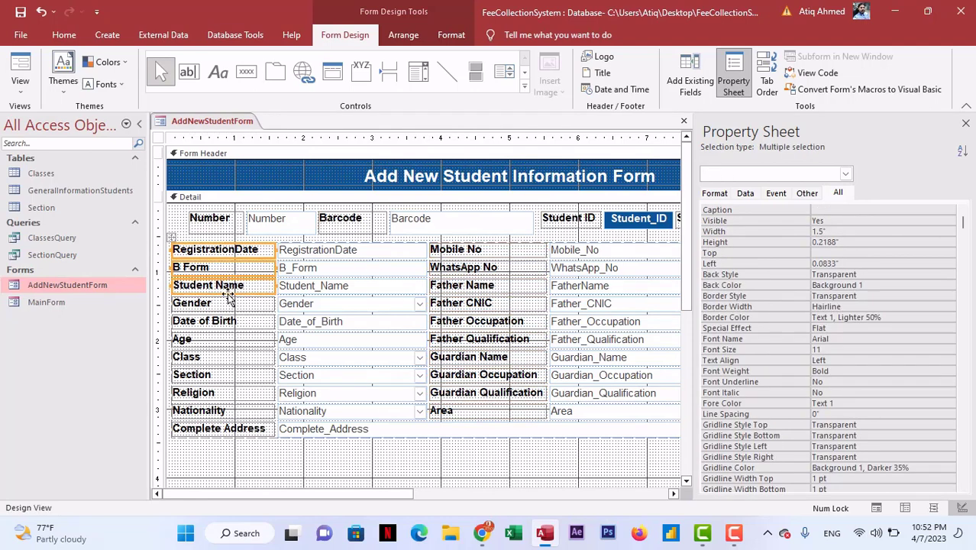
pyautogui.keyDown('shift'); pyautogui.click(228, 304); pyautogui.keyUp('shift')
pyautogui.keyDown('shift'); pyautogui.click(232, 325); pyautogui.keyUp('shift')
pyautogui.keyDown('shift'); pyautogui.click(229, 341); pyautogui.keyUp('shift')
pyautogui.keyDown('shift'); pyautogui.click(226, 359); pyautogui.keyUp('shift')
pyautogui.keyDown('shift'); pyautogui.click(221, 375); pyautogui.keyUp('shift')
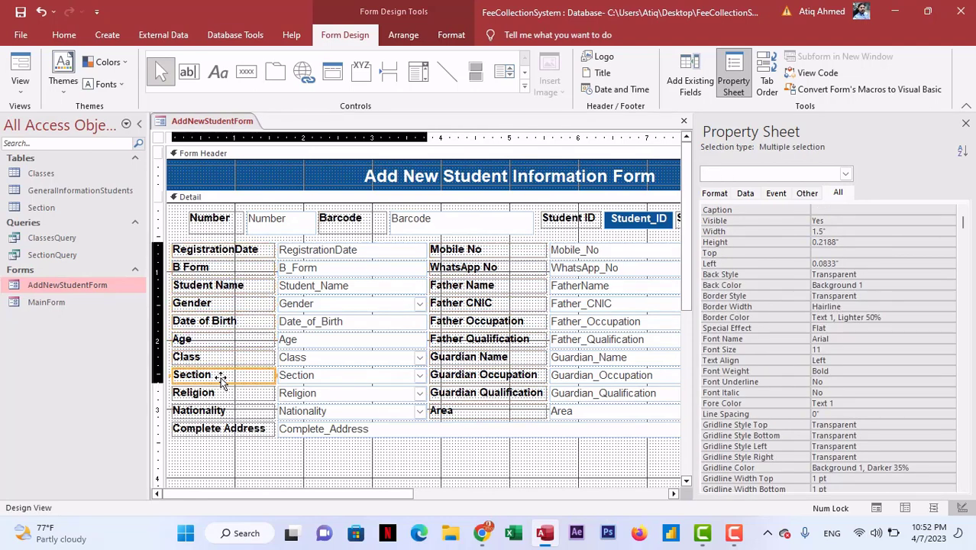
pyautogui.keyDown('shift'); pyautogui.click(220, 394); pyautogui.keyUp('shift')
pyautogui.keyDown('shift'); pyautogui.click(223, 410); pyautogui.keyUp('shift')
pyautogui.keyDown('shift'); pyautogui.click(247, 428); pyautogui.keyUp('shift')
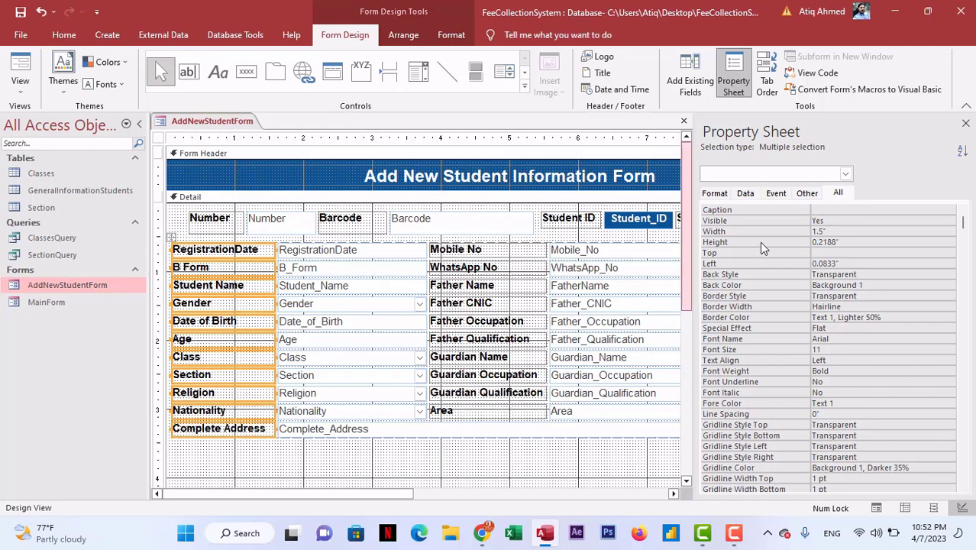
pyautogui.click(843, 231)
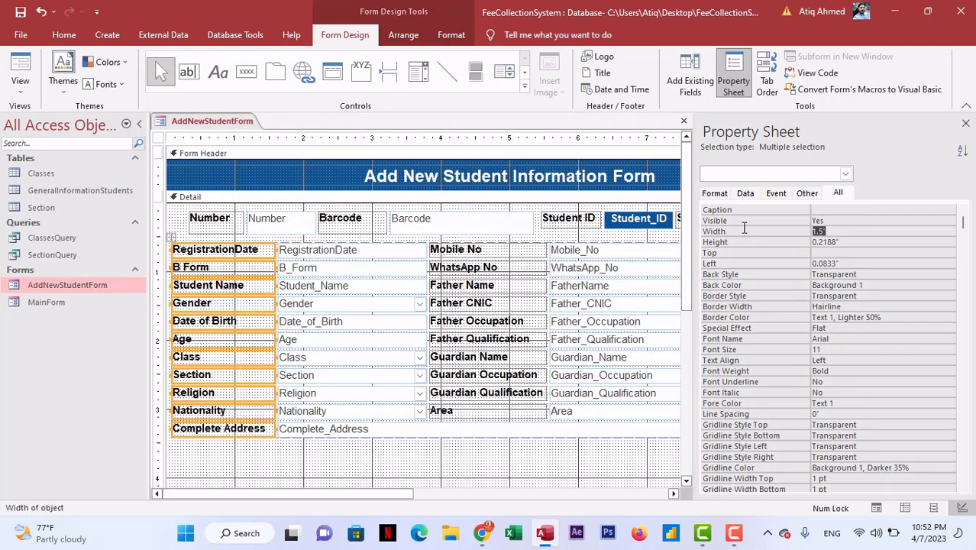
pyautogui.write('1.7076')
pyautogui.press('Return')
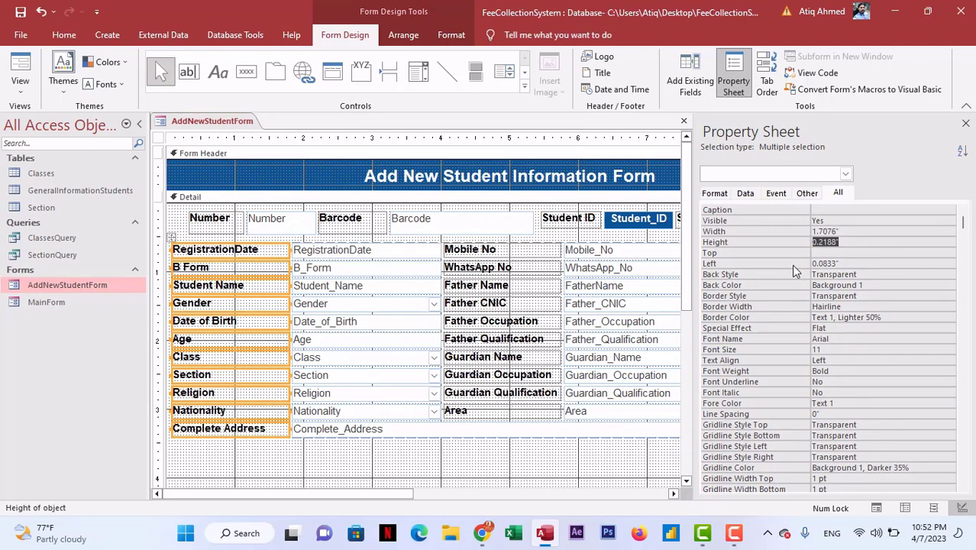
# - Close the property sheet, widen the form to about 10.4" and stretch the header title label to the form's full width
pyautogui.click(965, 123)
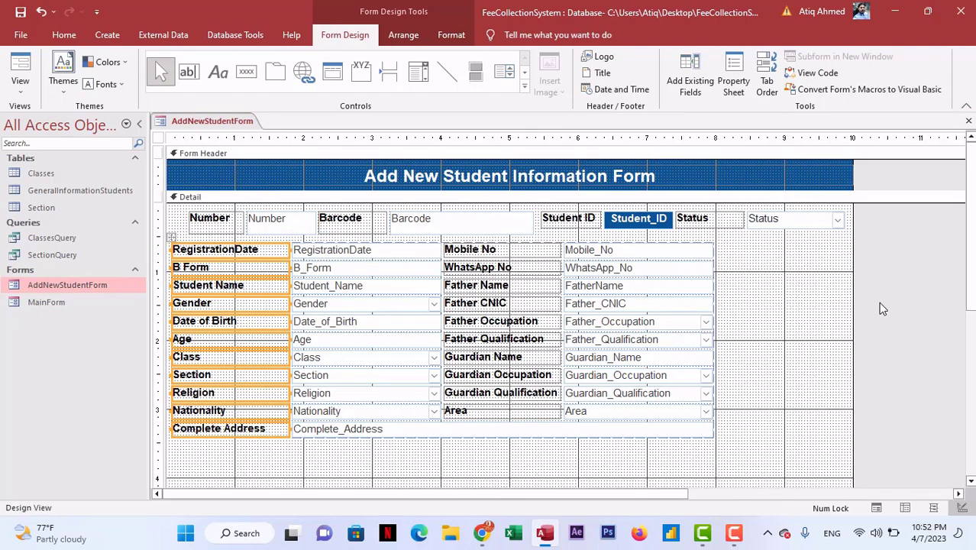
pyautogui.moveTo(852, 287); pyautogui.dragTo(881, 286)
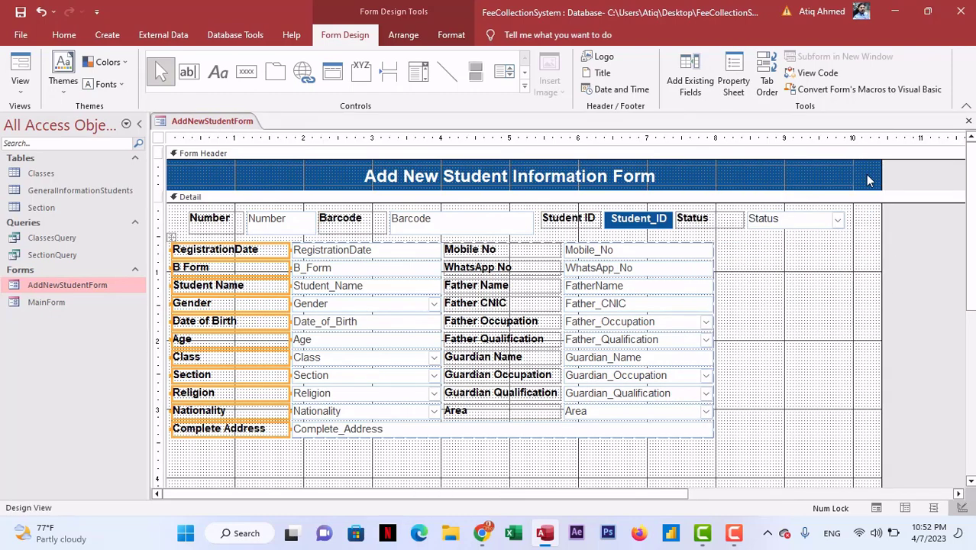
pyautogui.moveTo(871, 172)
pyautogui.mouseDown()
pyautogui.moveTo(805, 174)
pyautogui.moveTo(883, 173)
pyautogui.mouseUp()
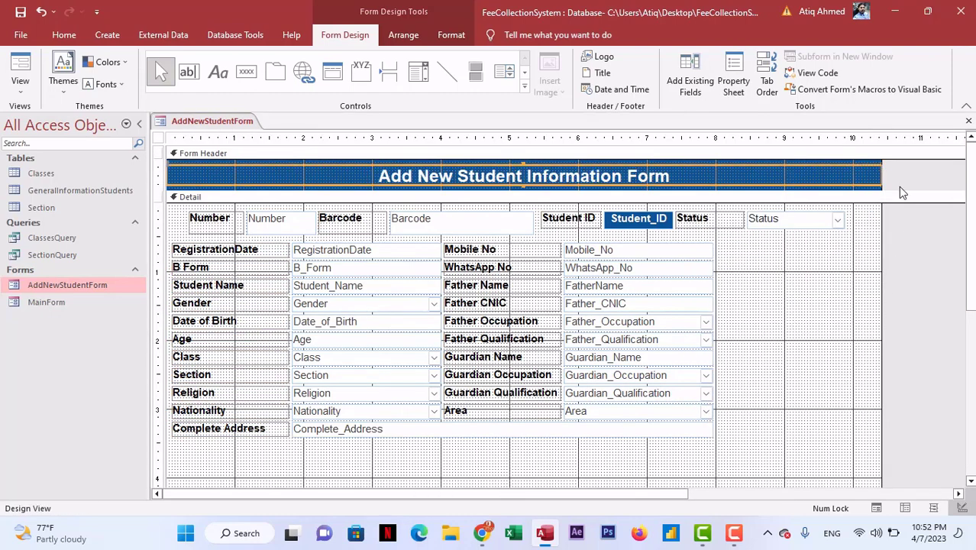
pyautogui.click(858, 325)
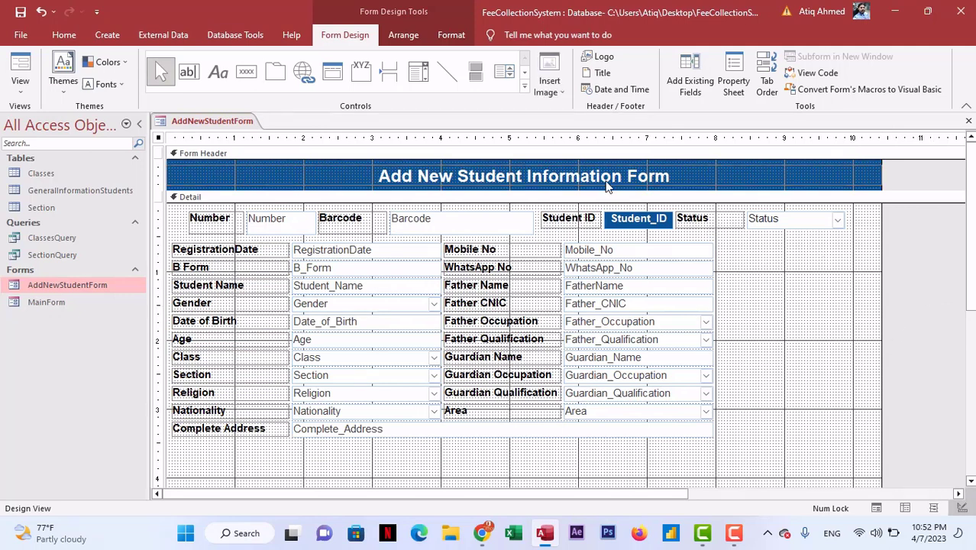
# - Draw an Image control in the empty Detail area beside the Mobile No to Guardian Occupation fields, below Status
pyautogui.click(525, 88)
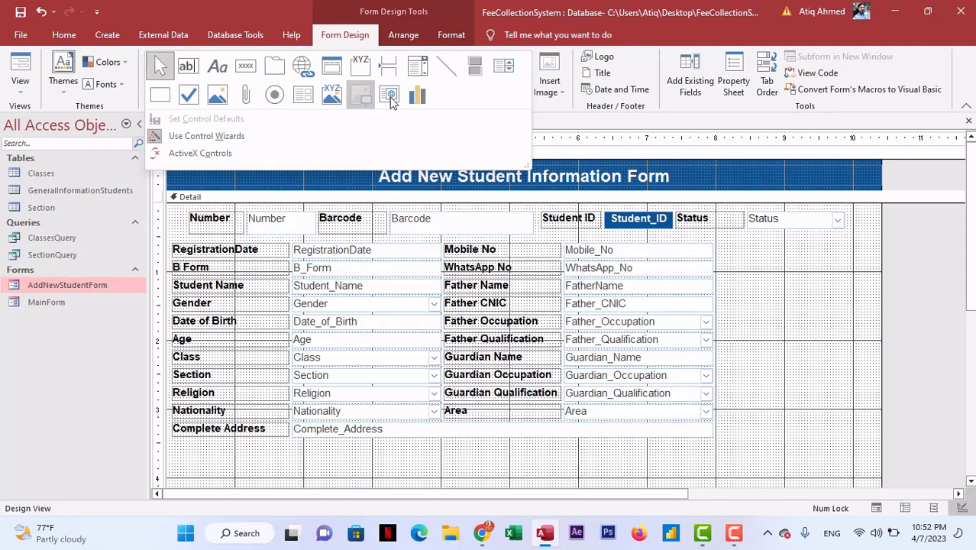
pyautogui.click(362, 98)
pyautogui.moveTo(724, 242); pyautogui.dragTo(875, 385)
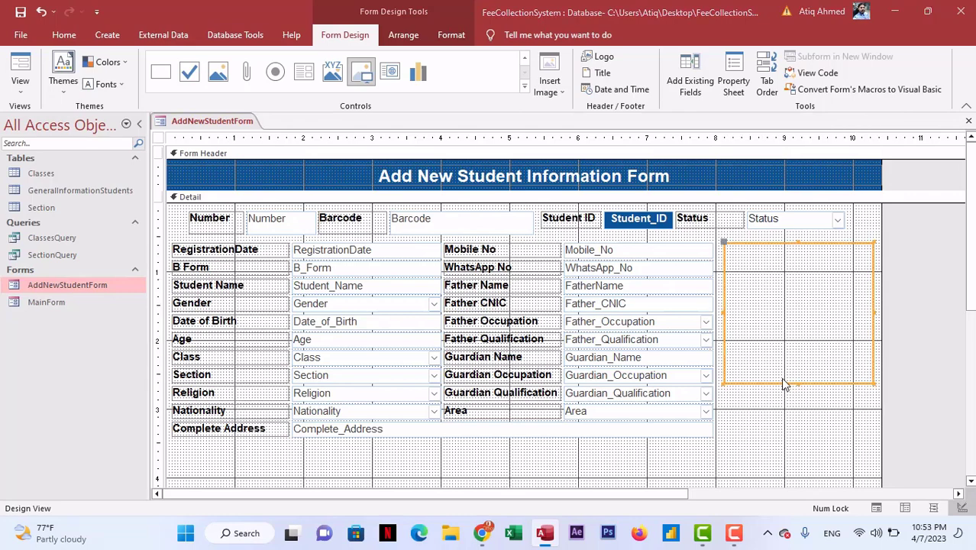
# - Shift the image control slightly closer to the field column, and close AddNewStudentForm with its design changes saved
pyautogui.click(452, 324)
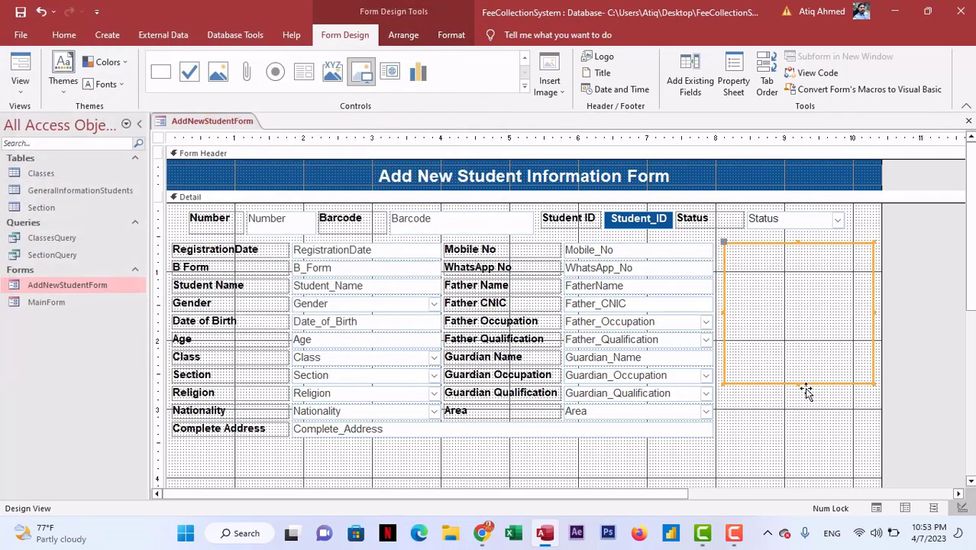
pyautogui.click(770, 247)
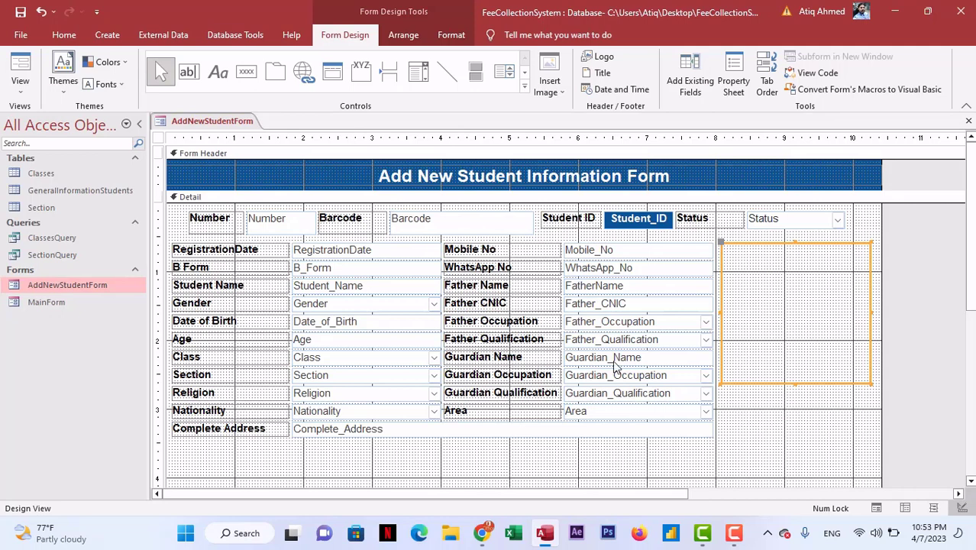
pyautogui.click(968, 120)
pyautogui.click(434, 304)
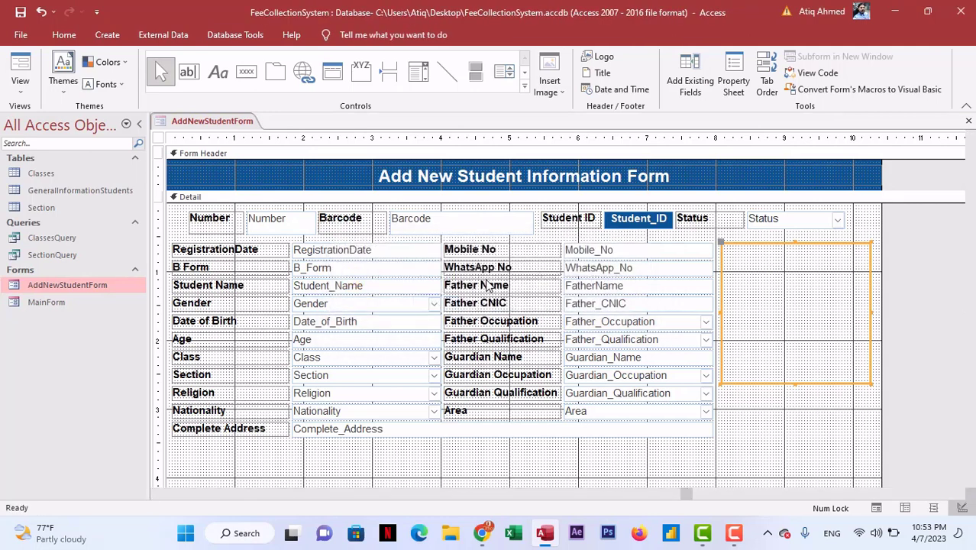
# - Open the GeneralInformationStudents table in Design View and add a PicturePath field of type Short Text after Complete_Address
pyautogui.rightClick(93, 286)
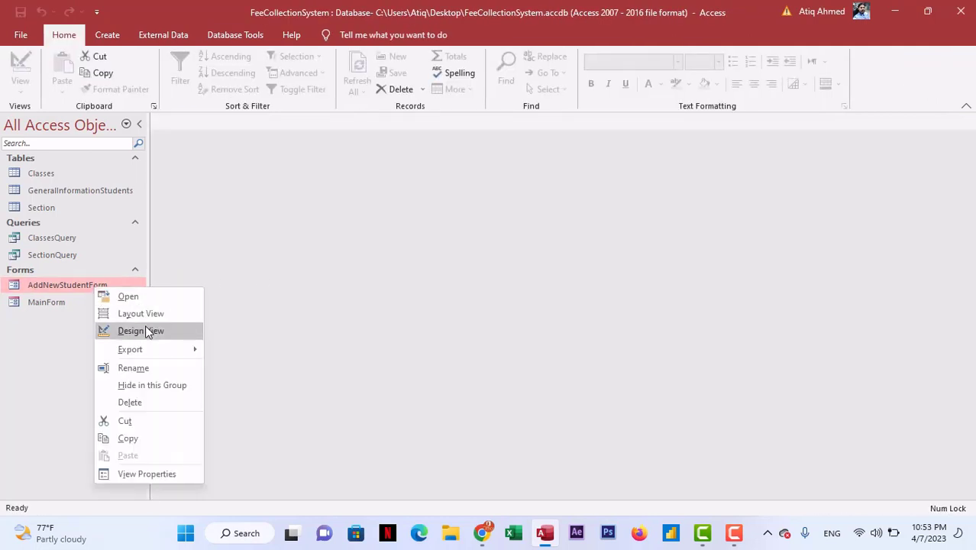
pyautogui.rightClick(65, 190)
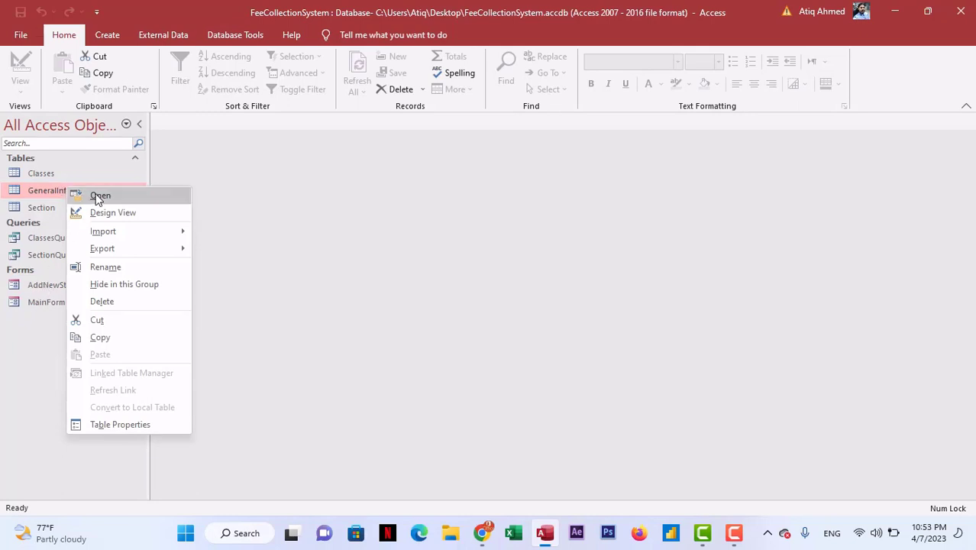
pyautogui.click(119, 210)
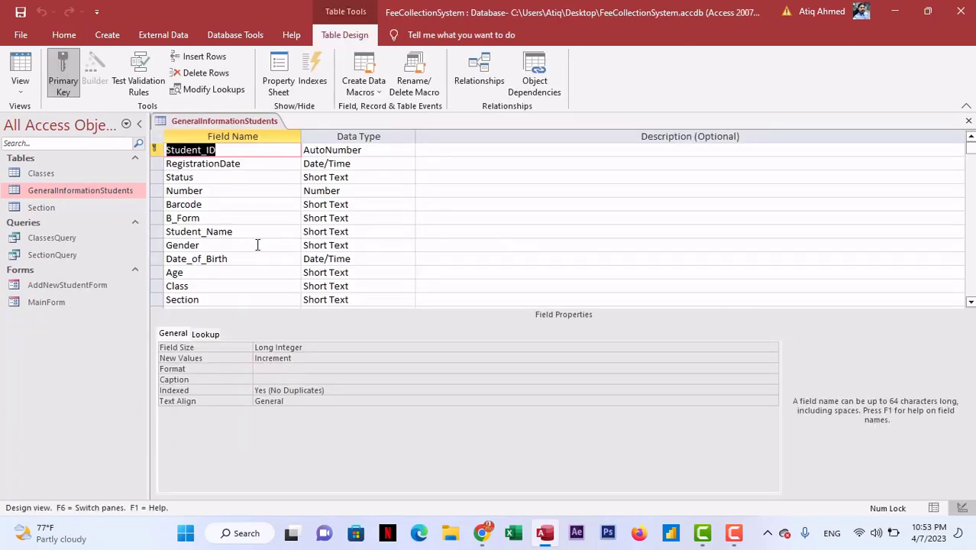
pyautogui.scroll(-6, 258, 244)
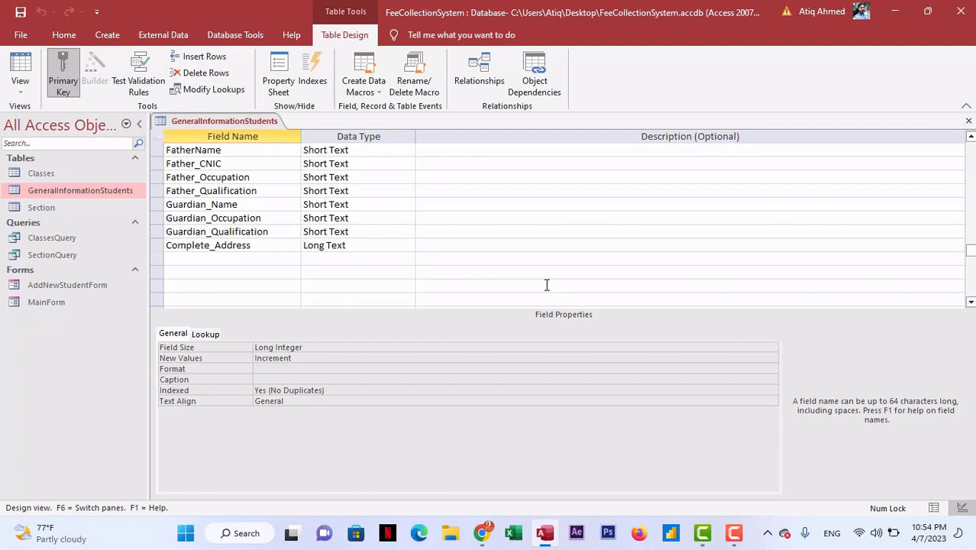
pyautogui.click(267, 259)
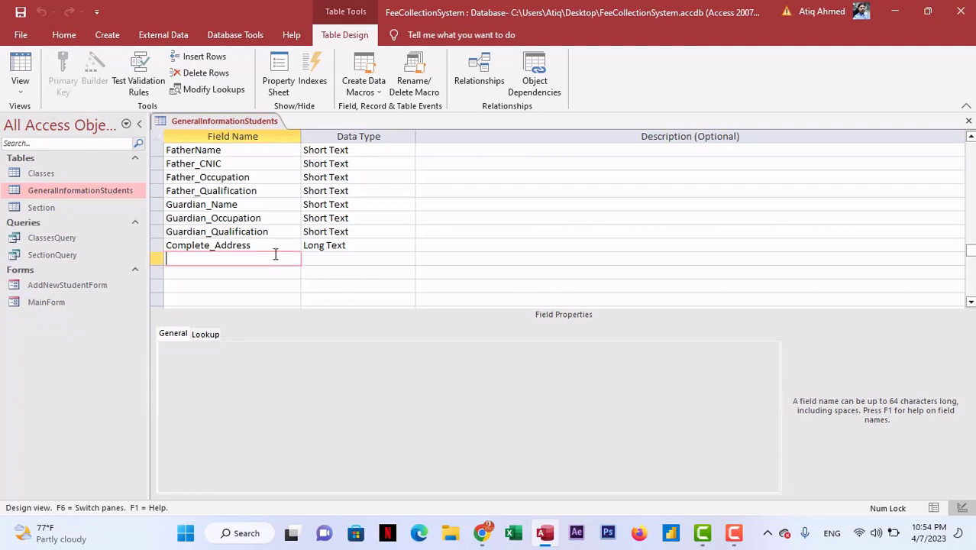
pyautogui.write('PicturePath')
pyautogui.press('Tab')
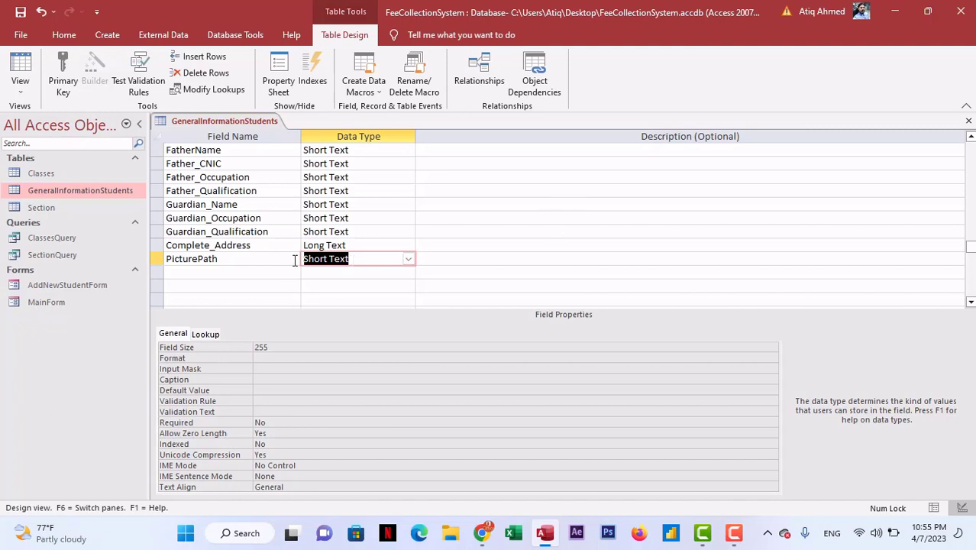
# - Review the data types available for the PicturePath field, keeping Short Text
pyautogui.click(408, 259)
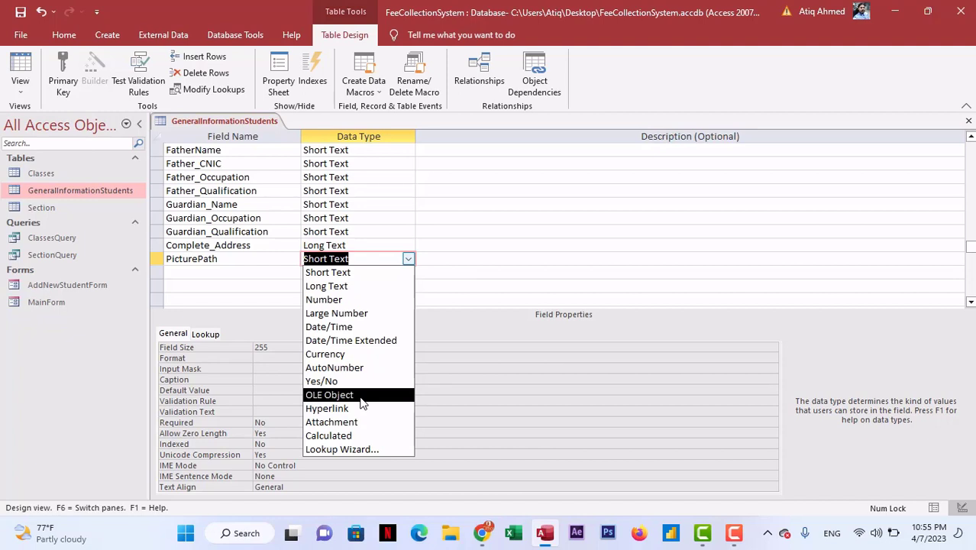
pyautogui.click(359, 204)
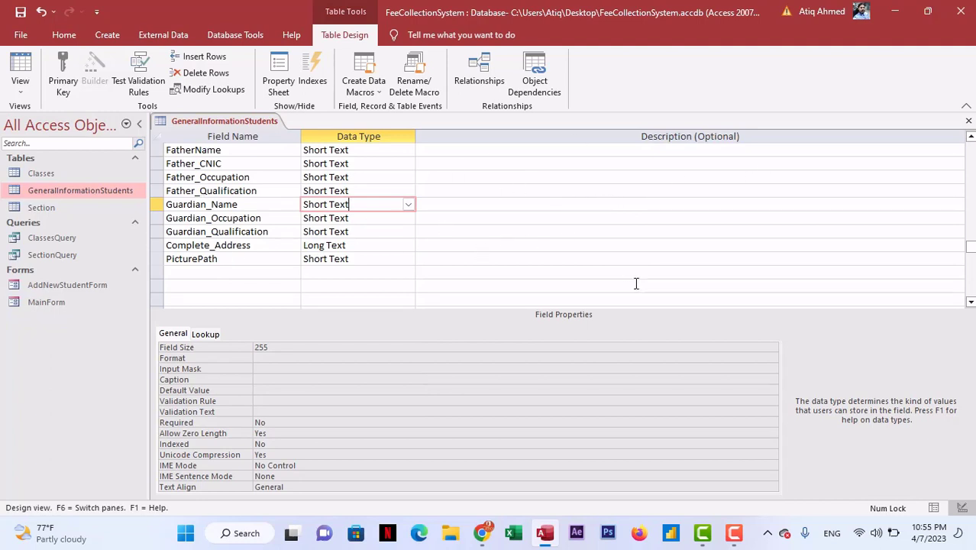
pyautogui.click(371, 259)
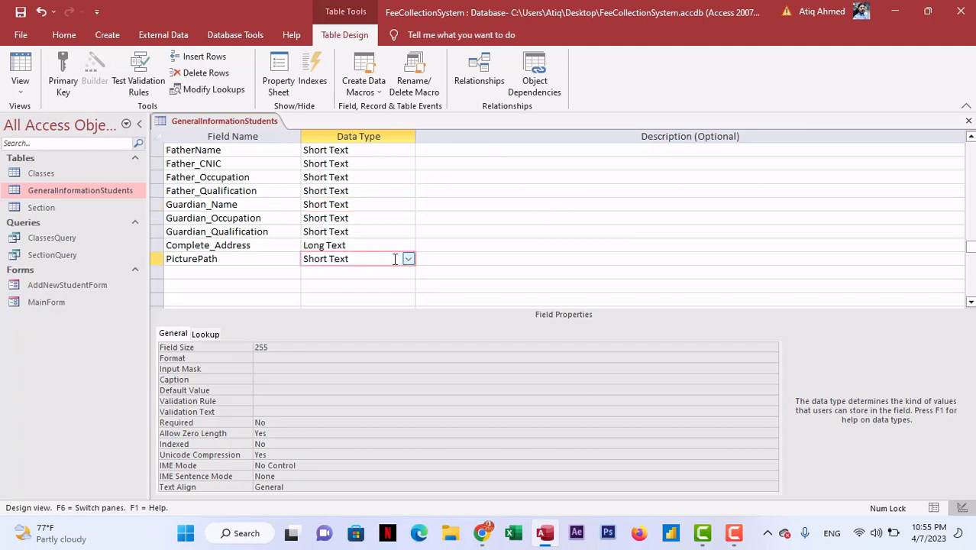
pyautogui.click(409, 259)
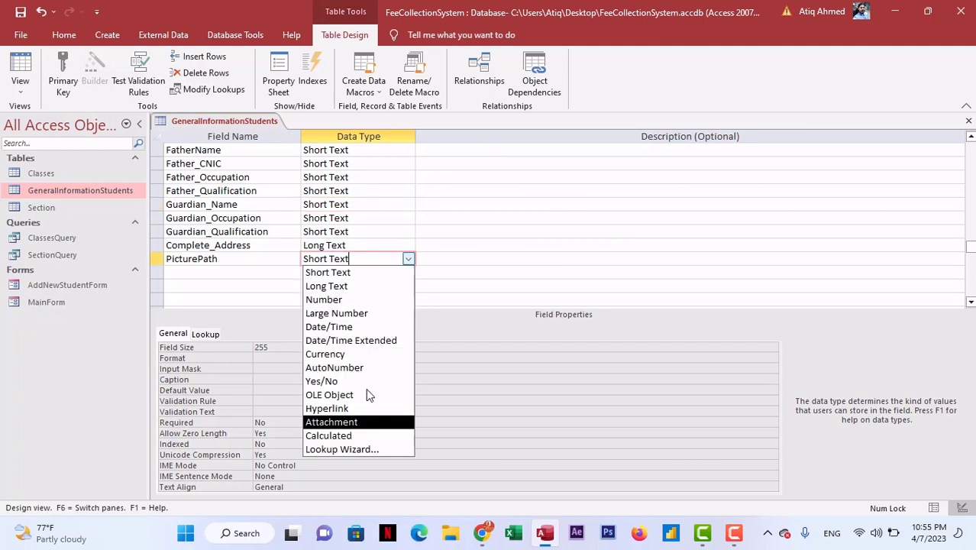
pyautogui.click(359, 216)
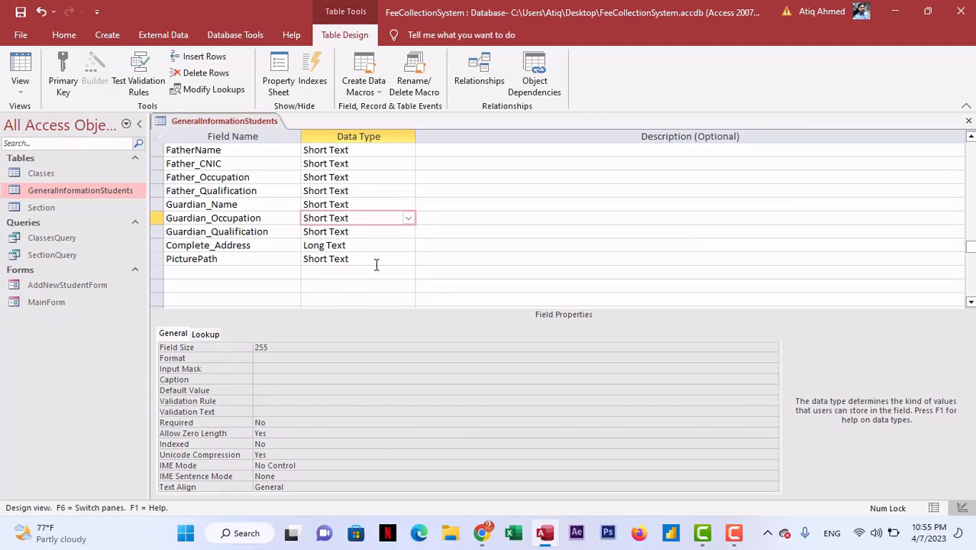
# - Close the GeneralInformationStudents table with its design changes saved and reopen AddNewStudentForm in Design View
pyautogui.click(968, 120)
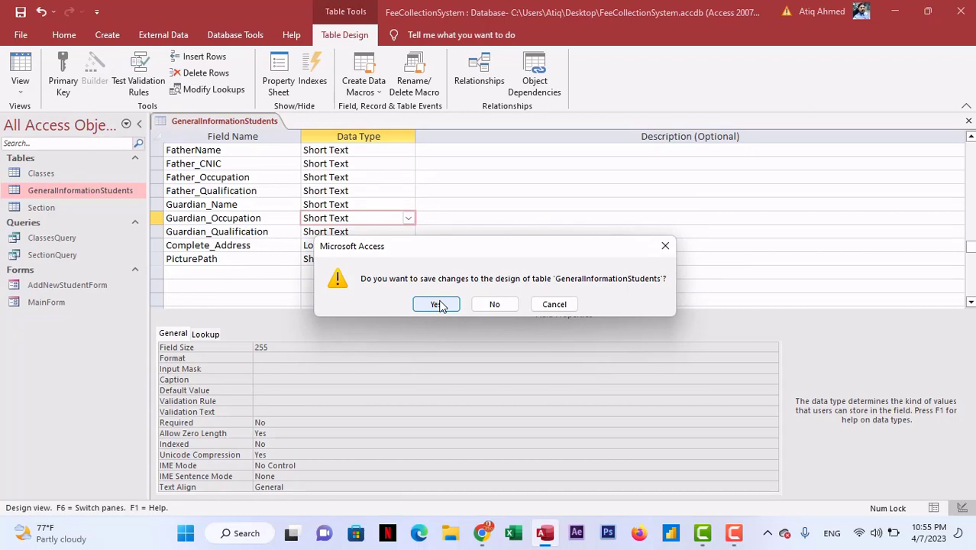
pyautogui.click(437, 304)
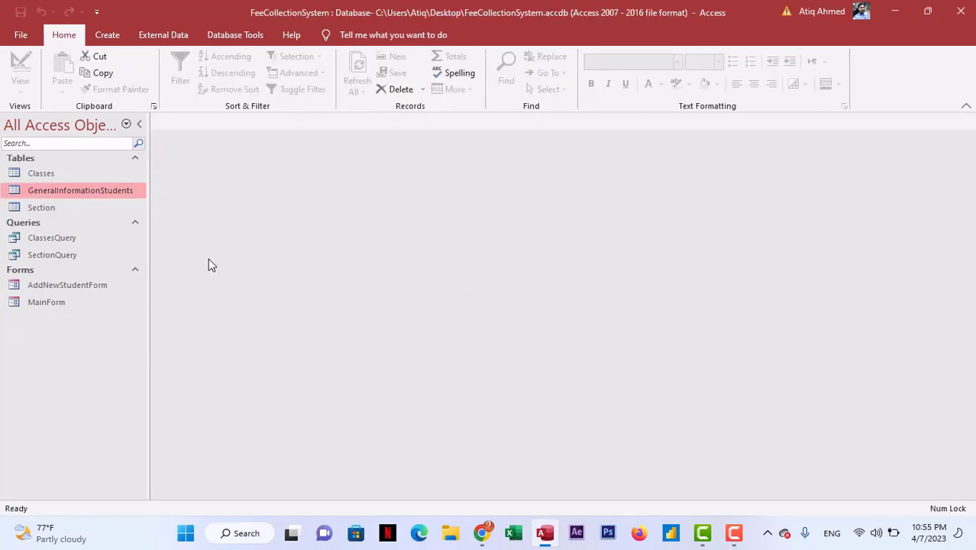
pyautogui.rightClick(82, 287)
pyautogui.click(139, 328)
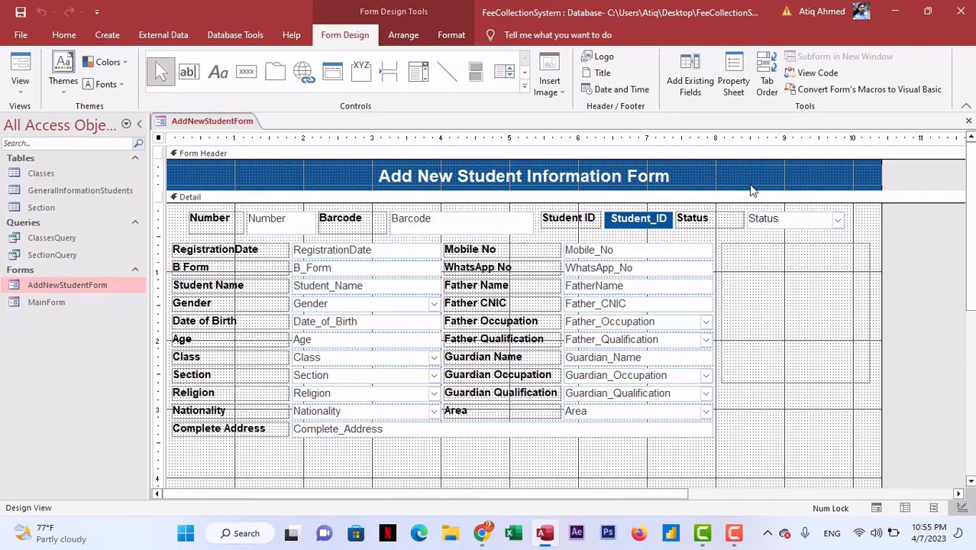
# - Add the existing PicturePath field to the Detail area below the image control and delete its attached label
pyautogui.click(690, 80)
pyautogui.scroll(1, 770, 261)
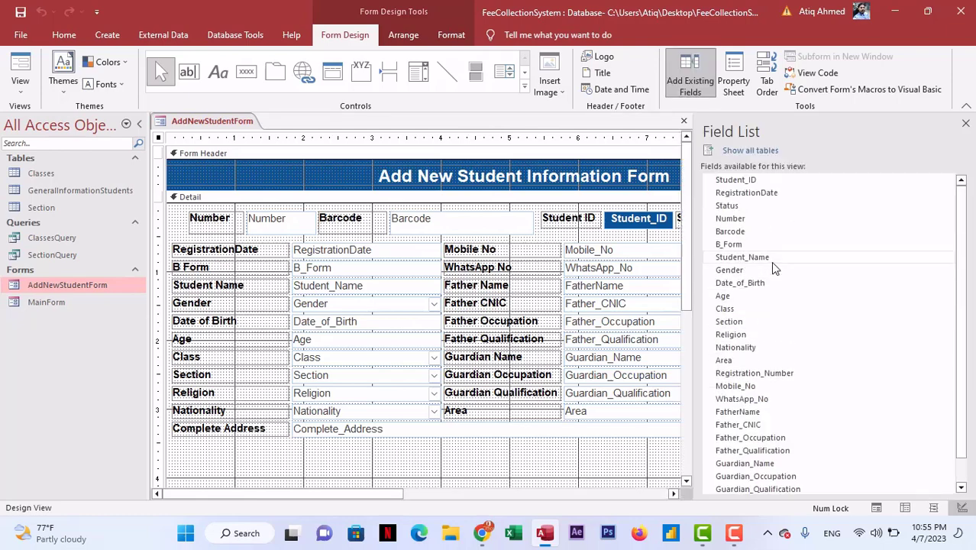
pyautogui.scroll(-2, 794, 272)
pyautogui.moveTo(411, 494); pyautogui.dragTo(605, 494)
pyautogui.scroll(-3, 573, 359)
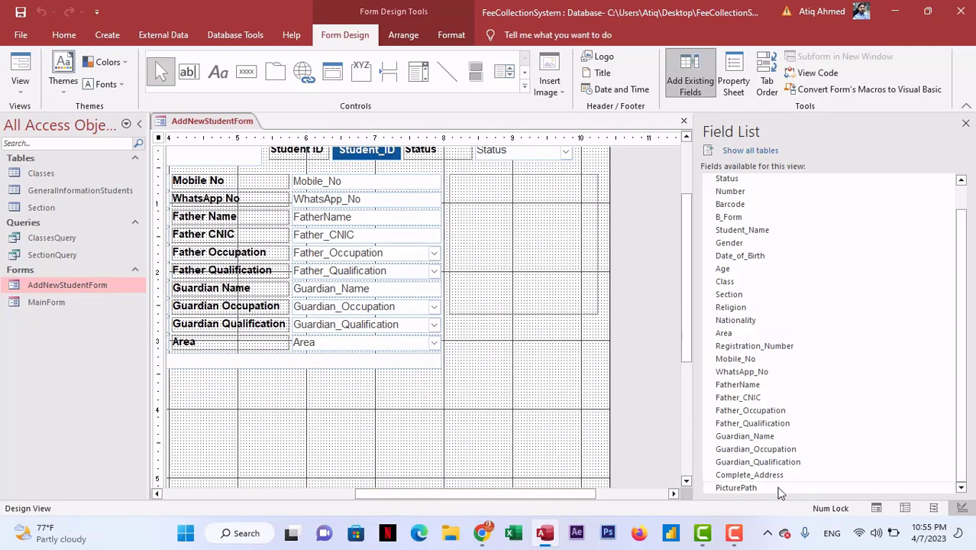
pyautogui.moveTo(757, 489); pyautogui.dragTo(483, 340)
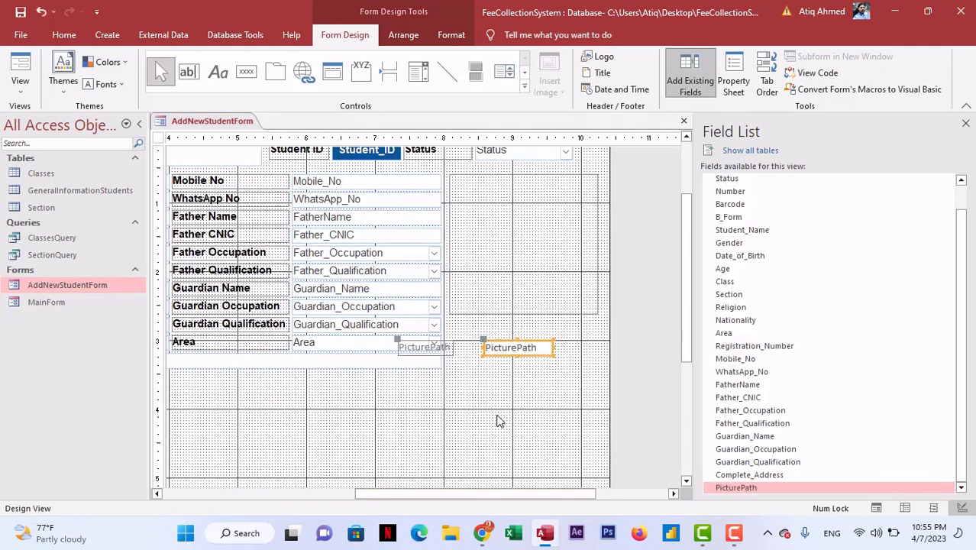
pyautogui.click(496, 414)
pyautogui.click(444, 350)
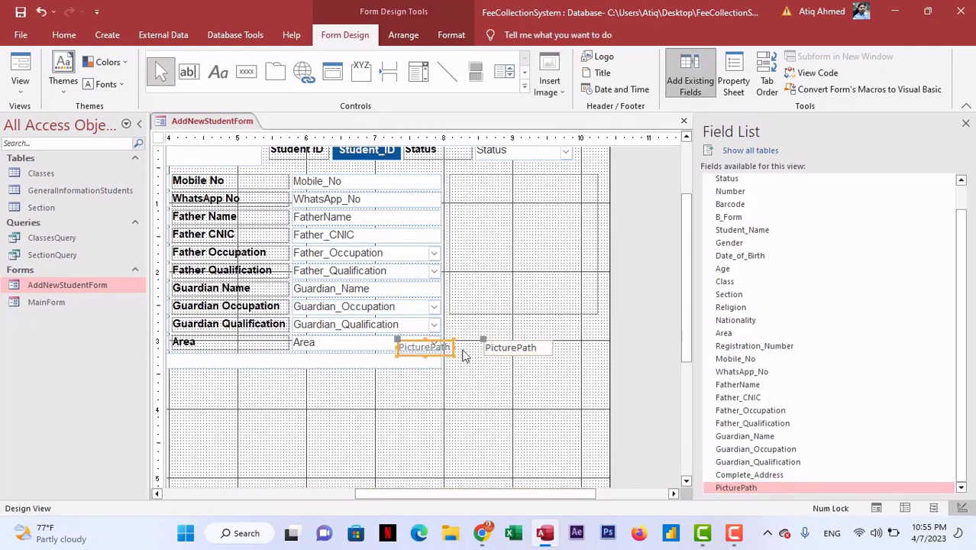
pyautogui.press('Delete')
# - Place the PicturePath text box directly beneath the image control, widen it to the image's width, and close the field list
pyautogui.click(508, 353)
pyautogui.click(527, 343)
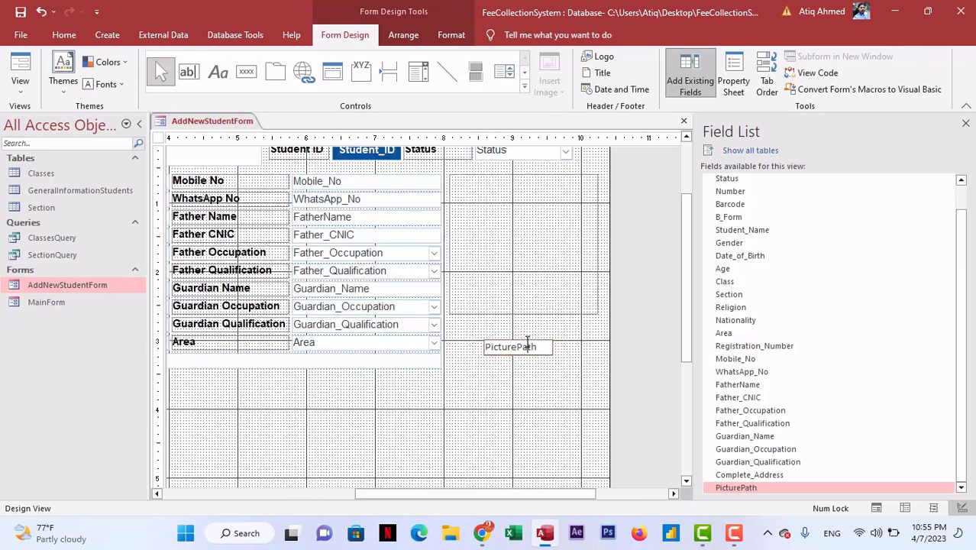
pyautogui.click(527, 344)
pyautogui.moveTo(527, 343); pyautogui.dragTo(600, 323)
pyautogui.click(504, 382)
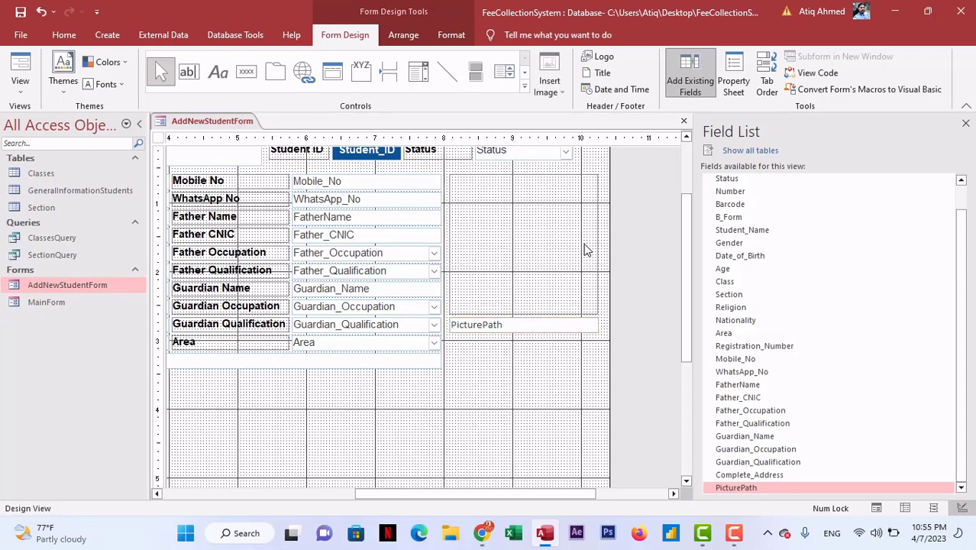
pyautogui.click(965, 123)
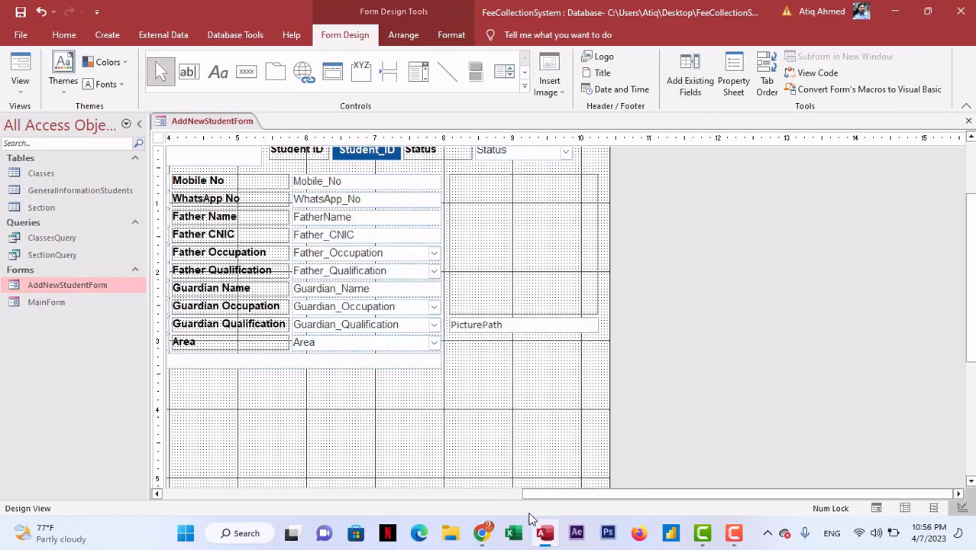
pyautogui.moveTo(536, 493); pyautogui.dragTo(223, 479)
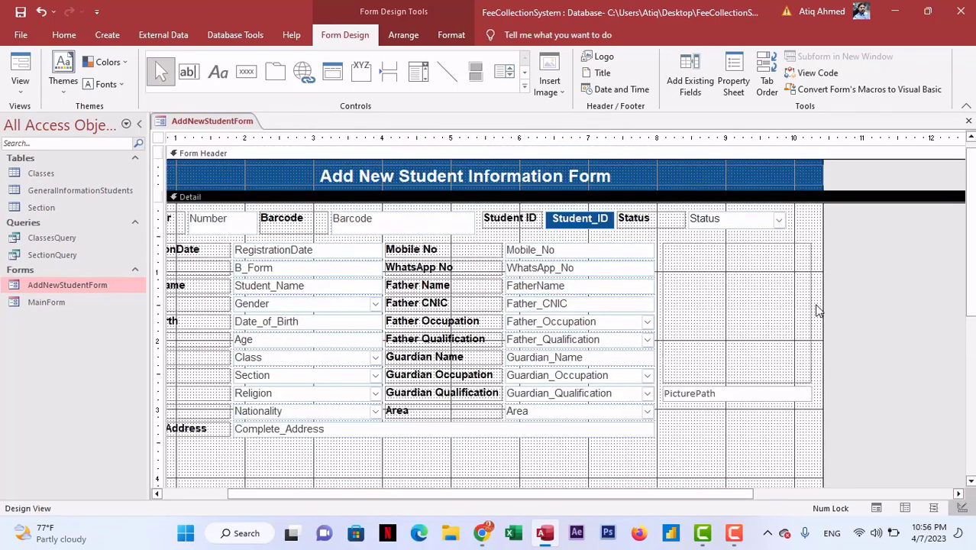
pyautogui.click(729, 250)
pyautogui.click(403, 34)
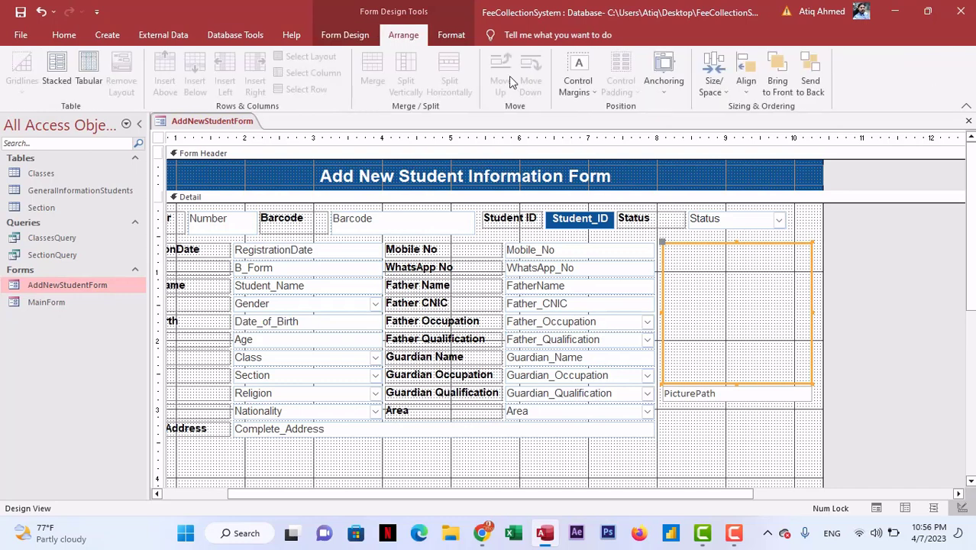
pyautogui.click(450, 34)
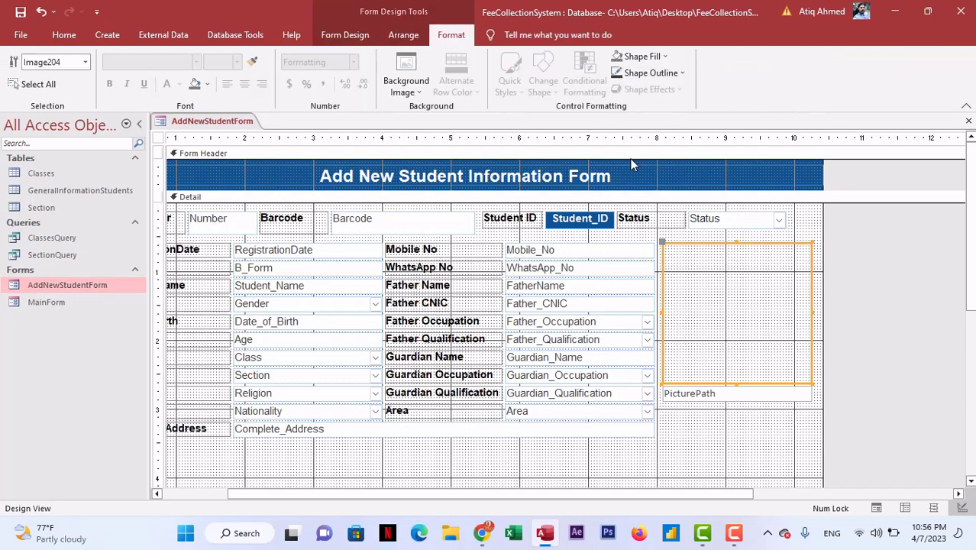
pyautogui.click(683, 74)
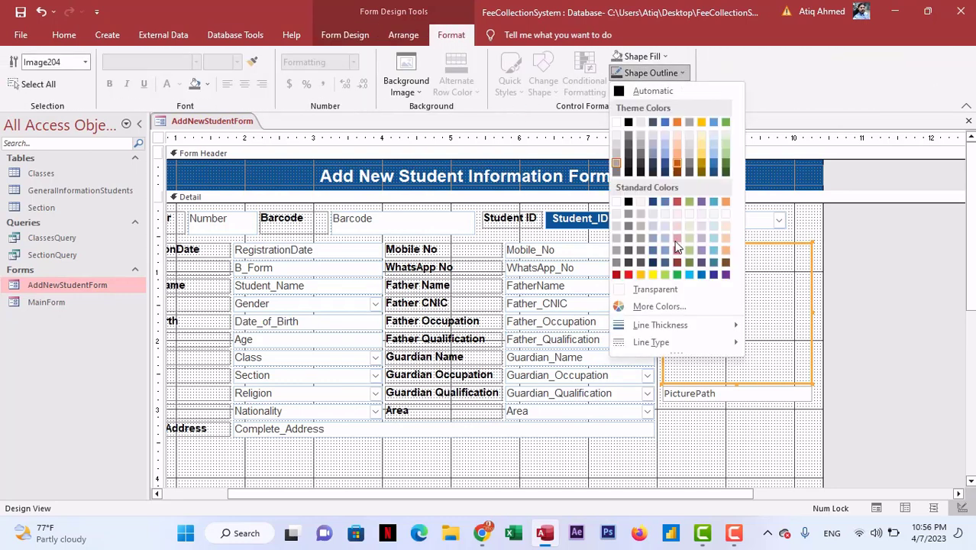
pyautogui.click(739, 262)
pyautogui.click(582, 224)
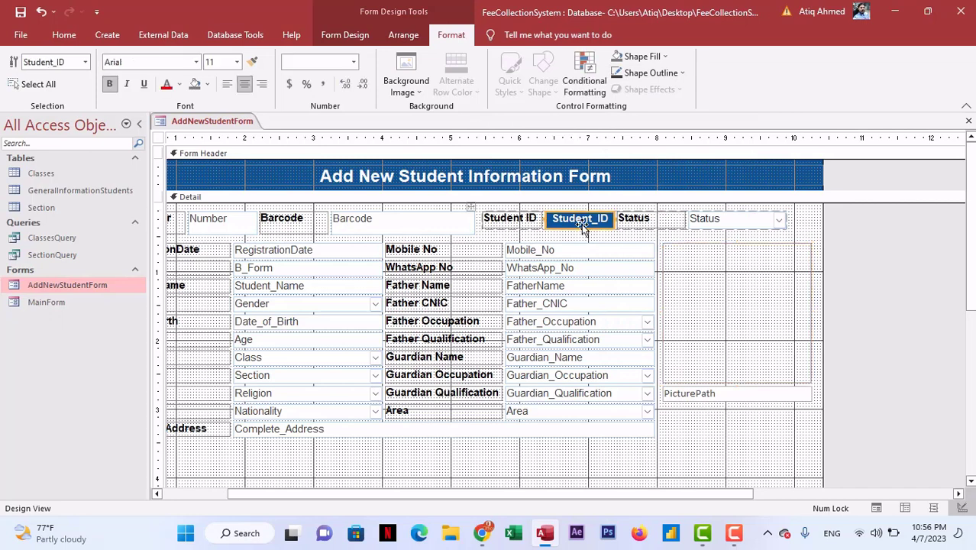
pyautogui.click(678, 74)
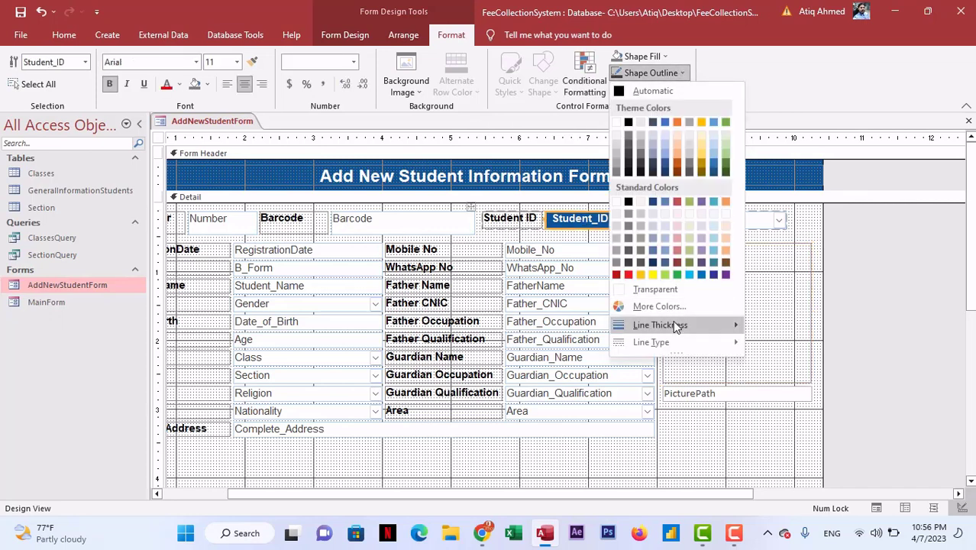
pyautogui.click(672, 294)
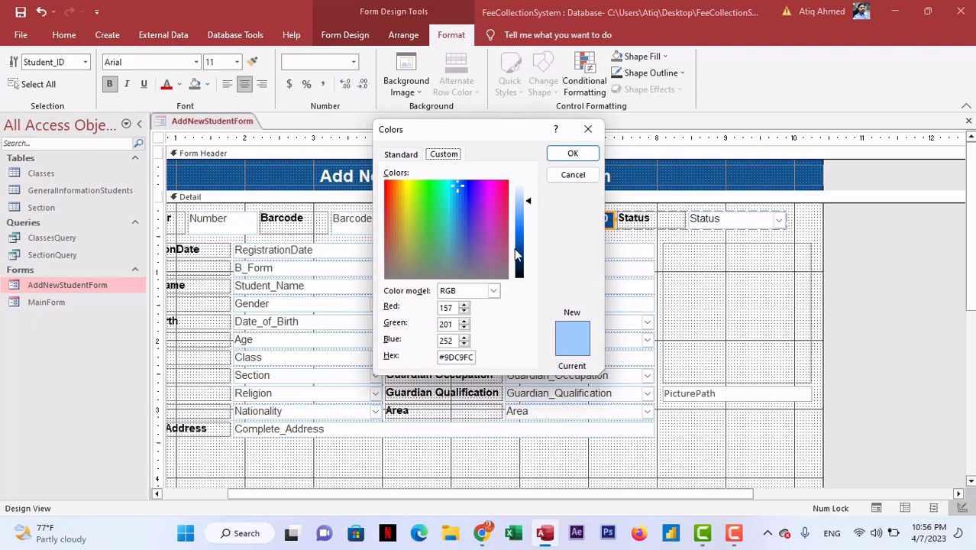
pyautogui.click(573, 174)
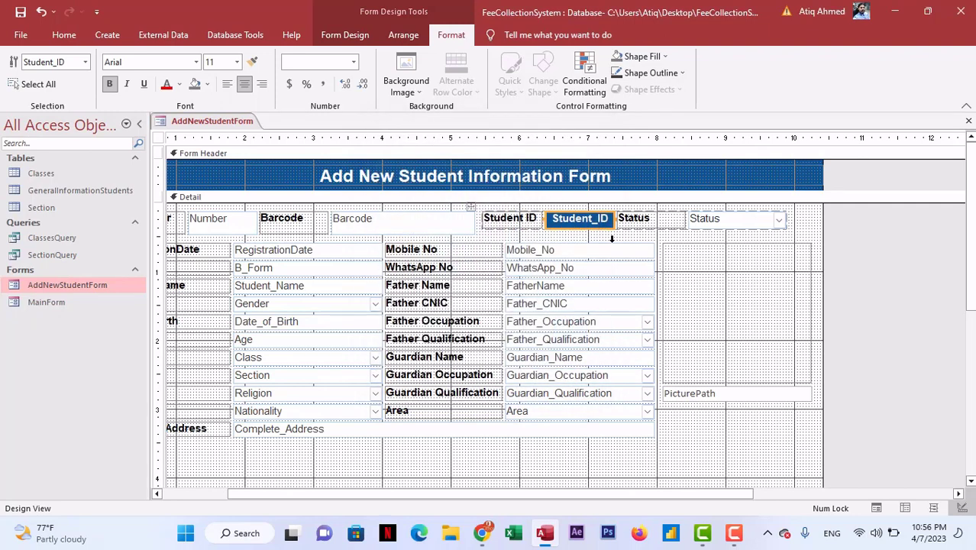
# - Copy the hex code of the Form Header's fill color from its custom color settings, leaving the fill as is
pyautogui.click(280, 165)
pyautogui.click(285, 160)
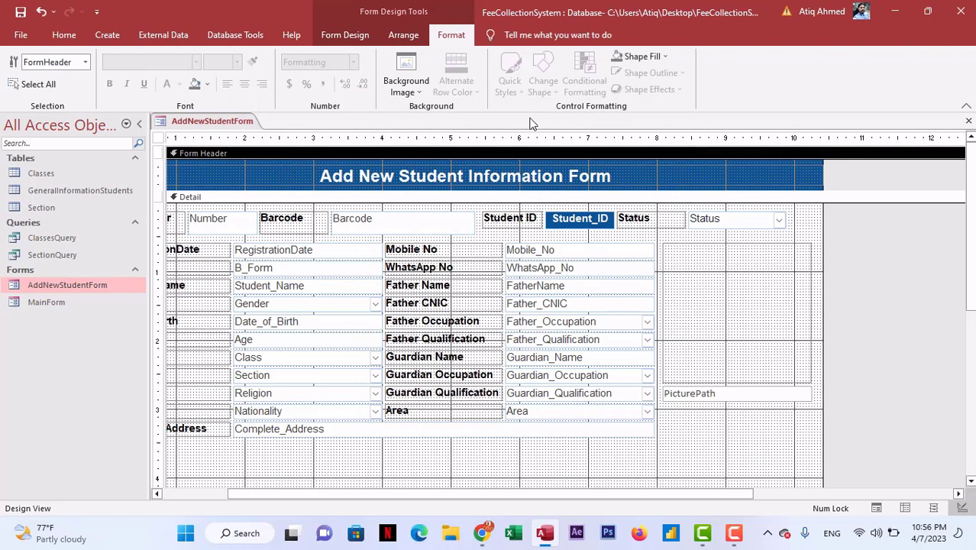
pyautogui.click(640, 57)
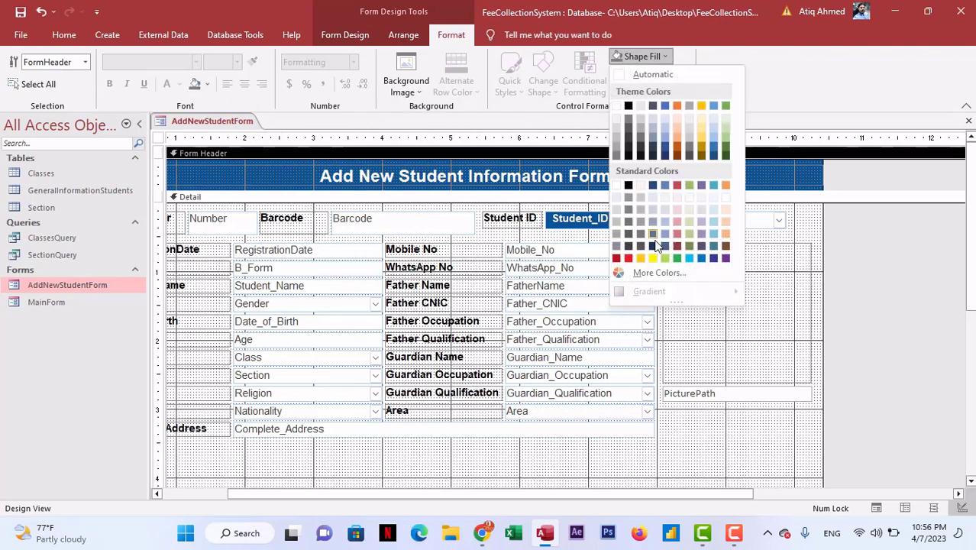
pyautogui.click(658, 271)
pyautogui.moveTo(470, 356); pyautogui.dragTo(398, 357)
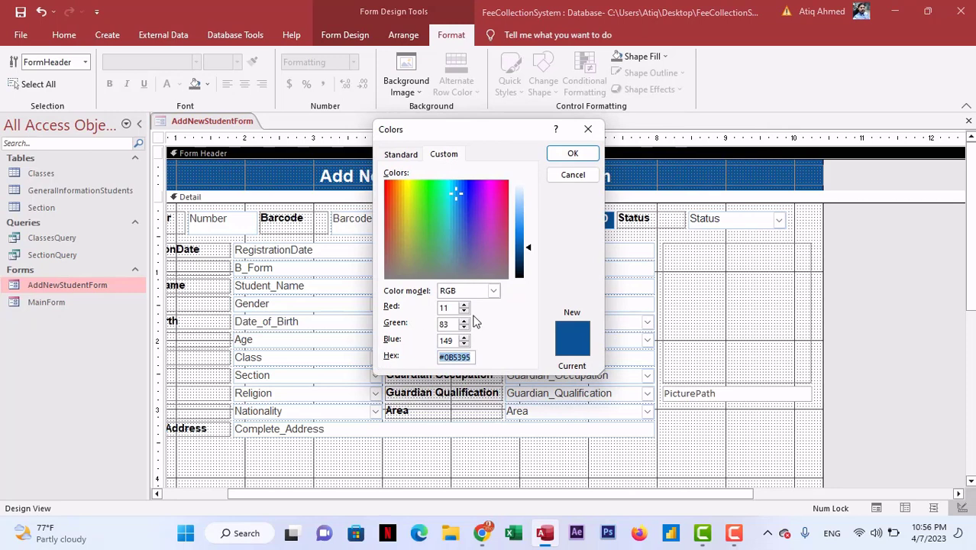
pyautogui.click(577, 177)
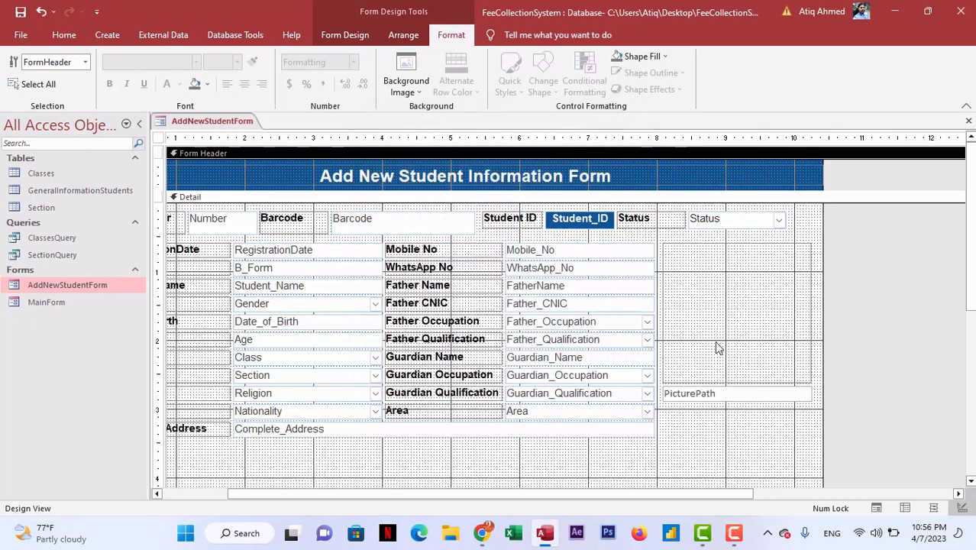
# - Set the outline color of the image control above PicturePath to the custom hex value #0B5395
pyautogui.click(668, 243)
pyautogui.click(680, 74)
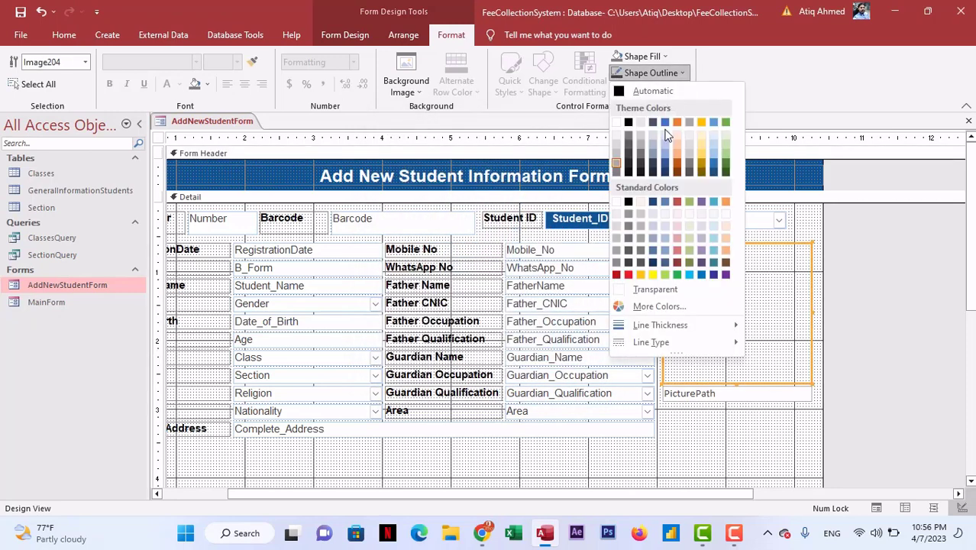
pyautogui.click(665, 305)
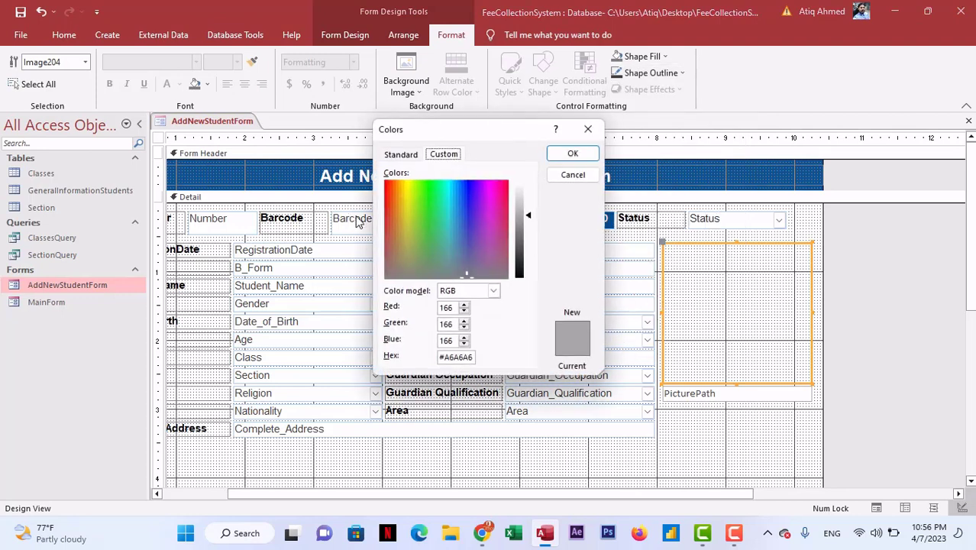
pyautogui.moveTo(471, 357); pyautogui.dragTo(371, 353)
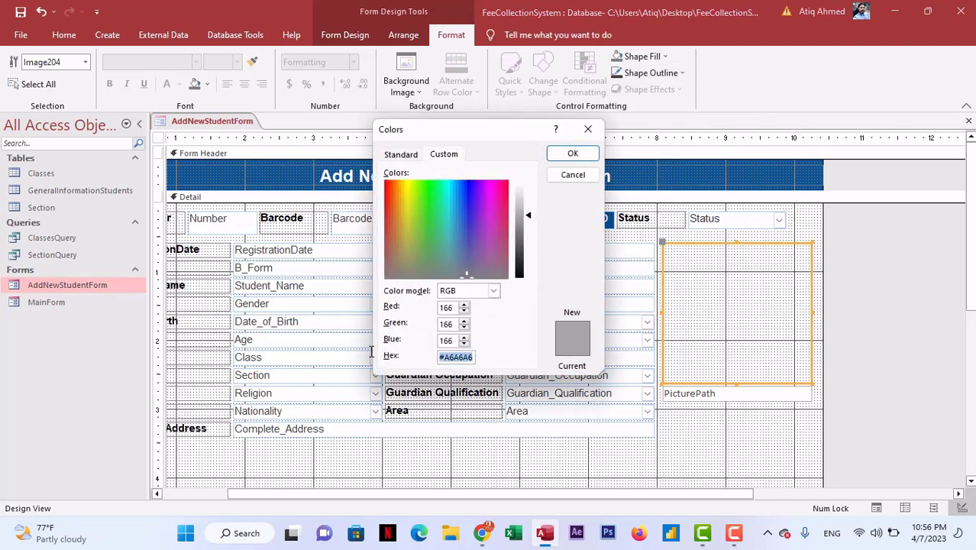
pyautogui.write('#0B5395')
pyautogui.click(569, 155)
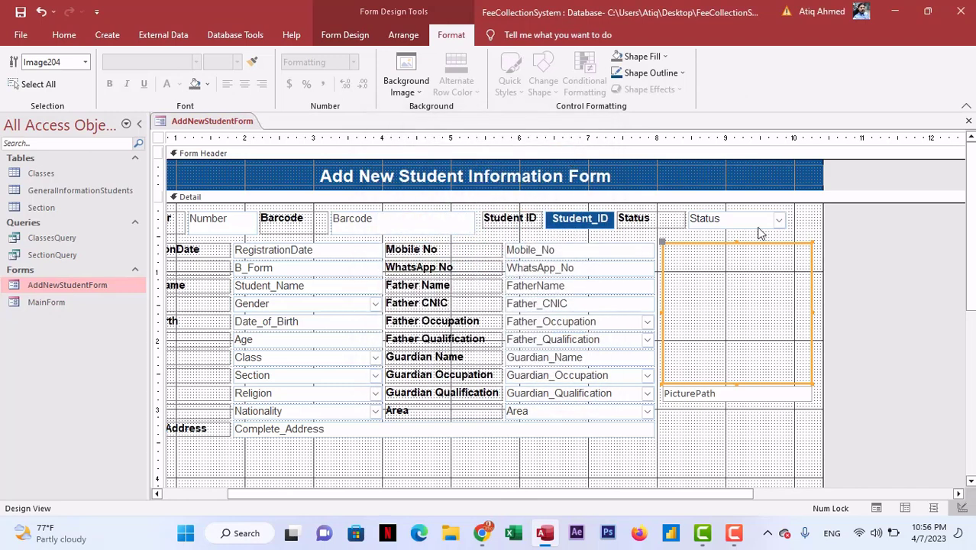
# - Set the image control's outline thickness to 4 pt
pyautogui.click(693, 309)
pyautogui.click(730, 250)
pyautogui.click(680, 71)
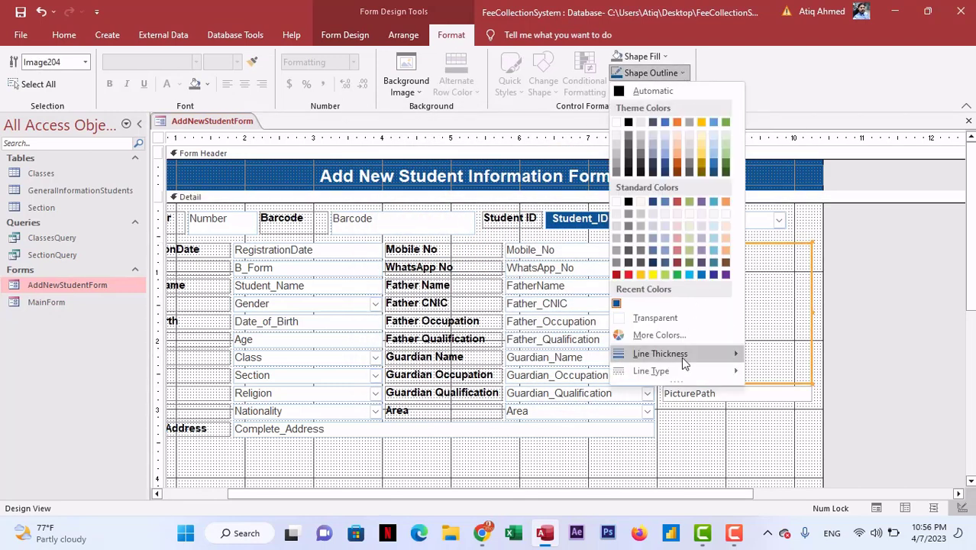
pyautogui.moveTo(701, 359)
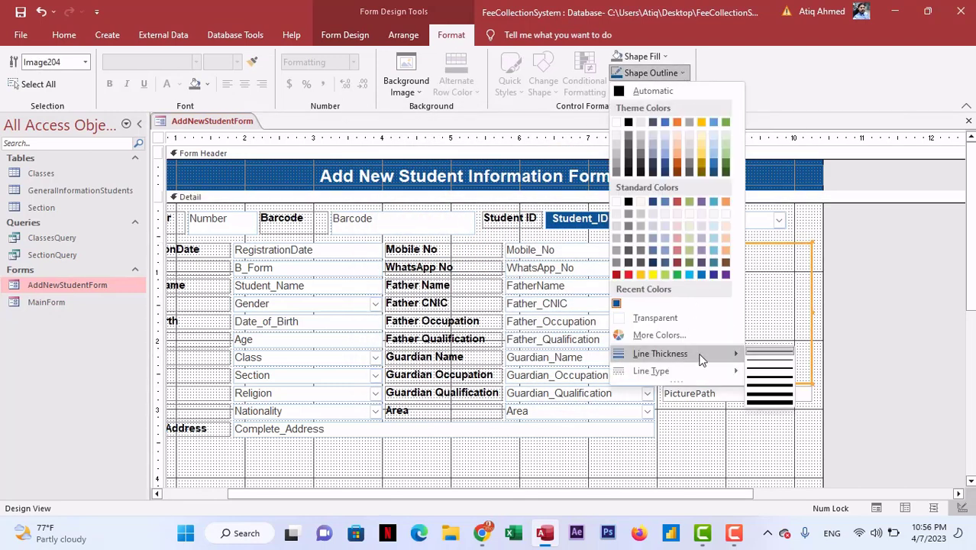
pyautogui.click(773, 385)
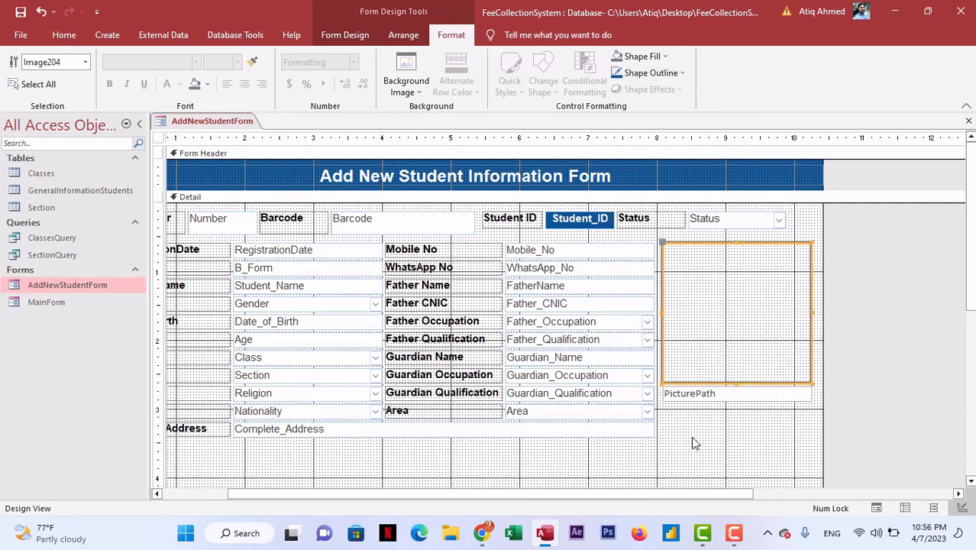
pyautogui.click(683, 251)
pyautogui.click(680, 73)
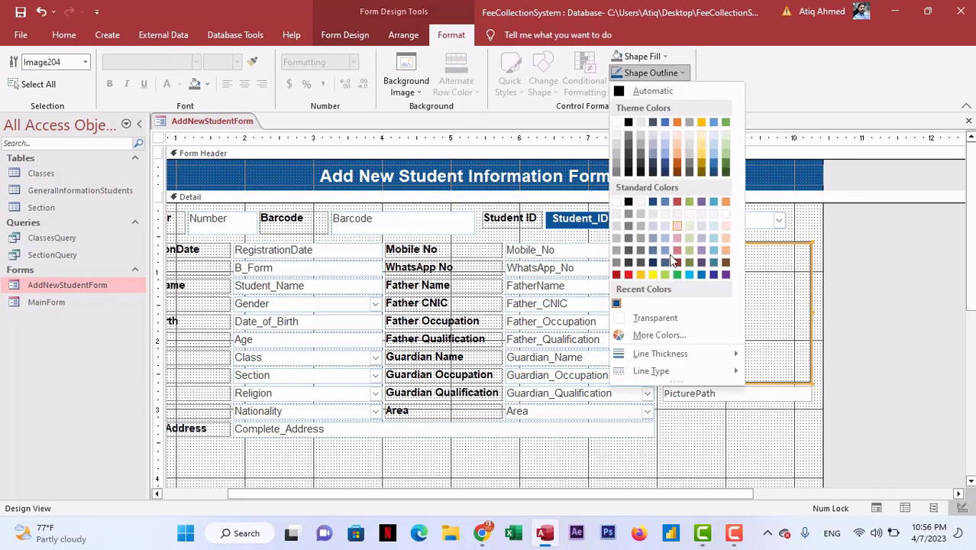
pyautogui.moveTo(683, 353)
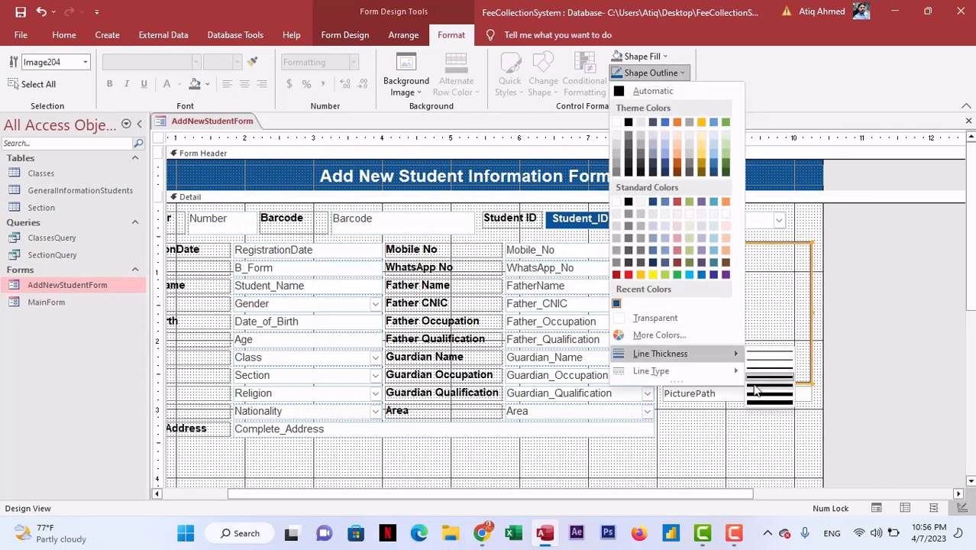
pyautogui.click(768, 384)
pyautogui.click(680, 438)
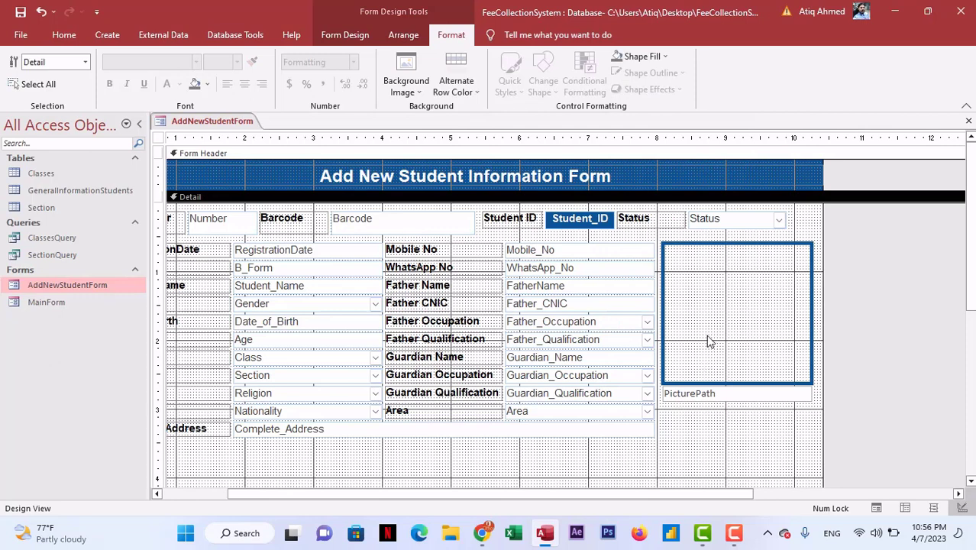
# - Set the image control's Picture property to 5548302c.png from the Desktop's Icons folder and close the property sheet
pyautogui.click(752, 288)
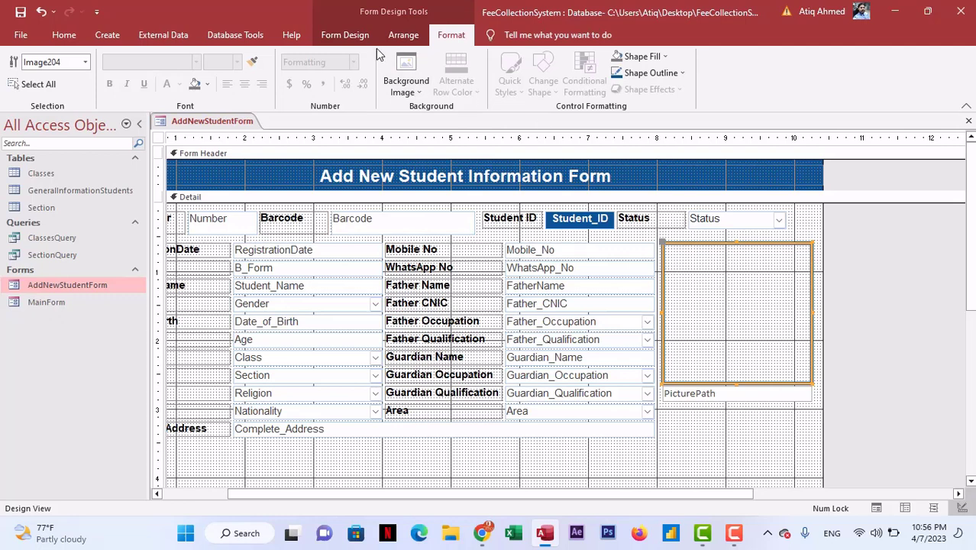
pyautogui.click(349, 35)
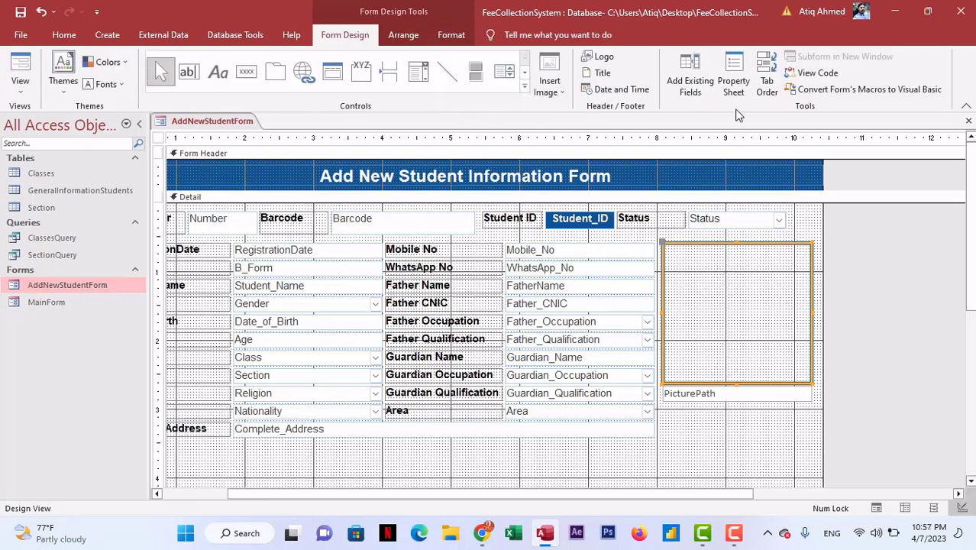
pyautogui.click(733, 84)
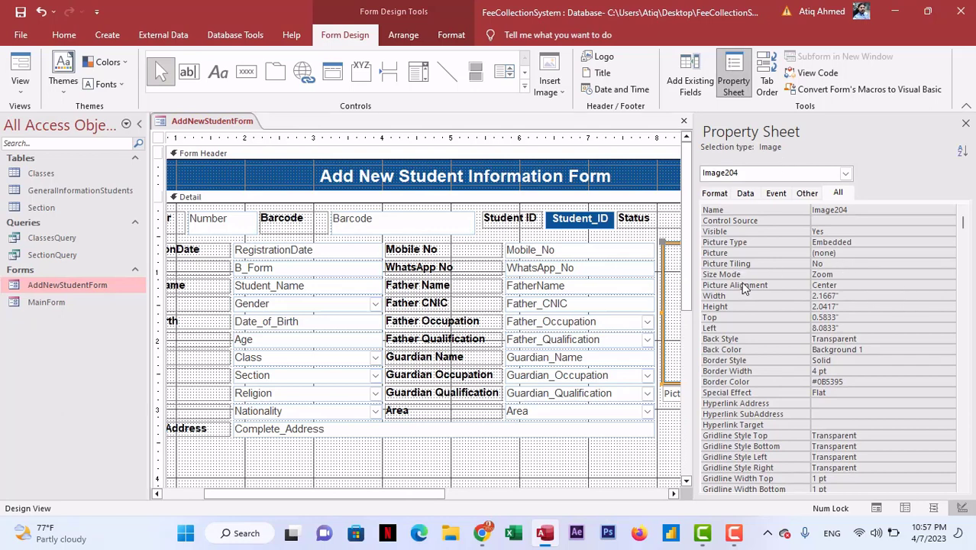
pyautogui.click(850, 252)
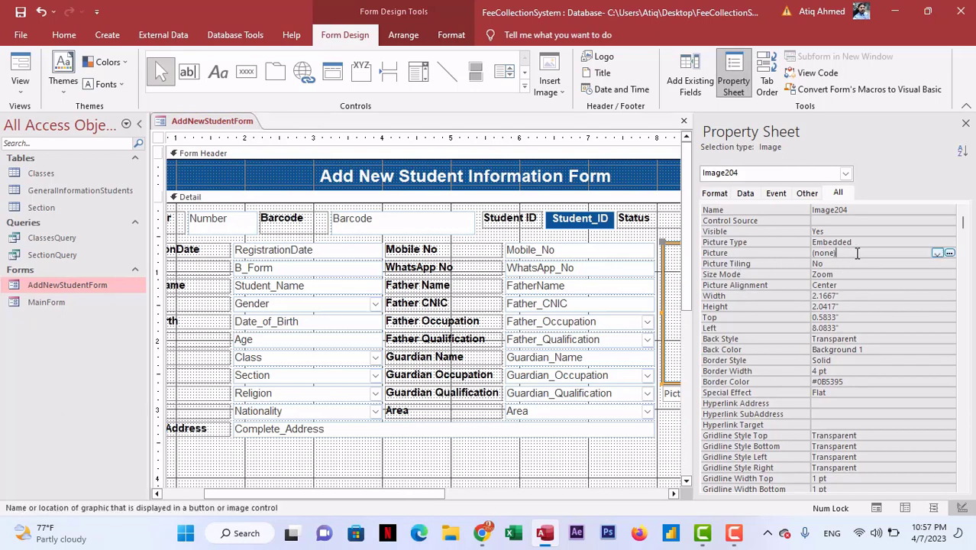
pyautogui.click(950, 253)
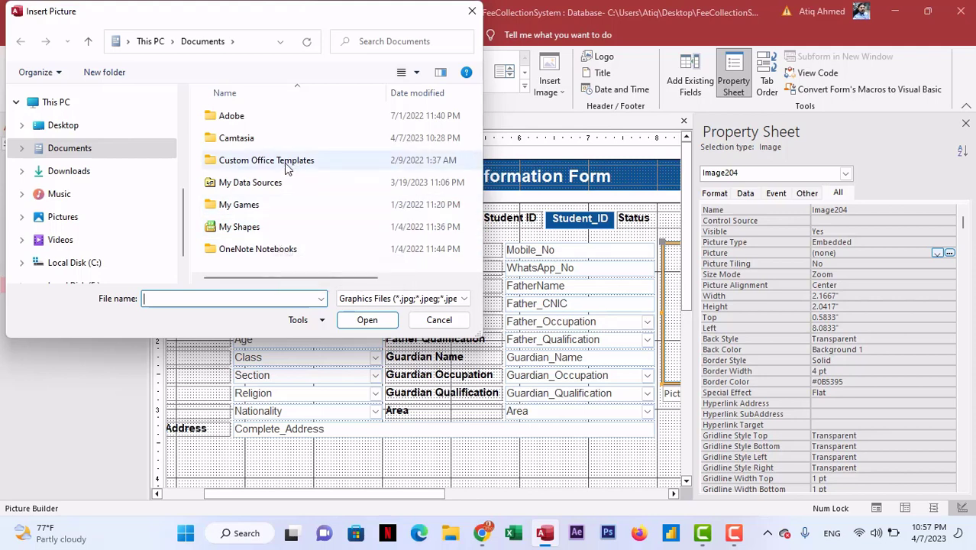
pyautogui.click(89, 125)
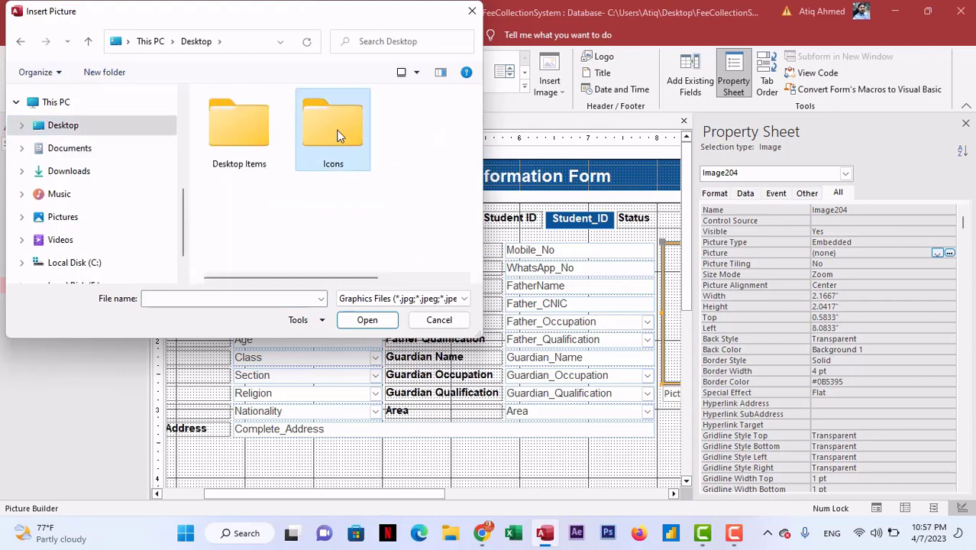
pyautogui.doubleClick(339, 139)
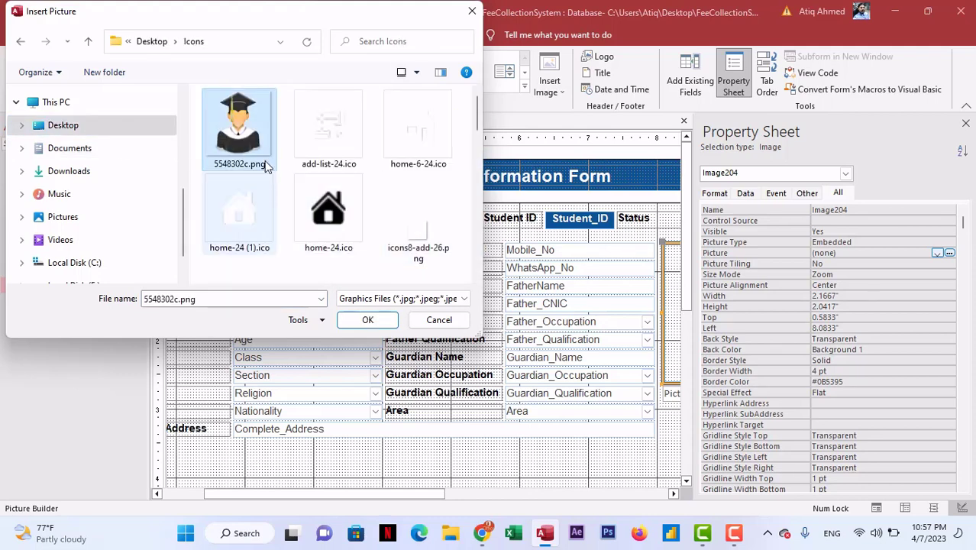
pyautogui.click(387, 322)
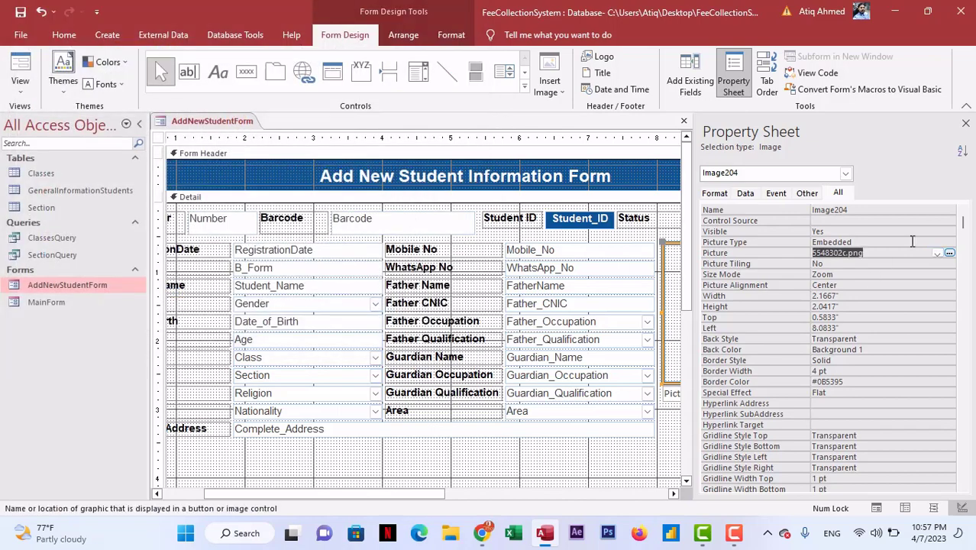
pyautogui.click(965, 123)
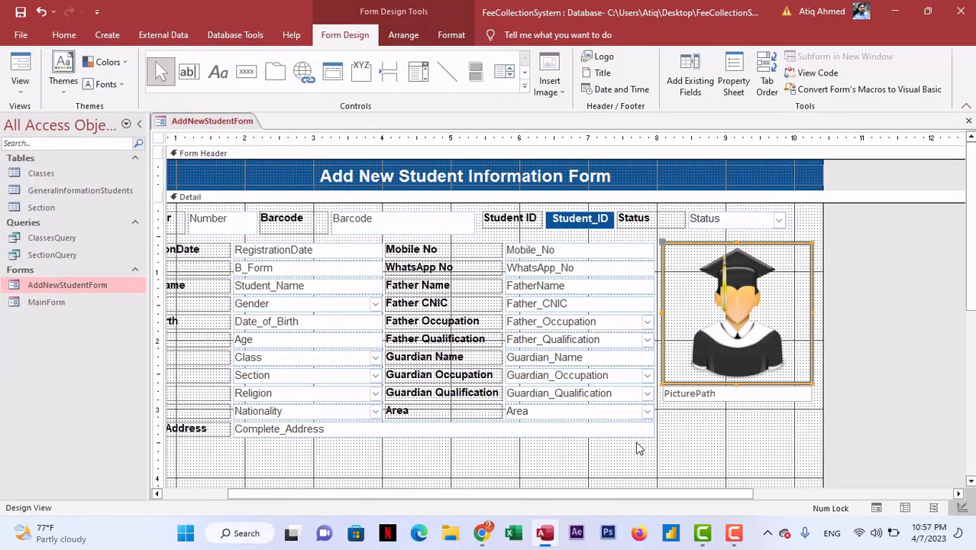
# - Extend the Detail section's height to about 6.3 inches and collapse the Form Footer area
pyautogui.click(670, 443)
pyautogui.scroll(-2, 764, 359)
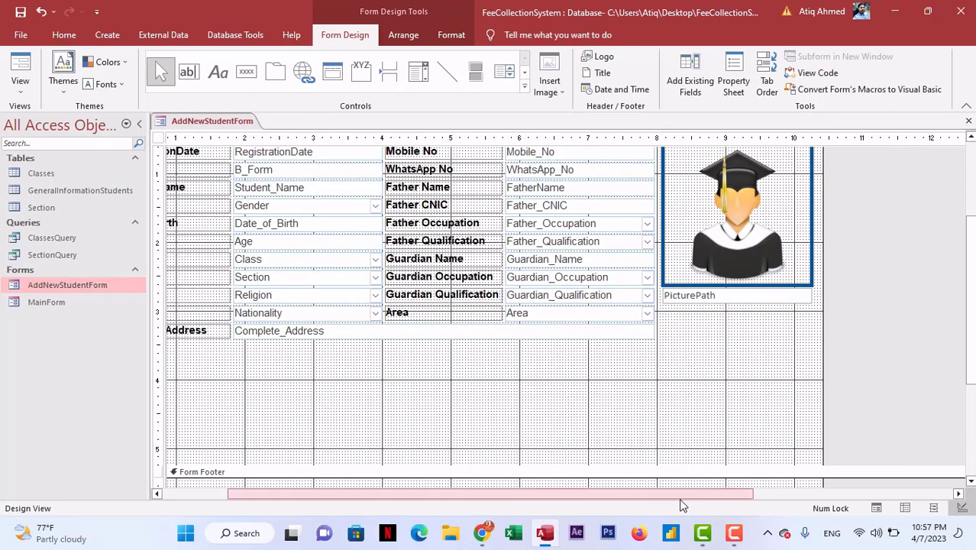
pyautogui.click(970, 426)
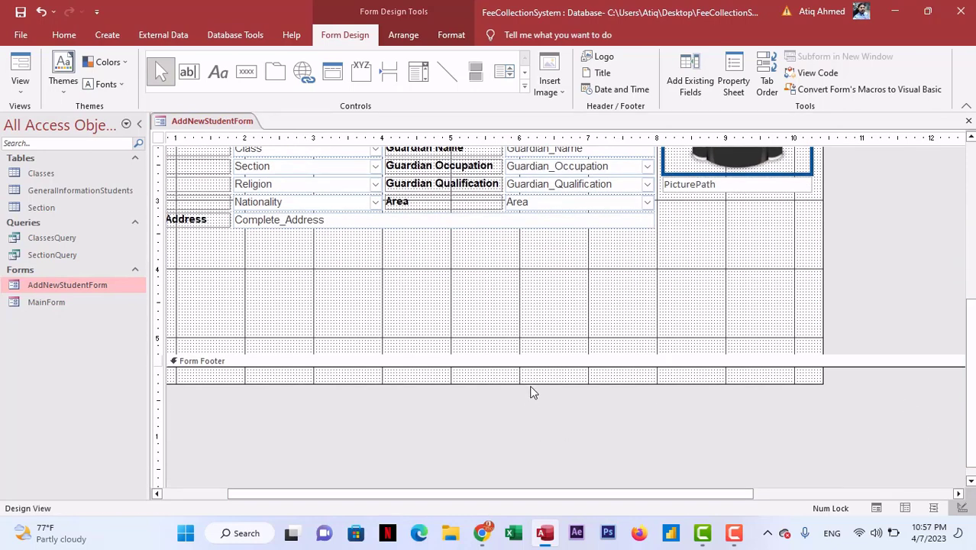
pyautogui.moveTo(530, 385); pyautogui.dragTo(517, 423)
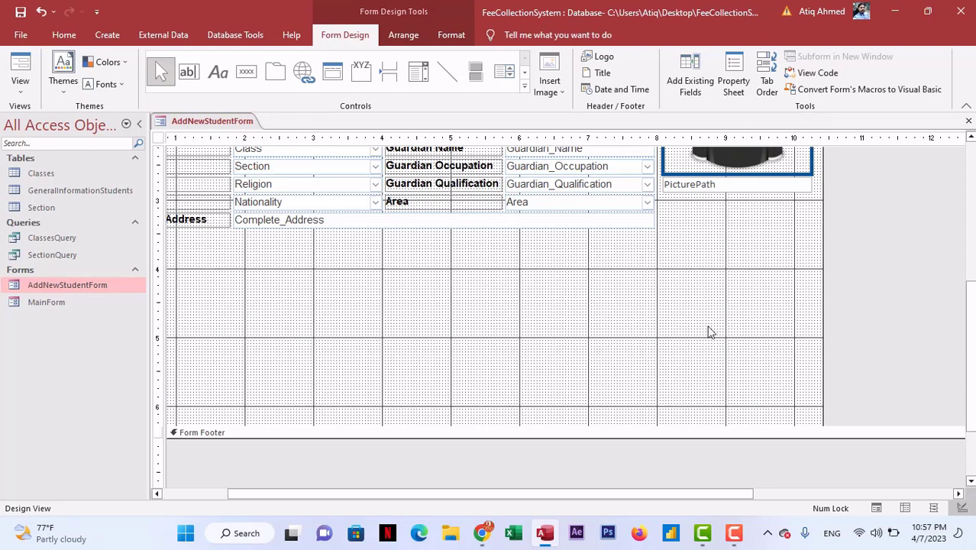
# - Add a command button about 1.2 inches wide and 0.375 inches high directly below the PicturePath text box, skipping the wizard
pyautogui.click(245, 71)
pyautogui.moveTo(665, 200); pyautogui.dragTo(746, 229)
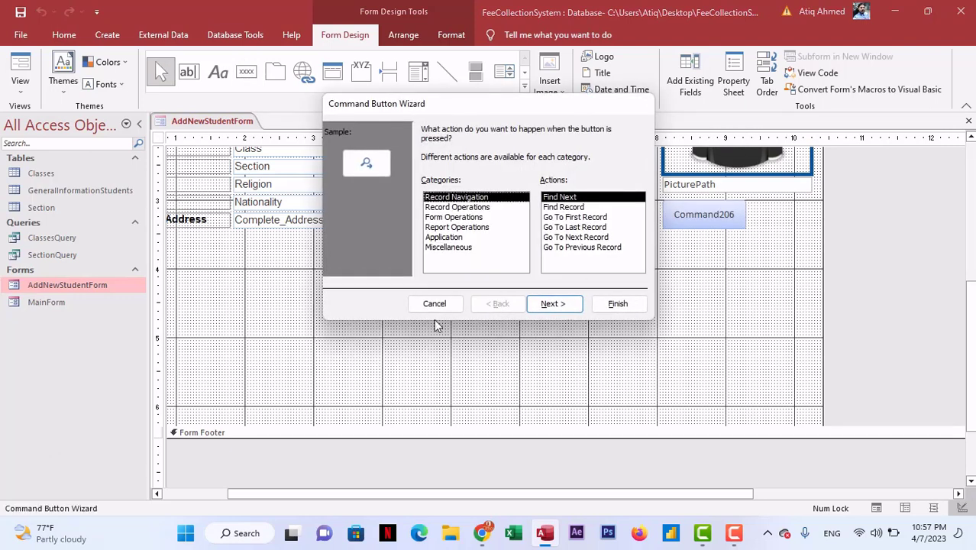
pyautogui.click(446, 303)
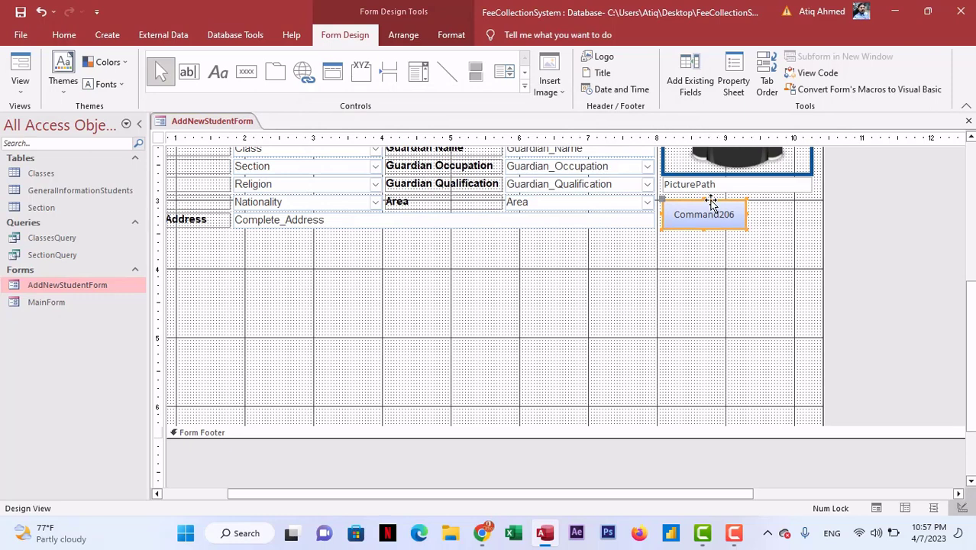
pyautogui.moveTo(704, 229); pyautogui.dragTo(703, 226)
# - Set the new command button's Back Color to the recently used blue, #0B5395, in its properties
pyautogui.click(735, 76)
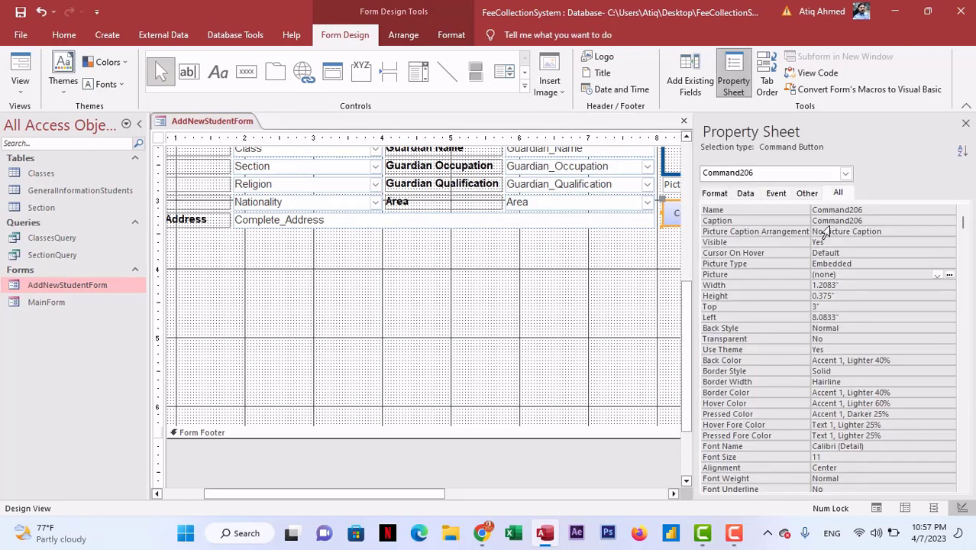
pyautogui.click(965, 123)
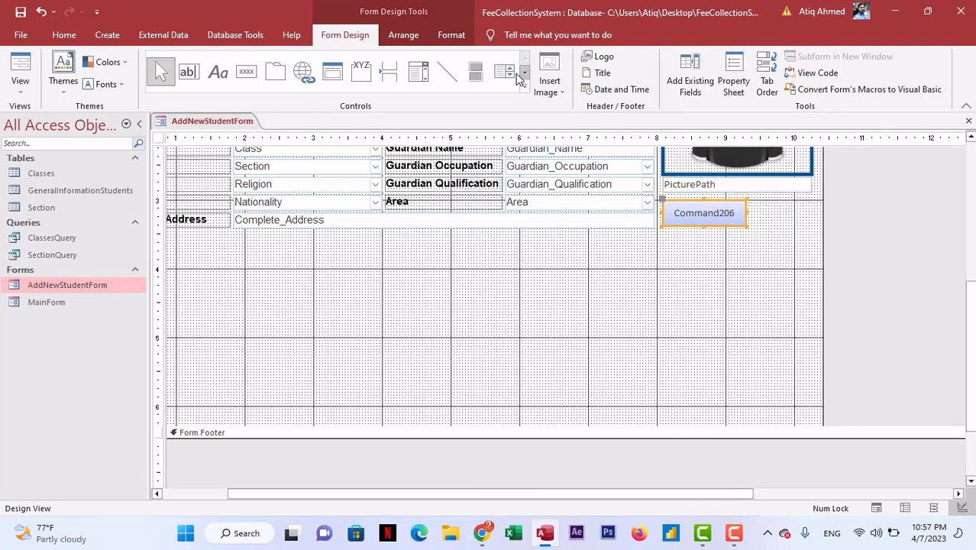
pyautogui.click(733, 76)
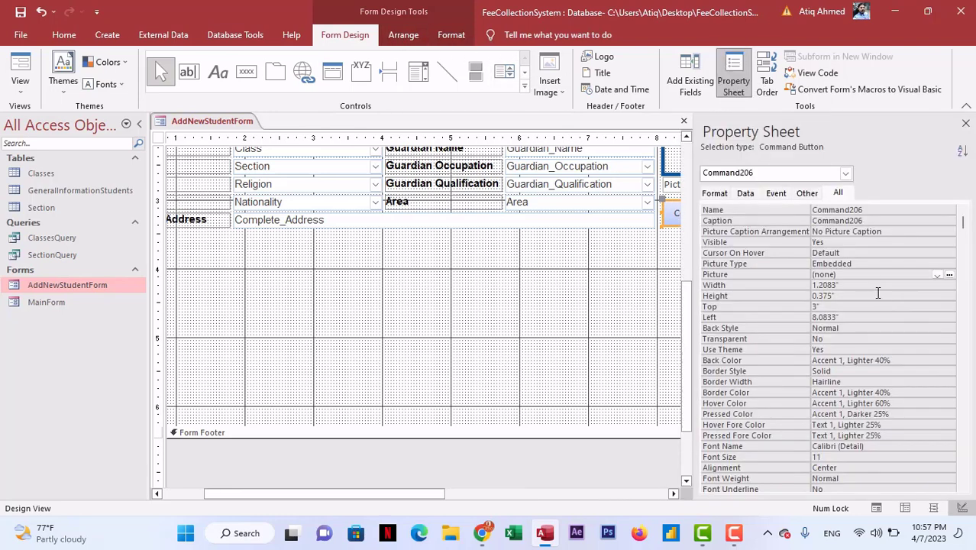
pyautogui.scroll(-2, 878, 282)
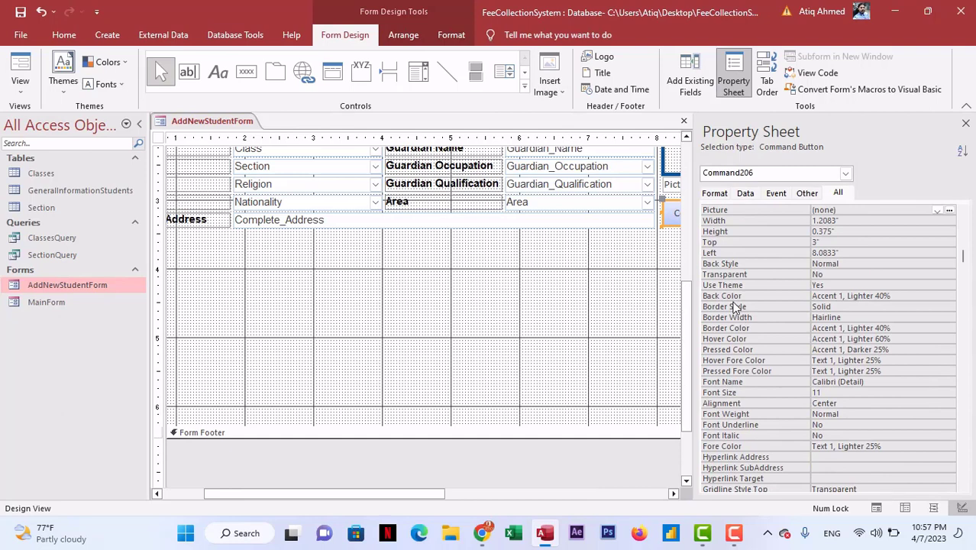
pyautogui.click(913, 297)
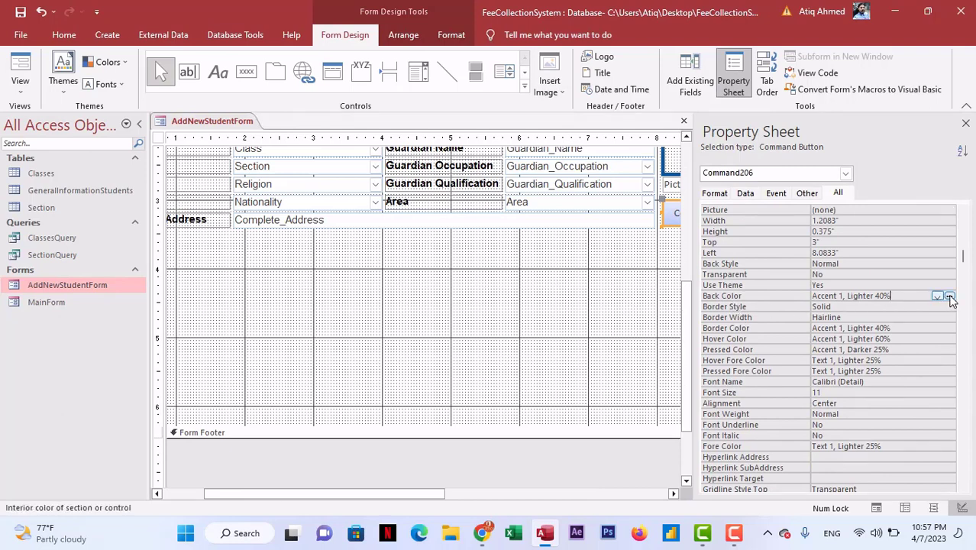
pyautogui.click(950, 296)
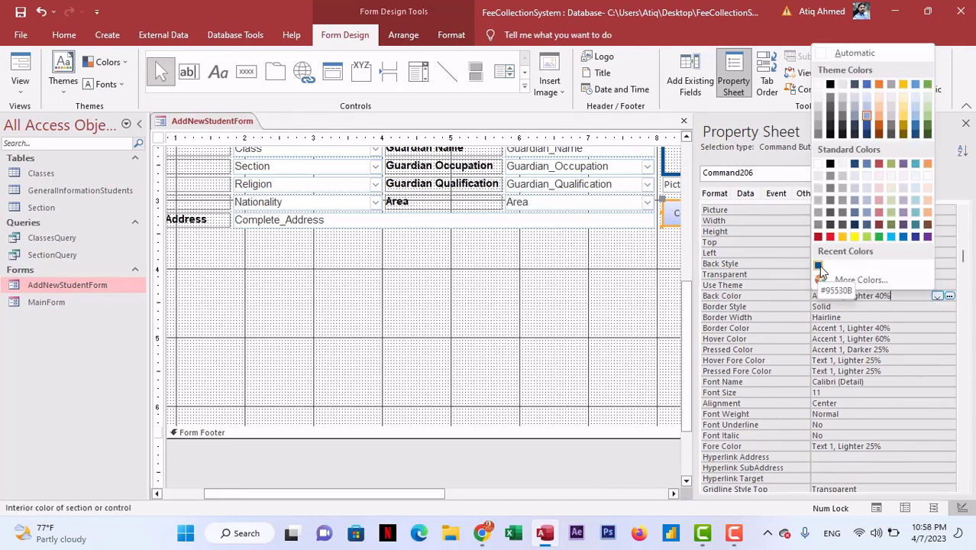
pyautogui.click(818, 265)
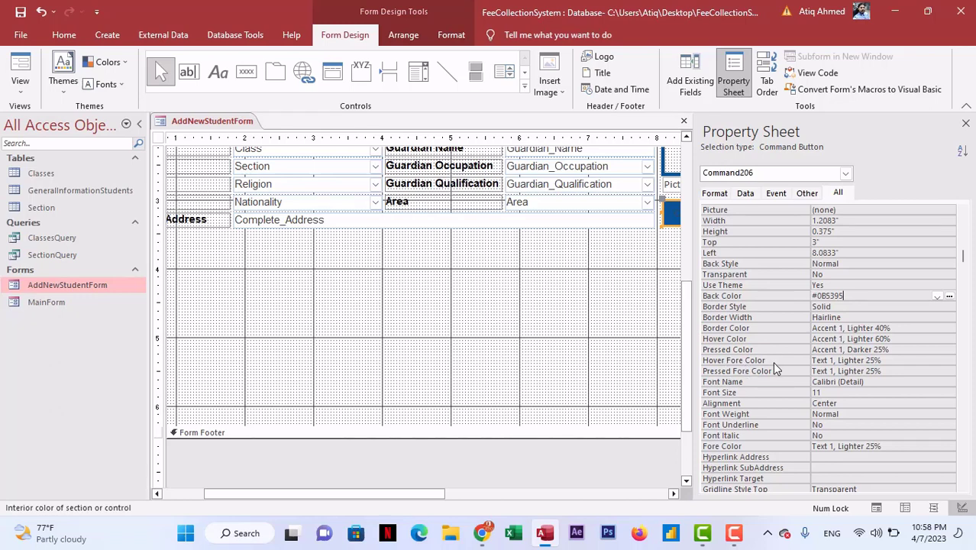
# - Set the command button's Hover Fore Color to white (Background 1) and close the property sheet
pyautogui.click(887, 360)
pyautogui.click(949, 360)
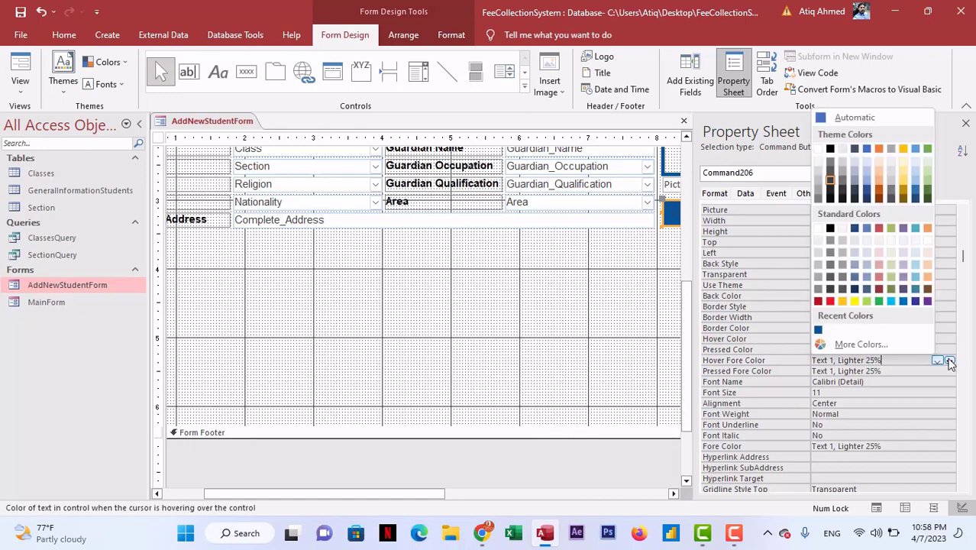
pyautogui.click(818, 148)
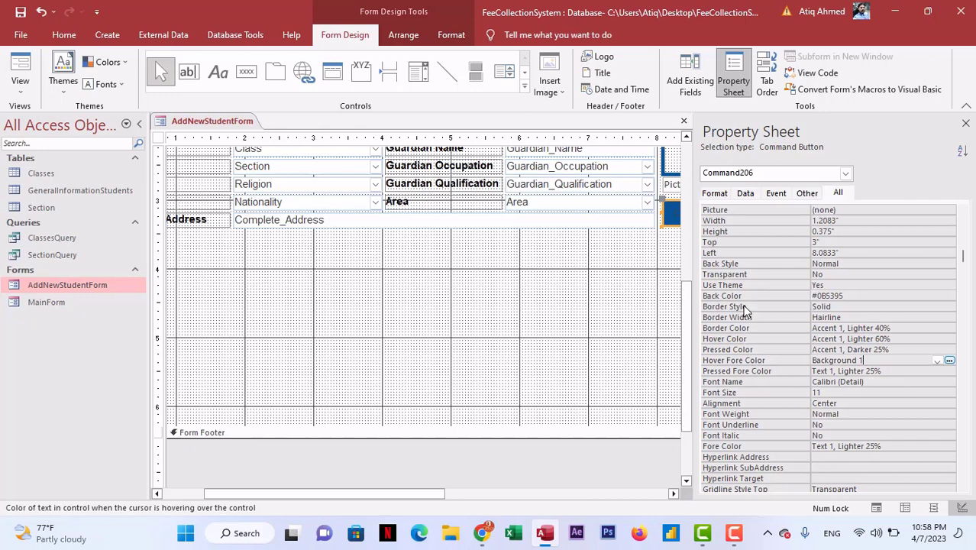
pyautogui.click(965, 123)
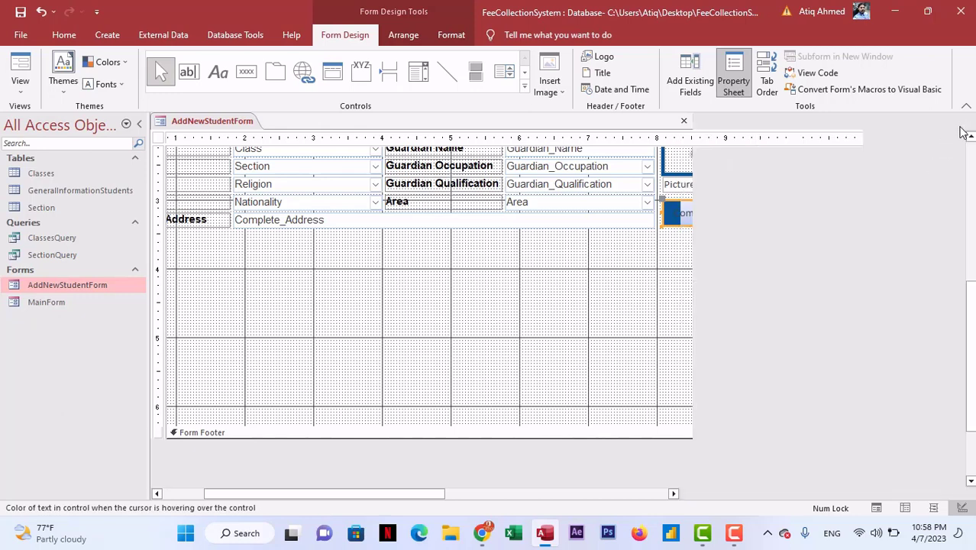
# - Format the command button's text as white, bold Arial
pyautogui.click(62, 35)
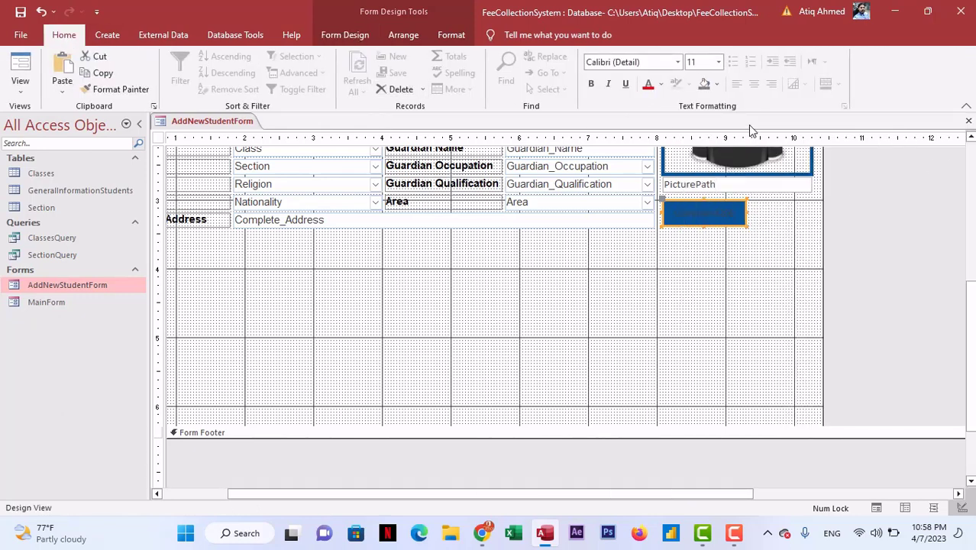
pyautogui.click(664, 87)
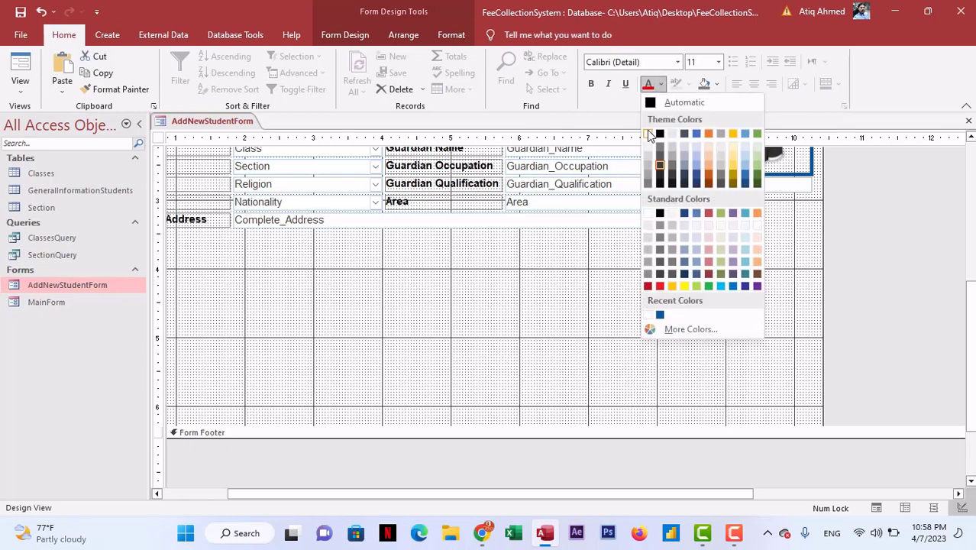
pyautogui.click(656, 134)
pyautogui.click(591, 84)
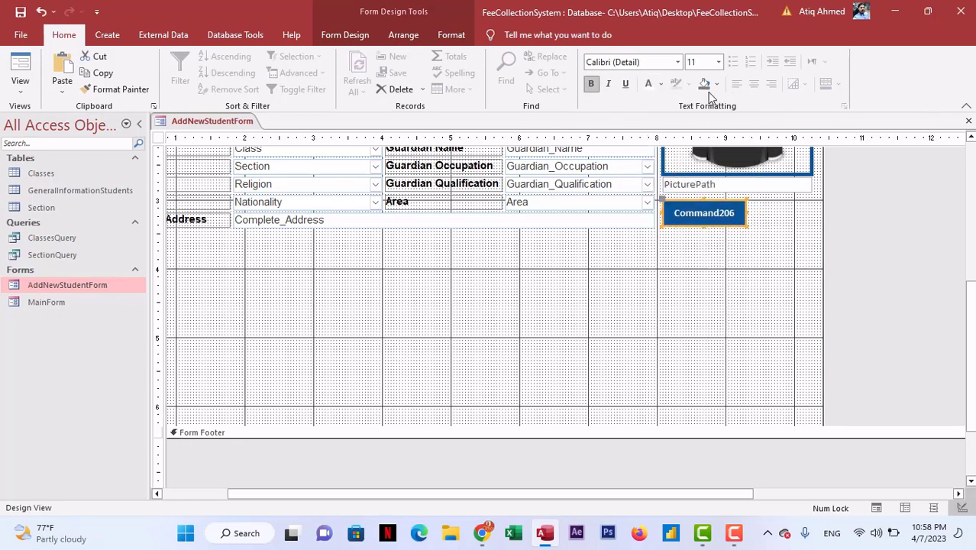
pyautogui.click(661, 61)
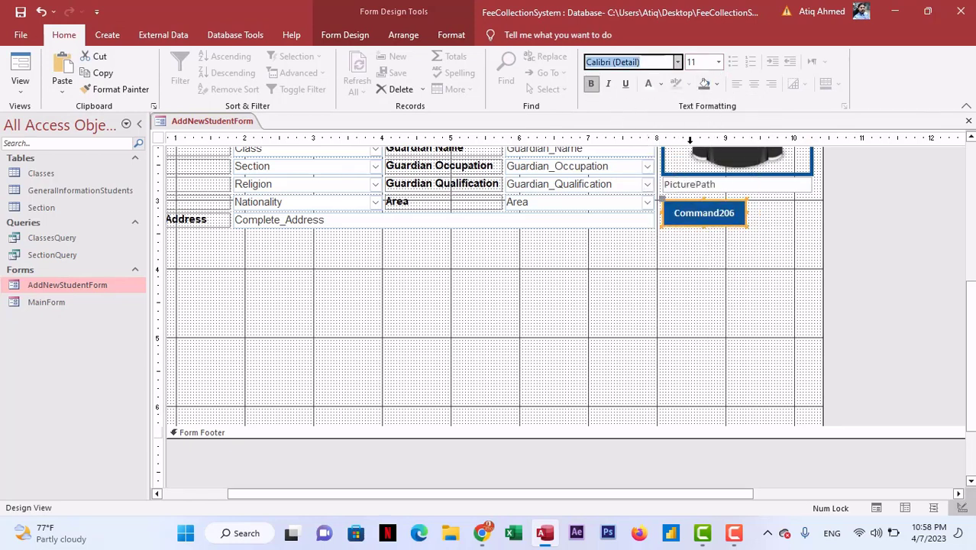
pyautogui.write('Arial')
pyautogui.press('Return')
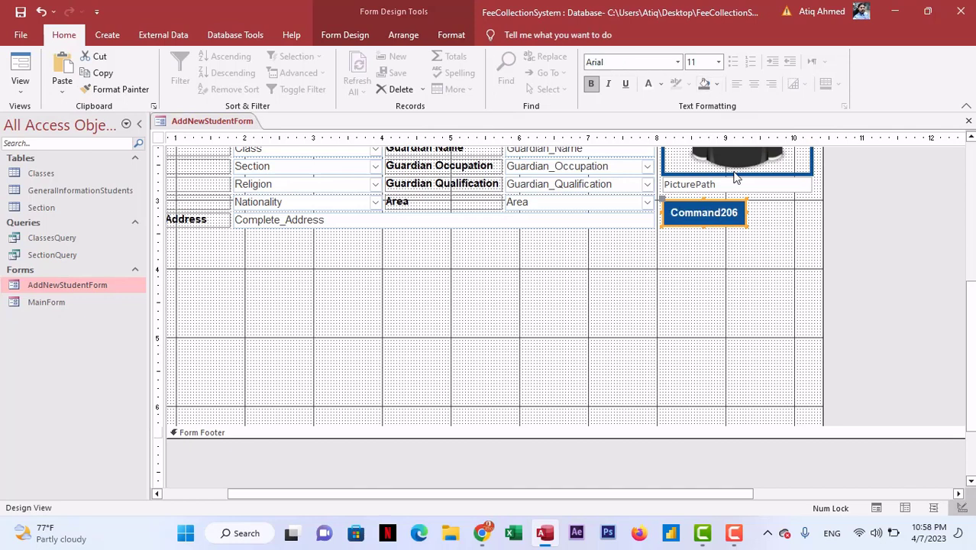
# - Reopen the command button's properties and set its Caption to Upload
pyautogui.click(343, 35)
pyautogui.click(733, 76)
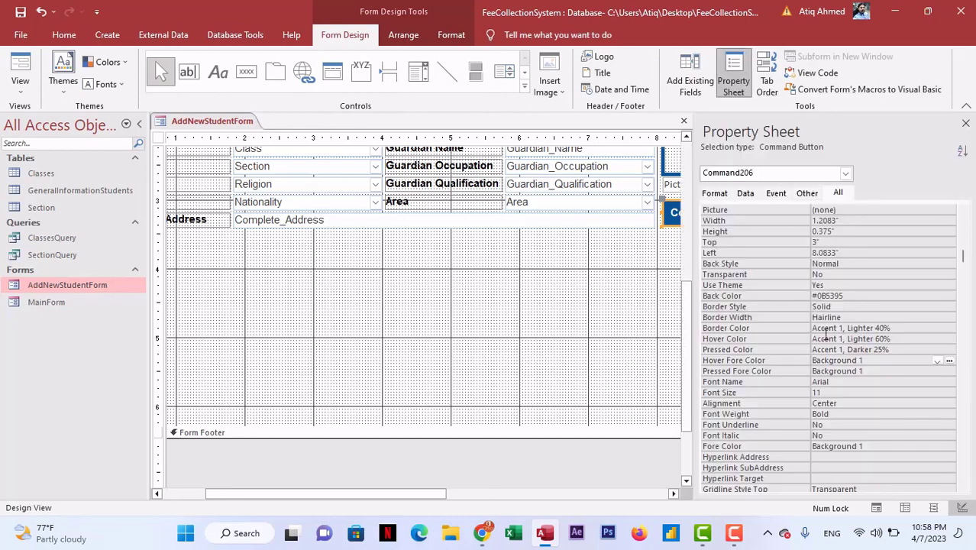
pyautogui.moveTo(428, 494); pyautogui.dragTo(622, 495)
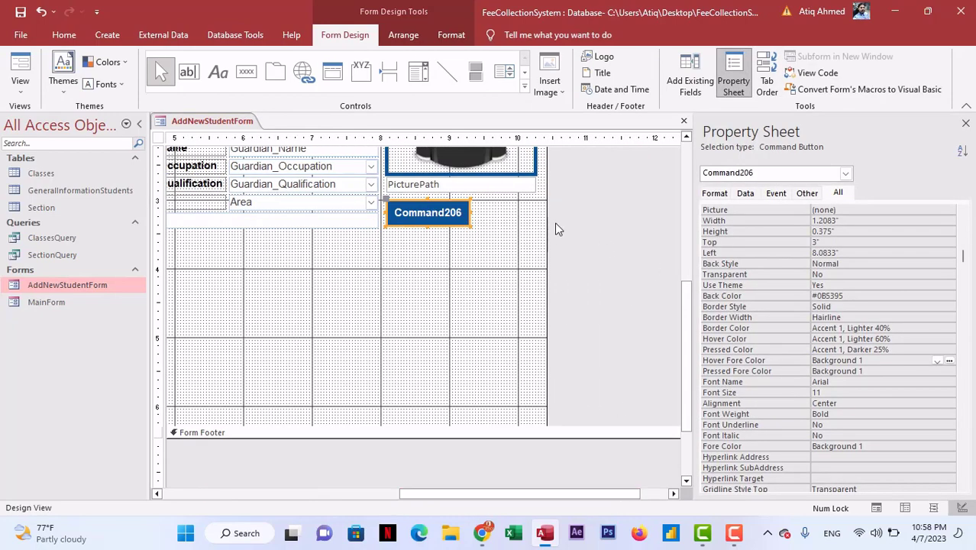
pyautogui.scroll(2, 823, 255)
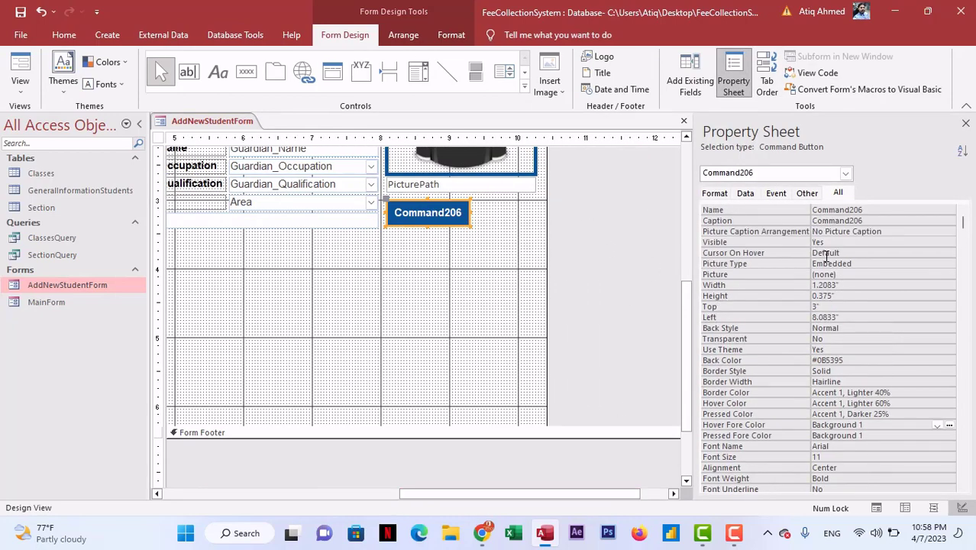
pyautogui.doubleClick(876, 220)
pyautogui.write('U')
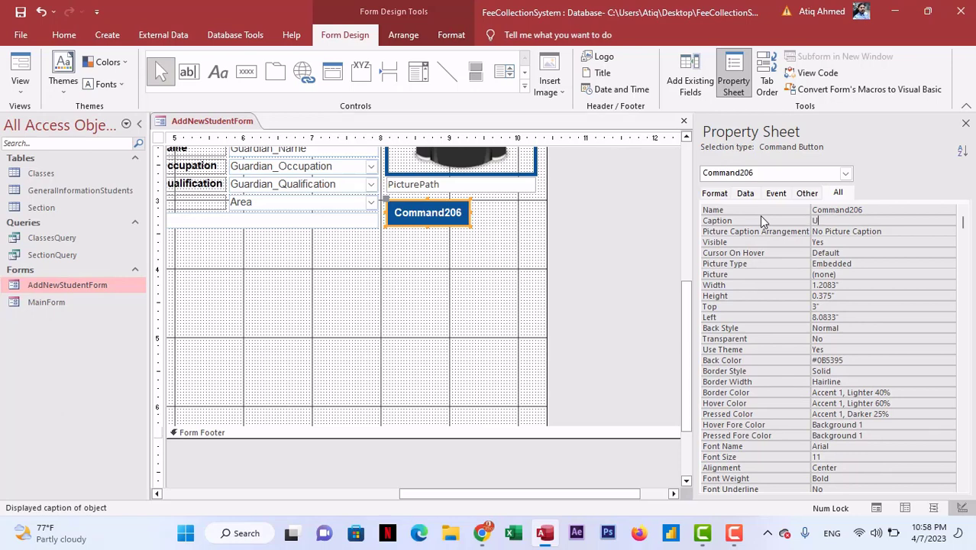
pyautogui.write('pload')
pyautogui.press('Return')
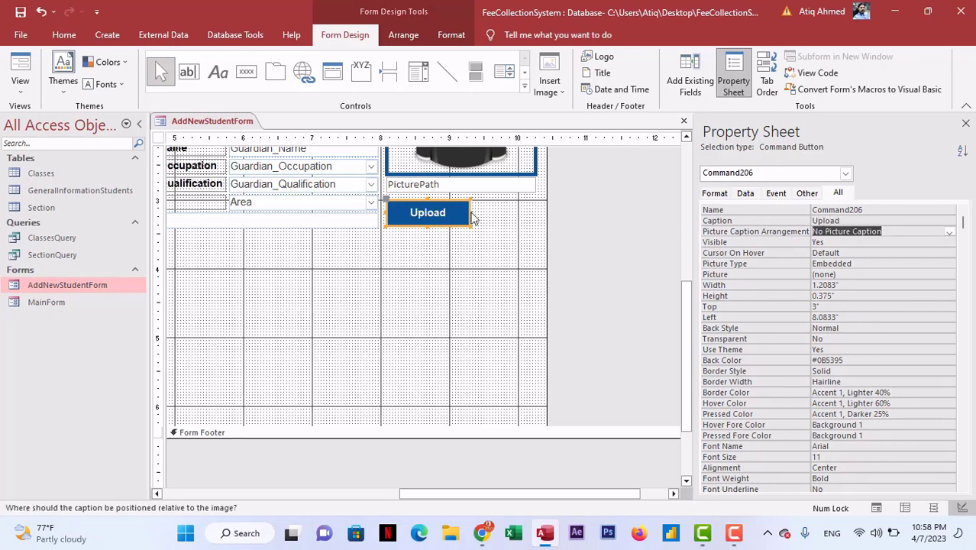
# - Narrow the Upload button to about 1.08 inches wide, keeping its left edge in place
pyautogui.moveTo(472, 218); pyautogui.dragTo(460, 217)
pyautogui.click(459, 258)
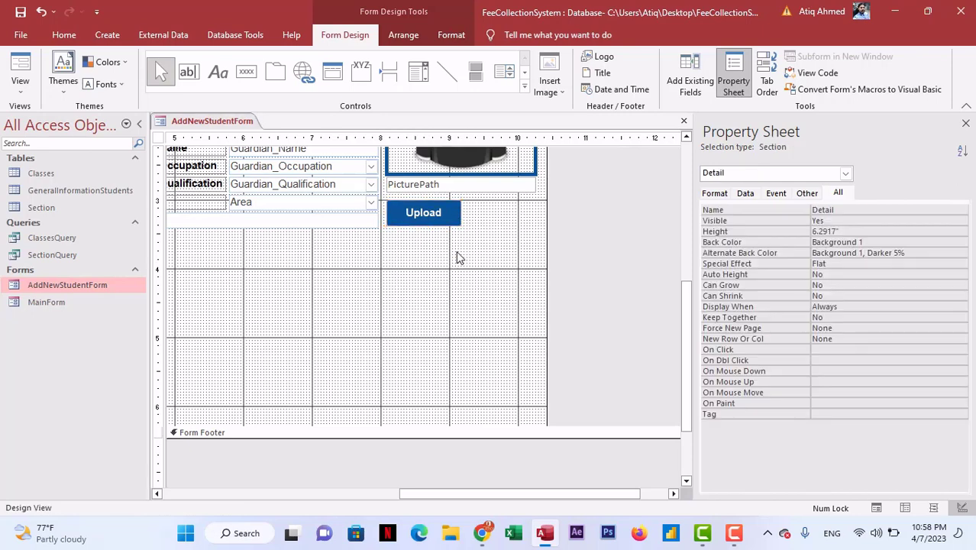
pyautogui.click(429, 220)
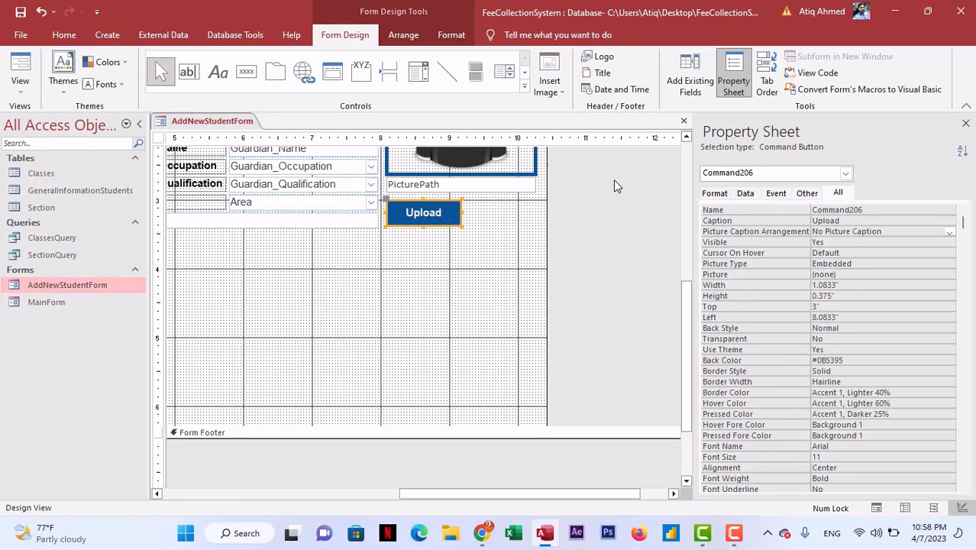
# - Close AddNewStudentForm with its design changes saved, and open it in Form View to check the Upload button
pyautogui.click(683, 121)
pyautogui.click(433, 303)
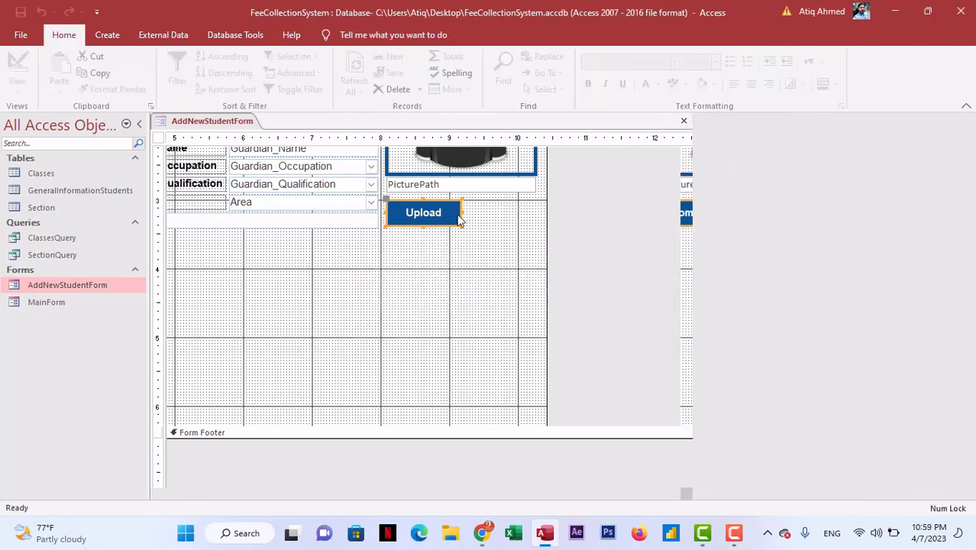
pyautogui.rightClick(84, 287)
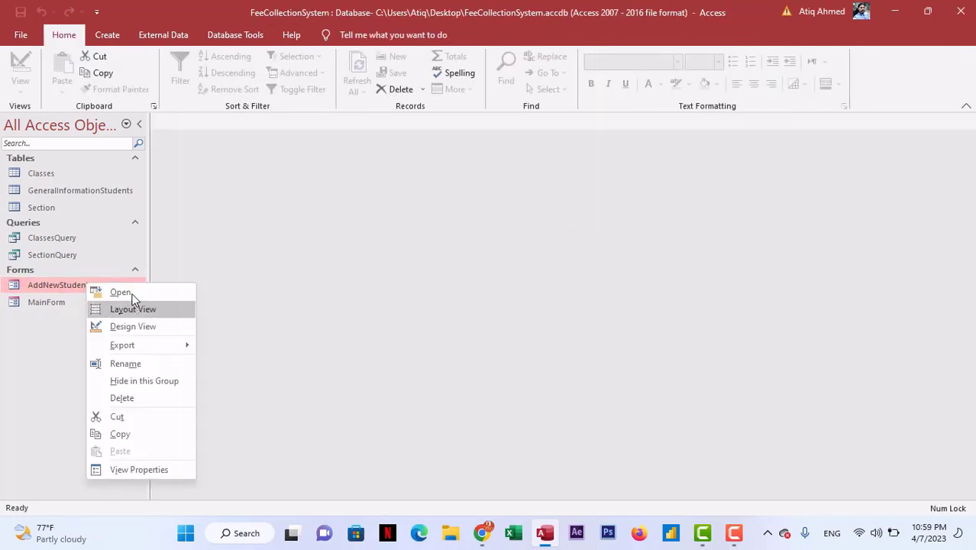
pyautogui.click(122, 293)
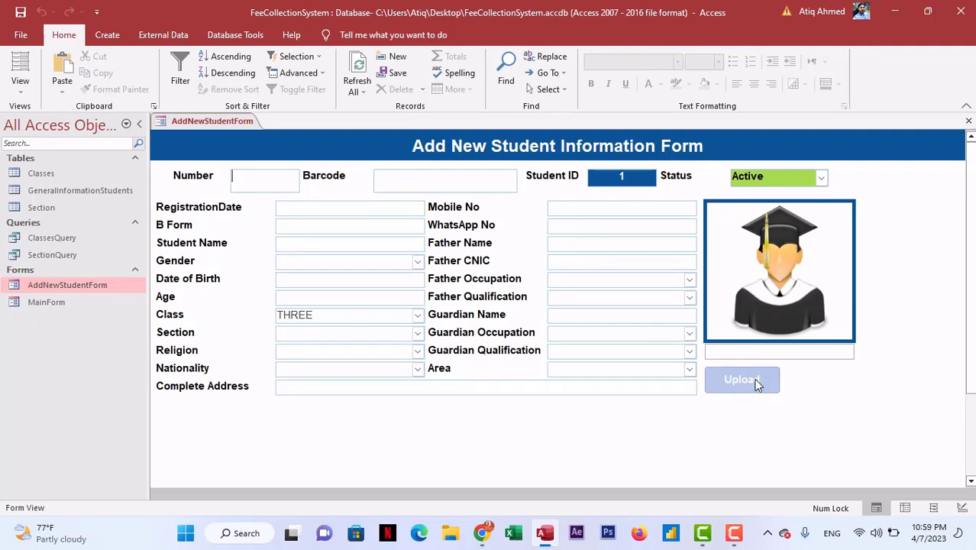
# - Close the form preview, reopen AddNewStudentForm in Design View and select the Upload button
pyautogui.click(968, 121)
pyautogui.rightClick(112, 285)
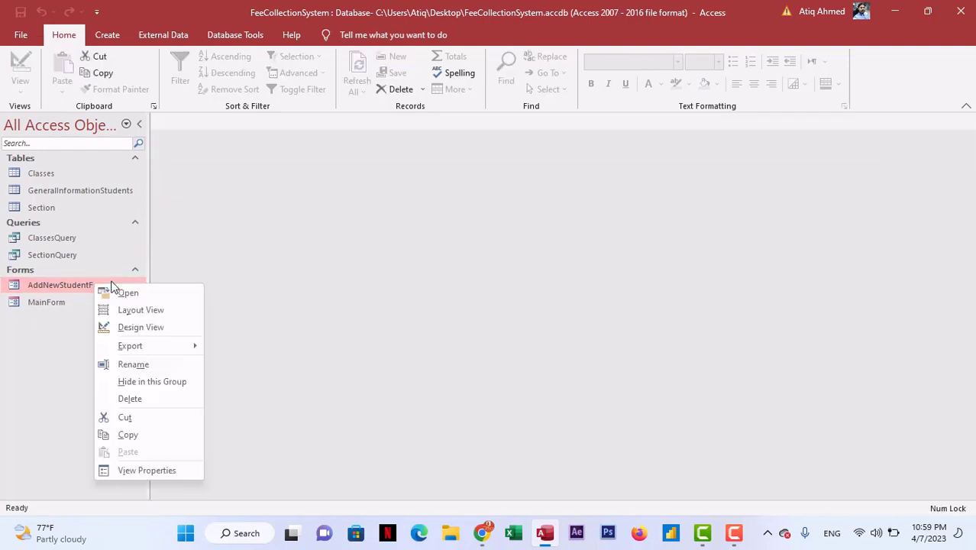
pyautogui.click(141, 327)
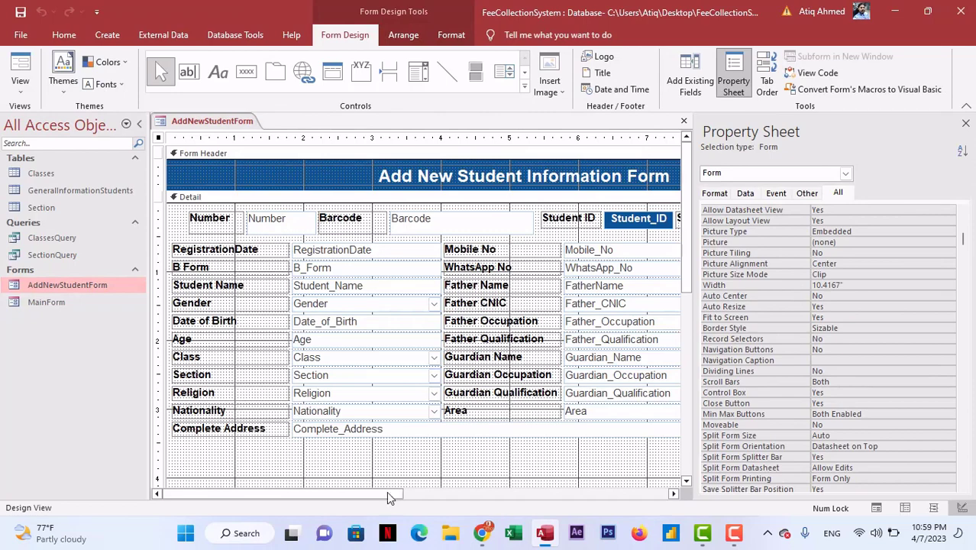
pyautogui.moveTo(385, 492); pyautogui.dragTo(582, 491)
pyautogui.click(503, 427)
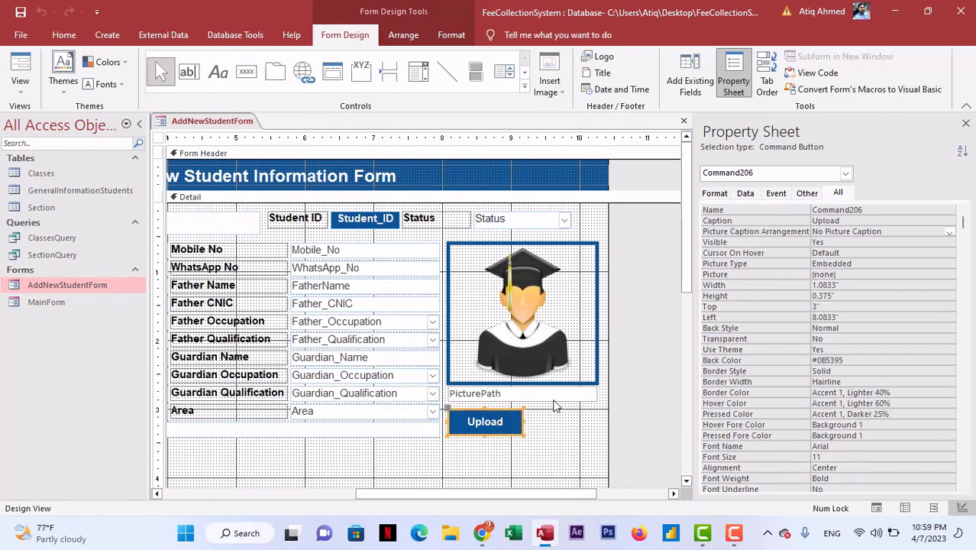
# - Set the Upload button's Hover Color and Pressed Color to black (Text 1)
pyautogui.scroll(-2, 767, 372)
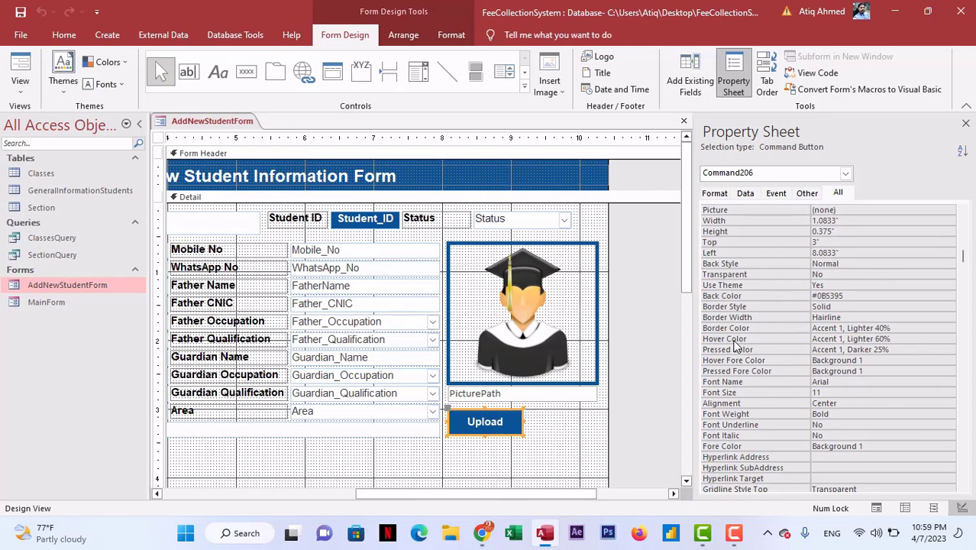
pyautogui.click(951, 340)
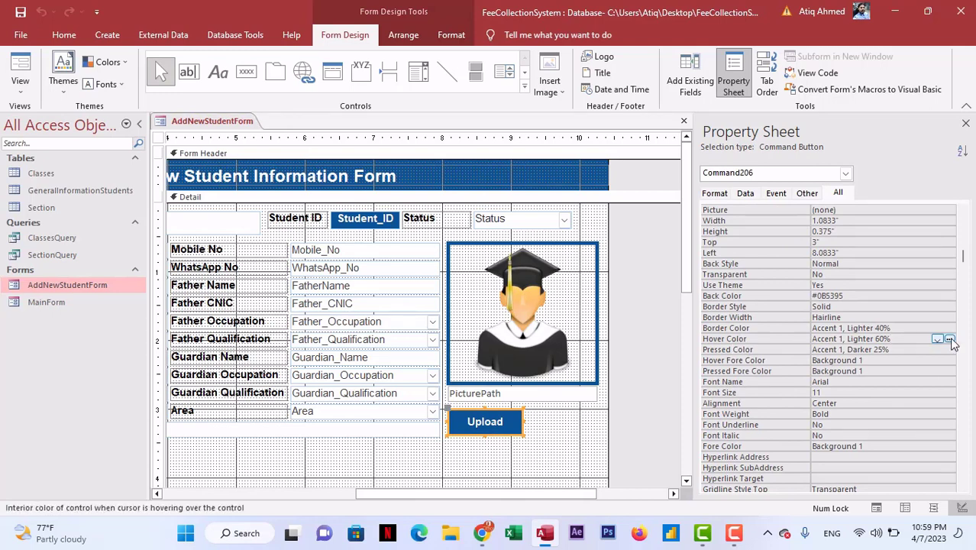
pyautogui.click(950, 340)
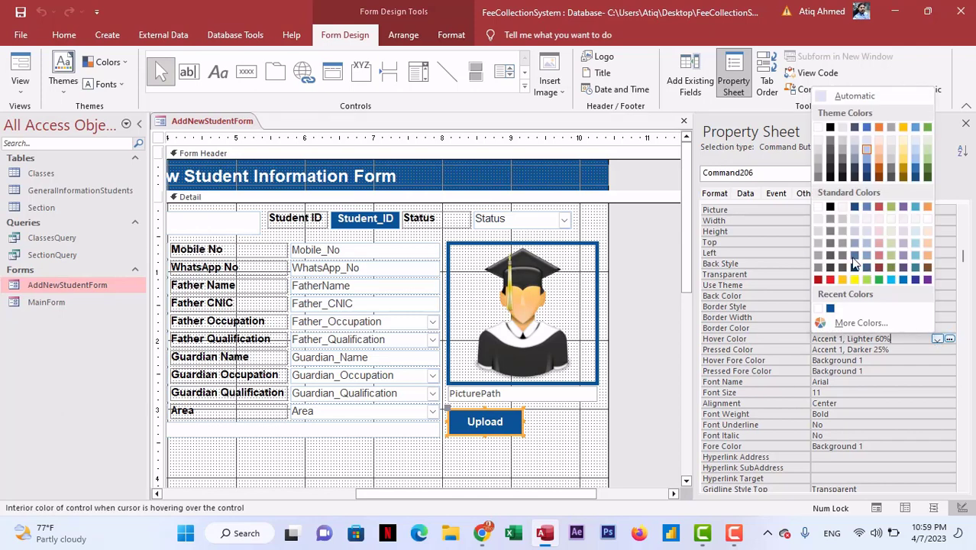
pyautogui.click(831, 128)
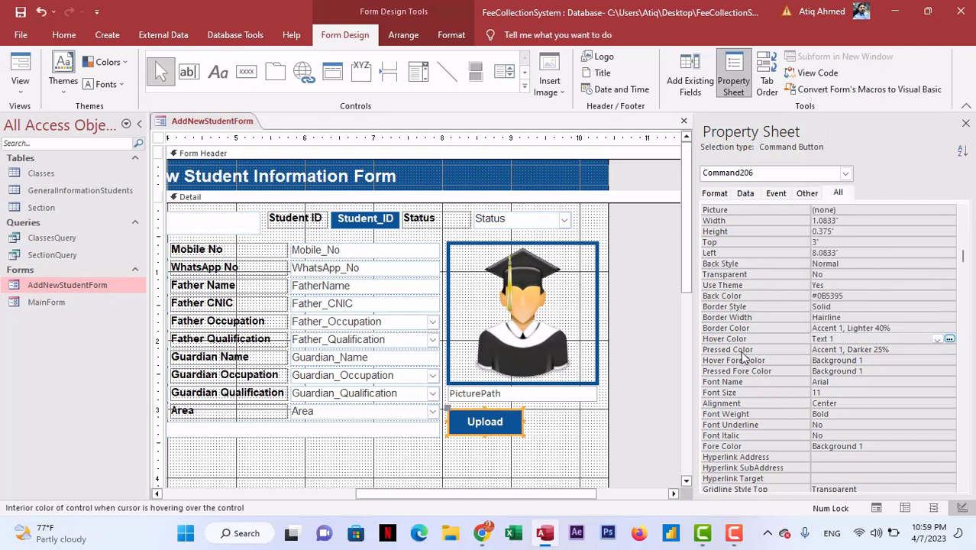
pyautogui.click(911, 350)
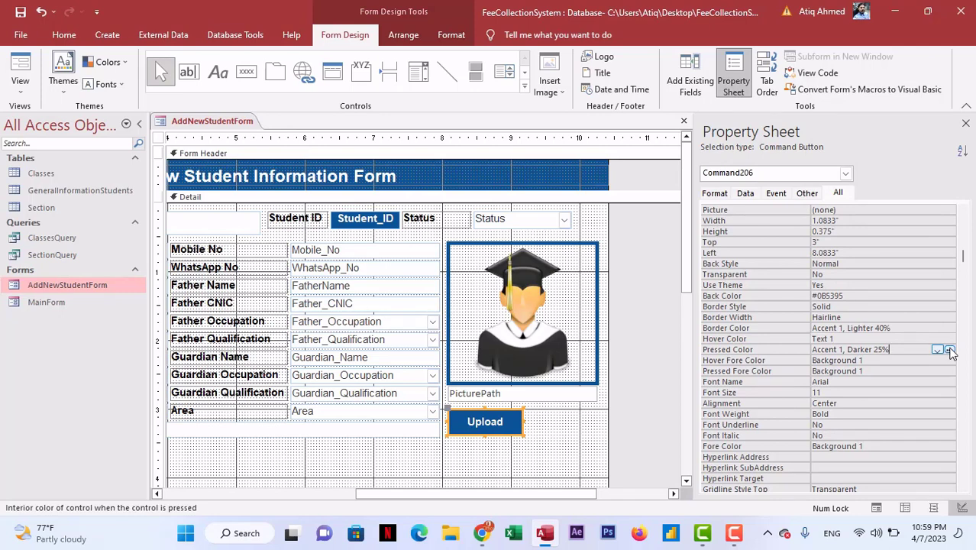
pyautogui.click(951, 351)
pyautogui.click(827, 139)
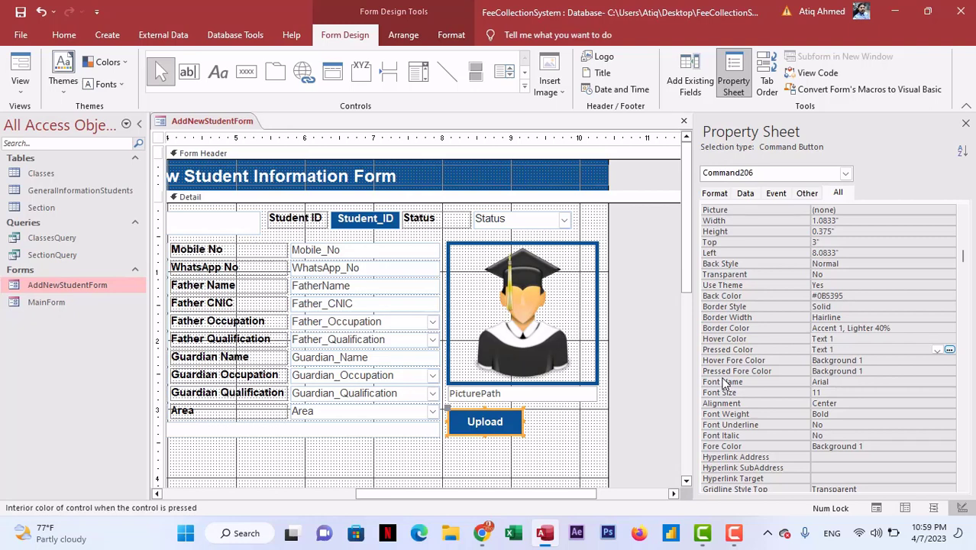
# - Save and close AddNewStudentForm, open it in Form View and test the Upload button's hover and pressed colors
pyautogui.click(683, 120)
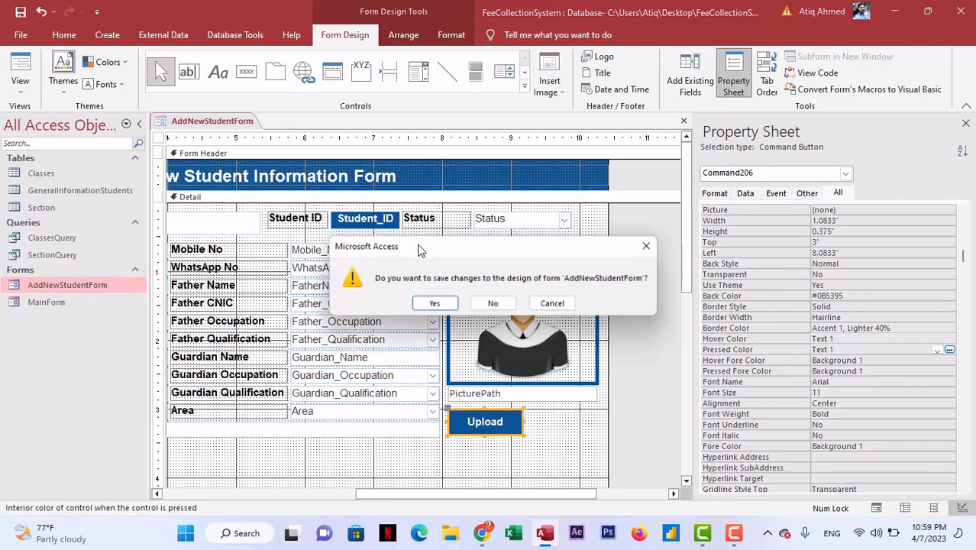
pyautogui.click(434, 303)
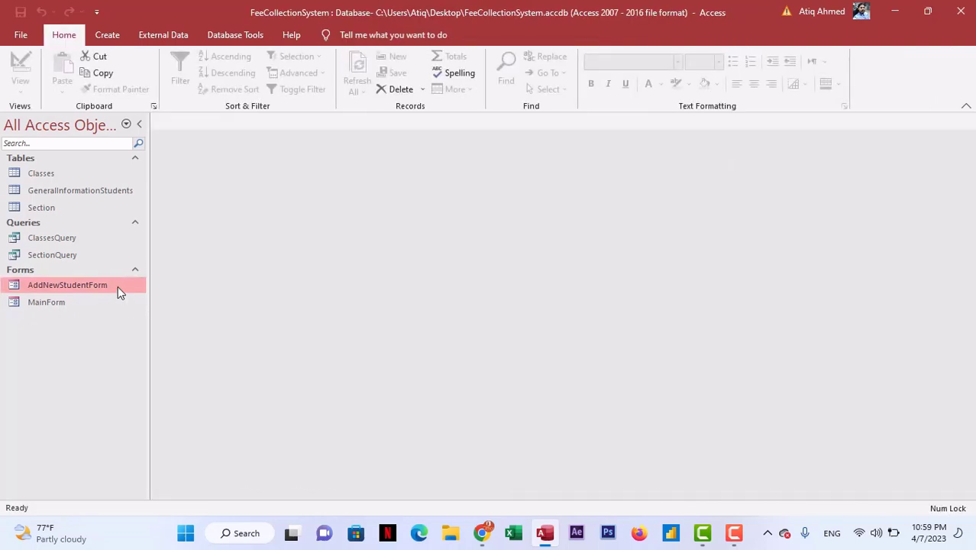
pyautogui.doubleClick(117, 286)
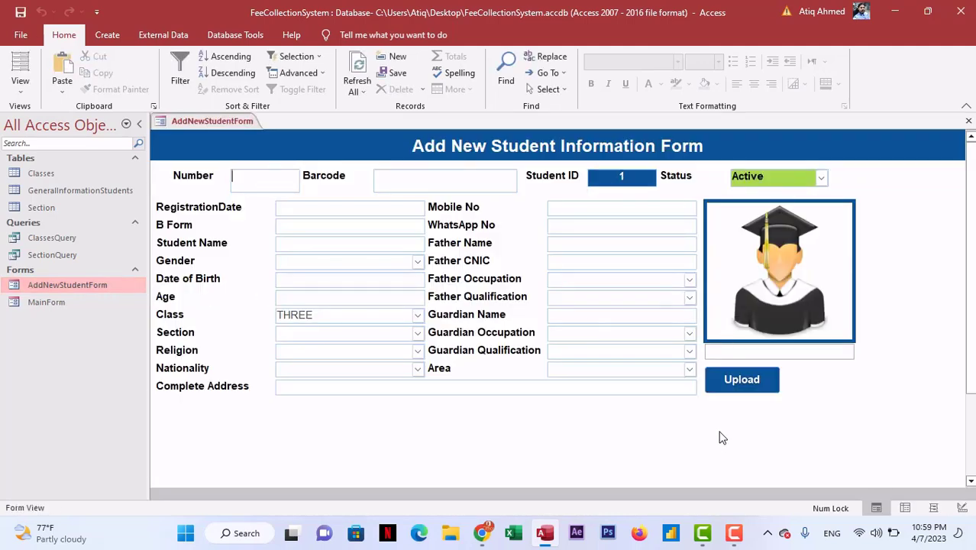
pyautogui.click(750, 380)
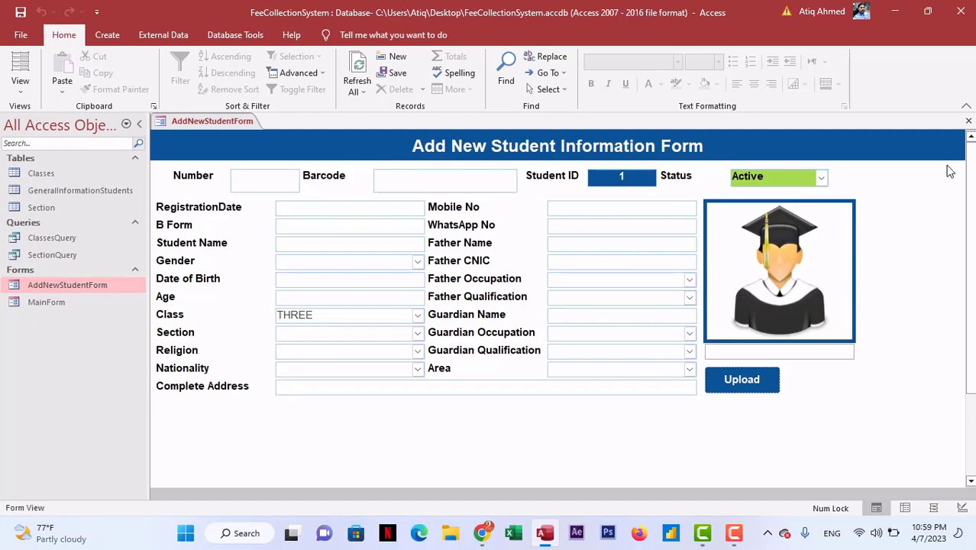
# - Return AddNewStudentForm to Design View and select the Upload button below the PicturePath field
pyautogui.click(968, 121)
pyautogui.rightClick(67, 283)
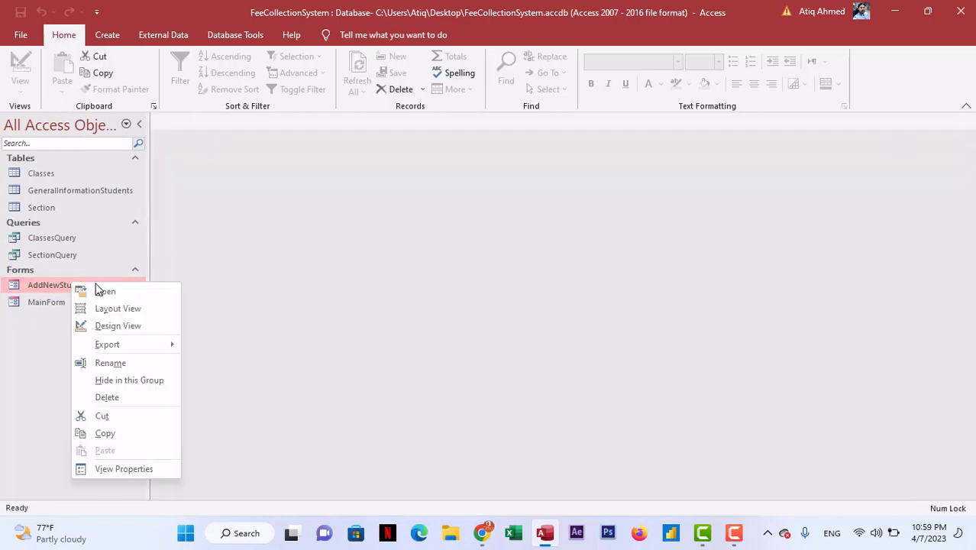
pyautogui.click(110, 324)
pyautogui.scroll(-3, 611, 289)
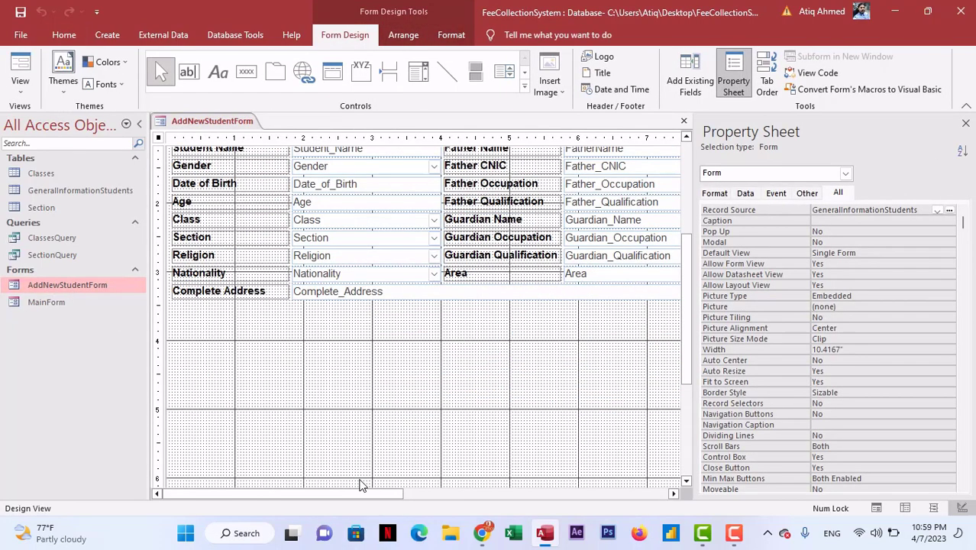
pyautogui.moveTo(388, 493); pyautogui.dragTo(492, 493)
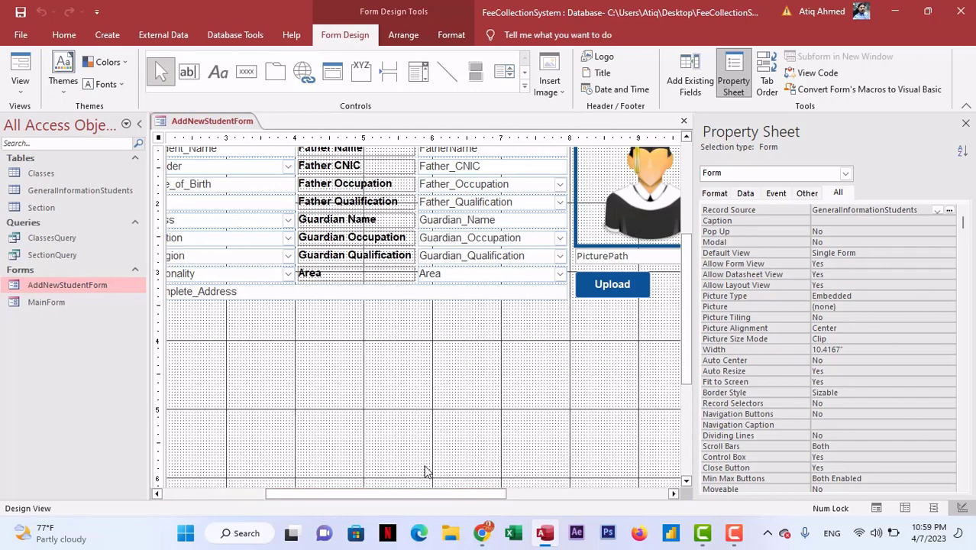
pyautogui.moveTo(414, 494); pyautogui.dragTo(564, 493)
pyautogui.click(421, 299)
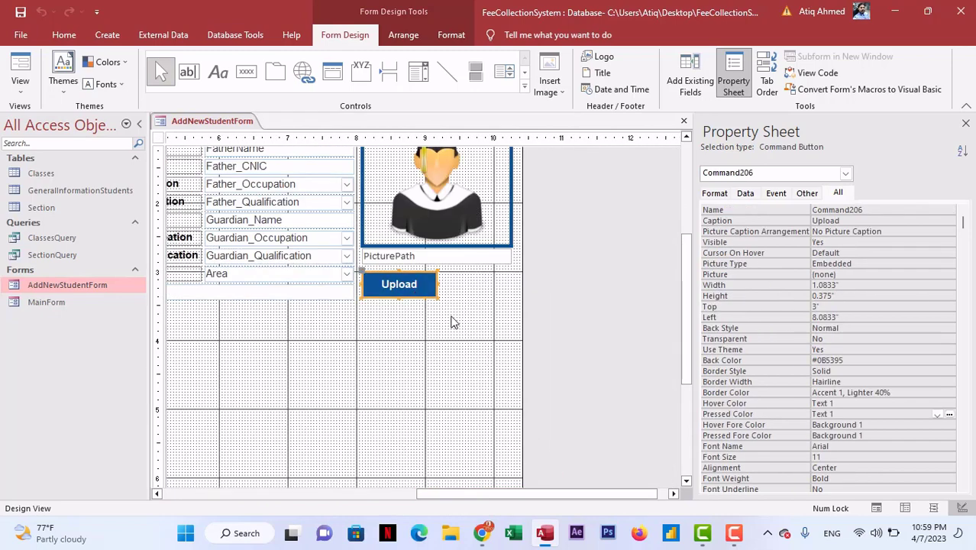
# - Duplicate the Upload button and place the copy directly beside the original beneath the PicturePath field
pyautogui.hotkey('ctrl', 'c')
pyautogui.hotkey('ctrl', 'v')
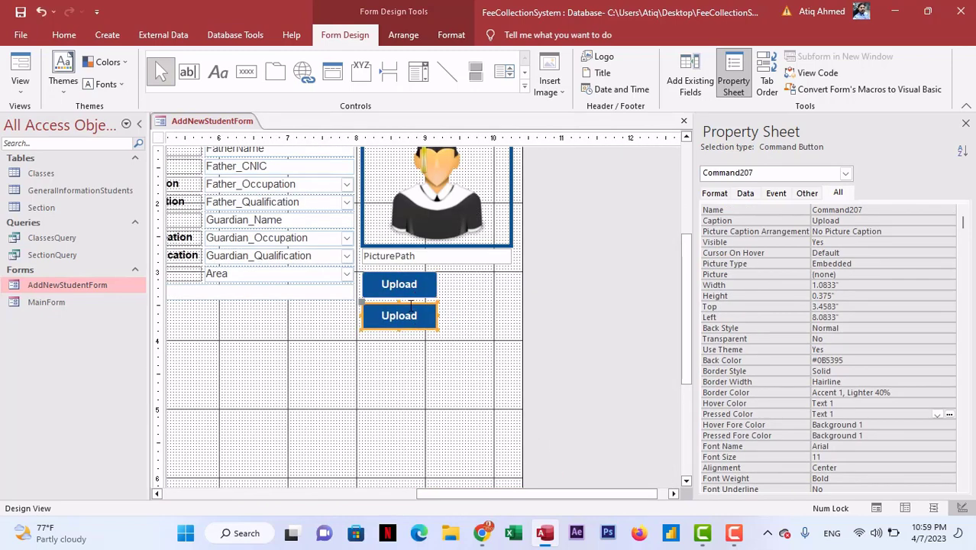
pyautogui.moveTo(410, 304); pyautogui.dragTo(485, 270)
pyautogui.click(475, 326)
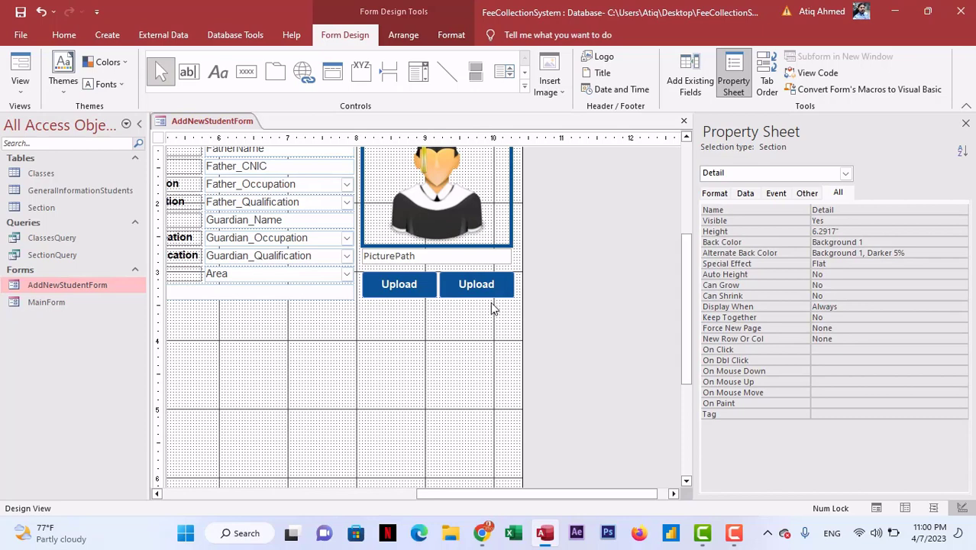
# - Widen the student image to about 2.2 in so its edge lines up with the pair of buttons
pyautogui.click(511, 172)
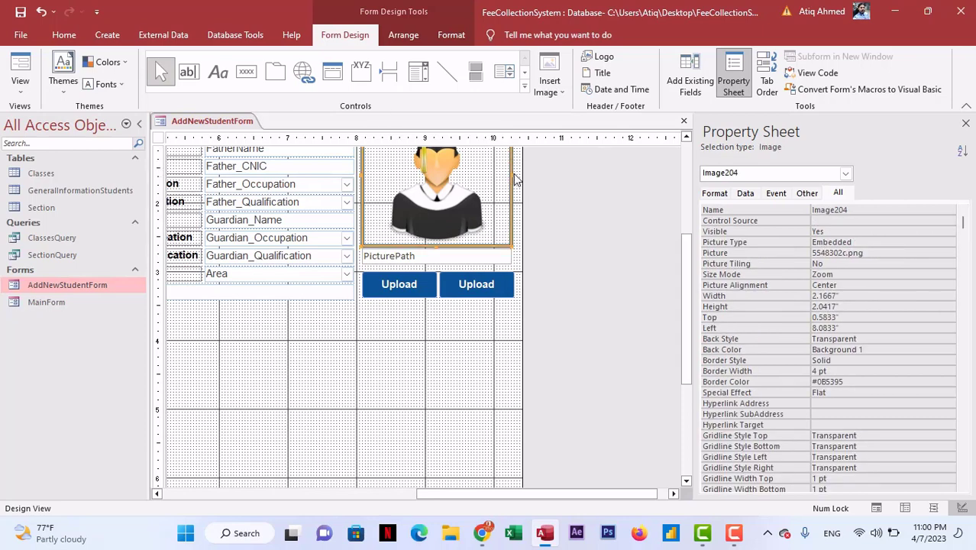
pyautogui.moveTo(512, 175); pyautogui.dragTo(515, 174)
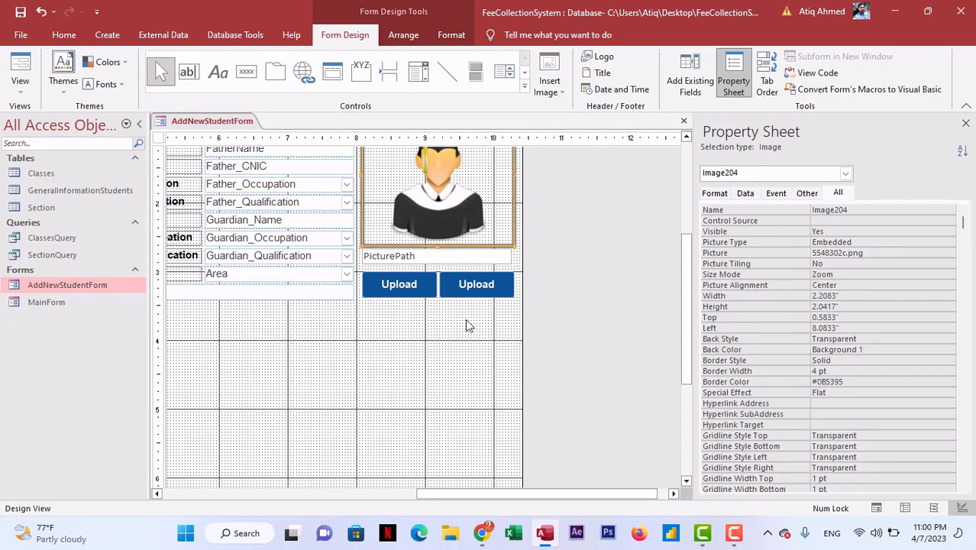
pyautogui.click(457, 346)
# - Change the caption of the second Upload button beneath the PicturePath field to Delete
pyautogui.click(491, 288)
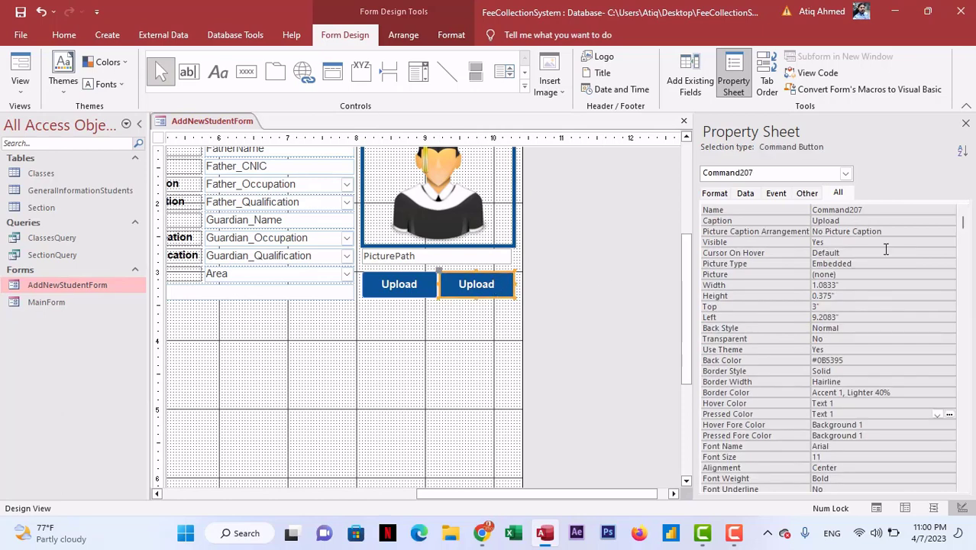
pyautogui.doubleClick(851, 221)
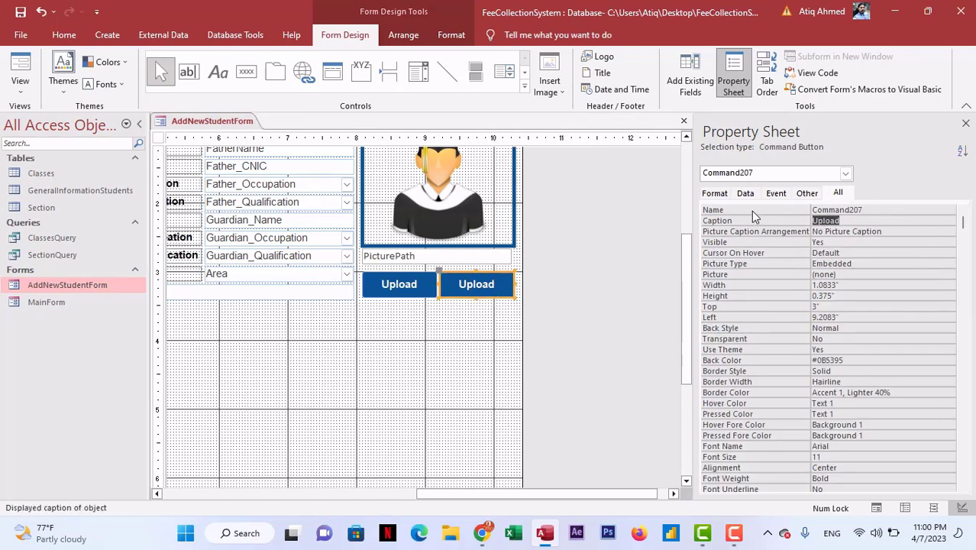
pyautogui.write('Delete')
pyautogui.press('Return')
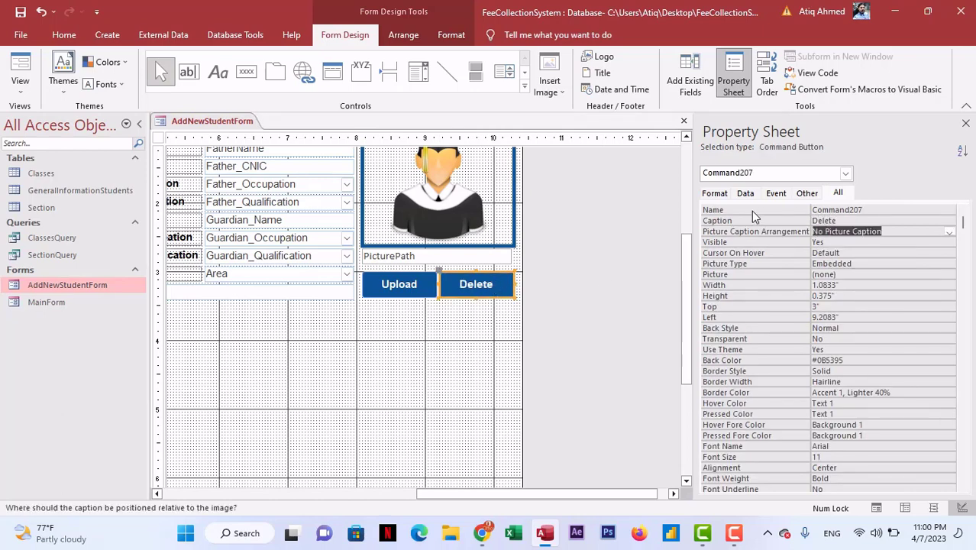
pyautogui.click(635, 252)
pyautogui.click(395, 367)
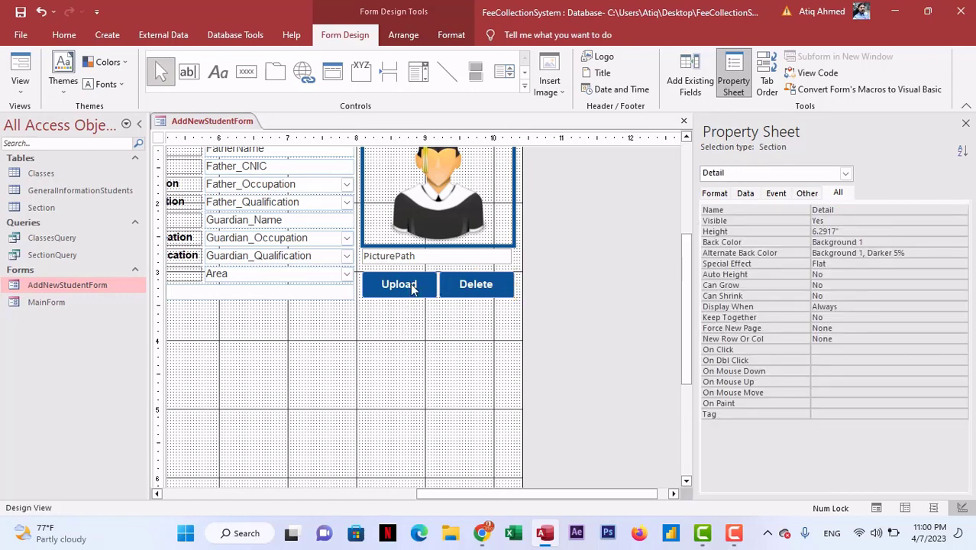
# - Close the Property Sheet and extend the form's Detail section to about 7.3 in high
pyautogui.click(412, 288)
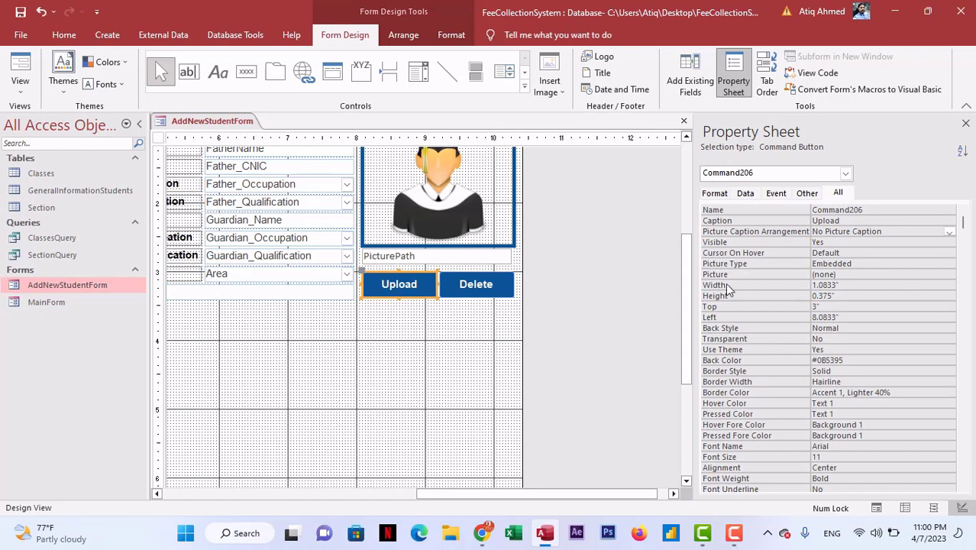
pyautogui.click(854, 275)
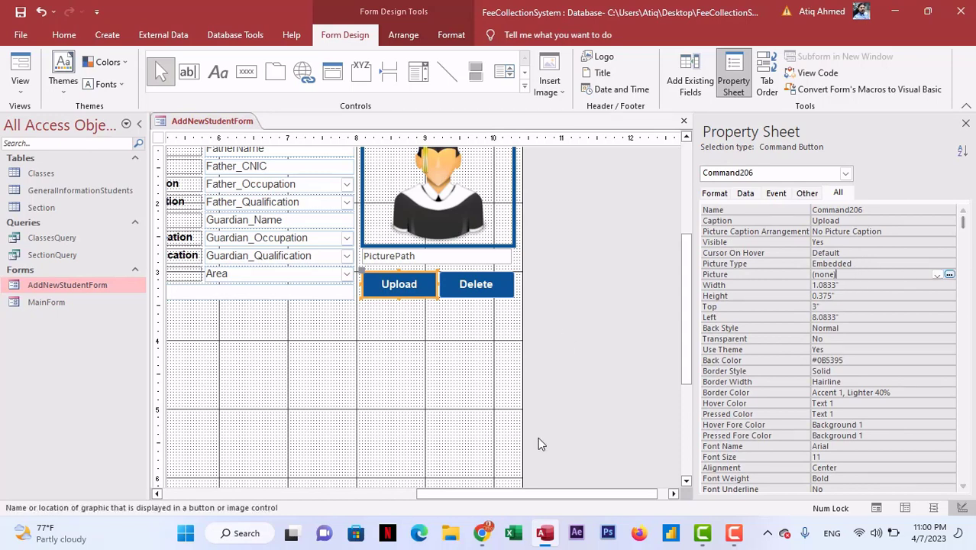
pyautogui.click(966, 123)
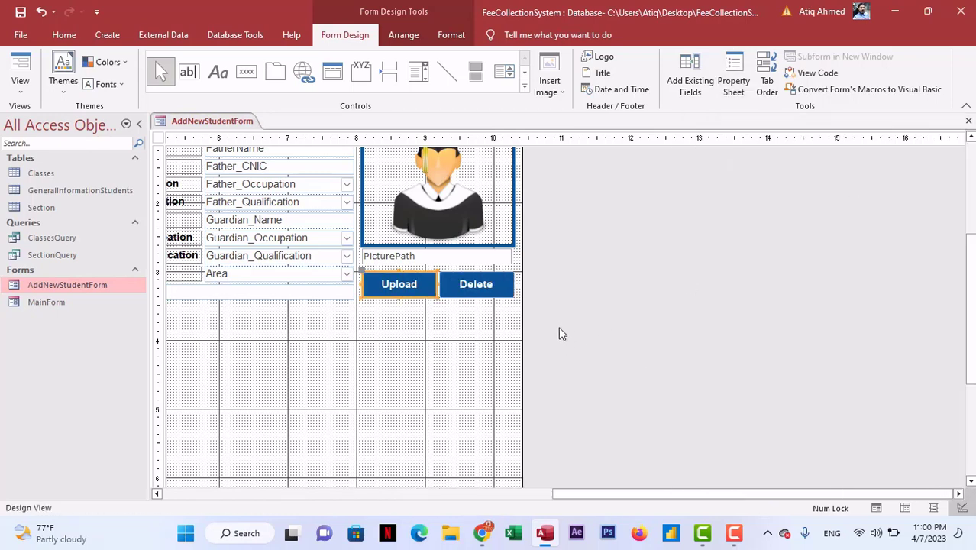
pyautogui.moveTo(592, 493); pyautogui.dragTo(200, 493)
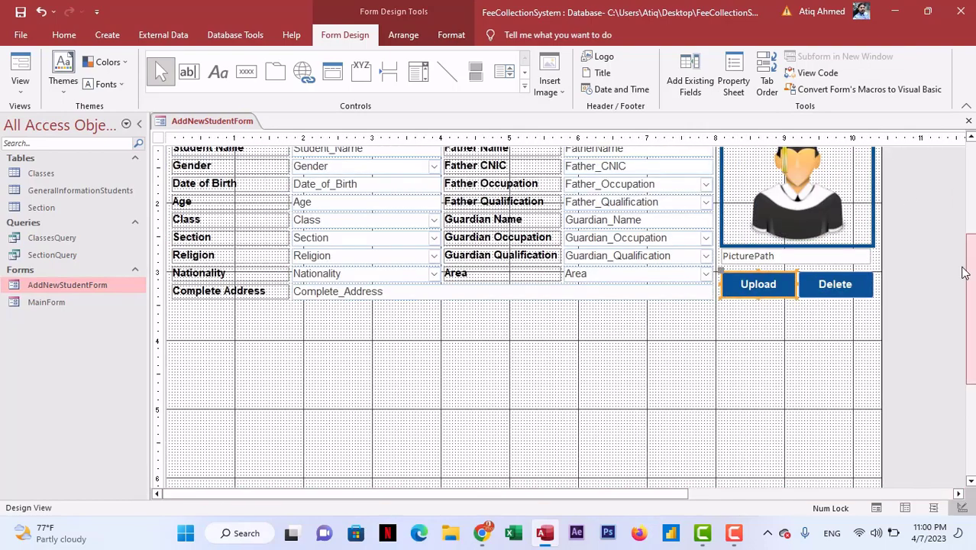
pyautogui.moveTo(970, 273); pyautogui.dragTo(970, 308)
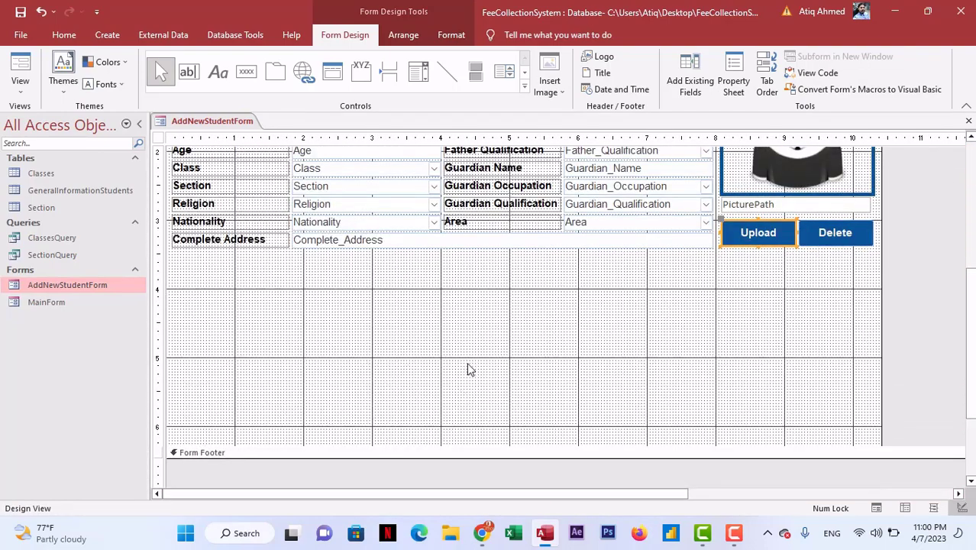
pyautogui.scroll(-3, 691, 349)
pyautogui.scroll(-1, 440, 382)
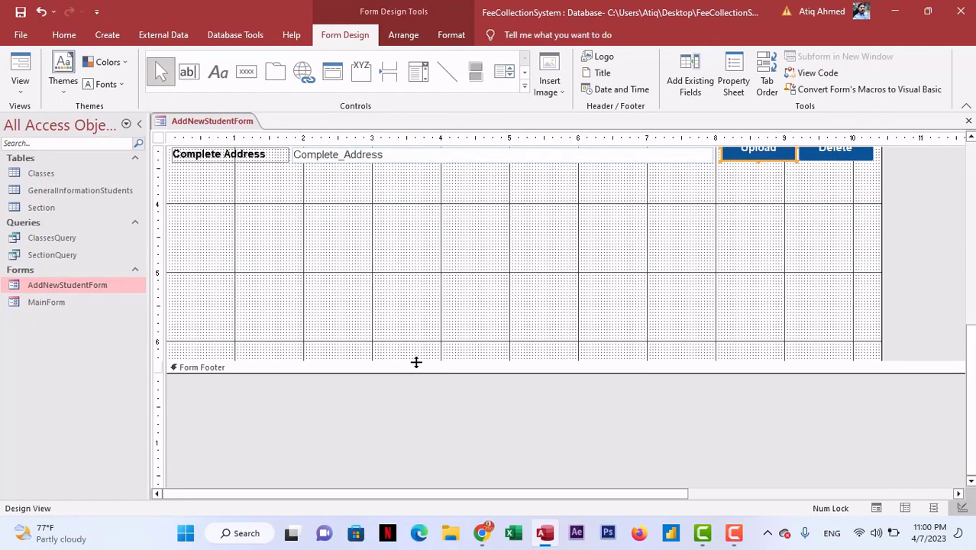
pyautogui.moveTo(416, 362); pyautogui.dragTo(416, 433)
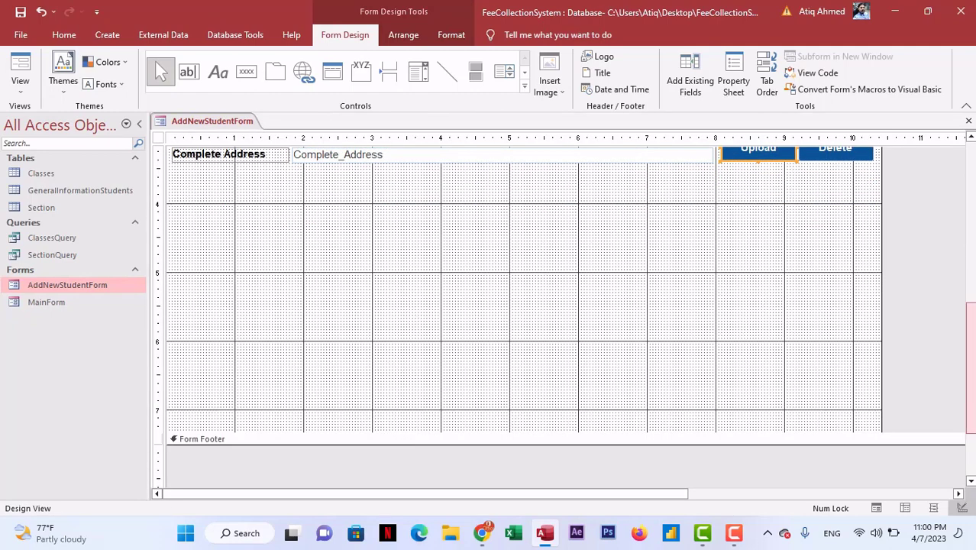
# - Insert a tab control about 10.2 in wide and 3.1 in tall below the Complete Address field
pyautogui.scroll(3, 524, 313)
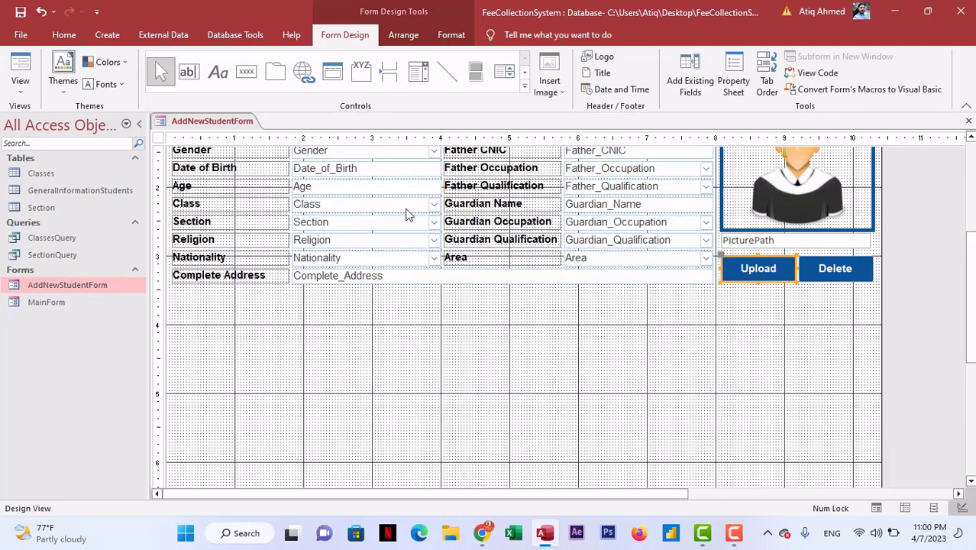
pyautogui.click(276, 79)
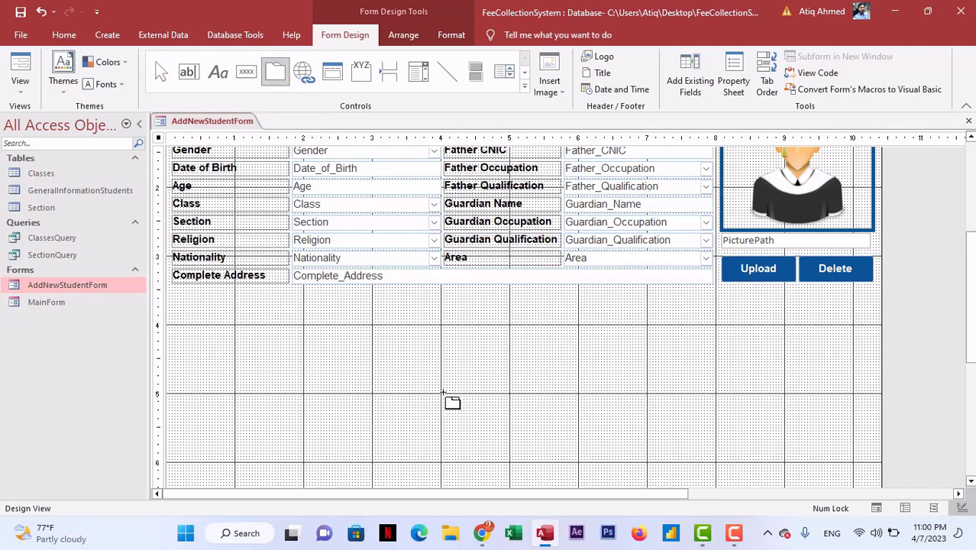
pyautogui.moveTo(173, 297)
pyautogui.mouseDown()
pyautogui.moveTo(261, 364)
pyautogui.moveTo(665, 440)
pyautogui.moveTo(858, 434)
pyautogui.moveTo(873, 437)
pyautogui.moveTo(872, 463)
pyautogui.mouseUp()
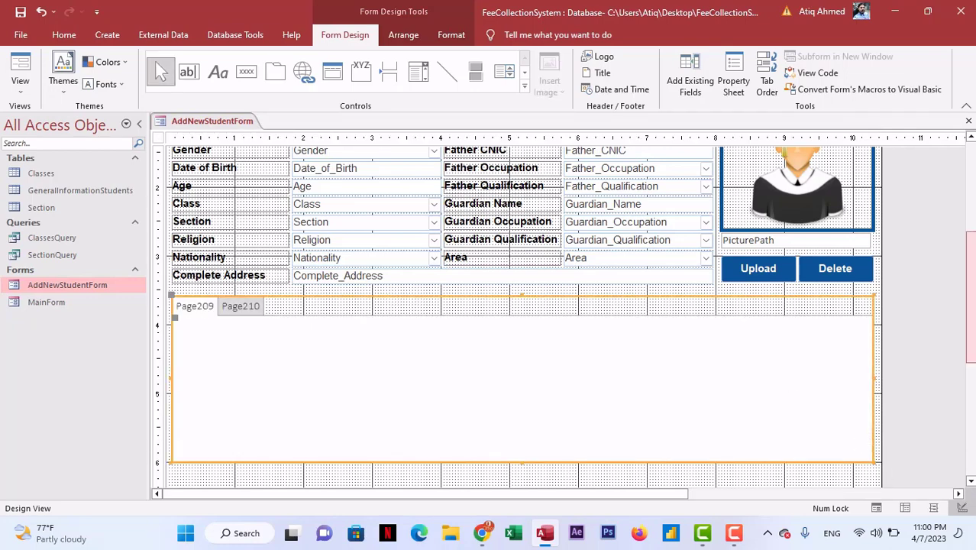
pyautogui.scroll(-3, 486, 268)
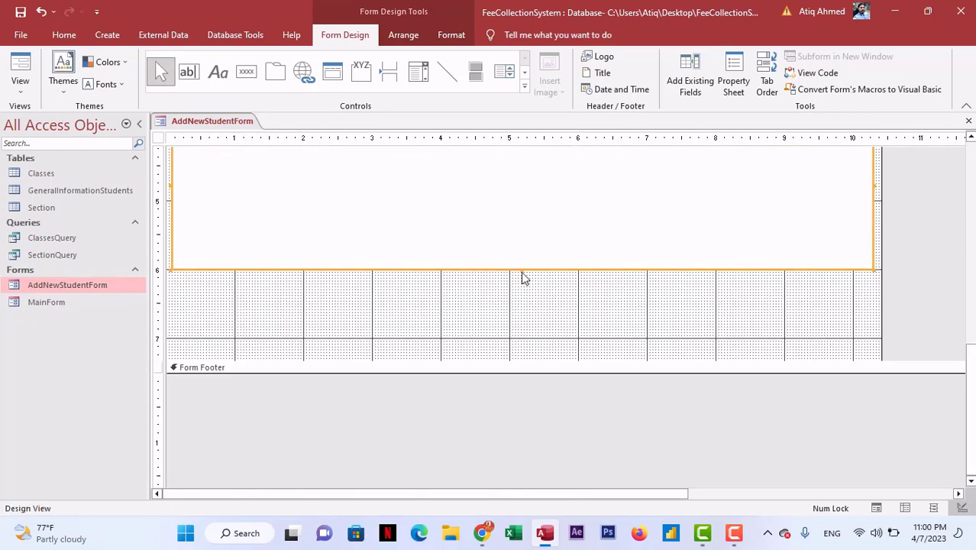
pyautogui.moveTo(522, 271); pyautogui.dragTo(515, 318)
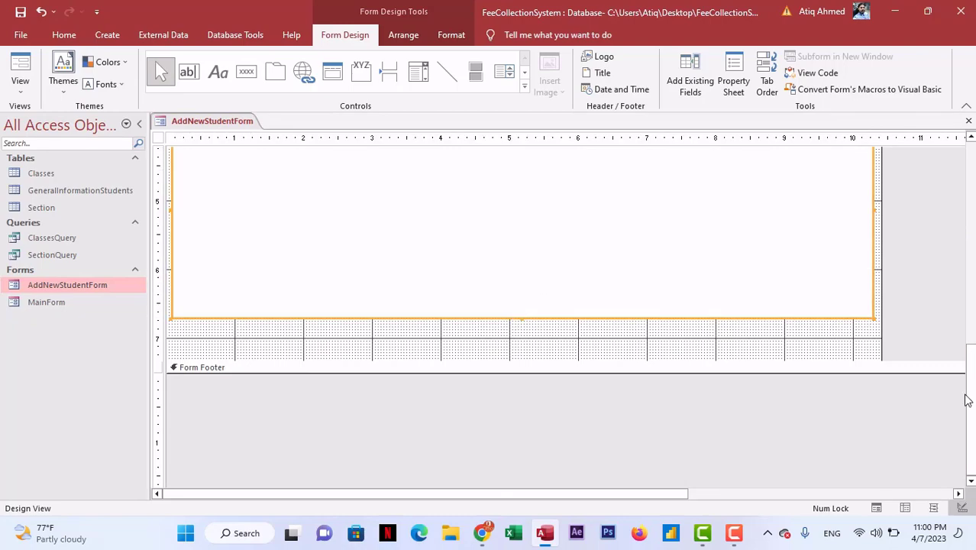
# - Copy the Upload button and place two copies side by side beneath the left end of the tab control
pyautogui.scroll(2, 967, 399)
pyautogui.click(760, 203)
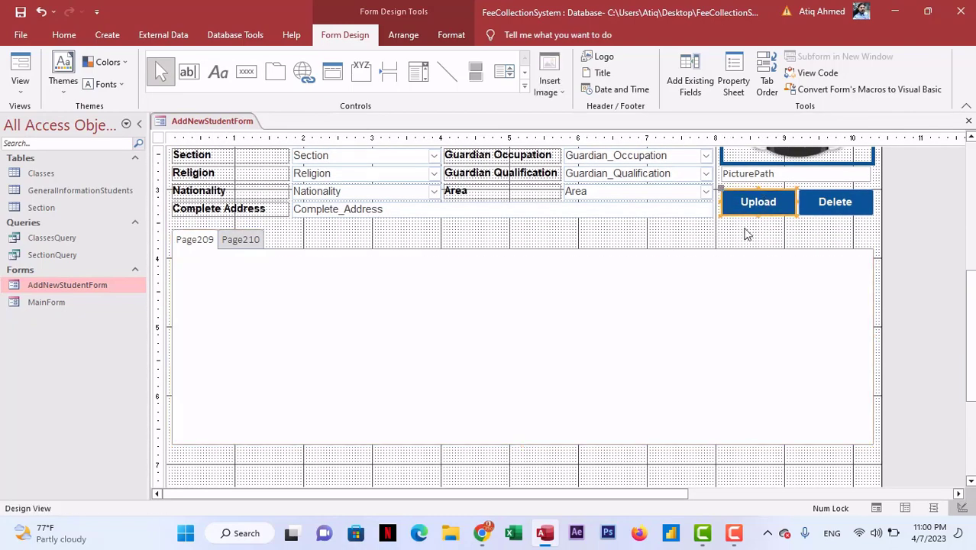
pyautogui.hotkey('ctrl', 'c')
pyautogui.hotkey('ctrl', 'v')
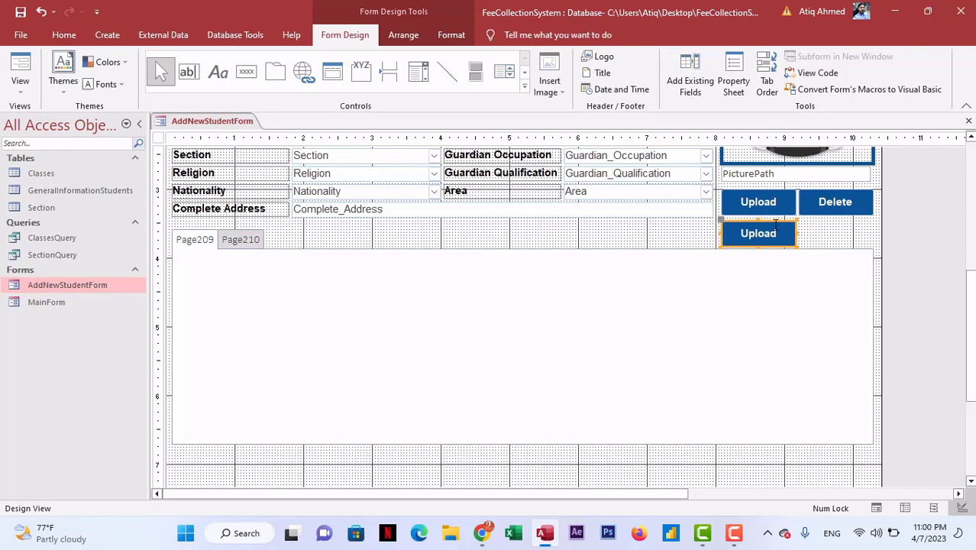
pyautogui.moveTo(776, 220); pyautogui.dragTo(226, 452)
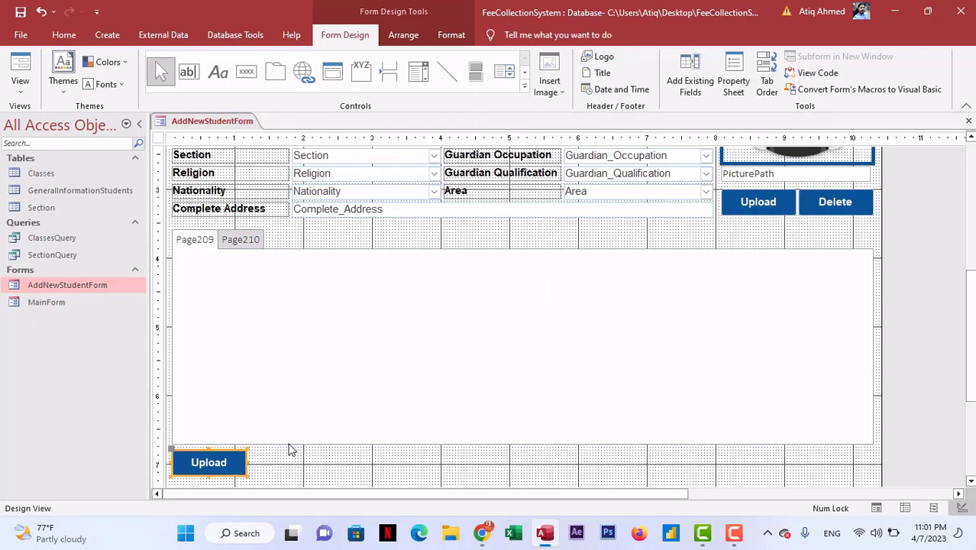
pyautogui.moveTo(236, 485); pyautogui.dragTo(312, 454)
pyautogui.click(397, 469)
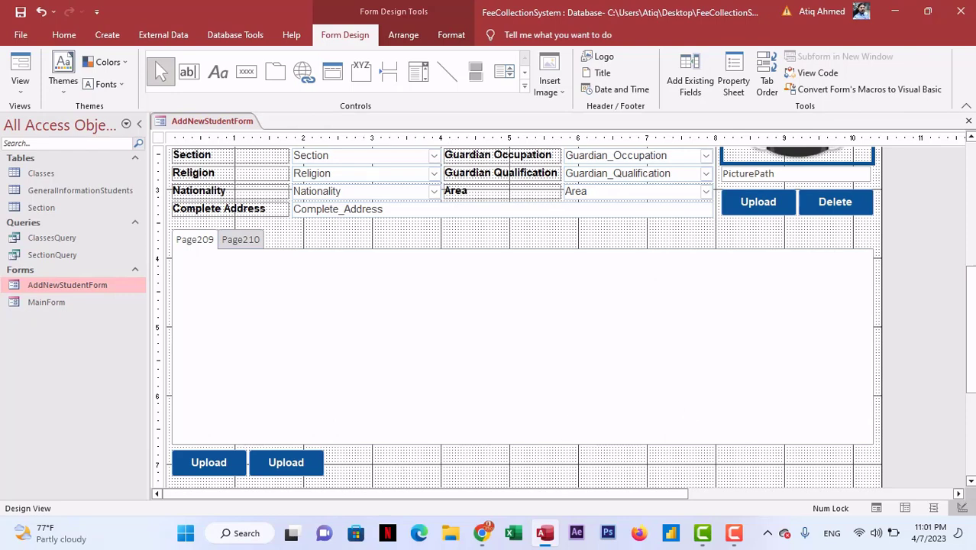
# - Paste three more Upload buttons and line them up in a row beneath the right end of the tab control
pyautogui.scroll(-3, 404, 383)
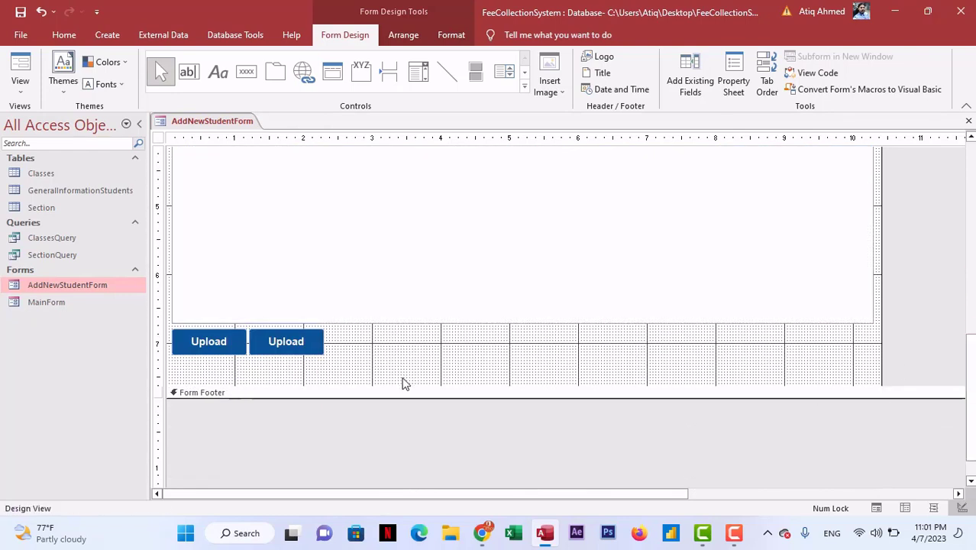
pyautogui.click(283, 346)
pyautogui.hotkey('ctrl', 'v')
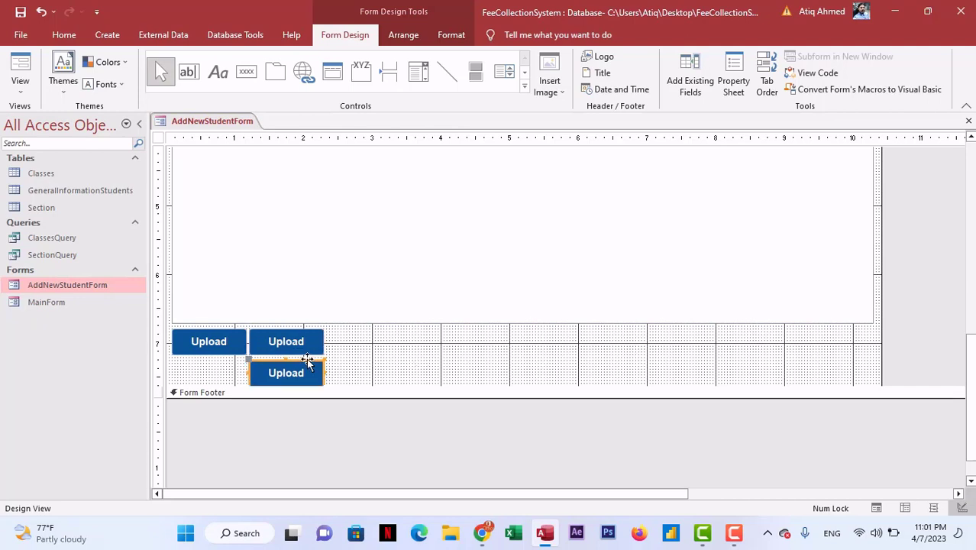
pyautogui.moveTo(307, 364); pyautogui.dragTo(856, 329)
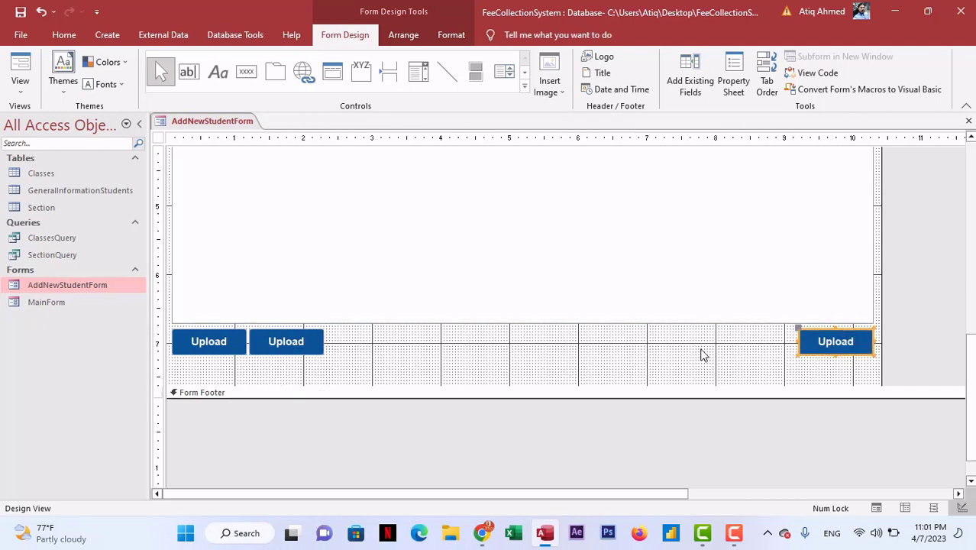
pyautogui.hotkey('ctrl', 'v')
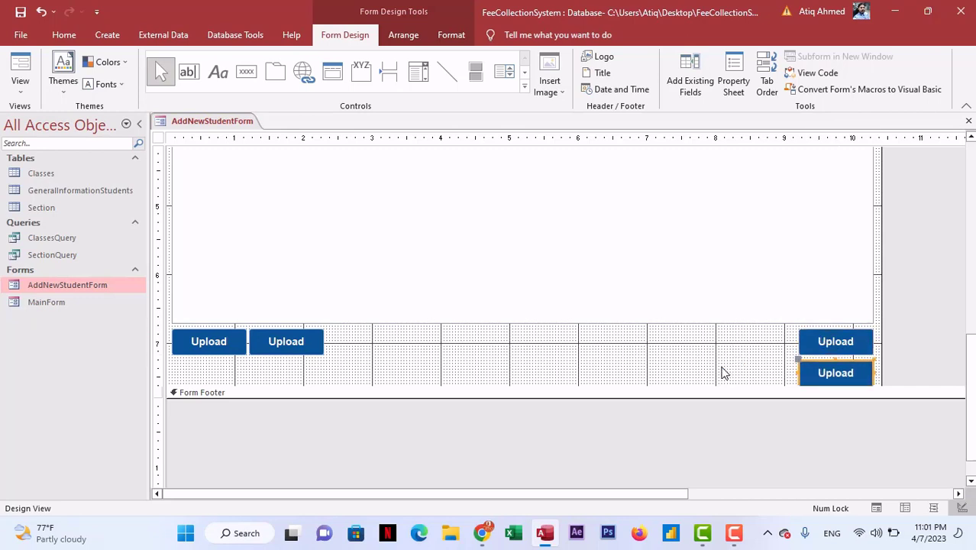
pyautogui.moveTo(845, 361); pyautogui.dragTo(767, 332)
pyautogui.hotkey('ctrl', 'v')
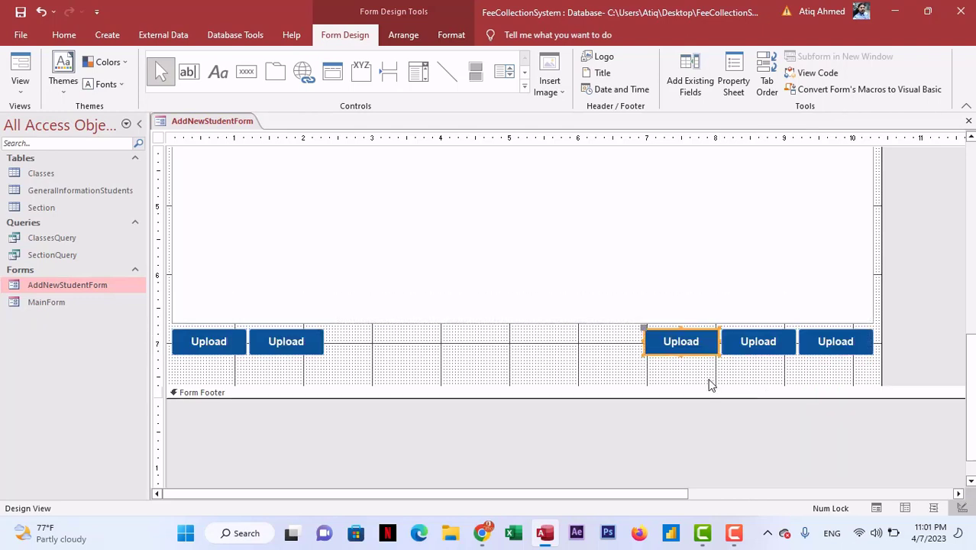
# - Shorten the Detail section to about 7.4 in, leaving a small margin below the button row
pyautogui.click(557, 357)
pyautogui.click(493, 384)
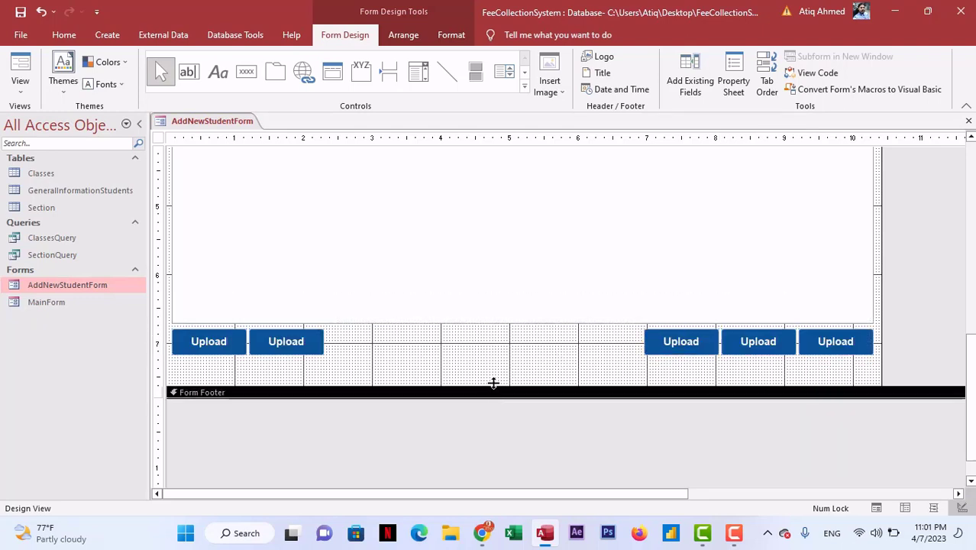
pyautogui.moveTo(491, 385); pyautogui.dragTo(489, 374)
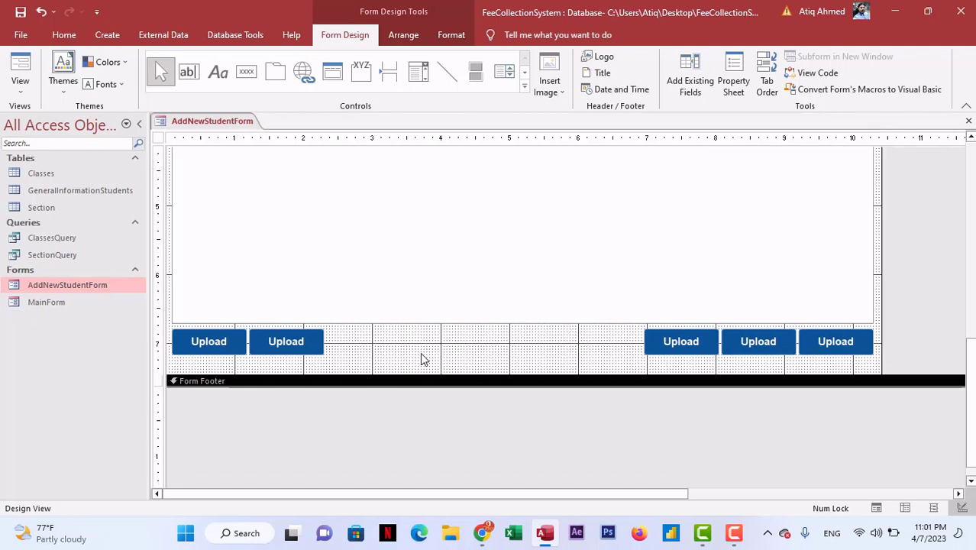
# - Set the caption of the leftmost button beneath the tab control to Add
pyautogui.click(196, 345)
pyautogui.click(734, 81)
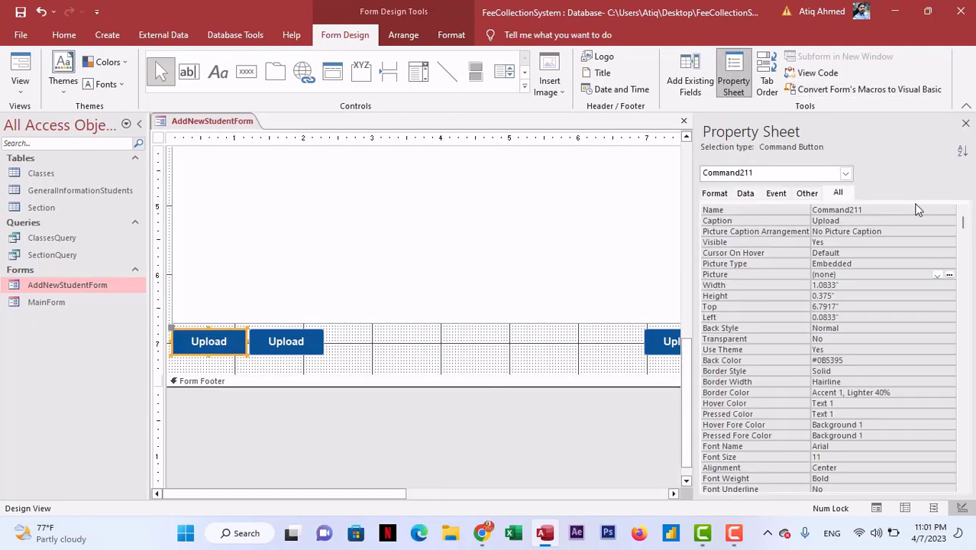
pyautogui.click(879, 218)
pyautogui.write('Add')
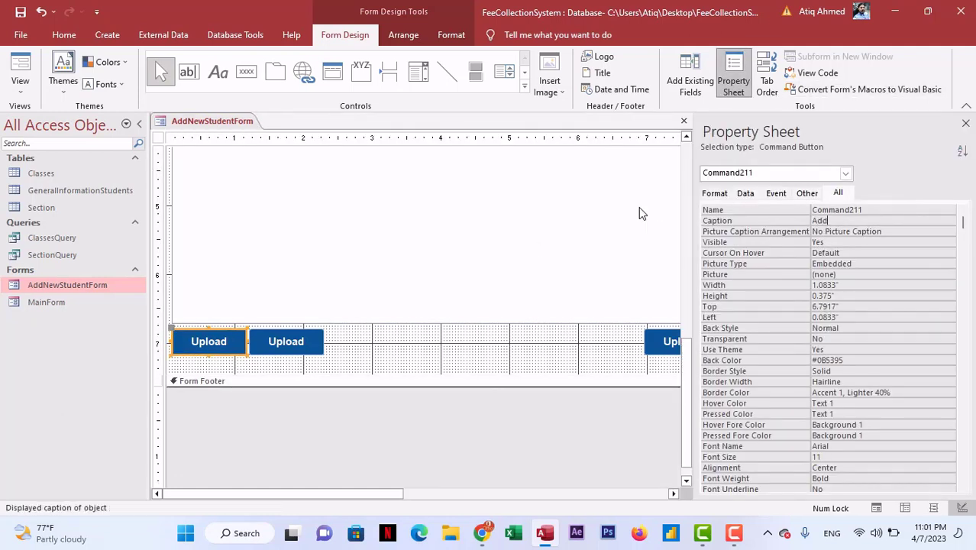
pyautogui.press('Return')
# - Set the caption of the second button from the left beneath the tab control to Save
pyautogui.click(318, 344)
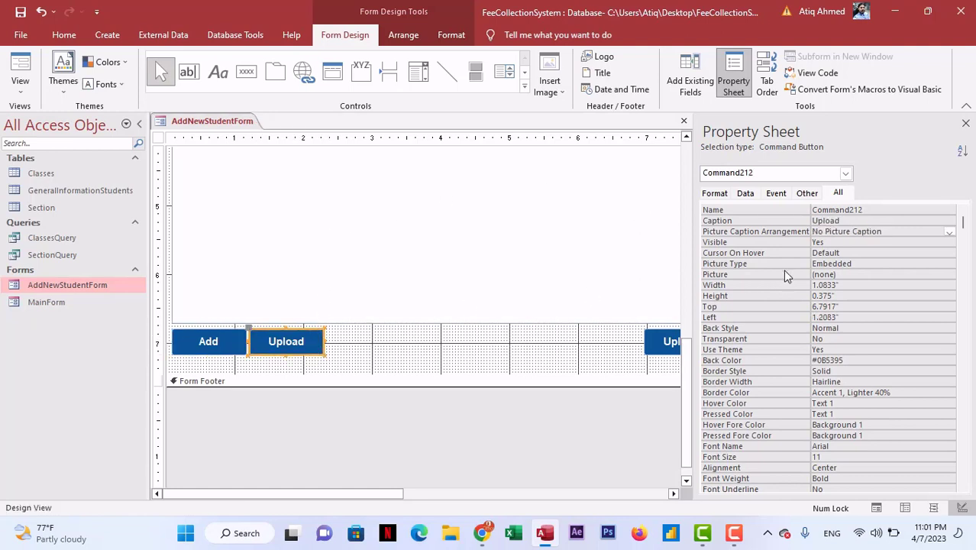
pyautogui.click(849, 221)
pyautogui.write('Save')
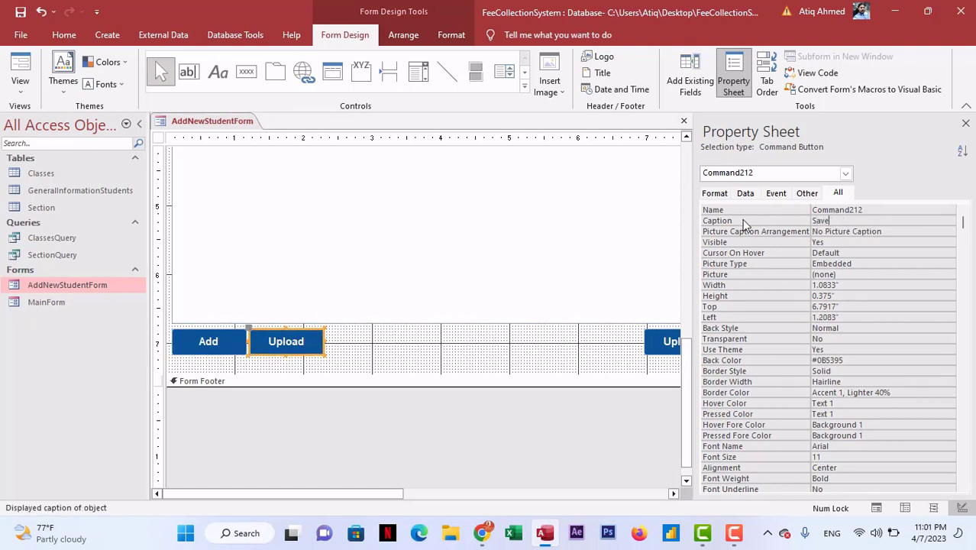
pyautogui.press('Return')
pyautogui.click(391, 343)
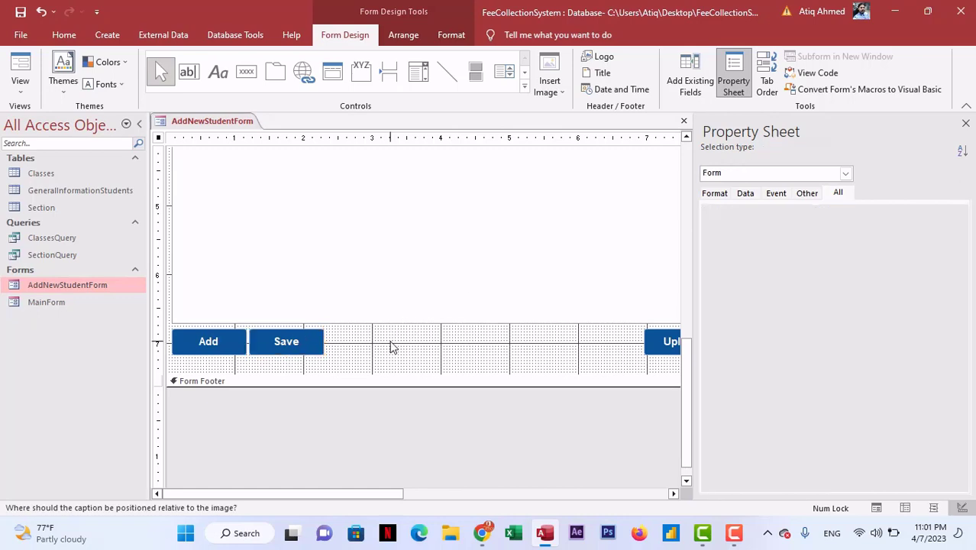
# - Duplicate the Save button, place the copy directly beside it in the row, and trim the Detail section to just below the buttons
pyautogui.click(310, 341)
pyautogui.hotkey('ctrl', 'c')
pyautogui.hotkey('ctrl', 'v')
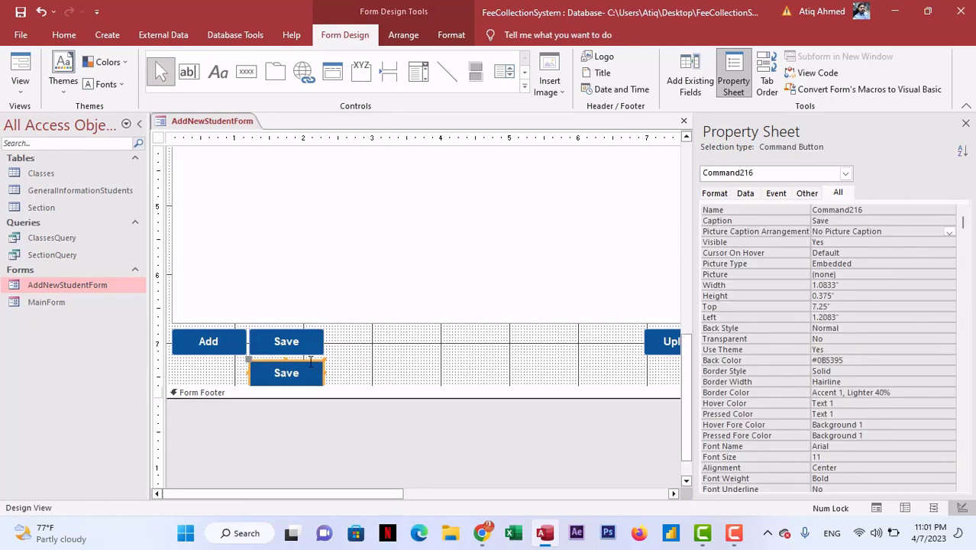
pyautogui.moveTo(382, 359); pyautogui.dragTo(387, 331)
pyautogui.click(424, 367)
pyautogui.moveTo(385, 384); pyautogui.dragTo(390, 366)
# - Set the caption of the copied Save button, third in the row, to Default
pyautogui.click(389, 344)
pyautogui.click(712, 221)
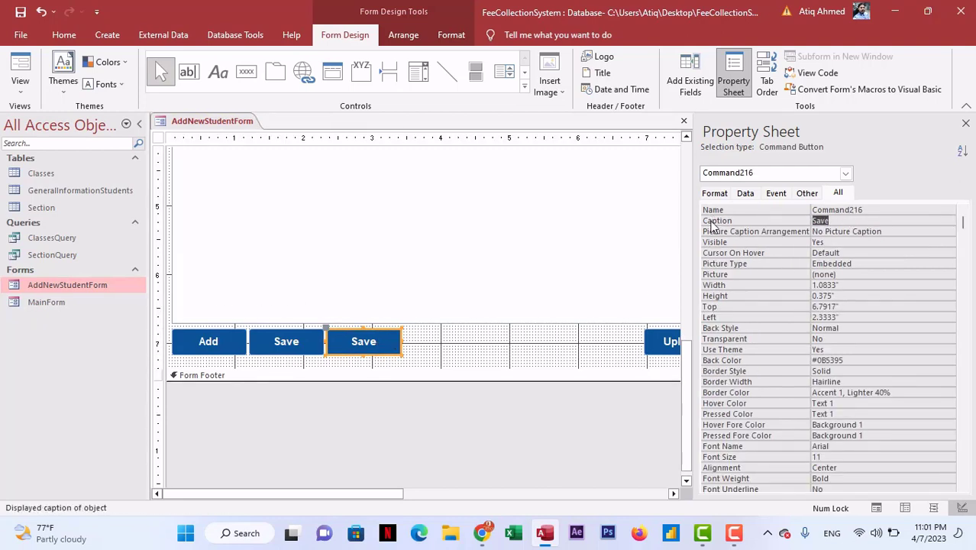
pyautogui.write('Default')
pyautogui.press('Return')
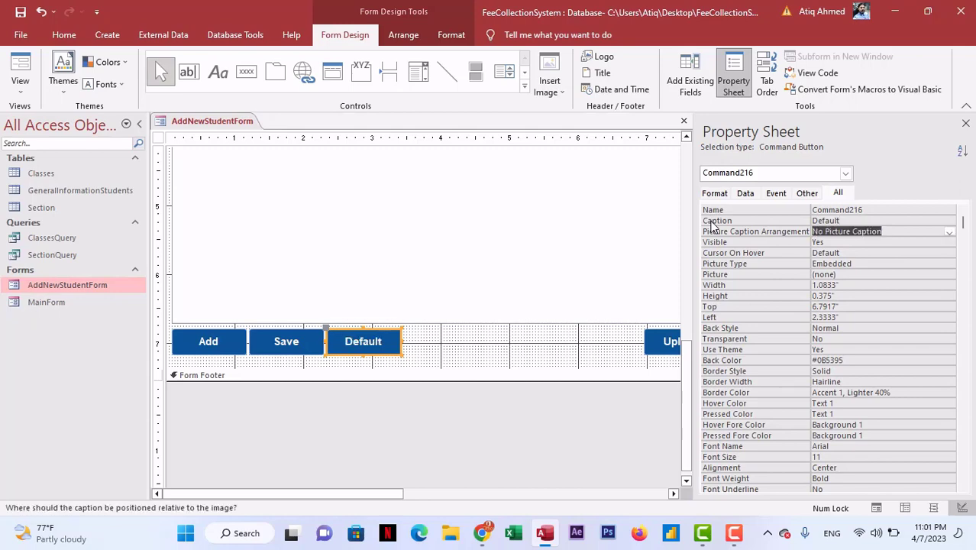
# - Set the caption of the first Upload button in the right-hand group beneath the tab control to Print
pyautogui.moveTo(375, 489); pyautogui.dragTo(492, 482)
pyautogui.click(527, 341)
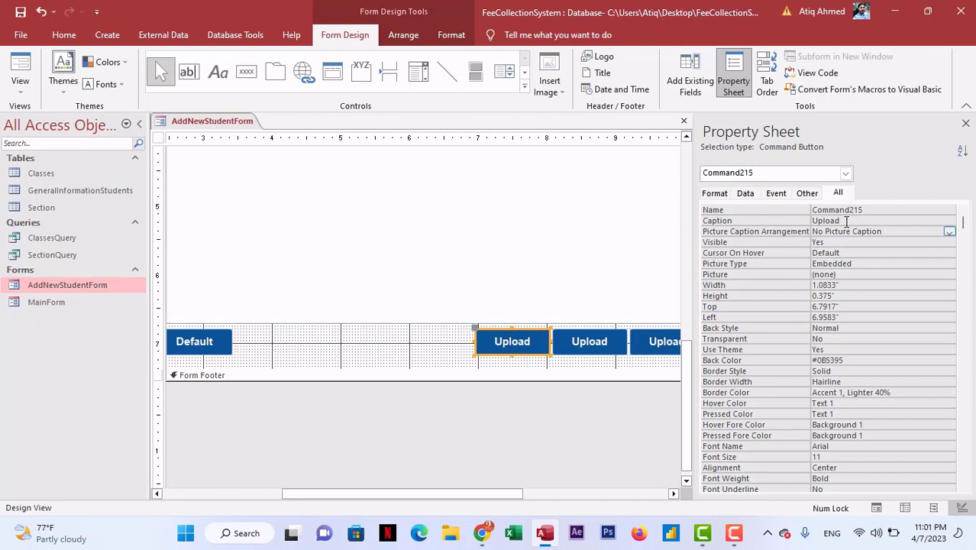
pyautogui.click(779, 220)
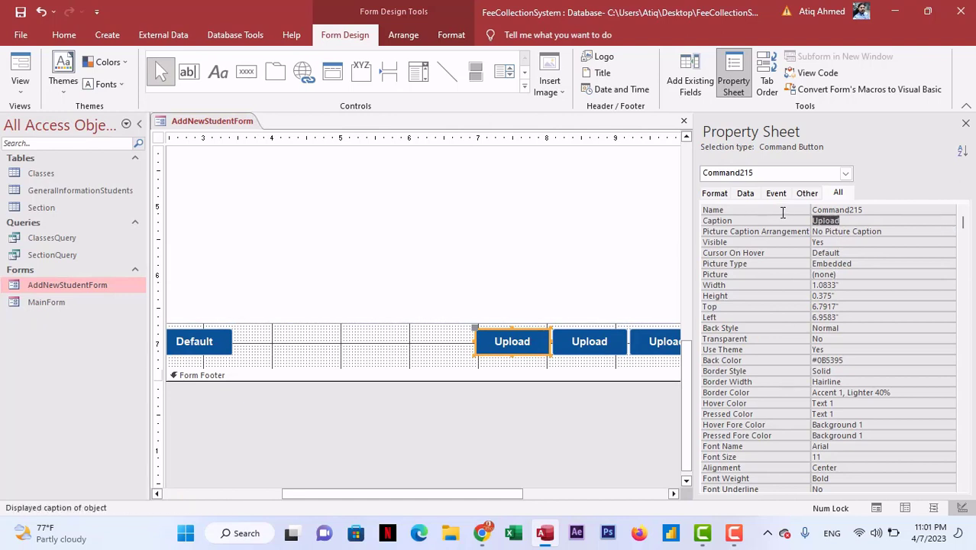
pyautogui.write('Print')
pyautogui.press('Return')
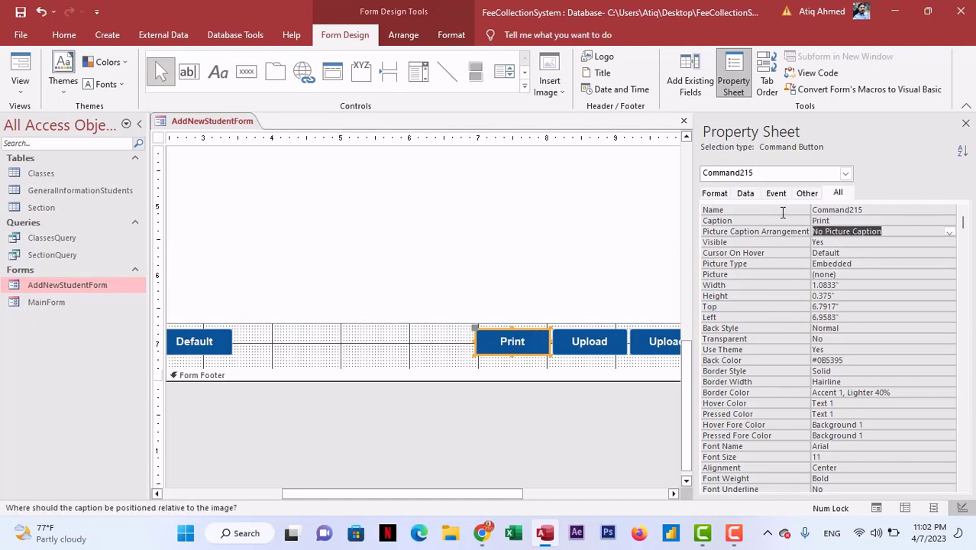
# - Set the caption of the Upload button next to Print to Perview
pyautogui.click(605, 342)
pyautogui.click(867, 234)
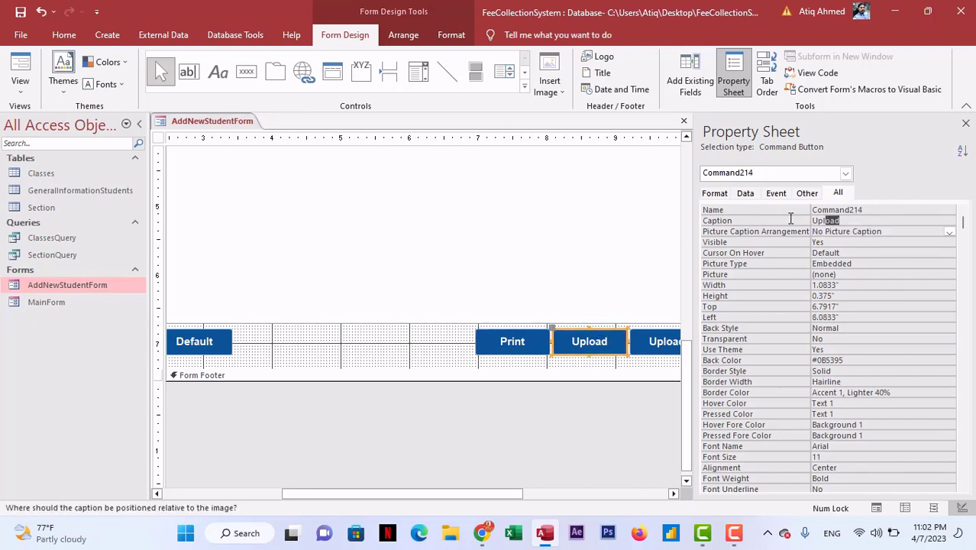
pyautogui.click(738, 220)
pyautogui.write('Pervi')
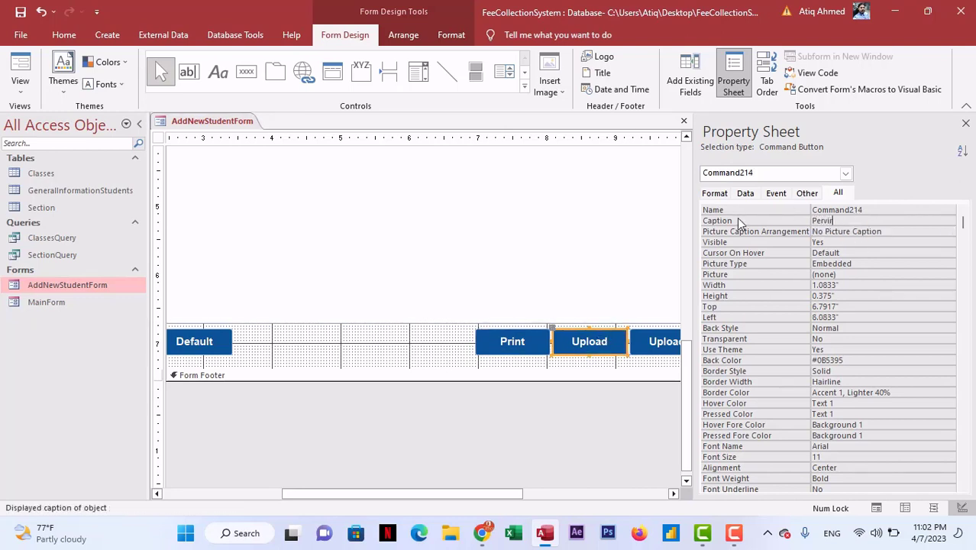
pyautogui.write('ew')
pyautogui.press('Return')
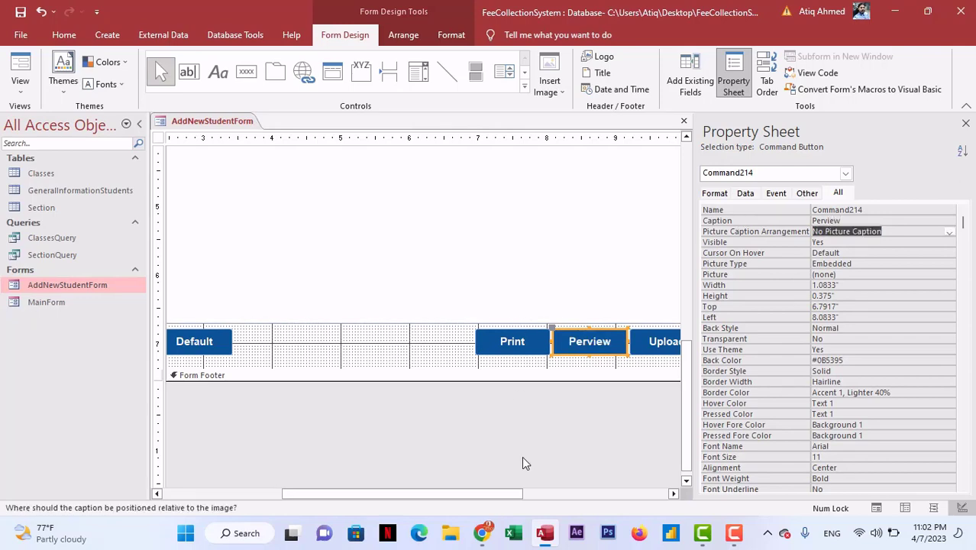
# - Set the caption of the last Upload button in the row beneath the tab control to Save Pdf
pyautogui.moveTo(515, 493); pyautogui.dragTo(580, 493)
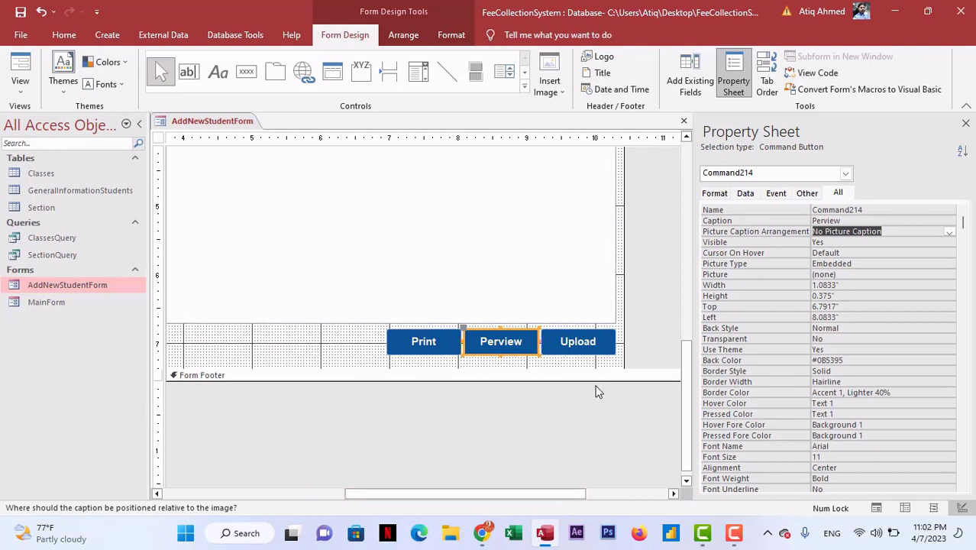
pyautogui.click(573, 345)
pyautogui.click(765, 220)
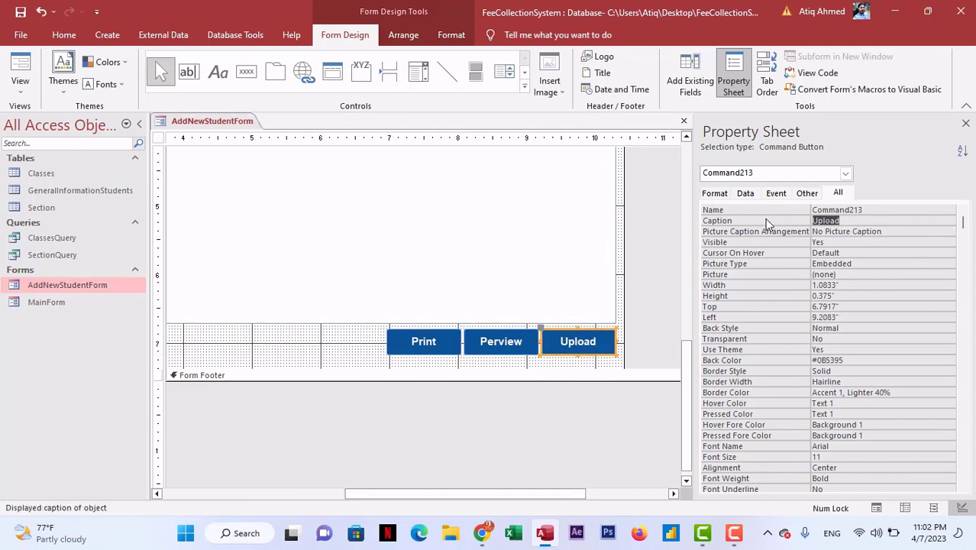
pyautogui.write('Save Pdf')
pyautogui.press('Return')
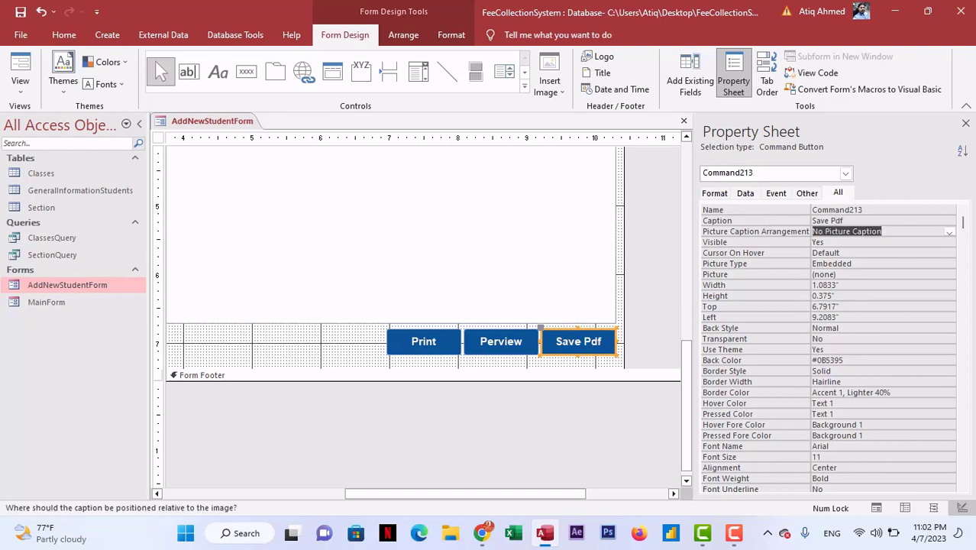
# - Close the property sheet and delete the second page, Page210, from the tab control
pyautogui.click(965, 123)
pyautogui.moveTo(621, 494); pyautogui.dragTo(217, 493)
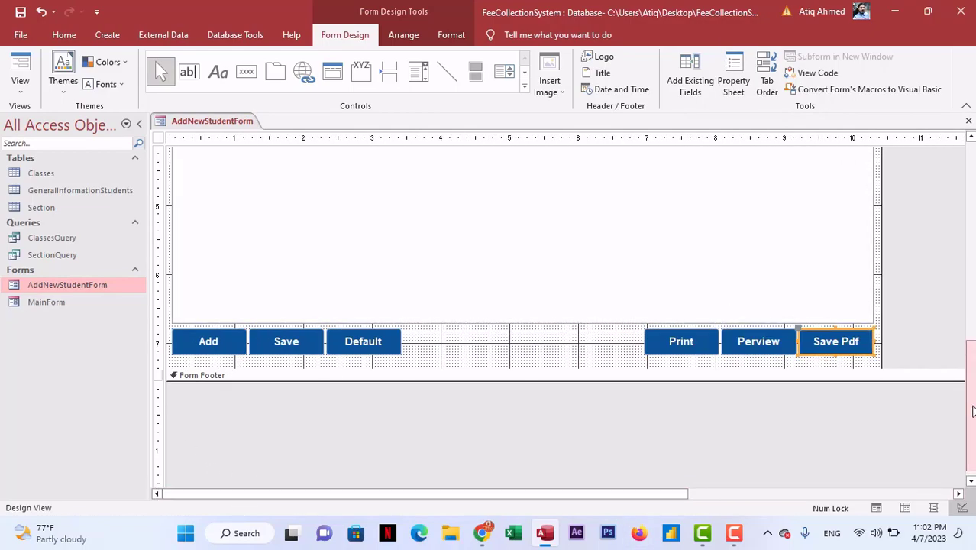
pyautogui.moveTo(973, 411); pyautogui.dragTo(973, 320)
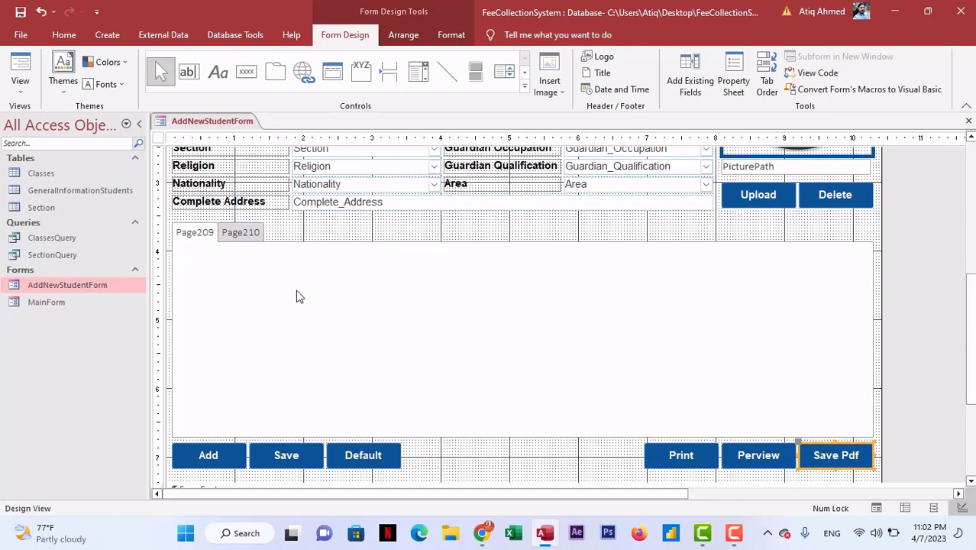
pyautogui.click(299, 232)
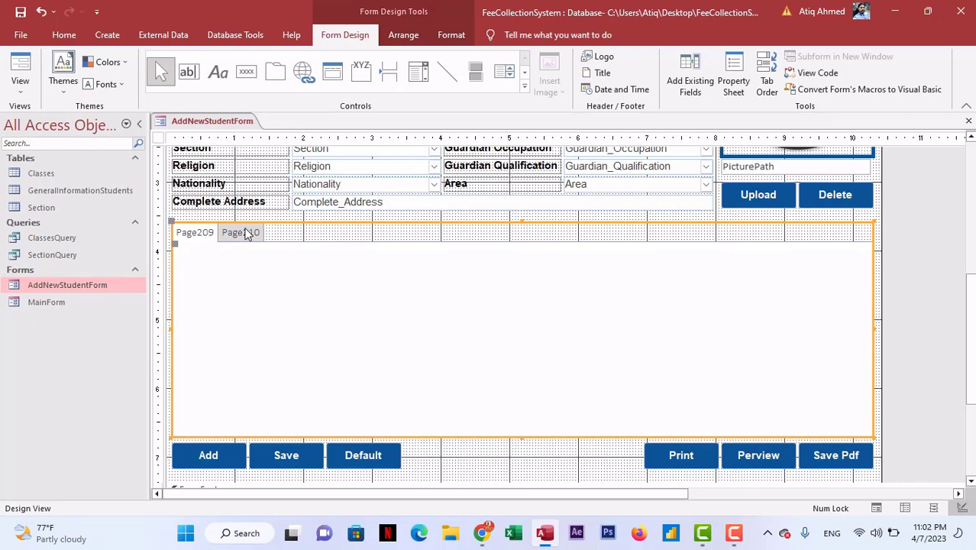
pyautogui.click(246, 233)
pyautogui.rightClick(246, 233)
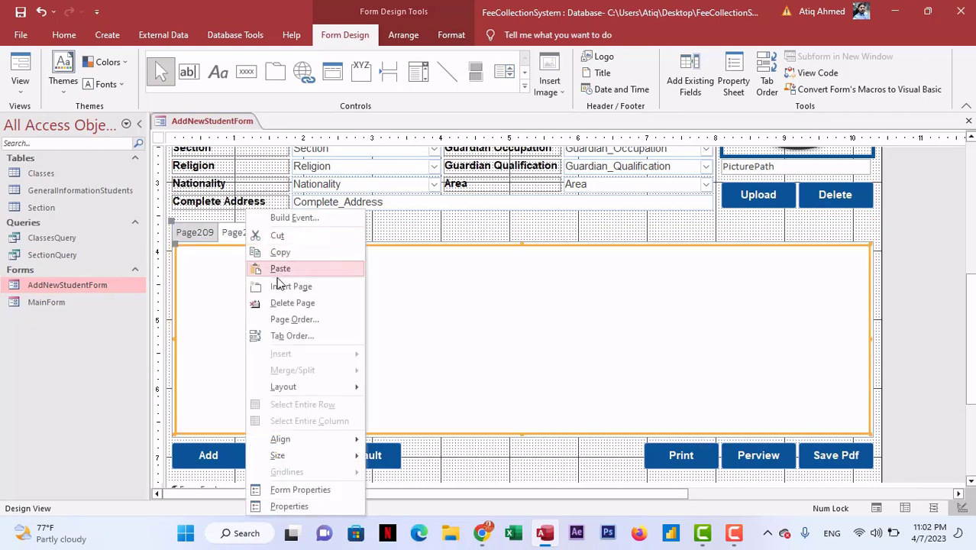
pyautogui.click(282, 298)
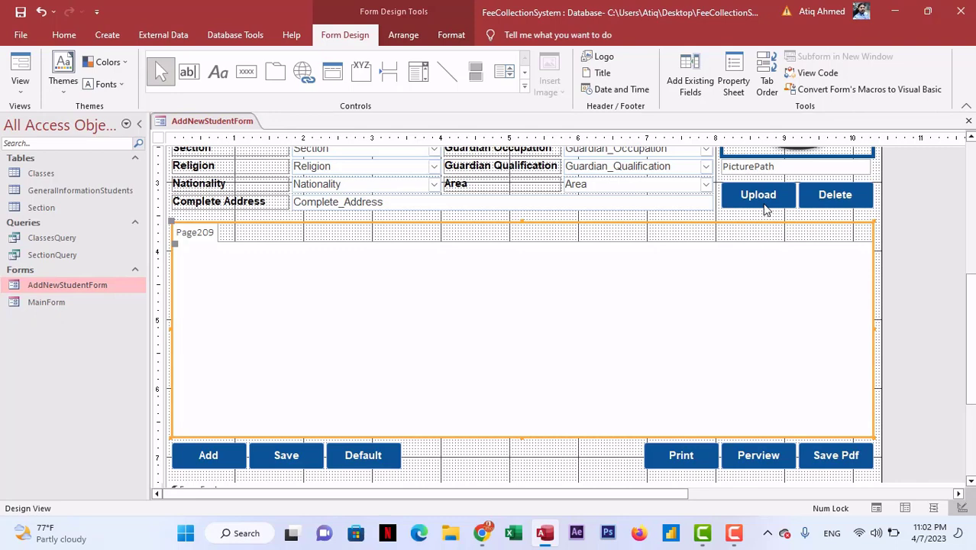
# - Set the tab control's Pressed Color to the dark blue #0B5395 and close its properties
pyautogui.click(735, 78)
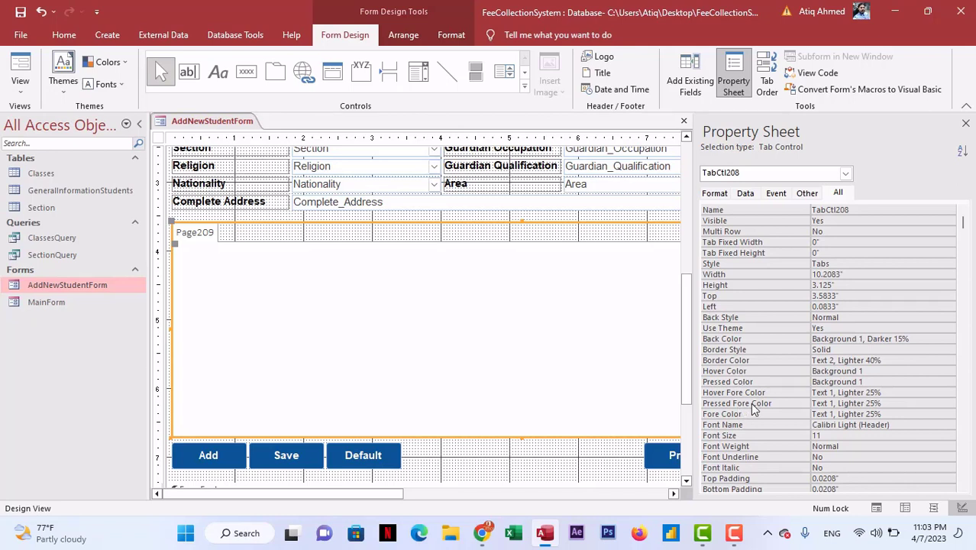
pyautogui.click(892, 382)
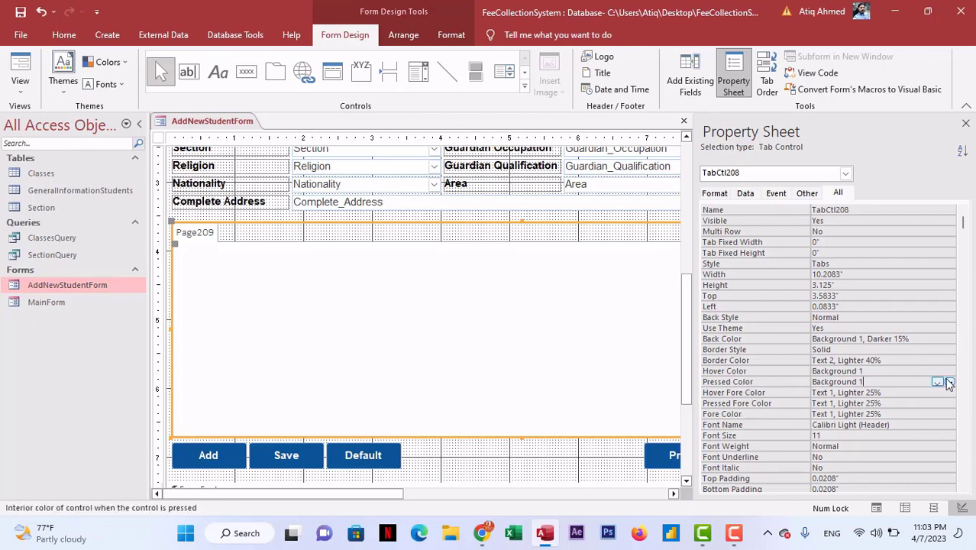
pyautogui.click(948, 382)
pyautogui.click(838, 351)
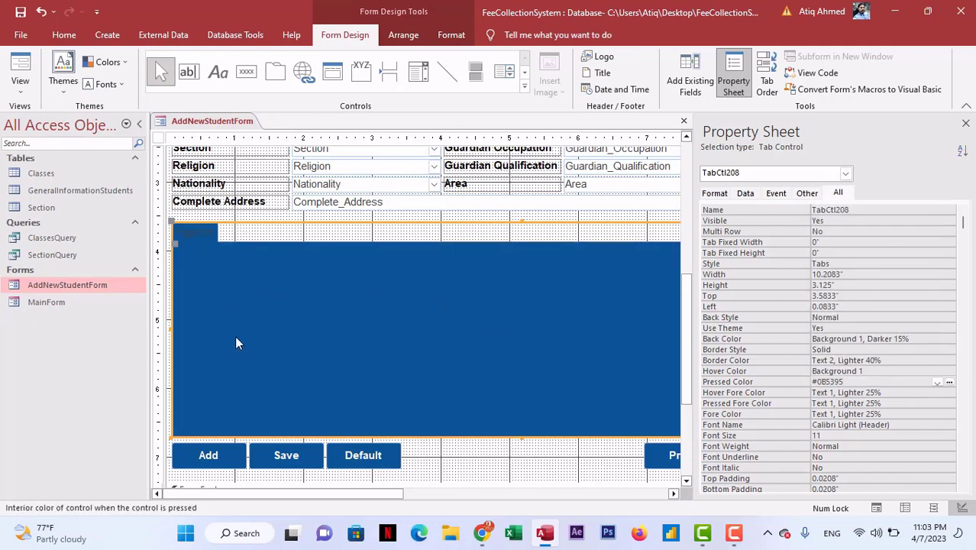
pyautogui.press('F4')
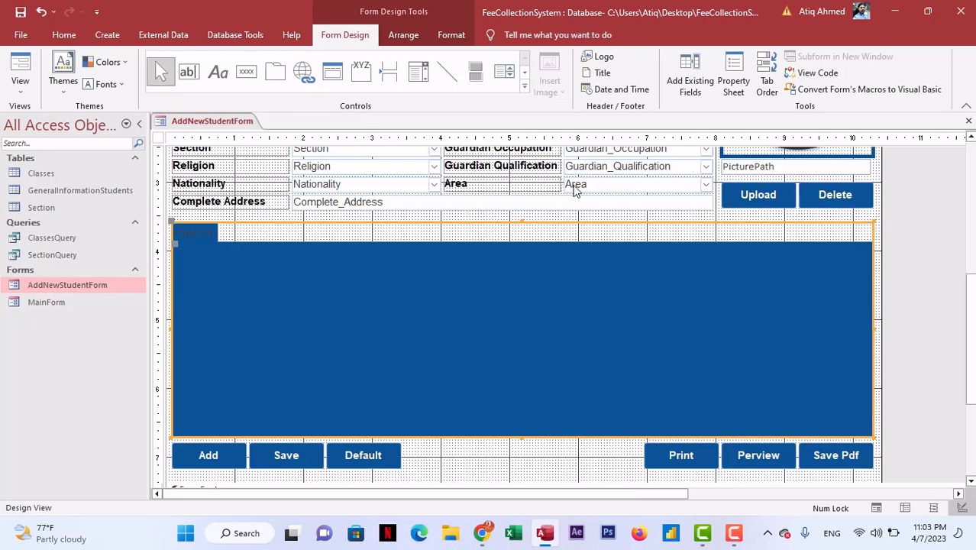
# - Set the caption of the tab control's remaining page to Fee Details
pyautogui.click(202, 232)
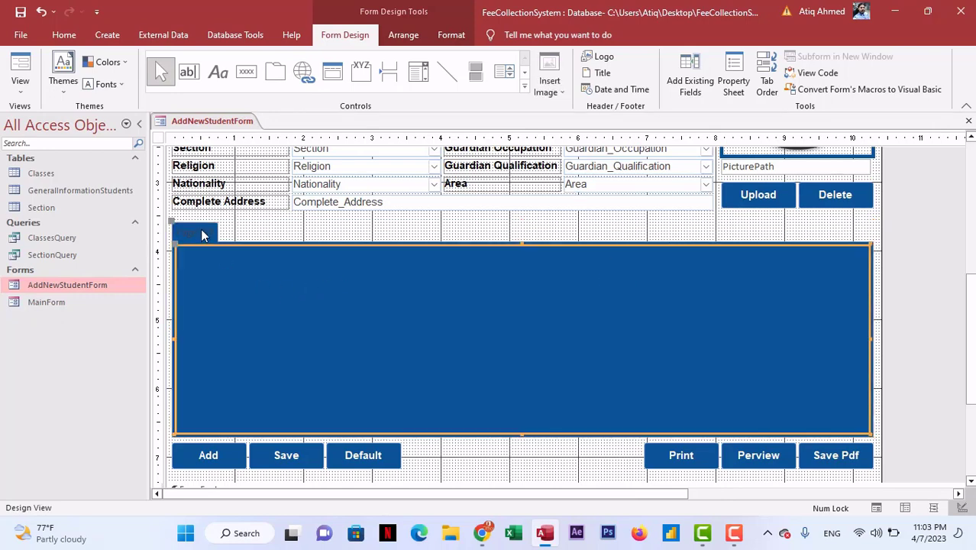
pyautogui.click(735, 83)
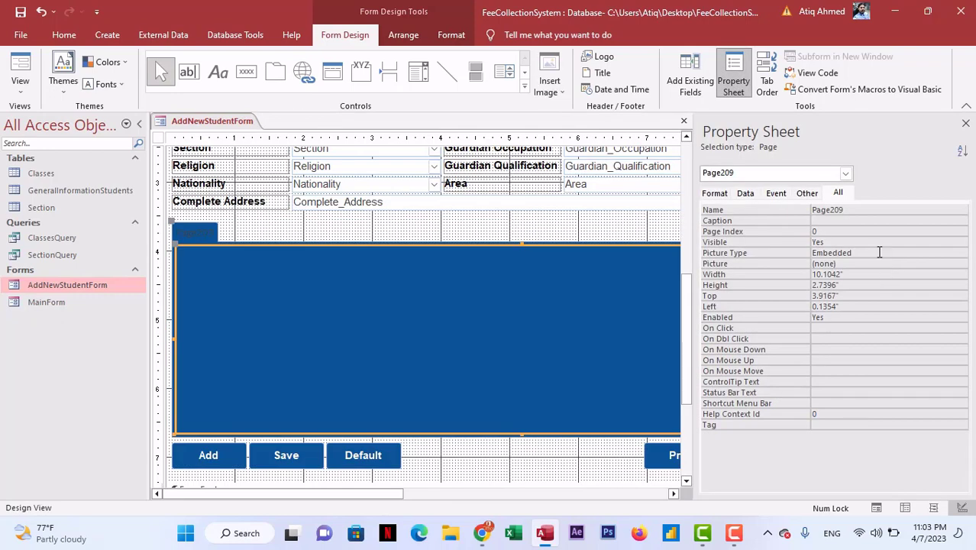
pyautogui.click(833, 221)
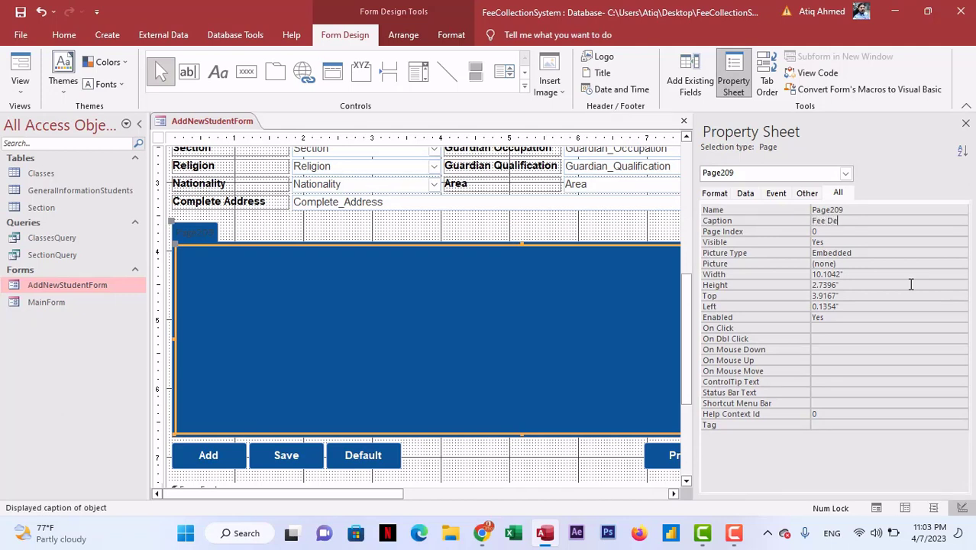
pyautogui.write('Fee Details')
pyautogui.press('Return')
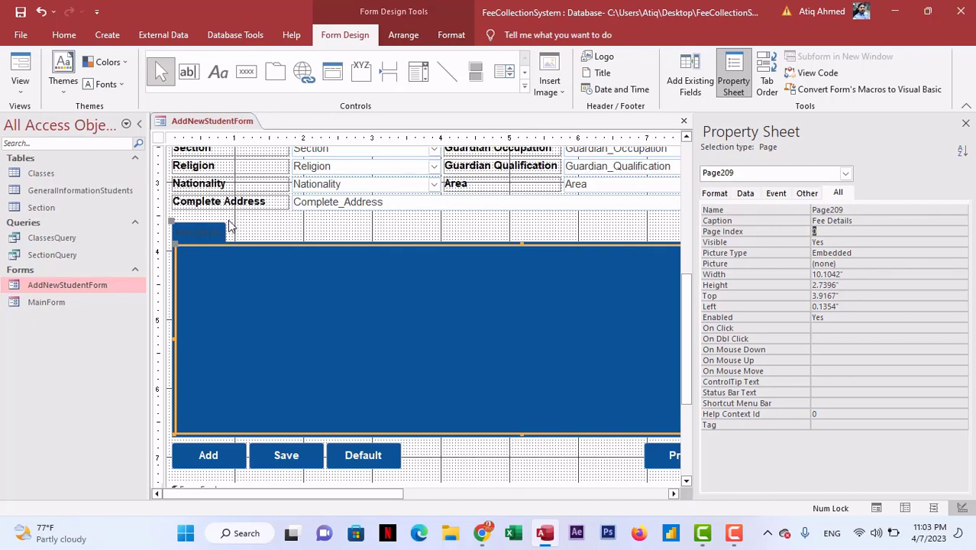
# - Set the tab control's Fore Color to the white theme color Background 1
pyautogui.click(64, 34)
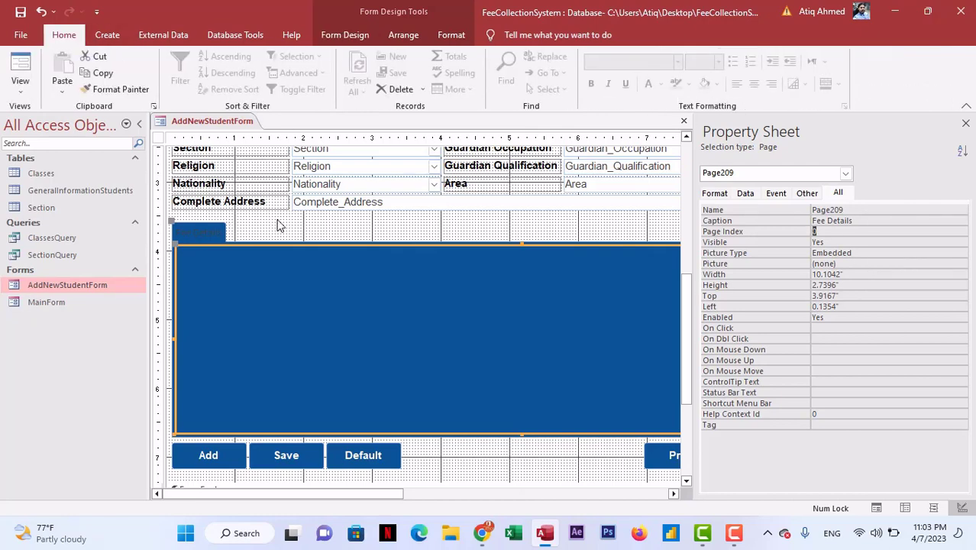
pyautogui.click(226, 245)
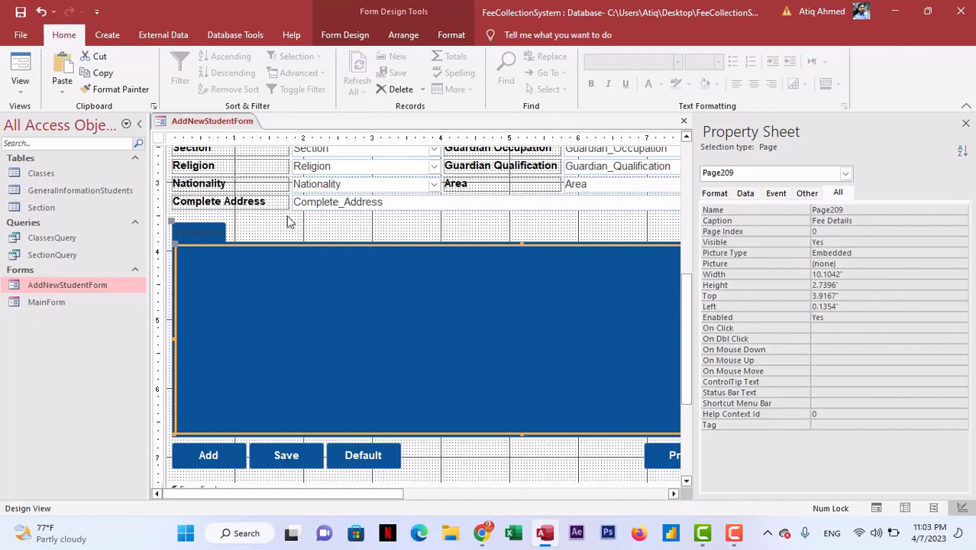
pyautogui.click(246, 230)
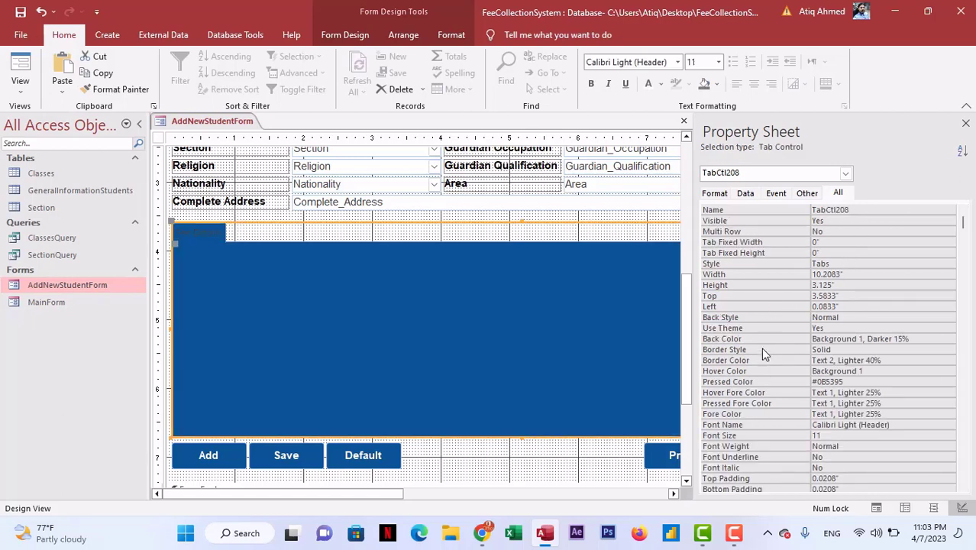
pyautogui.scroll(-2, 761, 347)
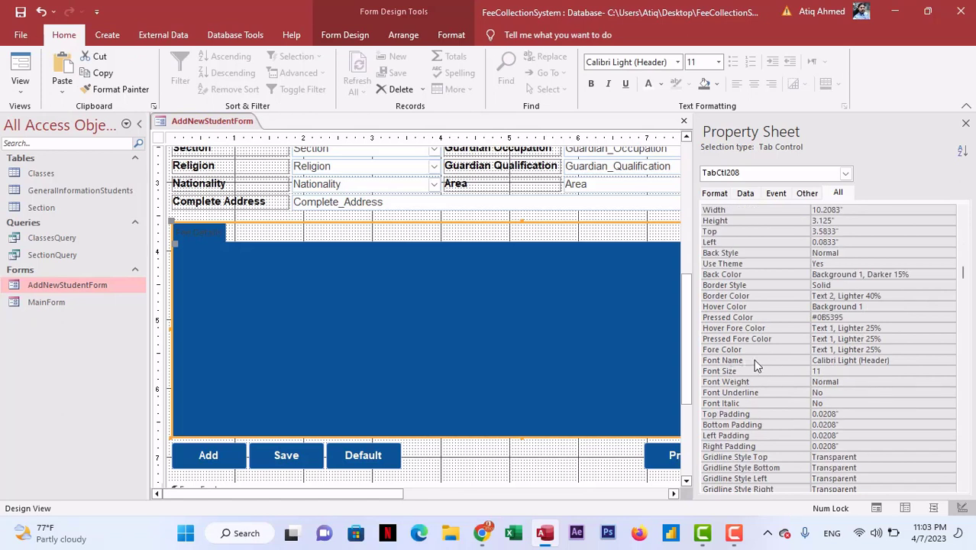
pyautogui.click(754, 364)
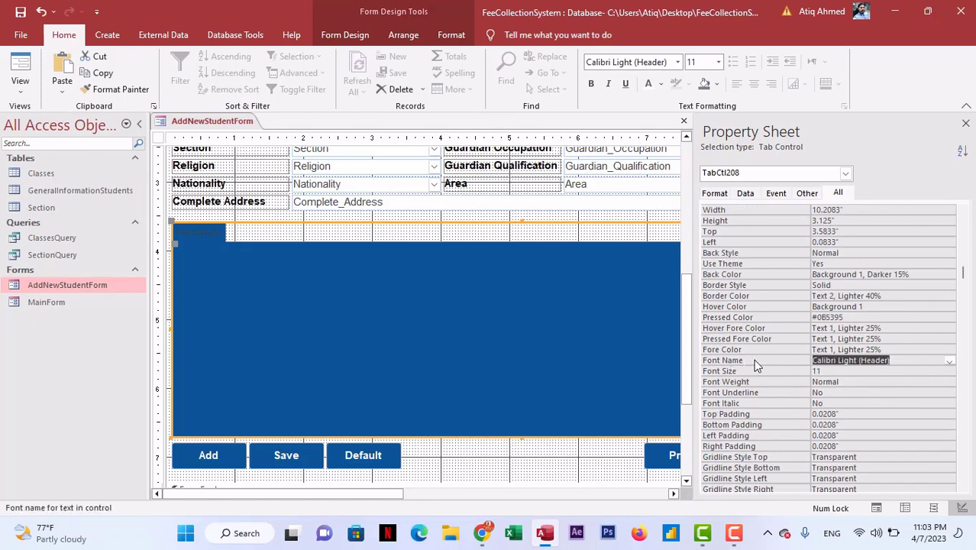
pyautogui.click(855, 351)
pyautogui.click(937, 349)
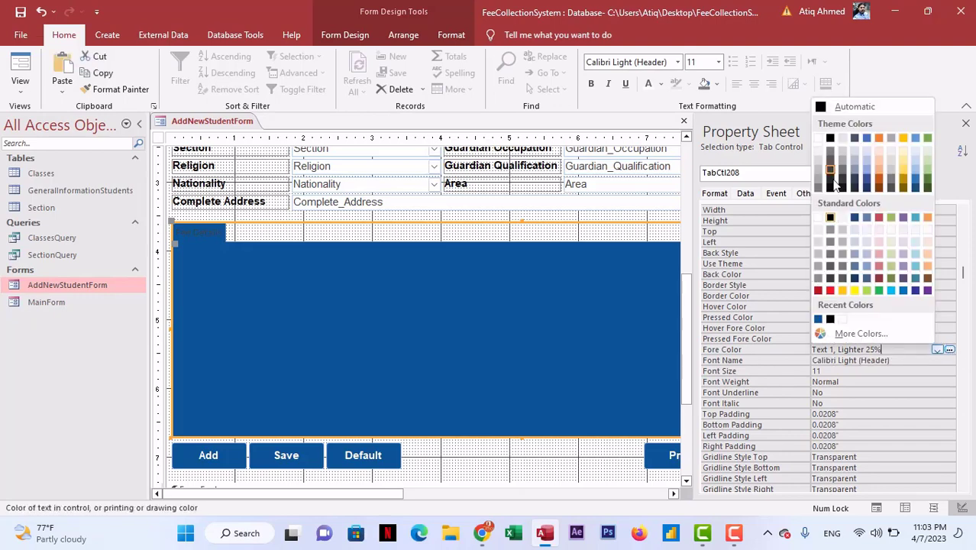
pyautogui.click(818, 137)
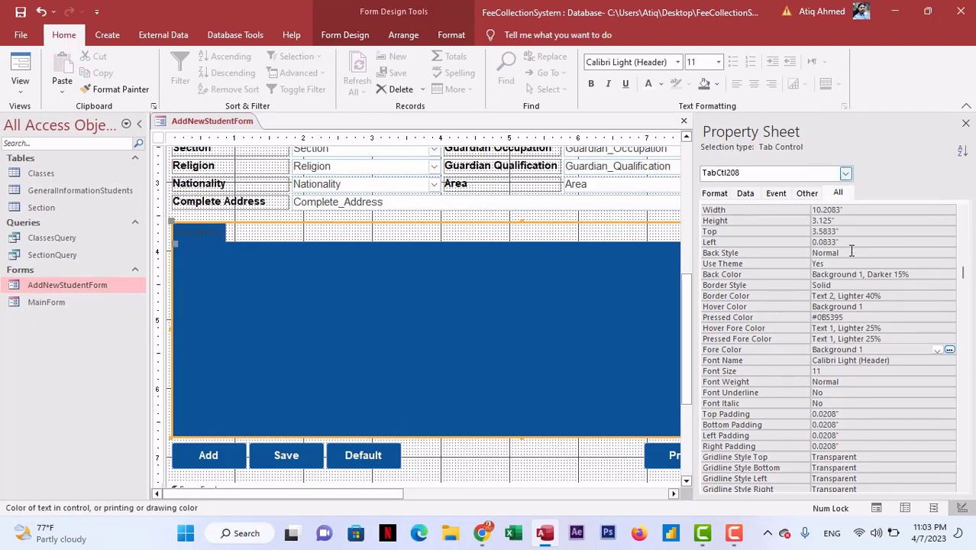
pyautogui.click(966, 123)
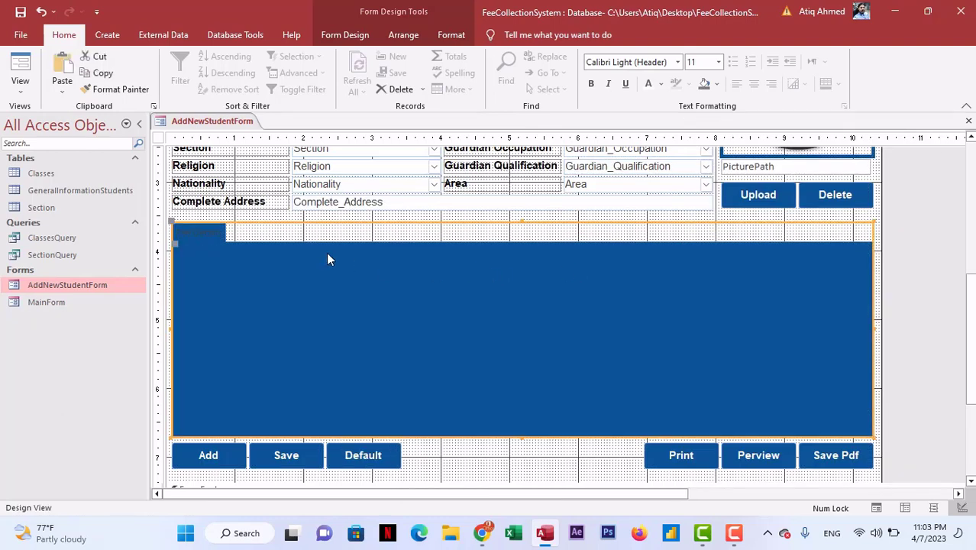
pyautogui.click(209, 233)
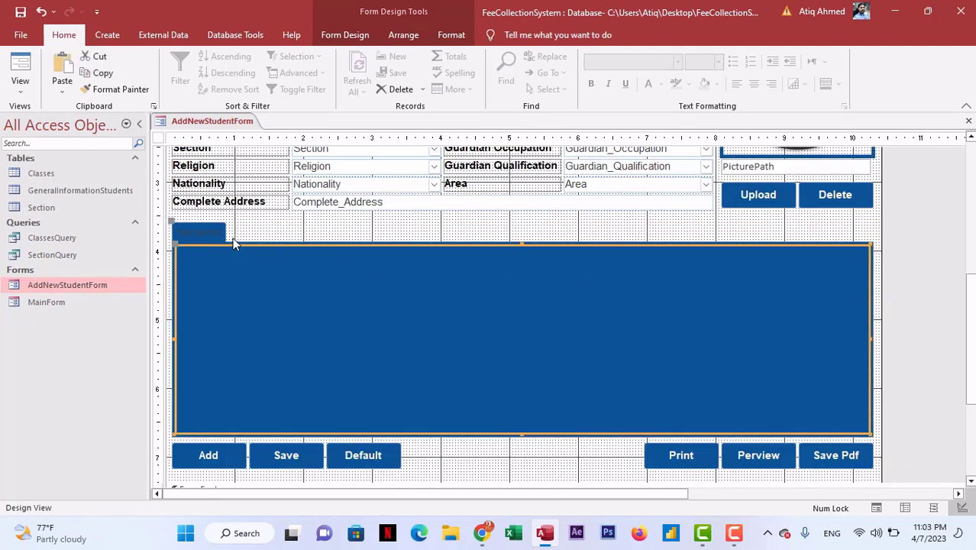
pyautogui.rightClick(209, 229)
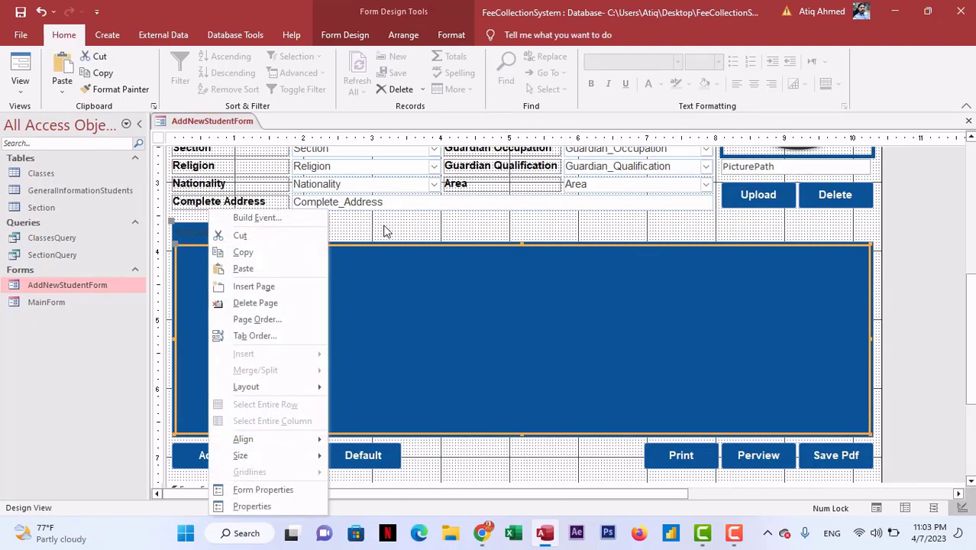
pyautogui.click(292, 229)
pyautogui.click(212, 238)
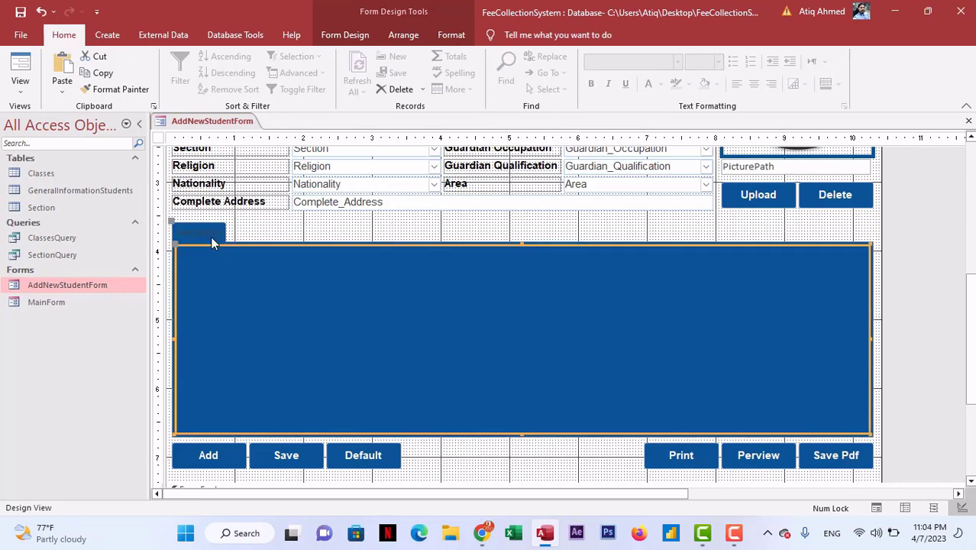
pyautogui.click(211, 236)
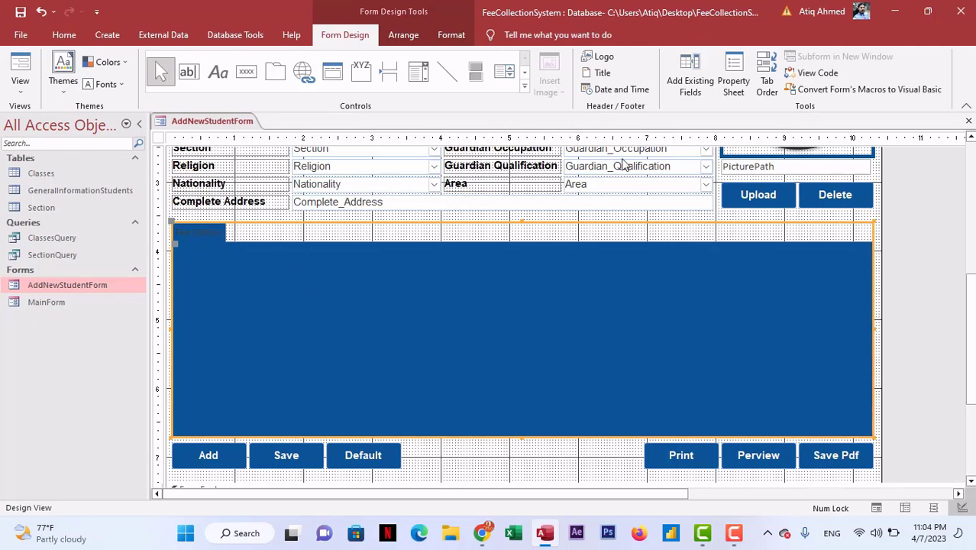
pyautogui.click(64, 34)
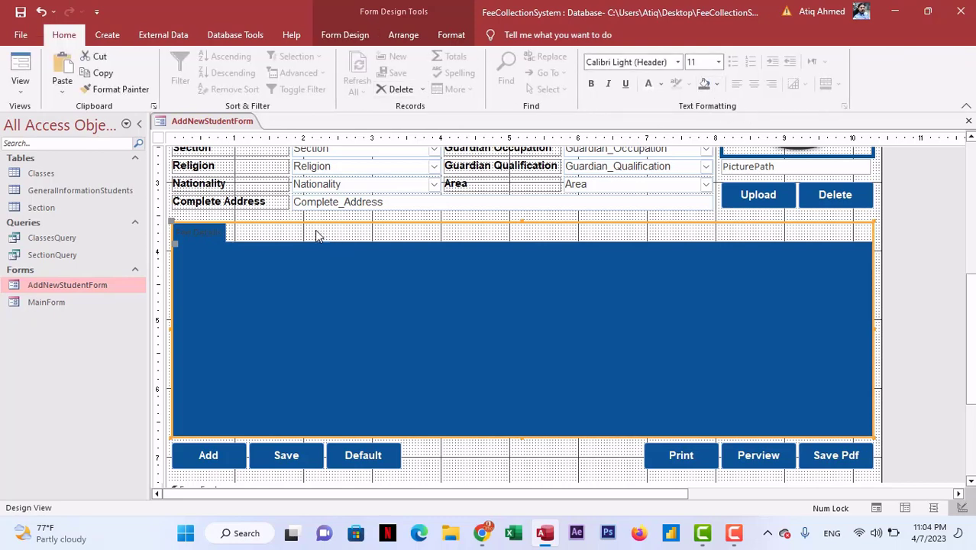
pyautogui.click(215, 235)
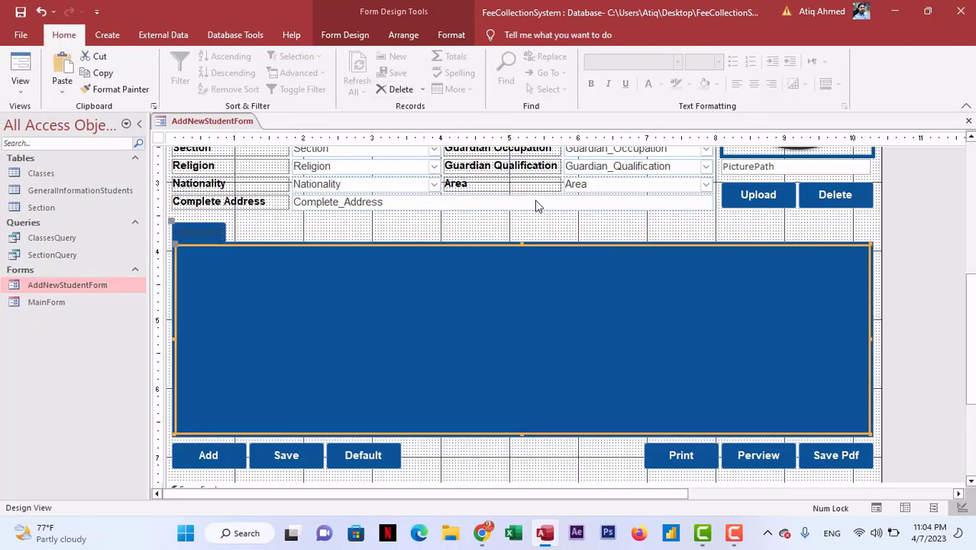
# - Set the Fee Details tab control's Pressed Fore Color to the white theme color Background 1
pyautogui.click(344, 35)
pyautogui.click(733, 80)
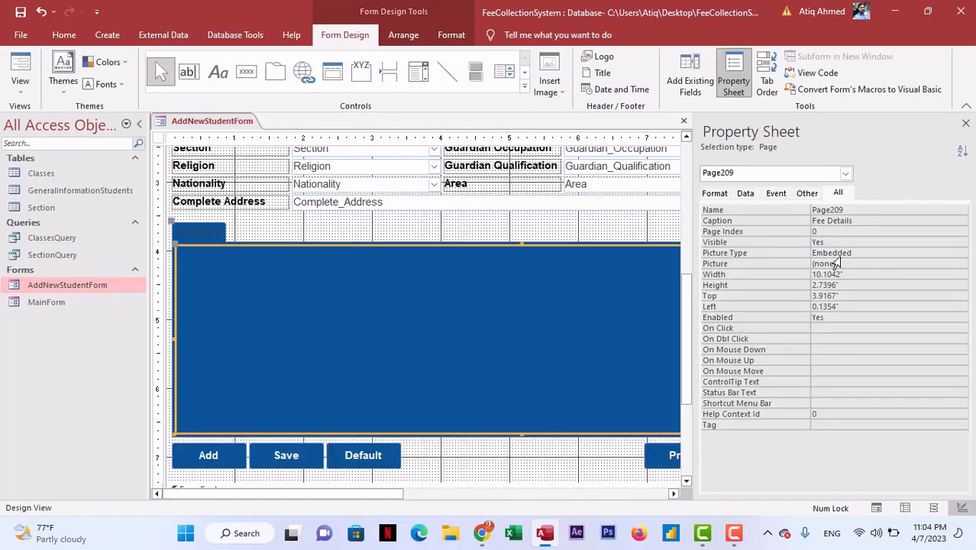
pyautogui.click(236, 223)
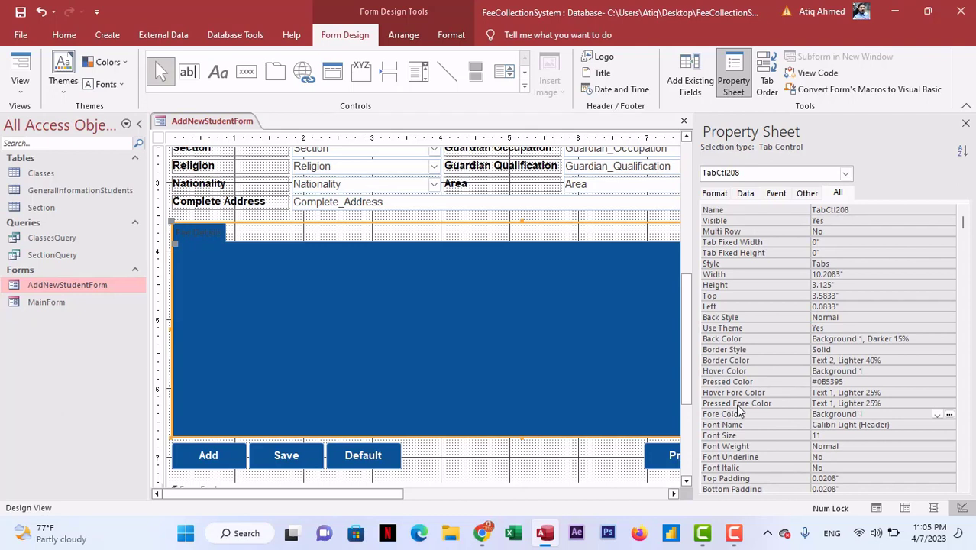
pyautogui.click(905, 403)
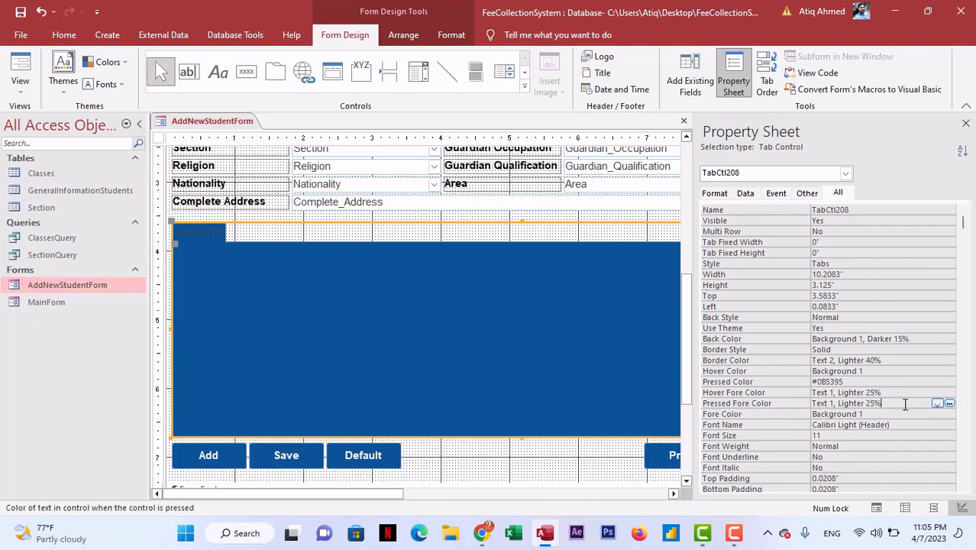
pyautogui.click(937, 403)
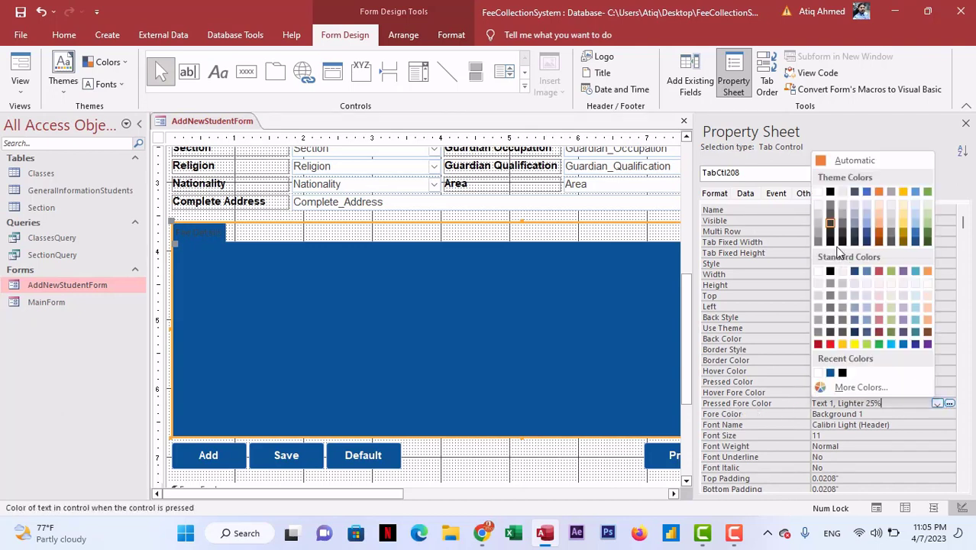
pyautogui.click(818, 191)
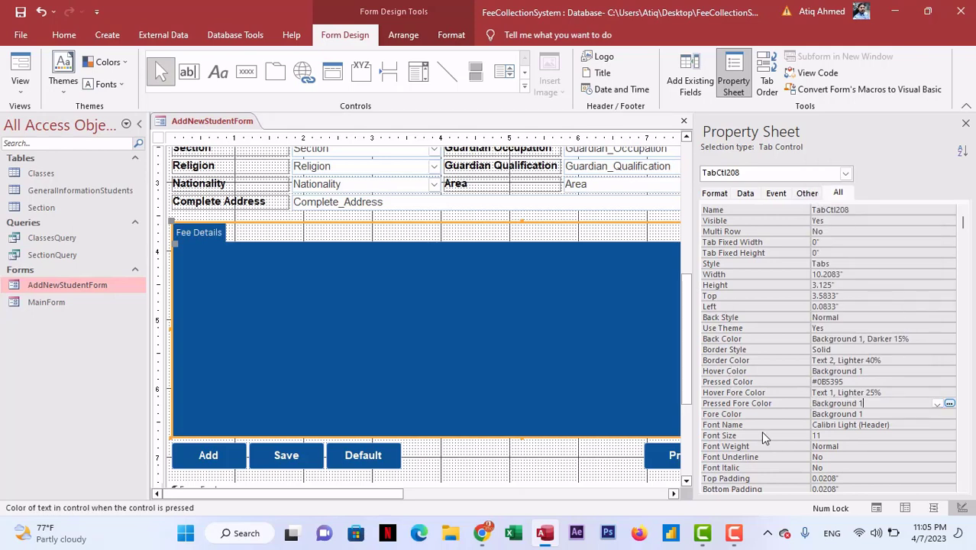
# - Set the tab control's font name to Arial and its font weight to Bold
pyautogui.click(906, 424)
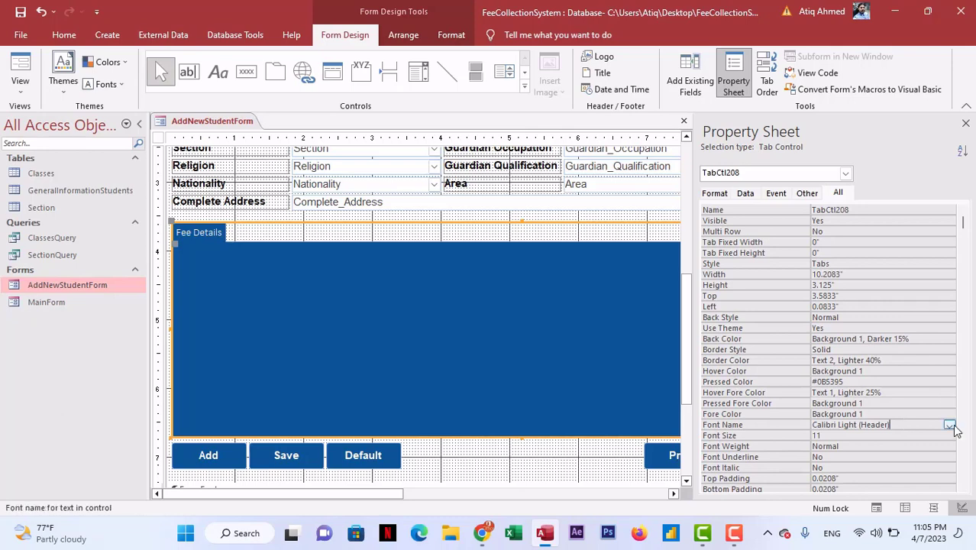
pyautogui.click(950, 425)
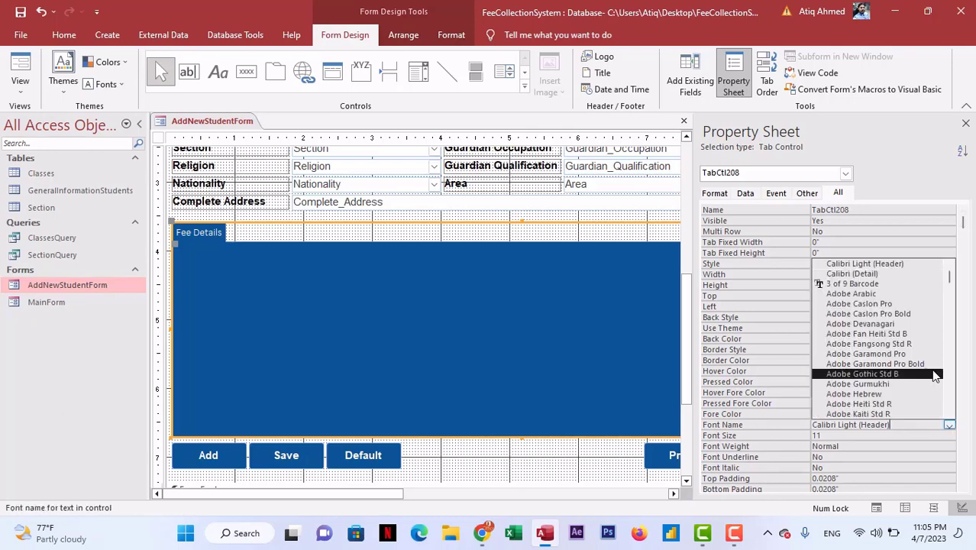
pyautogui.scroll(-4, 936, 376)
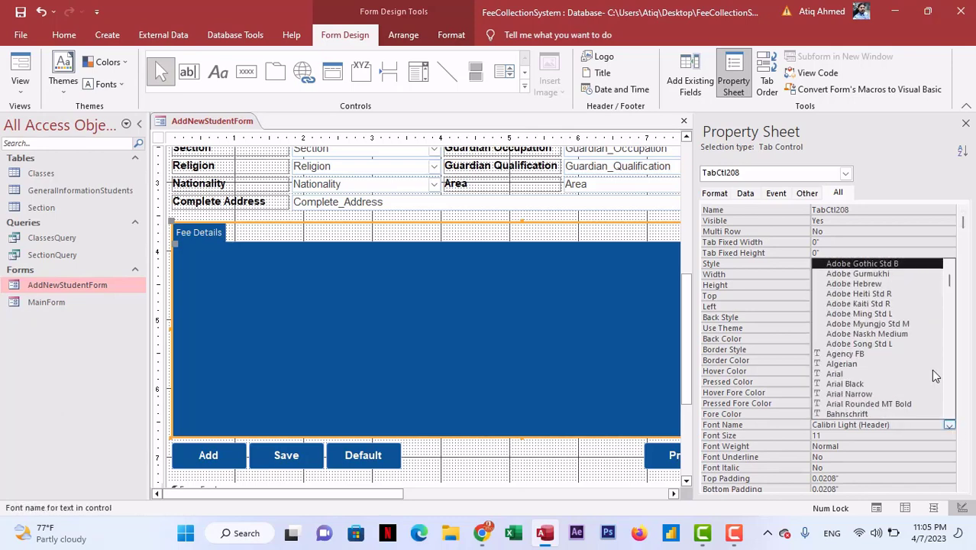
pyautogui.click(879, 374)
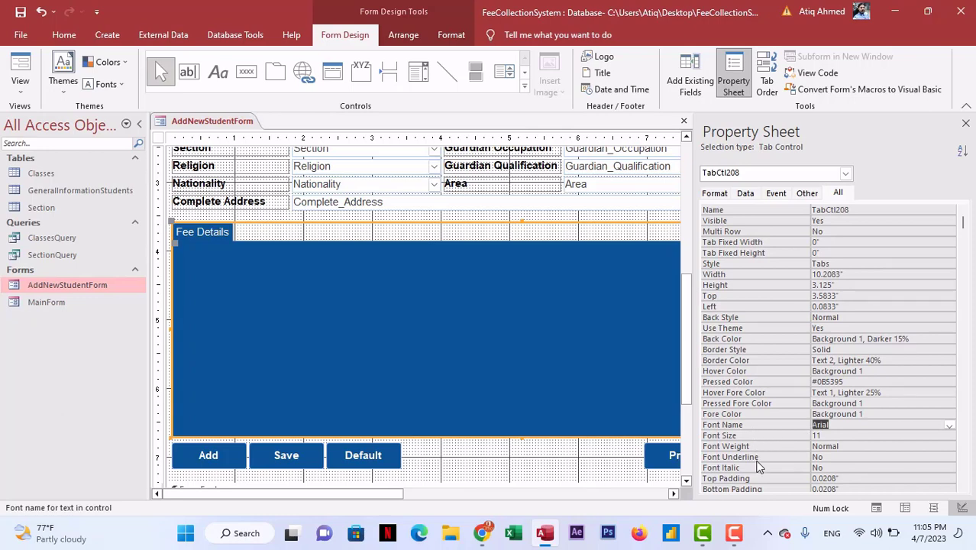
pyautogui.scroll(-2, 759, 466)
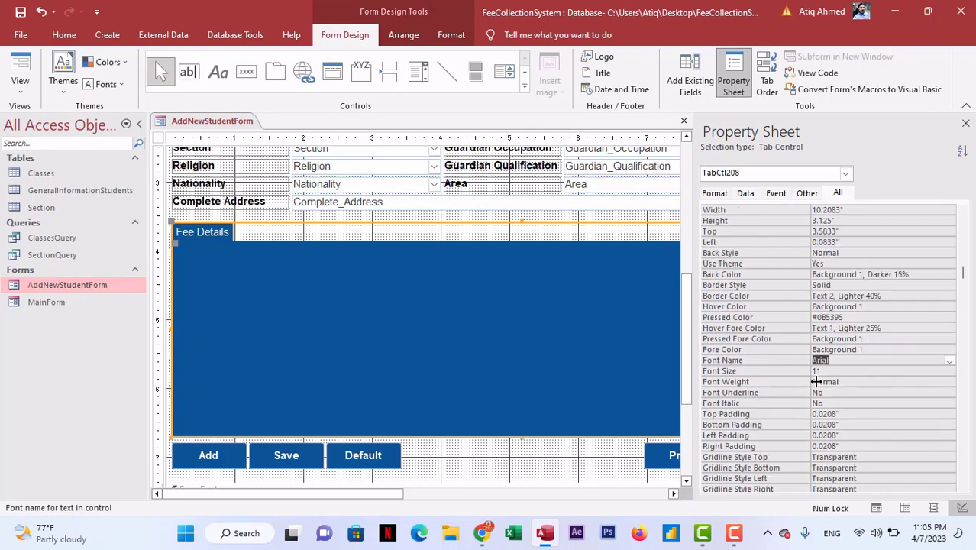
pyautogui.click(866, 381)
pyautogui.click(949, 382)
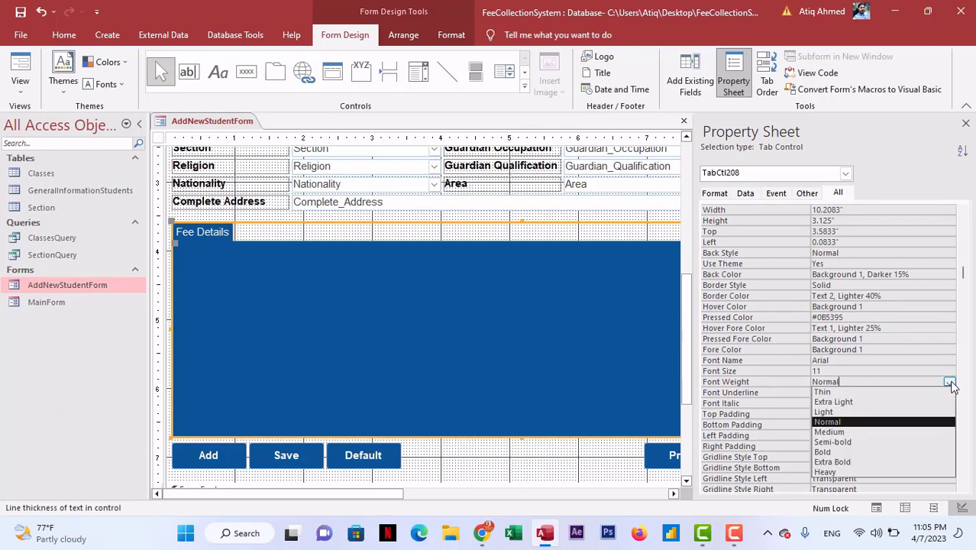
pyautogui.click(838, 451)
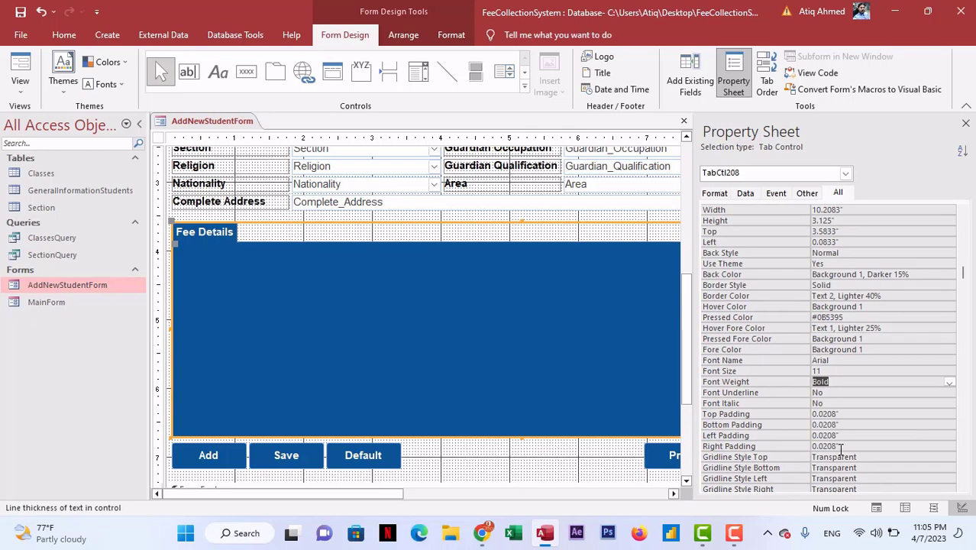
# - Close the tab control's properties and close AddNewStudentForm, saving the design changes
pyautogui.click(966, 123)
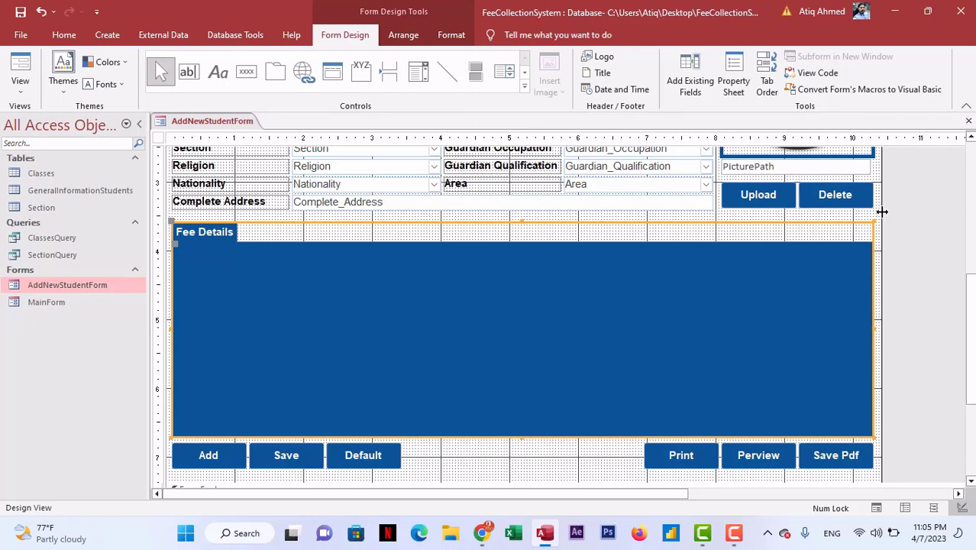
pyautogui.click(924, 178)
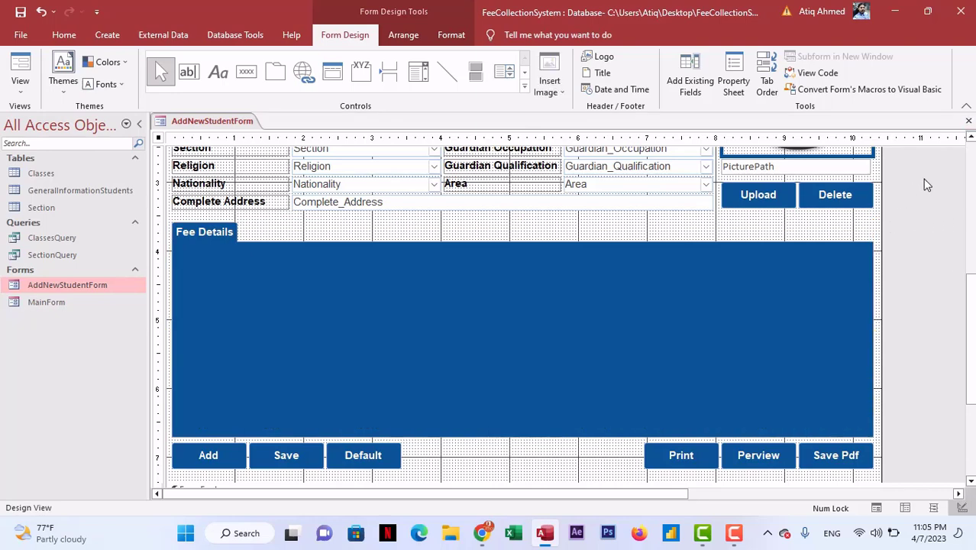
pyautogui.click(968, 121)
pyautogui.click(427, 303)
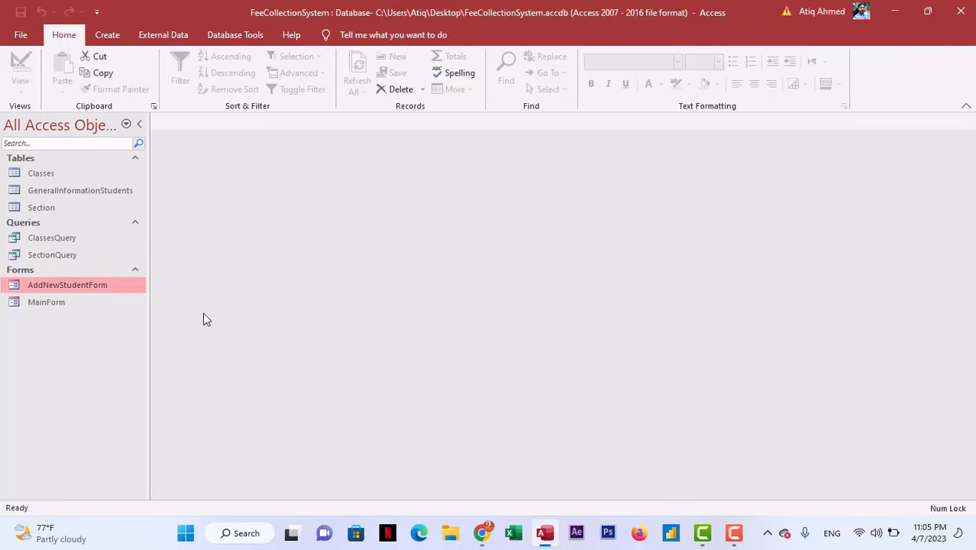
# - Open MainForm, check the student form on its New Admission page, and close MainForm
pyautogui.doubleClick(73, 302)
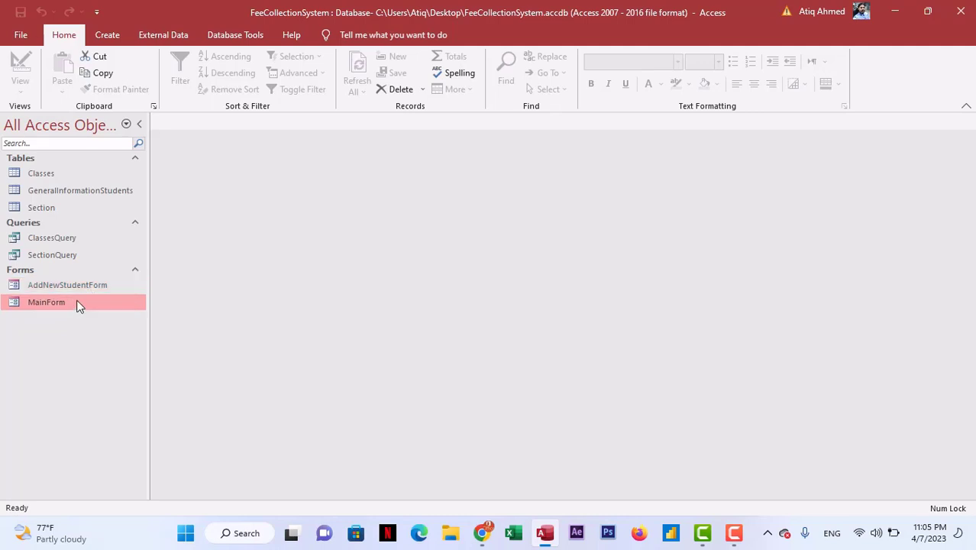
pyautogui.click(92, 119)
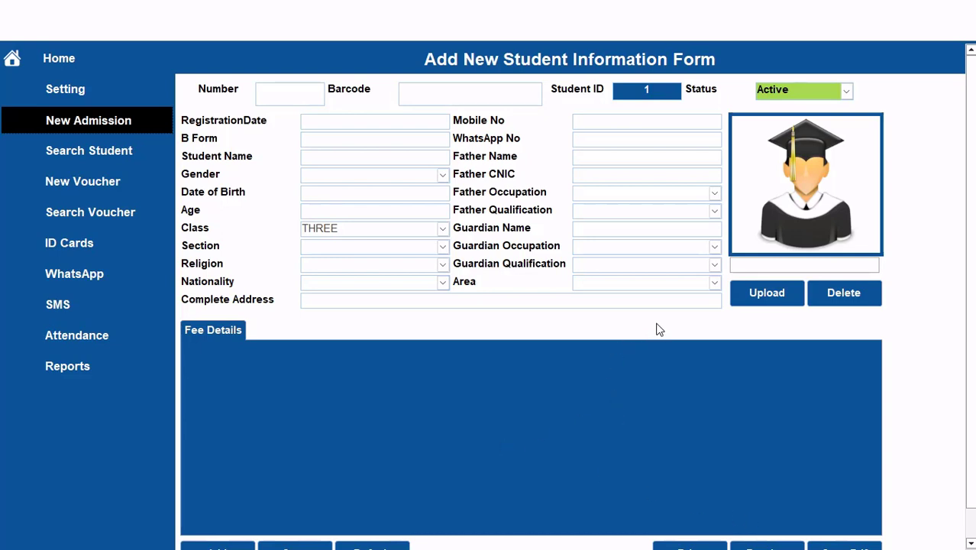
pyautogui.moveTo(972, 348)
pyautogui.mouseDown()
pyautogui.moveTo(972, 382)
pyautogui.moveTo(971, 349)
pyautogui.mouseUp()
pyautogui.rightClick(146, 17)
pyautogui.click(205, 159)
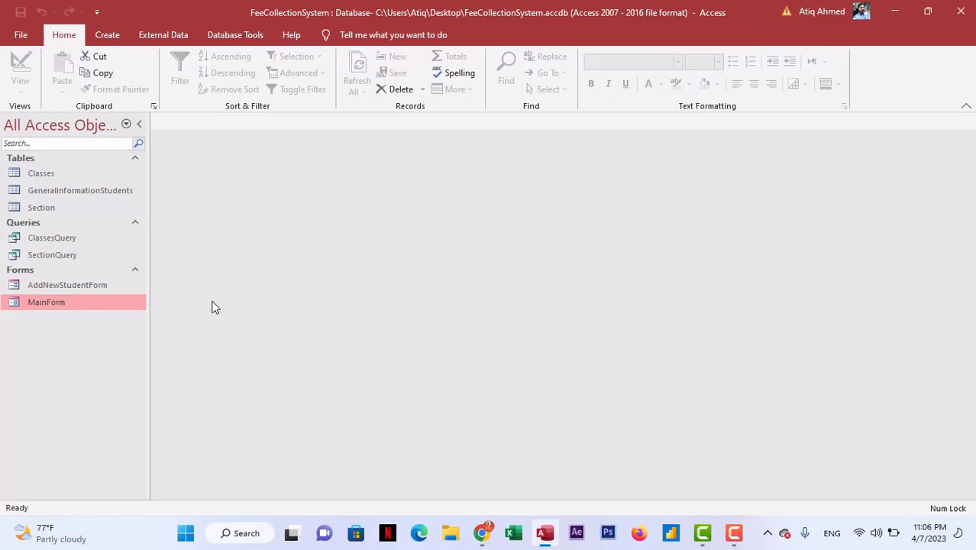
# - Open AddNewStudentForm in Design View
pyautogui.rightClick(97, 304)
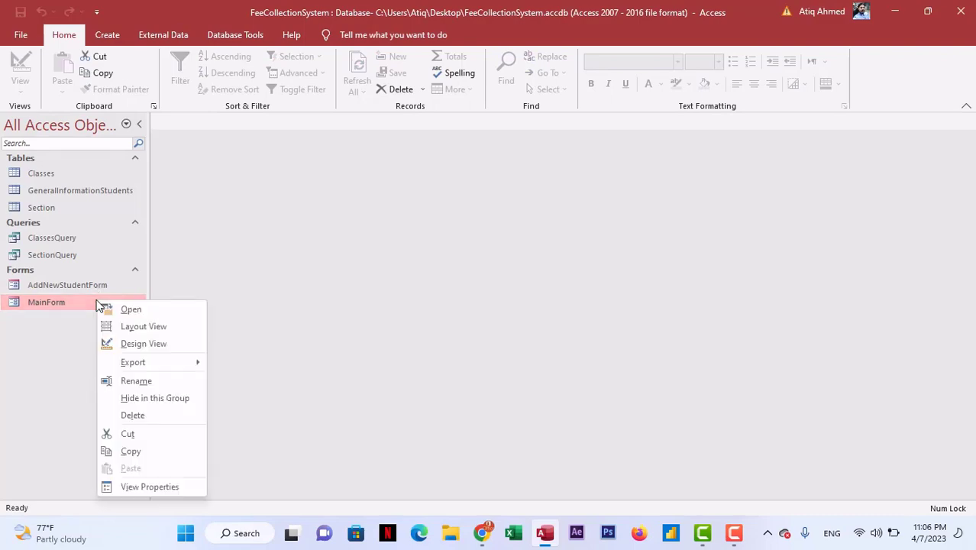
pyautogui.click(91, 284)
pyautogui.rightClick(91, 284)
pyautogui.click(157, 331)
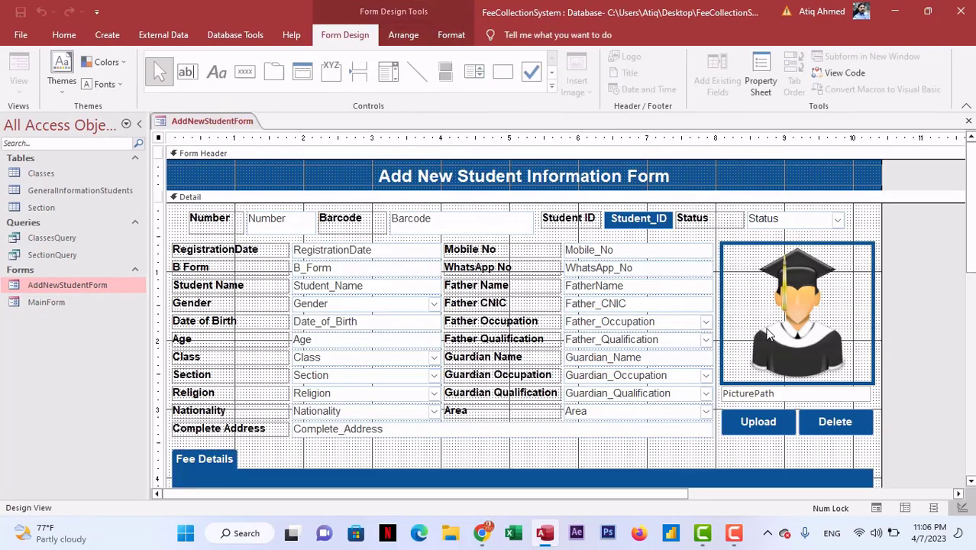
# - Extend the Detail section below the command buttons to just past the 8-inch mark, and close the form with its changes saved
pyautogui.scroll(-5, 212, 314)
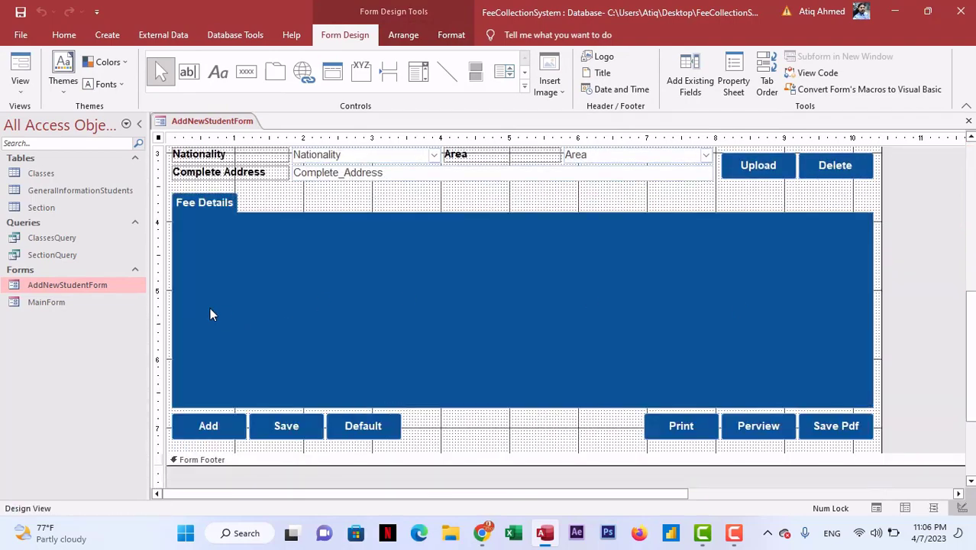
pyautogui.click(177, 282)
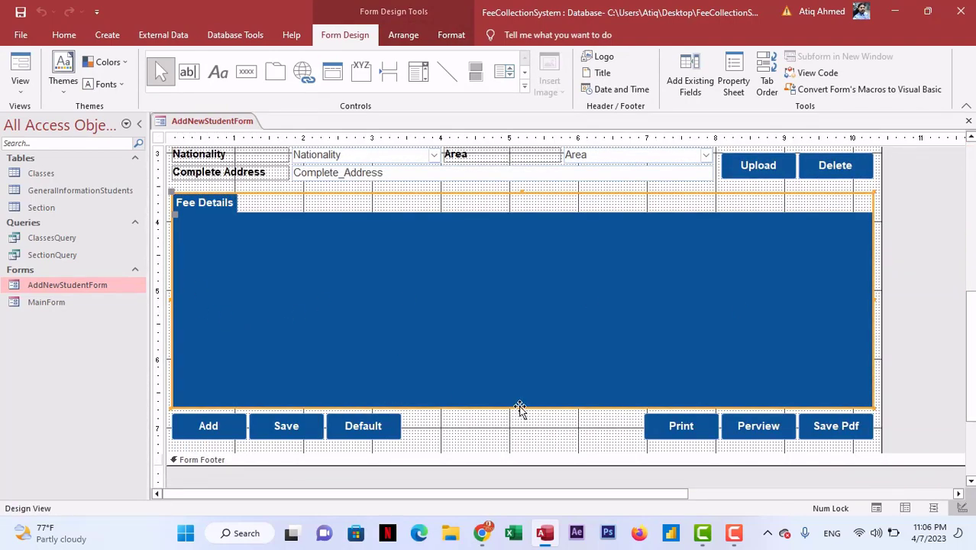
pyautogui.moveTo(972, 343); pyautogui.dragTo(972, 368)
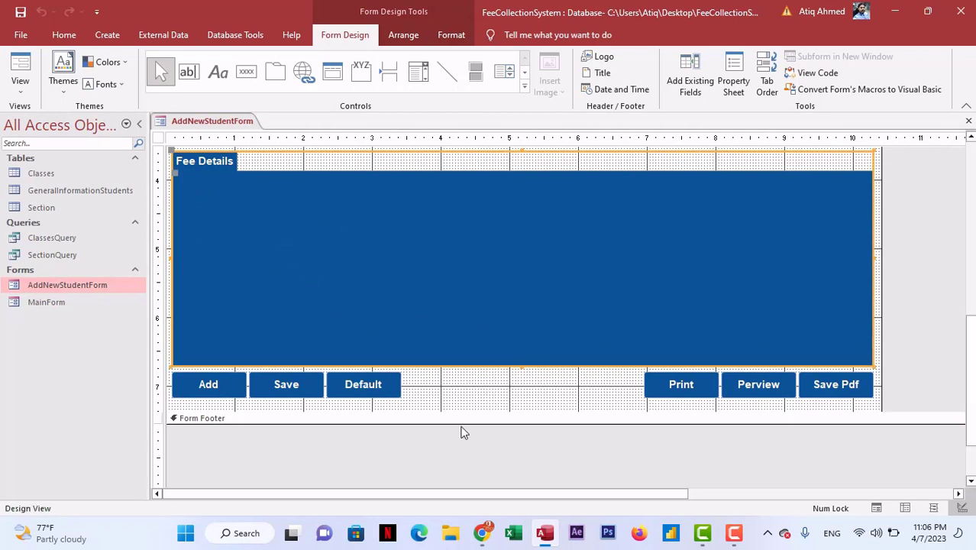
pyautogui.moveTo(467, 424); pyautogui.dragTo(467, 472)
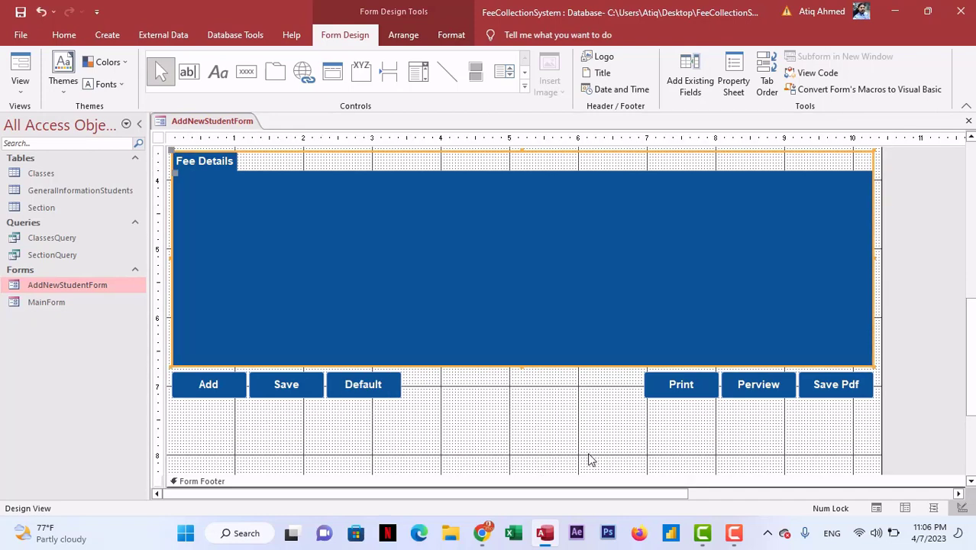
pyautogui.moveTo(549, 473); pyautogui.dragTo(548, 465)
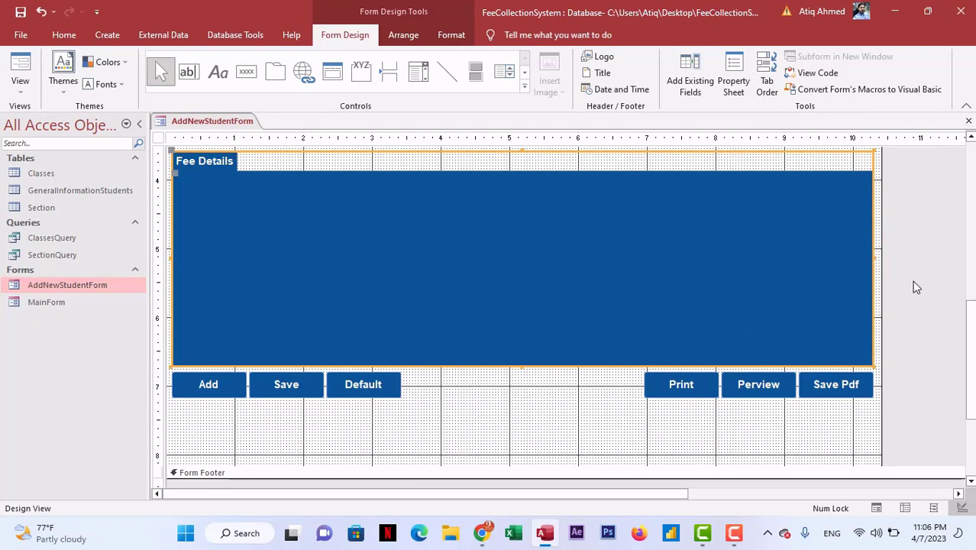
pyautogui.click(968, 121)
pyautogui.click(445, 302)
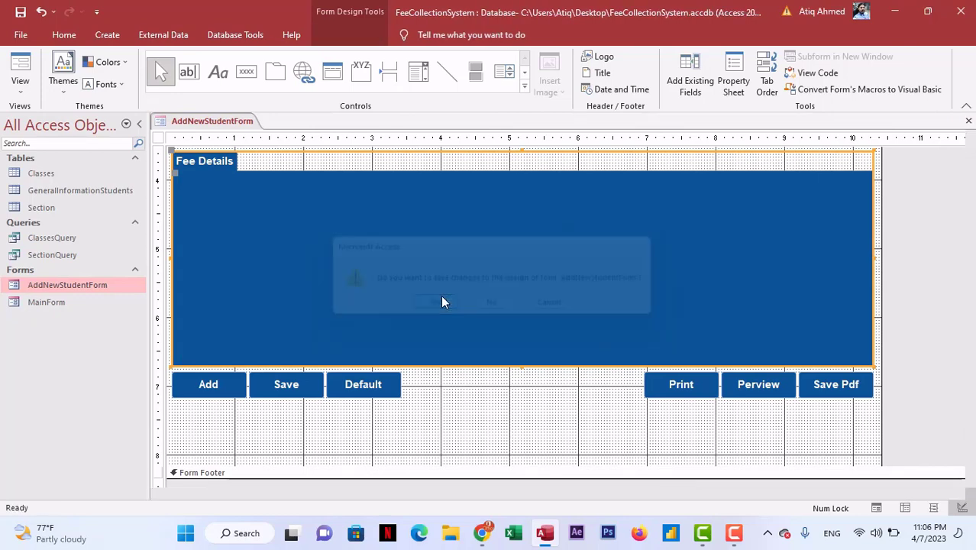
# - Open MainForm again and show its New Admission page to check the lengthened student form
pyautogui.click(53, 305)
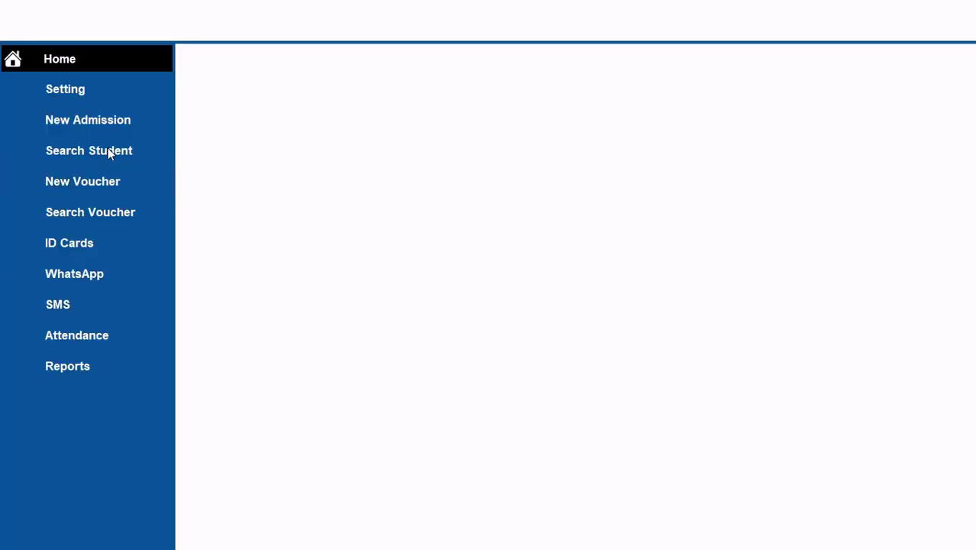
pyautogui.click(101, 119)
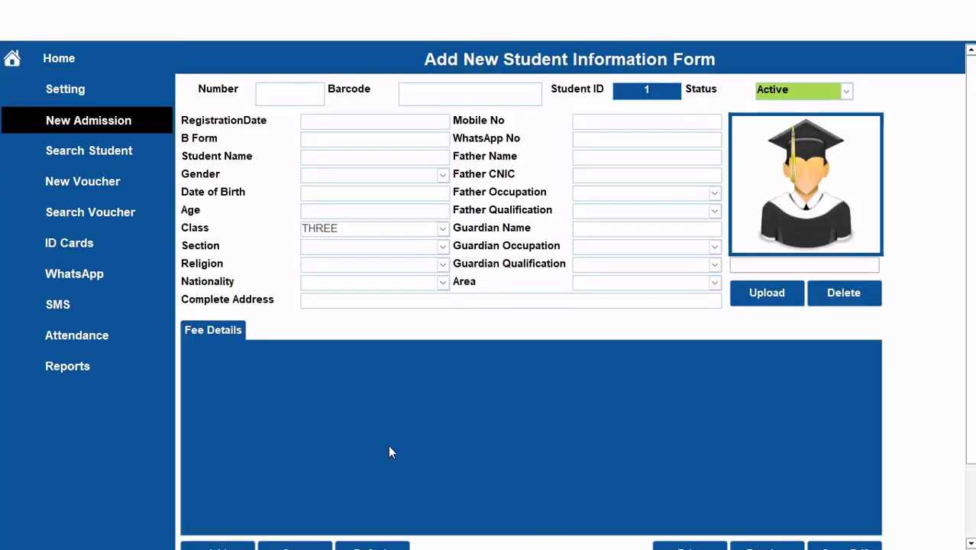
# - Close MainForm and open AddNewStudentForm in Design View
pyautogui.rightClick(192, 25)
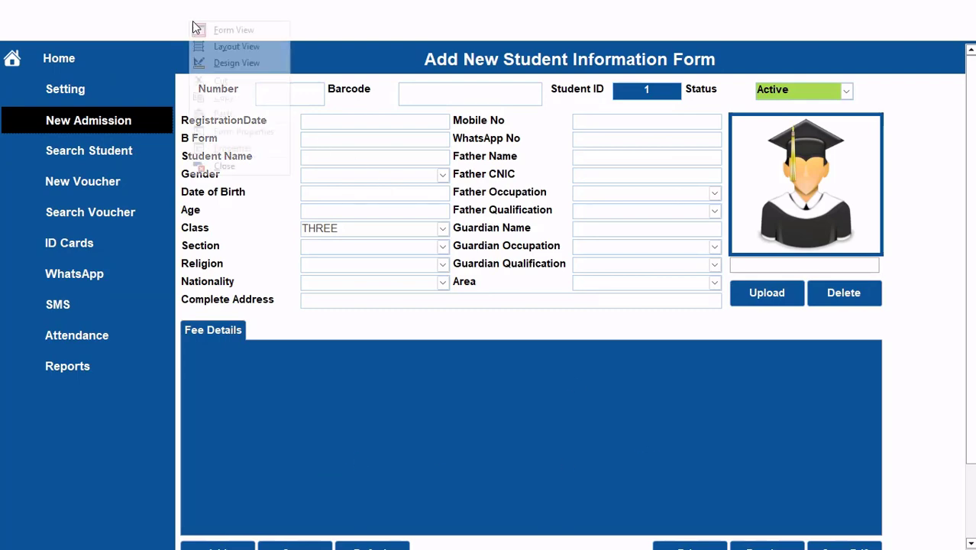
pyautogui.click(255, 165)
pyautogui.rightClick(103, 284)
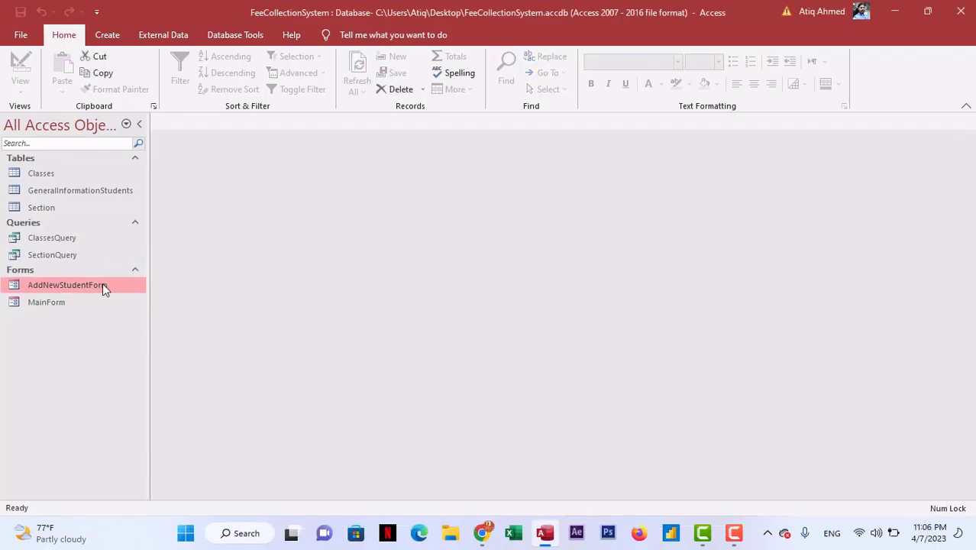
pyautogui.click(162, 327)
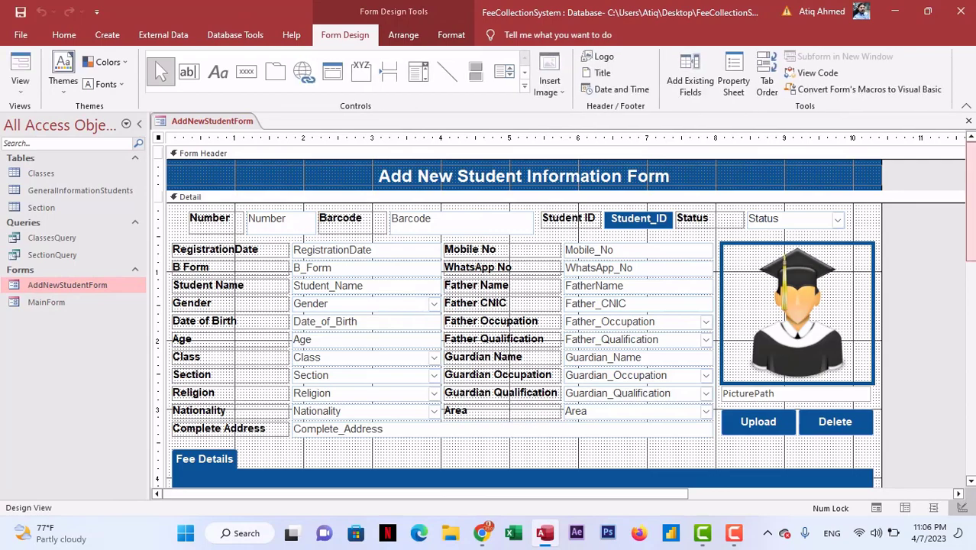
# - Extend the Detail section slightly, to about the 8.3-inch mark, and close AddNewStudentForm with its changes saved
pyautogui.scroll(-6, 524, 313)
pyautogui.moveTo(971, 343); pyautogui.dragTo(946, 366)
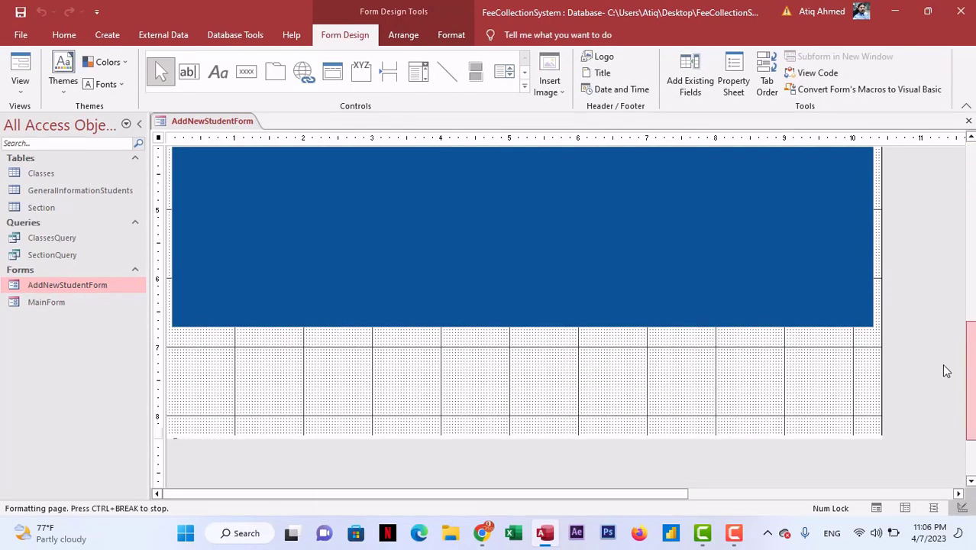
pyautogui.moveTo(443, 425); pyautogui.dragTo(443, 433)
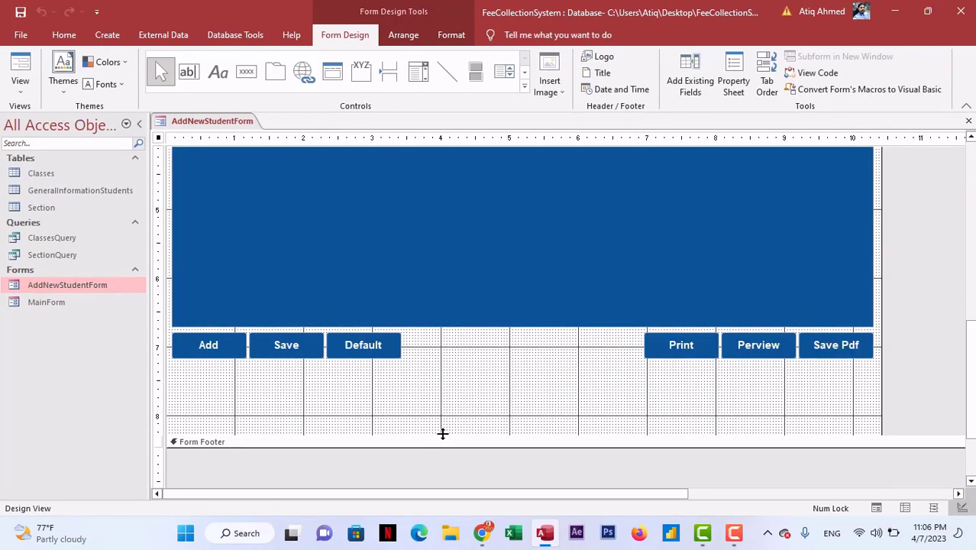
pyautogui.click(968, 121)
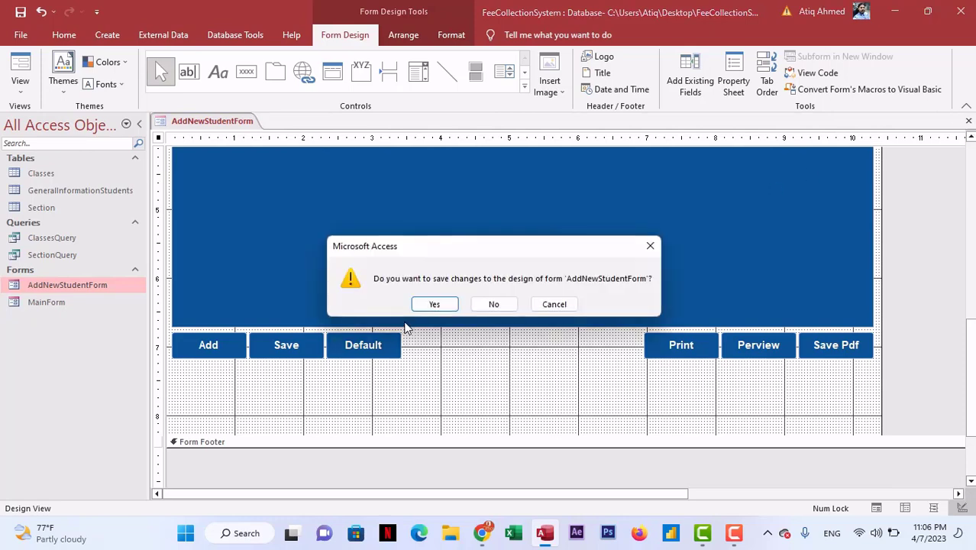
pyautogui.click(434, 304)
# - Open MainForm, check how the student form fits on the New Admission page, and close MainForm
pyautogui.doubleClick(66, 303)
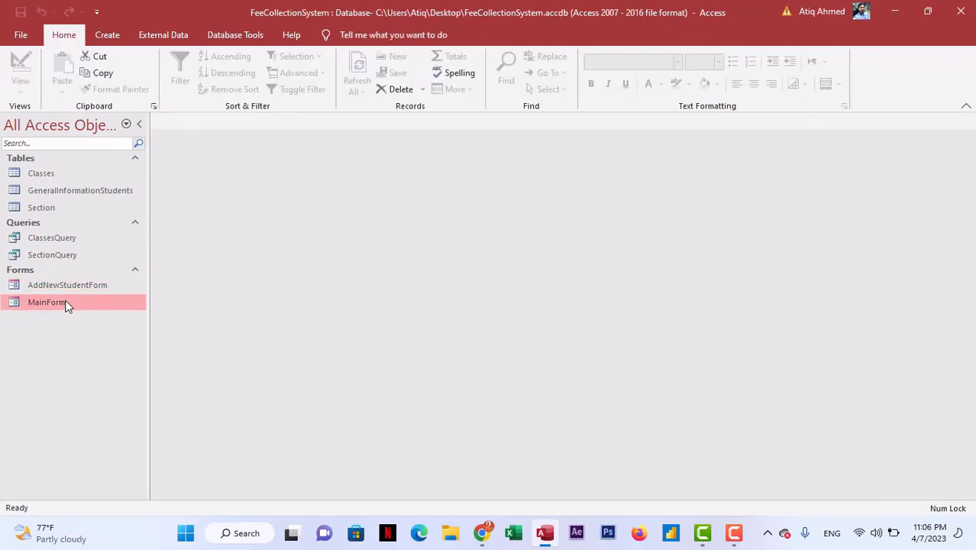
pyautogui.click(108, 121)
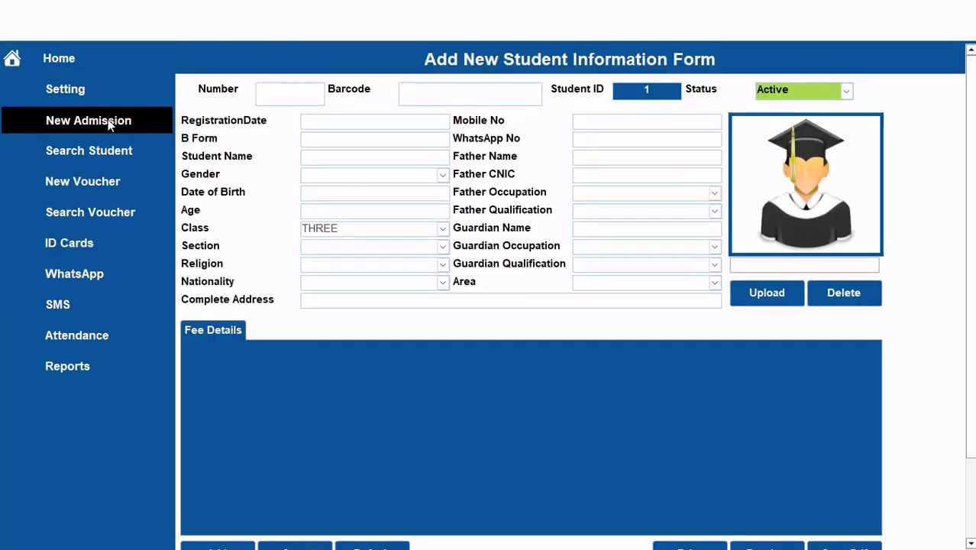
pyautogui.rightClick(188, 21)
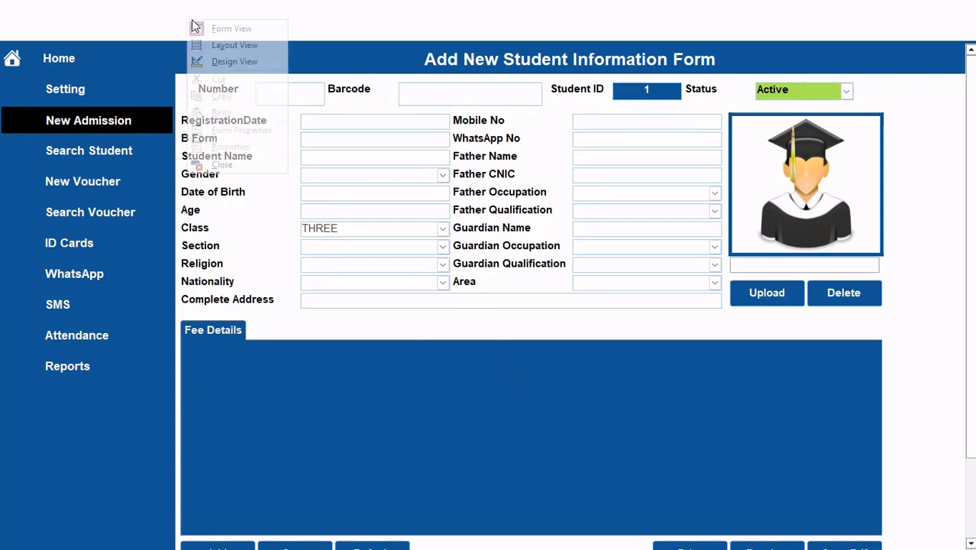
pyautogui.click(248, 167)
# - Reopen AddNewStudentForm in Design View and shorten the Fee Details tab control so its lower edge sits at about the 6.3-inch mark
pyautogui.rightClick(92, 286)
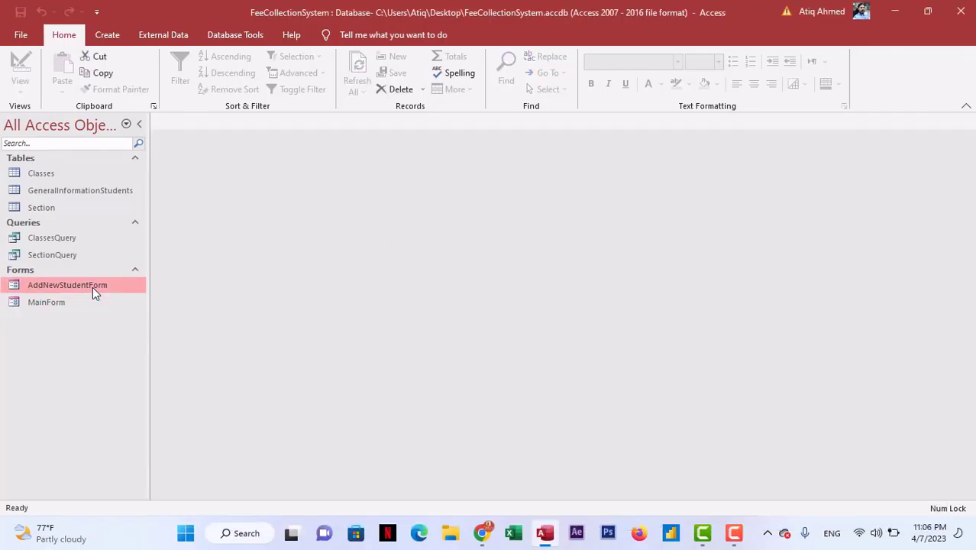
pyautogui.click(160, 326)
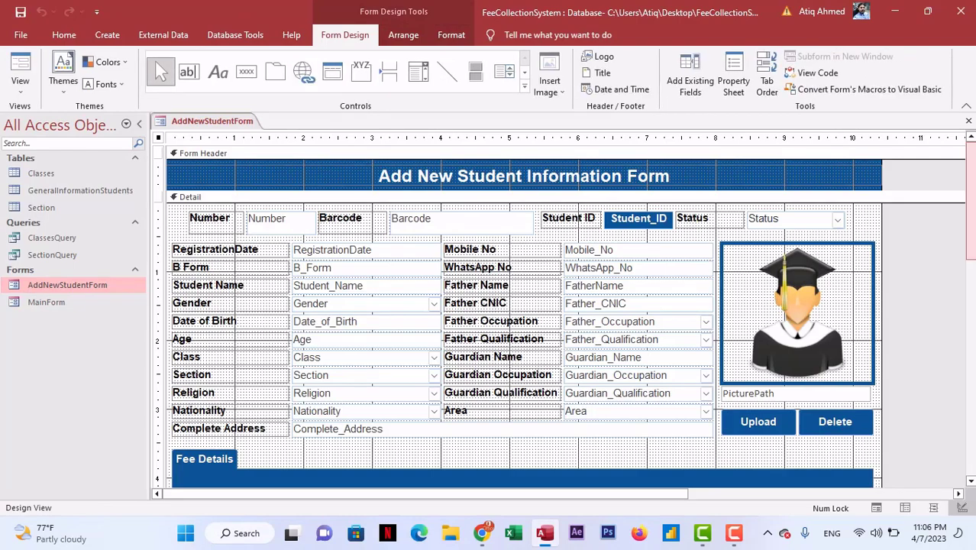
pyautogui.scroll(-6, 574, 279)
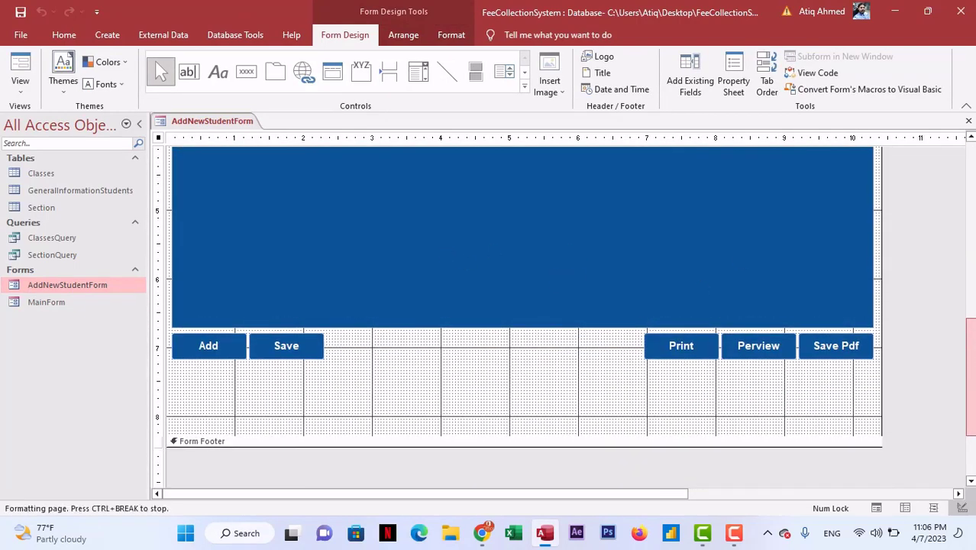
pyautogui.scroll(1, 302, 233)
pyautogui.click(200, 166)
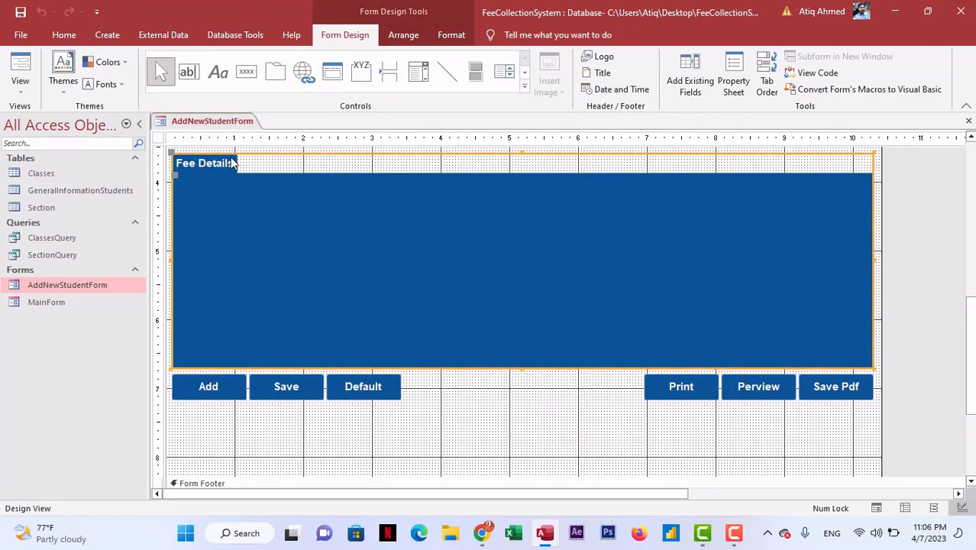
pyautogui.moveTo(522, 368); pyautogui.dragTo(523, 330)
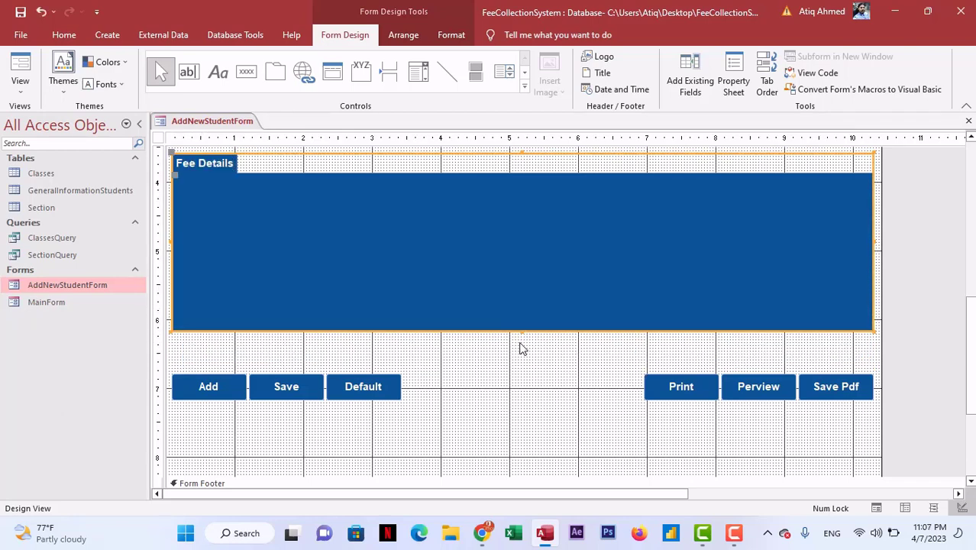
pyautogui.moveTo(522, 331); pyautogui.dragTo(521, 342)
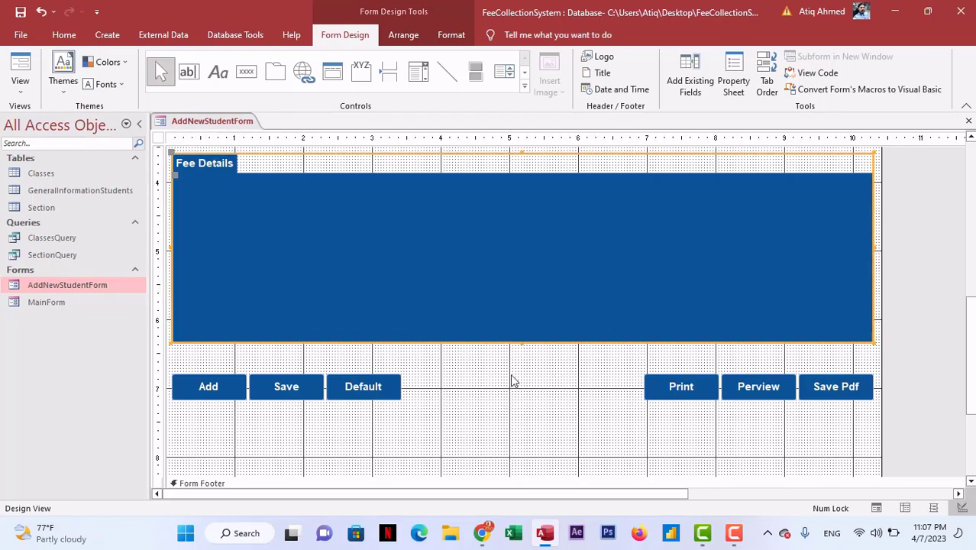
# - Move all six command buttons up together to just below the Fee Details tab control
pyautogui.click(419, 431)
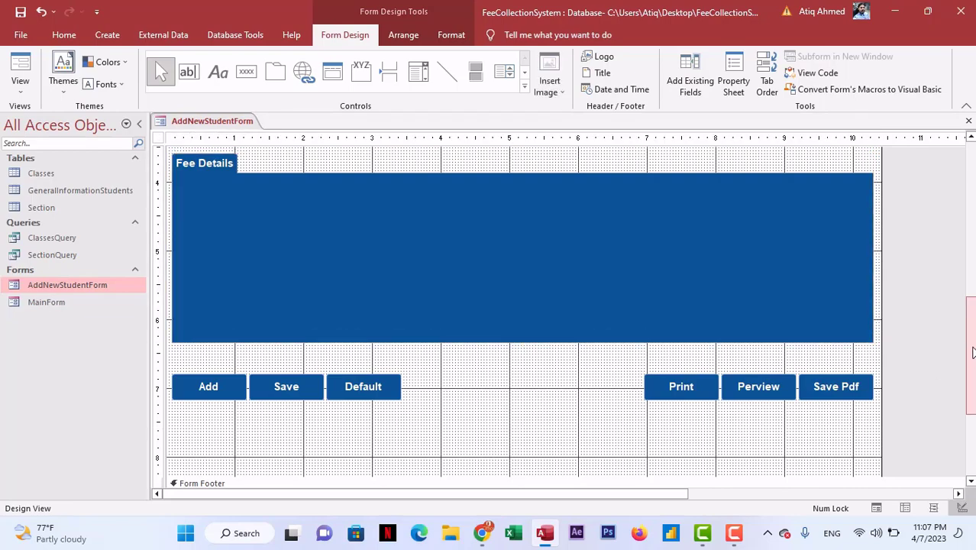
pyautogui.moveTo(973, 352)
pyautogui.mouseDown()
pyautogui.moveTo(972, 200)
pyautogui.moveTo(972, 351)
pyautogui.mouseUp()
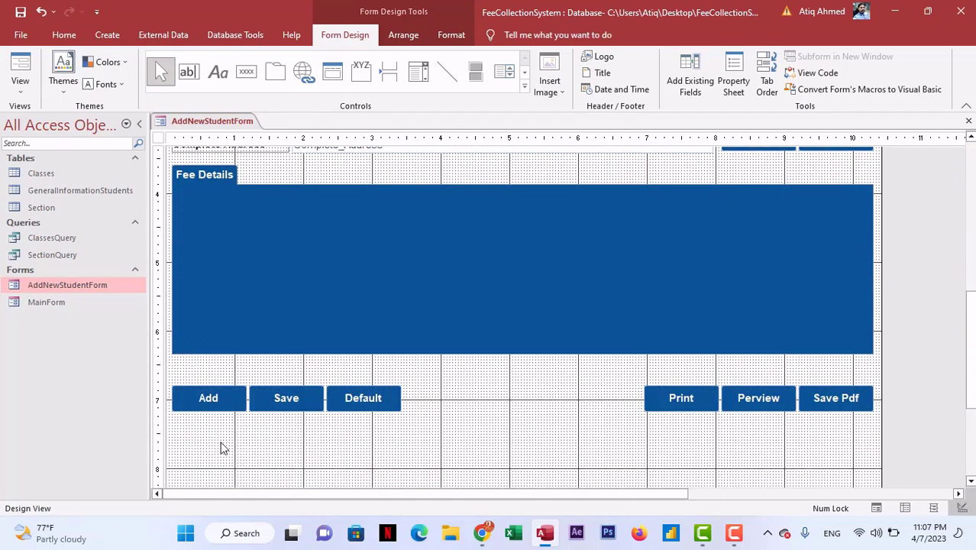
pyautogui.moveTo(220, 447); pyautogui.dragTo(831, 387)
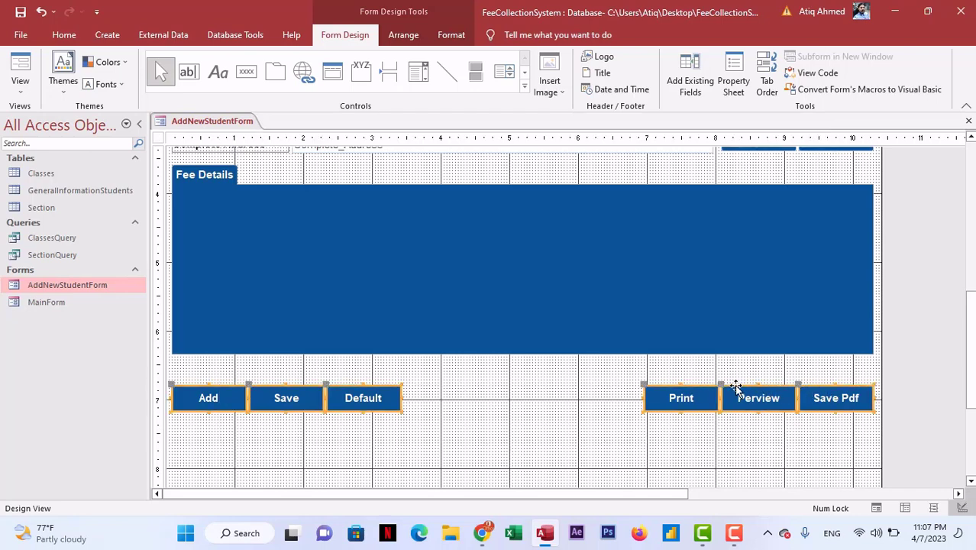
pyautogui.moveTo(682, 385); pyautogui.dragTo(686, 364)
# - Shrink the Detail section to just below the command buttons, at about the 6.9-inch mark, and close the form with its changes saved
pyautogui.scroll(-2, 530, 403)
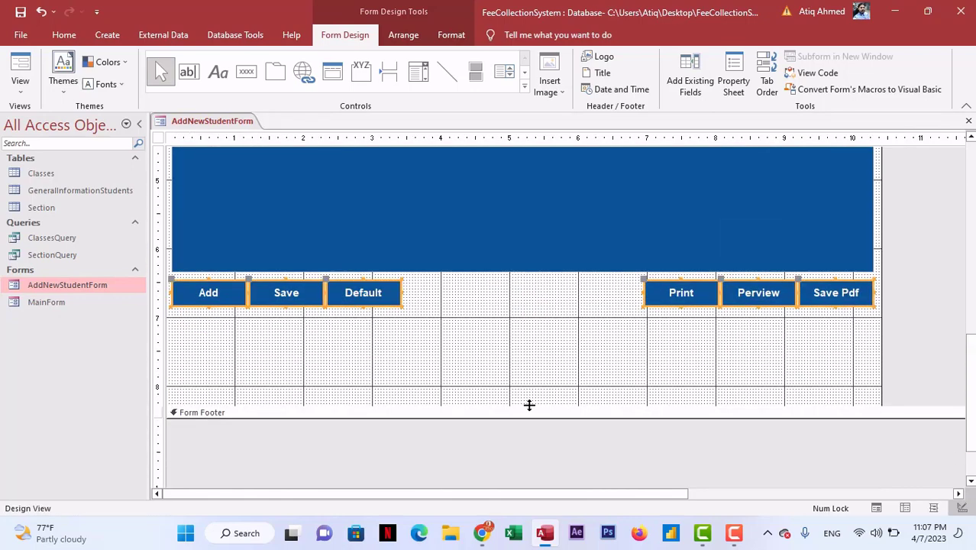
pyautogui.moveTo(529, 350); pyautogui.dragTo(532, 313)
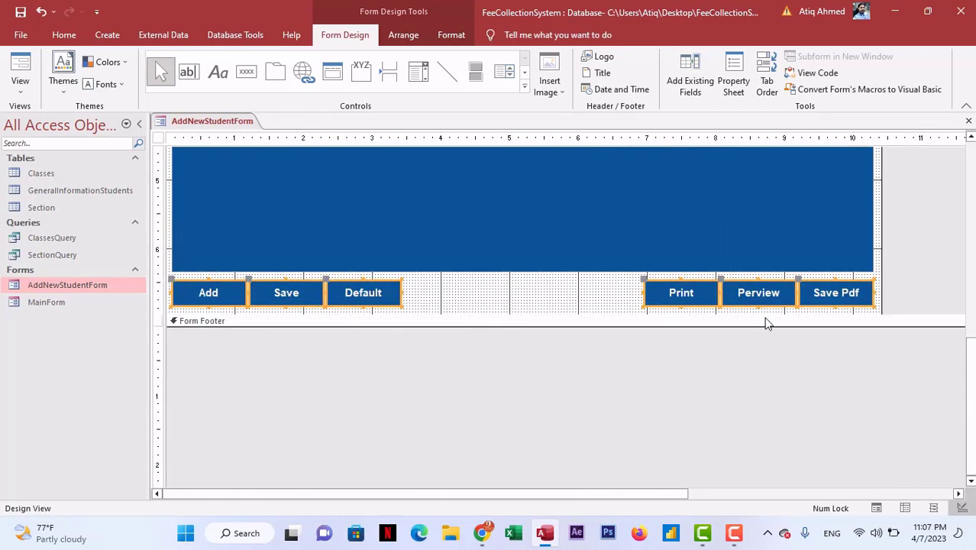
pyautogui.moveTo(970, 384); pyautogui.dragTo(970, 185)
pyautogui.click(968, 121)
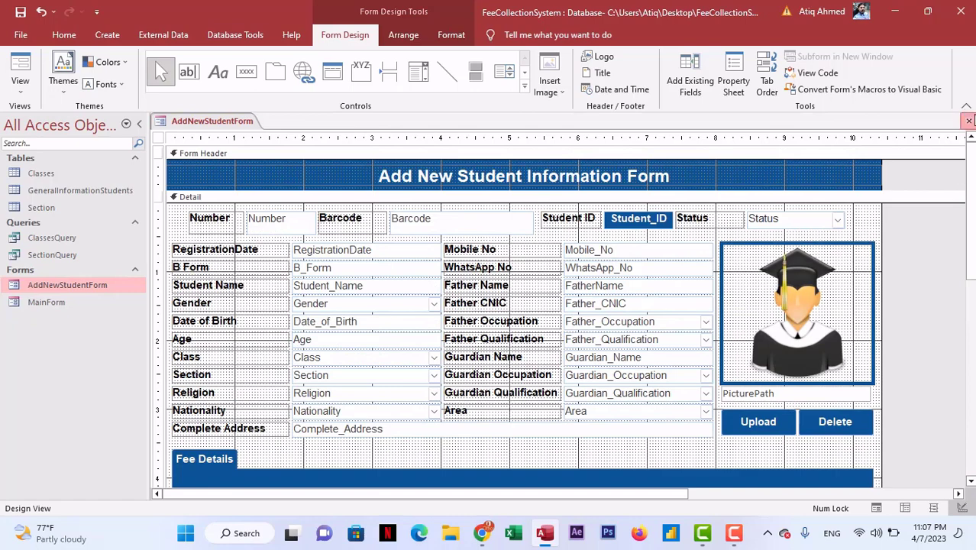
pyautogui.click(434, 304)
# - Open MainForm, check the student form on New Admission, switch to Setting and back, and close MainForm
pyautogui.doubleClick(78, 300)
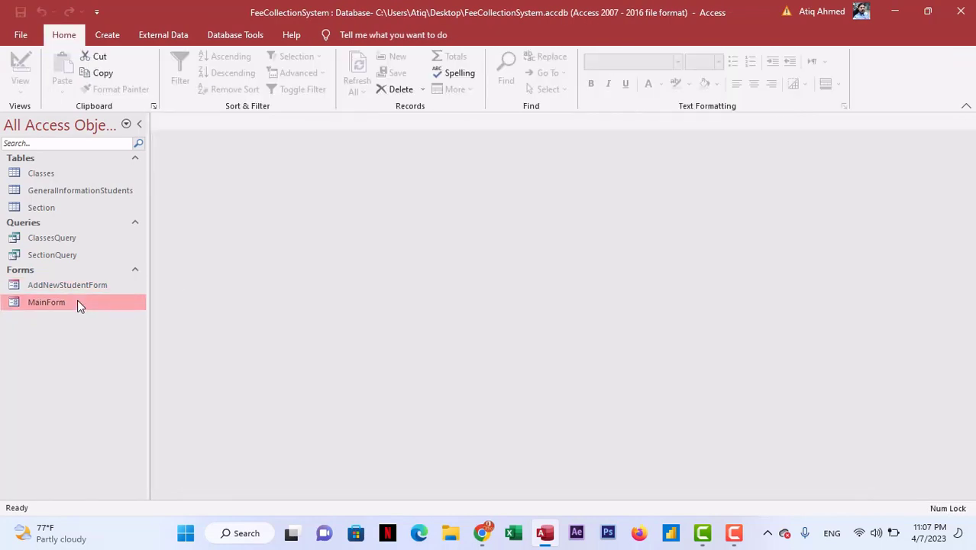
pyautogui.click(74, 122)
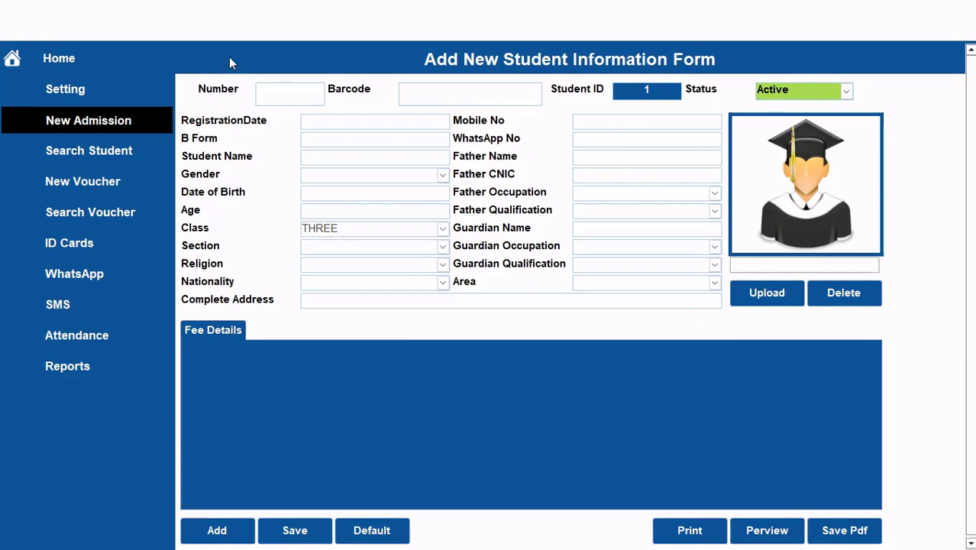
pyautogui.rightClick(198, 14)
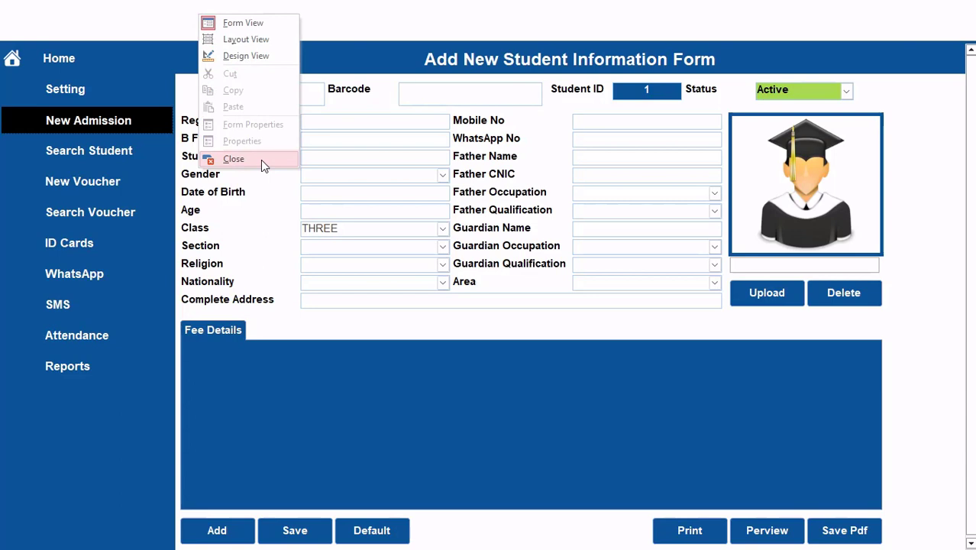
pyautogui.click(77, 91)
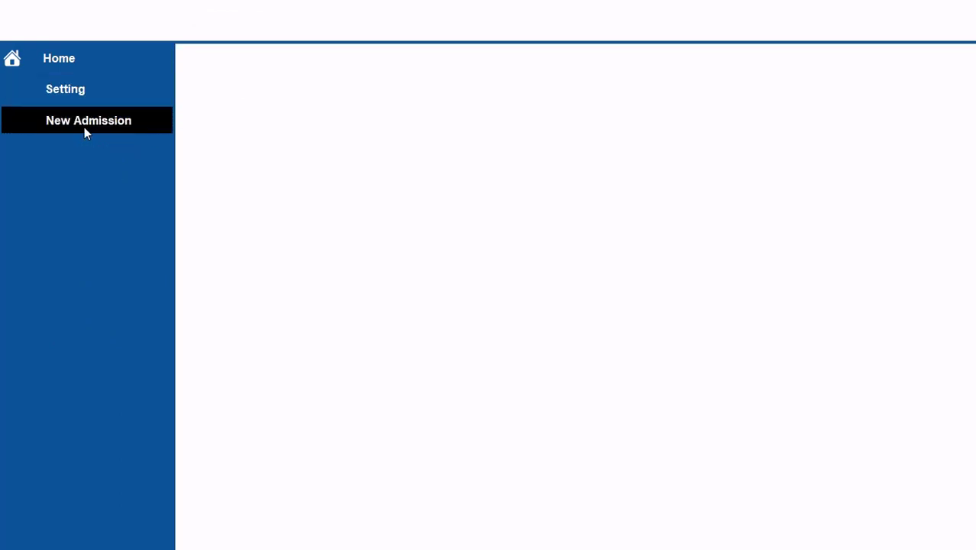
pyautogui.click(84, 127)
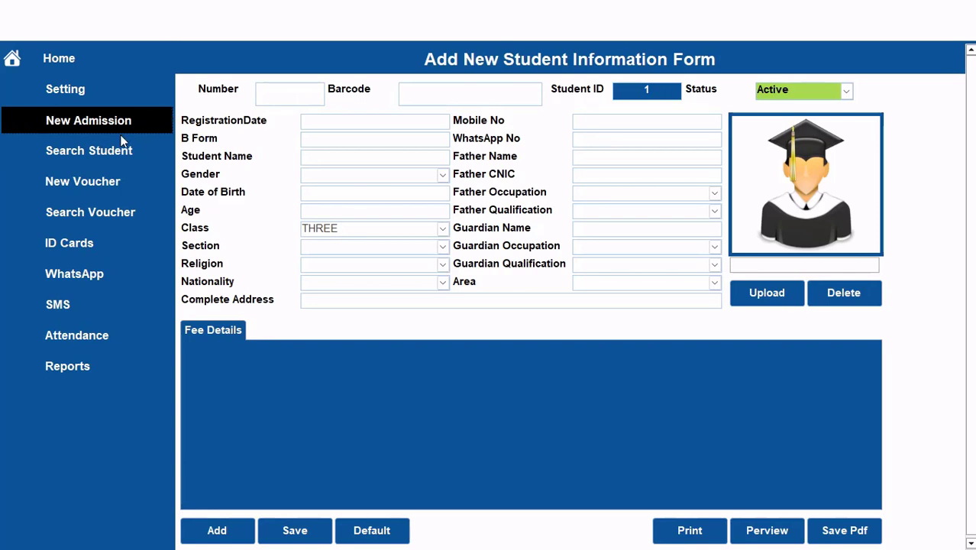
pyautogui.rightClick(119, 12)
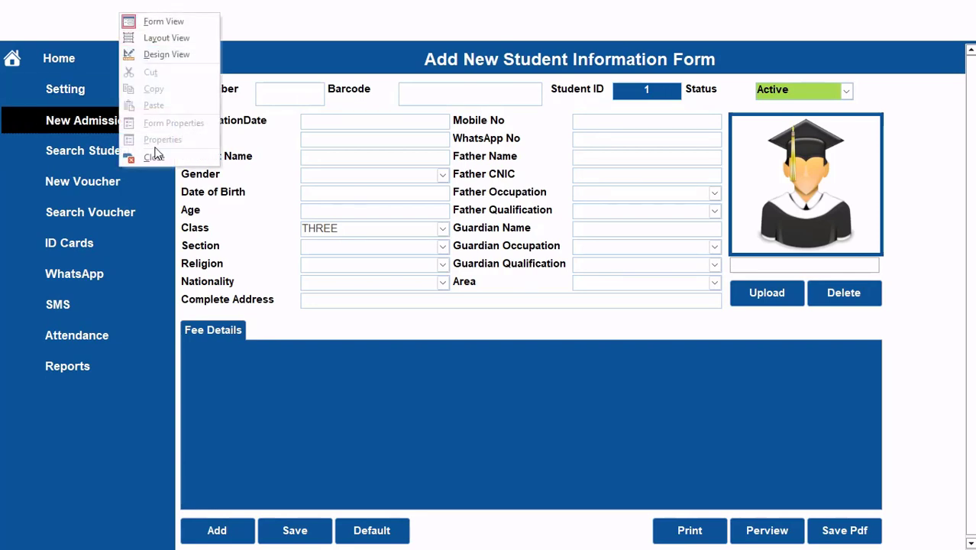
pyautogui.click(158, 158)
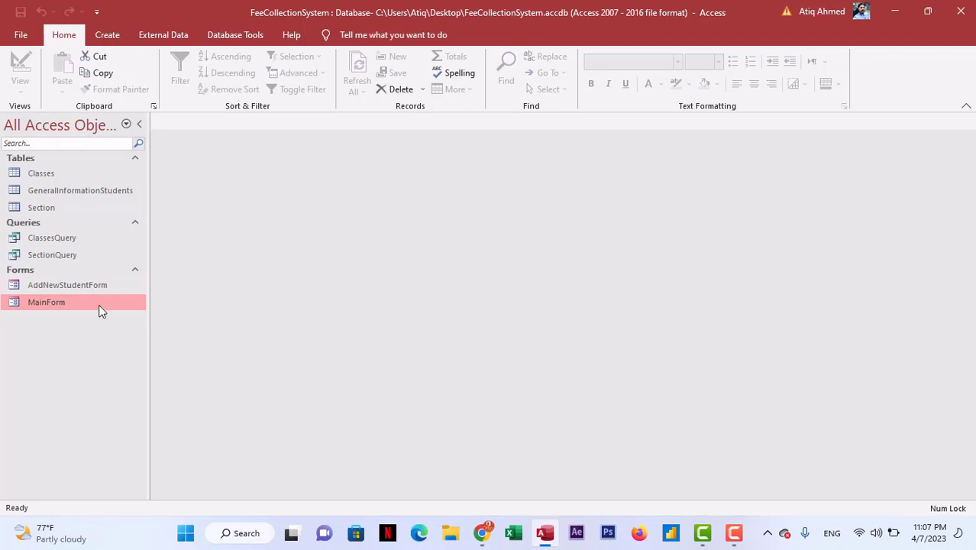
# - Open MainForm in Design View and change the shape of the Home navigation button to a rounded rectangle
pyautogui.rightClick(100, 305)
pyautogui.click(148, 348)
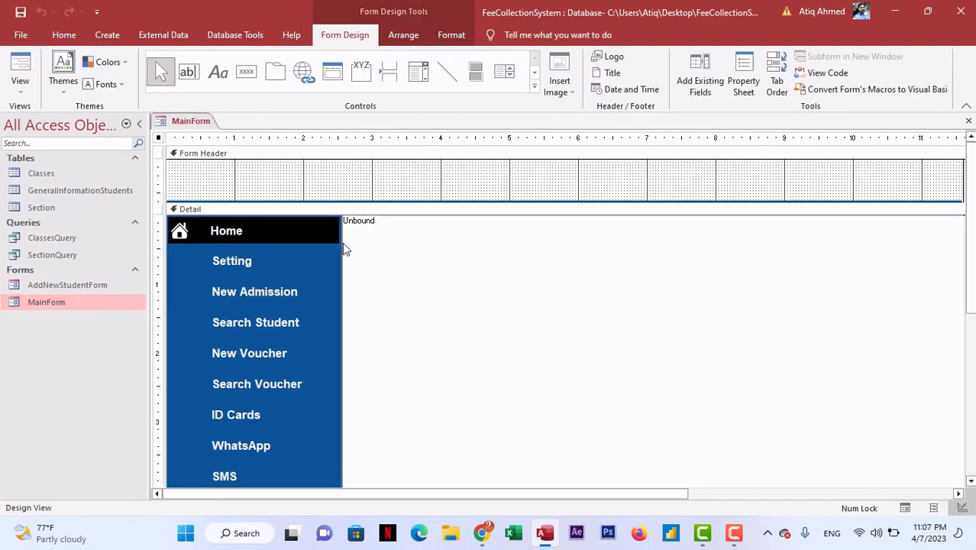
pyautogui.click(274, 231)
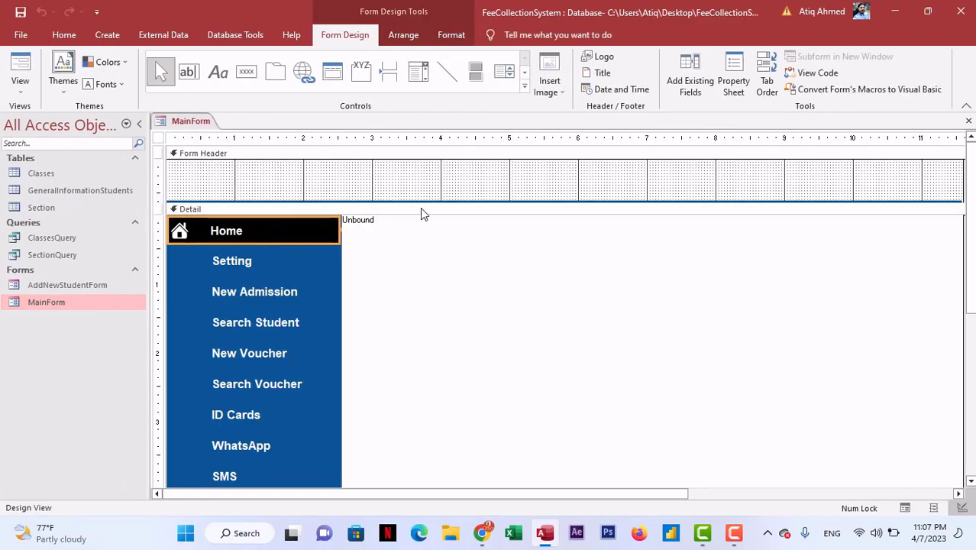
pyautogui.click(404, 36)
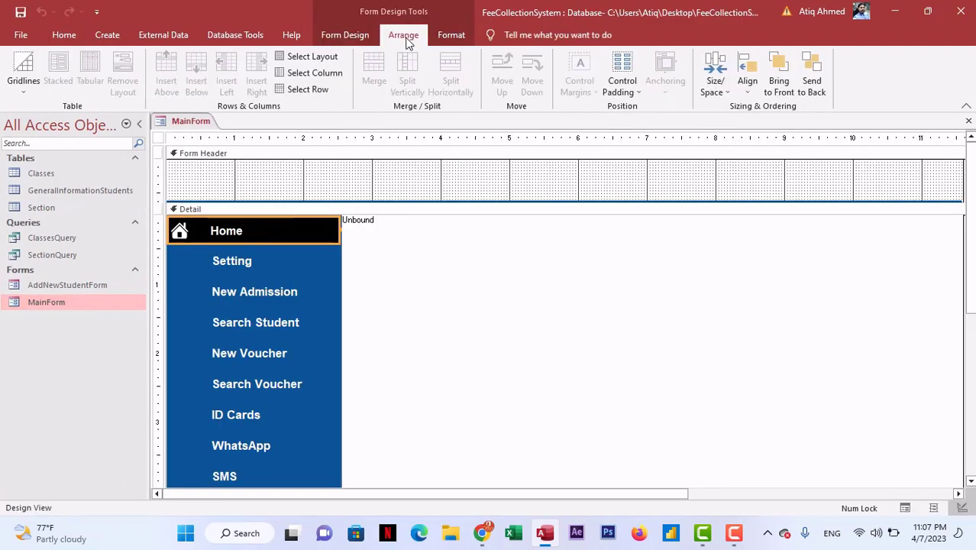
pyautogui.click(447, 38)
pyautogui.click(544, 85)
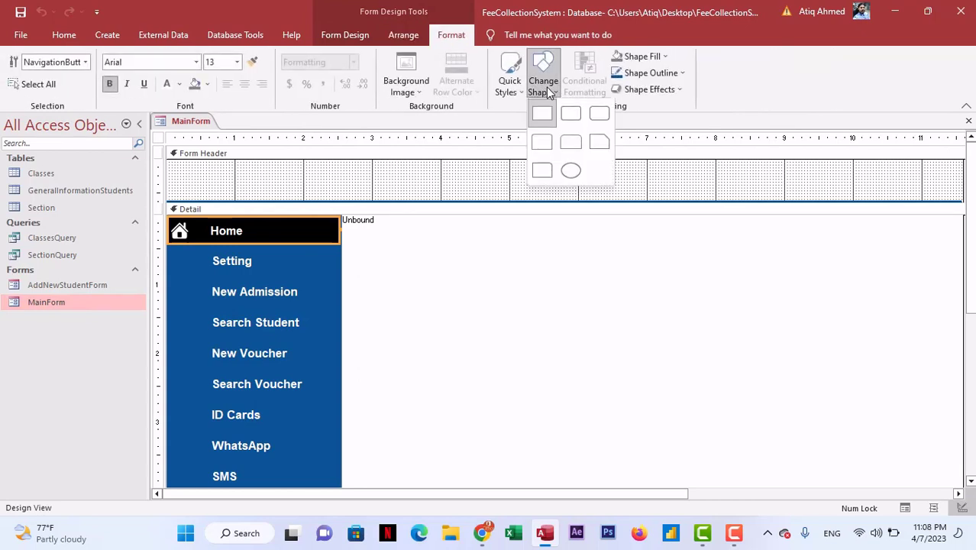
pyautogui.click(602, 115)
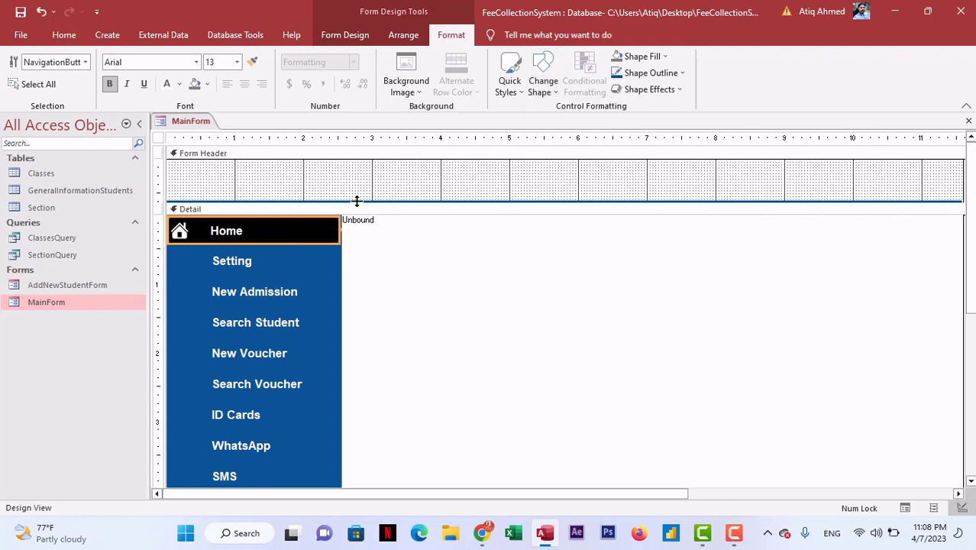
pyautogui.click(65, 35)
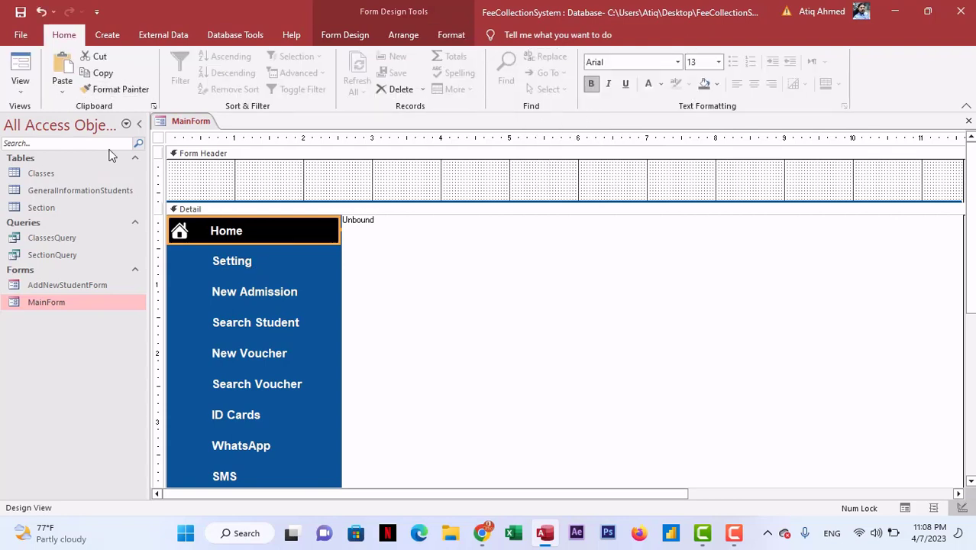
# - Copy the Home button's formatting to the New Voucher, Search Voucher, ID Cards, WhatsApp, SMS, Attendance and Reports buttons with Format Painter
pyautogui.click(119, 92)
pyautogui.click(259, 354)
pyautogui.click(128, 90)
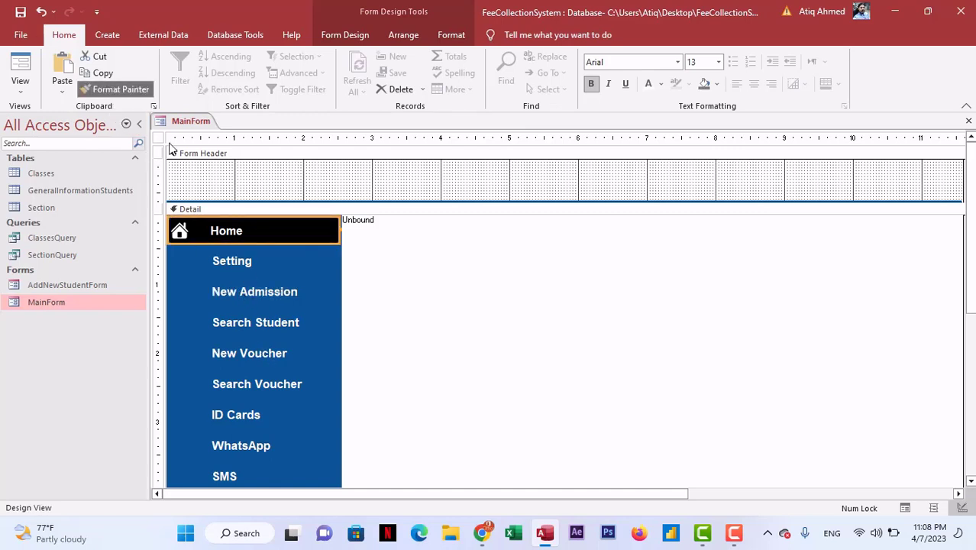
pyautogui.click(263, 384)
pyautogui.scroll(-3, 233, 292)
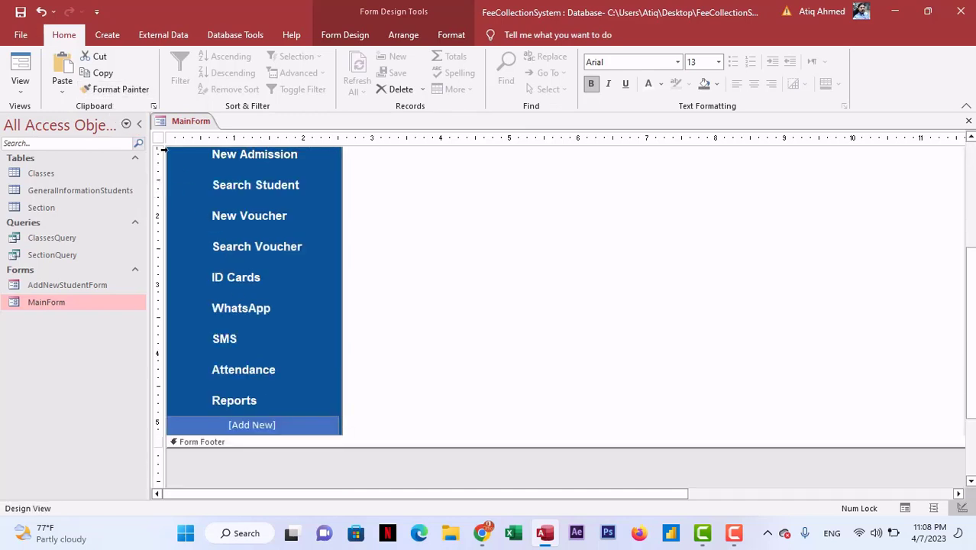
pyautogui.click(128, 90)
pyautogui.click(251, 278)
pyautogui.click(124, 91)
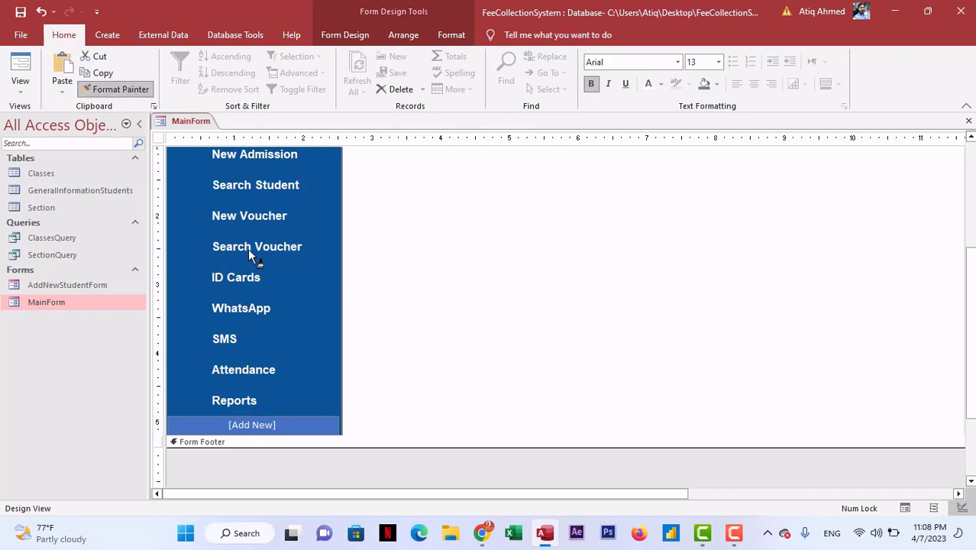
pyautogui.click(253, 307)
pyautogui.click(124, 89)
pyautogui.click(226, 308)
pyautogui.click(123, 89)
pyautogui.click(268, 364)
pyautogui.click(122, 89)
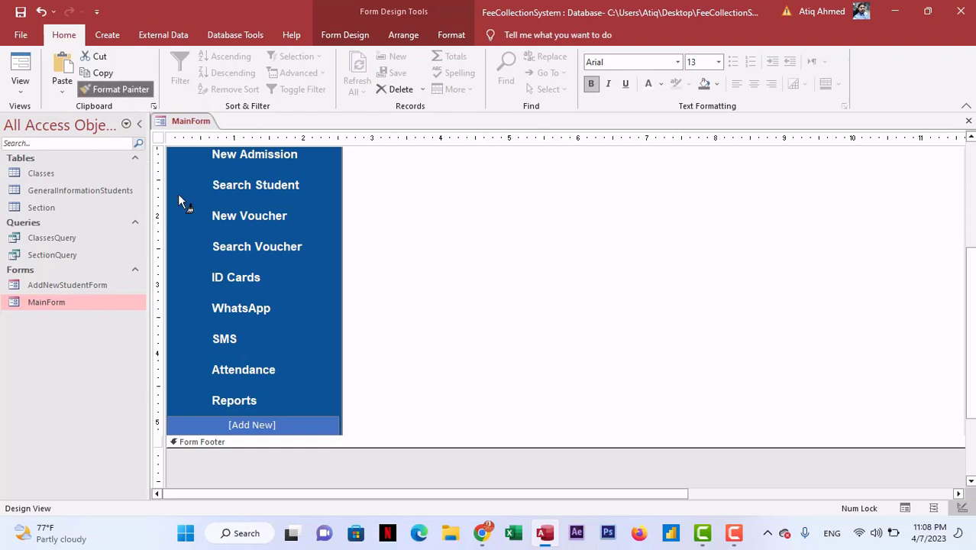
pyautogui.click(256, 398)
# - Save and close the MainForm design, then run the form to check its New Admission page and close it again
pyautogui.click(969, 121)
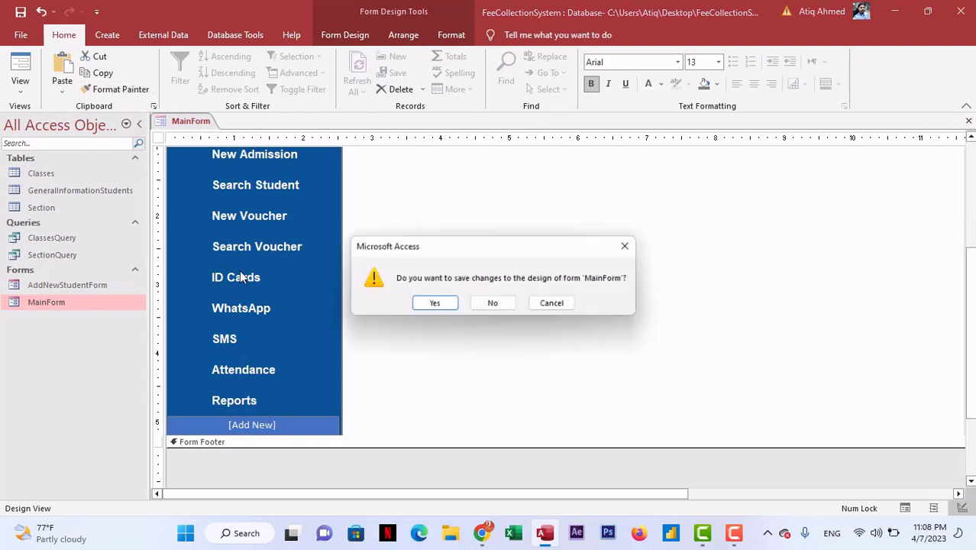
pyautogui.click(439, 312)
pyautogui.doubleClick(63, 302)
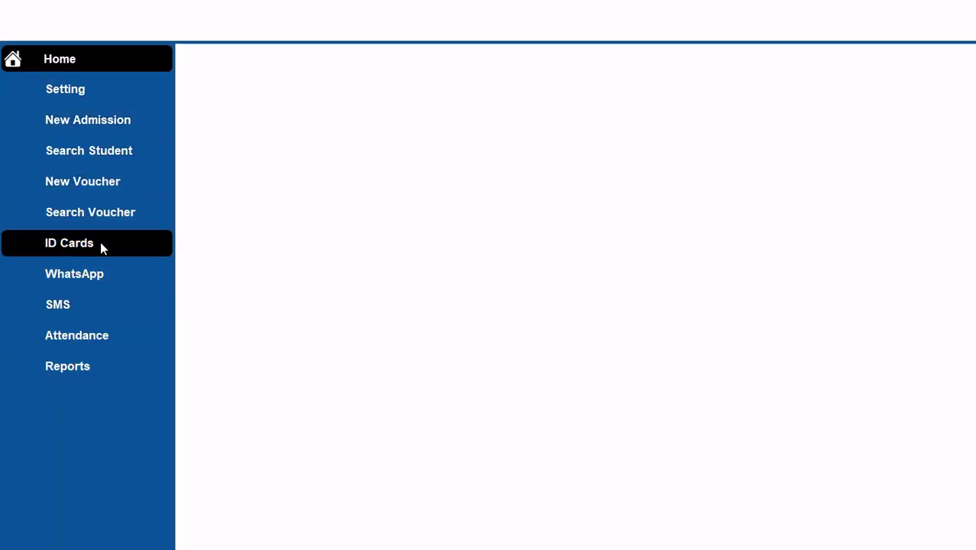
pyautogui.click(89, 120)
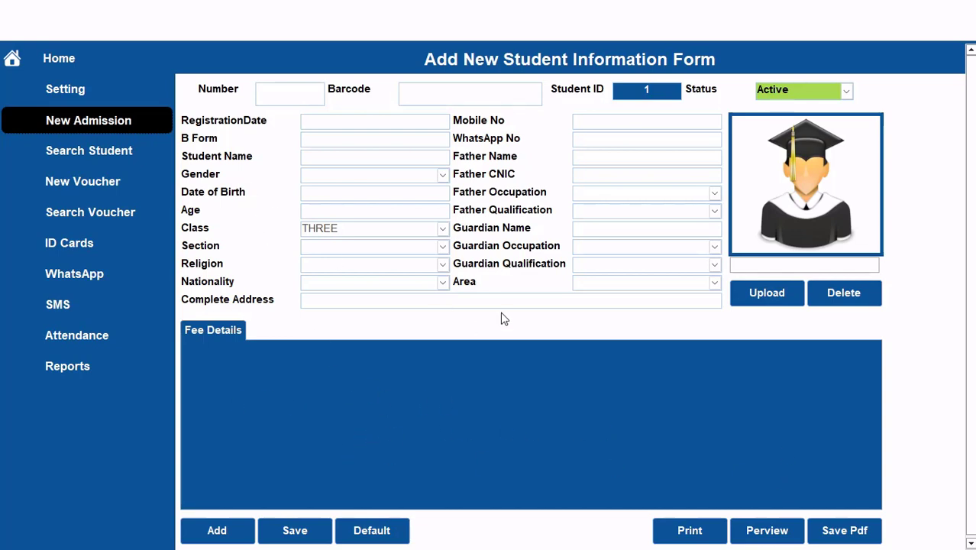
pyautogui.rightClick(184, 24)
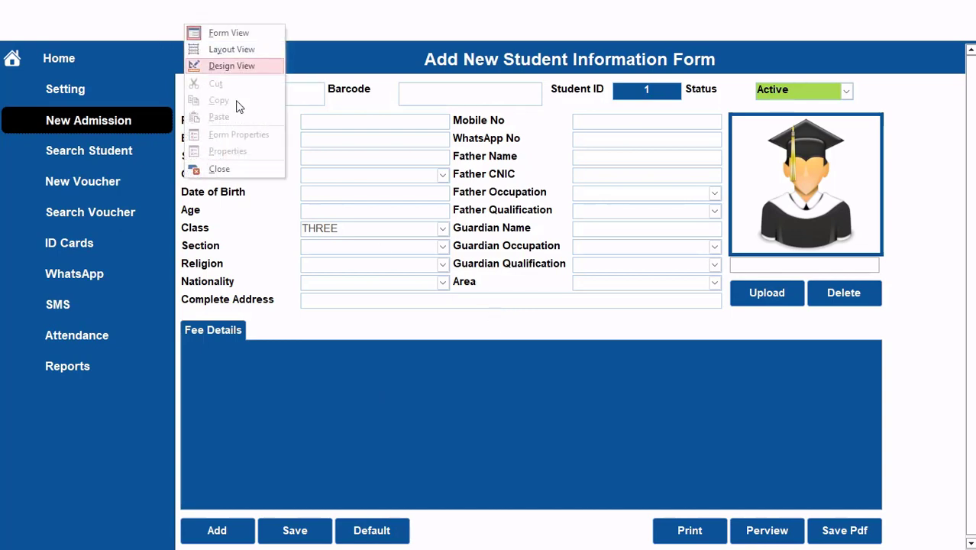
pyautogui.click(247, 170)
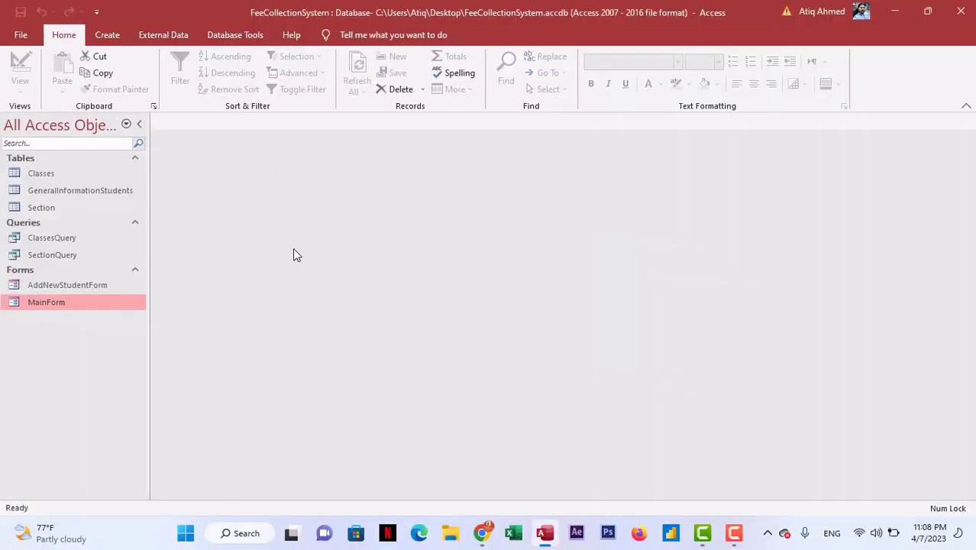
# - Open the HM Coaching reference database from the desktop and view the New Admission page with its Fee Setup table in TitleForm
pyautogui.click(107, 35)
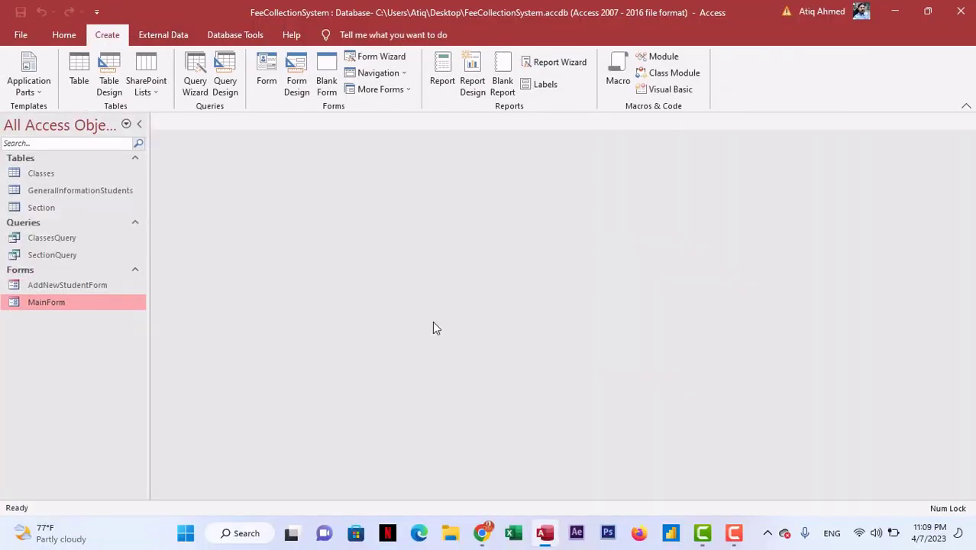
pyautogui.click(896, 11)
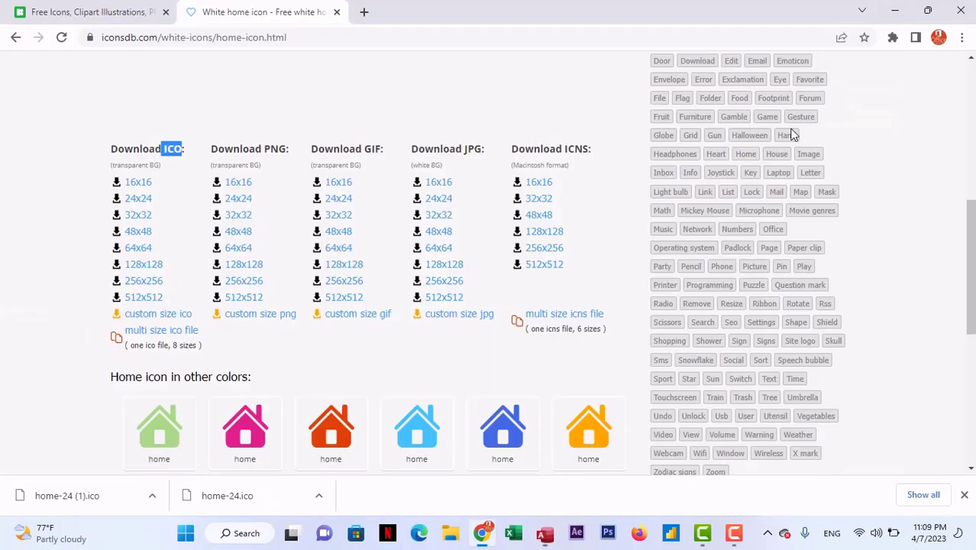
pyautogui.click(896, 11)
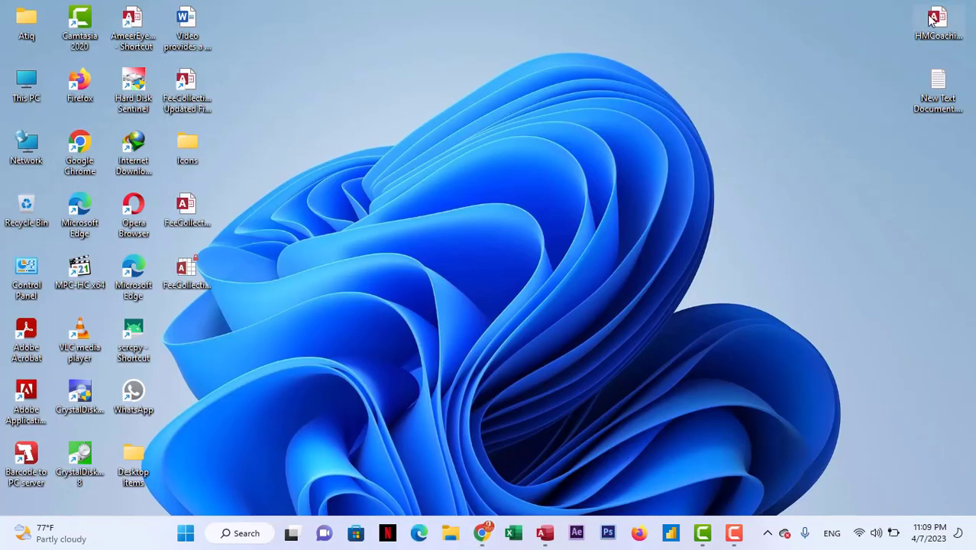
pyautogui.hotkey('alt', 'Tab')
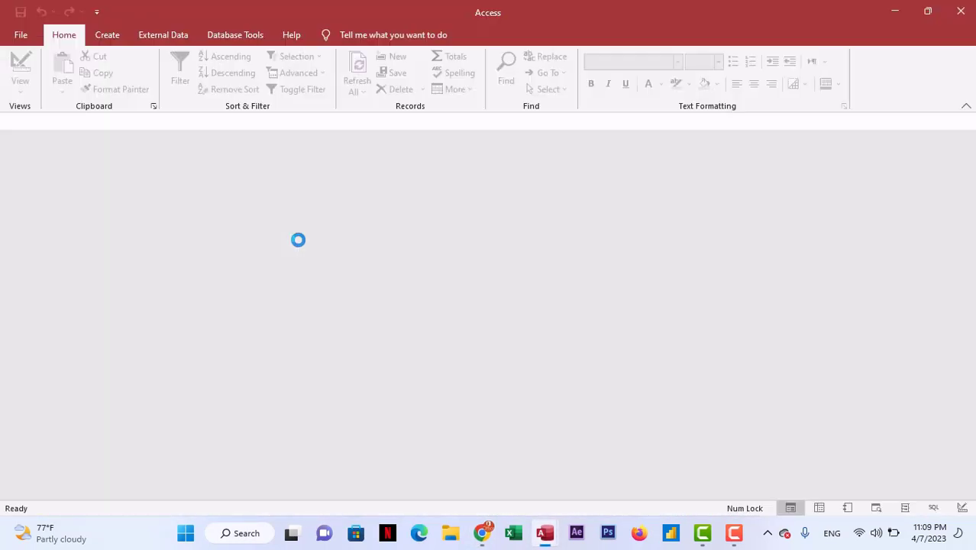
pyautogui.scroll(-8, 148, 371)
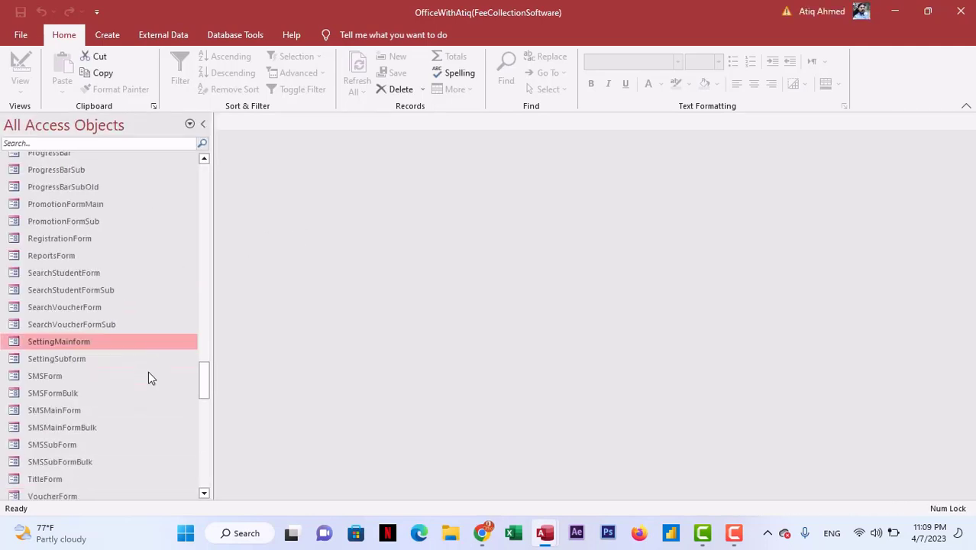
pyautogui.doubleClick(70, 240)
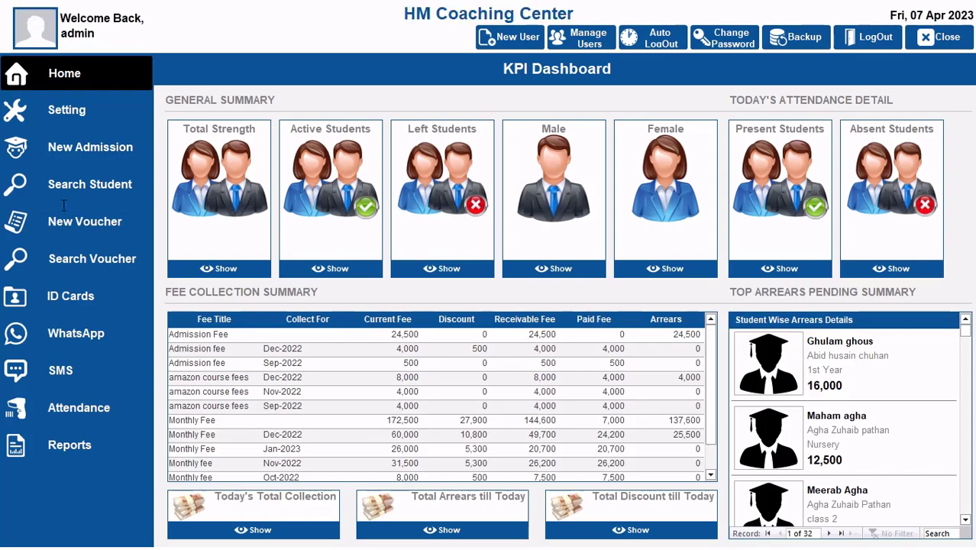
pyautogui.click(73, 149)
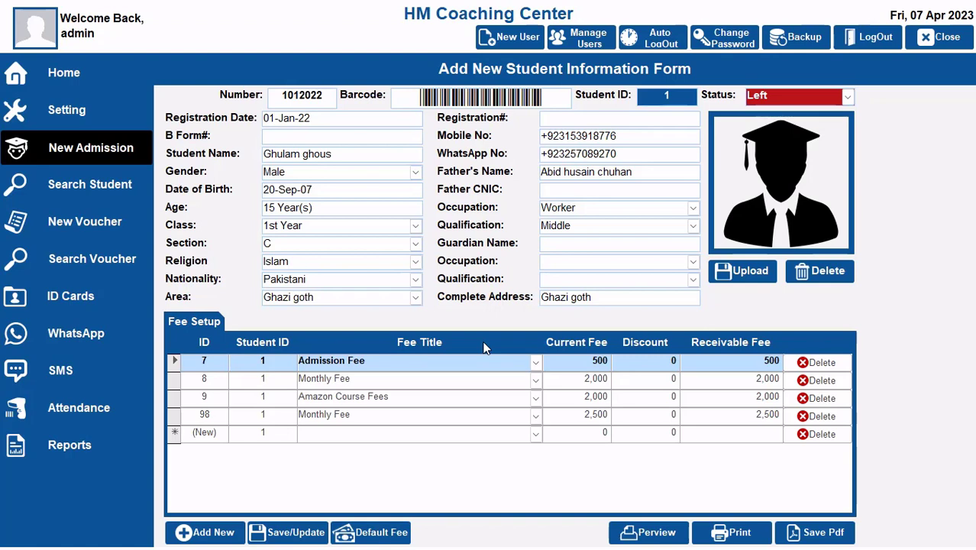
# - Open a blank Notepad document and place its window above the Fee Setup table's column headings
pyautogui.press('super+r')
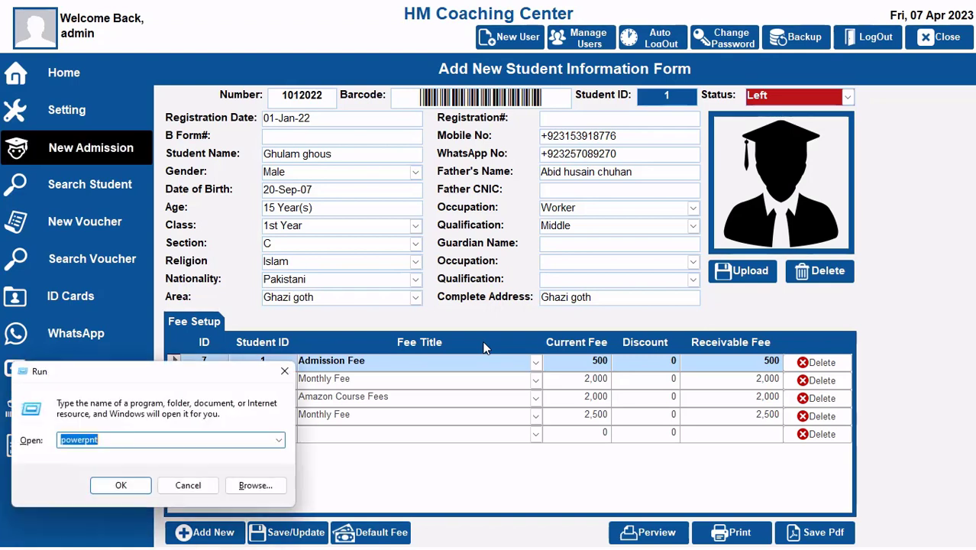
pyautogui.write('note')
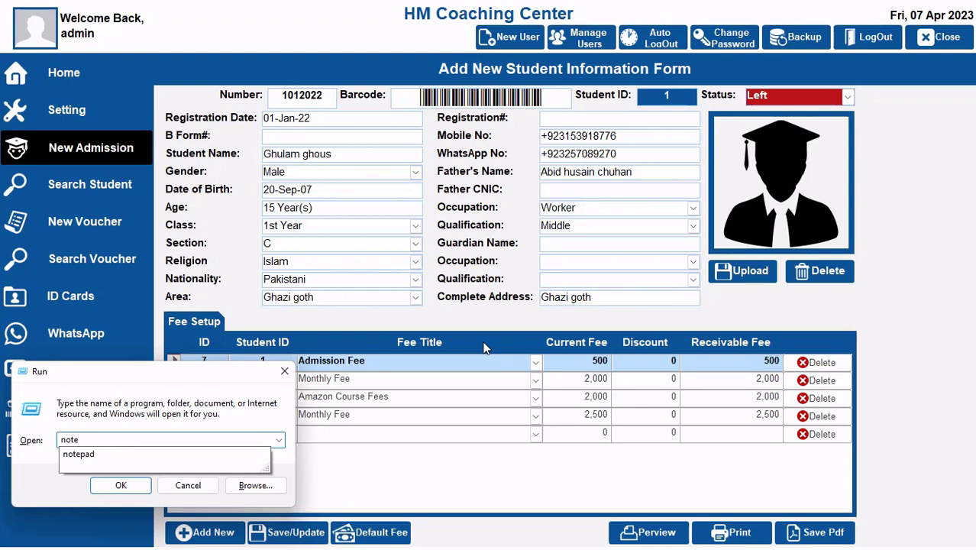
pyautogui.press('Down')
pyautogui.press('Return')
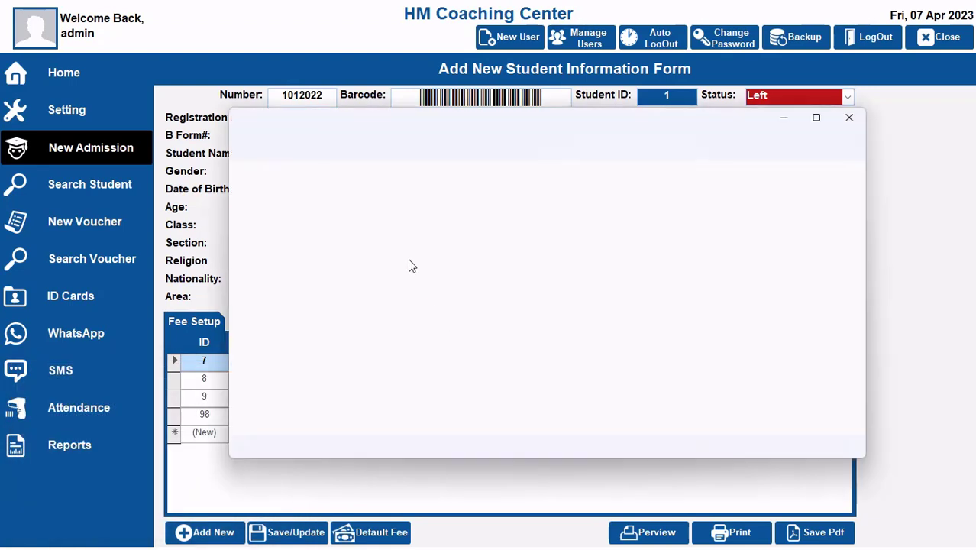
pyautogui.moveTo(514, 127); pyautogui.dragTo(485, 89)
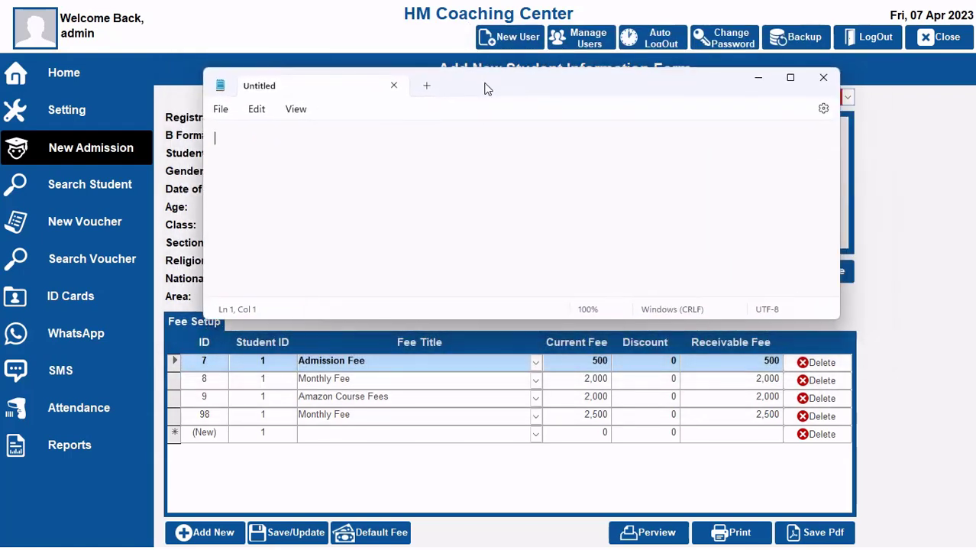
# - List the Fee Setup column names on separate lines: ID, Student ID, Fee Title, Current Fee, Discount and Receivable Fee, and minimize the note
pyautogui.write('ID ')
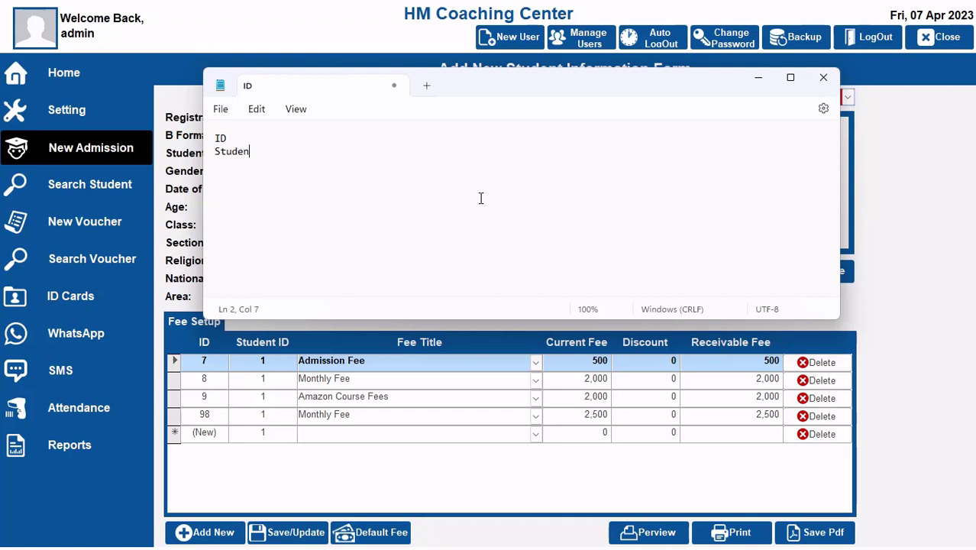
pyautogui.write('Student ID')
pyautogui.write('Title')
pyautogui.press('Return')
pyautogui.write('Current')
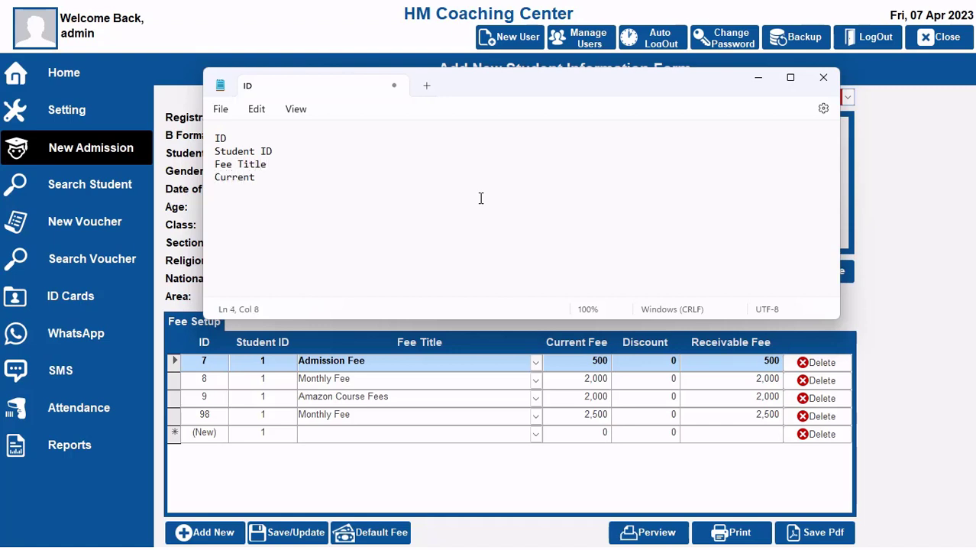
pyautogui.write(' Fee')
pyautogui.press('Return')
pyautogui.write('Discount')
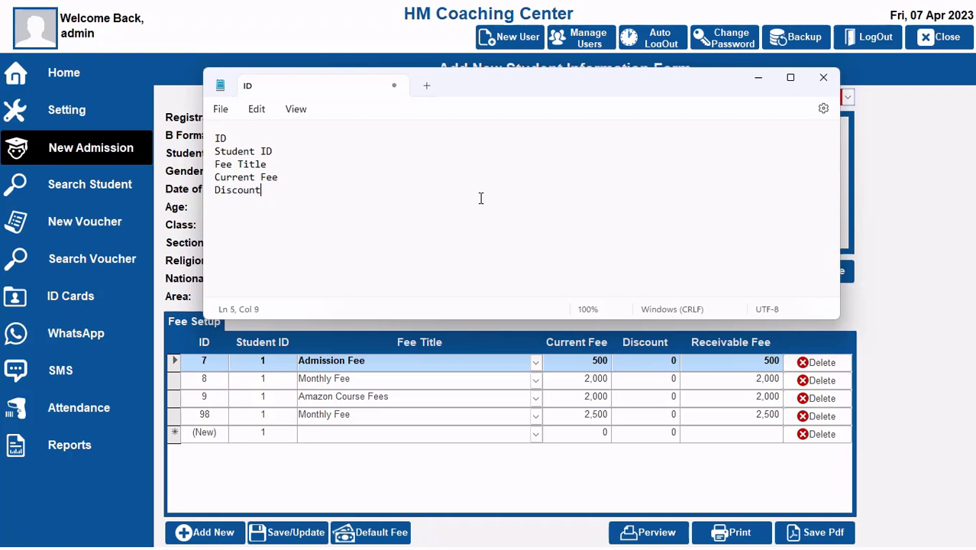
pyautogui.press('Return')
pyautogui.write('Rece')
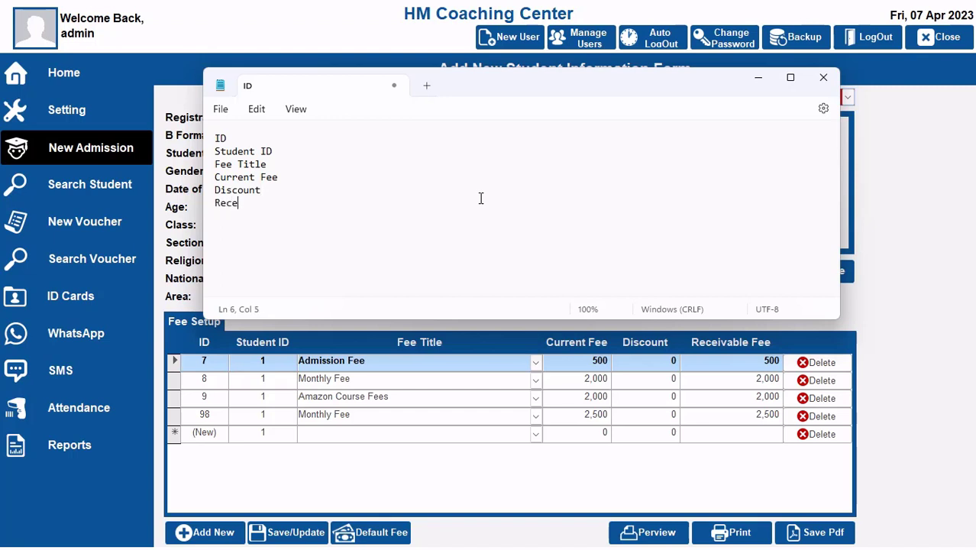
pyautogui.write('iav')
pyautogui.press('BackSpace')
pyautogui.write('vable Fee')
pyautogui.click(759, 79)
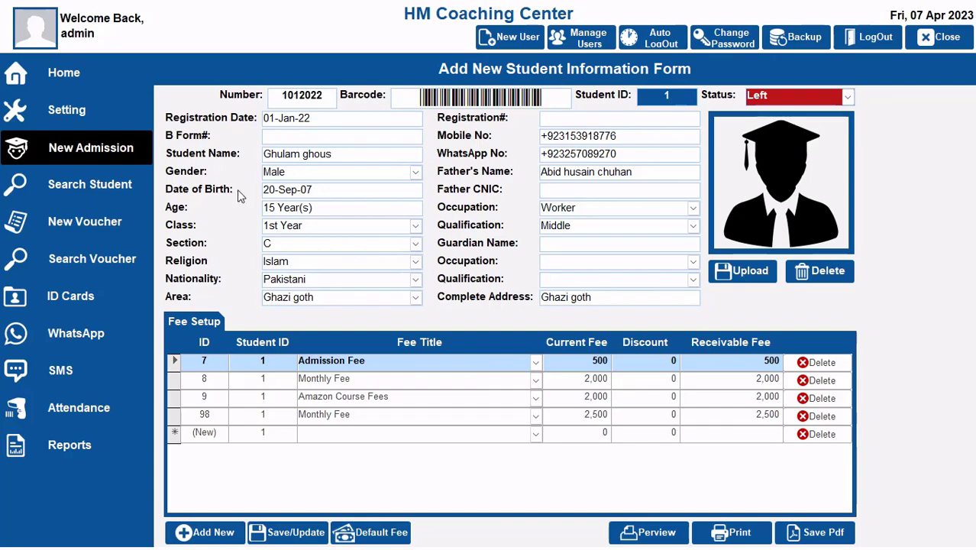
# - Close the reference form, return to the FeeCollectionSystem database and start a new table in Design View
pyautogui.rightClick(176, 21)
pyautogui.click(222, 168)
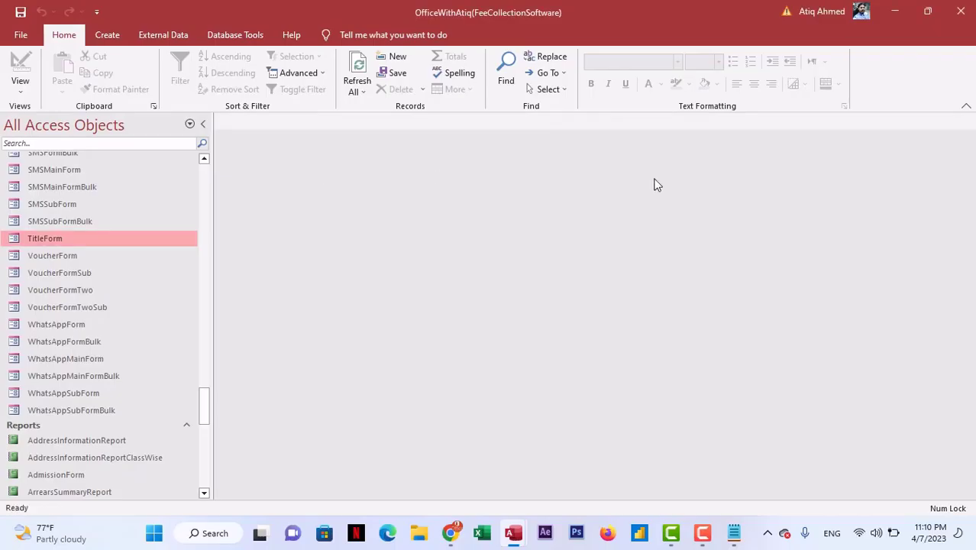
pyautogui.click(894, 11)
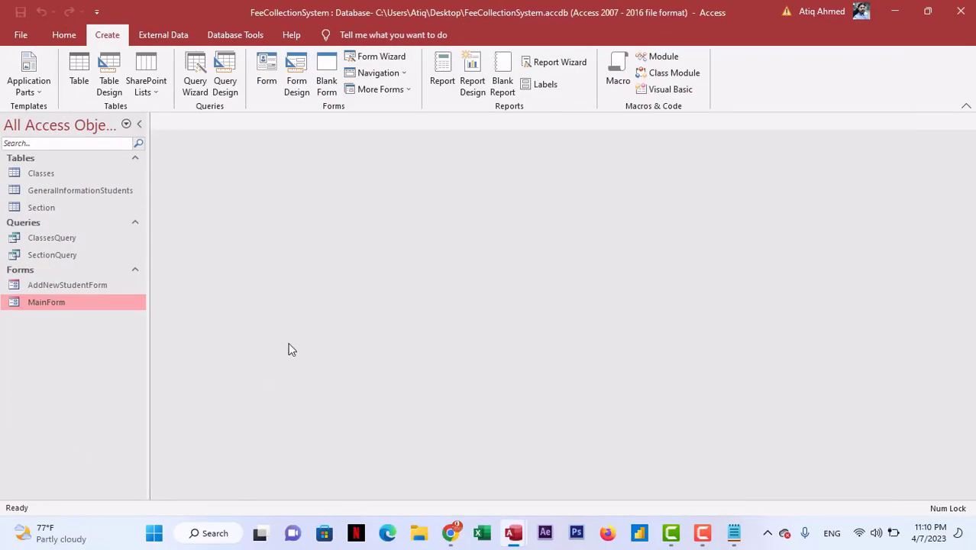
pyautogui.click(114, 88)
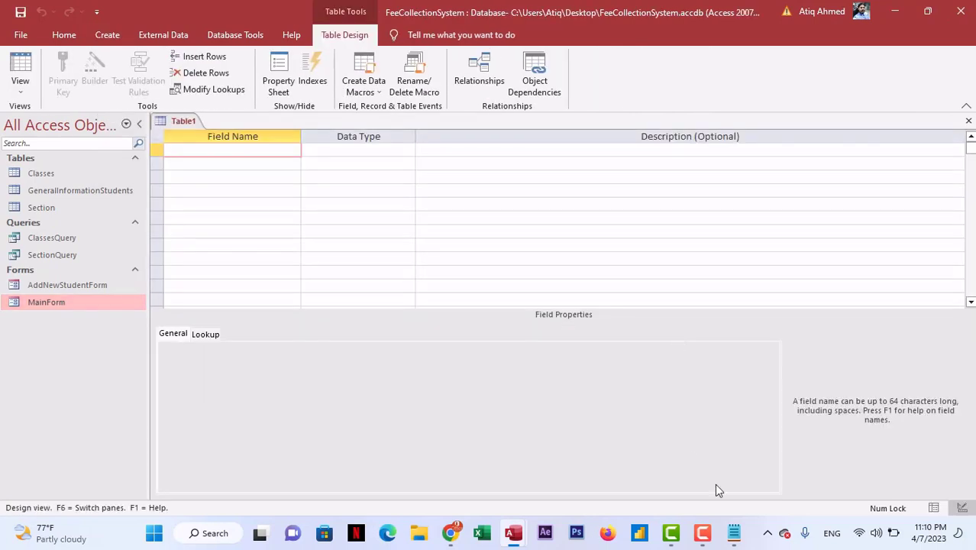
# - Move ID from the Notepad list into the table as the first field, with the AutoNumber data type
pyautogui.click(733, 533)
pyautogui.doubleClick(220, 139)
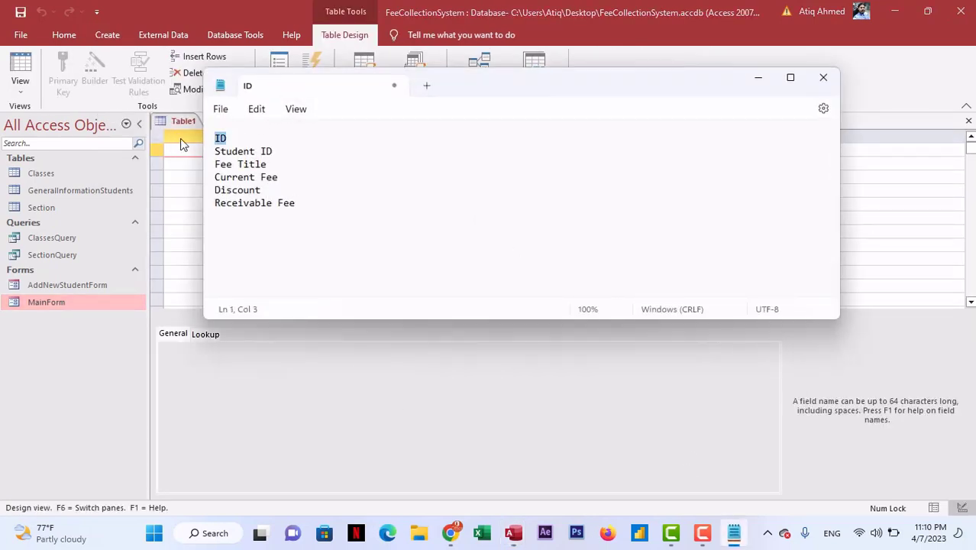
pyautogui.hotkey('ctrl', 'x')
pyautogui.click(191, 152)
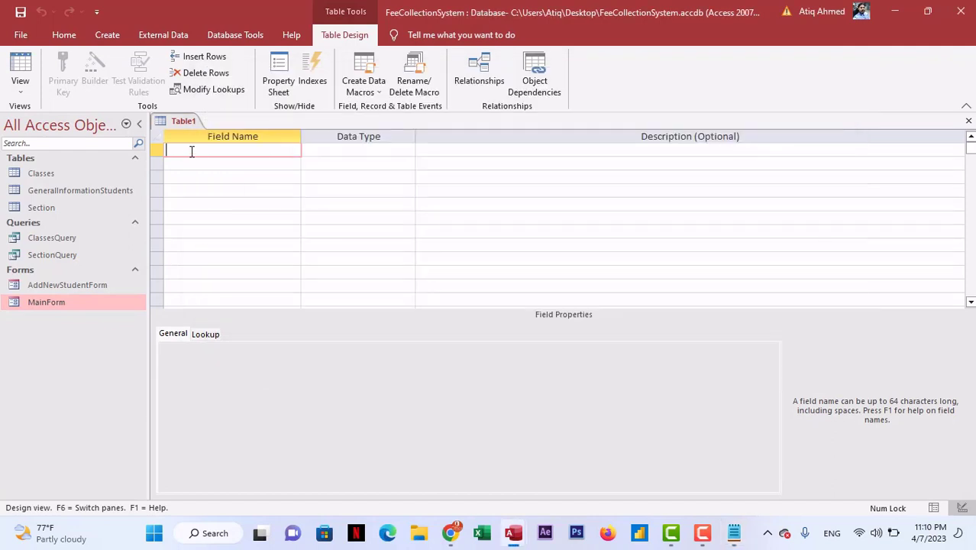
pyautogui.hotkey('ctrl', 'v')
pyautogui.click(338, 150)
pyautogui.moveTo(371, 149); pyautogui.dragTo(219, 149)
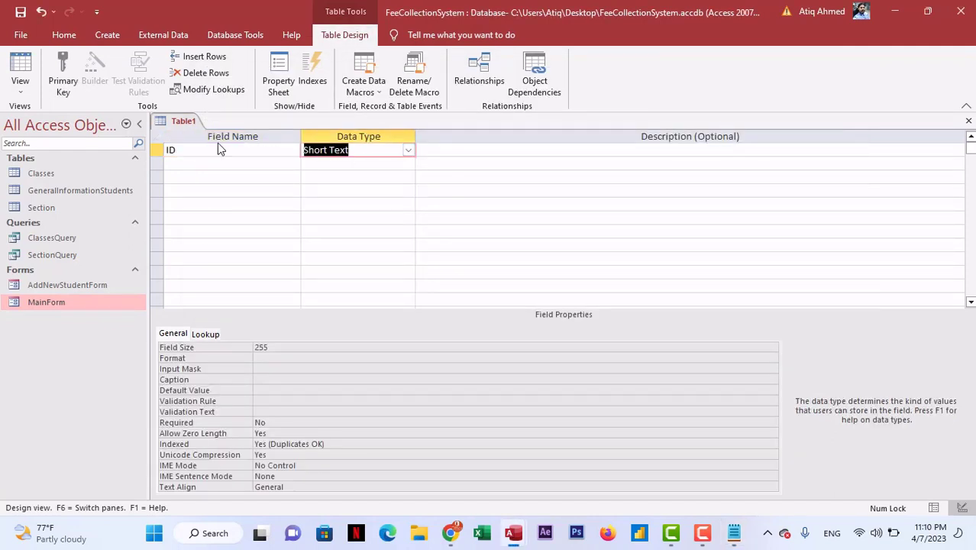
pyautogui.write('AutoNumber')
pyautogui.press('Tab')
pyautogui.press('Tab')
# - Copy Student ID from the Notepad list into the second field name and replace its space with an underscore, giving Student_ID
pyautogui.hotkey('alt', 'Tab')
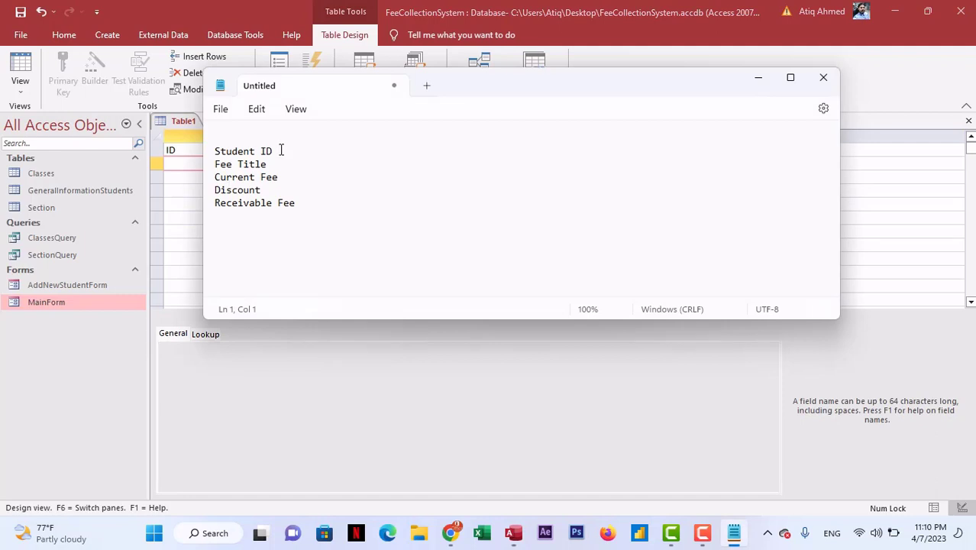
pyautogui.moveTo(280, 151); pyautogui.dragTo(212, 154)
pyautogui.hotkey('ctrl', 'c')
pyautogui.hotkey('alt', 'Tab')
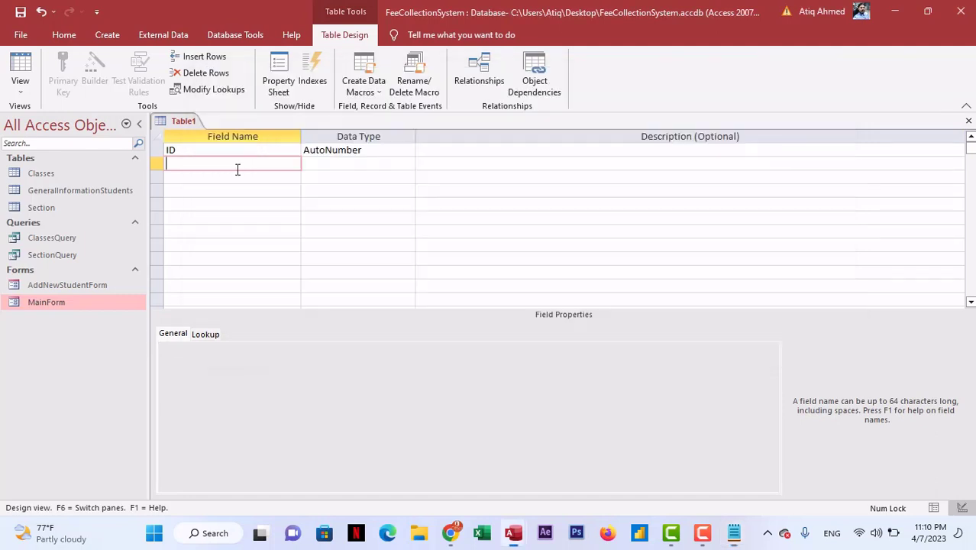
pyautogui.hotkey('ctrl', 'v')
pyautogui.press('Left')
pyautogui.press('Left')
pyautogui.press('BackSpace')
pyautogui.write('_')
pyautogui.hotkey('alt', 'Tab')
pyautogui.hotkey('alt', 'Tab')
# - Set the data type of the Student_ID field to Number
pyautogui.press('Tab')
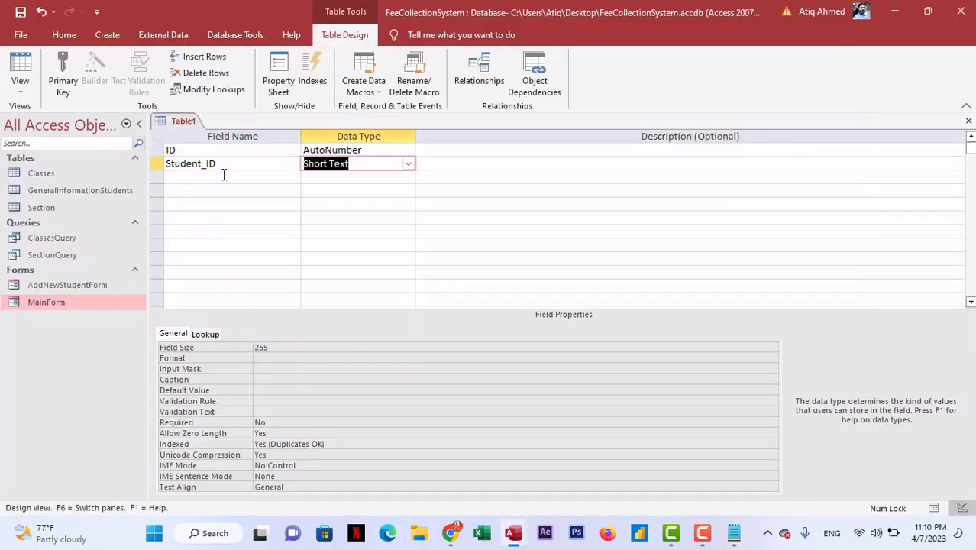
pyautogui.press('Tab')
pyautogui.hotkey('shift', 'Tab')
pyautogui.write('n')
pyautogui.press('Tab')
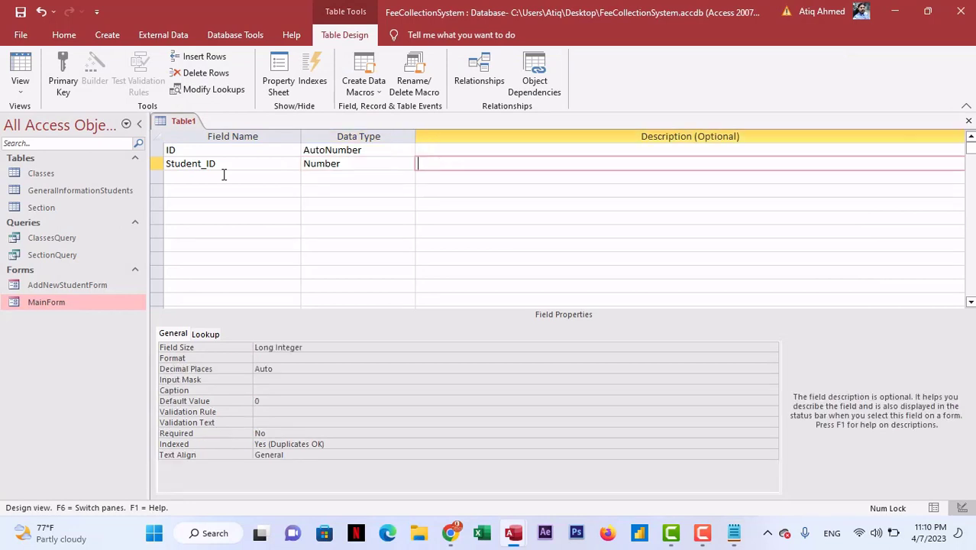
# - Move Fee Title from the Notepad list into the third field name of the table
pyautogui.press('Tab')
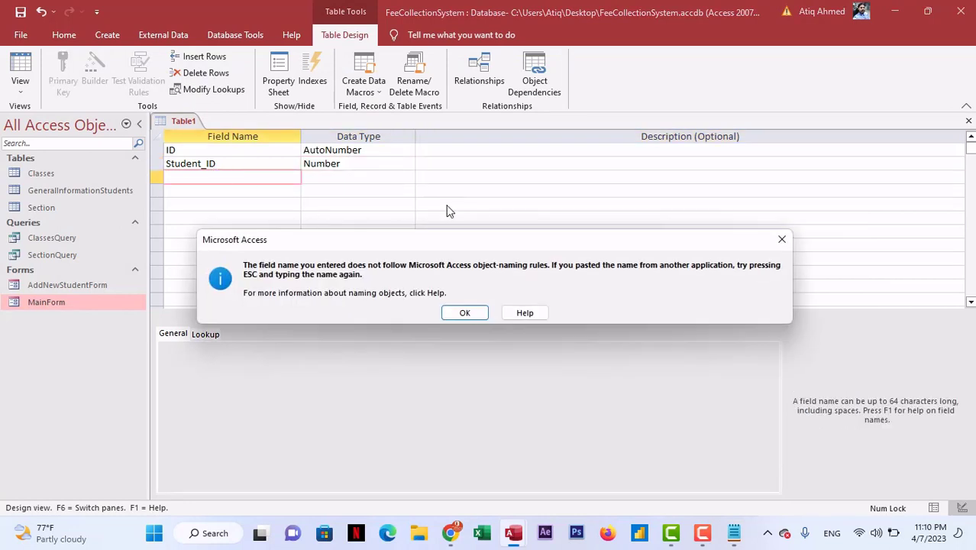
pyautogui.click(782, 240)
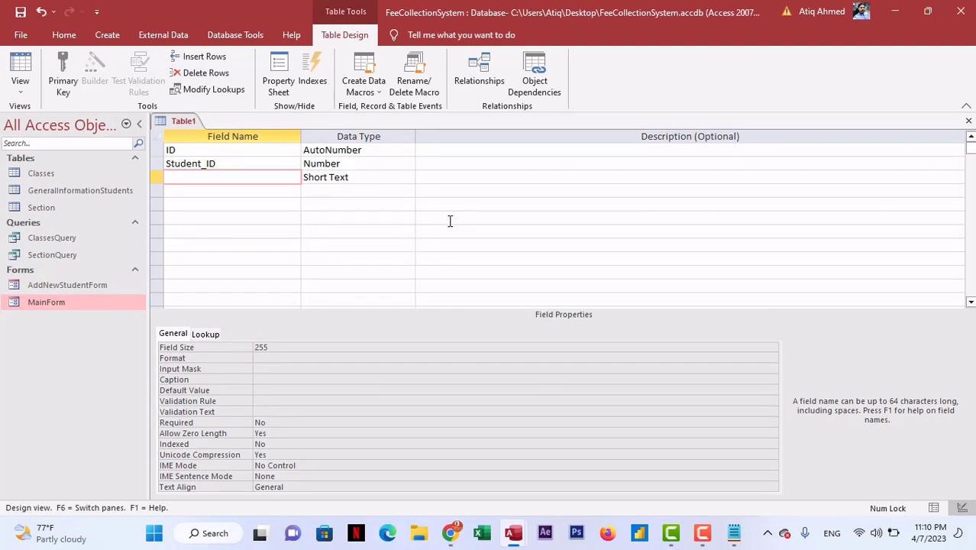
pyautogui.hotkey('alt', 'Tab')
pyautogui.moveTo(273, 163); pyautogui.dragTo(195, 162)
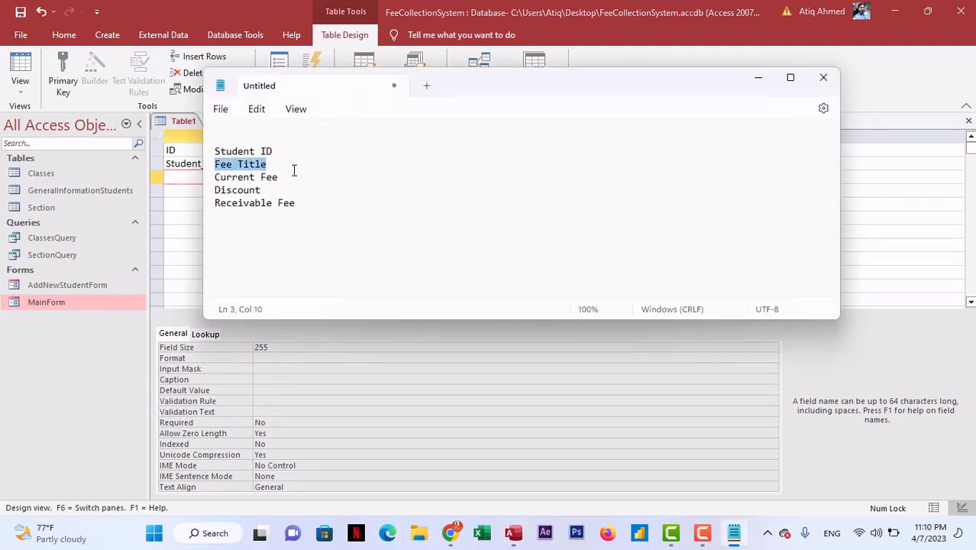
pyautogui.hotkey('ctrl', 'x')
pyautogui.hotkey('alt', 'Tab')
pyautogui.hotkey('ctrl', 'v')
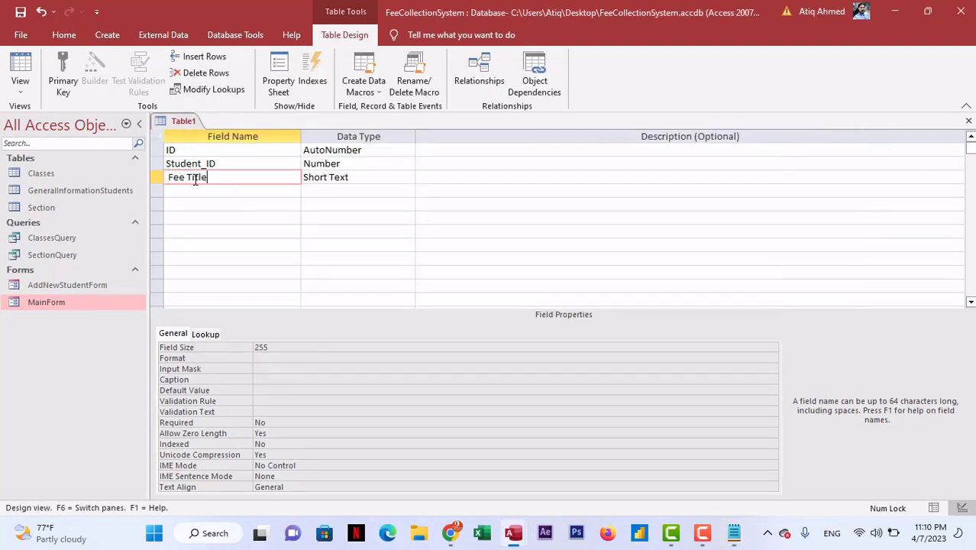
# - Remove the leading and middle spaces from the third field name so it reads FeeTitle, keeping the Short Text data type
pyautogui.click(472, 313)
pyautogui.click(187, 177)
pyautogui.press('BackSpace')
pyautogui.click(260, 217)
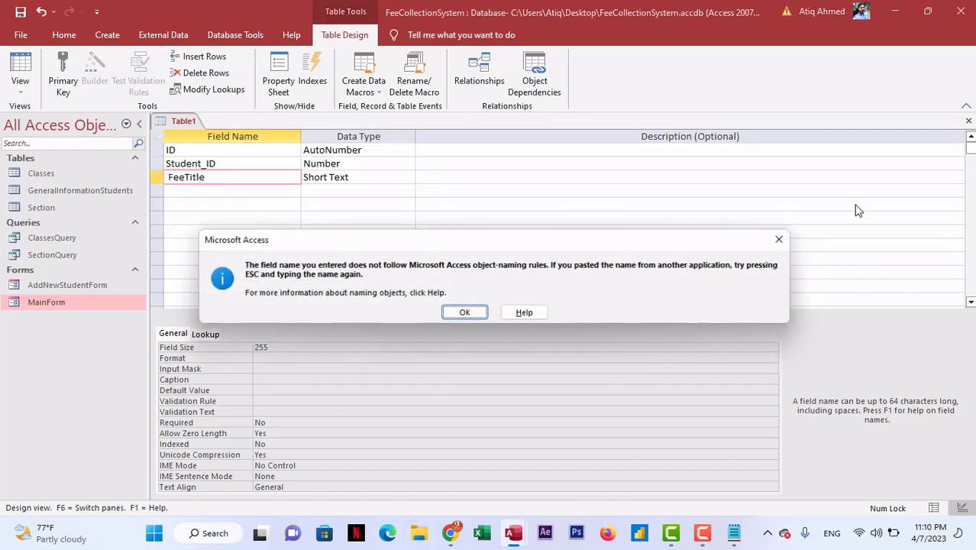
pyautogui.click(464, 312)
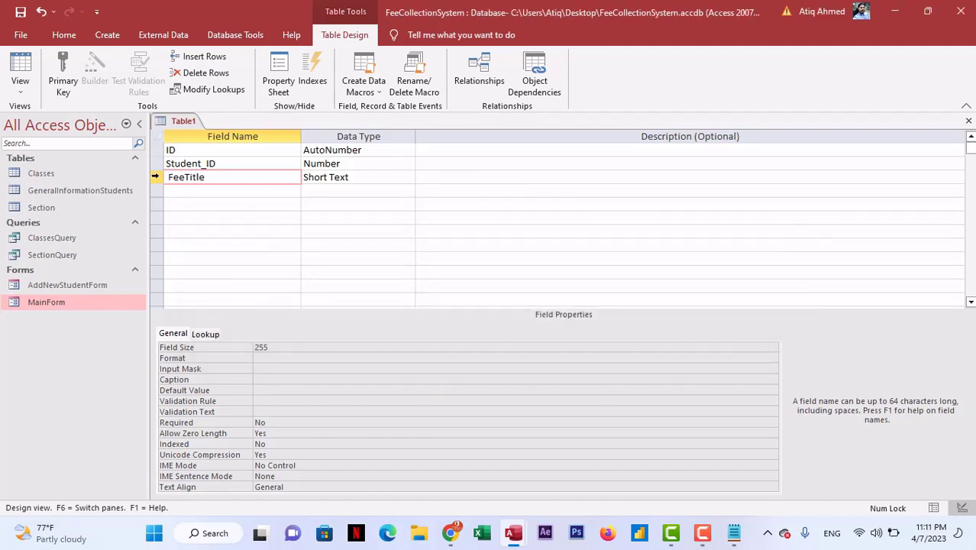
pyautogui.click(170, 176)
pyautogui.press('Tab')
pyautogui.click(252, 190)
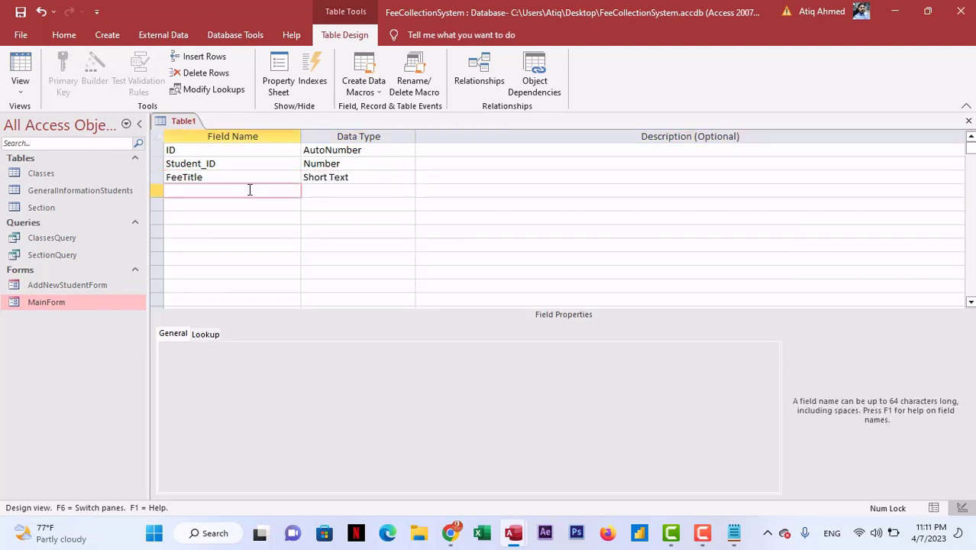
# - Move Current Fee from the Notepad list into the fourth field name and remove its space, giving CurrentFee
pyautogui.hotkey('alt', 'Tab')
pyautogui.tripleClick(284, 177)
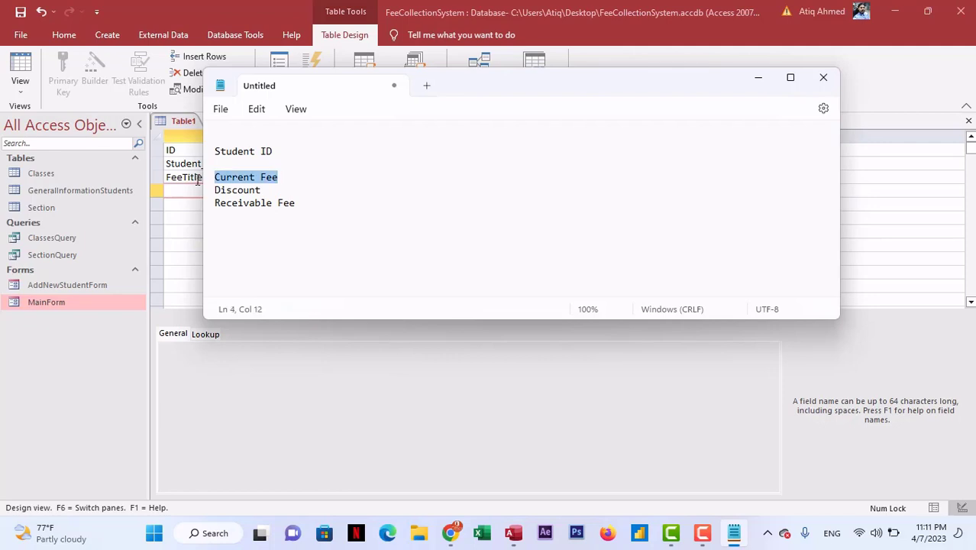
pyautogui.hotkey('ctrl', 'x')
pyautogui.hotkey('alt', 'Tab')
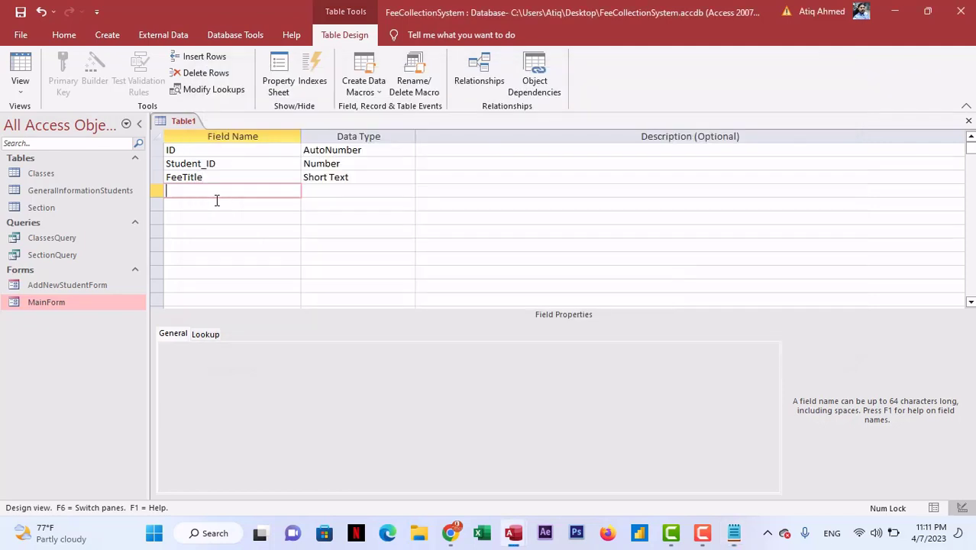
pyautogui.hotkey('ctrl', 'v')
pyautogui.press('Tab')
pyautogui.press('Tab')
pyautogui.click(215, 200)
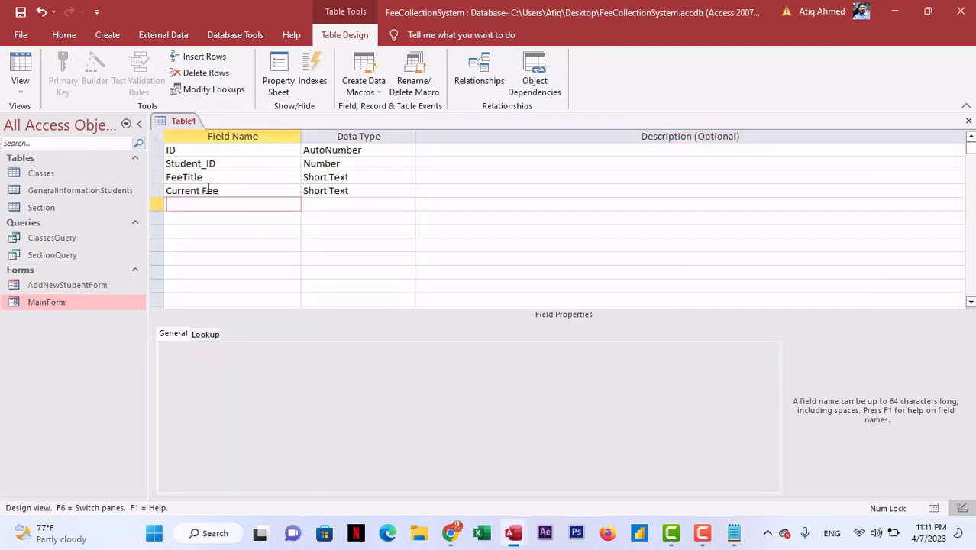
pyautogui.click(205, 190)
pyautogui.press('BackSpace')
pyautogui.press('Tab')
pyautogui.press('Tab')
pyautogui.press('Tab')
# - Move Discount from the Notepad list into the table as the fifth field name
pyautogui.hotkey('alt', 'Tab')
pyautogui.moveTo(268, 190); pyautogui.dragTo(213, 190)
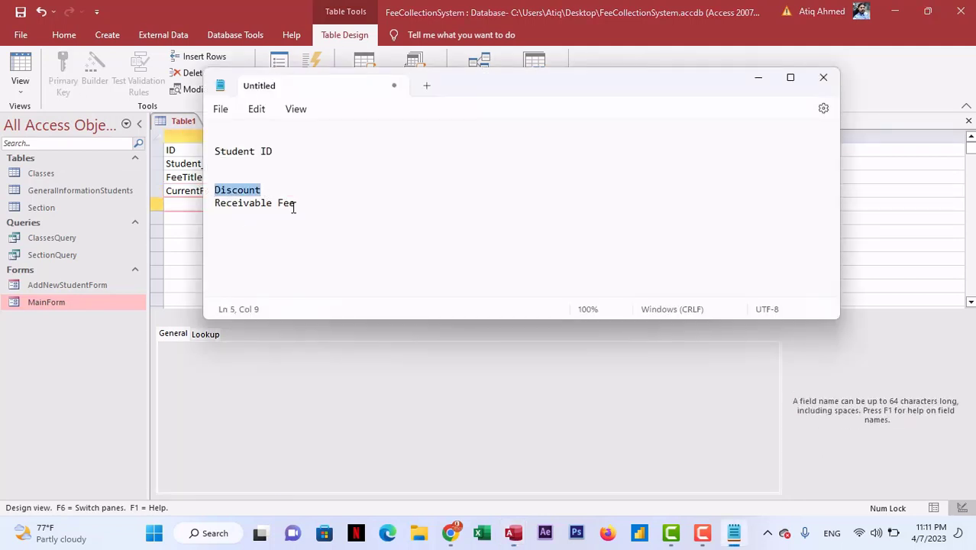
pyautogui.hotkey('ctrl', 'x')
pyautogui.hotkey('alt', 'Tab')
pyautogui.hotkey('ctrl', 'v')
pyautogui.press('Tab')
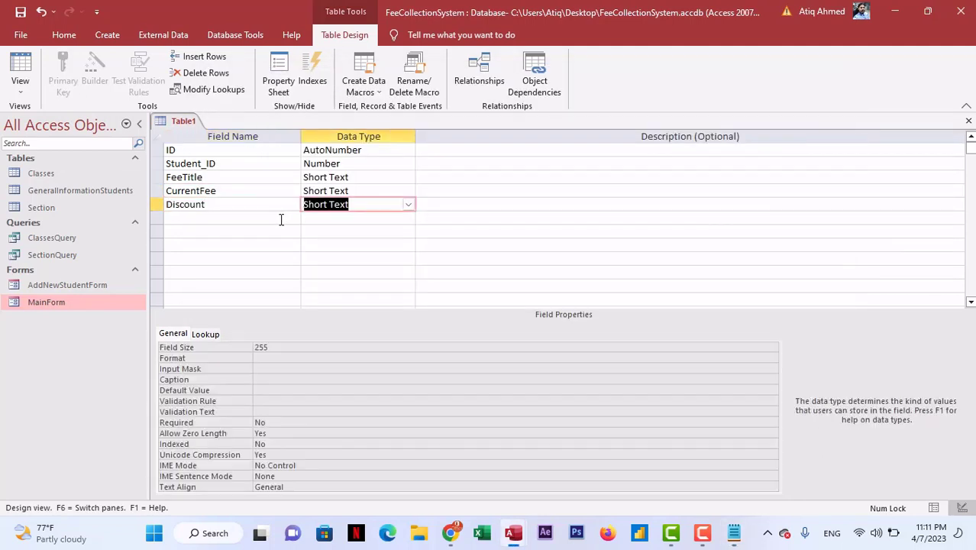
pyautogui.press('Tab')
pyautogui.press('Tab')
# - Move Receivable Fee from the Notepad list into the sixth field name and replace its space with an underscore, giving Receivable_Fee
pyautogui.hotkey('alt', 'Tab')
pyautogui.moveTo(297, 203); pyautogui.dragTo(213, 203)
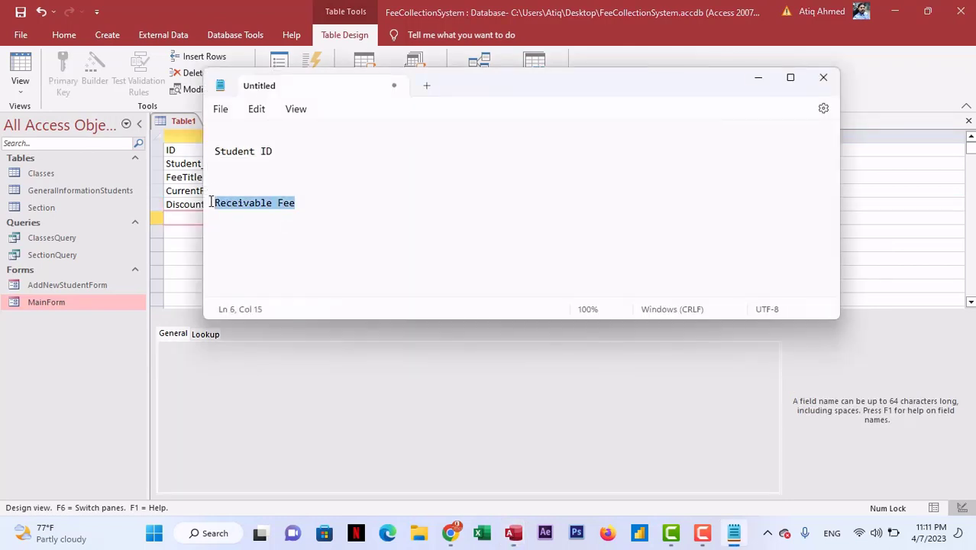
pyautogui.hotkey('ctrl', 'x')
pyautogui.hotkey('alt', 'Tab')
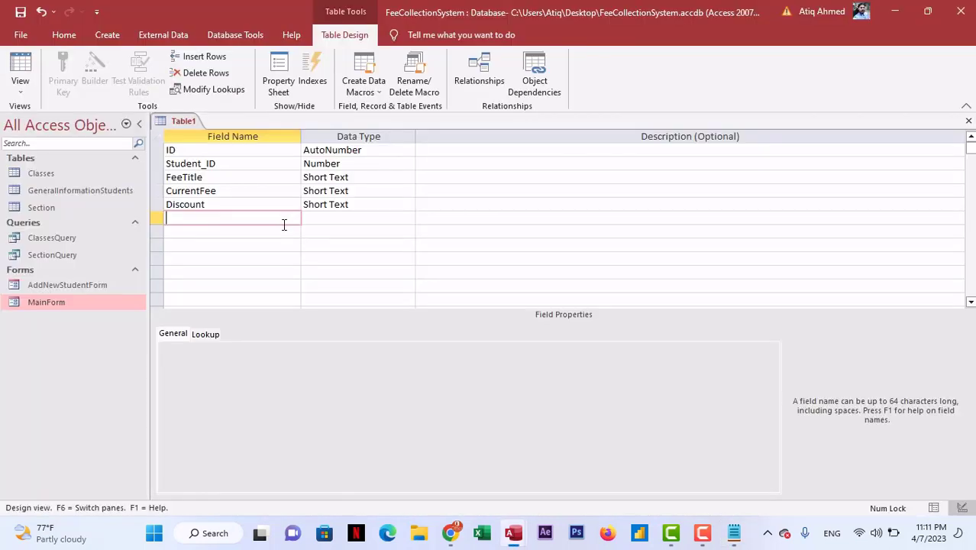
pyautogui.hotkey('ctrl', 'v')
pyautogui.click(219, 218)
pyautogui.press('BackSpace')
pyautogui.write('_')
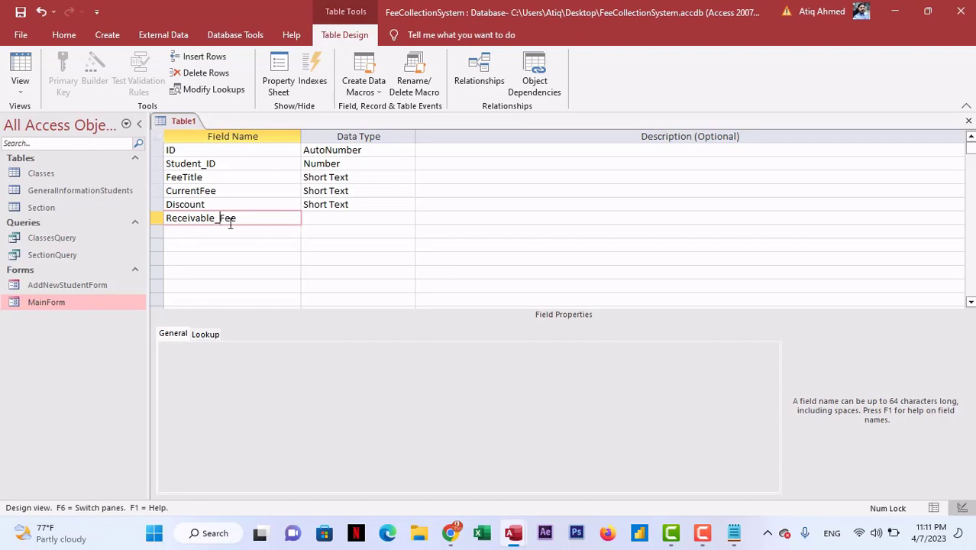
# - Set the data type of the Receivable_Fee, Discount and CurrentFee fields to Number
pyautogui.press('Tab')
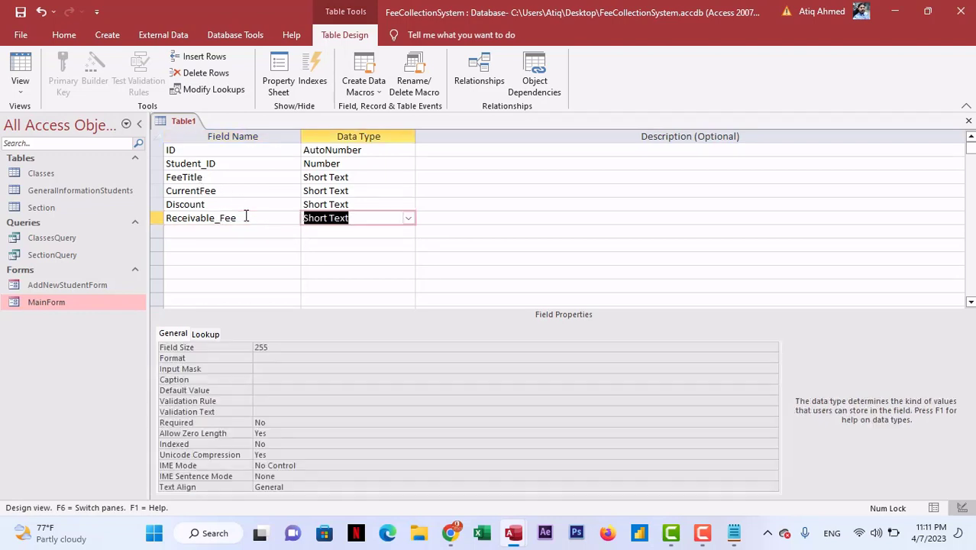
pyautogui.write('Number')
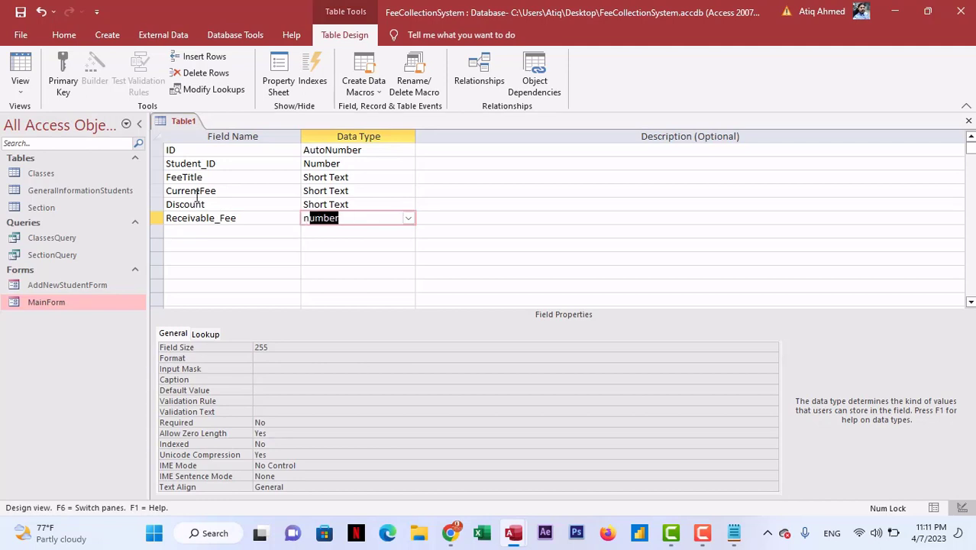
pyautogui.press('Tab')
pyautogui.moveTo(269, 200); pyautogui.dragTo(232, 161)
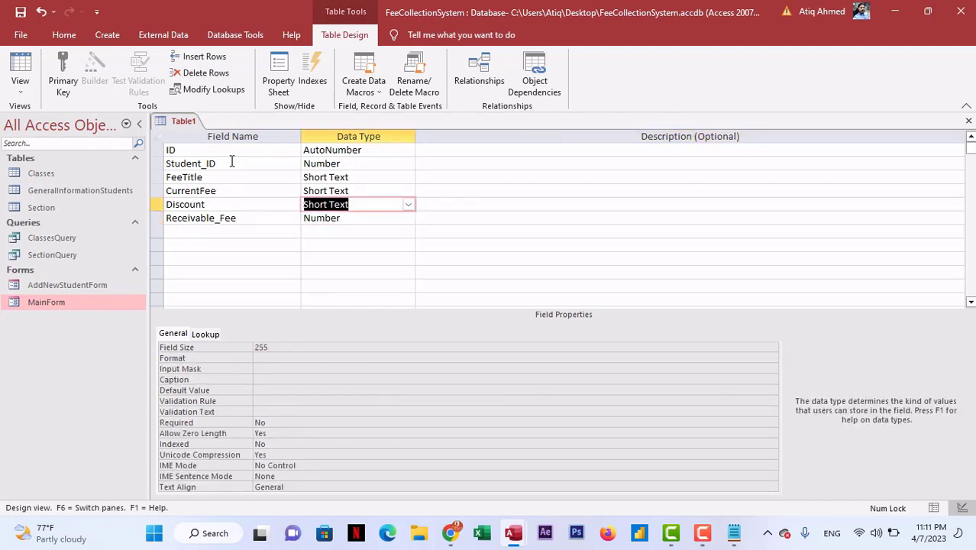
pyautogui.write('Number')
pyautogui.press('Tab')
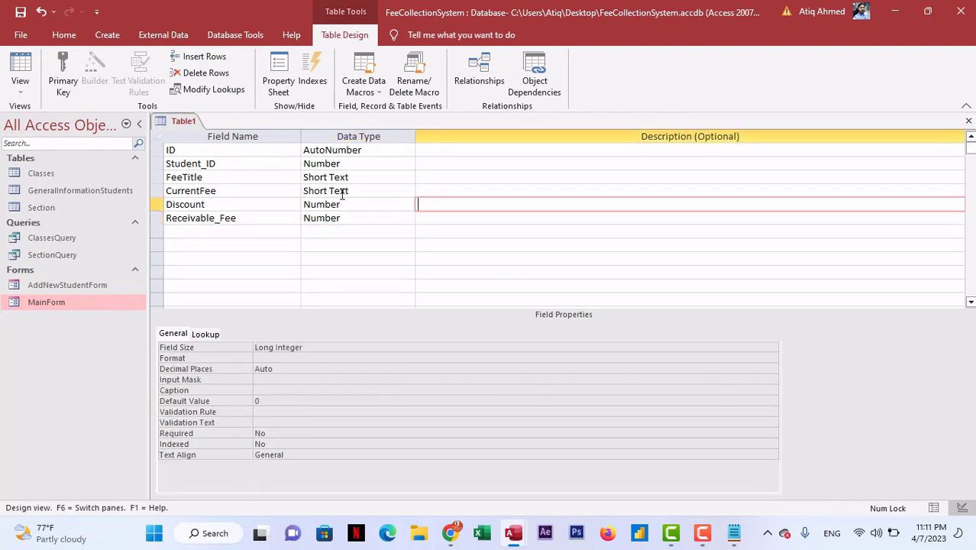
pyautogui.moveTo(309, 194); pyautogui.dragTo(246, 163)
pyautogui.write('Number')
pyautogui.press('Tab')
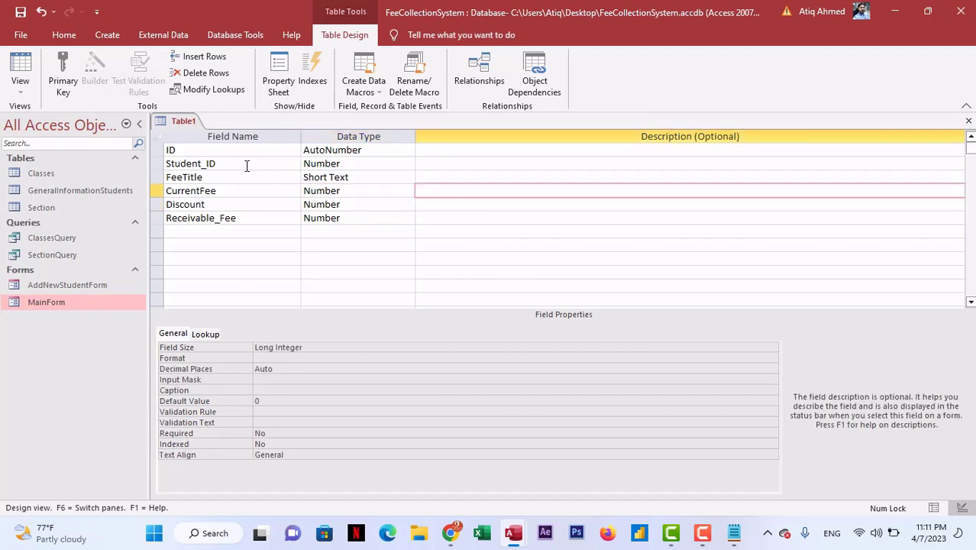
pyautogui.click(357, 179)
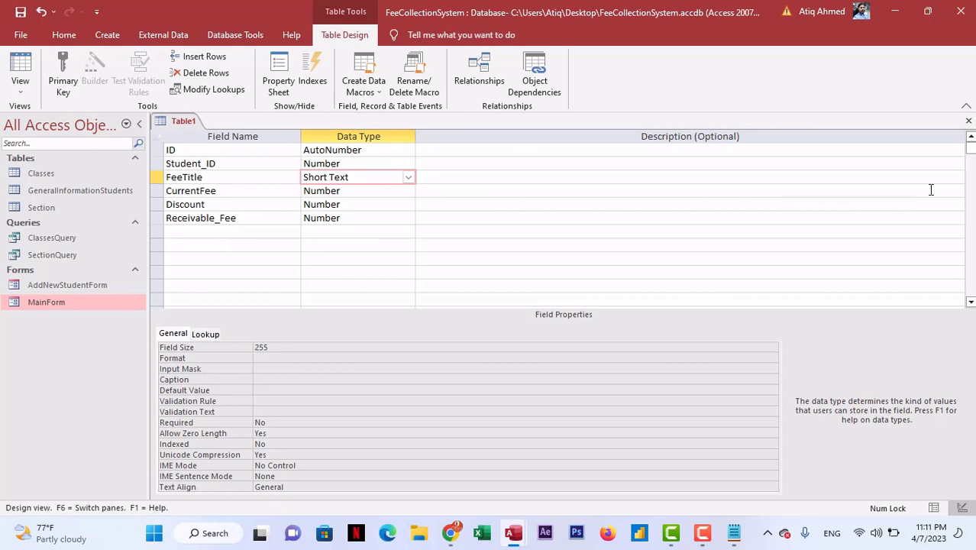
# - Close the new table, saving it as DefaultsFeeSetup and accepting the creation of a primary key
pyautogui.click(969, 121)
pyautogui.click(434, 303)
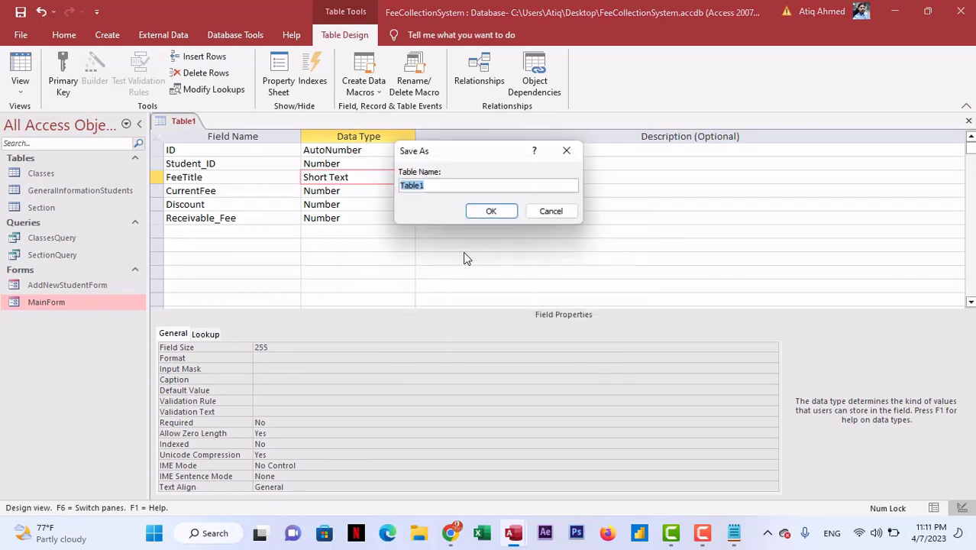
pyautogui.write('Defau')
pyautogui.write('Setup')
pyautogui.click(506, 212)
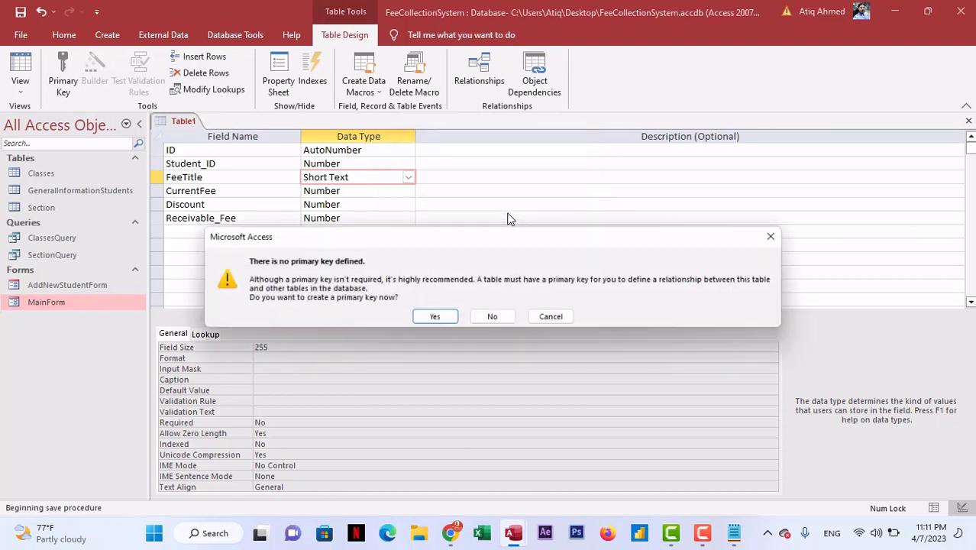
pyautogui.click(434, 319)
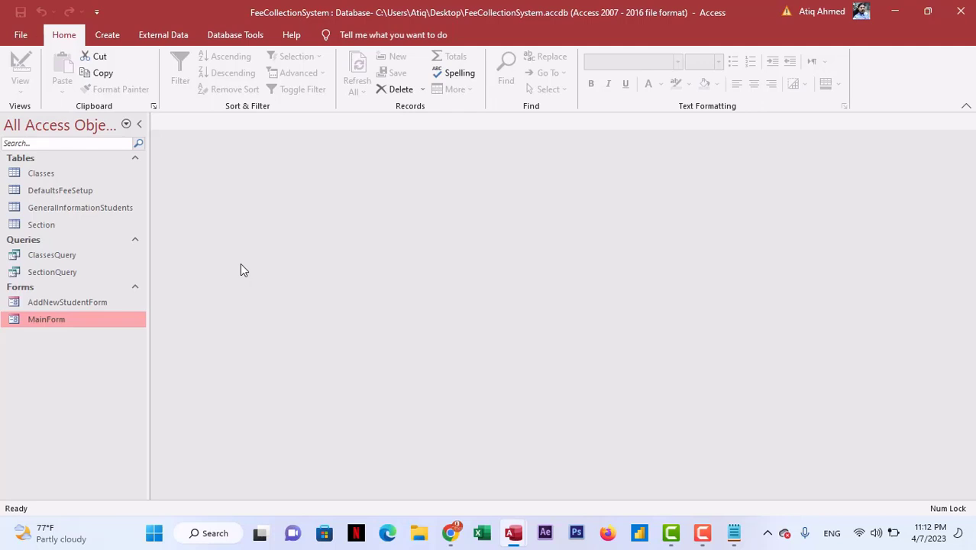
pyautogui.rightClick(78, 196)
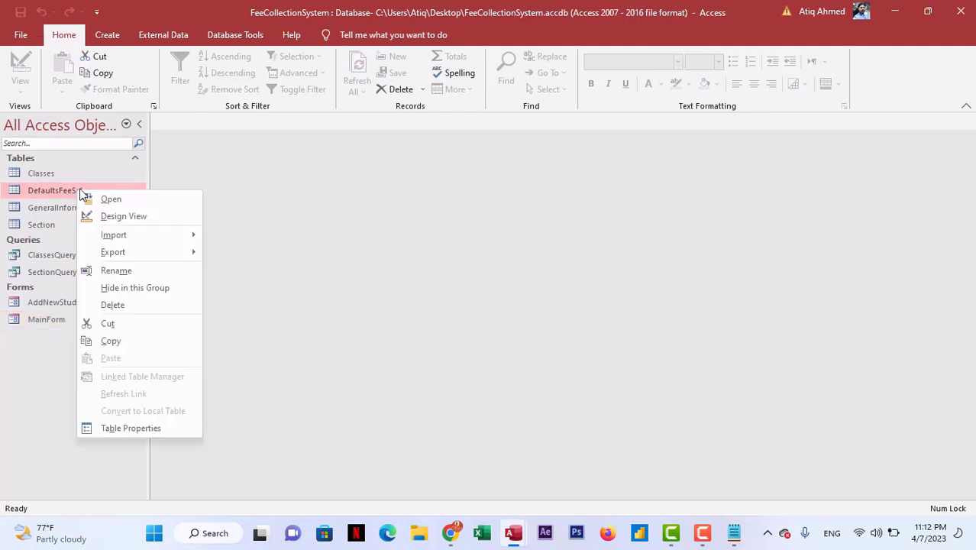
pyautogui.click(47, 304)
pyautogui.click(54, 320)
pyautogui.rightClick(54, 324)
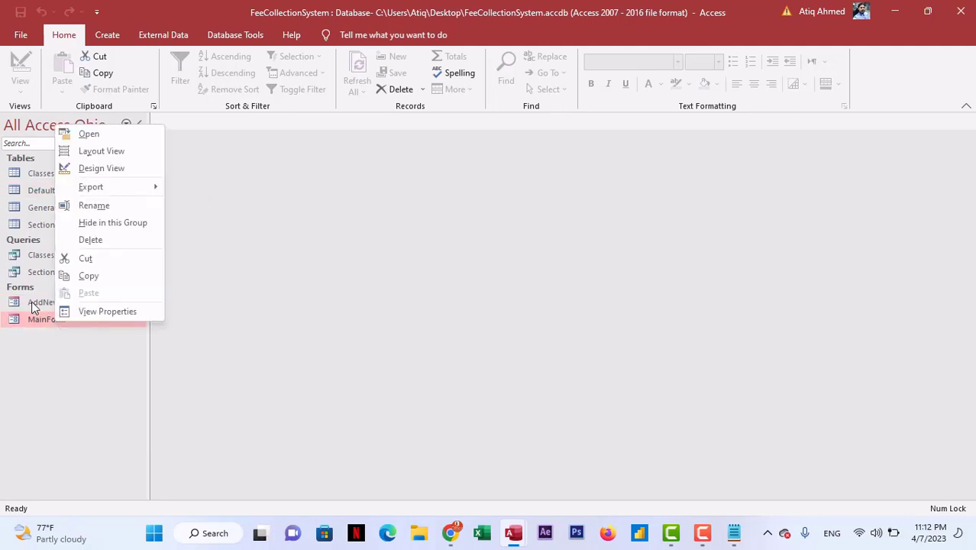
pyautogui.click(75, 307)
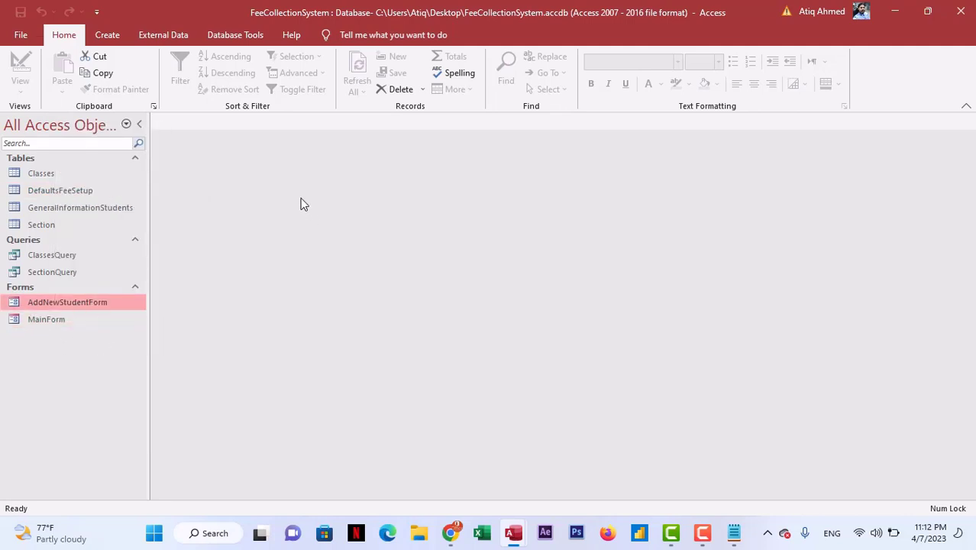
pyautogui.click(107, 34)
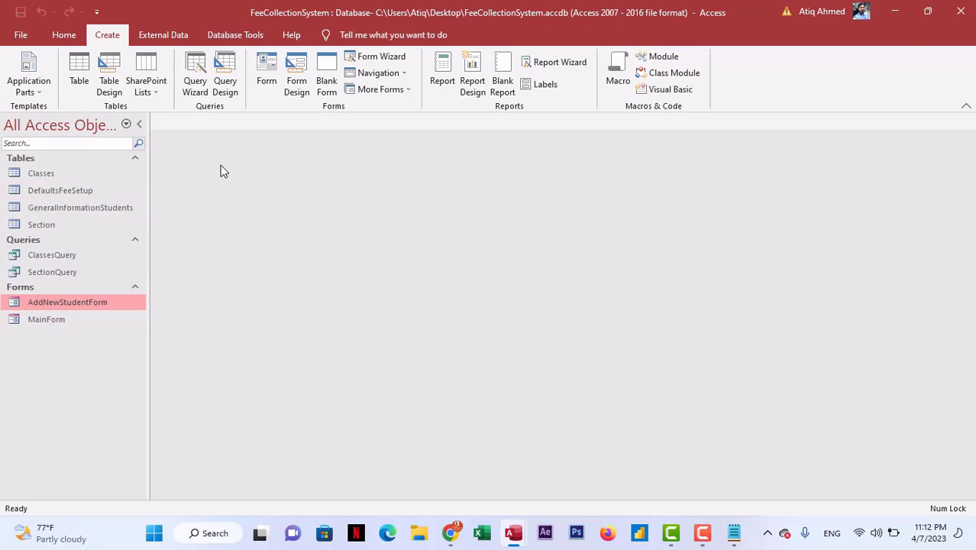
# - Open AddNewStudentForm, look over its student fields and Fee Details area, and close the form
pyautogui.rightClick(95, 301)
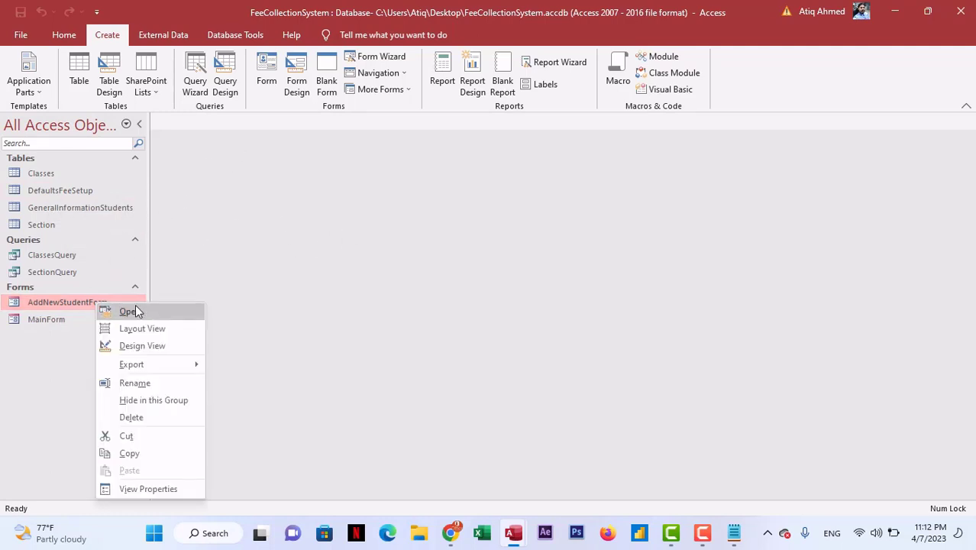
pyautogui.click(158, 315)
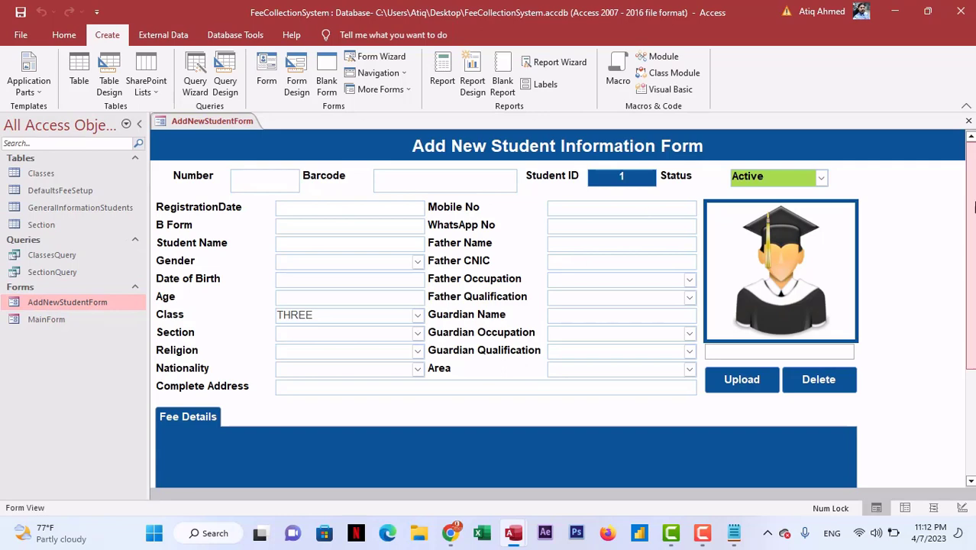
pyautogui.scroll(-5, 645, 221)
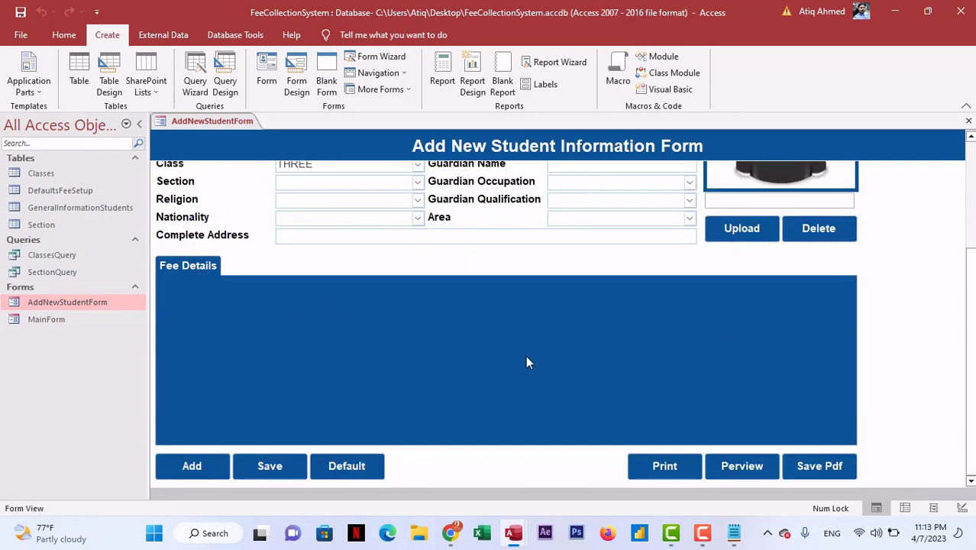
pyautogui.scroll(5, 506, 305)
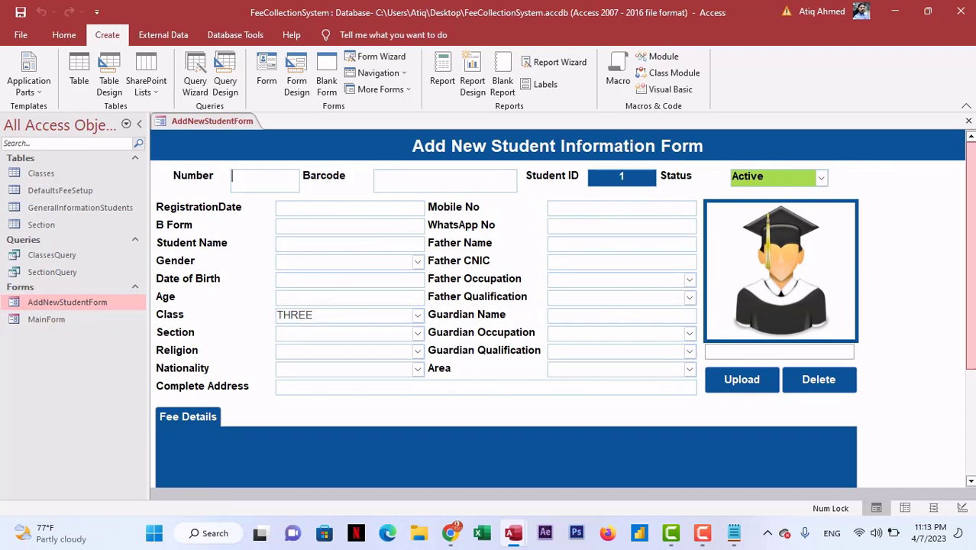
pyautogui.click(968, 121)
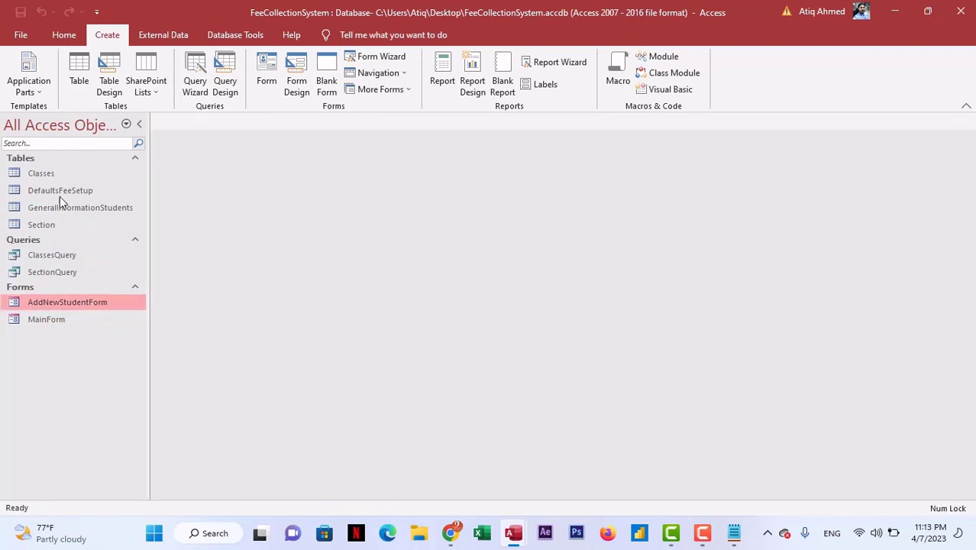
# - Open the DefaultsFeeSetup table to view its columns in Datasheet View
pyautogui.rightClick(44, 176)
pyautogui.click(34, 204)
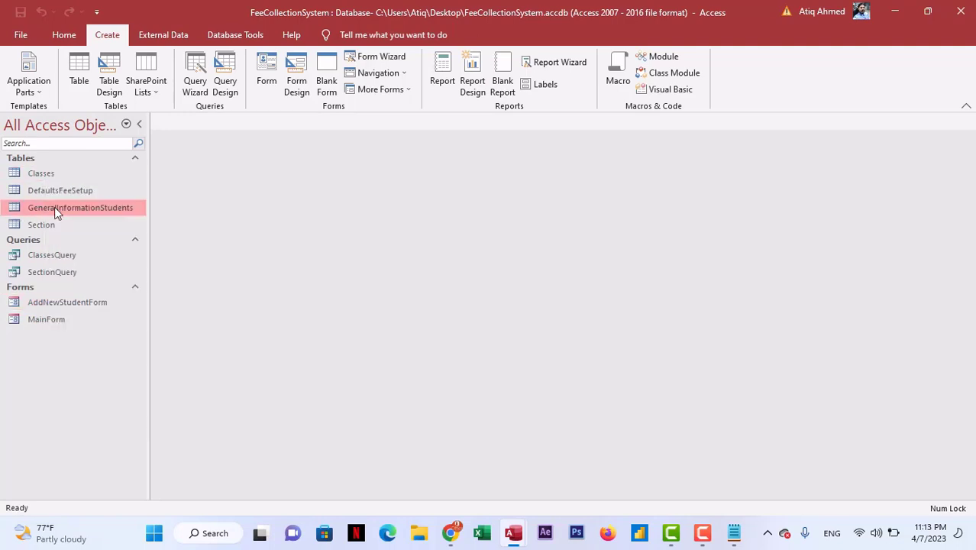
pyautogui.rightClick(84, 193)
pyautogui.click(102, 197)
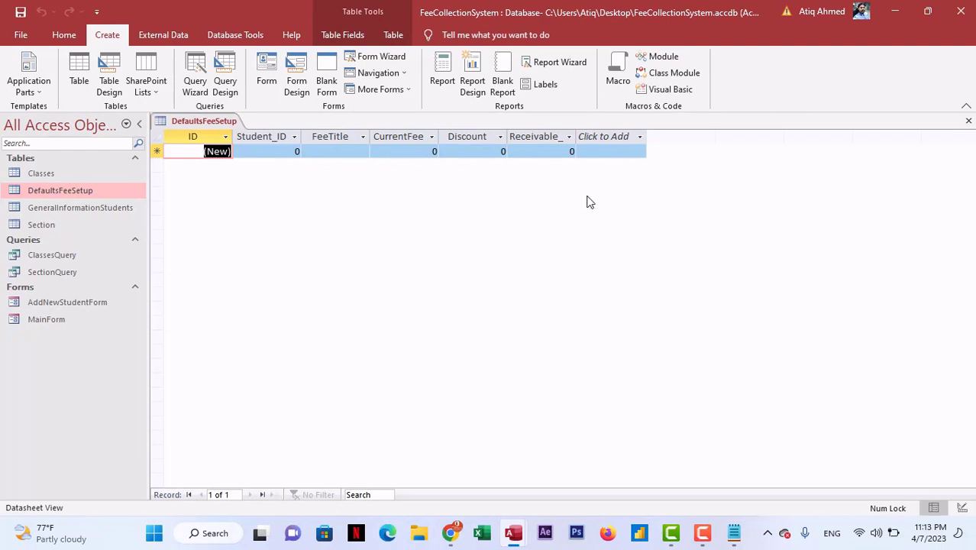
# - Close the DefaultsFeeSetup table and create a form in Design View with DefaultsFeeSetup as its record source, showing its available fields
pyautogui.click(969, 120)
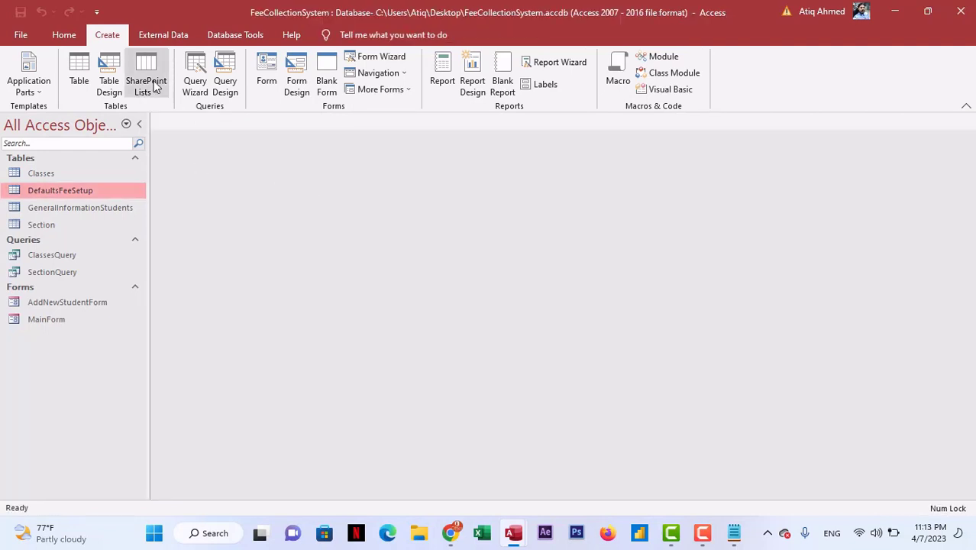
pyautogui.click(297, 86)
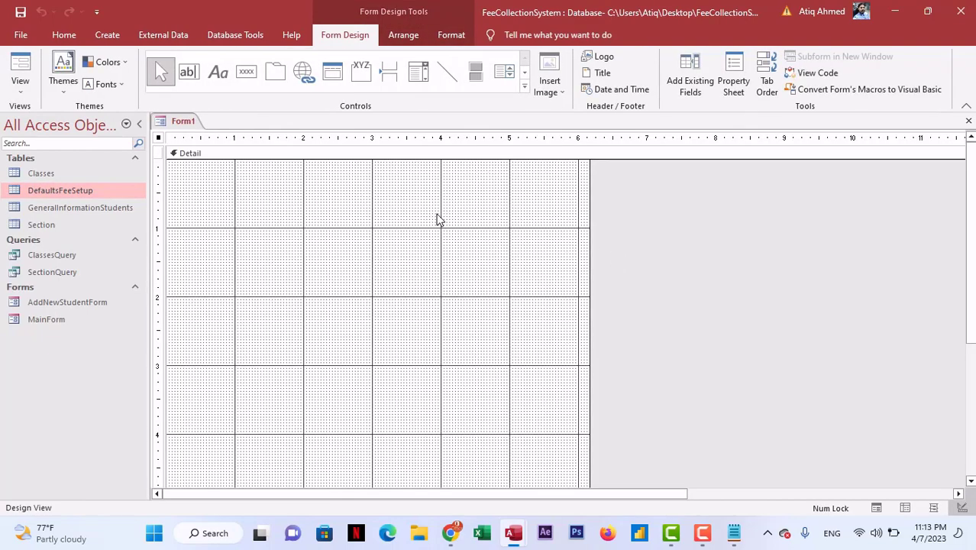
pyautogui.click(733, 80)
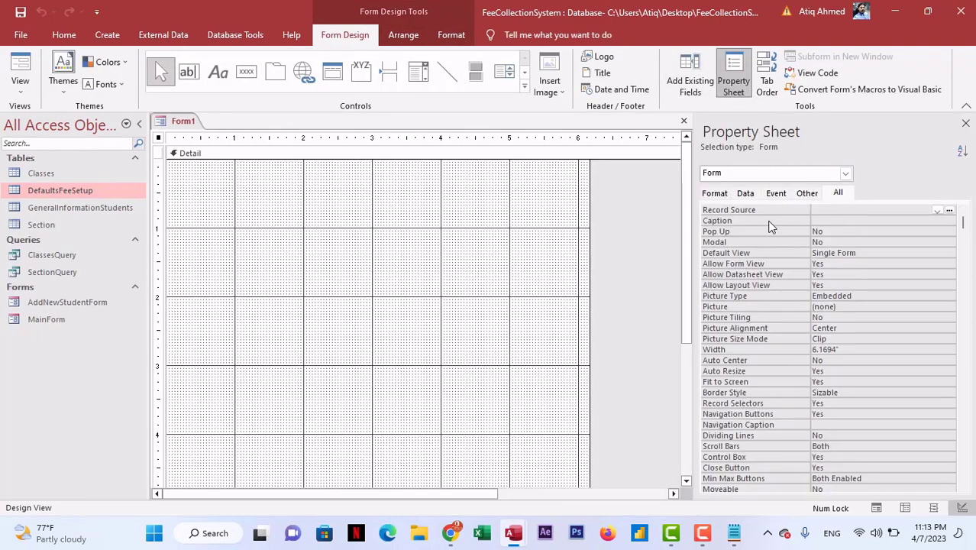
pyautogui.click(857, 209)
pyautogui.click(938, 210)
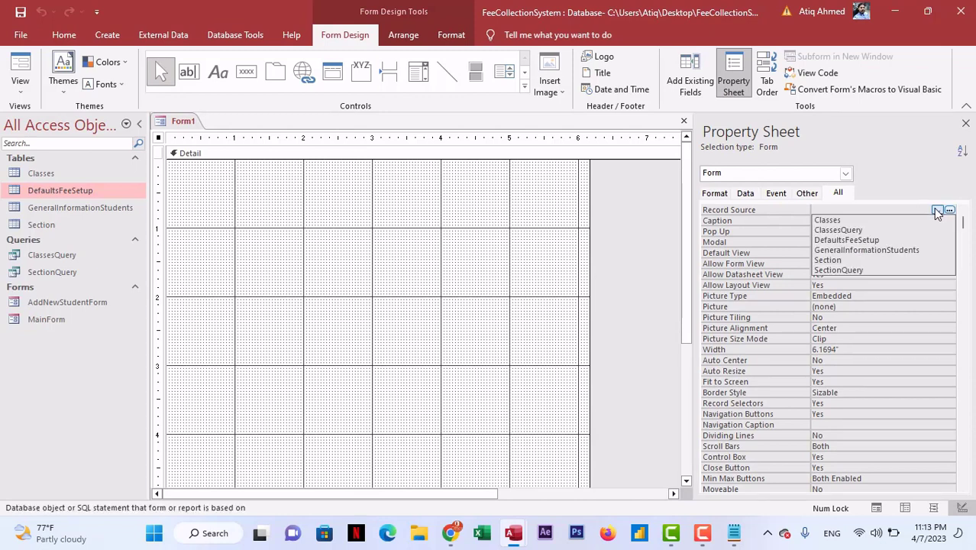
pyautogui.click(882, 240)
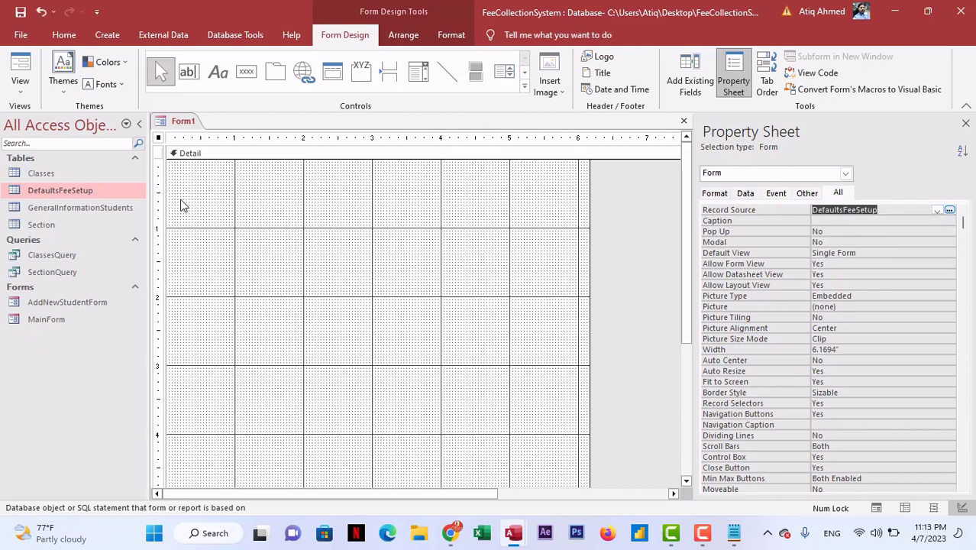
pyautogui.click(690, 83)
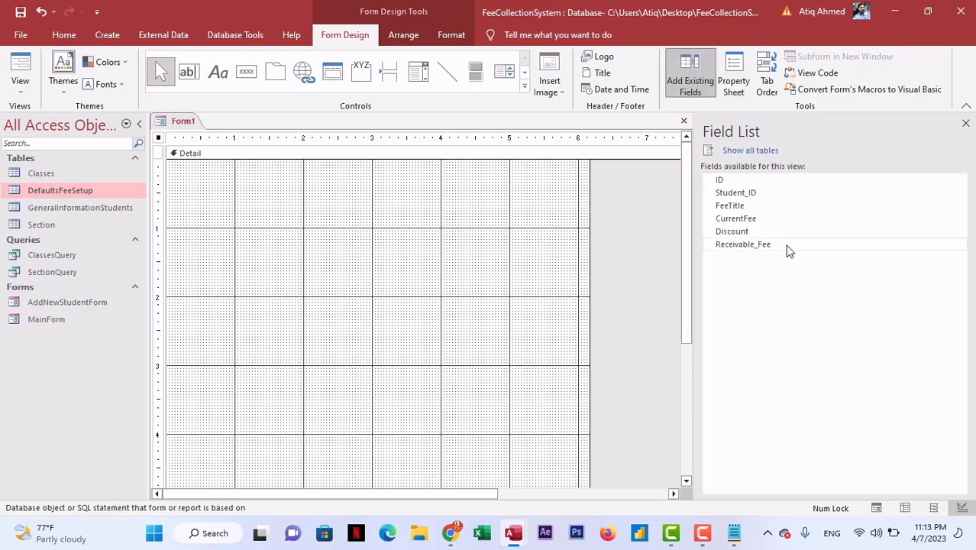
pyautogui.moveTo(718, 182); pyautogui.dragTo(292, 193)
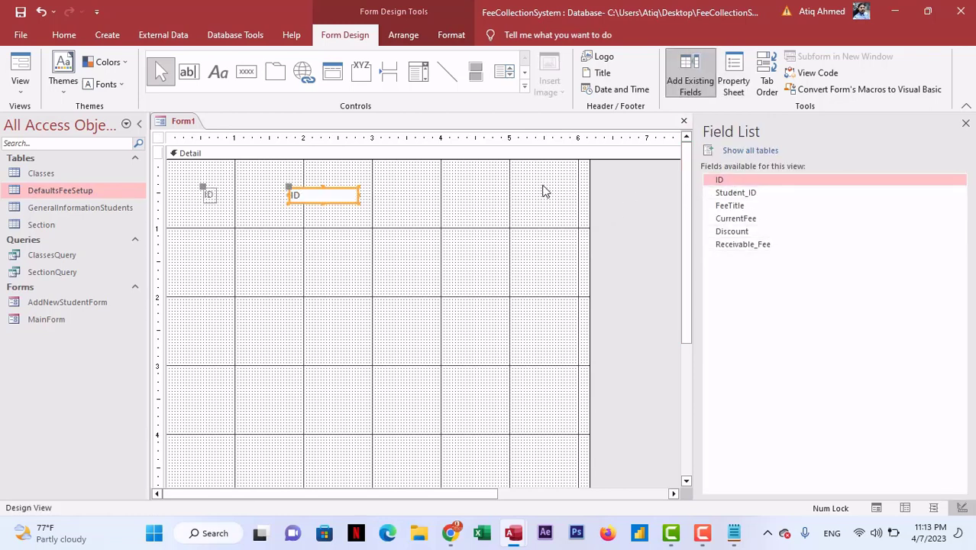
pyautogui.moveTo(341, 239); pyautogui.dragTo(172, 187)
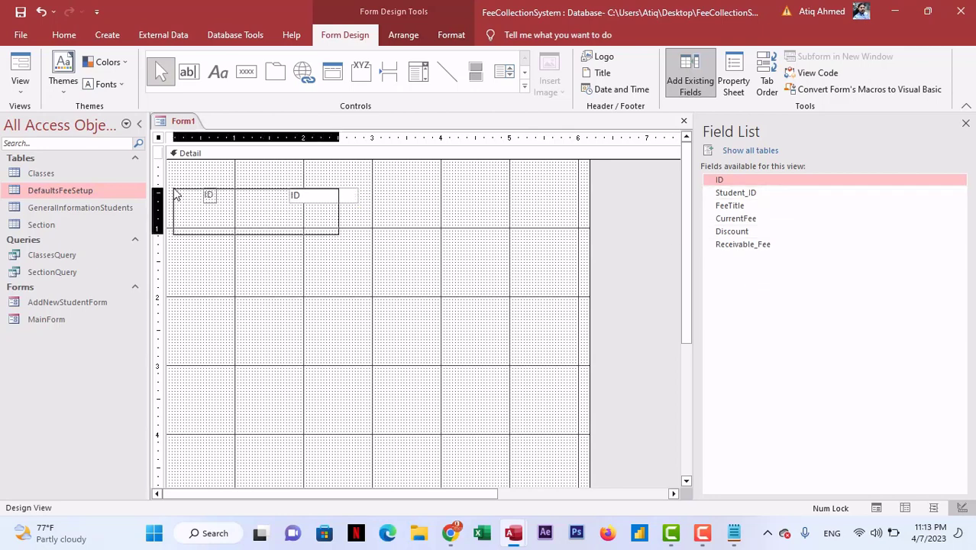
pyautogui.press('Delete')
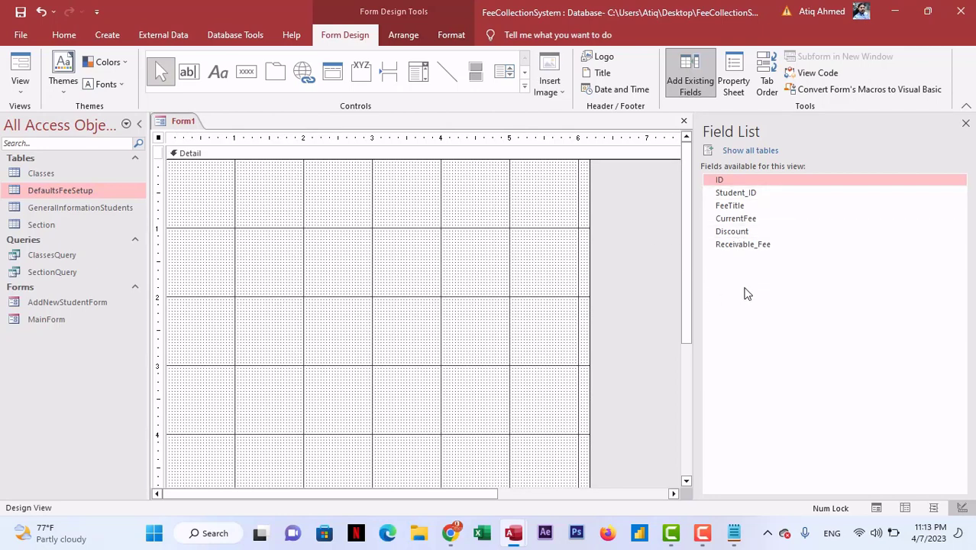
# - Add the ID, Student_ID, FeeTitle, CurrentFee, Discount and Receivable_Fee fields together to the form's Detail section and close the field list
pyautogui.click(729, 181)
pyautogui.keyDown('ctrl'); pyautogui.click(736, 194); pyautogui.keyUp('ctrl')
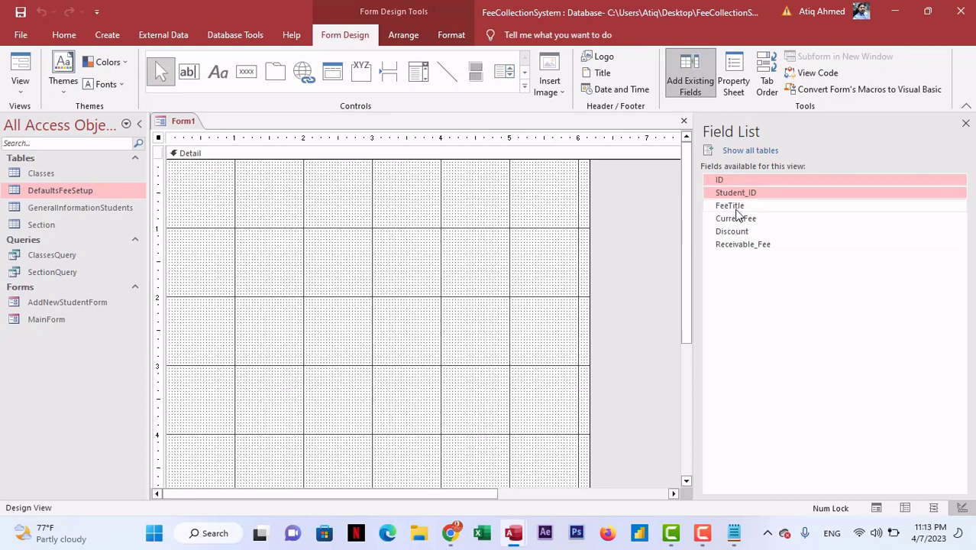
pyautogui.keyDown('ctrl'); pyautogui.click(735, 206); pyautogui.keyUp('ctrl')
pyautogui.keyDown('ctrl'); pyautogui.click(738, 220); pyautogui.keyUp('ctrl')
pyautogui.keyDown('ctrl'); pyautogui.click(742, 232); pyautogui.keyUp('ctrl')
pyautogui.keyDown('ctrl'); pyautogui.click(748, 244); pyautogui.keyUp('ctrl')
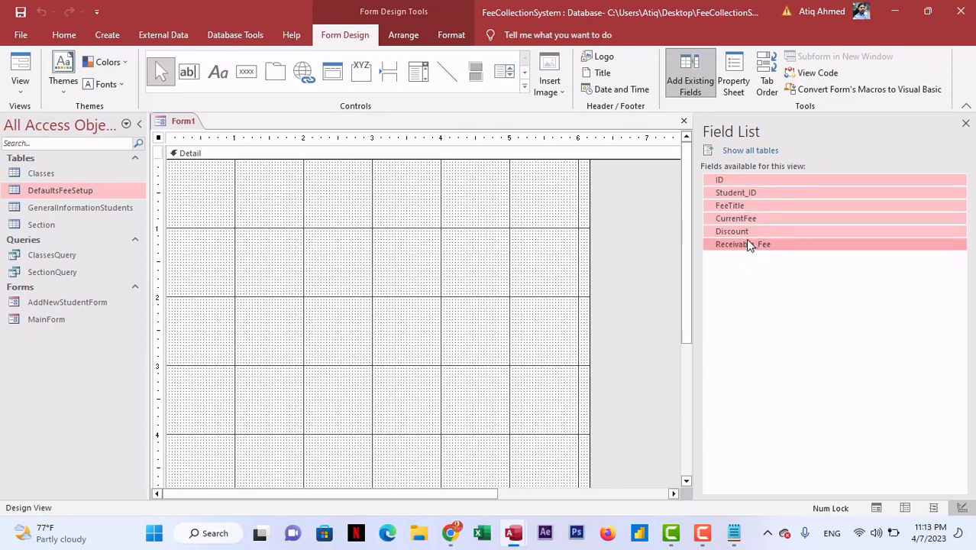
pyautogui.moveTo(736, 180); pyautogui.dragTo(296, 243)
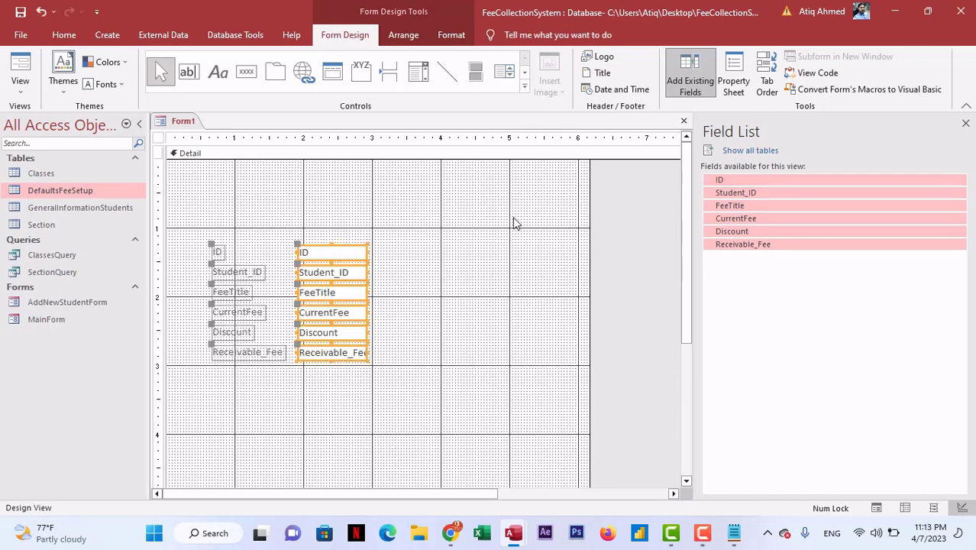
pyautogui.click(965, 123)
# - Arrange all the field labels and text boxes in a stacked layout with no control padding
pyautogui.moveTo(208, 213); pyautogui.dragTo(340, 372)
pyautogui.click(402, 38)
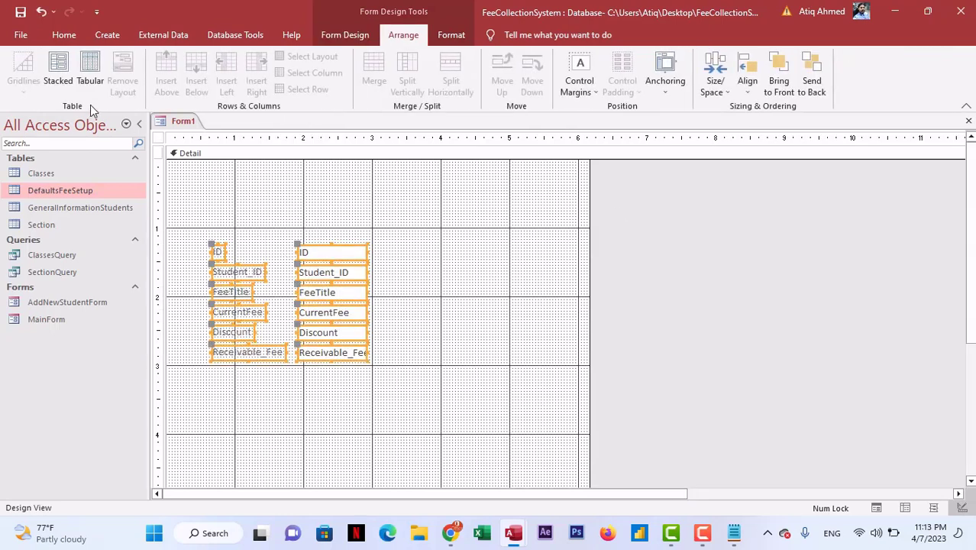
pyautogui.click(59, 76)
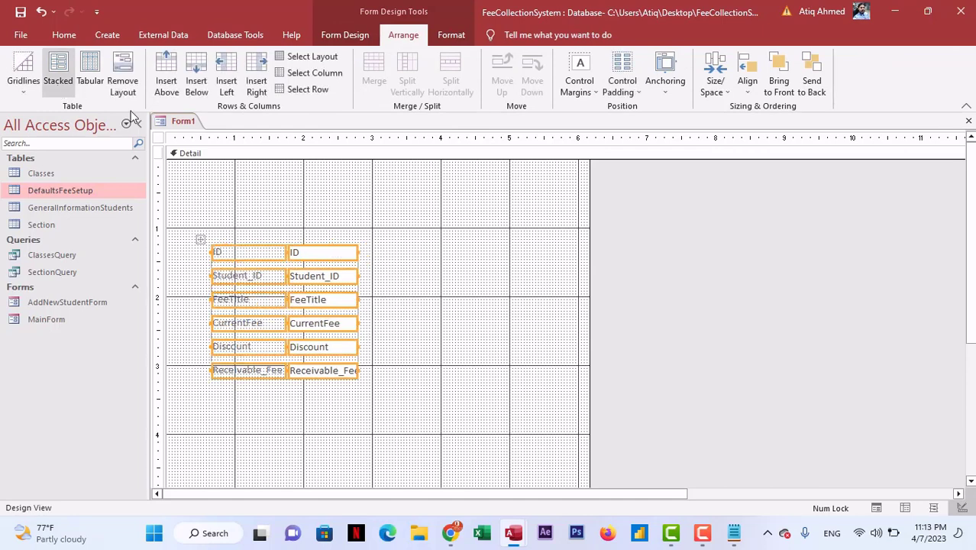
pyautogui.click(624, 100)
pyautogui.click(607, 118)
pyautogui.click(383, 269)
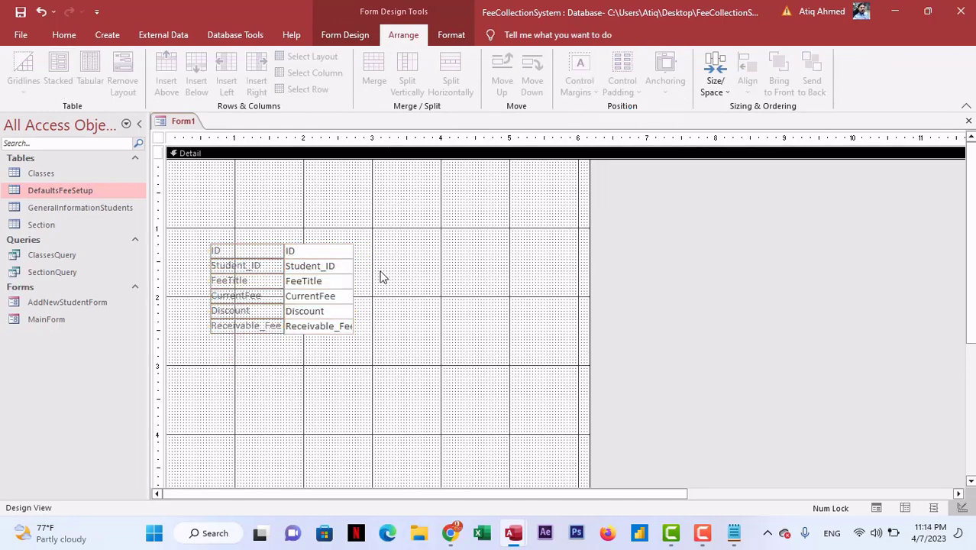
# - Rearrange all the fields into a tabular layout with their labels in the Form Header and text boxes in the Detail section
pyautogui.moveTo(243, 220); pyautogui.dragTo(328, 333)
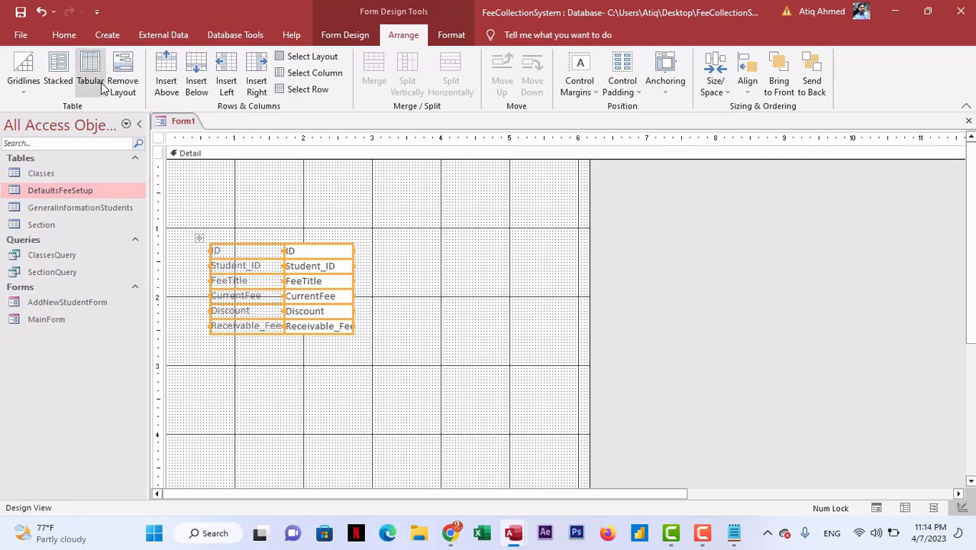
pyautogui.click(89, 68)
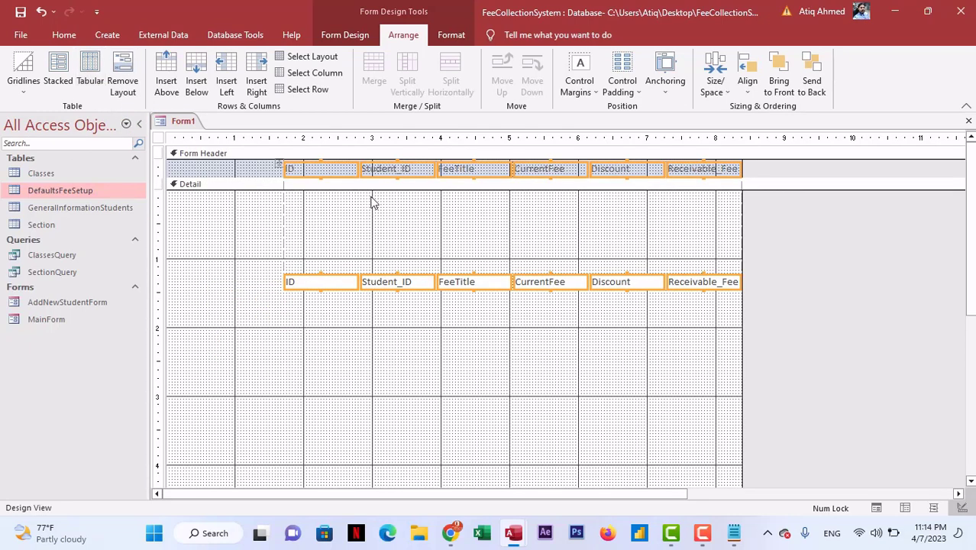
pyautogui.click(453, 328)
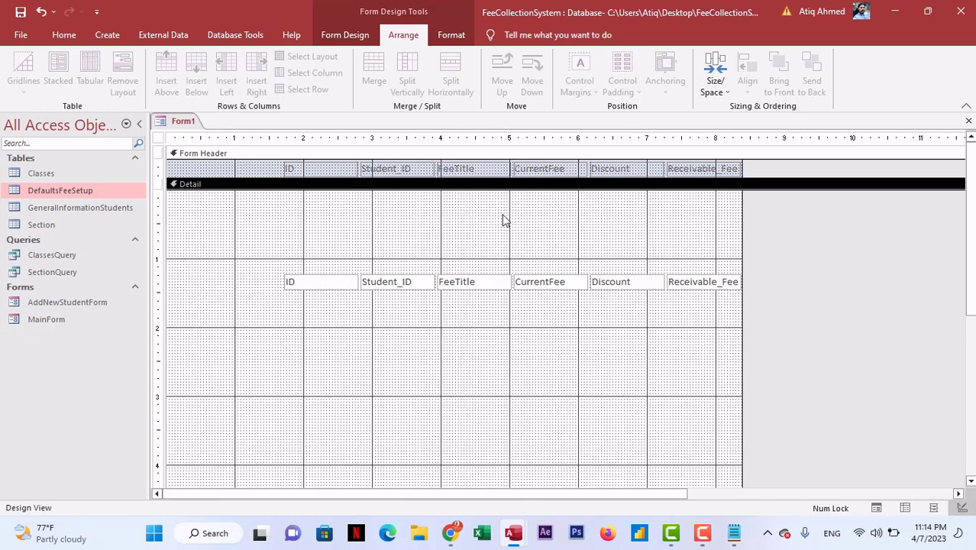
# - Check the form's properties and close the form, saving it as AddNewStudentSubForm
pyautogui.click(351, 34)
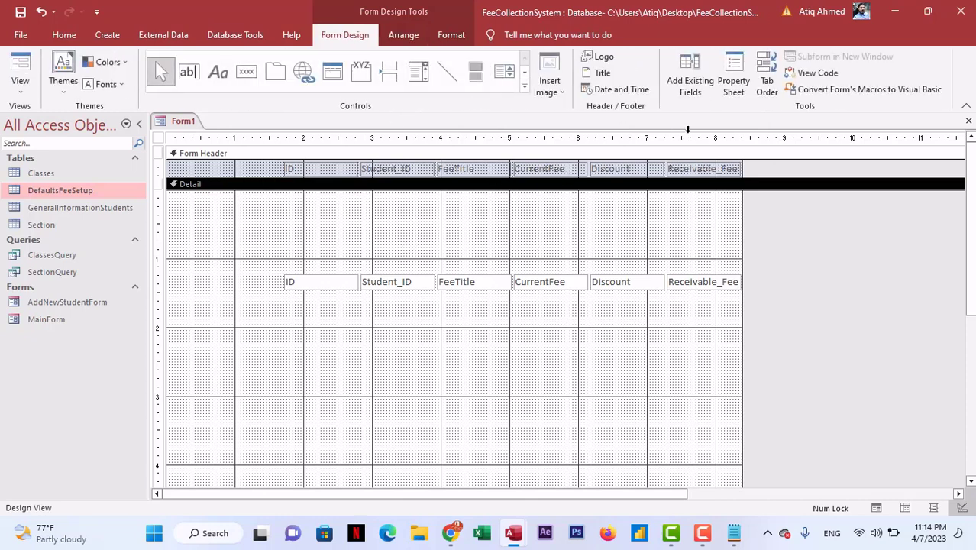
pyautogui.click(159, 138)
pyautogui.click(733, 84)
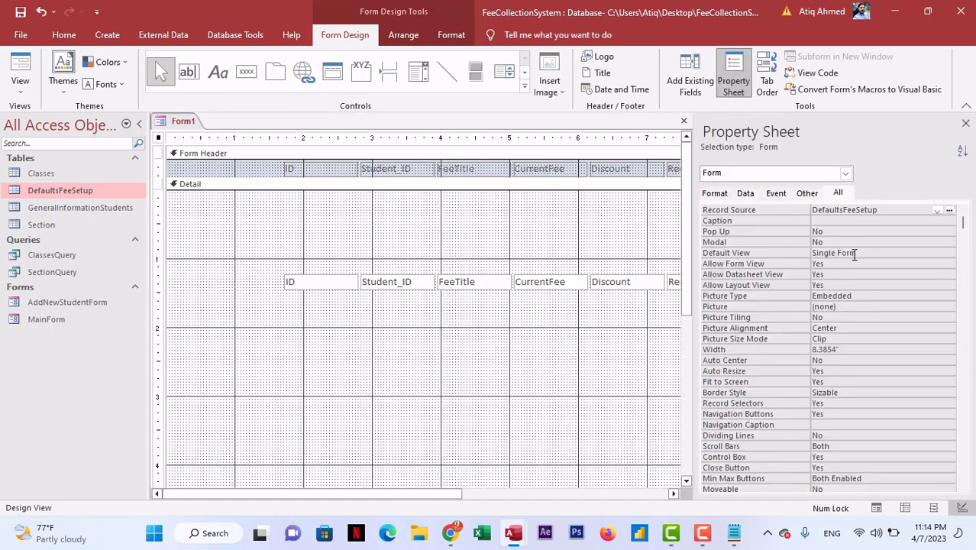
pyautogui.click(965, 123)
pyautogui.click(969, 121)
pyautogui.click(429, 309)
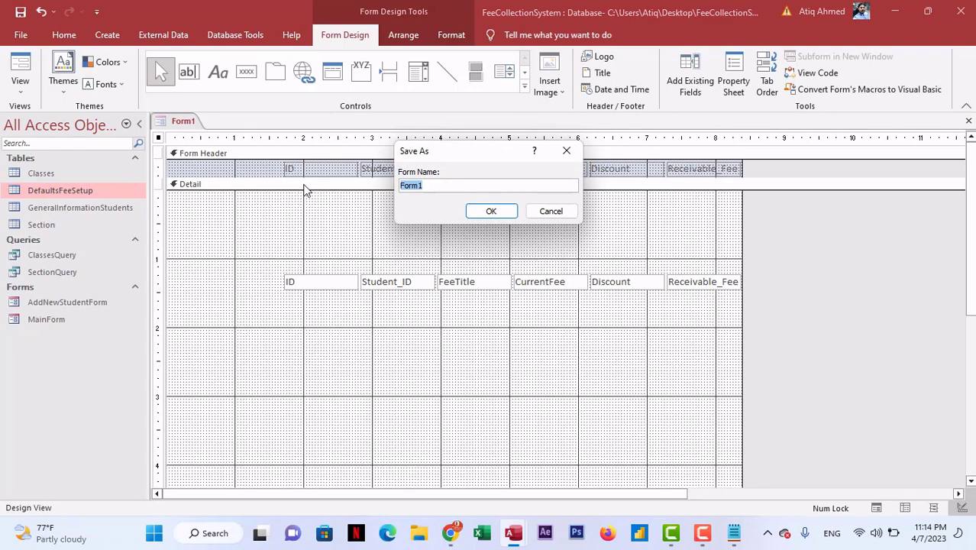
pyautogui.write('F')
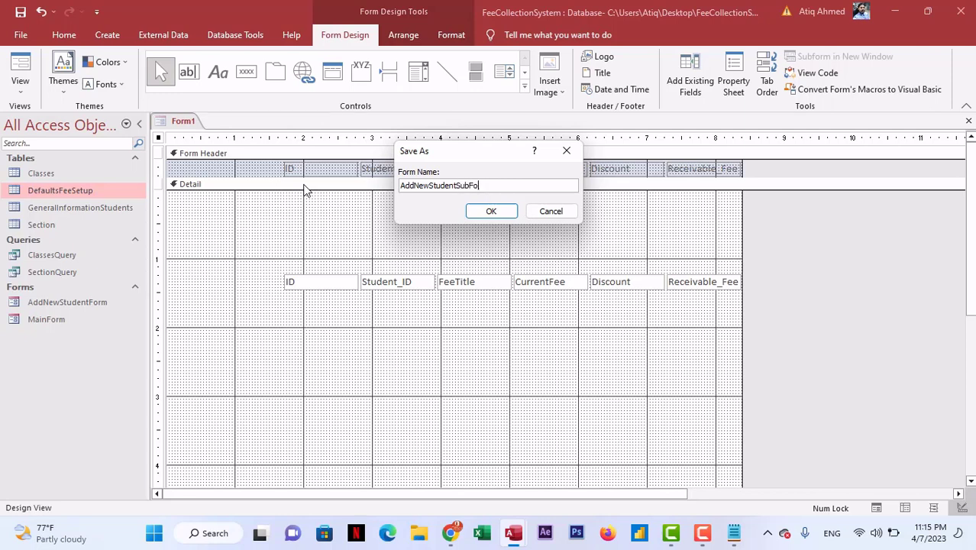
pyautogui.click(501, 212)
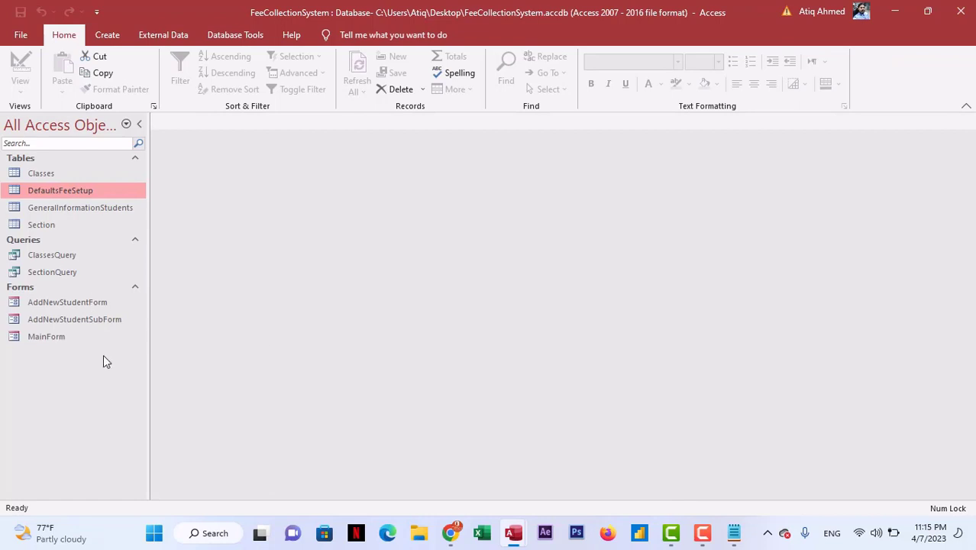
# - Open AddNewStudentForm, examine the Fee Details area where the subform belongs, and close the form
pyautogui.rightClick(98, 302)
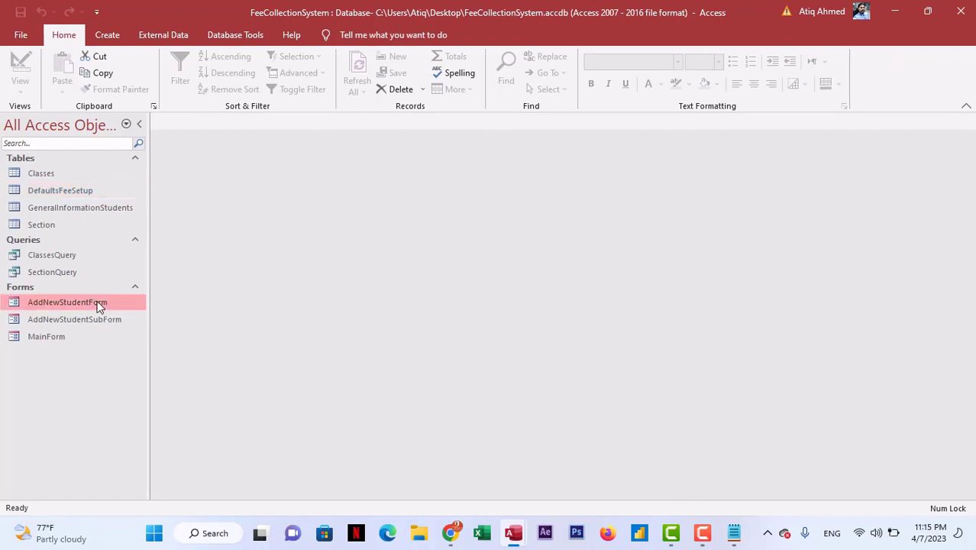
pyautogui.click(127, 312)
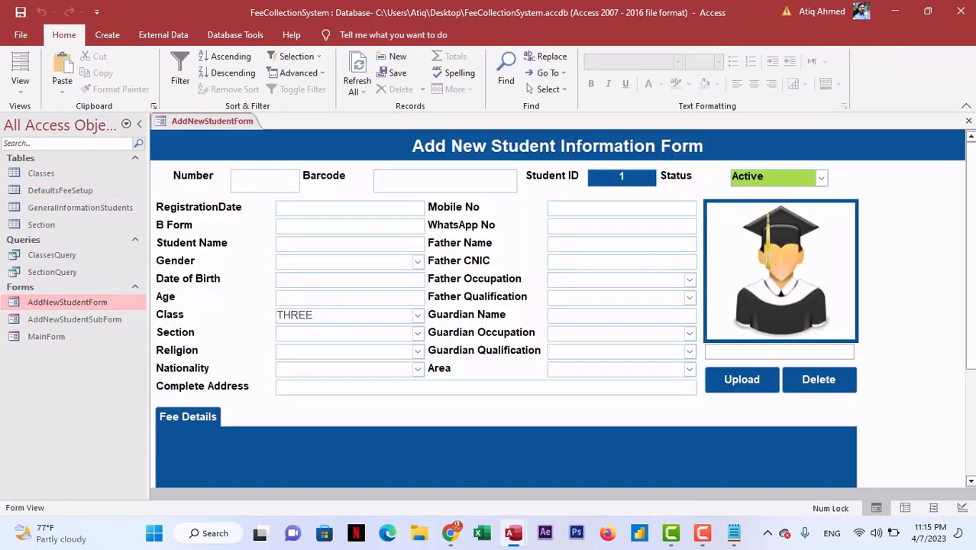
pyautogui.scroll(-3, 506, 305)
pyautogui.scroll(-3, 646, 363)
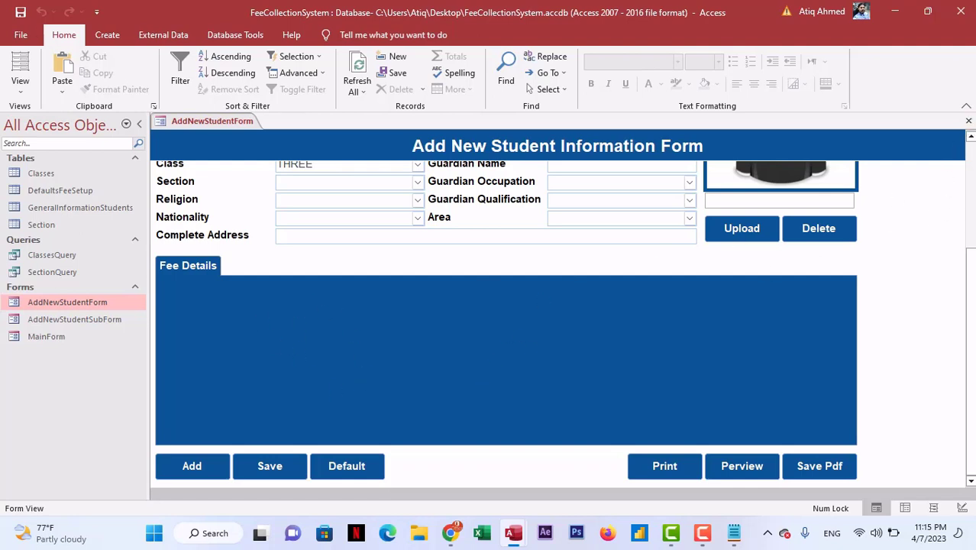
pyautogui.click(968, 121)
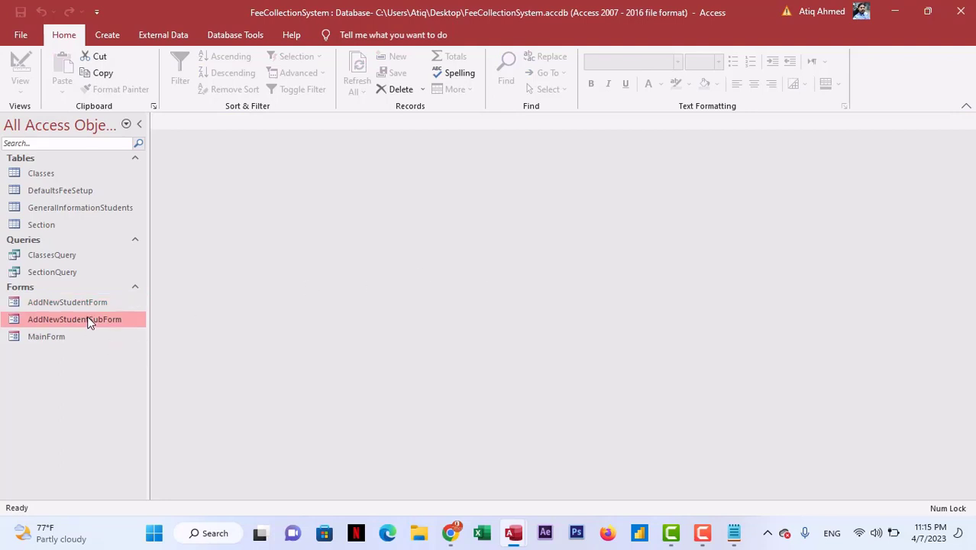
# - Open AddNewStudentSubForm in Form View to check its field layout, and close it
pyautogui.rightClick(87, 323)
pyautogui.click(134, 131)
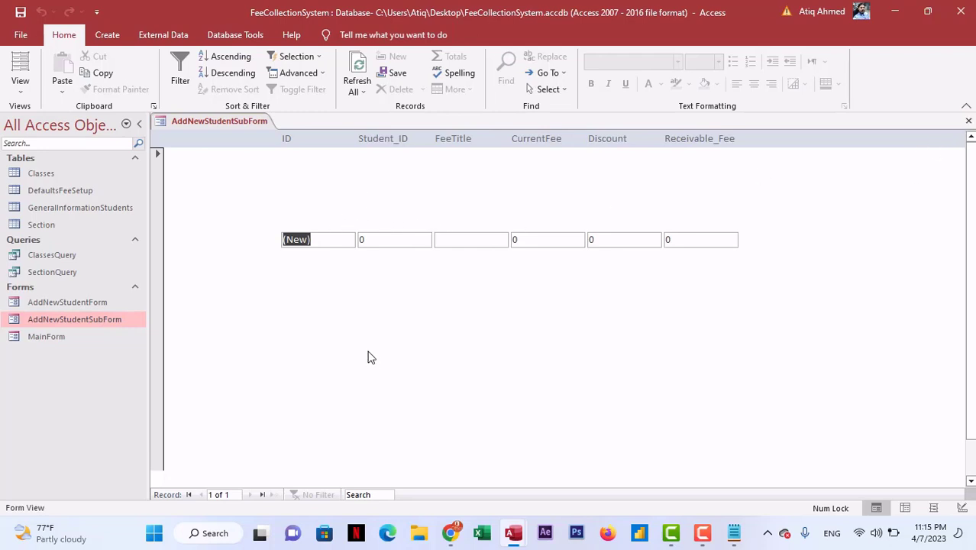
pyautogui.click(968, 121)
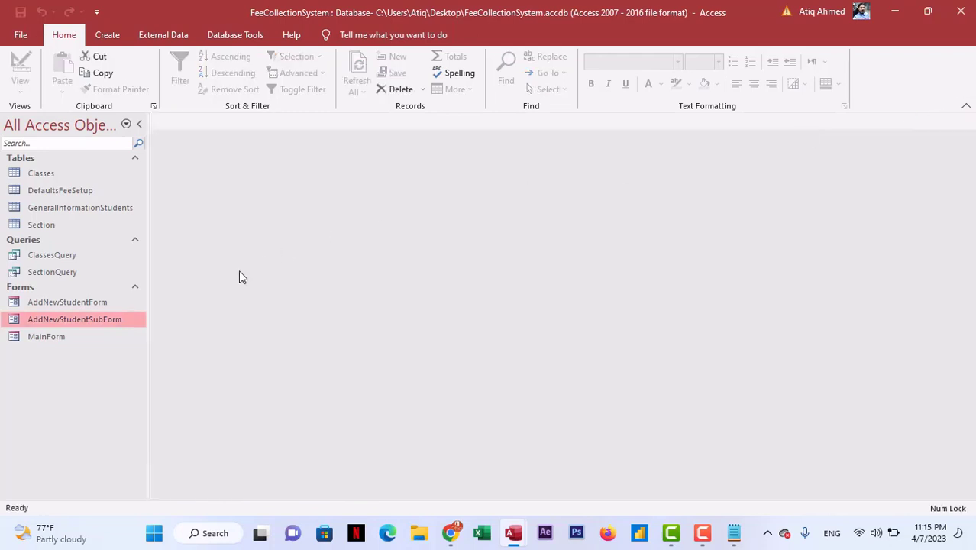
# - Open AddNewStudentSubForm in Design View and make its Form Header section slightly taller
pyautogui.rightClick(124, 324)
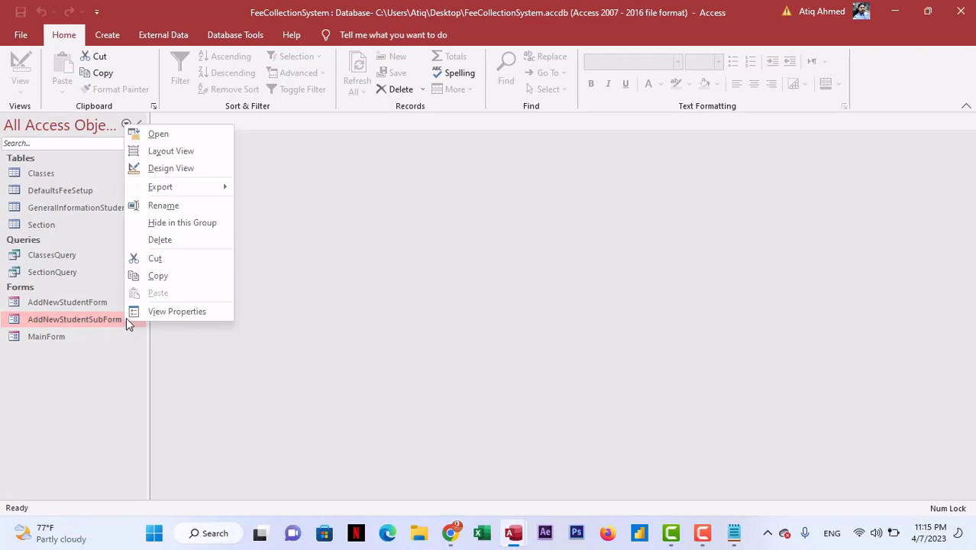
pyautogui.click(171, 170)
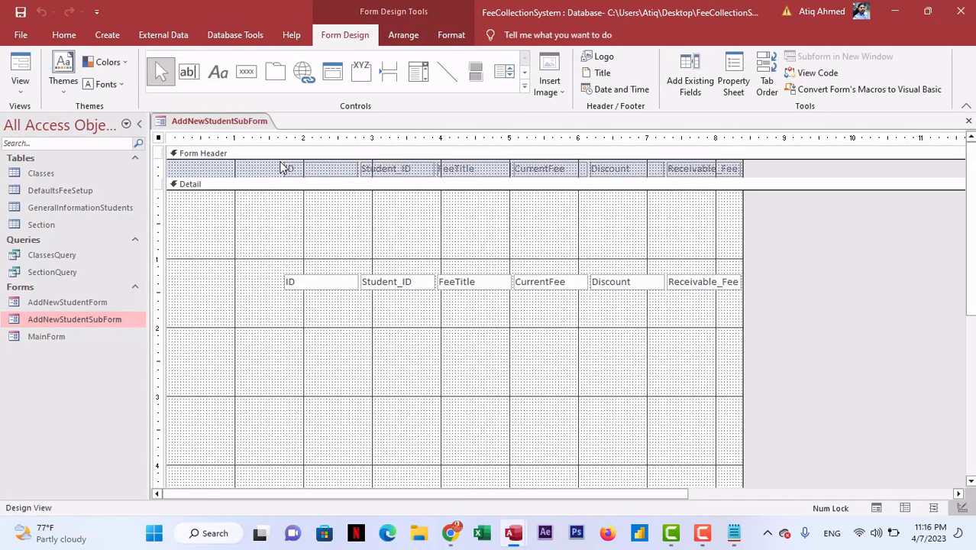
pyautogui.moveTo(267, 163); pyautogui.dragTo(733, 350)
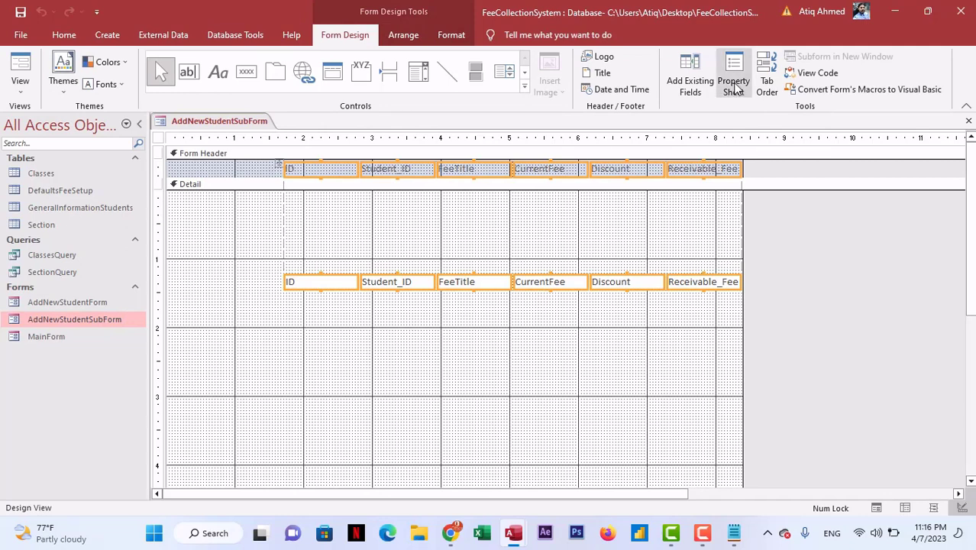
pyautogui.moveTo(261, 180); pyautogui.dragTo(261, 187)
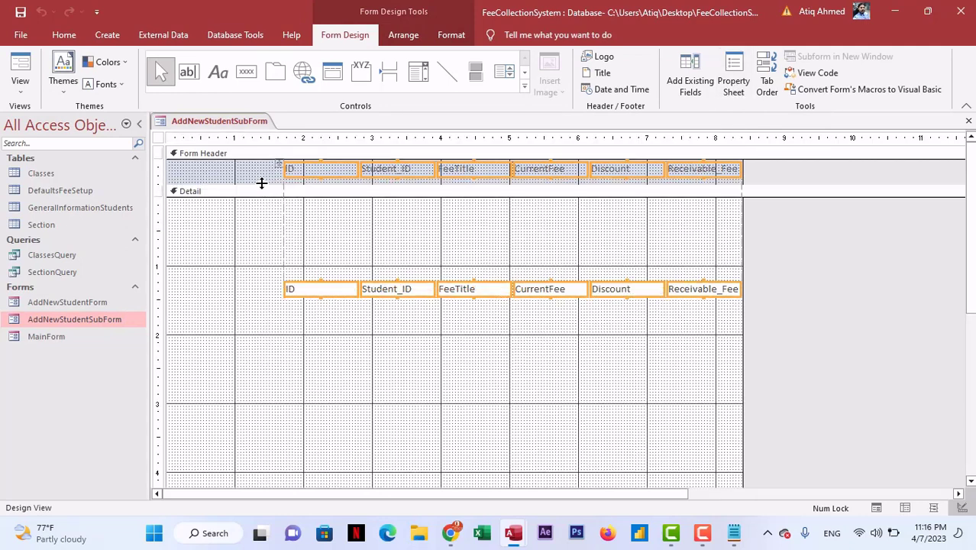
pyautogui.click(828, 212)
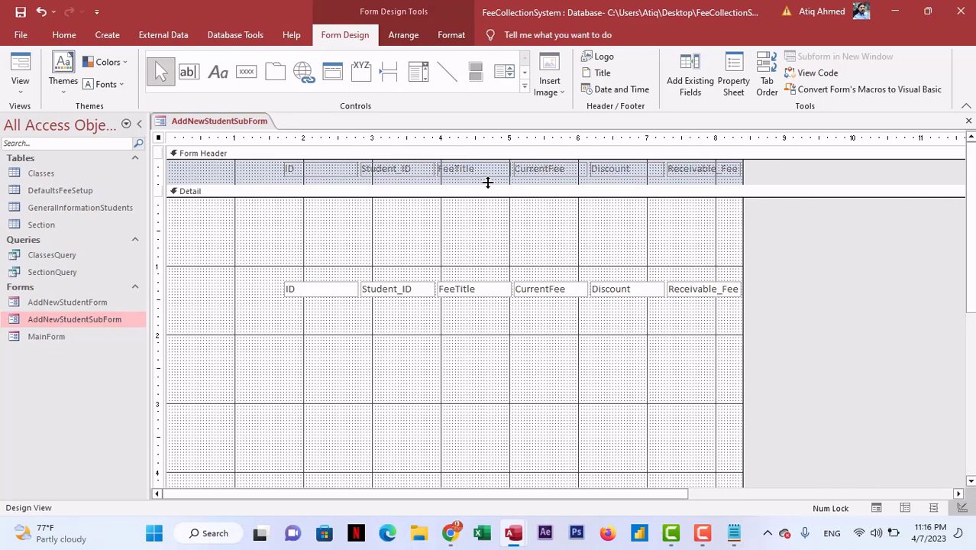
# - Move the labels and text boxes together to the form's left edge and set their control padding to None
pyautogui.moveTo(267, 173); pyautogui.dragTo(756, 187)
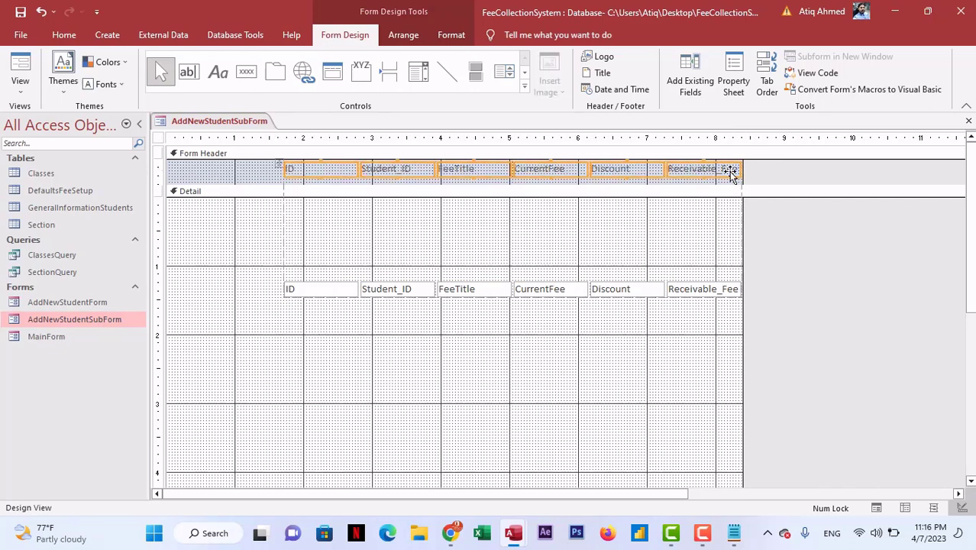
pyautogui.moveTo(280, 164); pyautogui.dragTo(159, 146)
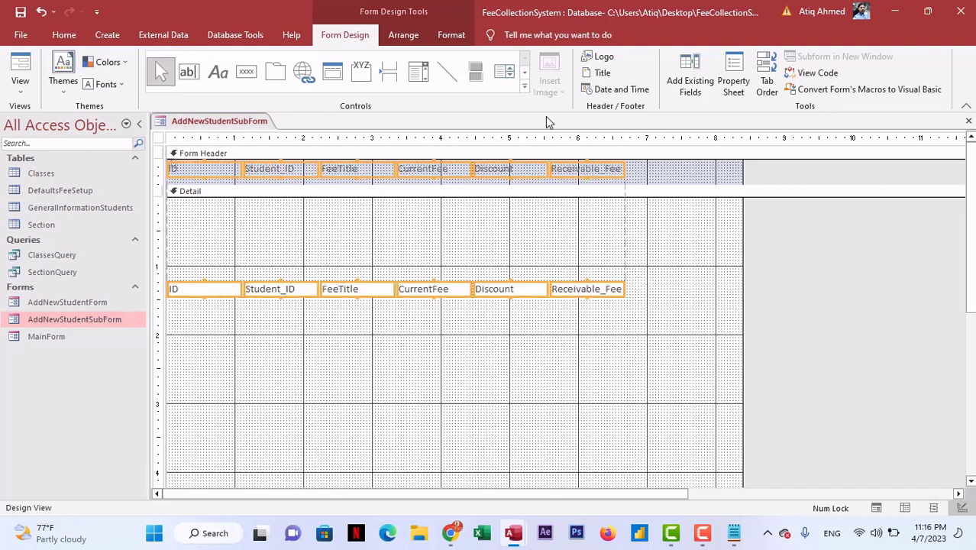
pyautogui.click(401, 34)
pyautogui.click(631, 90)
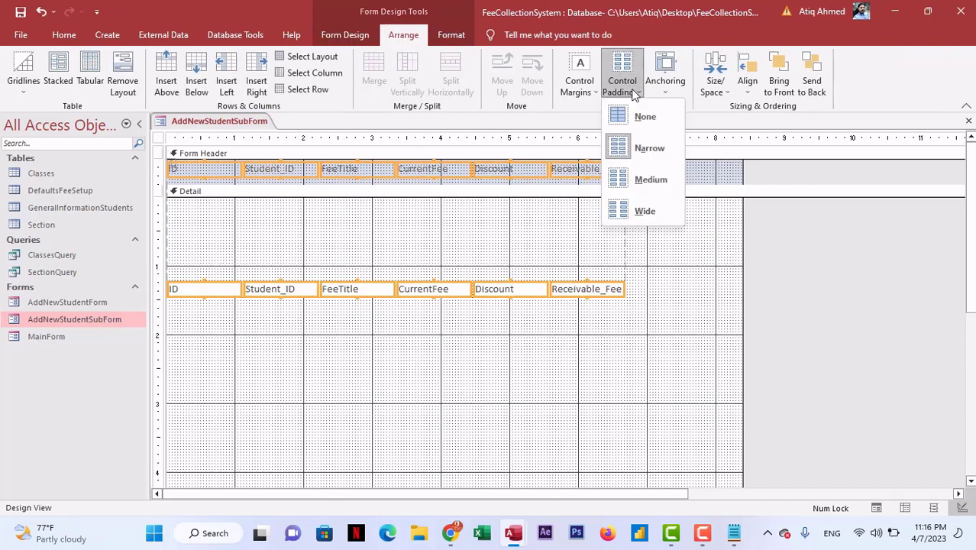
pyautogui.click(640, 117)
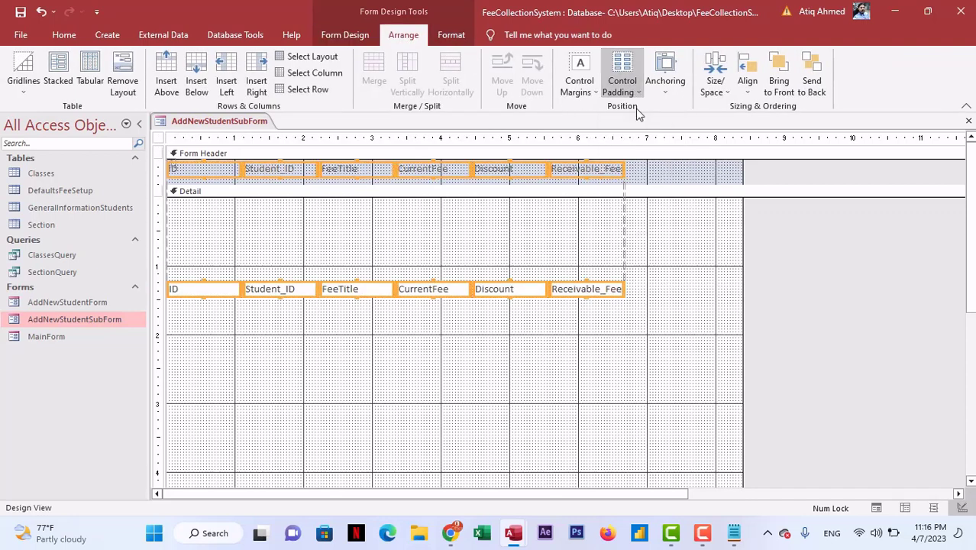
pyautogui.click(688, 236)
# - Set the font of all the labels in the Form Header section to Arial
pyautogui.click(161, 169)
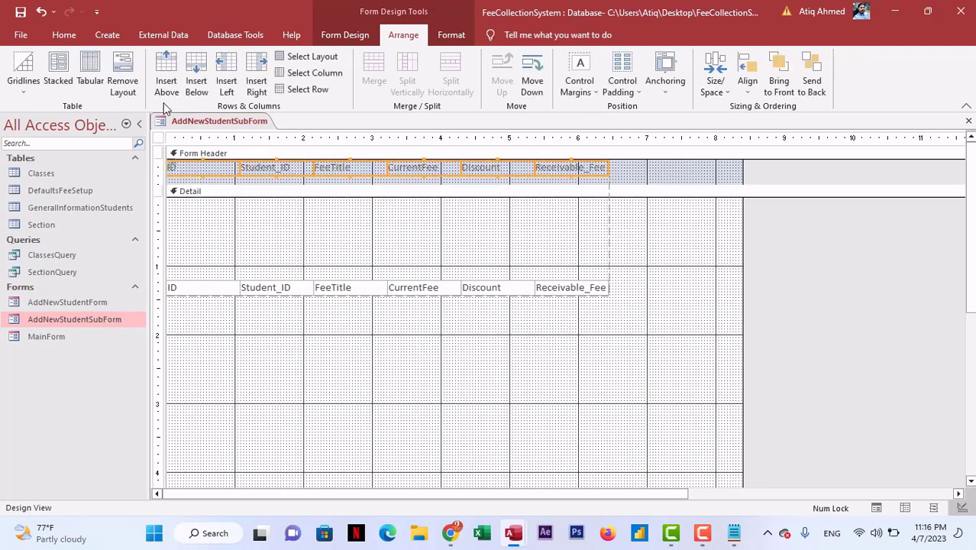
pyautogui.click(64, 34)
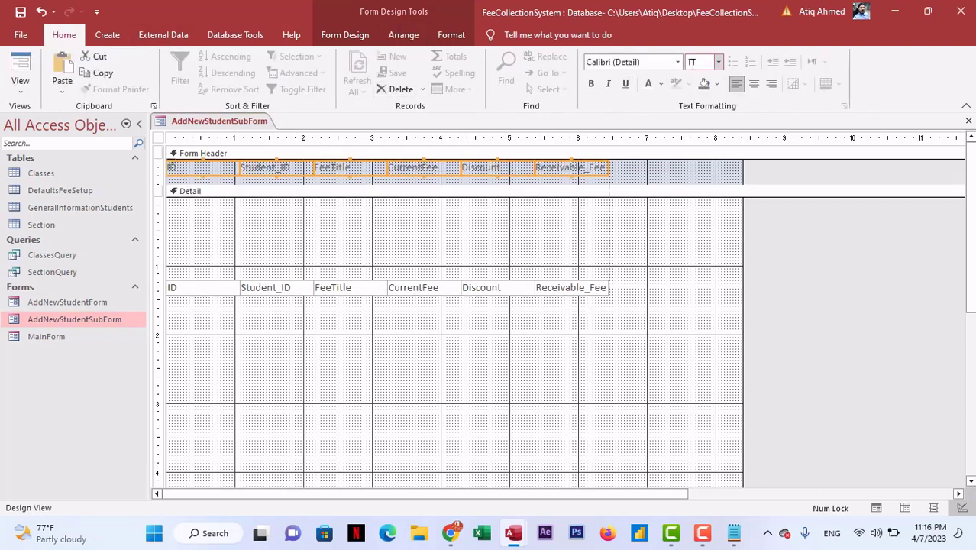
pyautogui.click(655, 64)
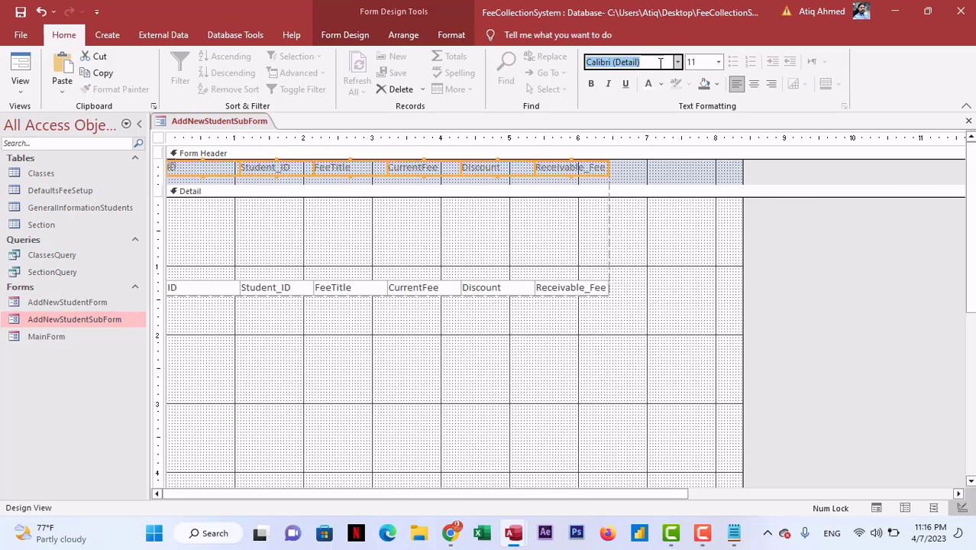
pyautogui.write('Arial')
pyautogui.press('Return')
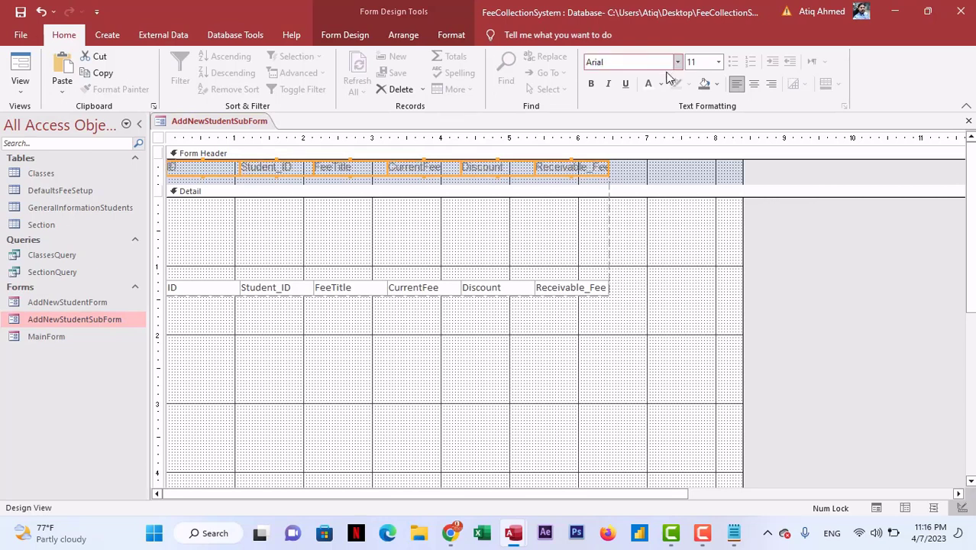
pyautogui.click(699, 62)
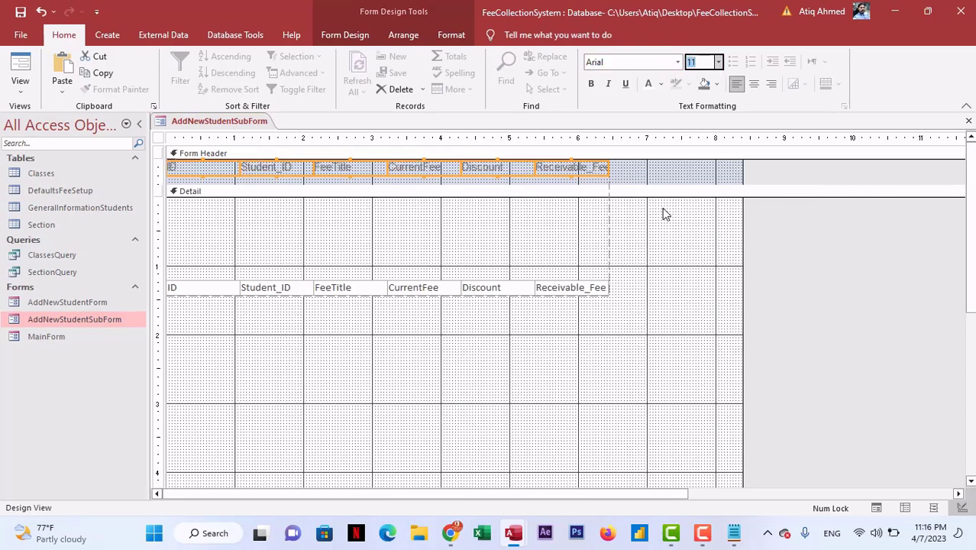
pyautogui.click(439, 205)
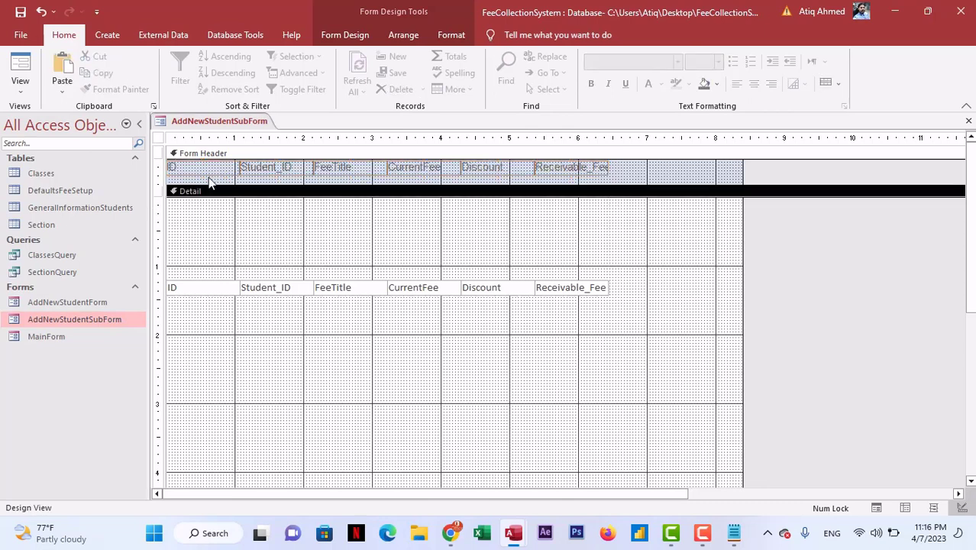
# - Shift the row of header labels slightly lower within the Form Header section
pyautogui.click(162, 169)
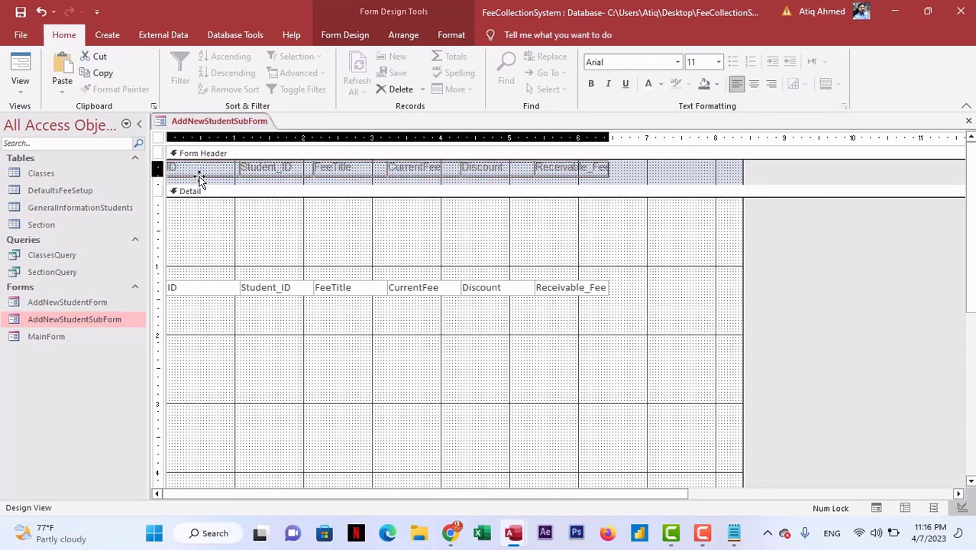
pyautogui.moveTo(198, 178); pyautogui.dragTo(199, 182)
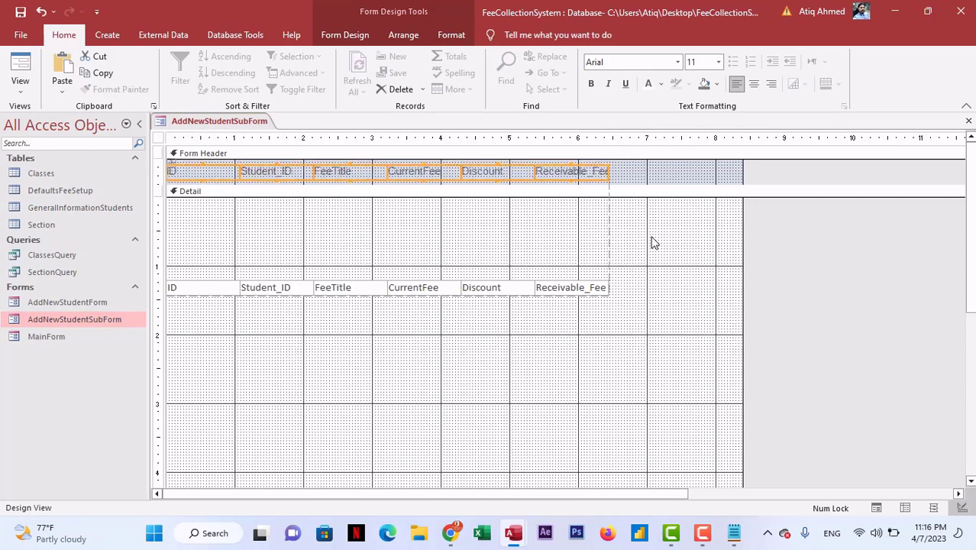
pyautogui.click(404, 194)
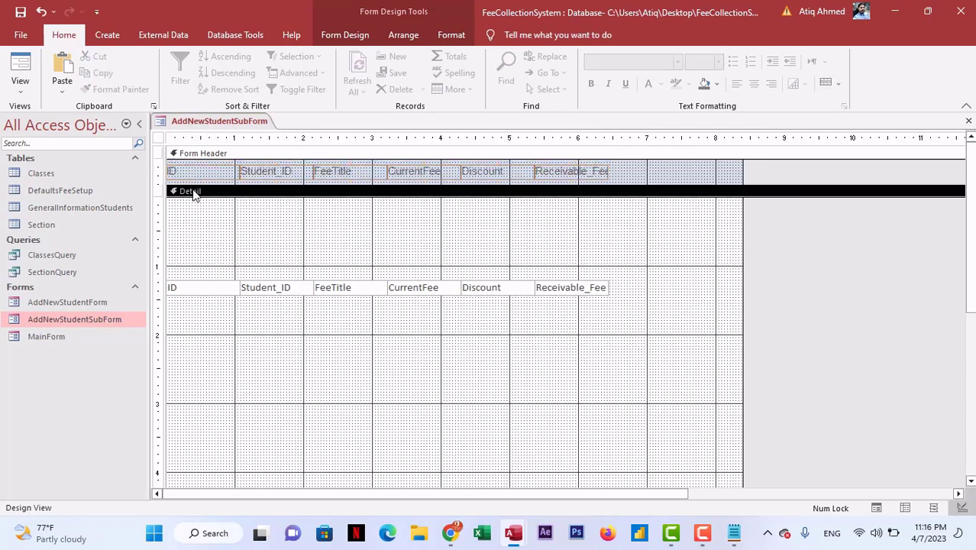
# - Place the row of text boxes at the top of the Detail section, keeping the boxes one line high
pyautogui.click(162, 288)
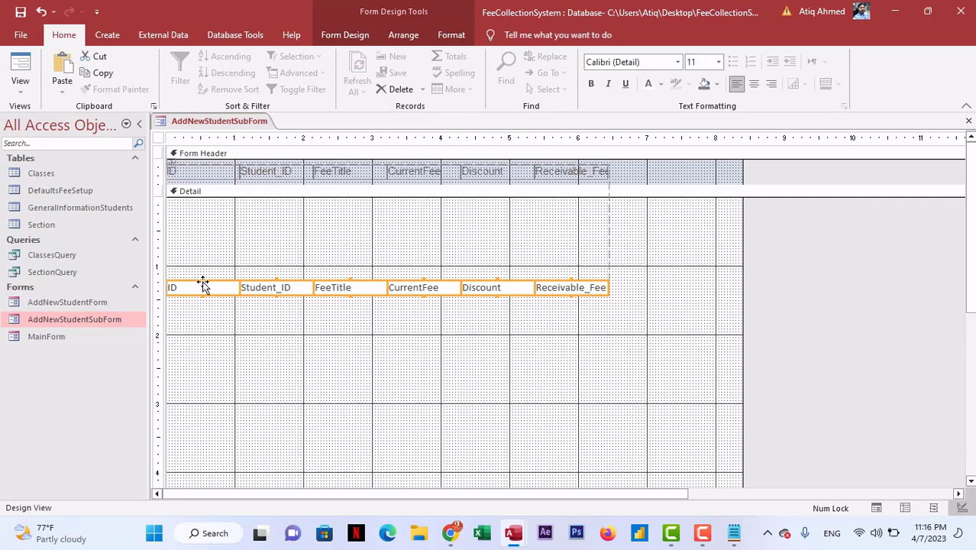
pyautogui.moveTo(202, 279); pyautogui.dragTo(202, 197)
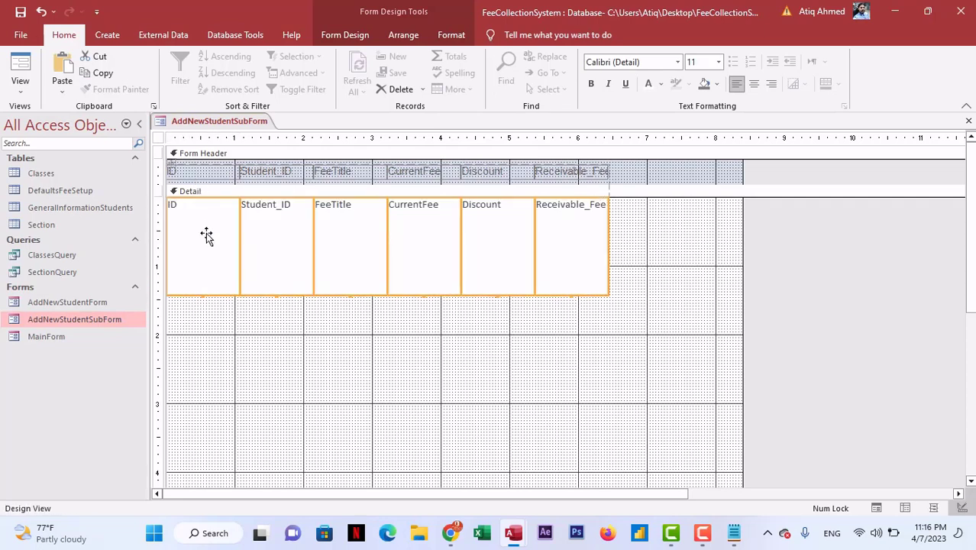
pyautogui.moveTo(203, 295); pyautogui.dragTo(202, 217)
# - Narrow the form to the right edge of the Receivable_Fee field and shrink the Detail and Form Footer sections around the field row
pyautogui.click(742, 255)
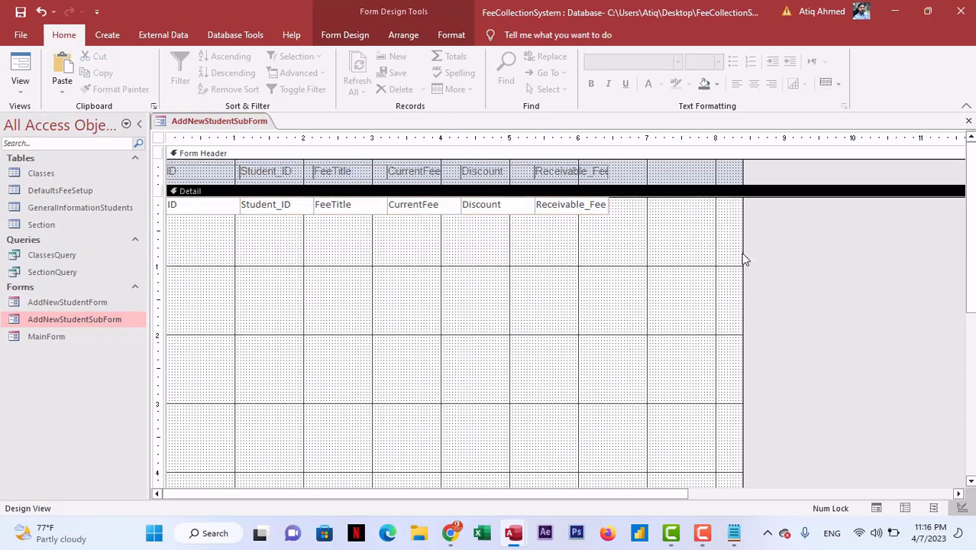
pyautogui.moveTo(742, 255); pyautogui.dragTo(609, 240)
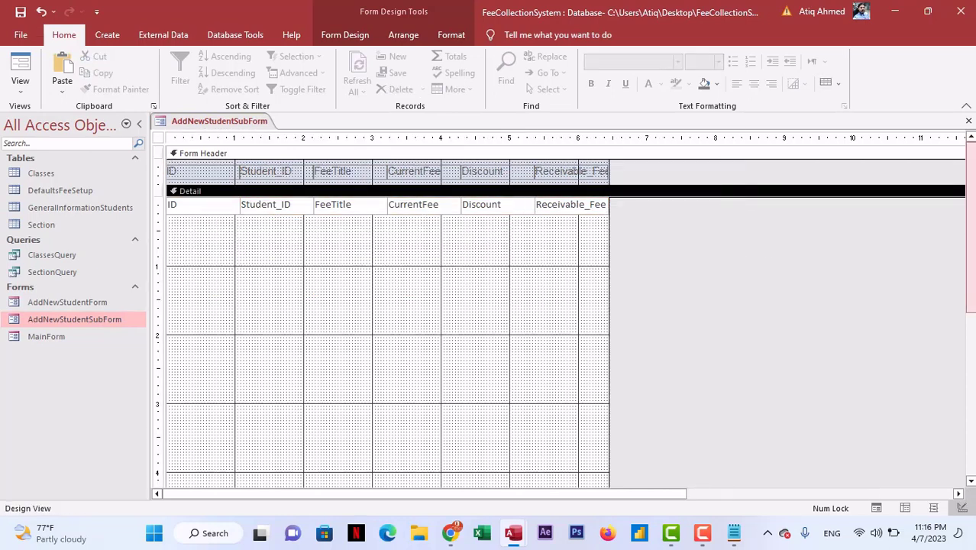
pyautogui.moveTo(969, 211); pyautogui.dragTo(969, 367)
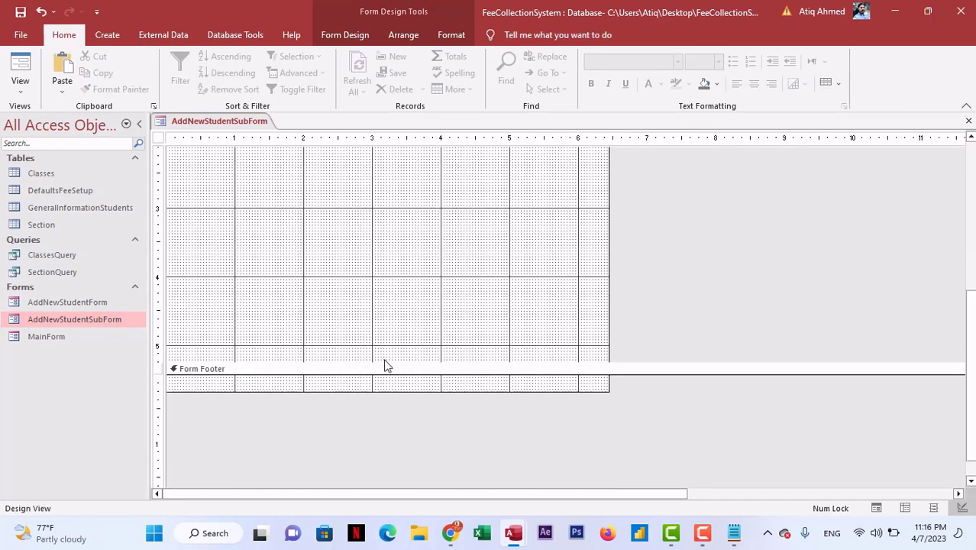
pyautogui.moveTo(386, 362); pyautogui.dragTo(362, 166)
pyautogui.moveTo(971, 341); pyautogui.dragTo(970, 205)
pyautogui.moveTo(457, 371); pyautogui.dragTo(451, 201)
pyautogui.moveTo(439, 243); pyautogui.dragTo(404, 224)
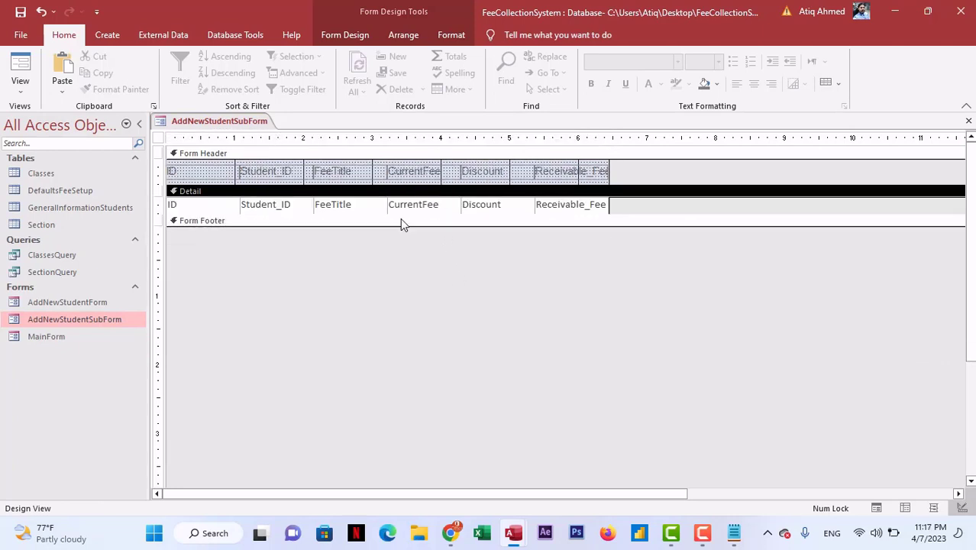
# - Set the control padding of the text boxes in the Detail section to None
pyautogui.click(160, 205)
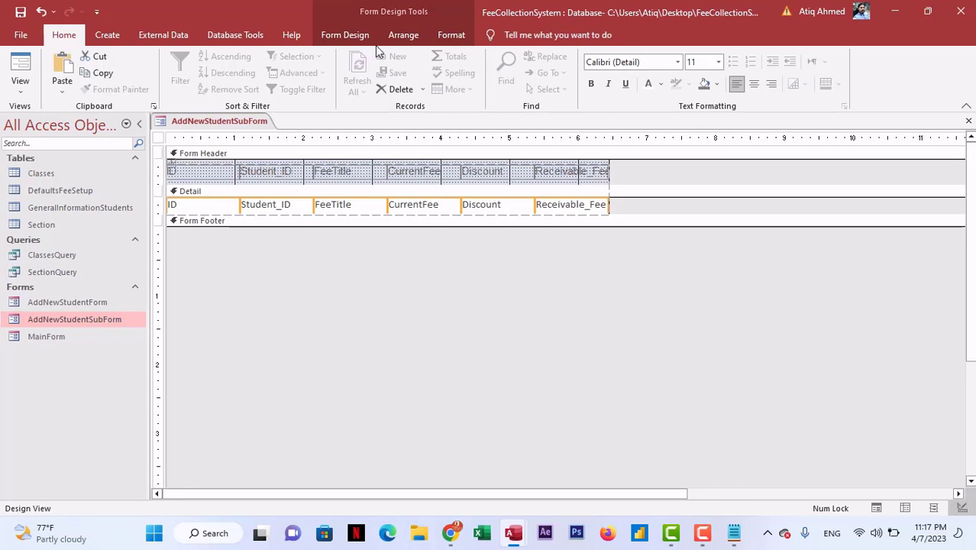
pyautogui.click(348, 35)
pyautogui.click(403, 35)
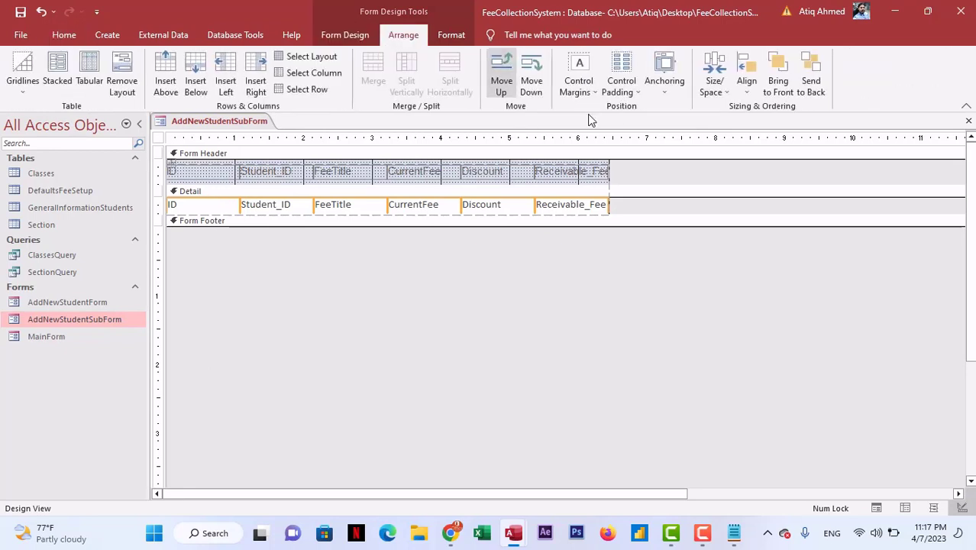
pyautogui.click(622, 80)
pyautogui.click(631, 115)
pyautogui.click(414, 251)
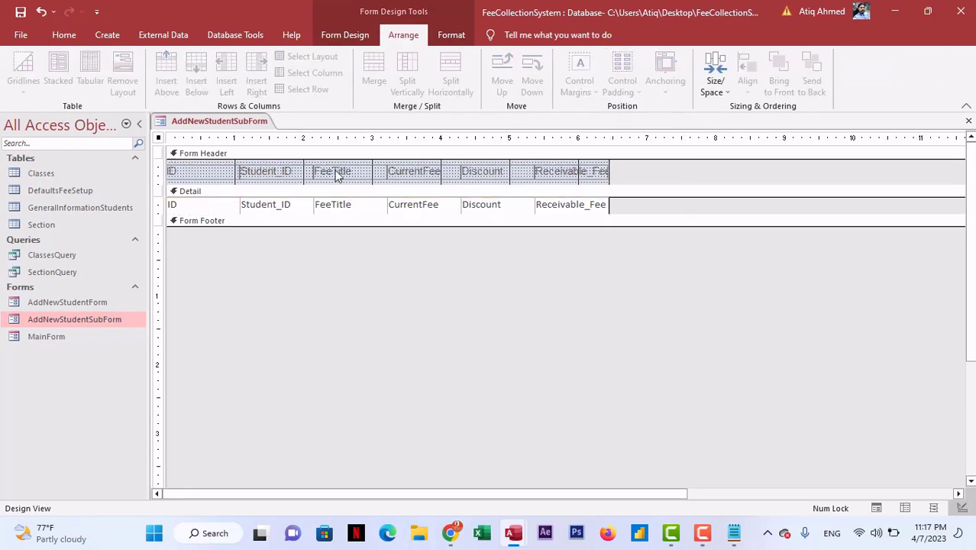
# - Fill the Form Header section with the recently used dark blue color
pyautogui.click(440, 156)
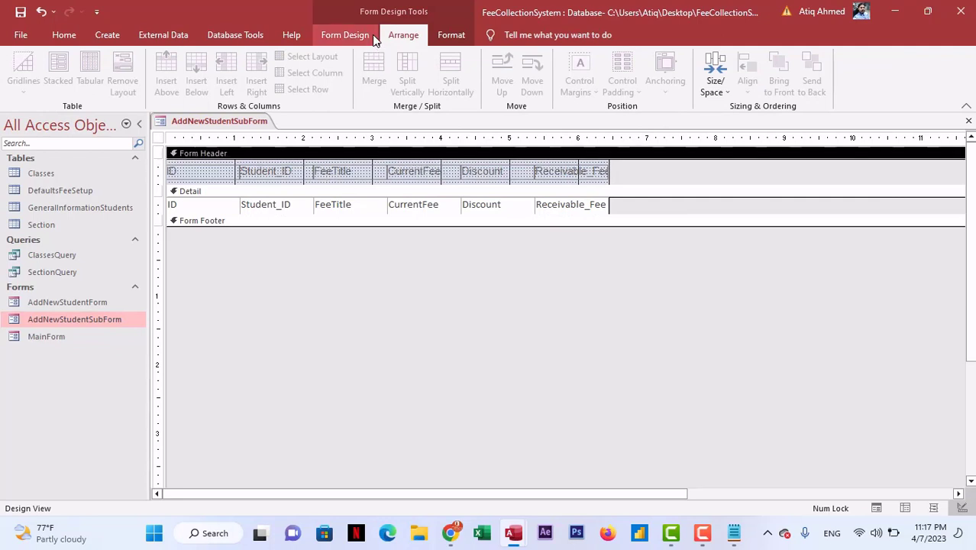
pyautogui.click(450, 36)
pyautogui.click(669, 57)
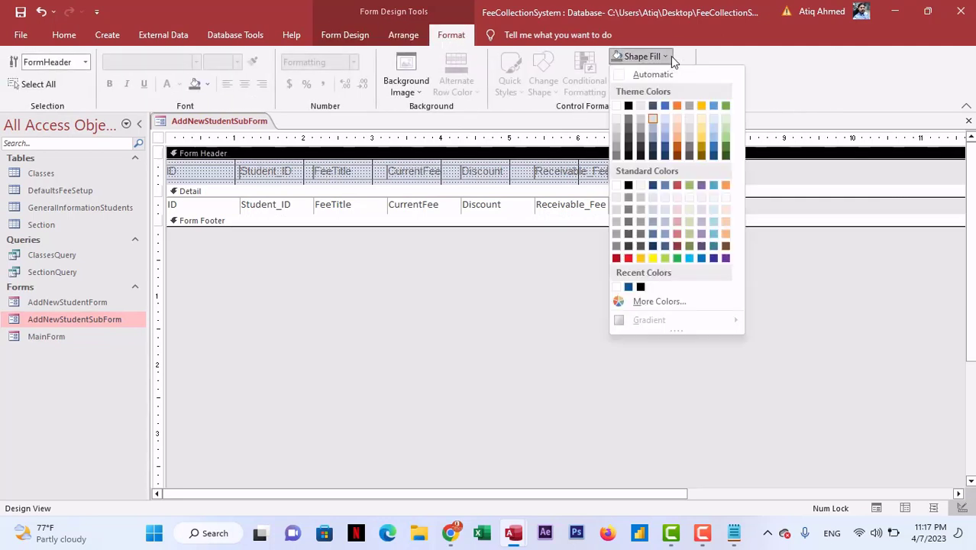
pyautogui.click(628, 288)
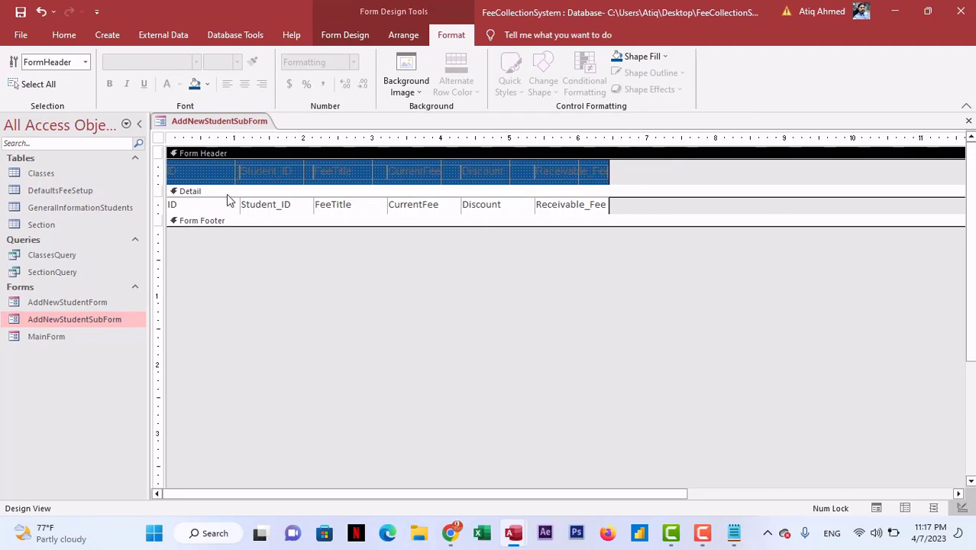
# - Make the text of all the header labels white and bold
pyautogui.click(160, 173)
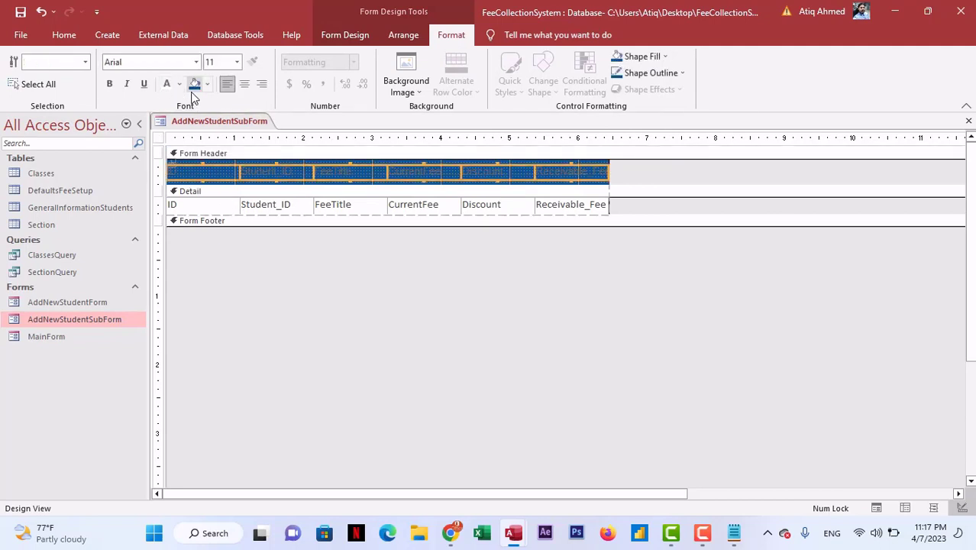
pyautogui.click(167, 84)
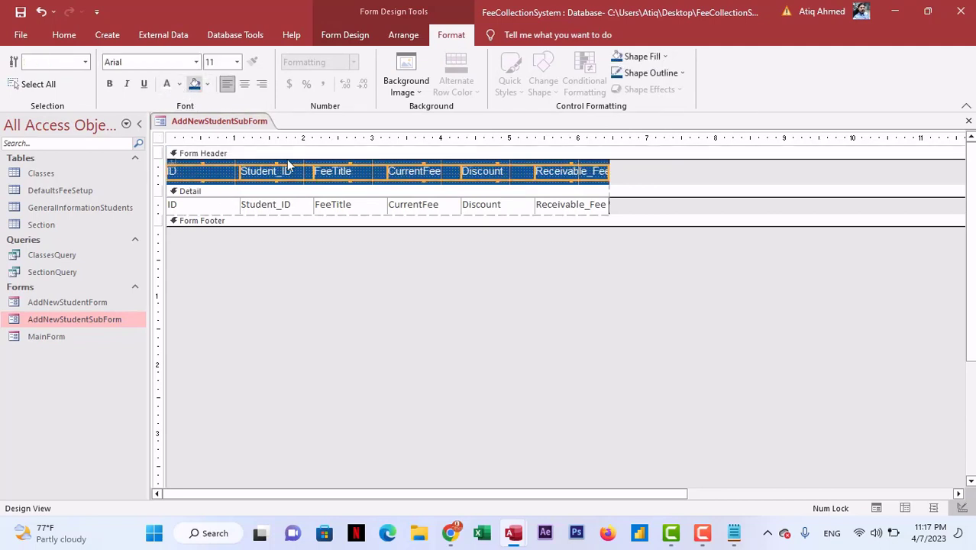
pyautogui.click(109, 84)
pyautogui.click(691, 172)
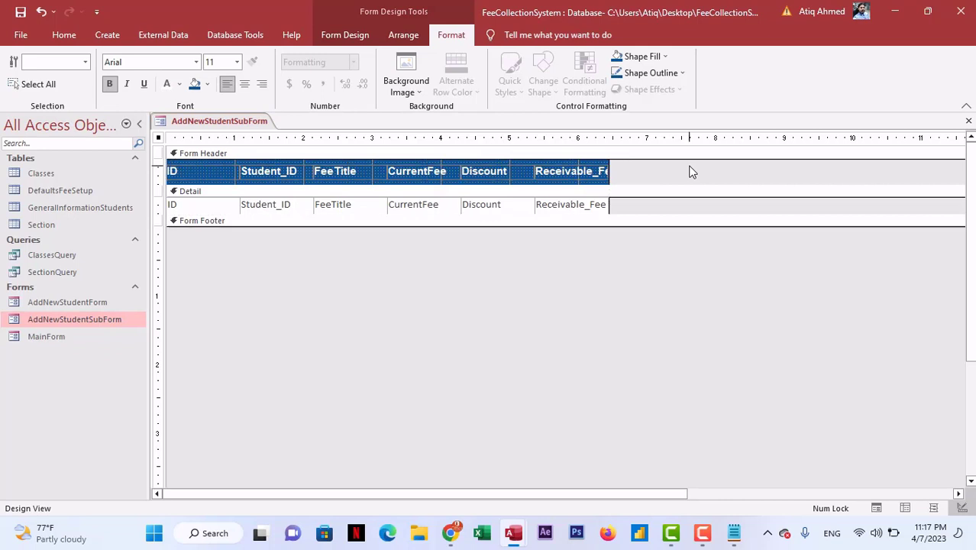
# - Narrow the ID column to about 0.8 inch
pyautogui.click(207, 171)
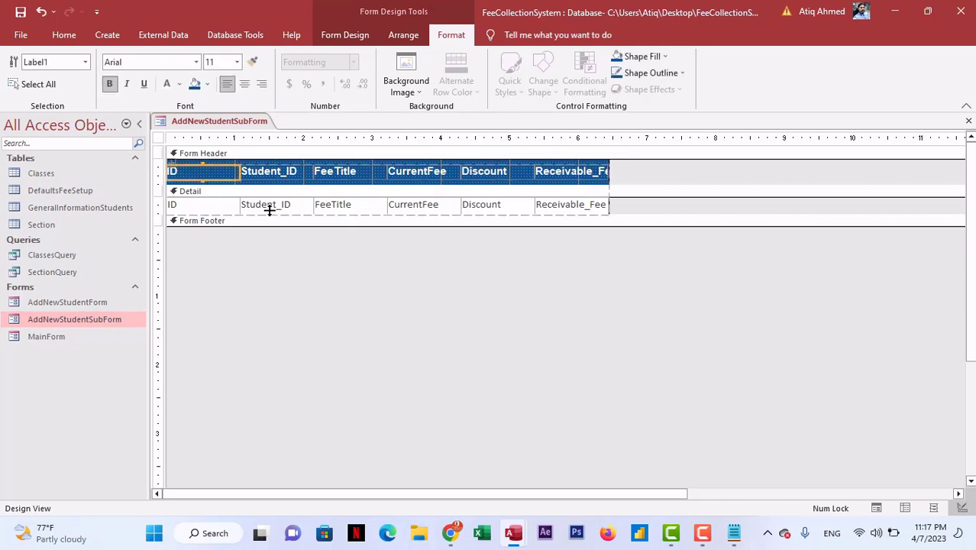
pyautogui.hotkey('shift', 'Left')
pyautogui.hotkey('shift', 'Left')
pyautogui.hotkey('shift', 'Left')
pyautogui.hotkey('shift', 'Left')
pyautogui.hotkey('shift', 'Left')
pyautogui.hotkey('shift', 'Left')
pyautogui.hotkey('shift', 'Left')
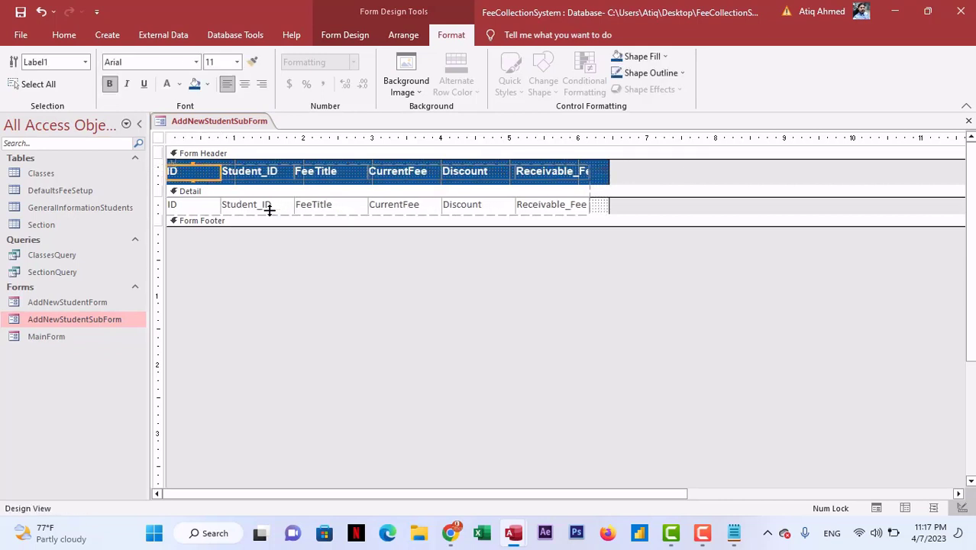
# - Center the text of all the labels in the Form Header section
pyautogui.click(161, 172)
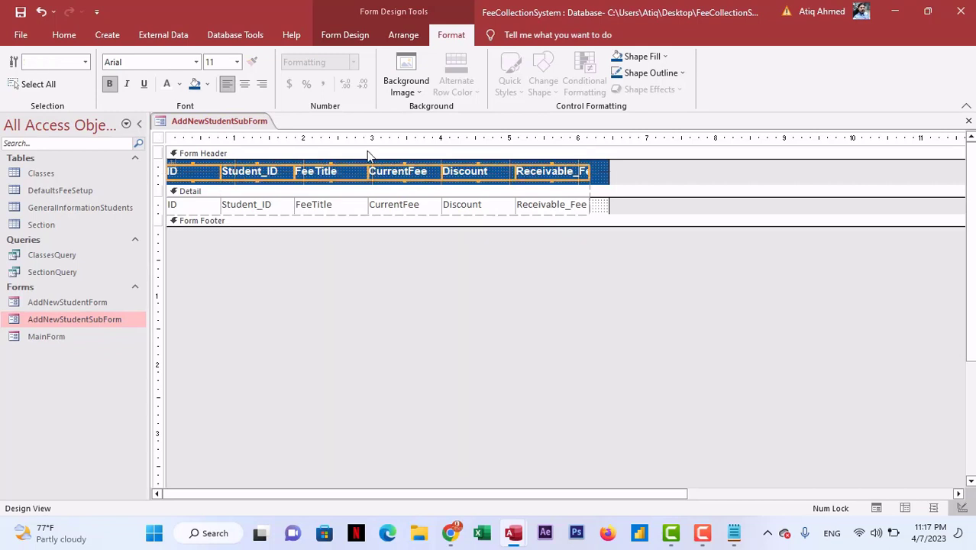
pyautogui.click(244, 84)
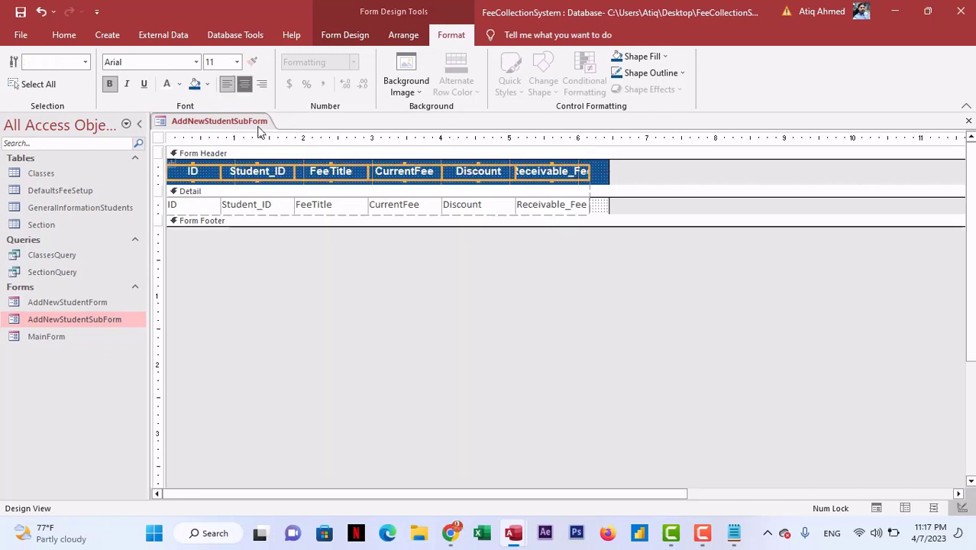
pyautogui.click(254, 264)
# - Narrow the ID column a little further, to about 0.7 inch
pyautogui.click(210, 178)
pyautogui.hotkey('shift', 'Left')
pyautogui.hotkey('shift', 'Left')
pyautogui.hotkey('shift', 'Left')
pyautogui.hotkey('shift', 'Left')
pyautogui.hotkey('shift', 'Left')
pyautogui.hotkey('shift', 'Left')
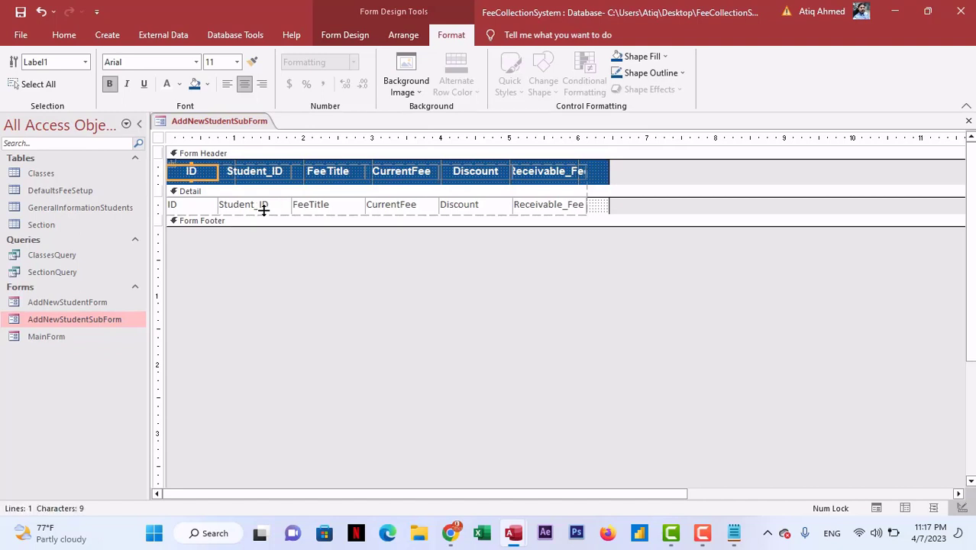
# - Narrow the Student_ID column to about 0.8 inch so that it just fits its header text
pyautogui.press('Tab')
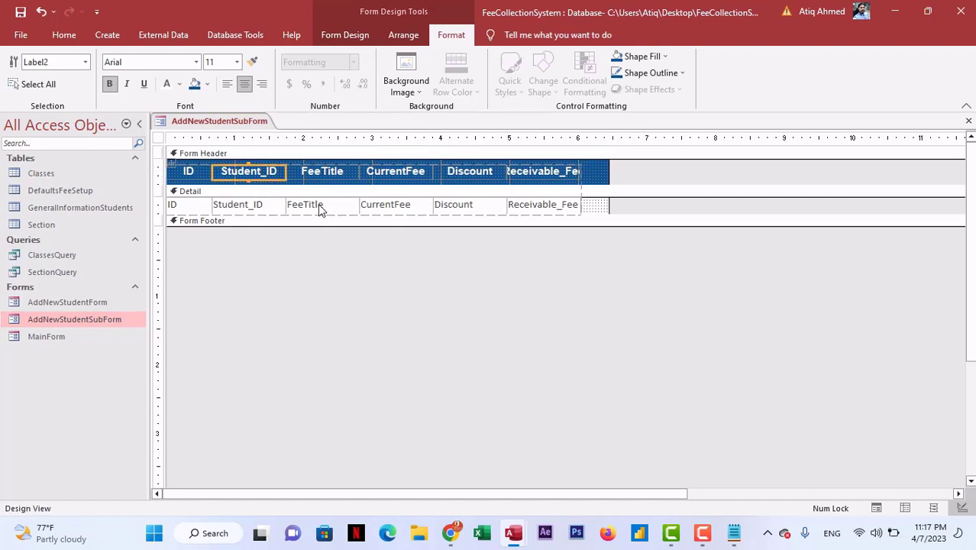
pyautogui.hotkey('shift', 'Left')
pyautogui.hotkey('shift', 'Left')
pyautogui.hotkey('shift', 'Left')
pyautogui.hotkey('shift', 'Left')
pyautogui.hotkey('shift', 'Left')
pyautogui.hotkey('shift', 'Left')
pyautogui.hotkey('shift', 'Left')
pyautogui.hotkey('shift', 'Left')
pyautogui.hotkey('shift', 'Left')
pyautogui.hotkey('shift', 'Left')
pyautogui.hotkey('shift', 'Left')
pyautogui.hotkey('shift', 'Left')
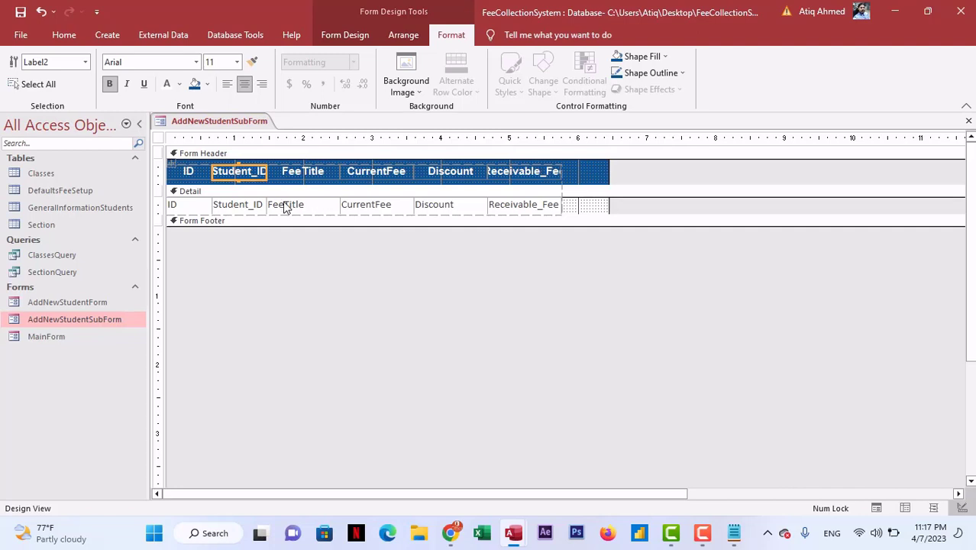
# - Widen the Student_ID column slightly to about 0.83 inch and change its header caption to "Student ID"
pyautogui.hotkey('shift', 'Right')
pyautogui.hotkey('shift', 'Right')
pyautogui.click(347, 36)
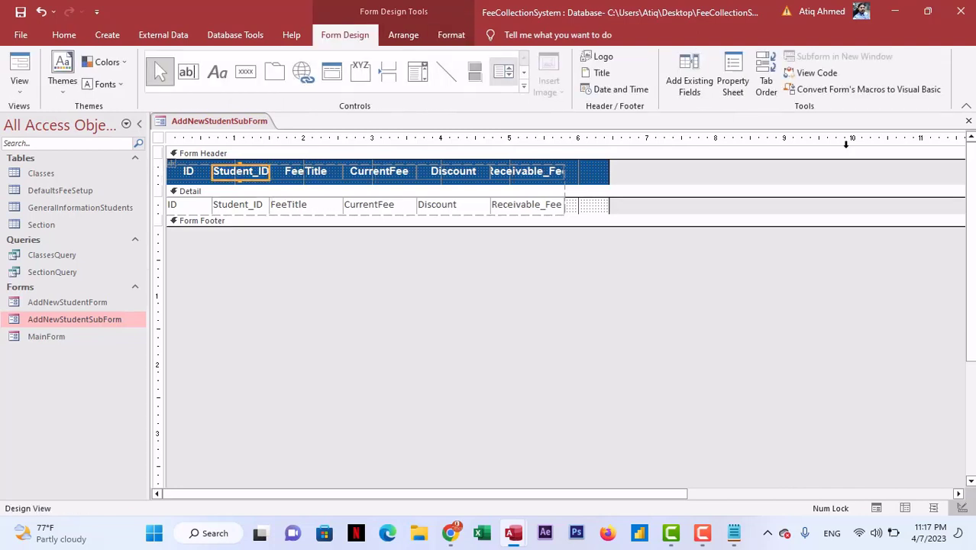
pyautogui.click(735, 80)
pyautogui.click(847, 220)
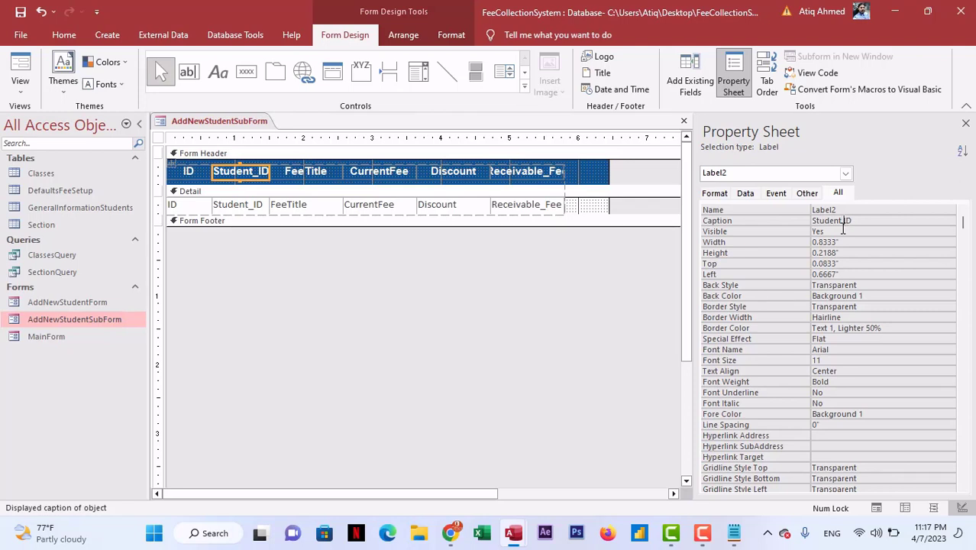
pyautogui.press('BackSpace')
pyautogui.press('Return')
# - Widen the FeeTitle column to about 1.875 inches
pyautogui.click(315, 175)
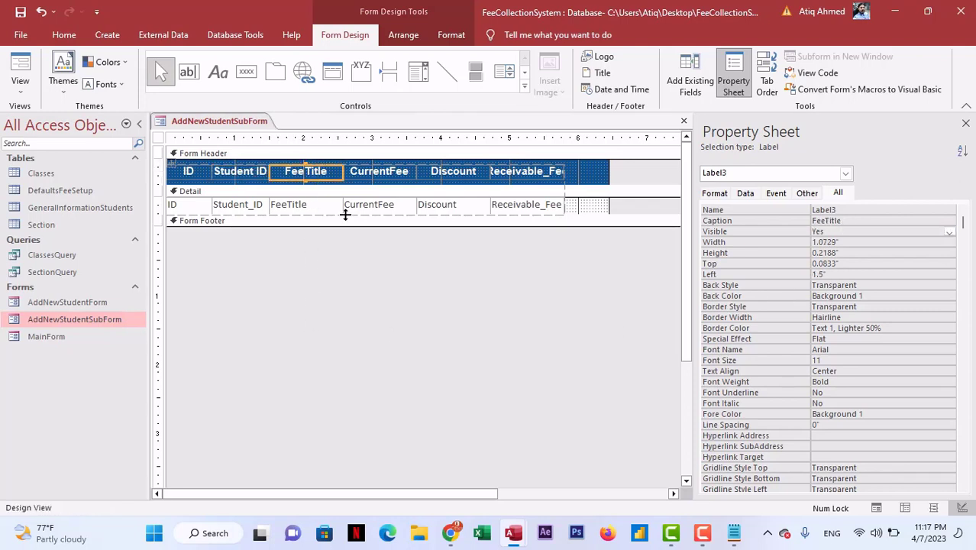
pyautogui.hotkey('shift', 'Right')
pyautogui.hotkey('shift', 'Right')
pyautogui.hotkey('shift', 'Right')
pyautogui.hotkey('shift', 'Right')
pyautogui.hotkey('shift', 'Right')
pyautogui.hotkey('shift', 'Right')
pyautogui.hotkey('shift', 'Right')
pyautogui.hotkey('shift', 'Right')
pyautogui.hotkey('shift', 'Right')
pyautogui.hotkey('shift', 'Right')
pyautogui.hotkey('shift', 'Right')
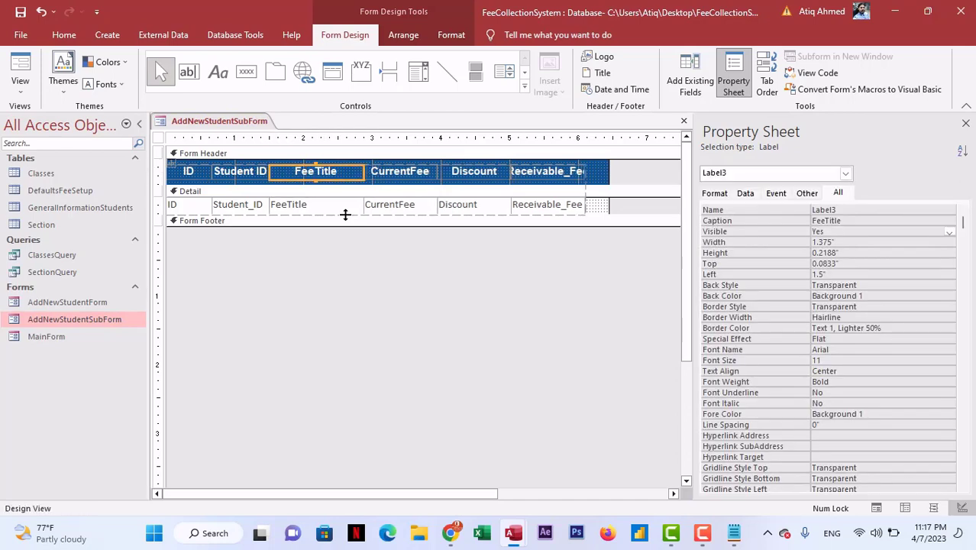
pyautogui.hotkey('shift', 'Right')
pyautogui.hotkey('shift', 'Right')
pyautogui.hotkey('shift', 'Right')
pyautogui.hotkey('shift', 'Right')
pyautogui.hotkey('shift', 'Right')
pyautogui.hotkey('shift', 'Right')
pyautogui.hotkey('shift', 'Right')
pyautogui.hotkey('shift', 'Right')
pyautogui.hotkey('shift', 'Right')
pyautogui.hotkey('shift', 'Right')
pyautogui.hotkey('shift', 'Right')
pyautogui.hotkey('shift', 'Right')
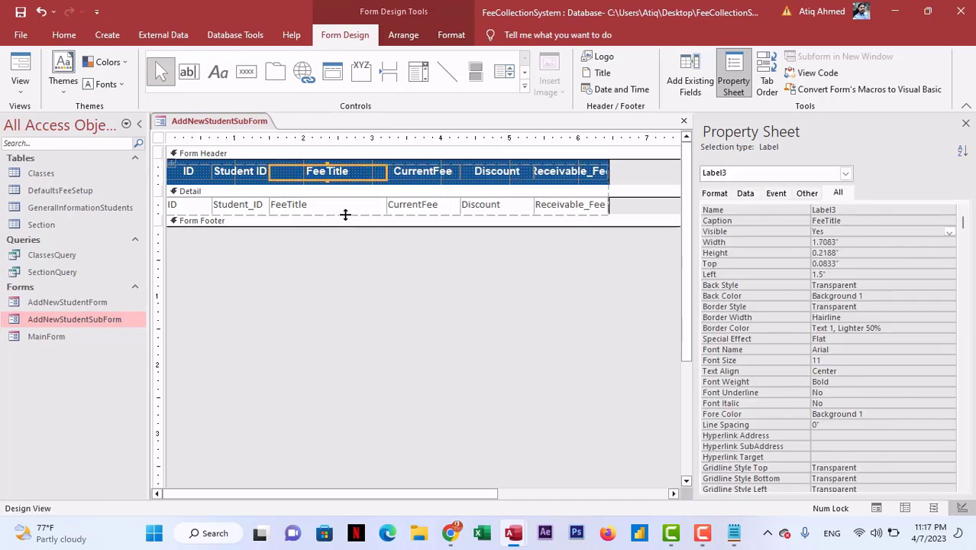
pyautogui.hotkey('shift', 'Right')
pyautogui.hotkey('shift', 'Right')
pyautogui.hotkey('shift', 'Right')
pyautogui.hotkey('shift', 'Right')
pyautogui.hotkey('shift', 'Right')
pyautogui.hotkey('shift', 'Right')
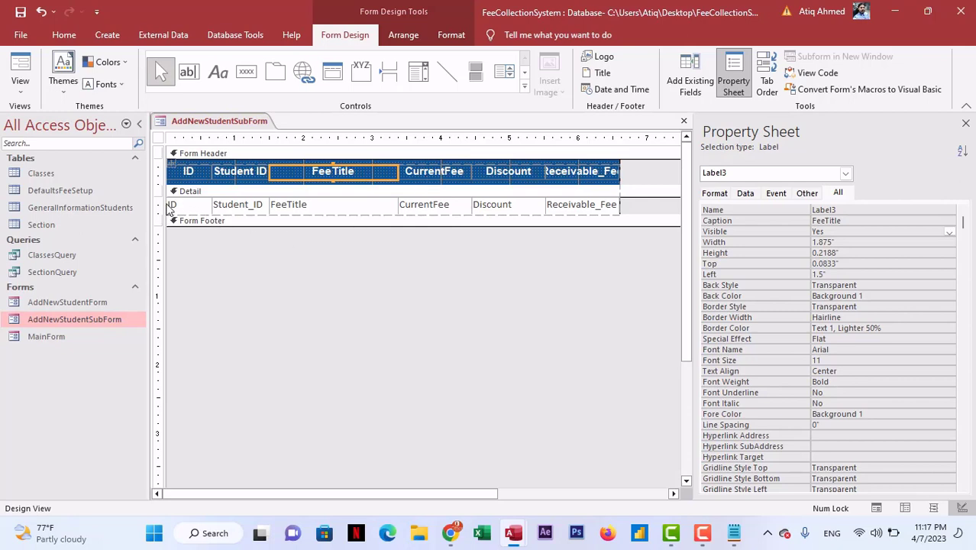
# - Change the captions of the CurrentFee and Receivable_Fee header labels to "Current Fee" and "Receivable Fee"
pyautogui.press('Tab')
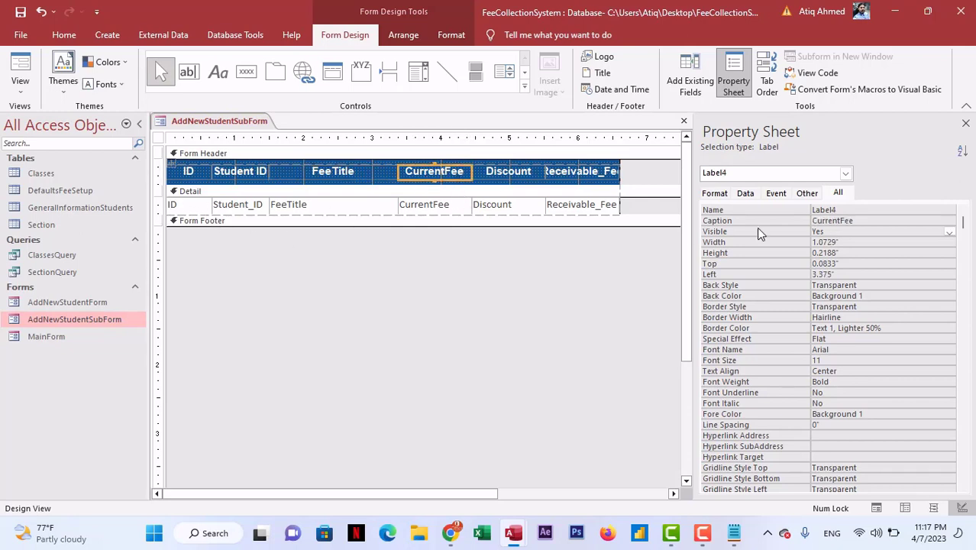
pyautogui.click(844, 220)
pyautogui.press('Return')
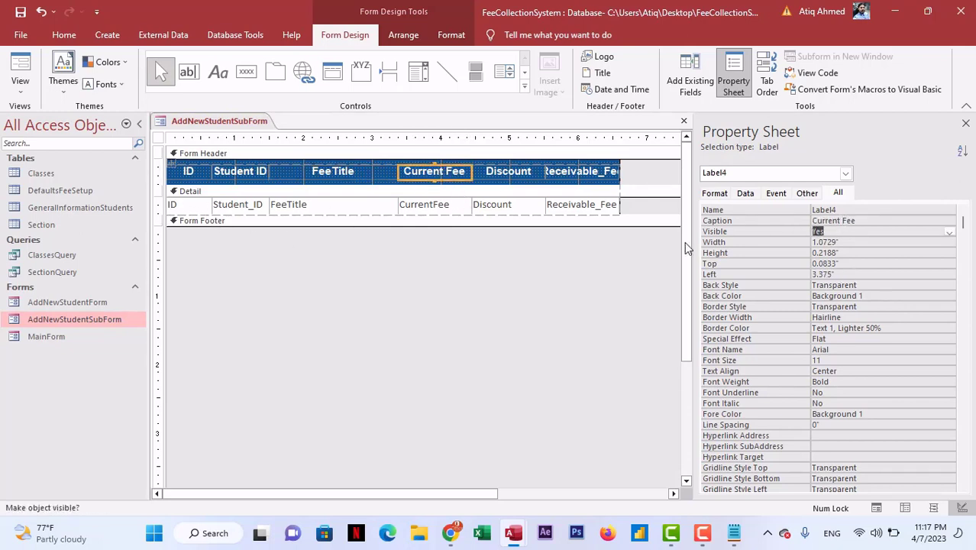
pyautogui.click(576, 182)
pyautogui.click(852, 221)
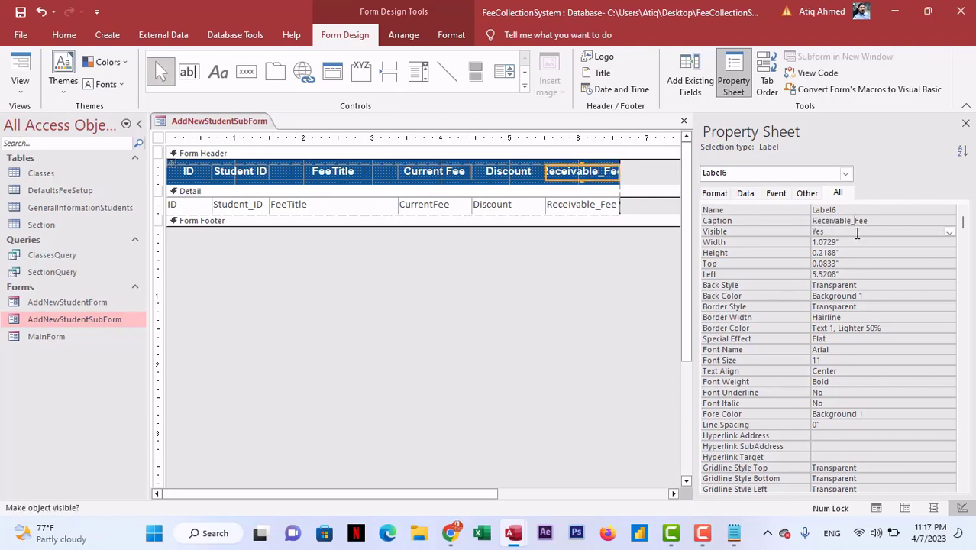
pyautogui.press('Return')
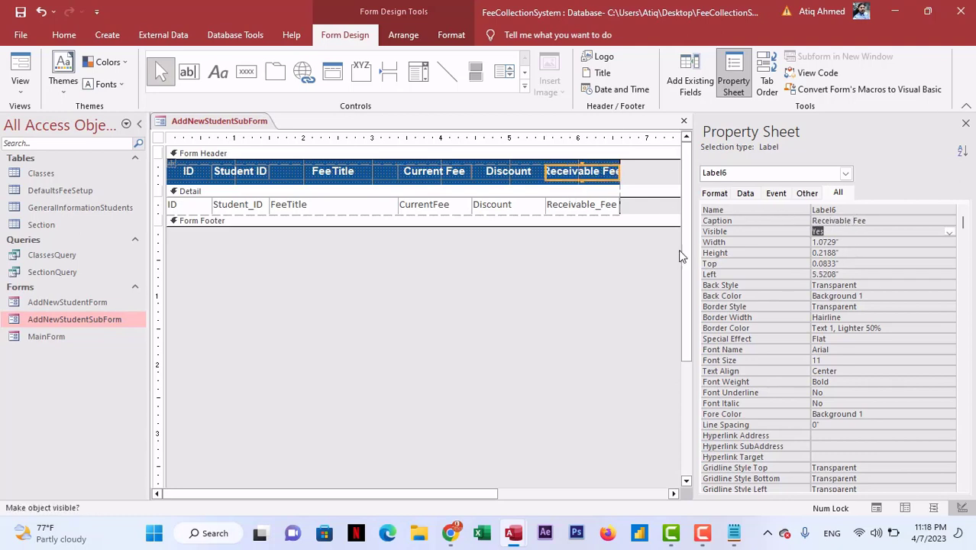
# - Widen the Receivable Fee column to about 1.4 inches so that its header text fits
pyautogui.click(462, 206)
pyautogui.click(600, 179)
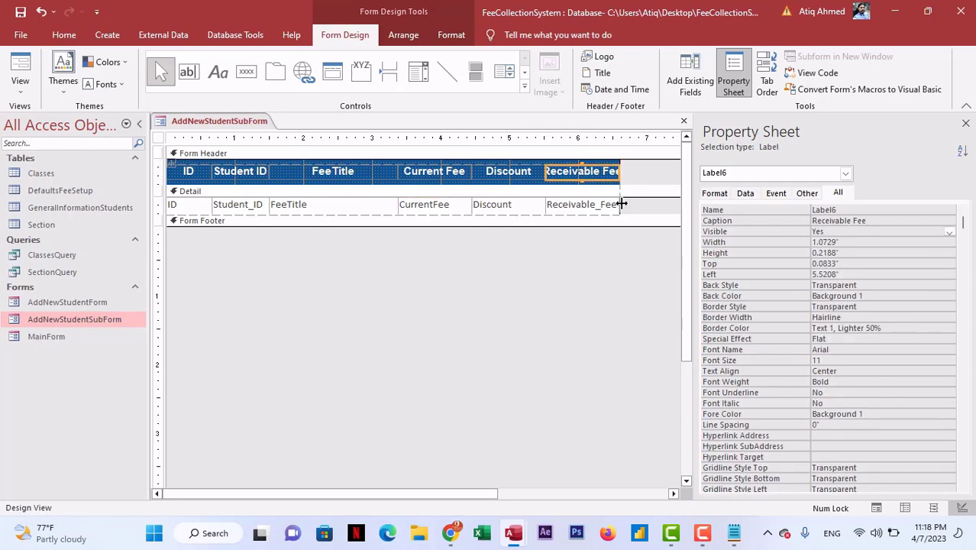
pyautogui.hotkey('shift', 'Right')
pyautogui.hotkey('shift', 'Right')
pyautogui.hotkey('shift', 'Right')
pyautogui.hotkey('shift', 'Right')
pyautogui.hotkey('shift', 'Right')
pyautogui.hotkey('shift', 'Right')
pyautogui.hotkey('shift', 'Right')
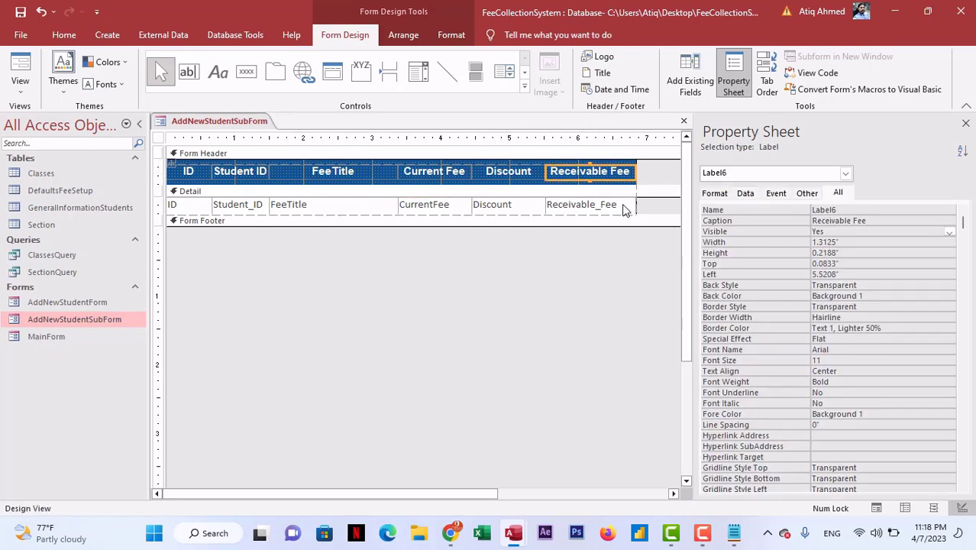
pyautogui.hotkey('shift', 'Right')
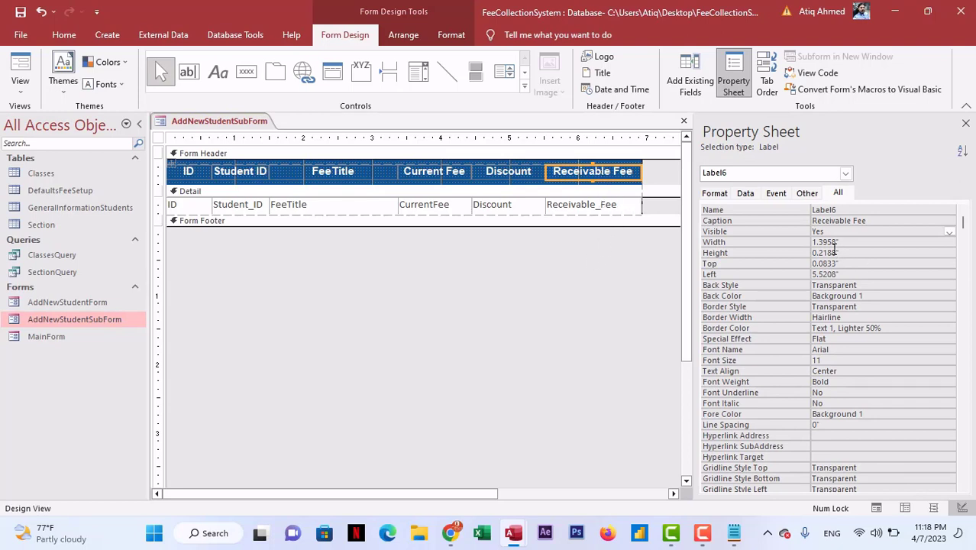
# - Copy the Receivable Fee label's width and apply it to the Discount text box, making it 1.3958" wide
pyautogui.click(756, 242)
pyautogui.hotkey('ctrl', 'c')
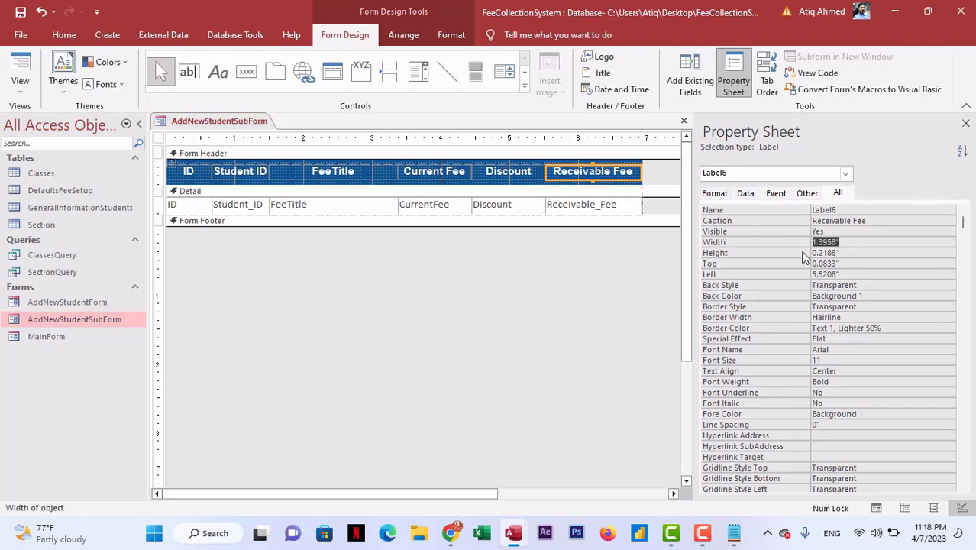
pyautogui.click(494, 217)
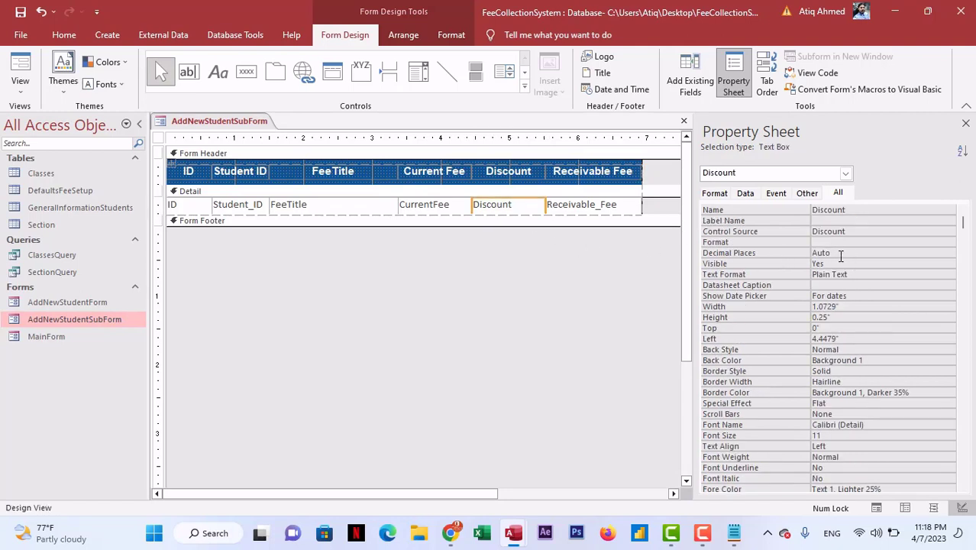
pyautogui.doubleClick(843, 307)
pyautogui.hotkey('ctrl', 'v')
pyautogui.press('Return')
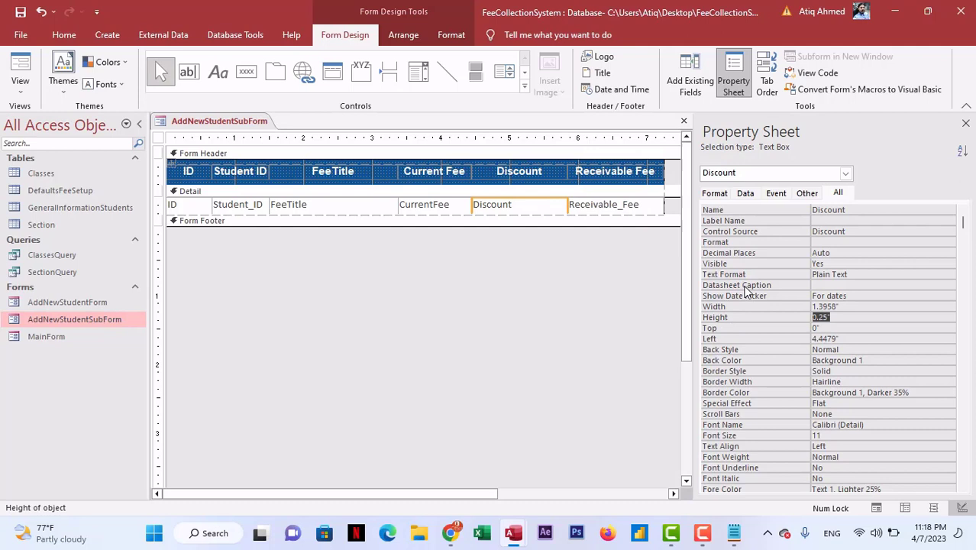
# - Set the CurrentFee text box to the same copied width of 1.3958" and close the Property Sheet
pyautogui.click(419, 218)
pyautogui.doubleClick(824, 306)
pyautogui.hotkey('ctrl', 'v')
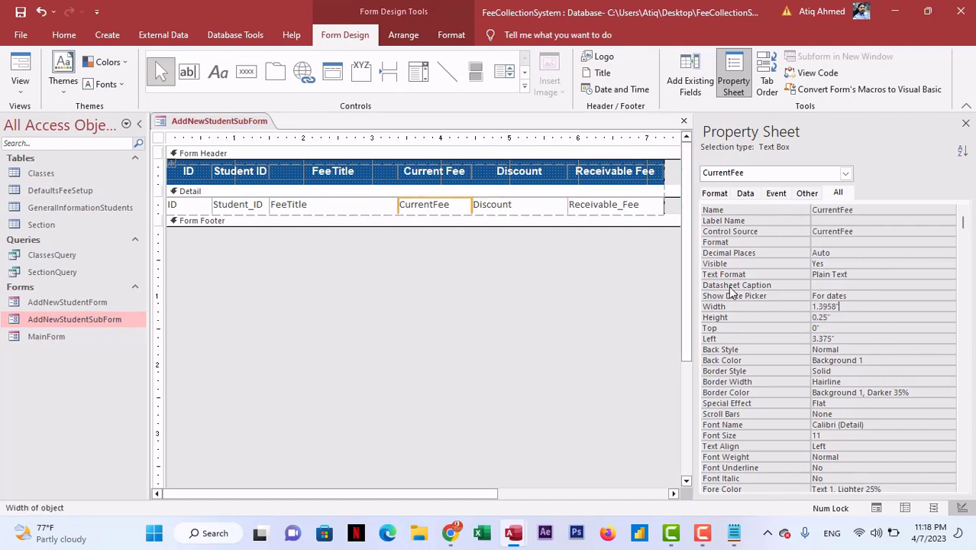
pyautogui.press('Return')
pyautogui.click(965, 123)
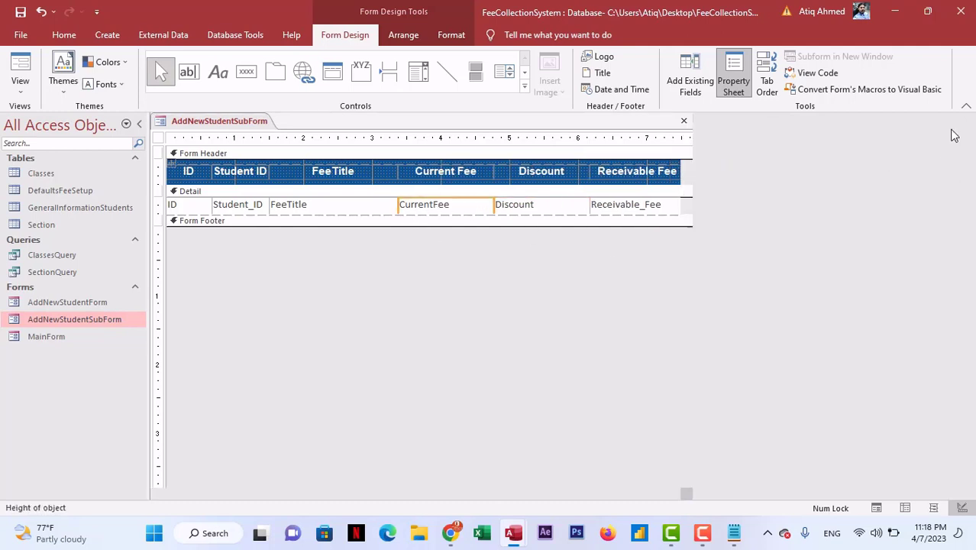
pyautogui.click(321, 267)
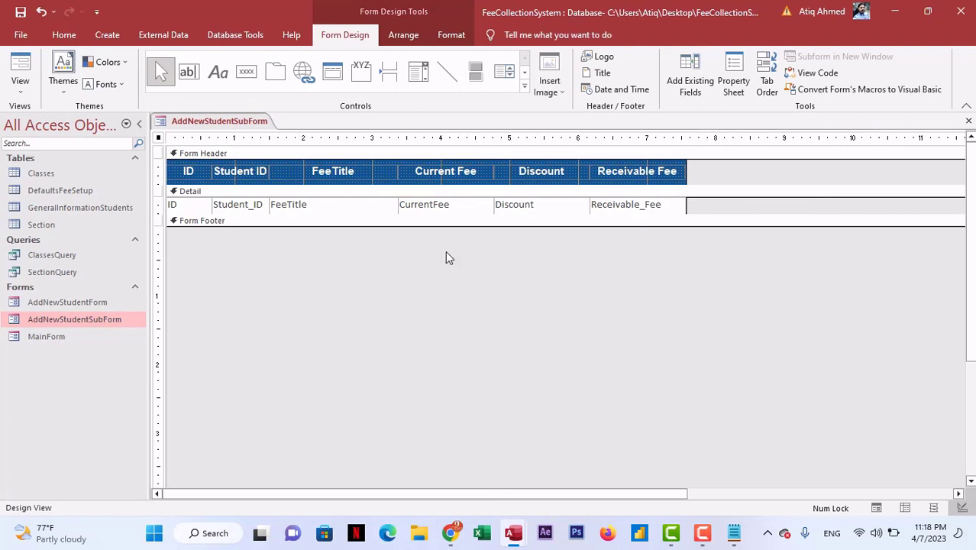
# - Save and close AddNewStudentSubForm, check its layout in Form View, and close it again
pyautogui.click(969, 120)
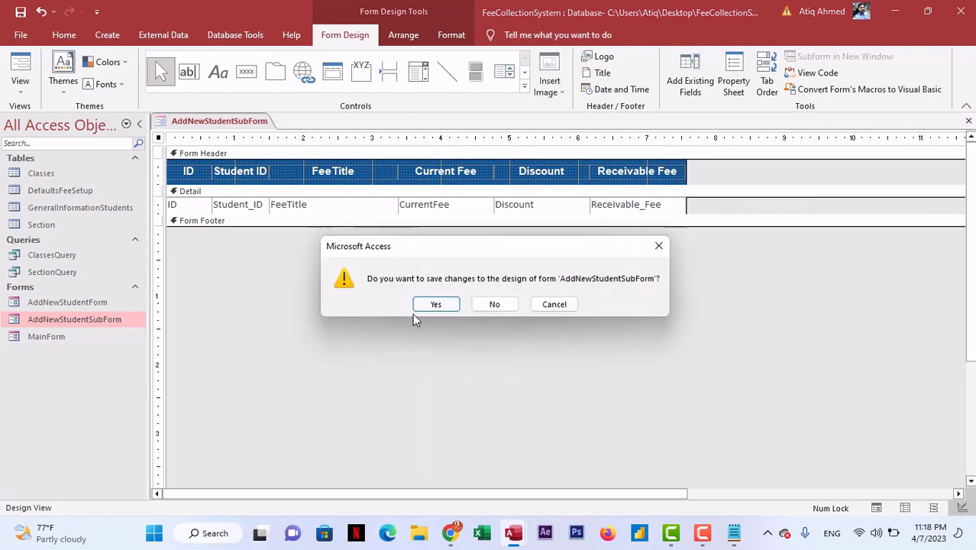
pyautogui.click(434, 304)
pyautogui.doubleClick(111, 321)
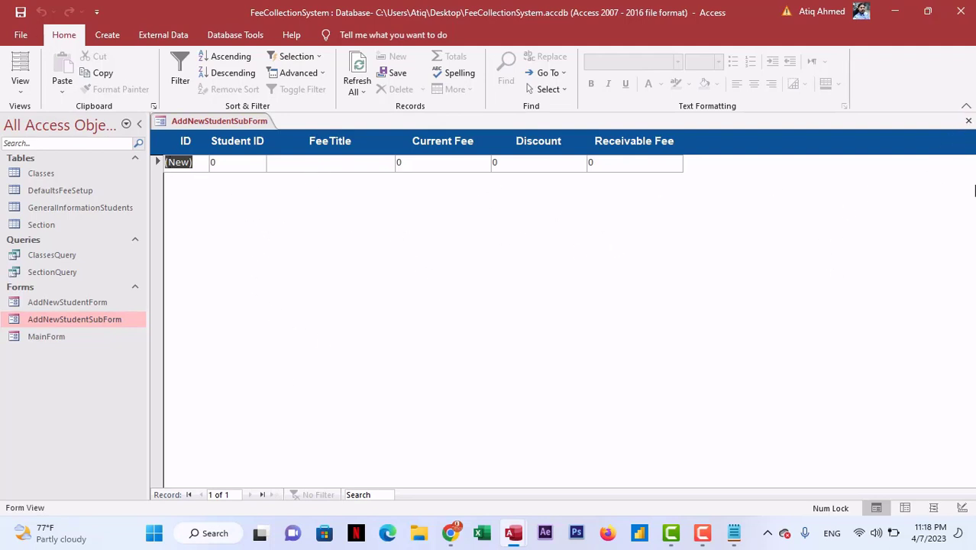
pyautogui.click(968, 120)
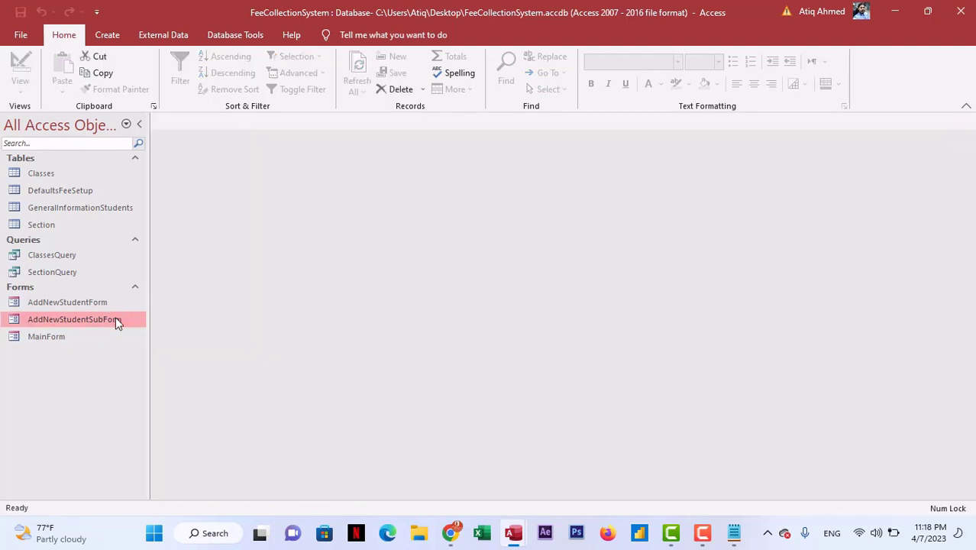
# - Reopen AddNewStudentSubForm in Design View and set the form's Default View property to Continuous Forms
pyautogui.rightClick(116, 319)
pyautogui.click(159, 163)
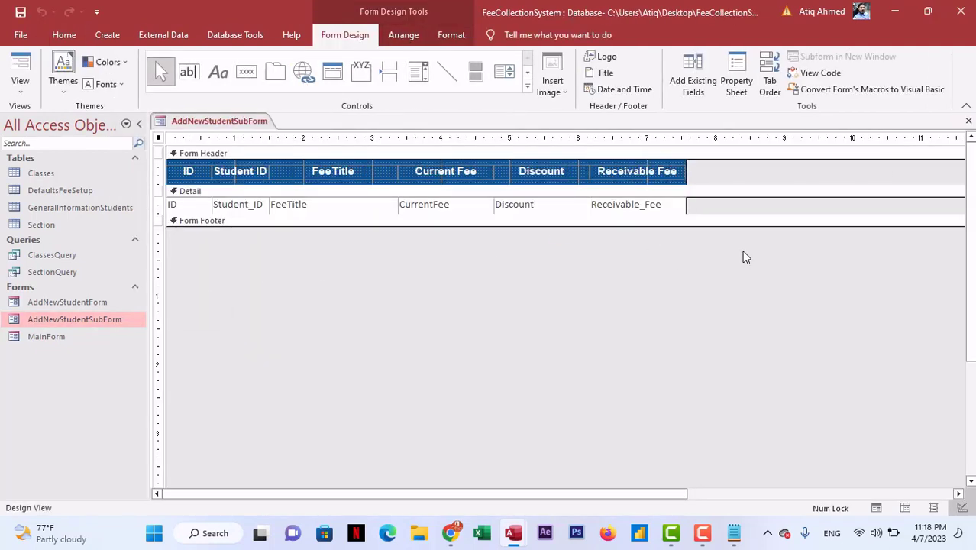
pyautogui.click(735, 84)
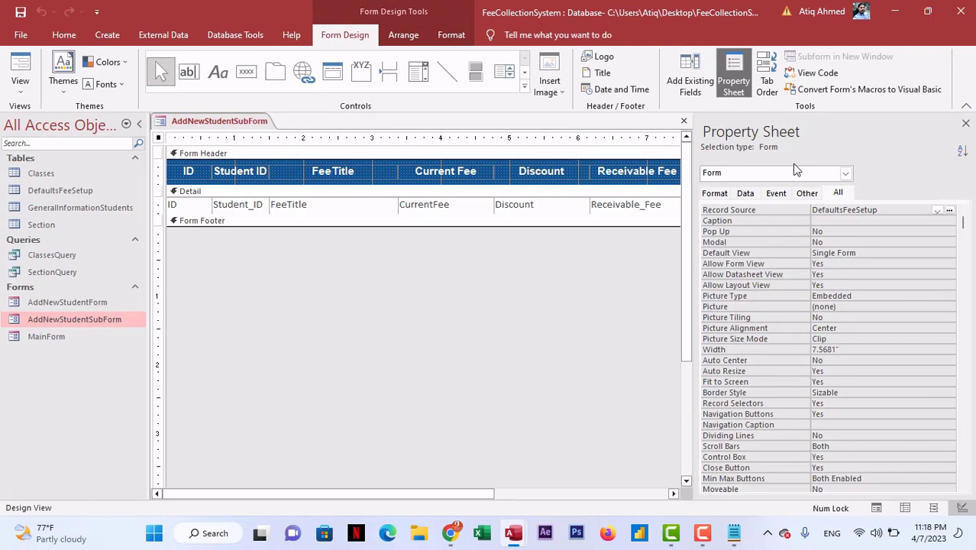
pyautogui.click(872, 253)
pyautogui.click(951, 254)
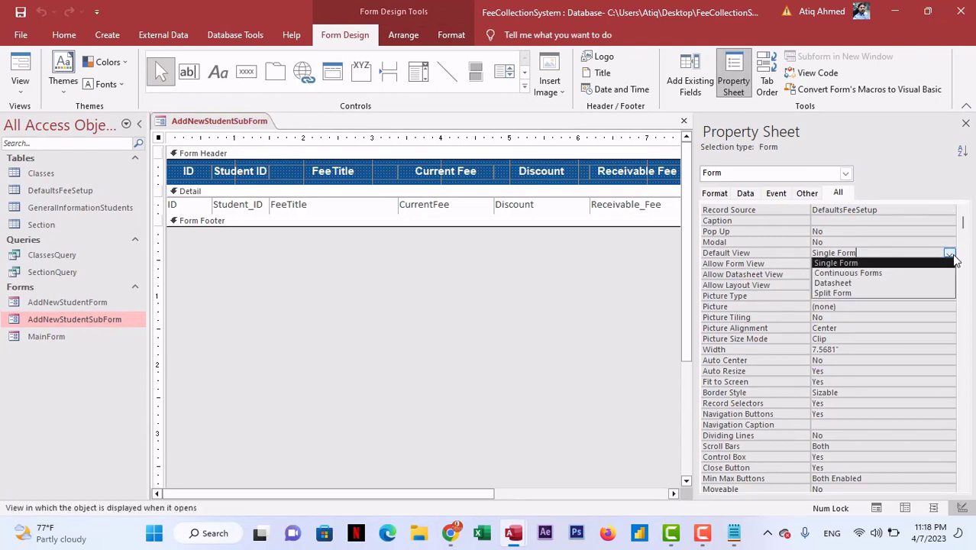
pyautogui.click(899, 274)
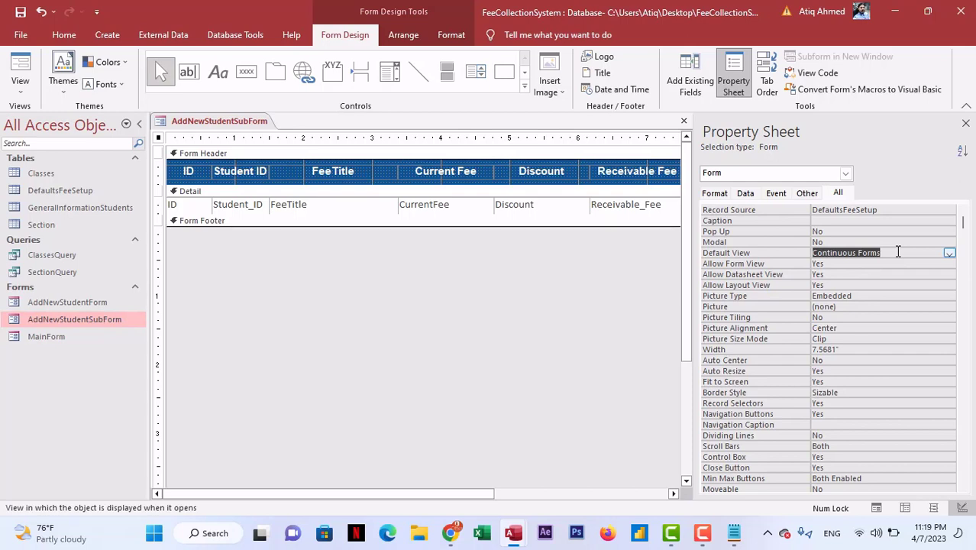
pyautogui.click(965, 123)
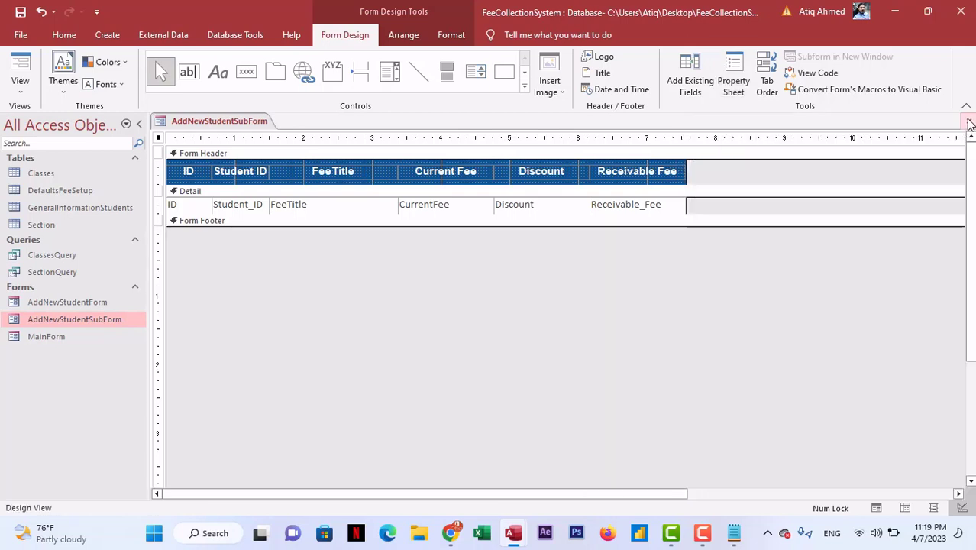
# - Save and close AddNewStudentSubForm, check it in Form View, and close it
pyautogui.hotkey('ctrl', 'w')
pyautogui.click(446, 305)
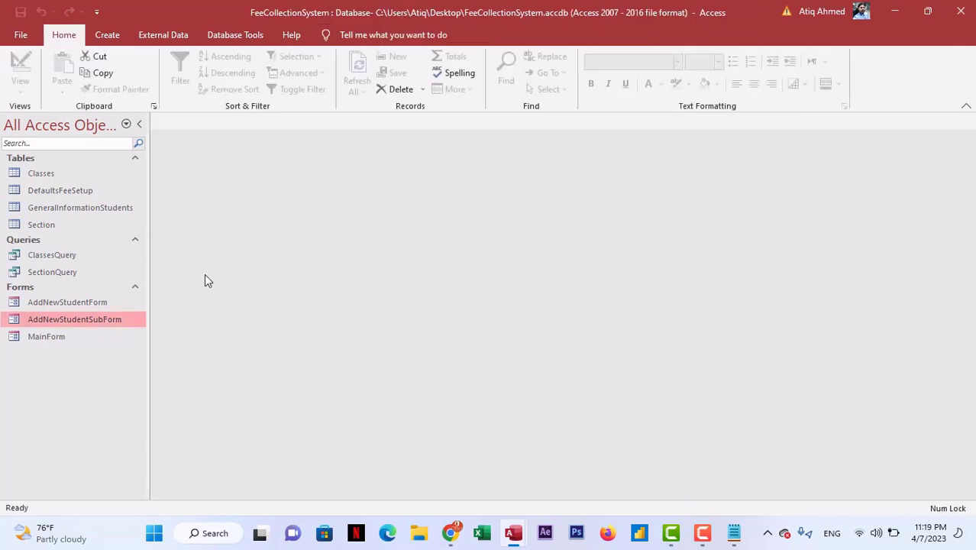
pyautogui.rightClick(107, 314)
pyautogui.click(136, 321)
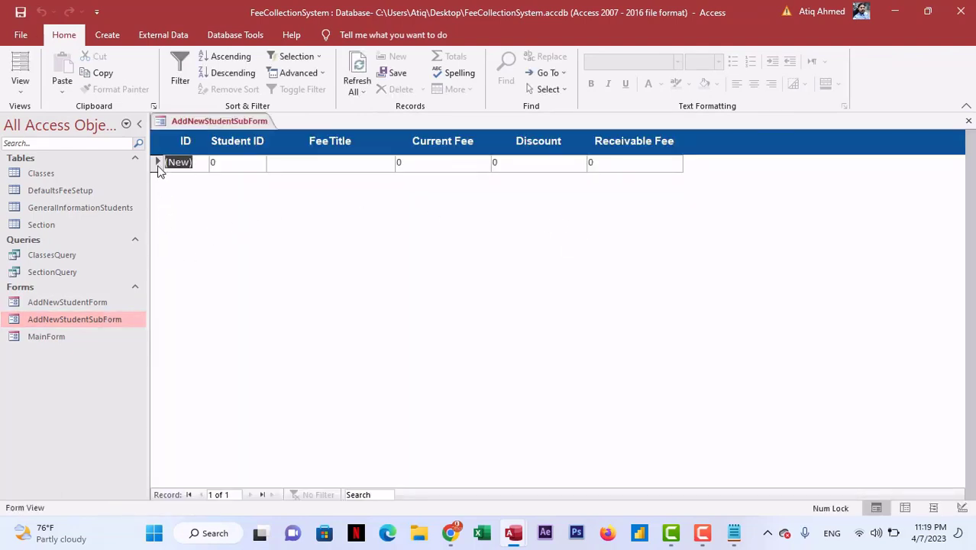
pyautogui.click(968, 120)
# - Open AddNewStudentForm in Design View and bring its Fee Details area into view
pyautogui.rightClick(100, 304)
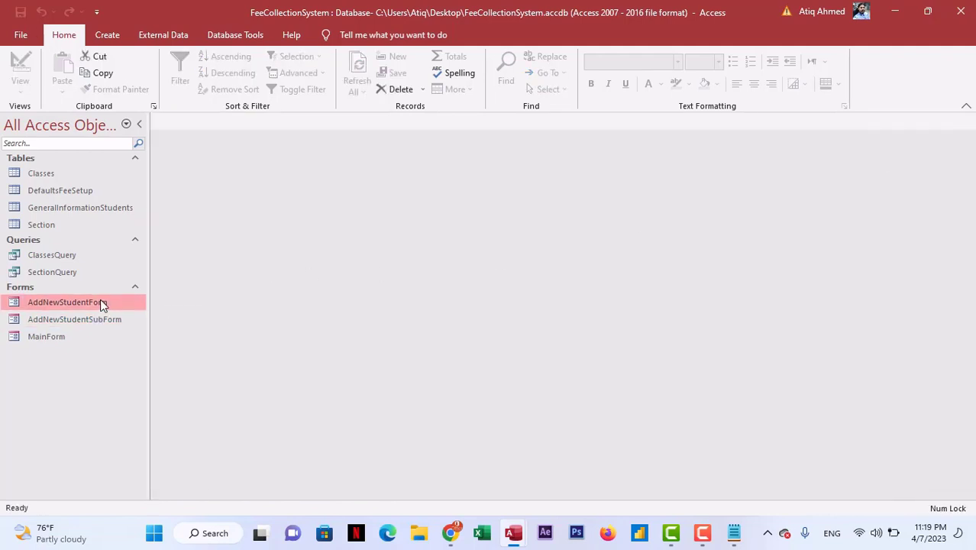
pyautogui.click(144, 350)
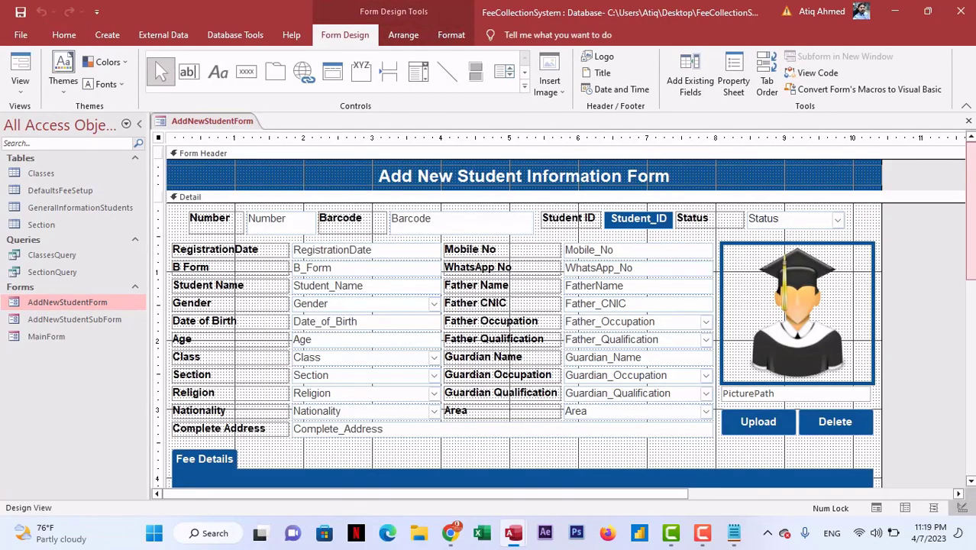
pyautogui.scroll(-5, 307, 304)
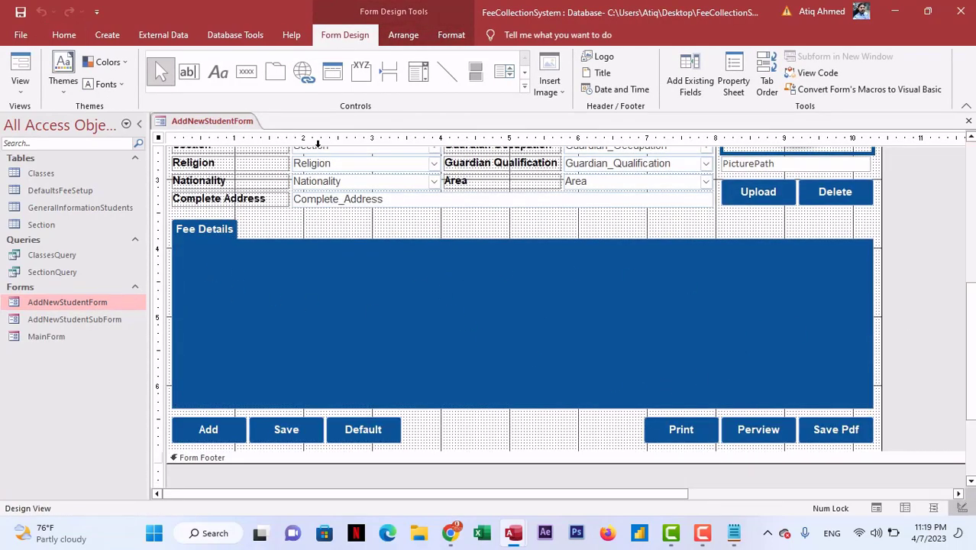
pyautogui.click(525, 89)
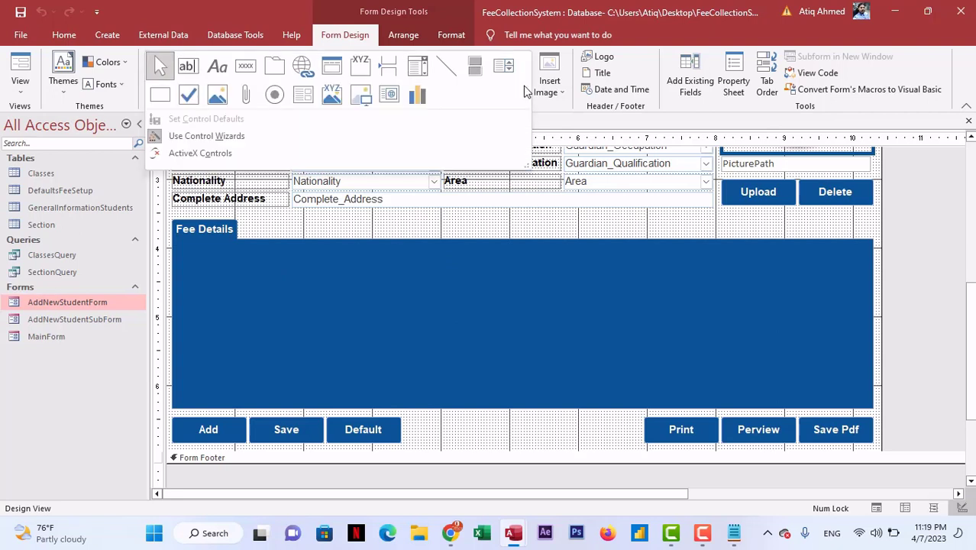
pyautogui.click(525, 90)
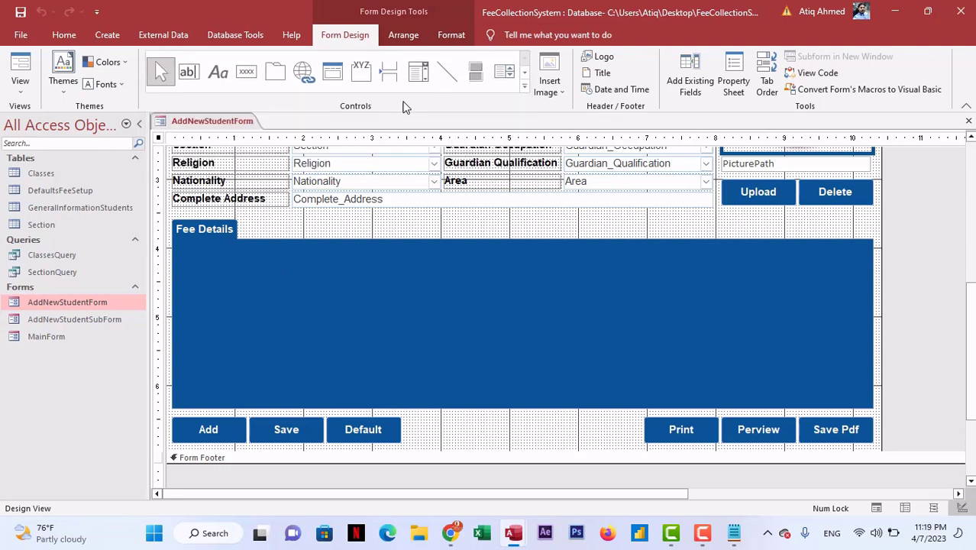
pyautogui.click(525, 90)
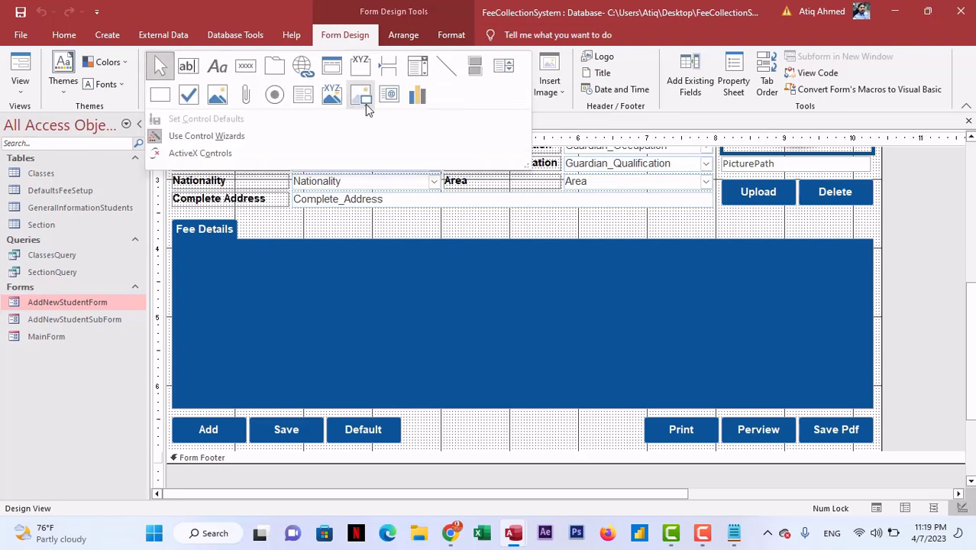
pyautogui.click(308, 102)
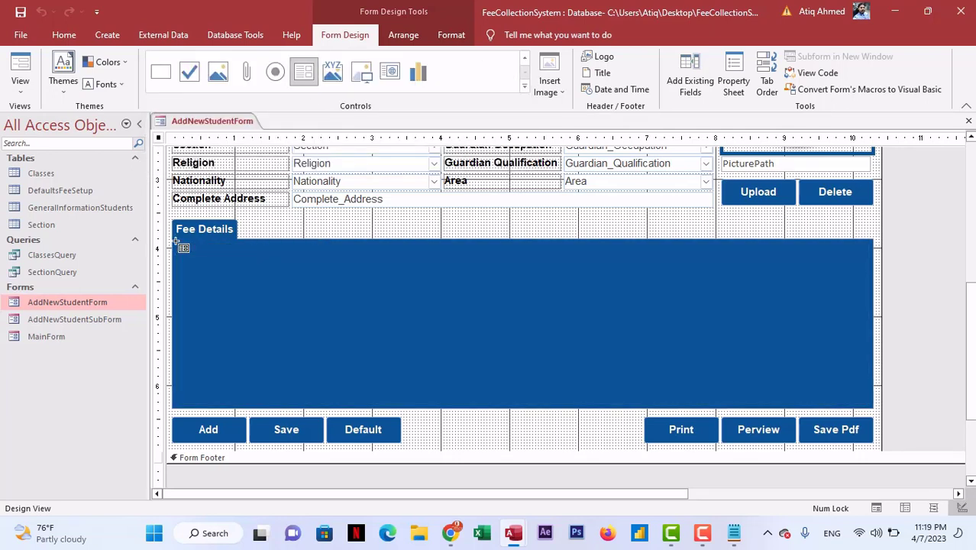
pyautogui.moveTo(175, 242); pyautogui.dragTo(868, 382)
pyautogui.moveTo(869, 400); pyautogui.dragTo(870, 403)
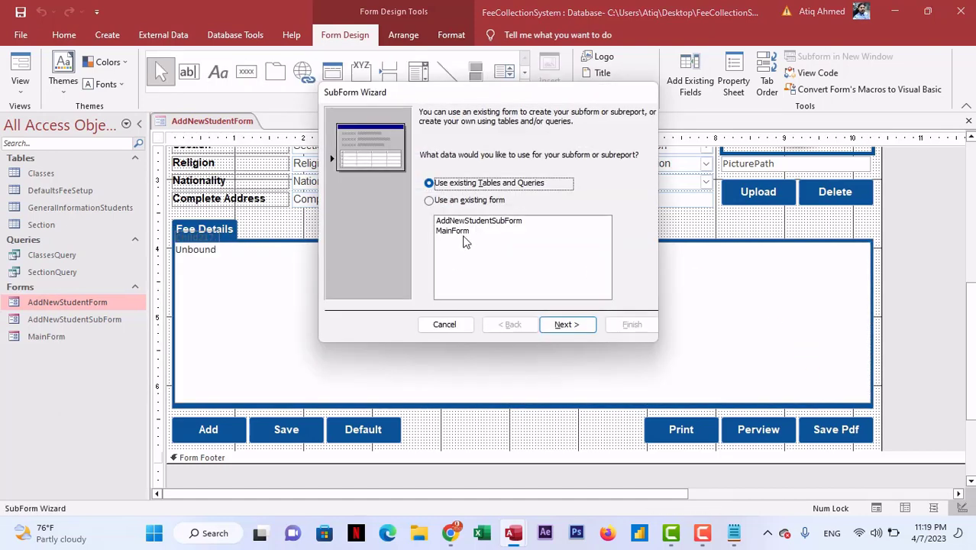
pyautogui.click(474, 222)
pyautogui.click(574, 325)
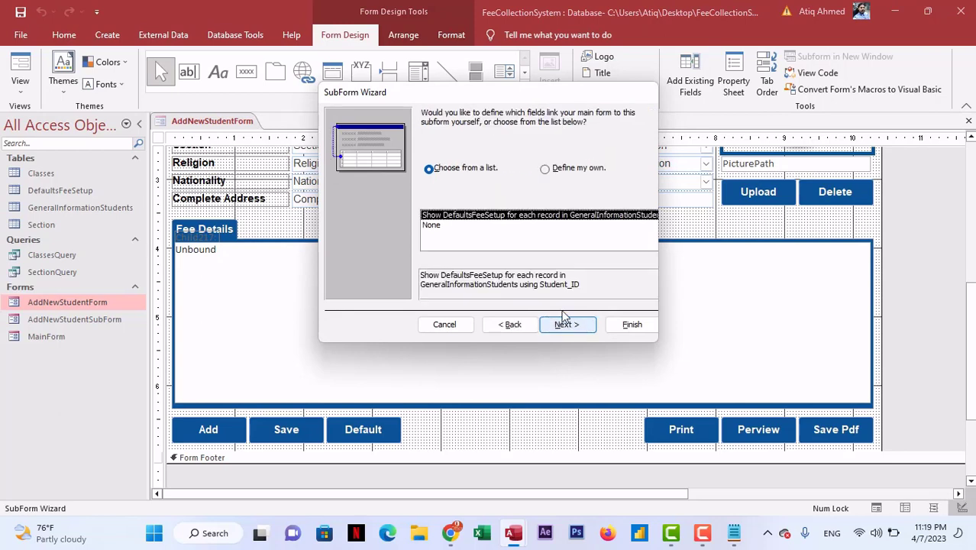
pyautogui.click(438, 228)
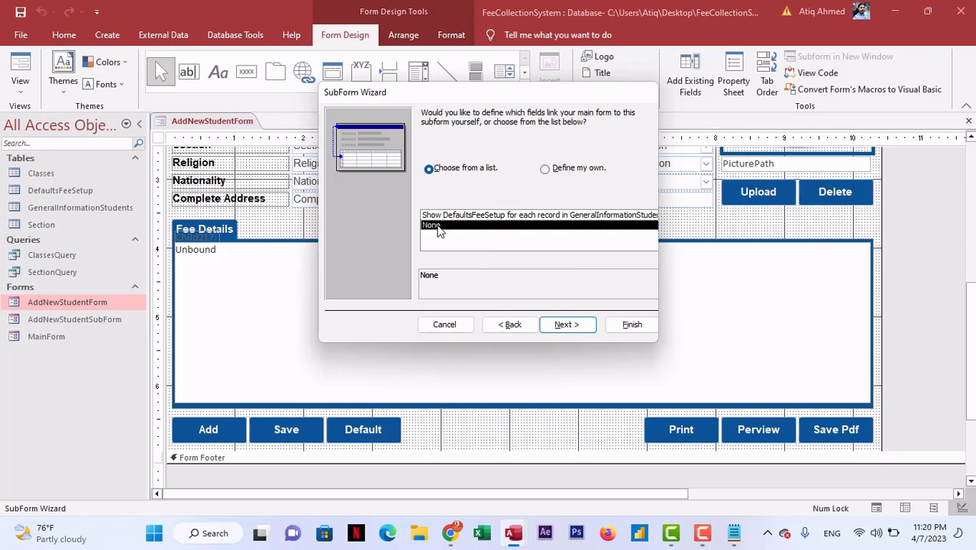
pyautogui.click(481, 217)
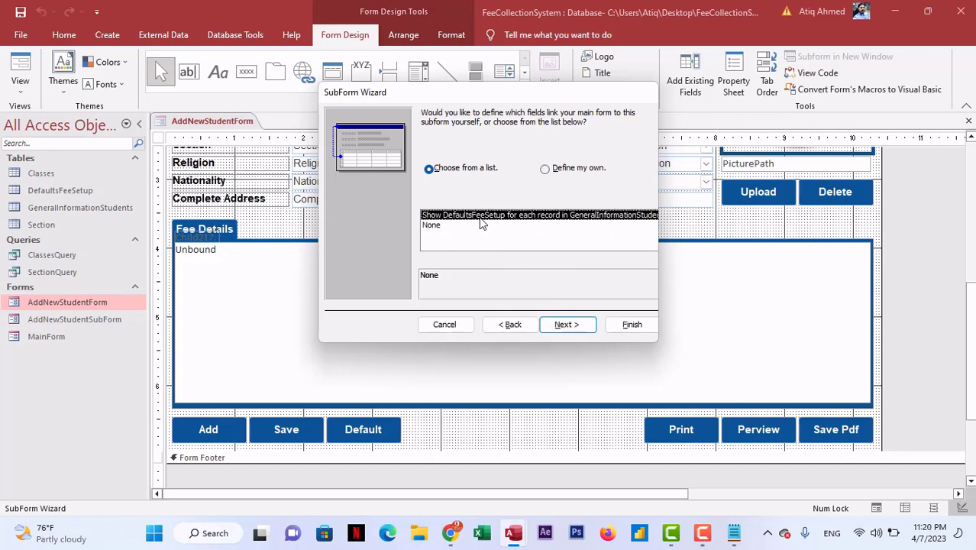
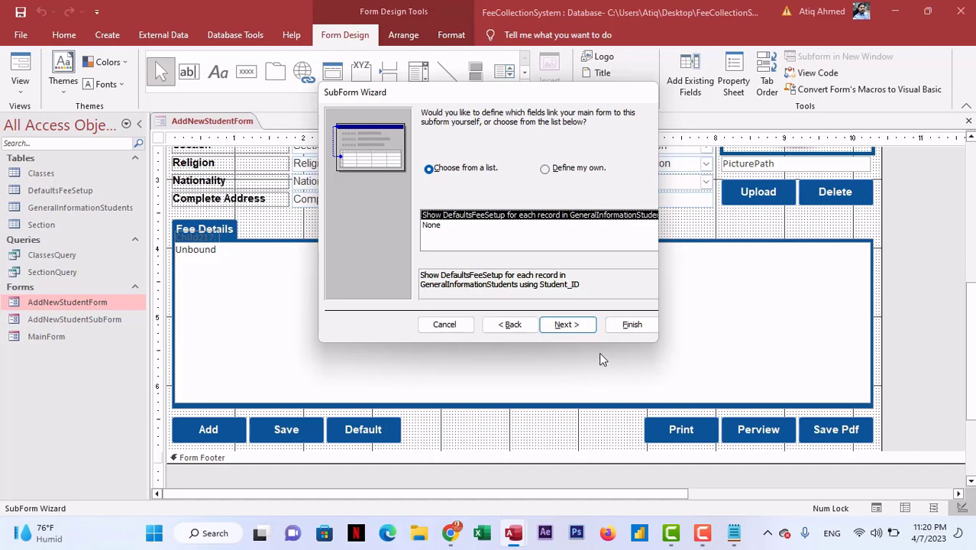
pyautogui.click(443, 323)
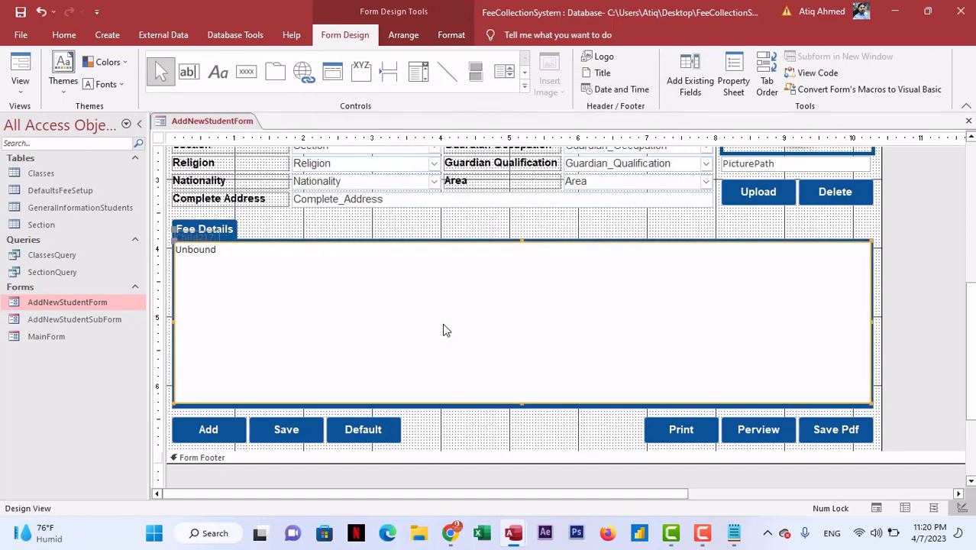
pyautogui.click(502, 243)
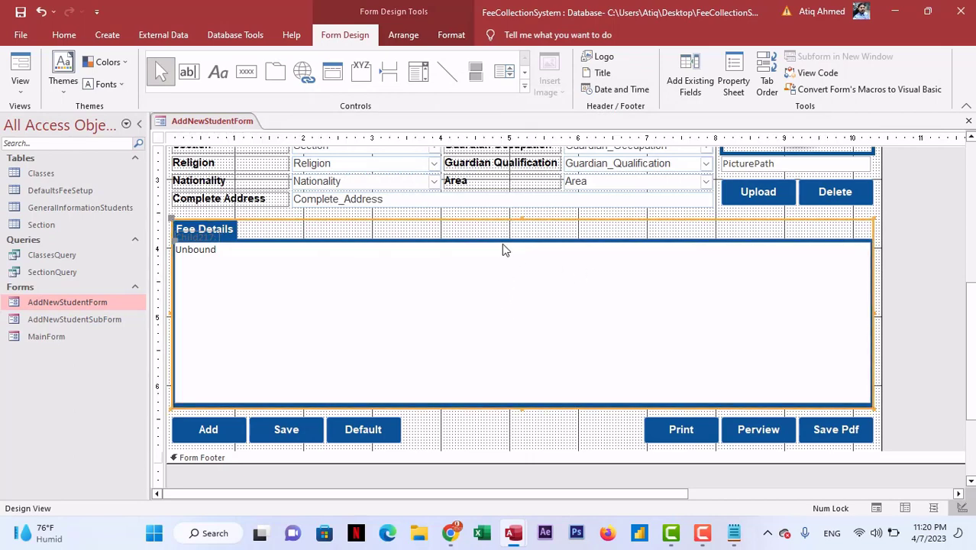
pyautogui.click(501, 248)
pyautogui.press('Delete')
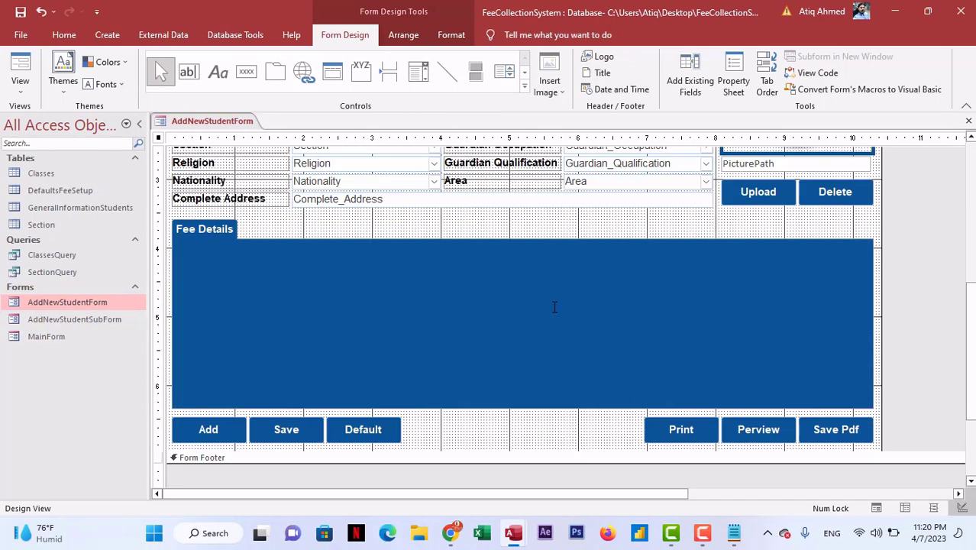
# - Look over the fields of AddNewStudentForm, then save its design and close it
pyautogui.scroll(3, 338, 220)
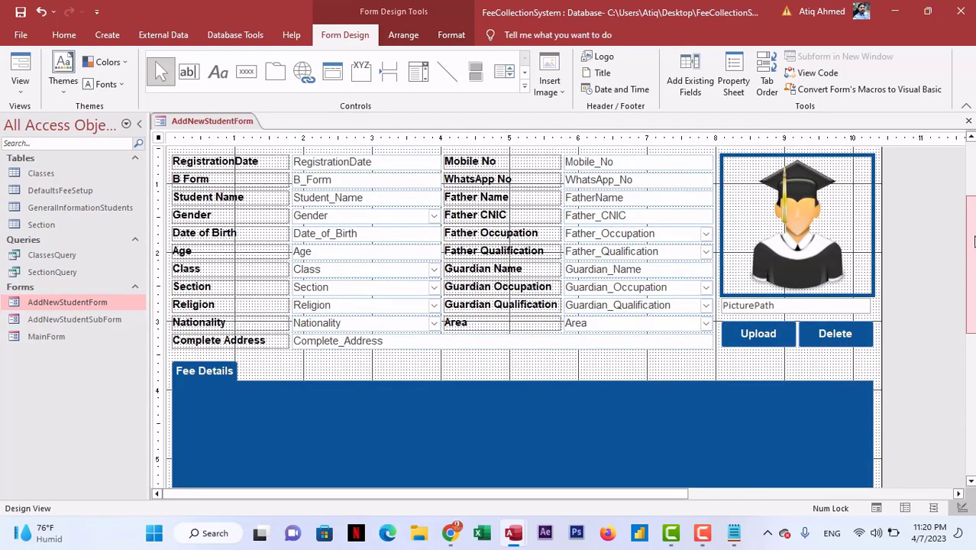
pyautogui.moveTo(972, 239); pyautogui.dragTo(973, 203)
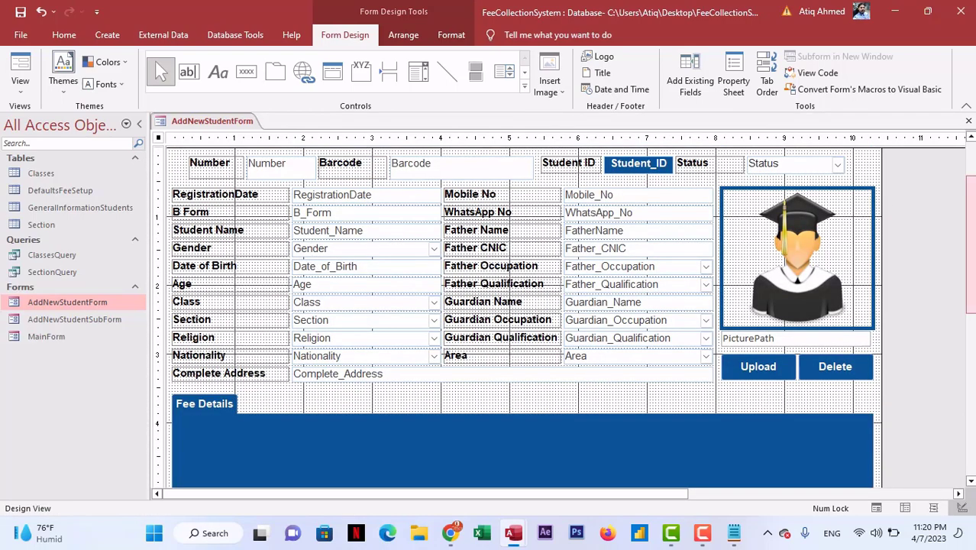
pyautogui.scroll(-3, 400, 395)
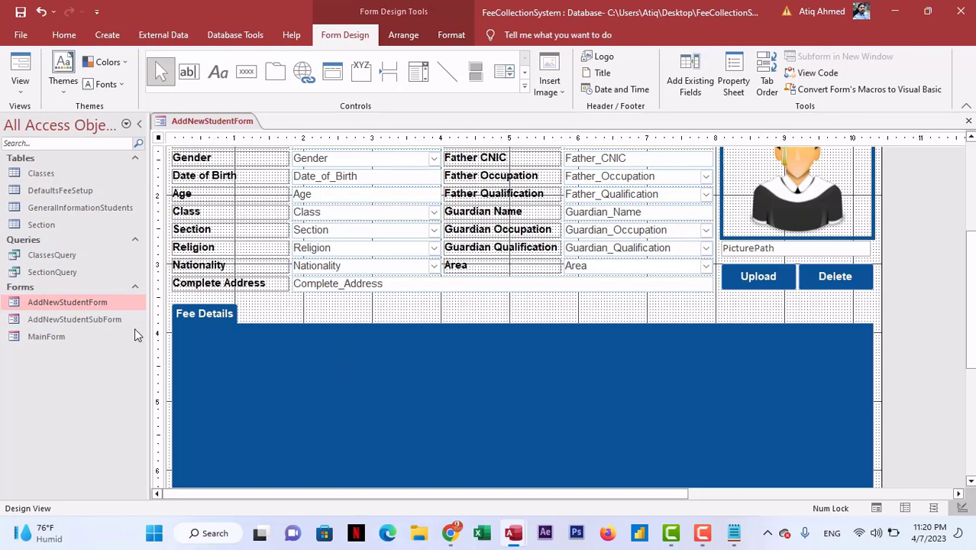
pyautogui.click(969, 121)
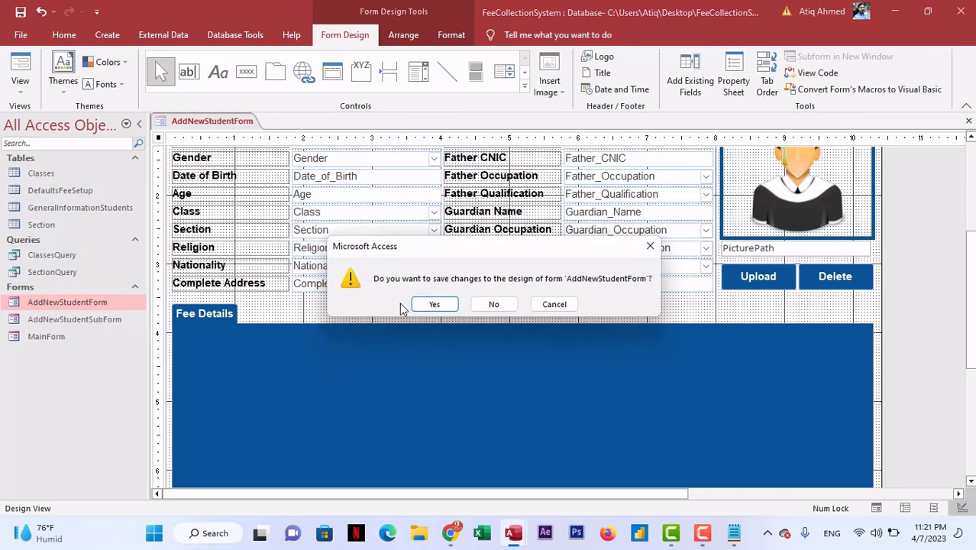
pyautogui.click(434, 304)
# - View AddNewStudentSubForm and AddNewStudentForm in Form View to compare their Student ID fields, closing each one
pyautogui.rightClick(92, 318)
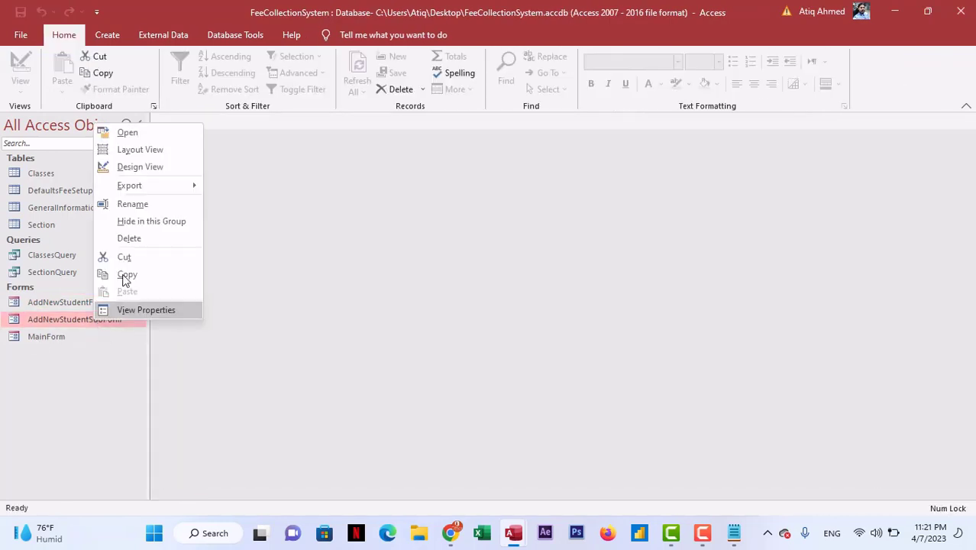
pyautogui.click(127, 132)
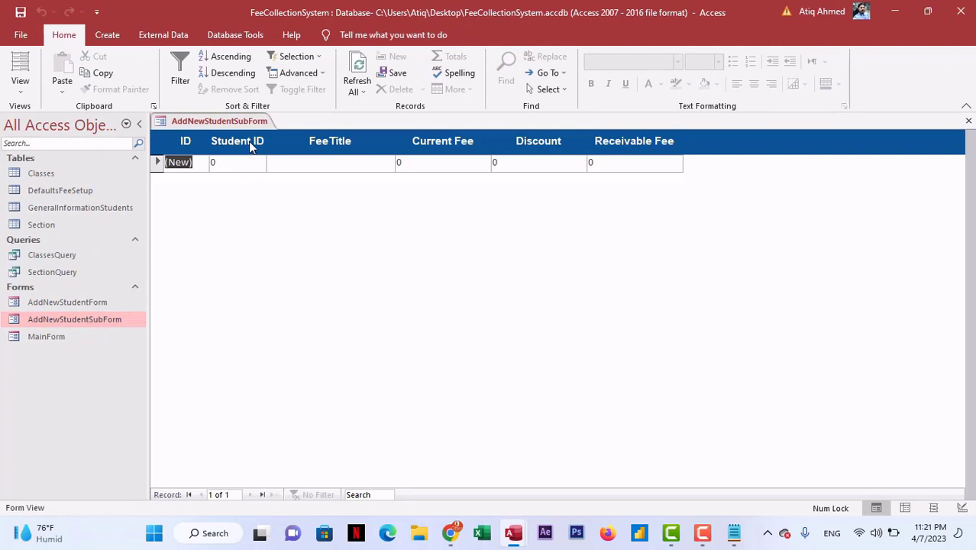
pyautogui.click(969, 123)
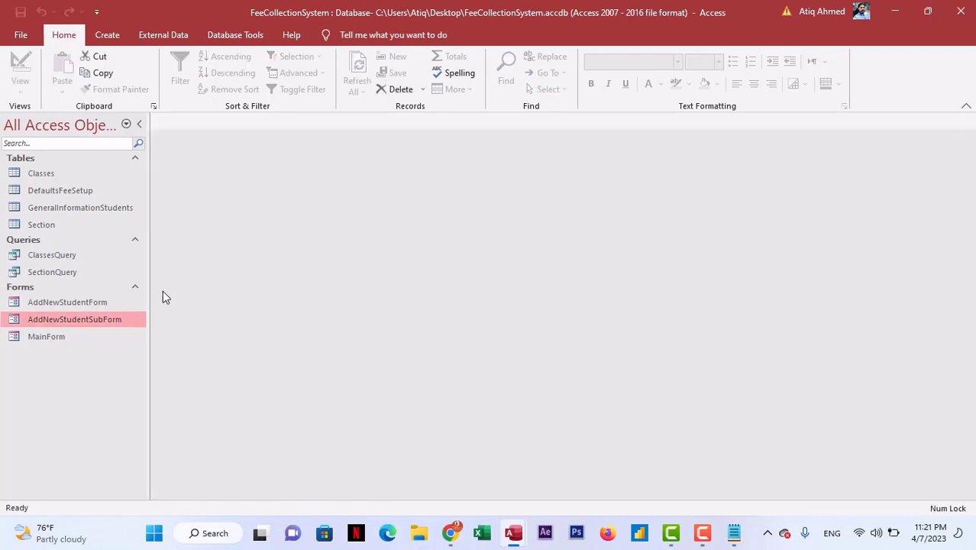
pyautogui.rightClick(100, 303)
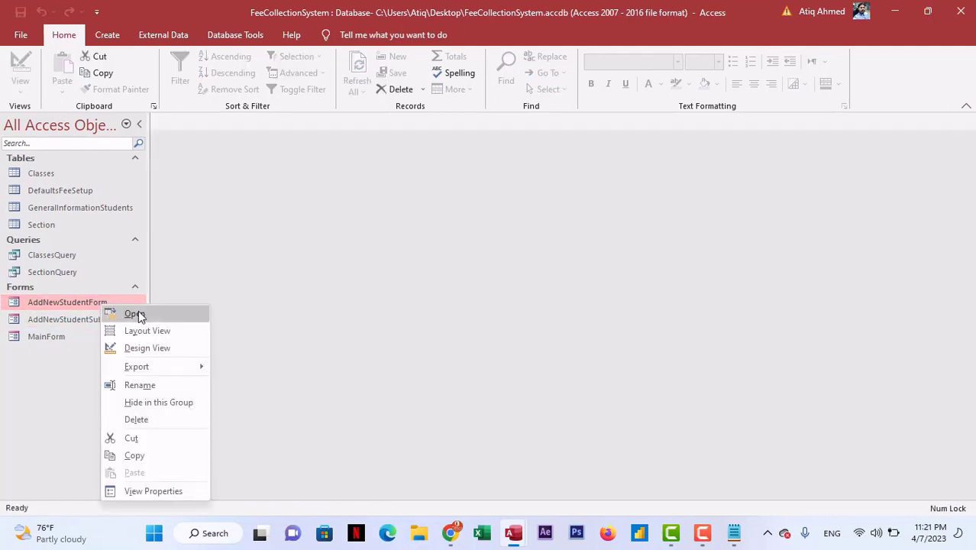
pyautogui.click(135, 312)
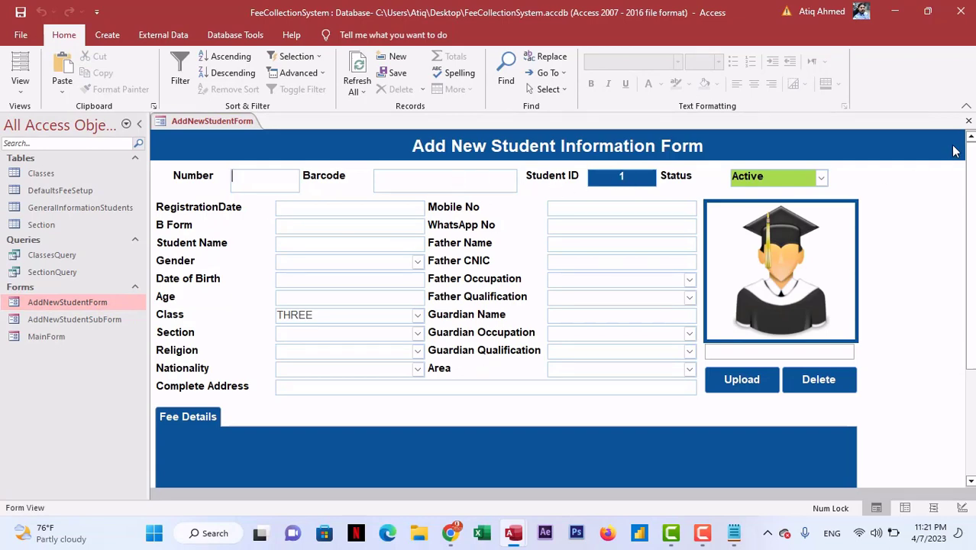
pyautogui.click(968, 122)
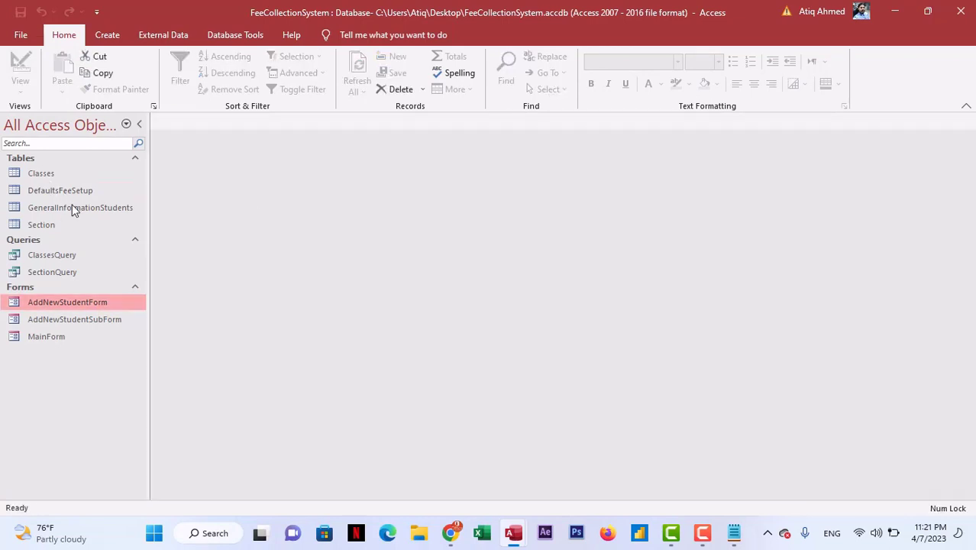
# - Open the GeneralInformationStudents and DefaultsFeeSetup tables to compare their Student_ID fields, and close DefaultsFeeSetup
pyautogui.rightClick(72, 205)
pyautogui.click(111, 215)
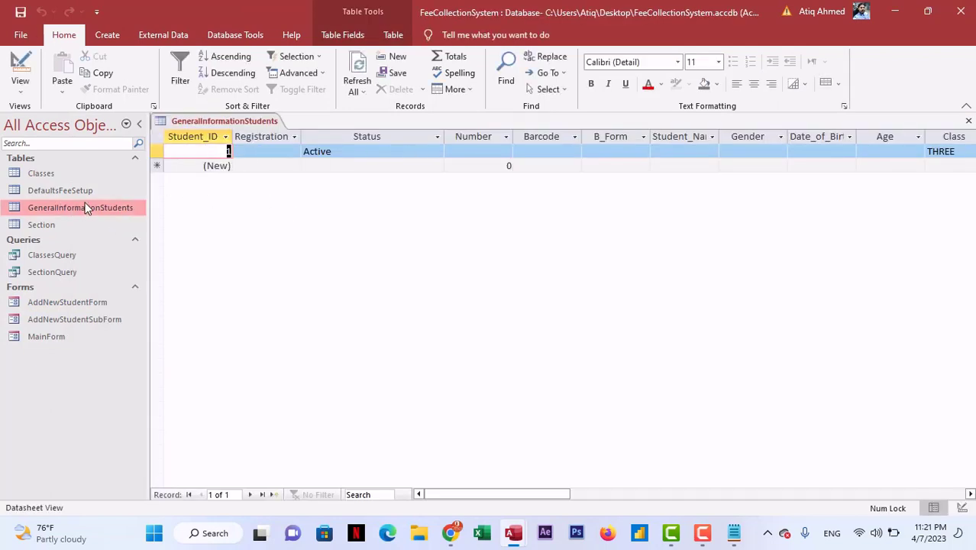
pyautogui.rightClick(69, 190)
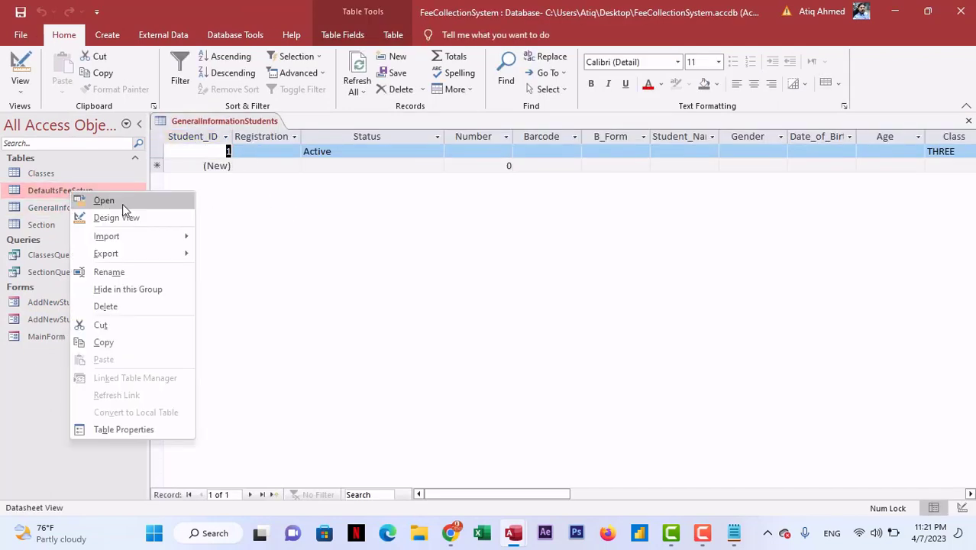
pyautogui.click(122, 200)
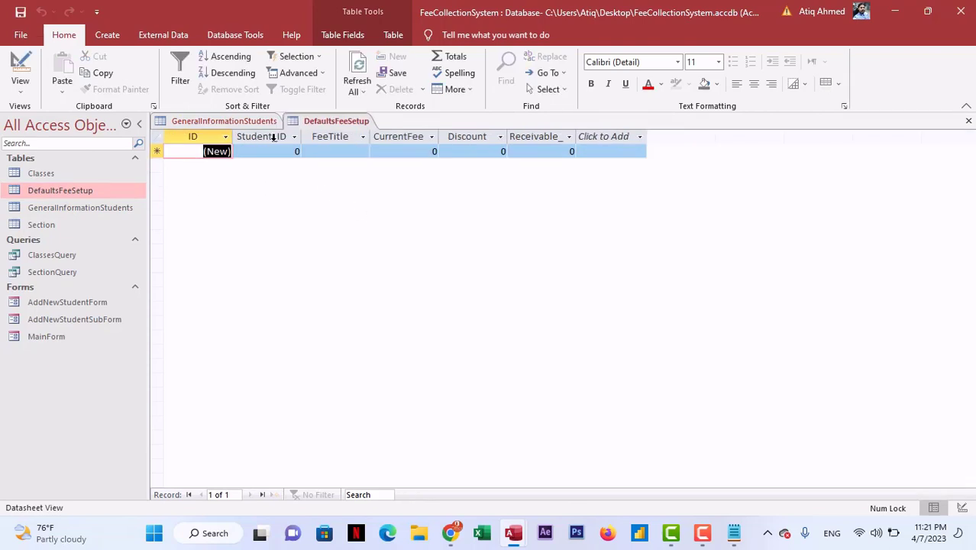
pyautogui.click(969, 120)
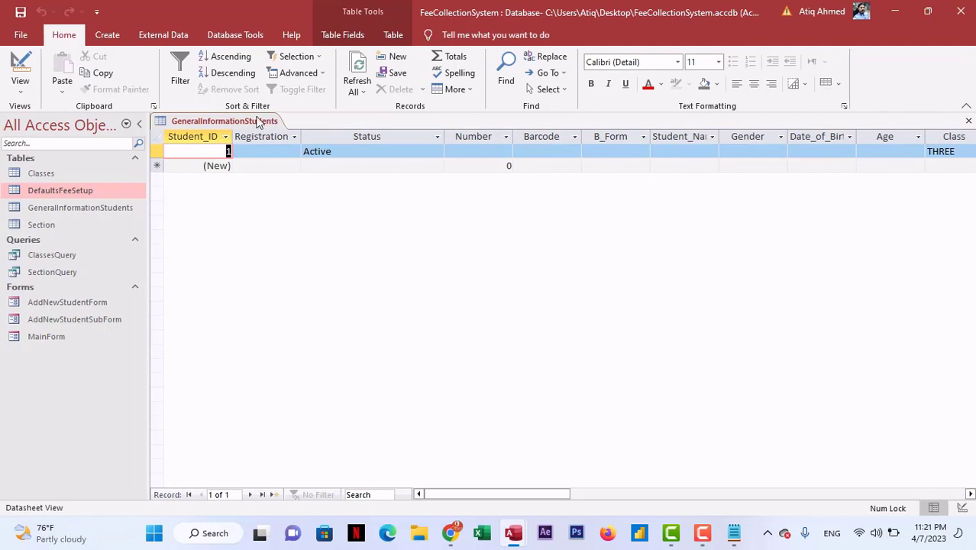
# - Check AddNewStudentForm's Fee Details area in Form View, and close the form and the GeneralInformationStudents table
pyautogui.rightClick(101, 317)
pyautogui.press('Escape')
pyautogui.rightClick(98, 303)
pyautogui.click(126, 311)
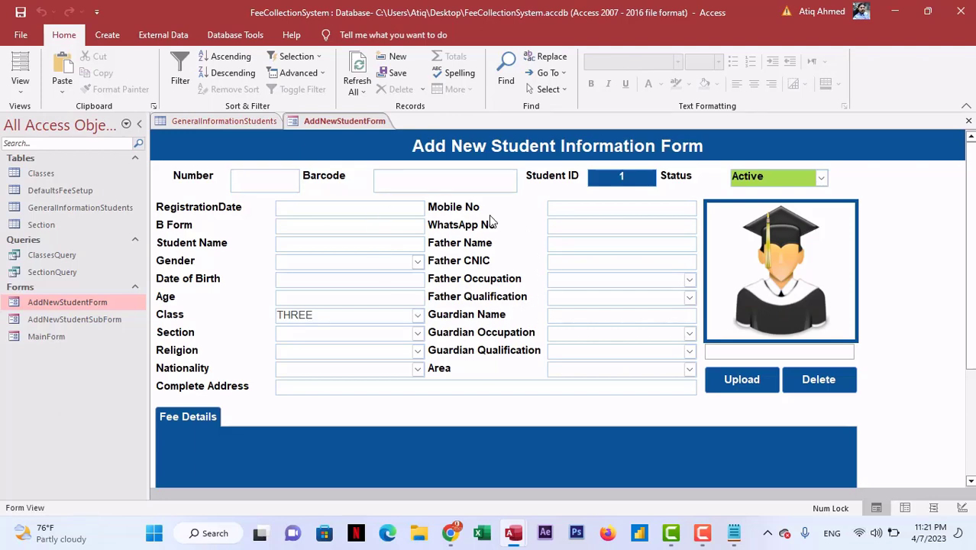
pyautogui.scroll(-3, 971, 160)
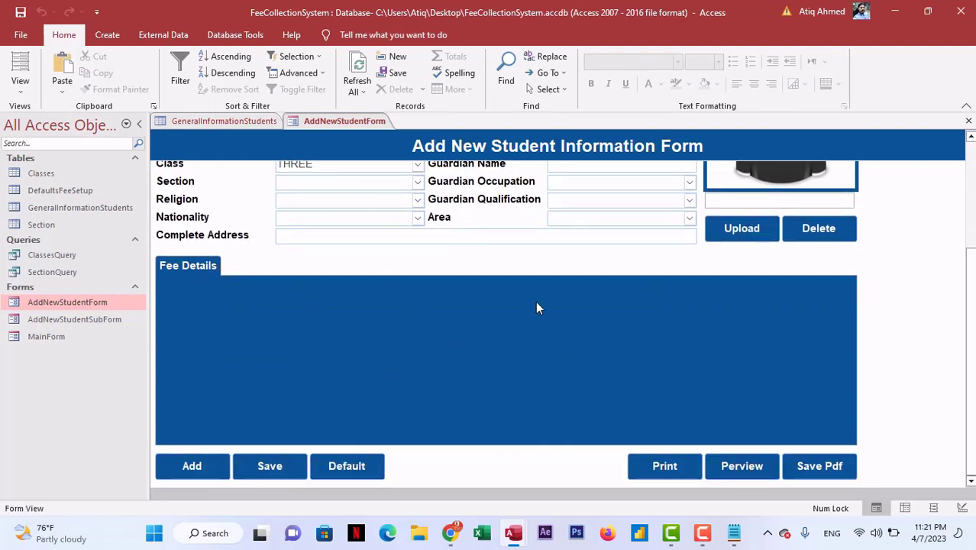
pyautogui.click(969, 122)
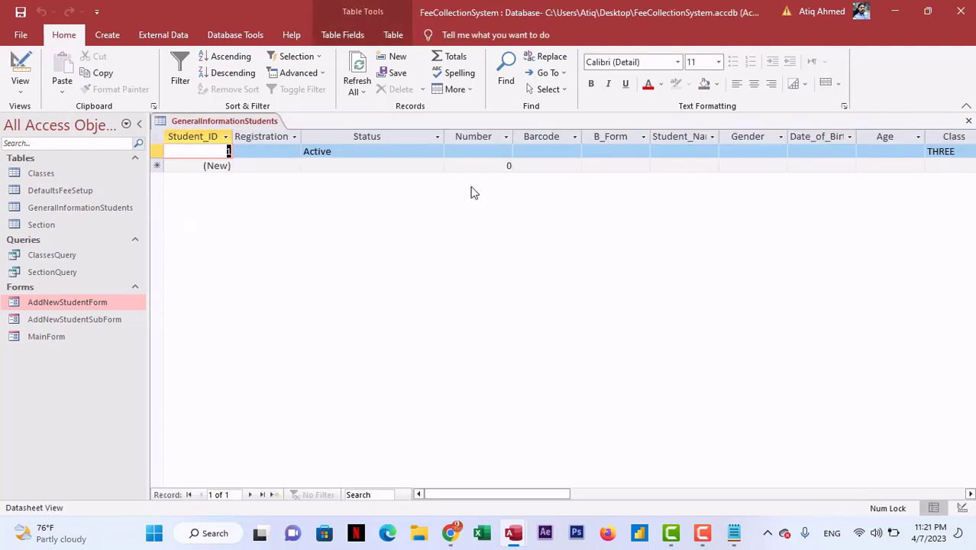
pyautogui.click(969, 122)
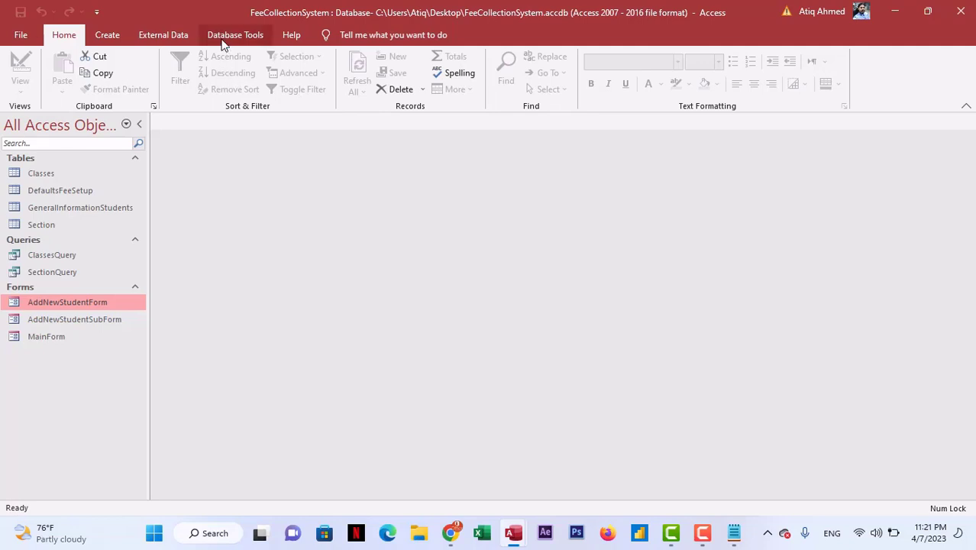
# - Open the Relationships window and add the GeneralInformationStudents and DefaultsFeeSetup tables to it
pyautogui.click(181, 34)
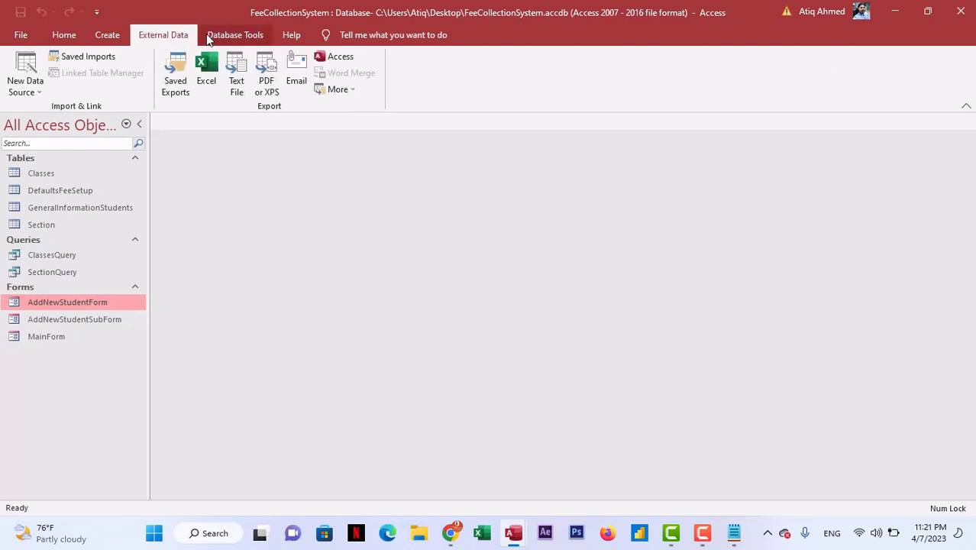
pyautogui.click(216, 34)
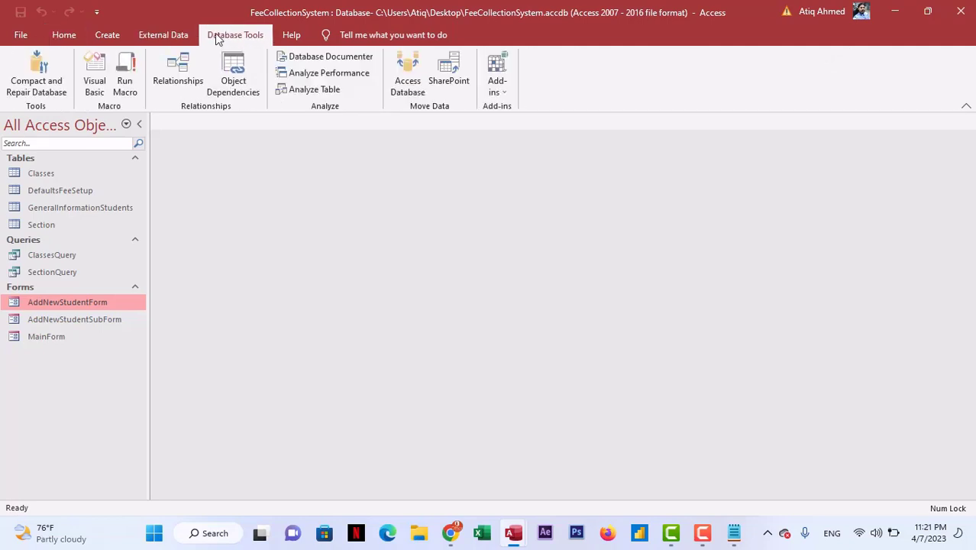
pyautogui.click(179, 77)
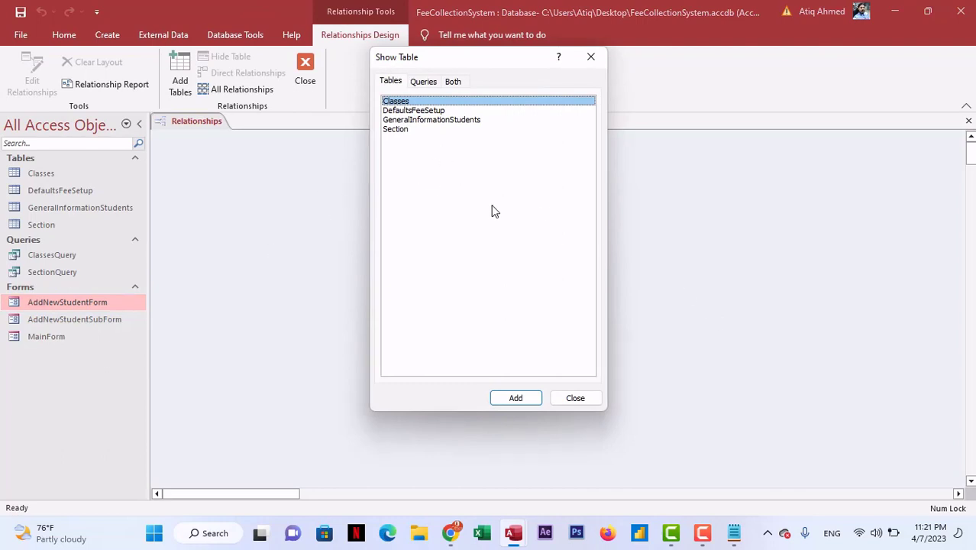
pyautogui.moveTo(456, 58); pyautogui.dragTo(600, 97)
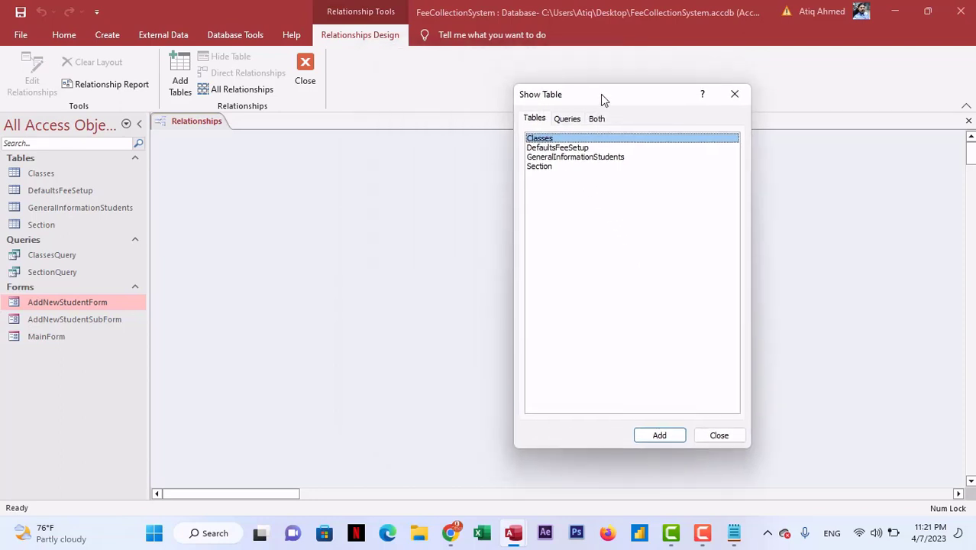
pyautogui.click(588, 159)
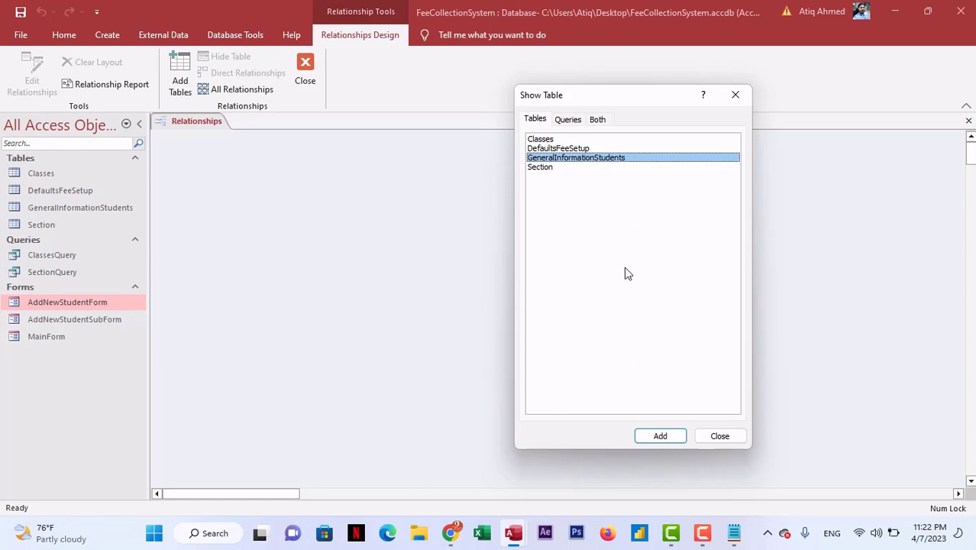
pyautogui.click(660, 435)
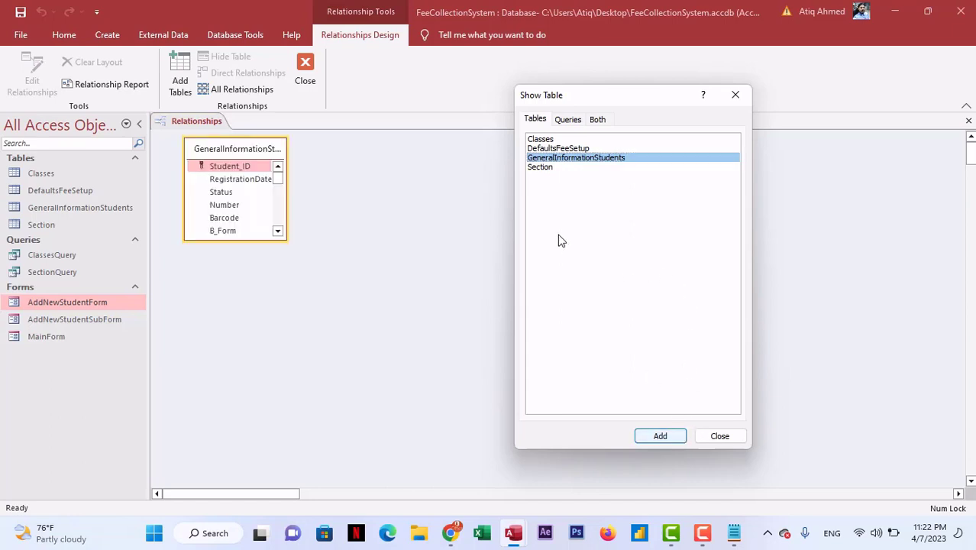
pyautogui.click(557, 150)
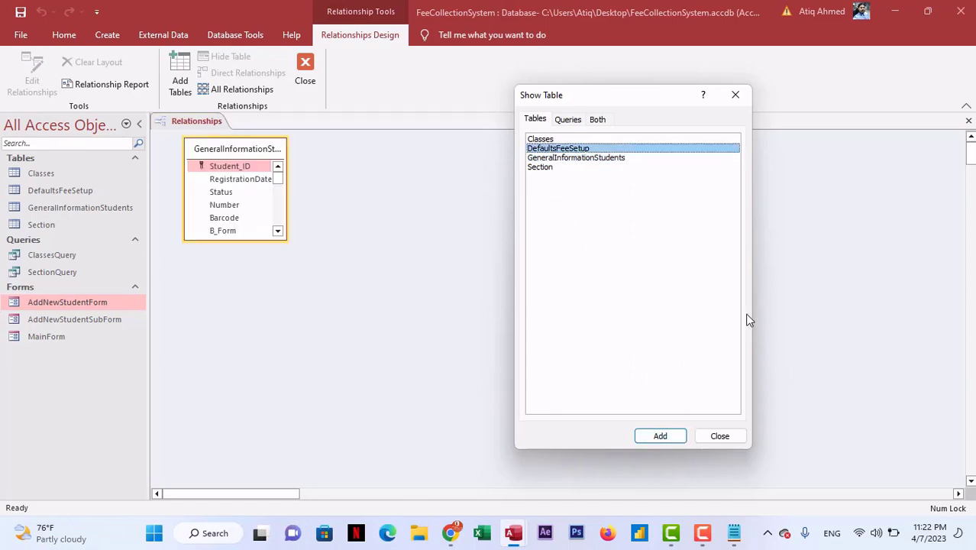
pyautogui.click(672, 437)
pyautogui.click(720, 436)
# - Arrange the two table boxes side by side, enlarging GeneralInformationStudents and lengthening DefaultsFeeSetup to match
pyautogui.moveTo(387, 153); pyautogui.dragTo(517, 178)
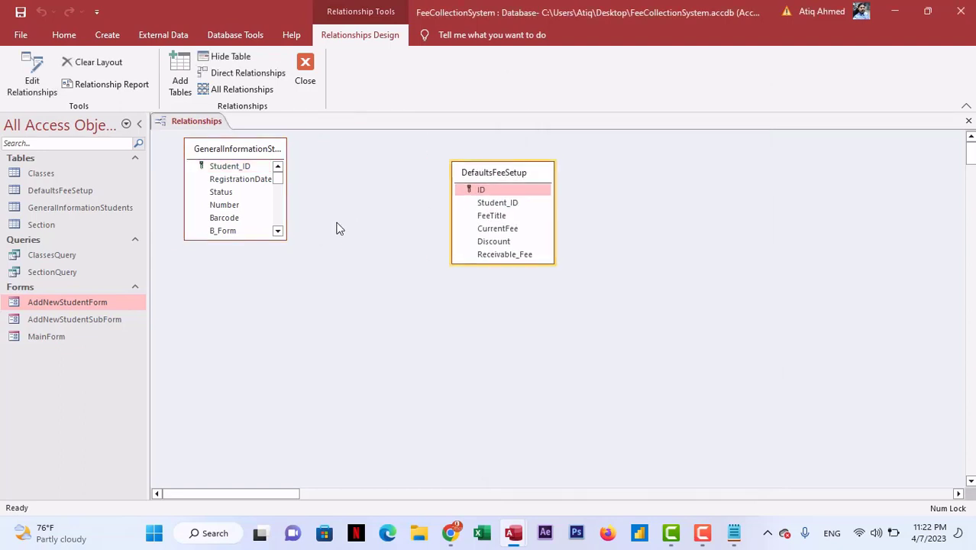
pyautogui.moveTo(269, 239); pyautogui.dragTo(268, 396)
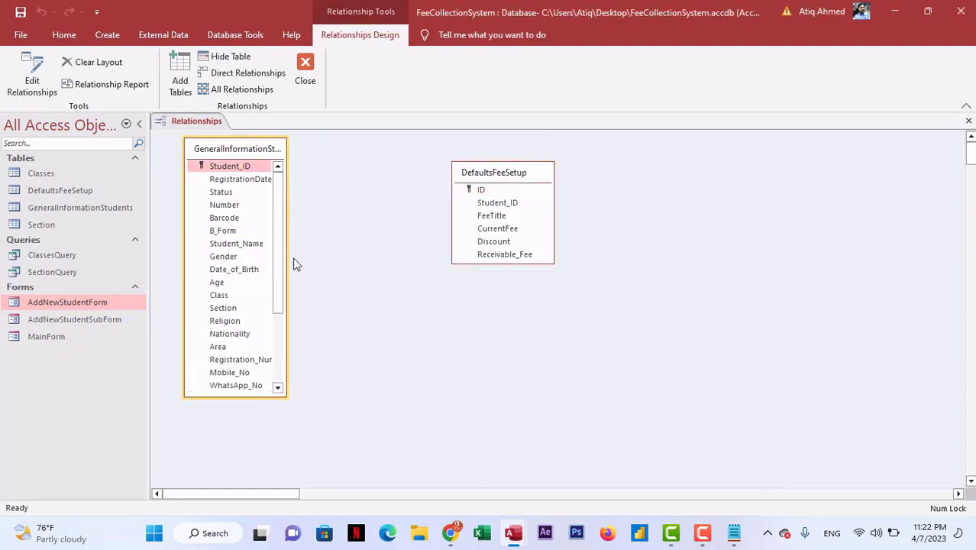
pyautogui.moveTo(288, 262); pyautogui.dragTo(359, 255)
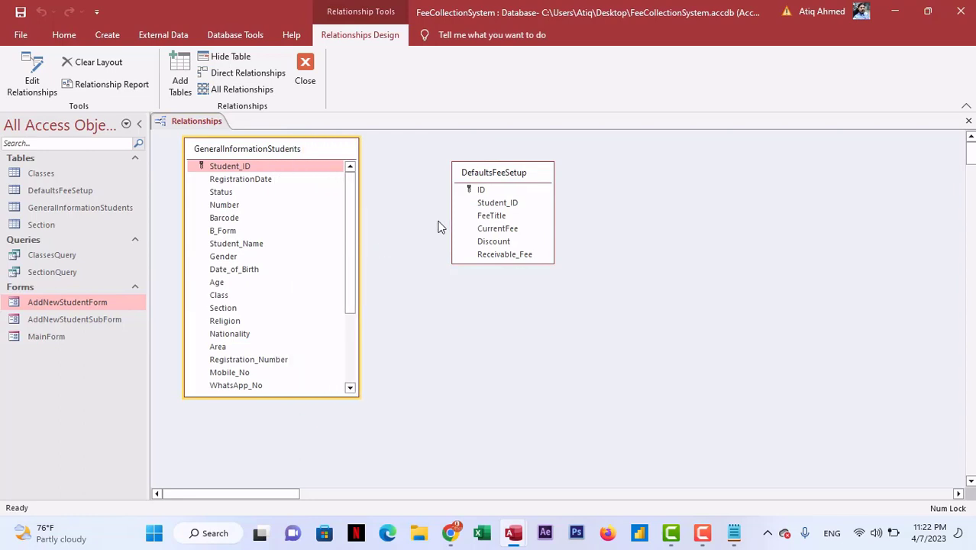
pyautogui.moveTo(501, 177); pyautogui.dragTo(435, 167)
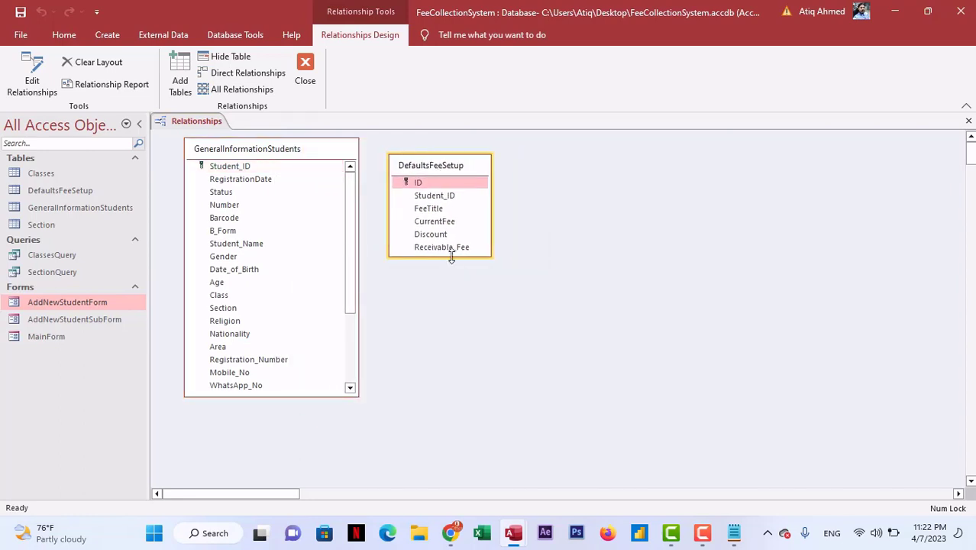
pyautogui.moveTo(450, 263); pyautogui.dragTo(440, 397)
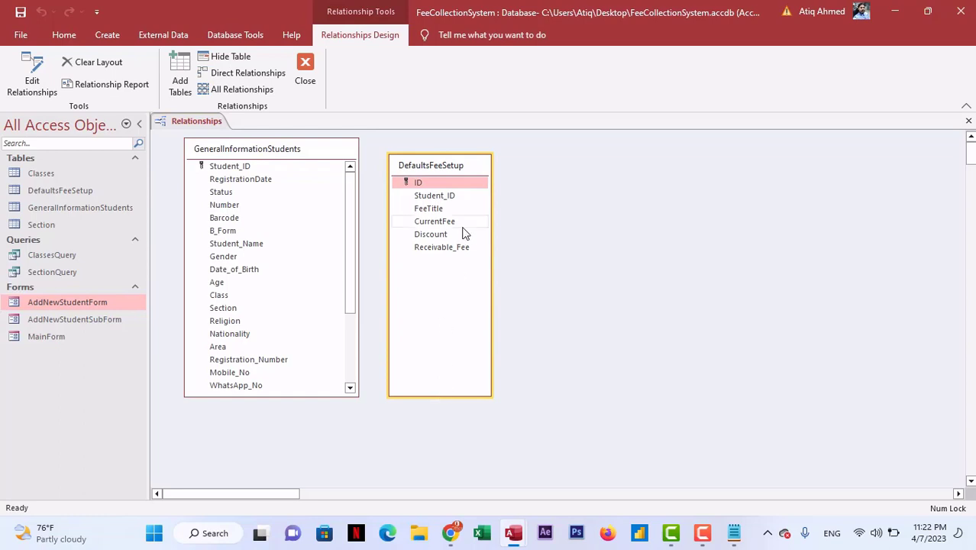
# - Create a one-to-many relationship from Student_ID in GeneralInformationStudents to Student_ID in DefaultsFeeSetup, without enforcing referential integrity
pyautogui.click(249, 168)
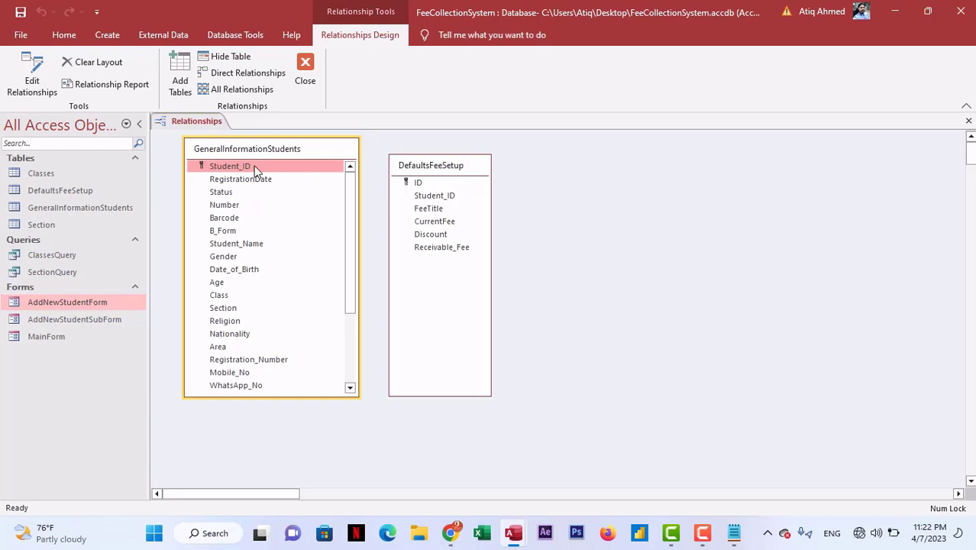
pyautogui.moveTo(251, 165); pyautogui.dragTo(494, 197)
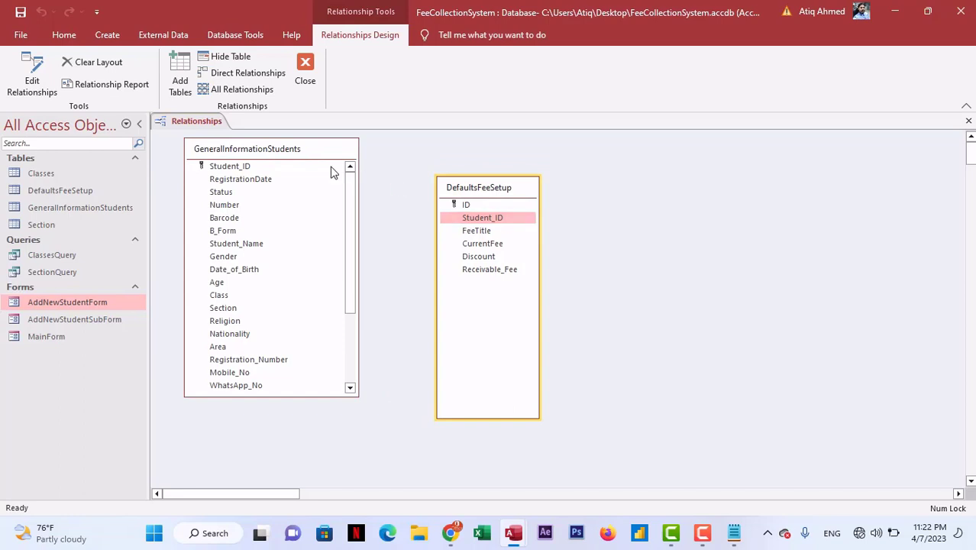
pyautogui.click(260, 166)
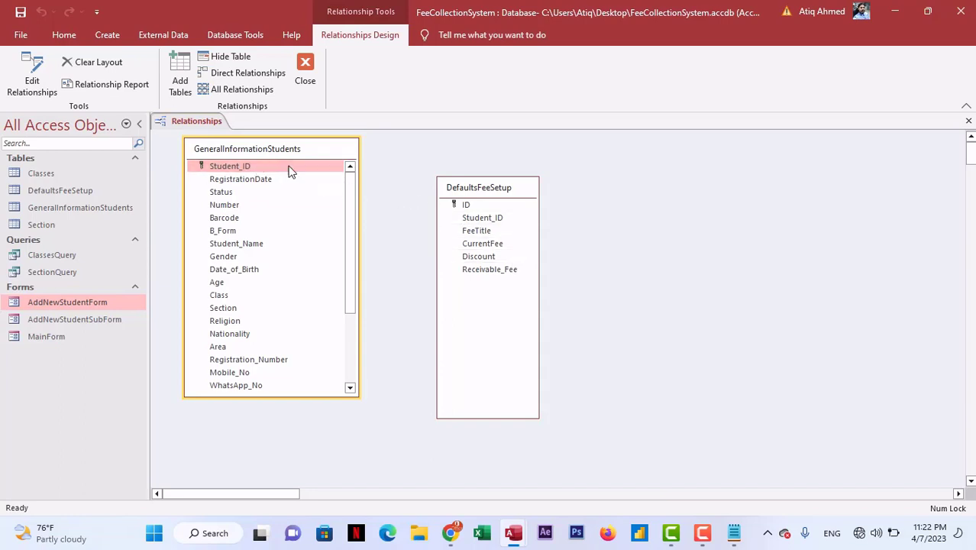
pyautogui.moveTo(279, 168); pyautogui.dragTo(474, 220)
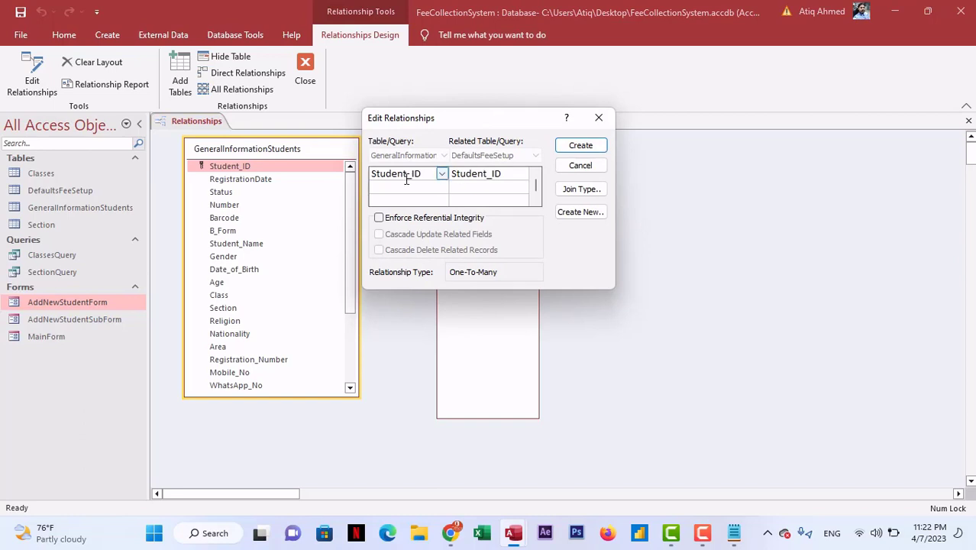
pyautogui.click(579, 146)
# - Reposition and widen the DefaultsFeeSetup box beside GeneralInformationStudents, and close the Relationships window, saving its layout
pyautogui.moveTo(502, 197); pyautogui.dragTo(494, 215)
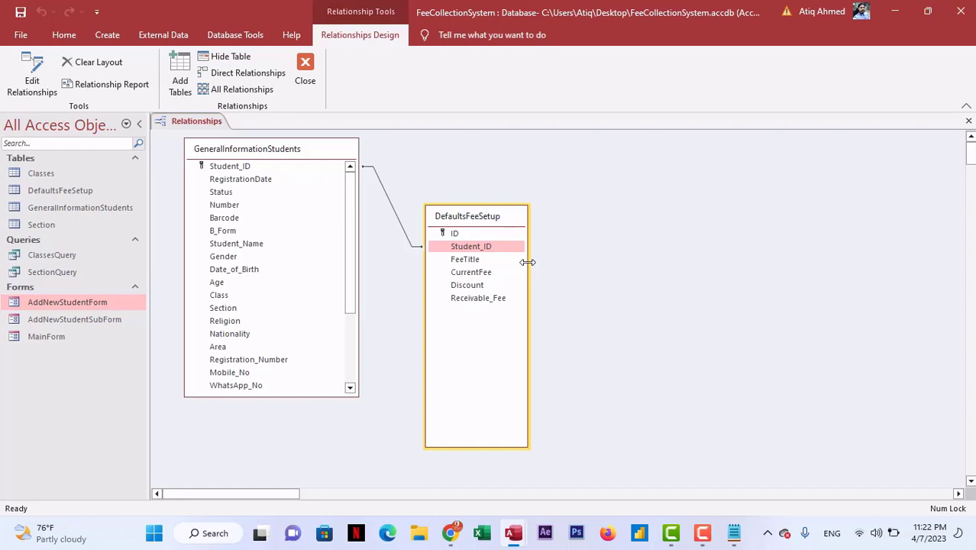
pyautogui.moveTo(527, 262); pyautogui.dragTo(563, 262)
pyautogui.moveTo(504, 219); pyautogui.dragTo(485, 199)
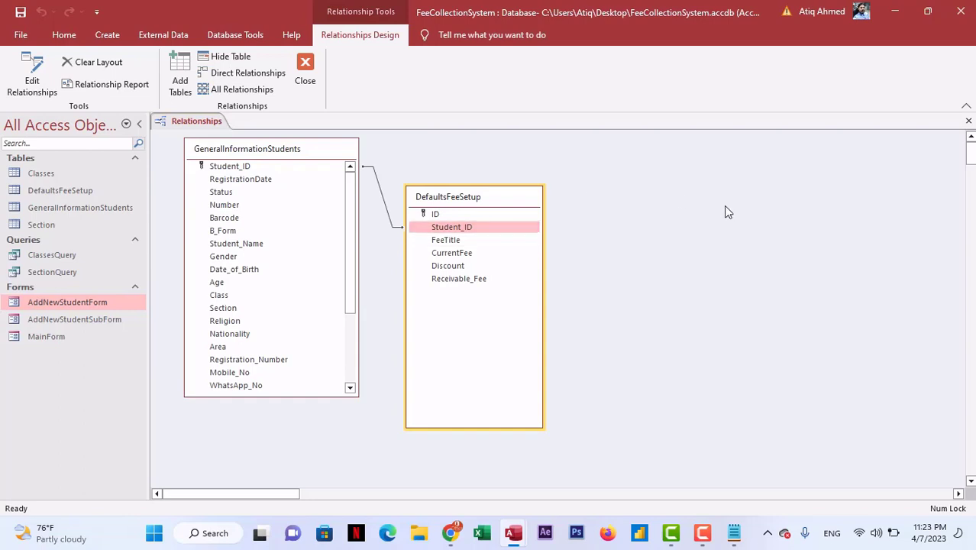
pyautogui.click(968, 121)
pyautogui.click(434, 304)
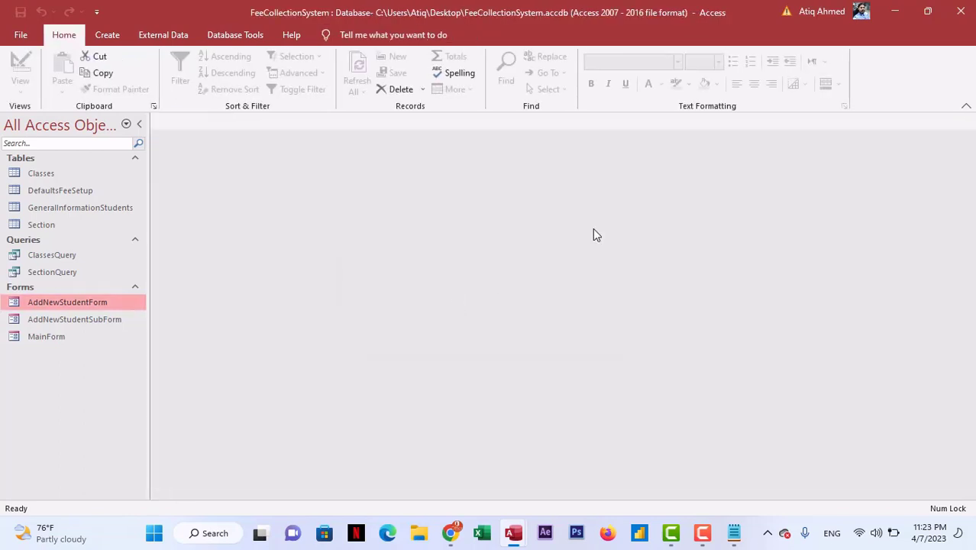
# - Open AddNewStudentForm in Design View
pyautogui.rightClick(109, 321)
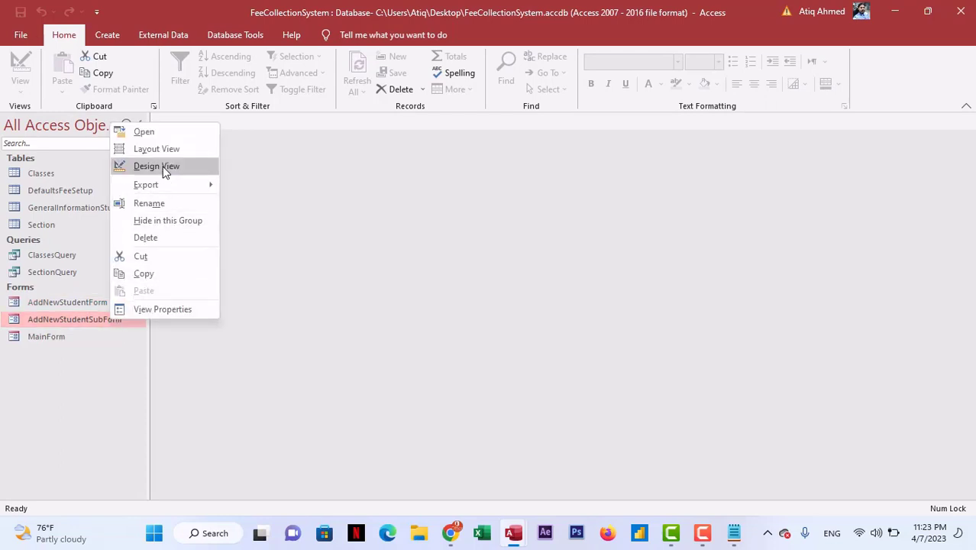
pyautogui.click(79, 300)
pyautogui.rightClick(107, 306)
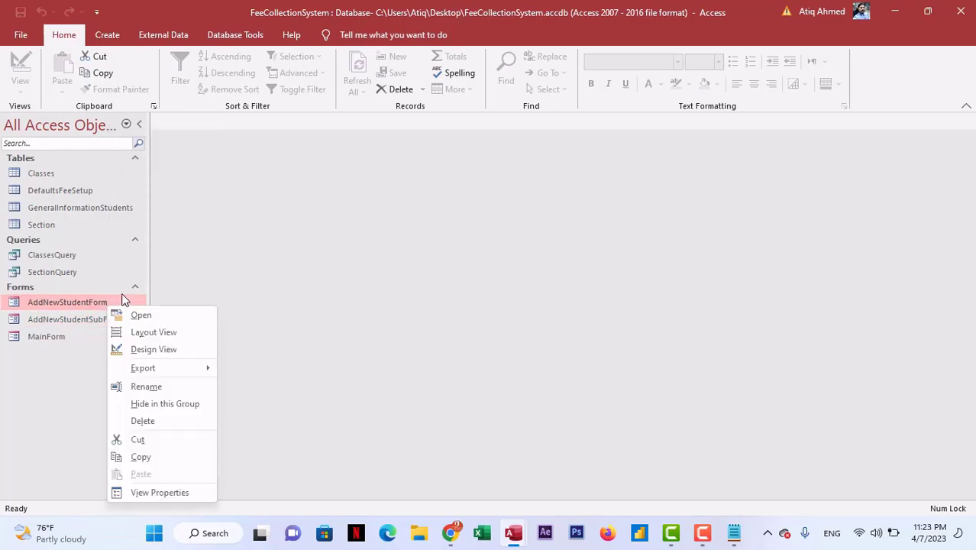
pyautogui.click(164, 349)
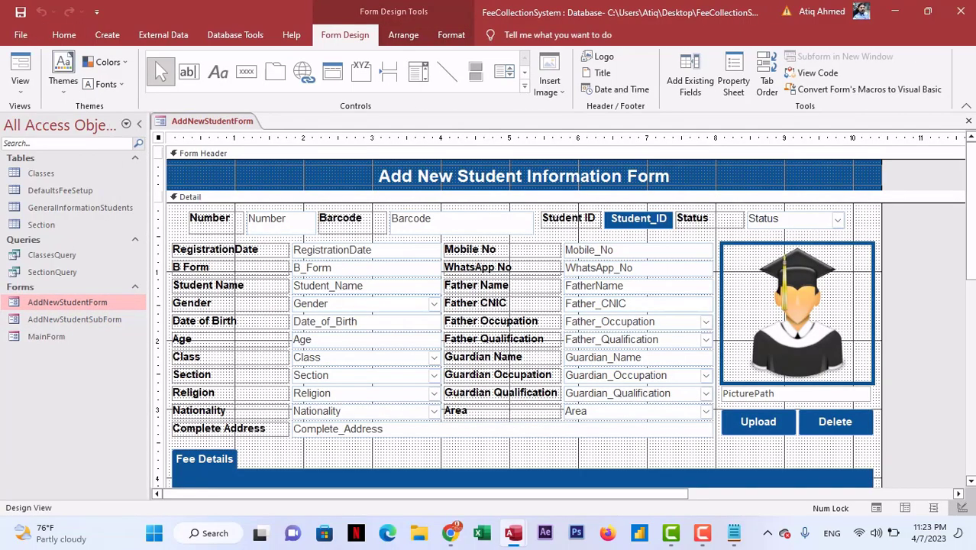
# - Insert the existing AddNewStudentSubForm as a subform in the Fee Details box, linked through Student_ID and keeping the suggested name
pyautogui.scroll(-5, 406, 270)
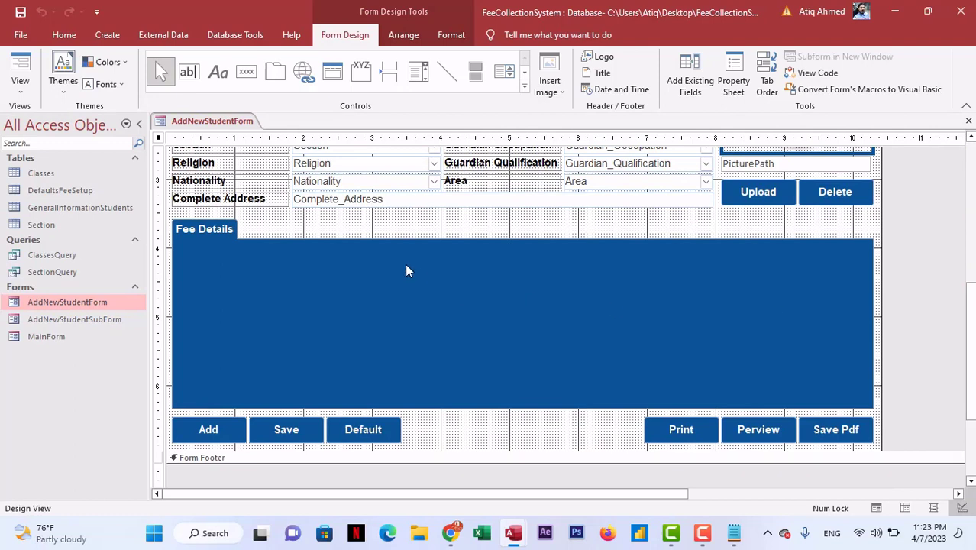
pyautogui.click(523, 87)
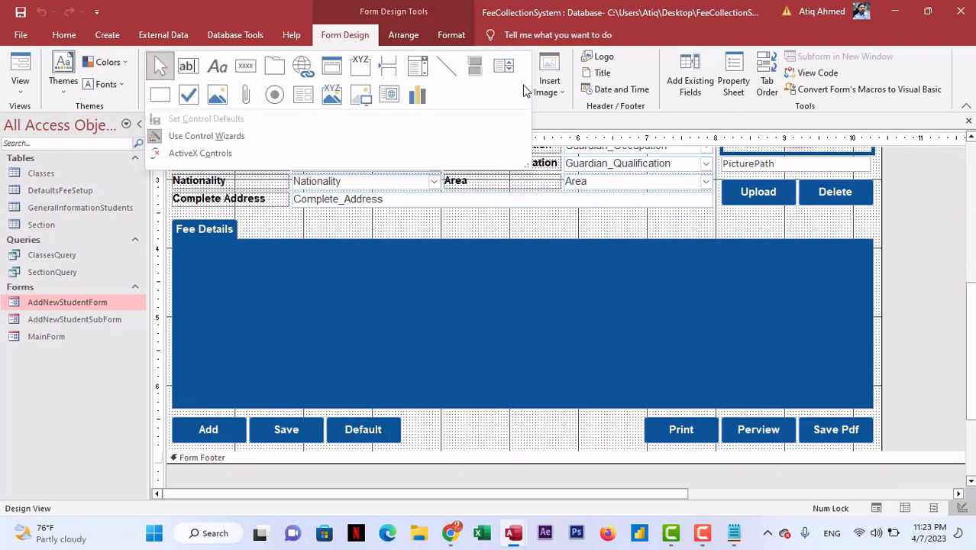
pyautogui.click(303, 95)
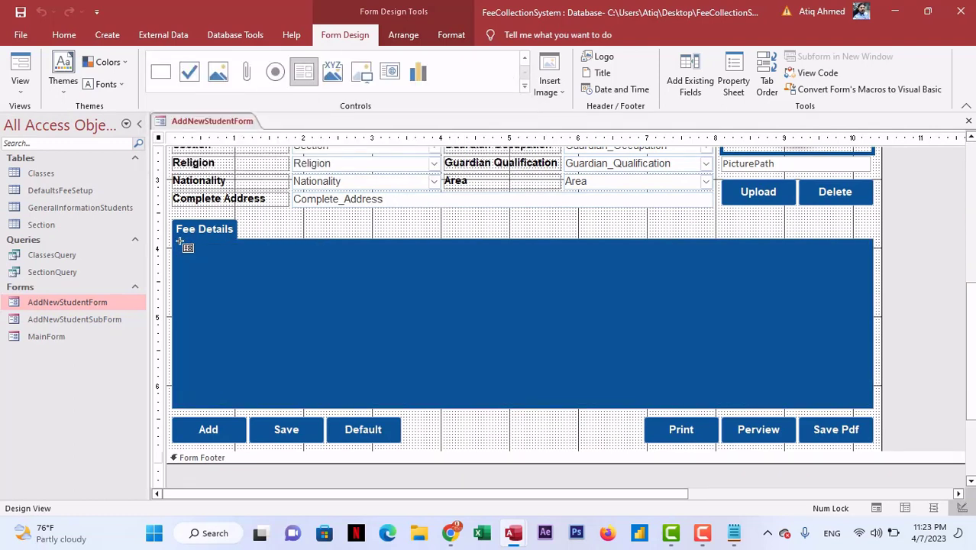
pyautogui.moveTo(178, 243); pyautogui.dragTo(857, 395)
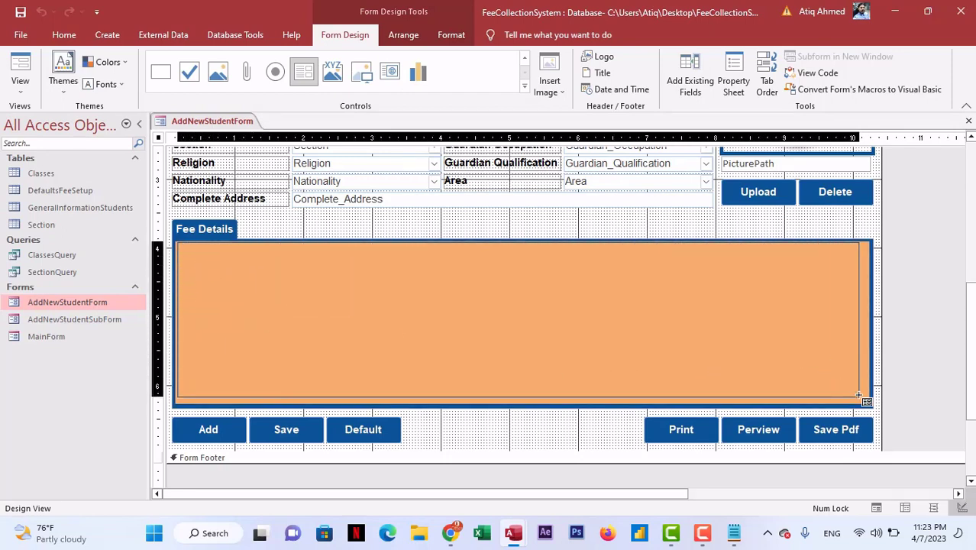
pyautogui.click(471, 225)
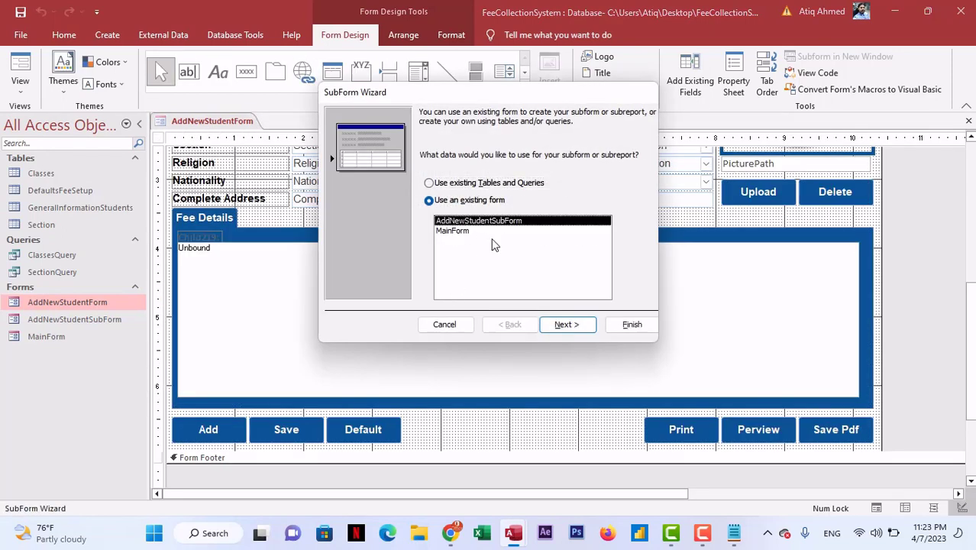
pyautogui.click(573, 324)
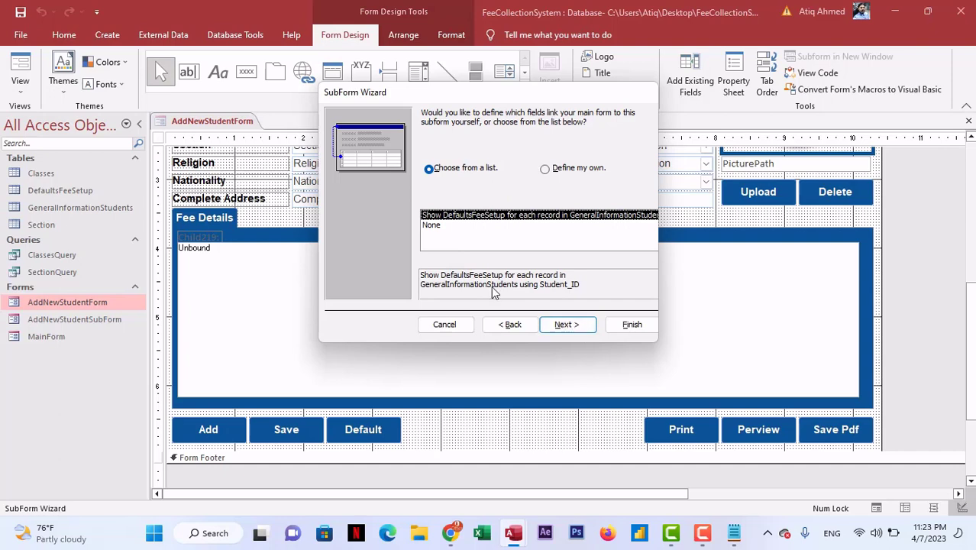
pyautogui.click(578, 327)
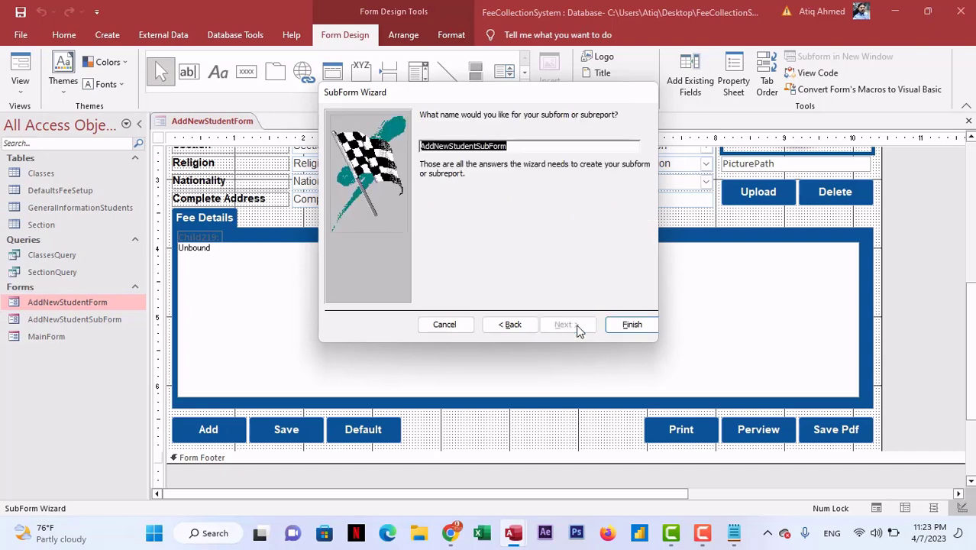
pyautogui.click(632, 324)
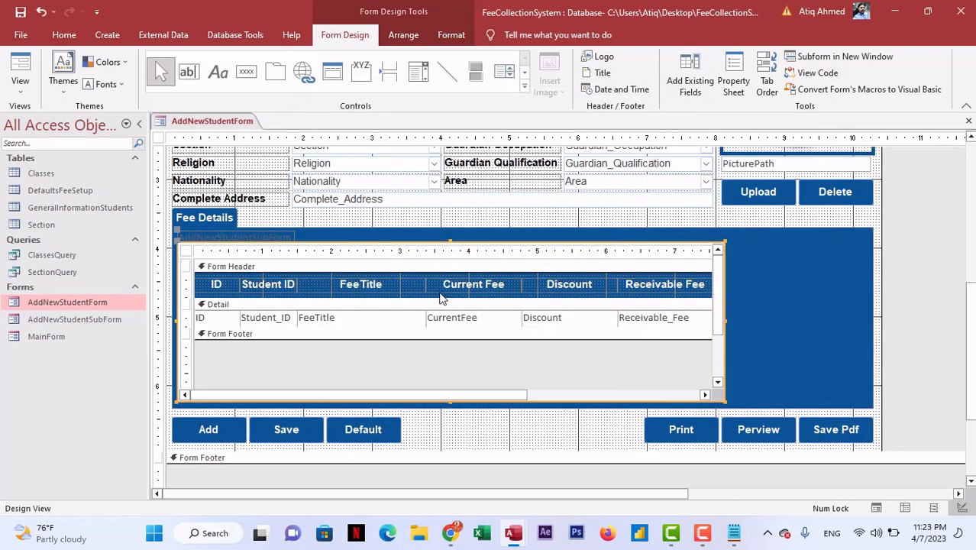
# - Delete the AddNewStudentSubForm label and stretch the subform to the top, left and right edges of the Fee Details box
pyautogui.click(262, 240)
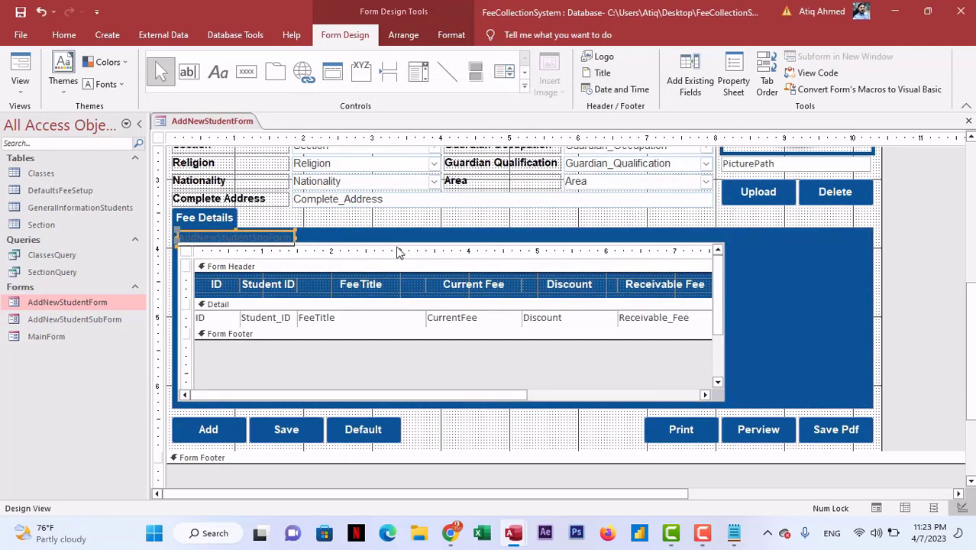
pyautogui.press('Delete')
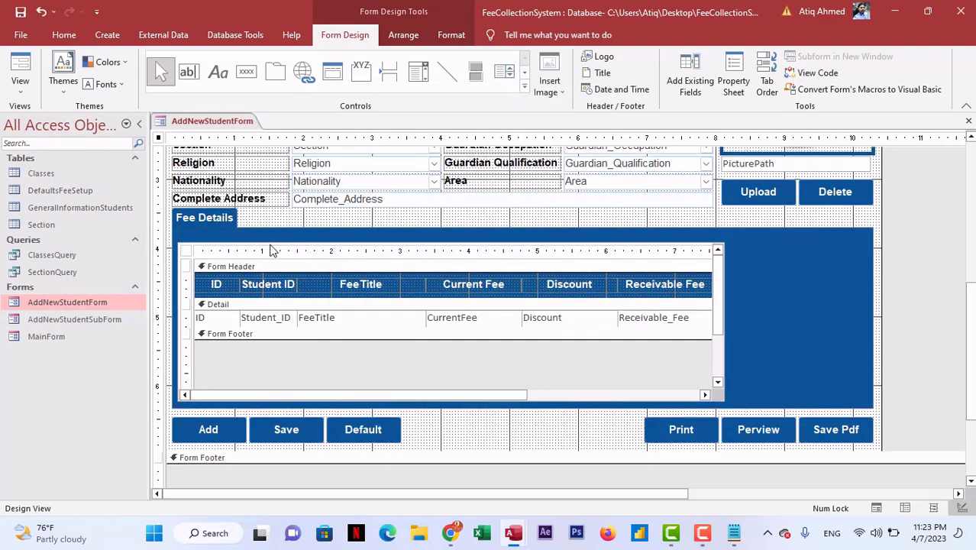
pyautogui.click(281, 243)
pyautogui.moveTo(450, 243); pyautogui.dragTo(446, 231)
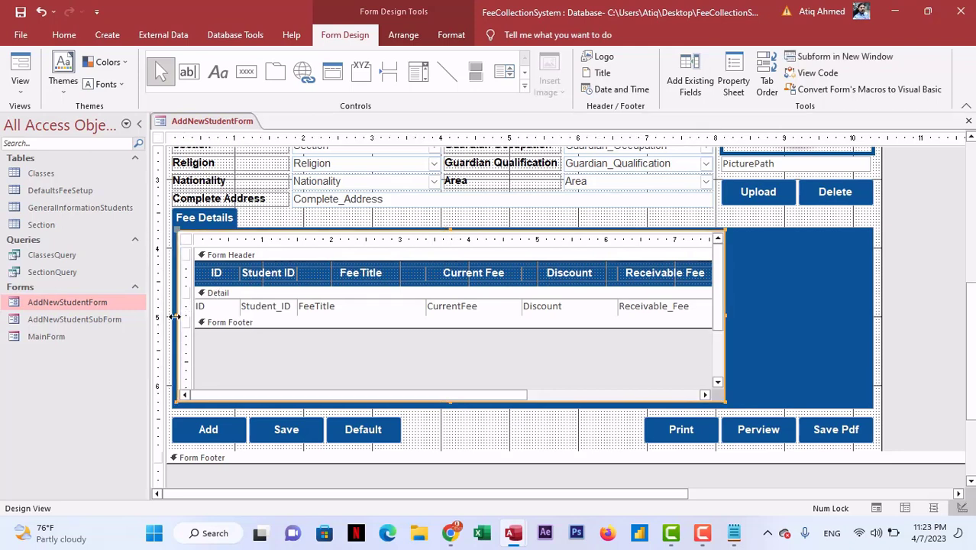
pyautogui.moveTo(175, 316); pyautogui.dragTo(172, 314)
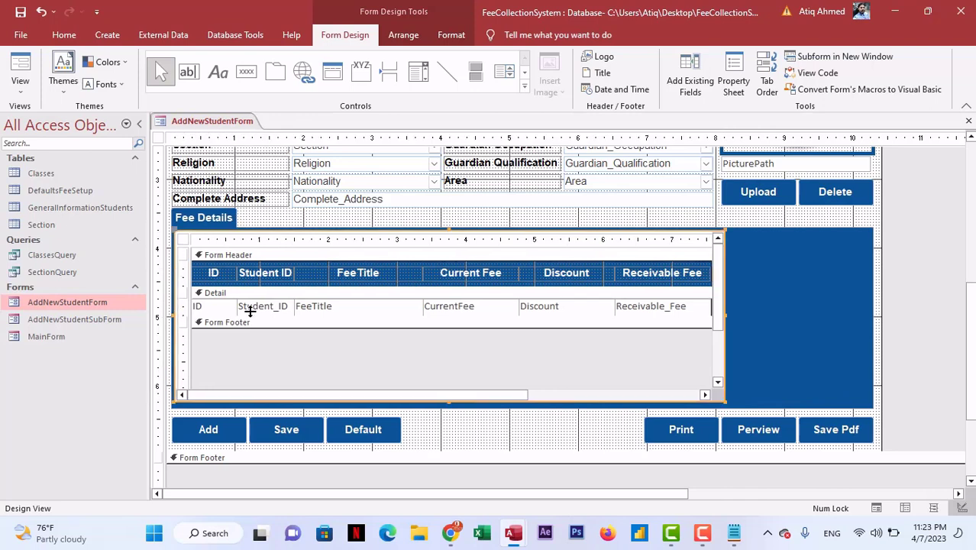
pyautogui.moveTo(722, 313); pyautogui.dragTo(871, 305)
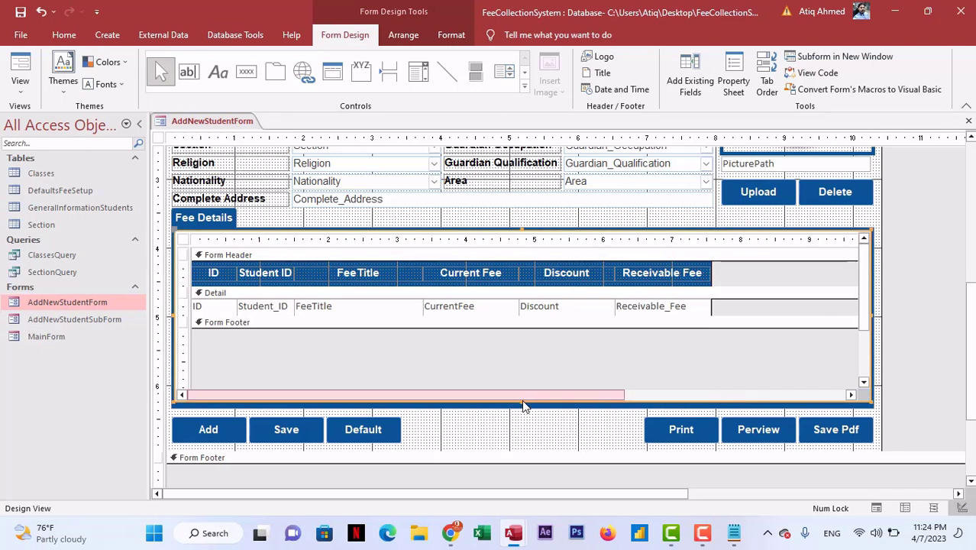
# - Extend the subform's lower edge to the bottom of the Fee Details box, and close AddNewStudentForm, saving its design
pyautogui.click(521, 401)
pyautogui.click(520, 403)
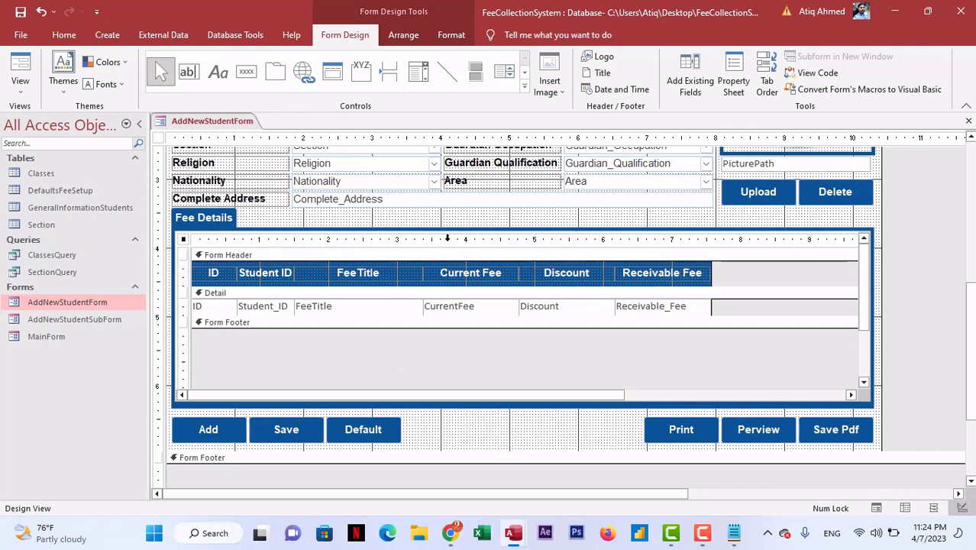
pyautogui.click(454, 231)
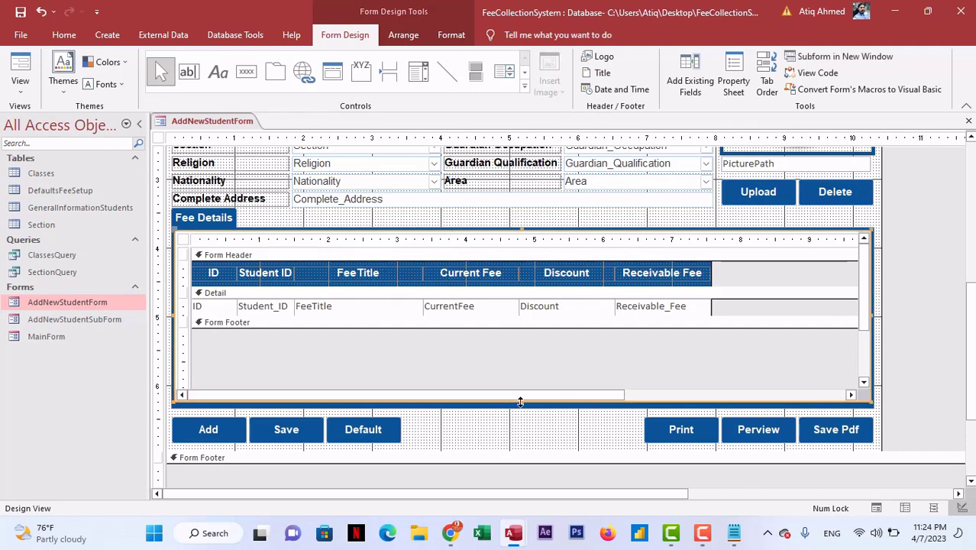
pyautogui.click(521, 405)
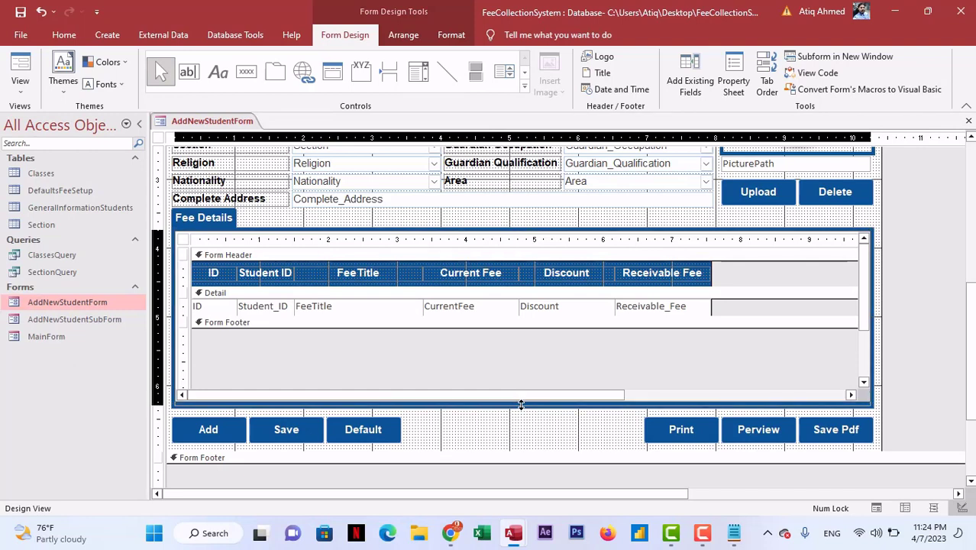
pyautogui.moveTo(521, 405); pyautogui.dragTo(521, 410)
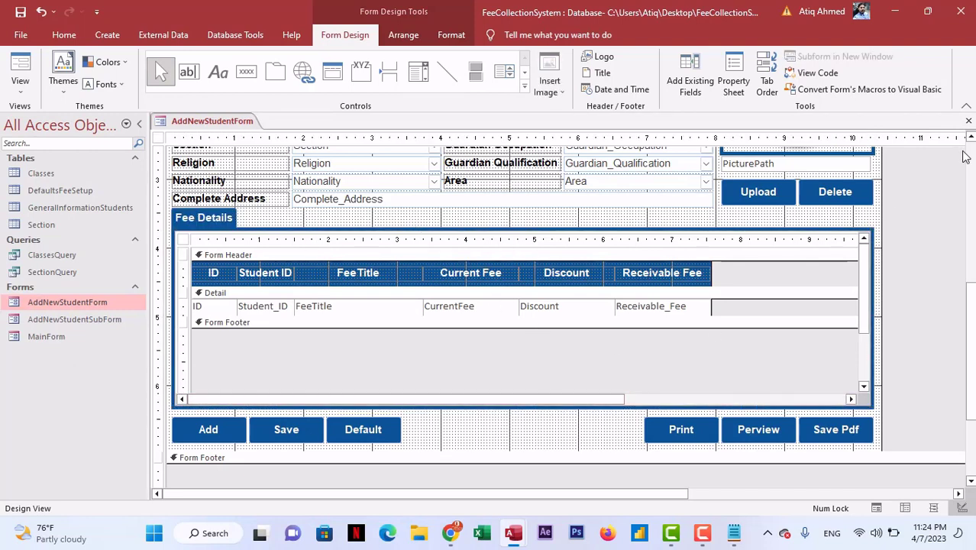
pyautogui.click(969, 122)
pyautogui.click(434, 305)
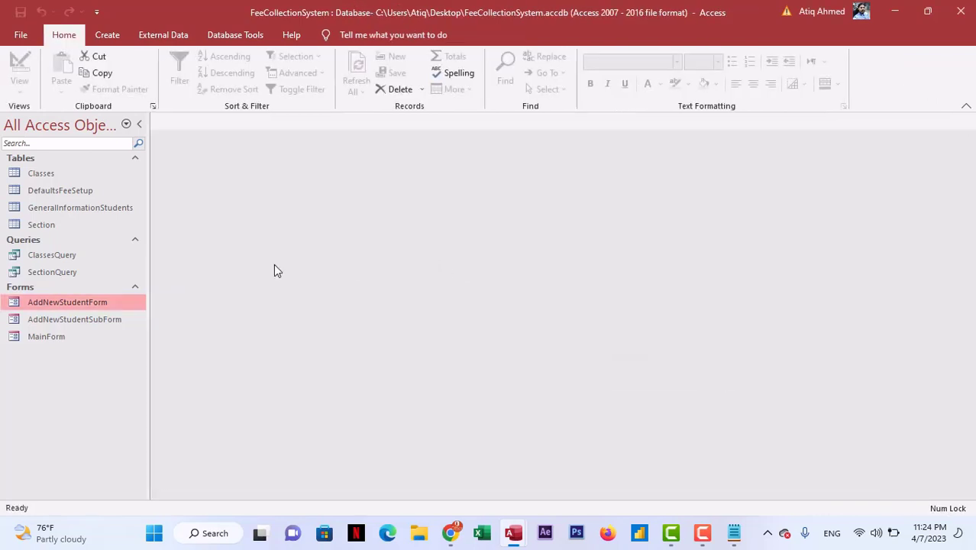
# - Open MainForm, check the embedded fee subform and scrolling on the New Admission page, and close the form
pyautogui.doubleClick(54, 337)
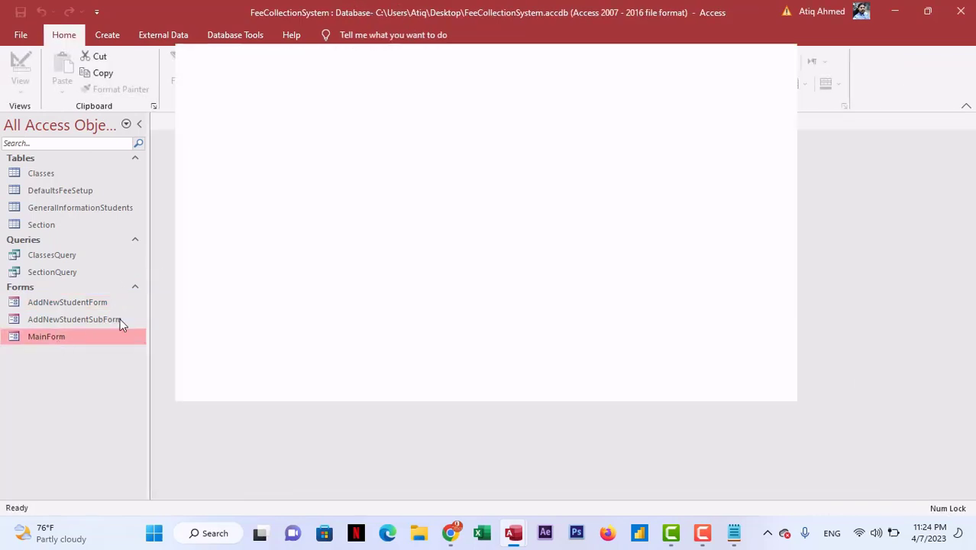
pyautogui.click(93, 117)
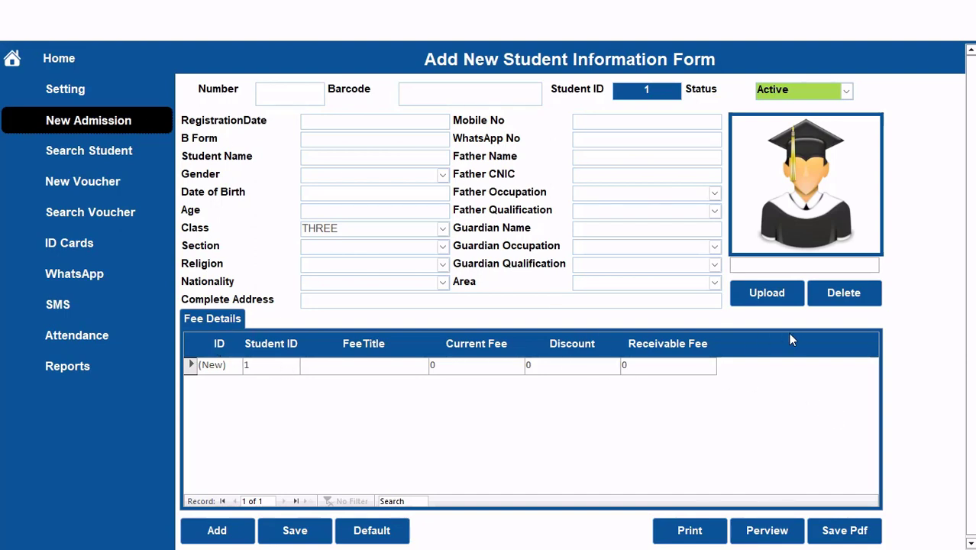
pyautogui.moveTo(971, 181); pyautogui.dragTo(975, 192)
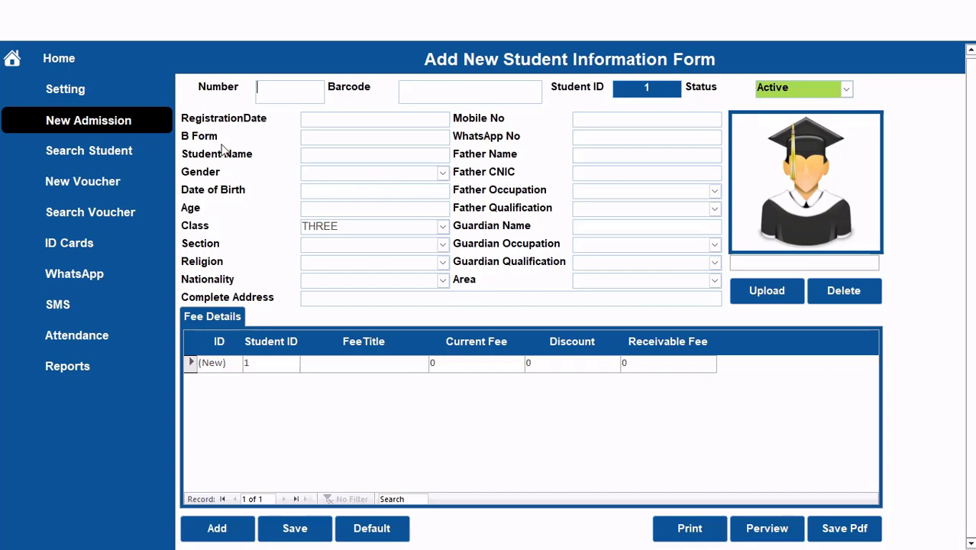
pyautogui.rightClick(164, 28)
pyautogui.click(199, 171)
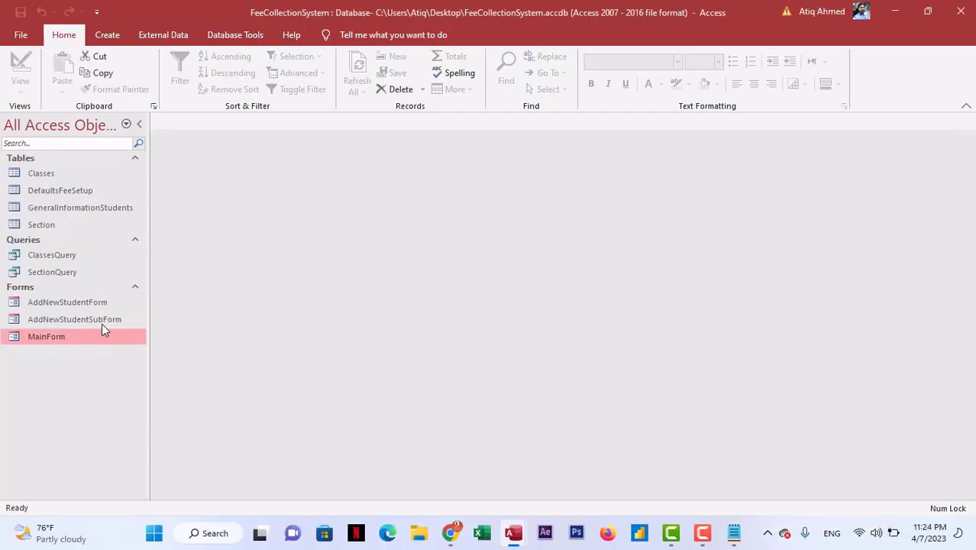
# - Set the Scroll Bars property of AddNewStudentForm to Neither in Design View, and save and close the form
pyautogui.rightClick(100, 304)
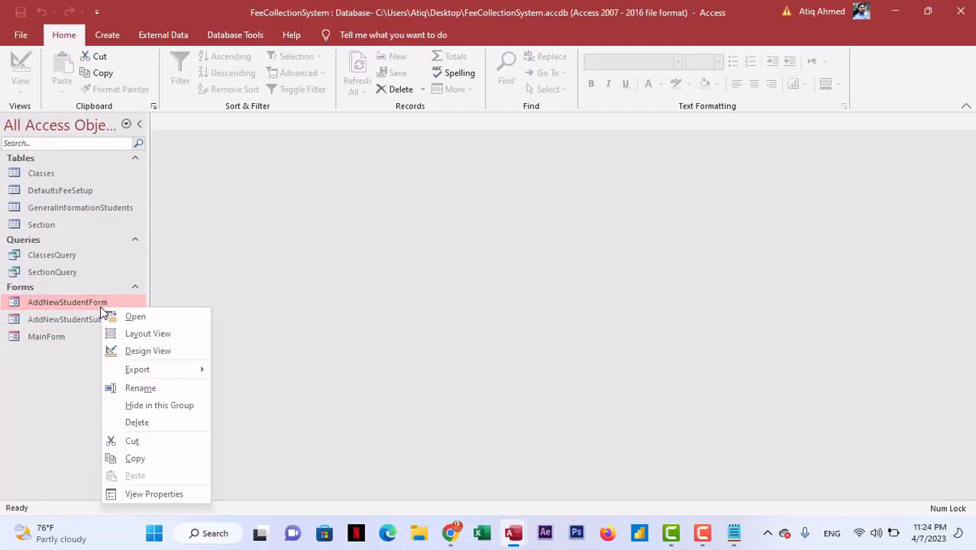
pyautogui.click(159, 353)
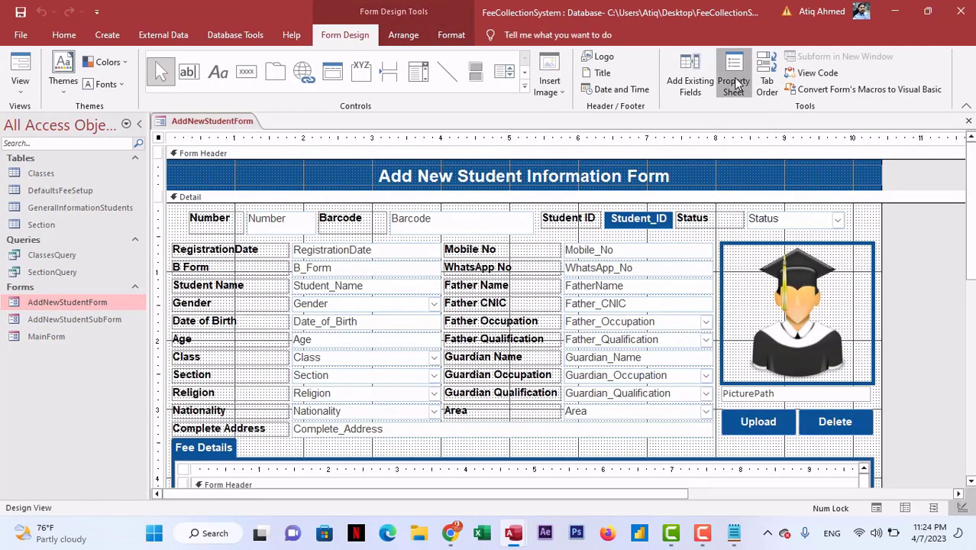
pyautogui.click(734, 84)
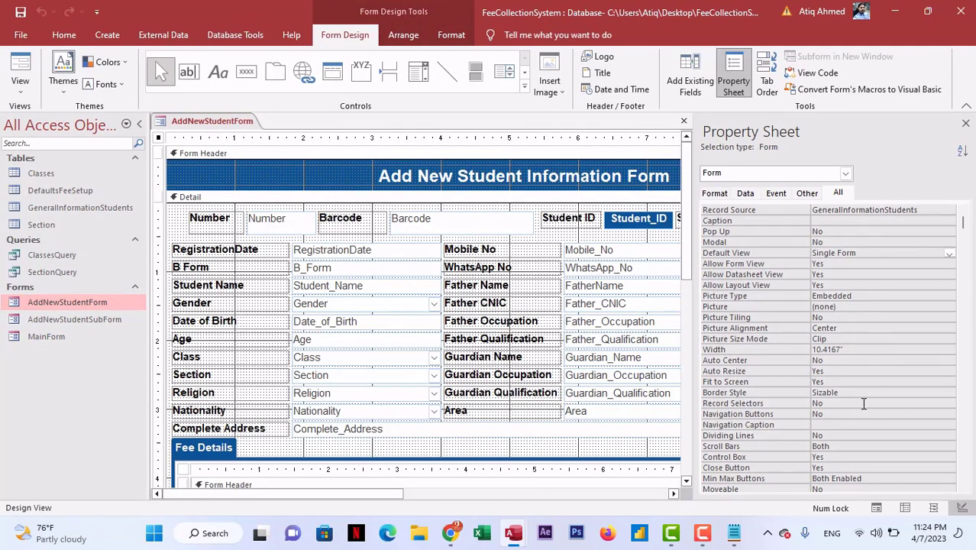
pyautogui.doubleClick(865, 446)
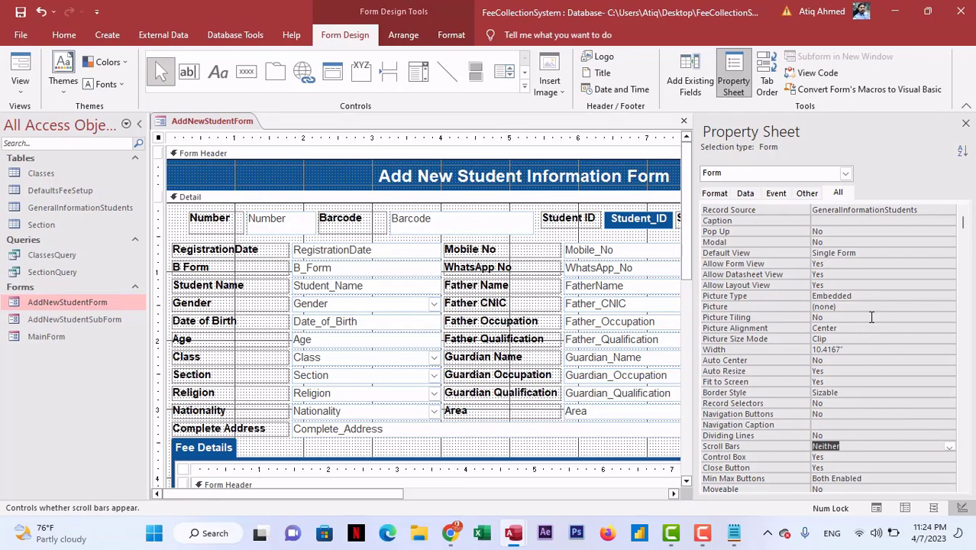
pyautogui.click(966, 123)
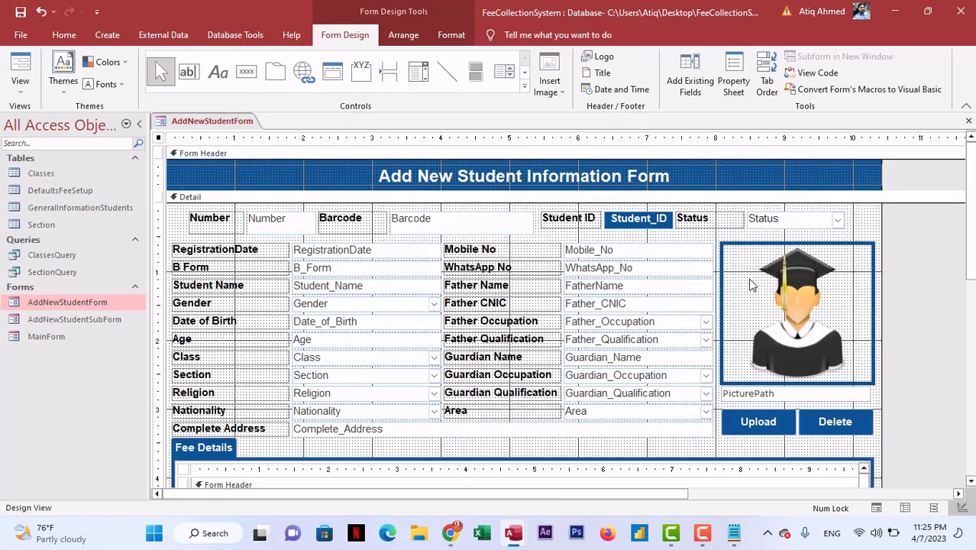
pyautogui.click(968, 121)
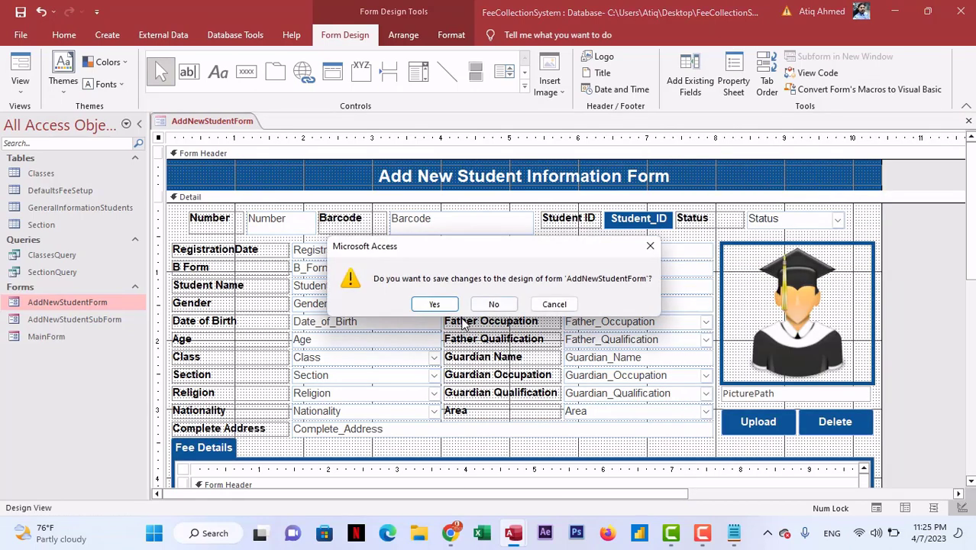
pyautogui.click(449, 308)
pyautogui.rightClick(103, 318)
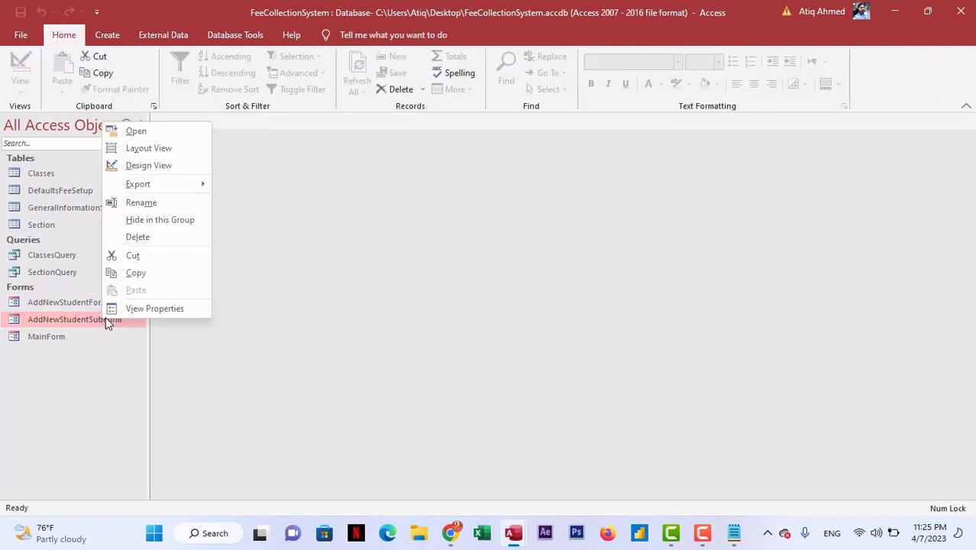
pyautogui.click(149, 166)
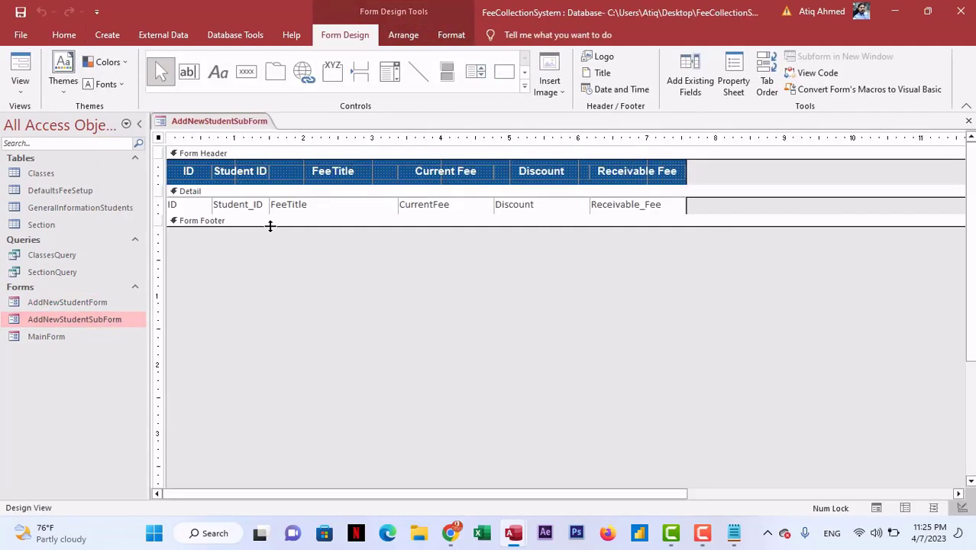
pyautogui.click(969, 121)
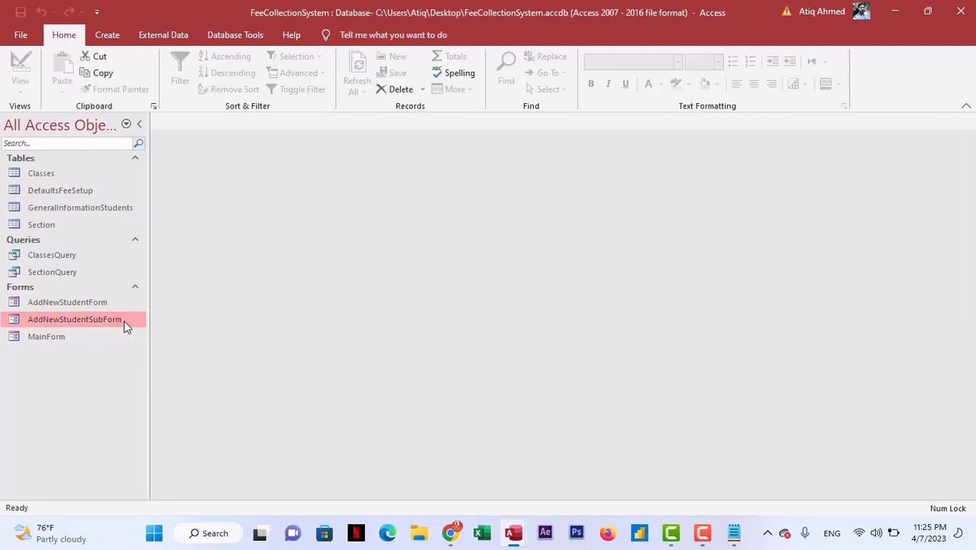
# - Give the fee subform in AddNewStudentForm a transparent outline in Design View, and save and close the form
pyautogui.click(111, 304)
pyautogui.rightClick(111, 304)
pyautogui.click(177, 345)
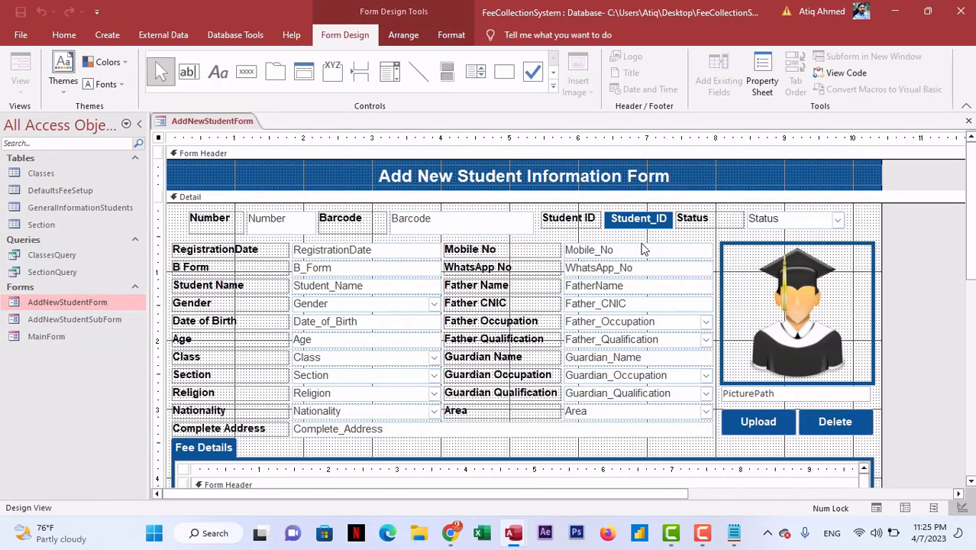
pyautogui.scroll(-3, 643, 247)
pyautogui.click(375, 256)
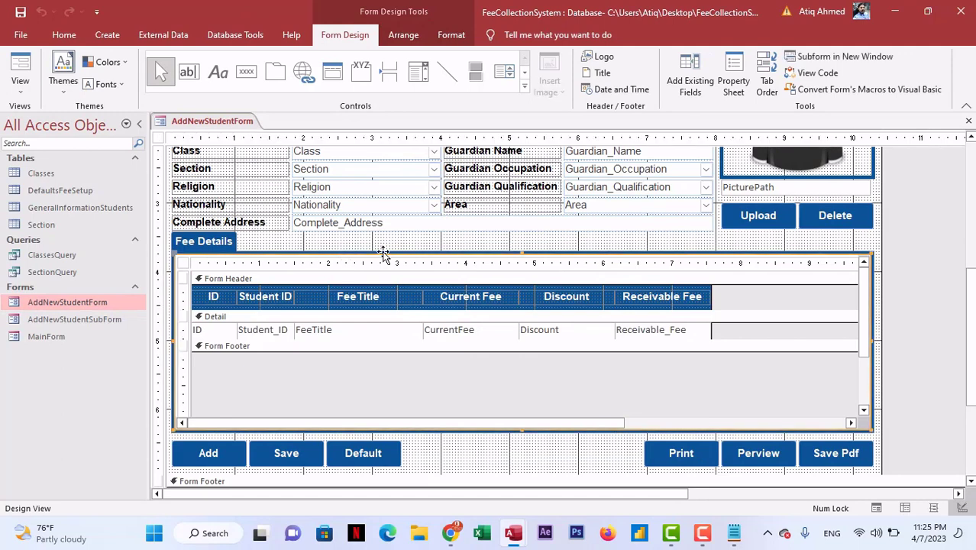
pyautogui.click(452, 35)
pyautogui.click(682, 72)
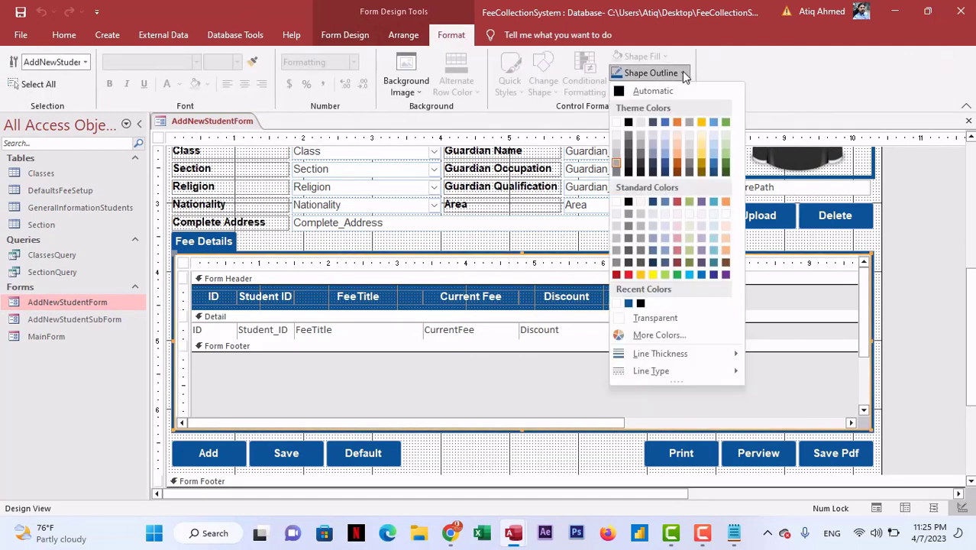
pyautogui.click(678, 317)
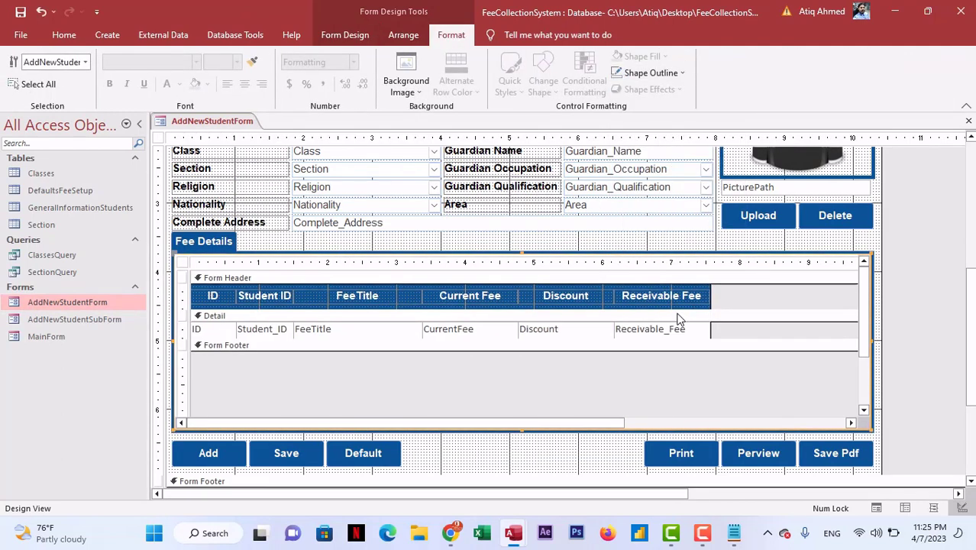
pyautogui.click(922, 299)
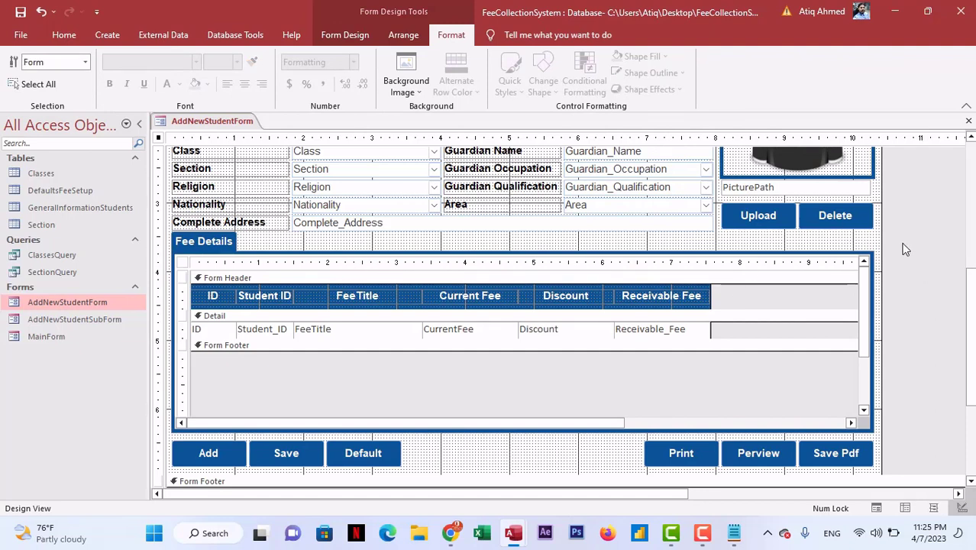
pyautogui.click(968, 122)
pyautogui.click(433, 304)
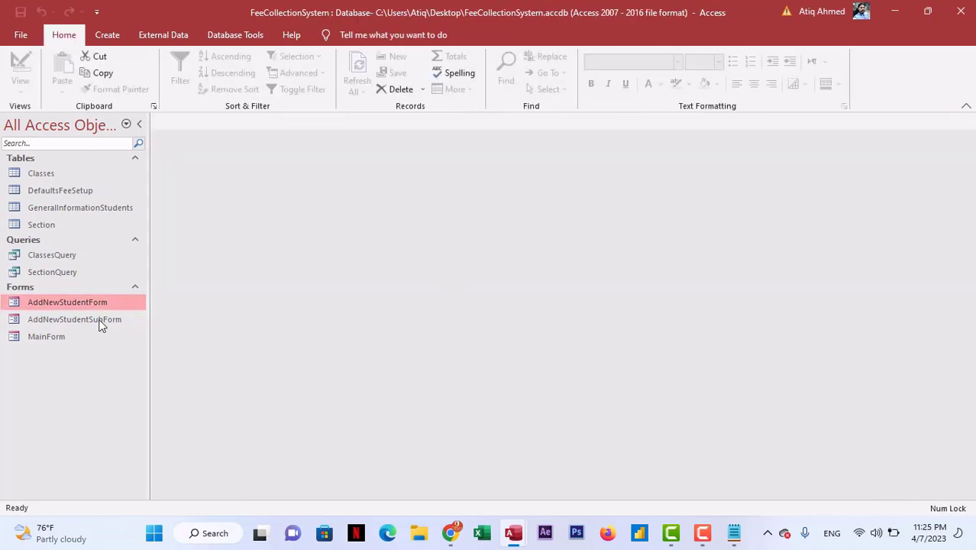
# - Review the New Admission page in MainForm for the removed scroll bar and subform outline, and close the form
pyautogui.doubleClick(70, 339)
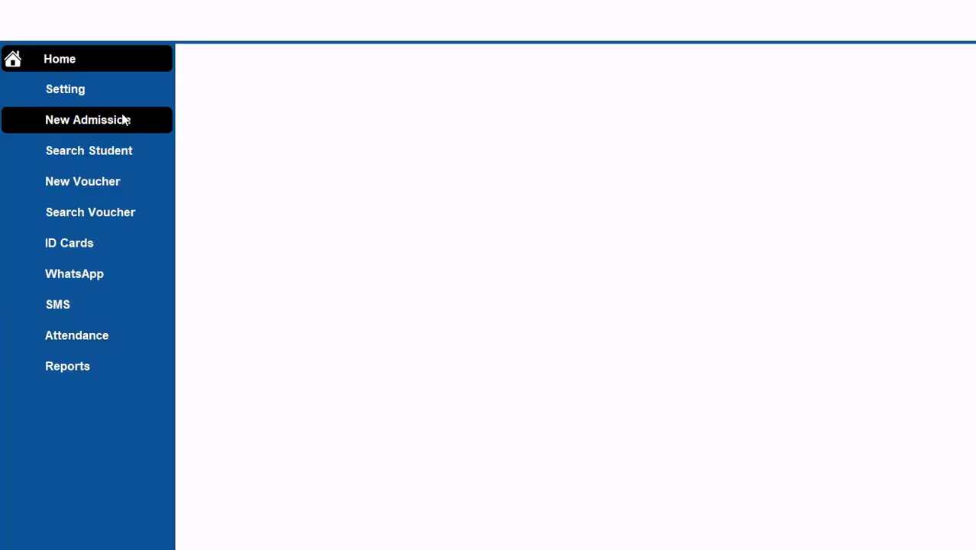
pyautogui.click(124, 120)
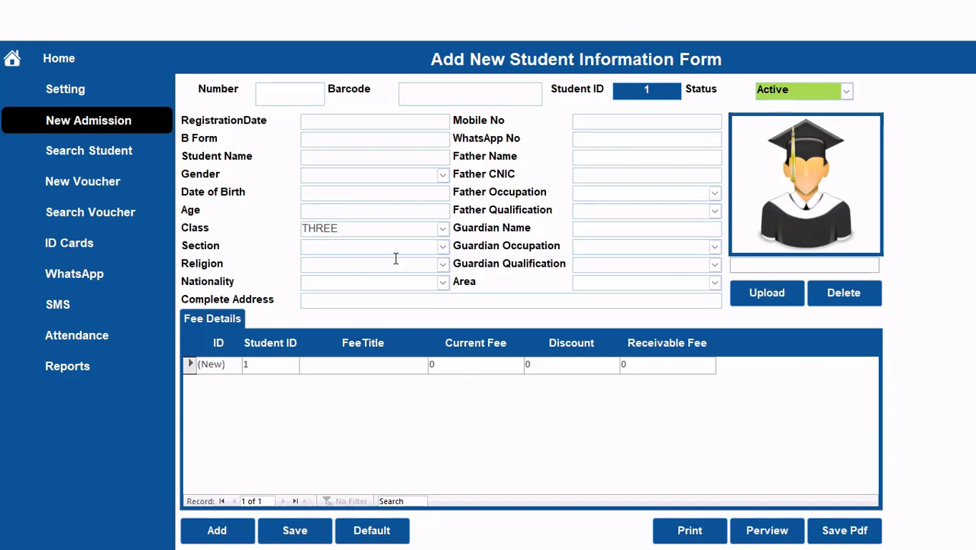
pyautogui.rightClick(207, 29)
pyautogui.click(223, 165)
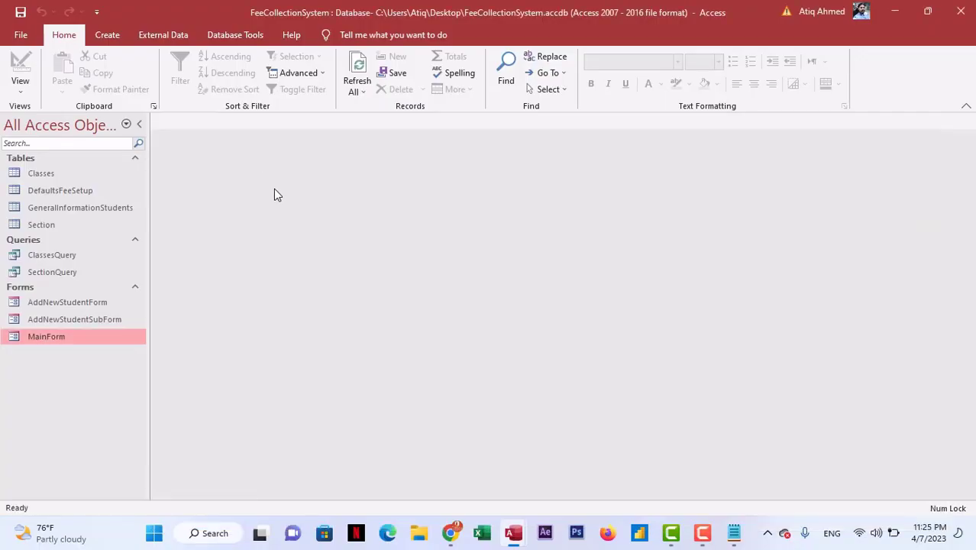
# - Anchor the FeeTitle header label in AddNewStudentSubForm as Stretch Across Top in Design View, and save and close the form
pyautogui.rightClick(115, 317)
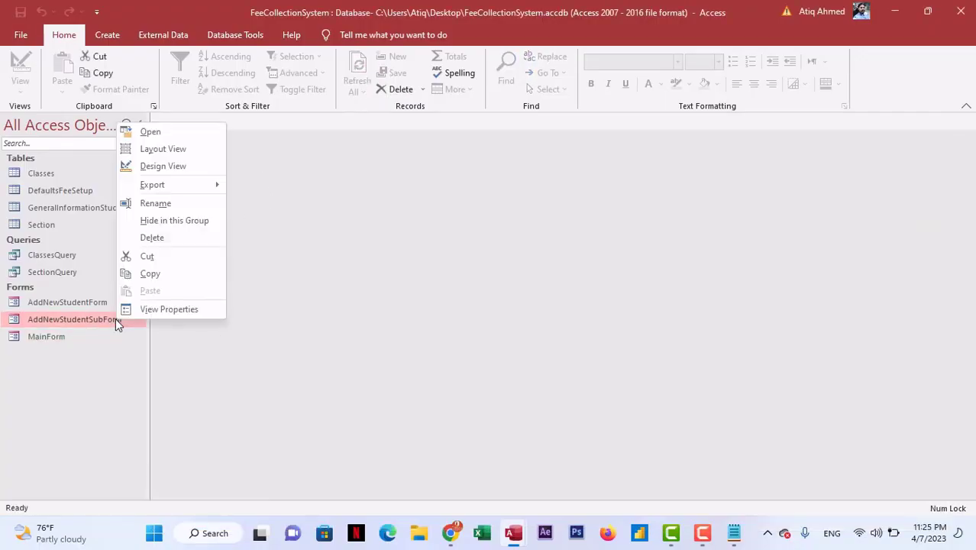
pyautogui.click(168, 167)
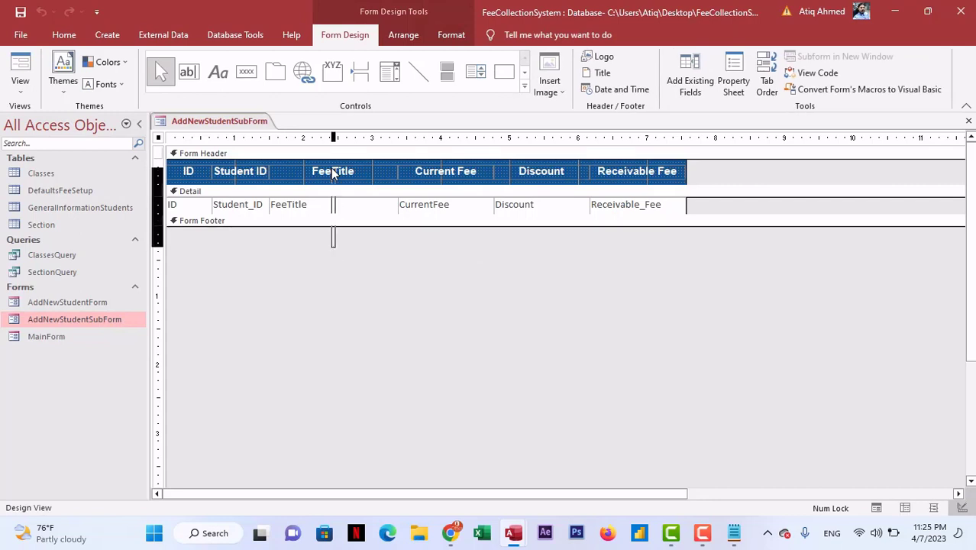
pyautogui.click(333, 167)
pyautogui.click(403, 35)
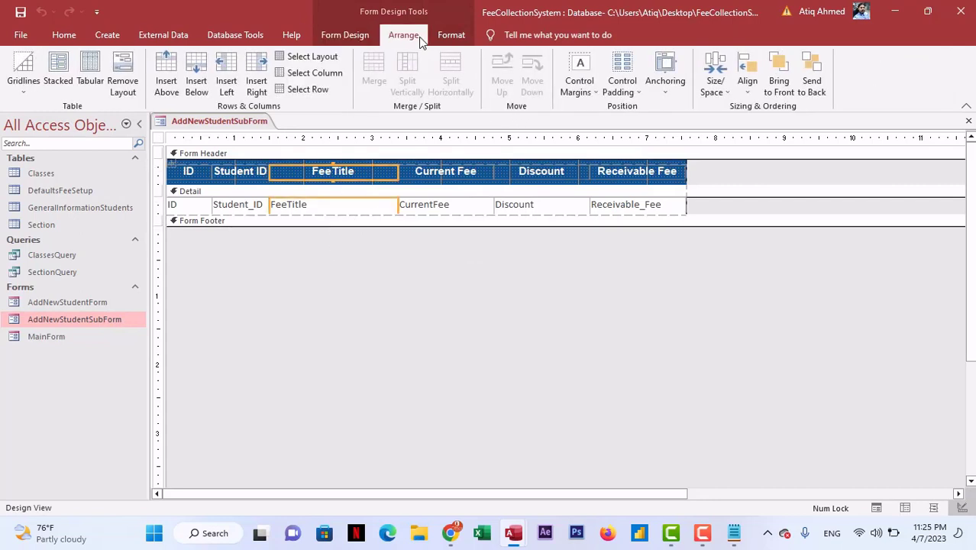
pyautogui.click(666, 89)
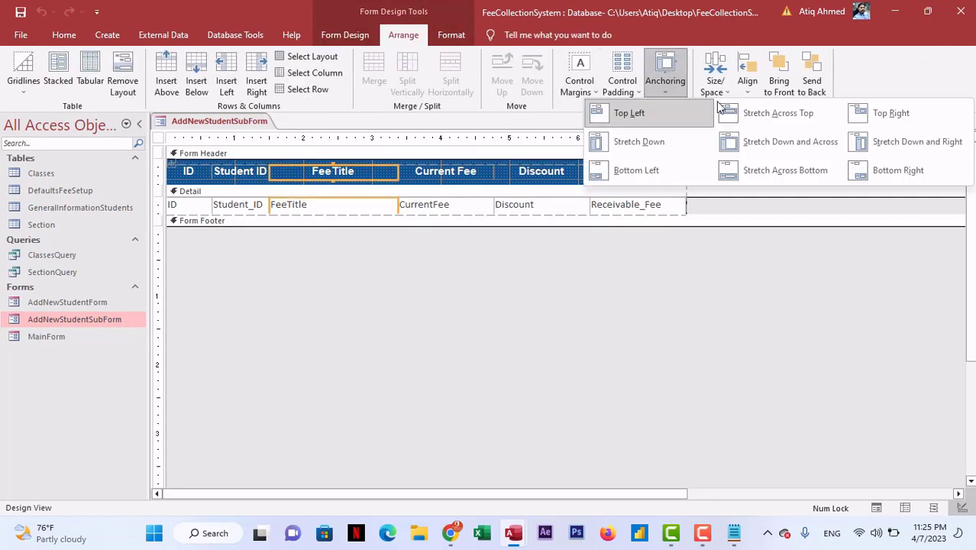
pyautogui.click(814, 124)
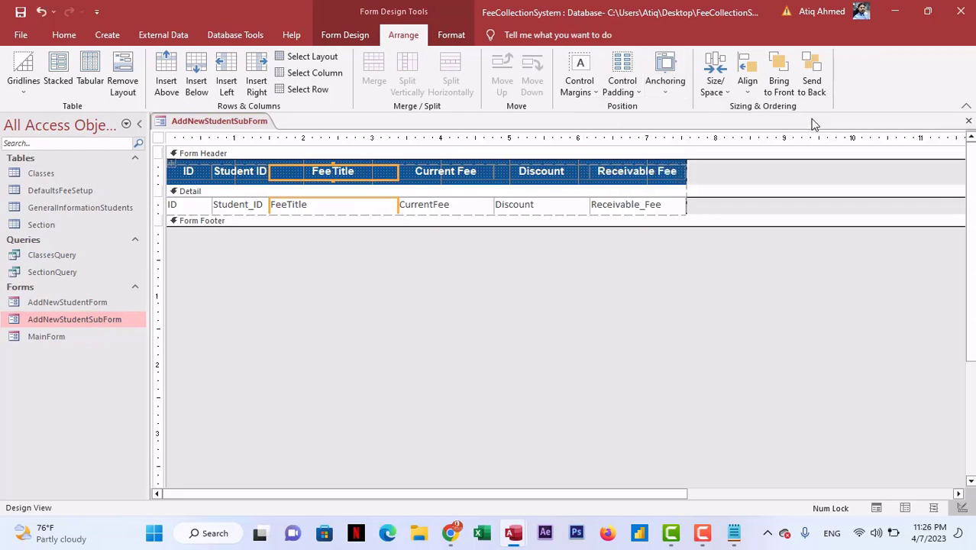
pyautogui.click(968, 121)
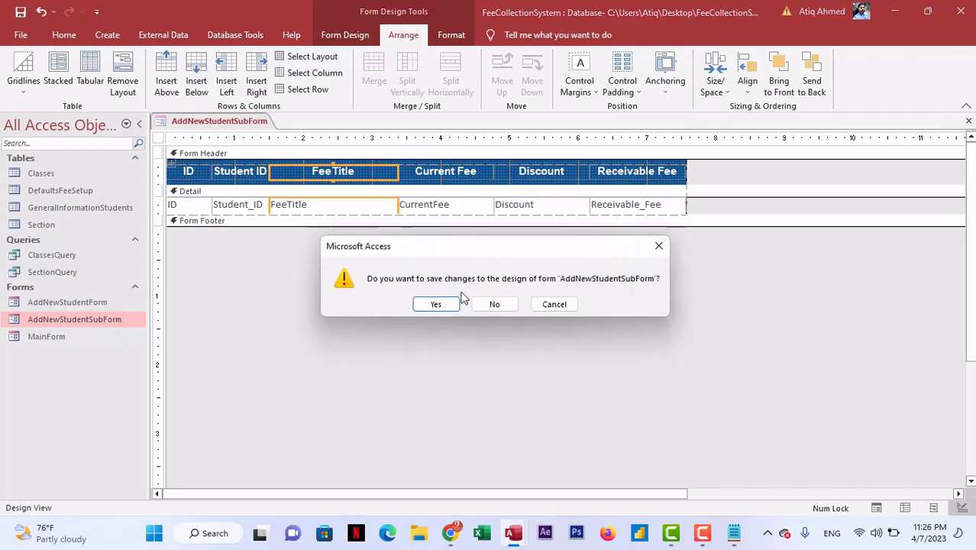
pyautogui.click(445, 309)
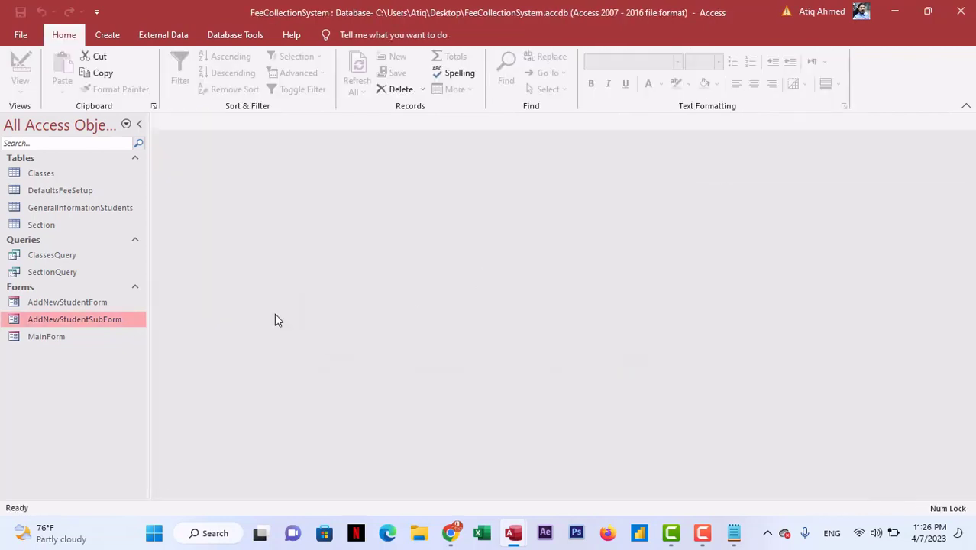
# - Review the fee subform's column widths on the New Admission page in MainForm, and close the form and the database
pyautogui.doubleClick(59, 342)
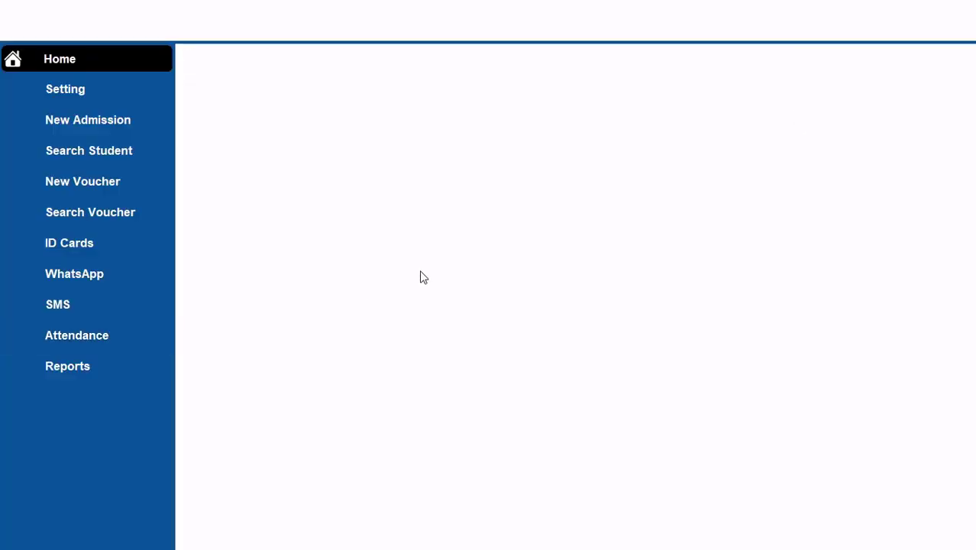
pyautogui.click(97, 121)
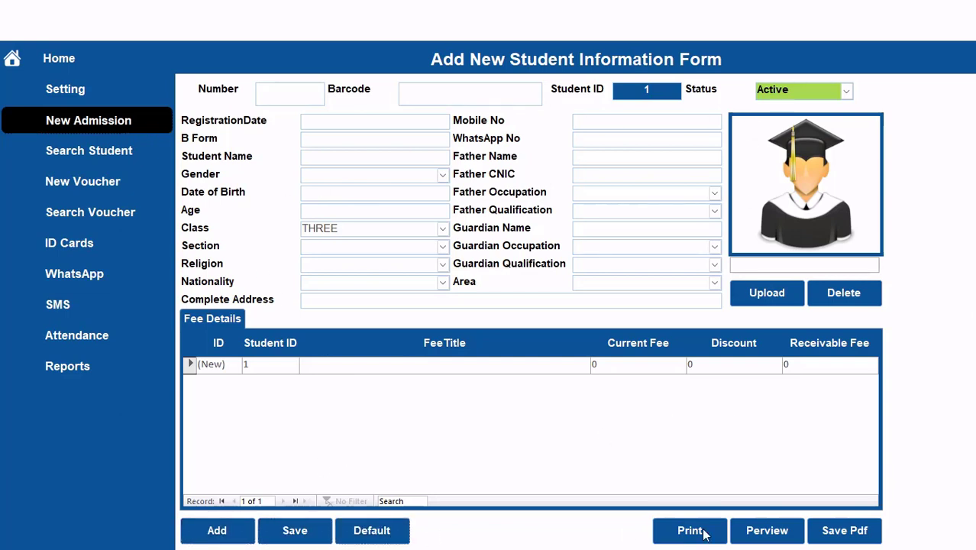
pyautogui.click(843, 291)
pyautogui.rightClick(207, 20)
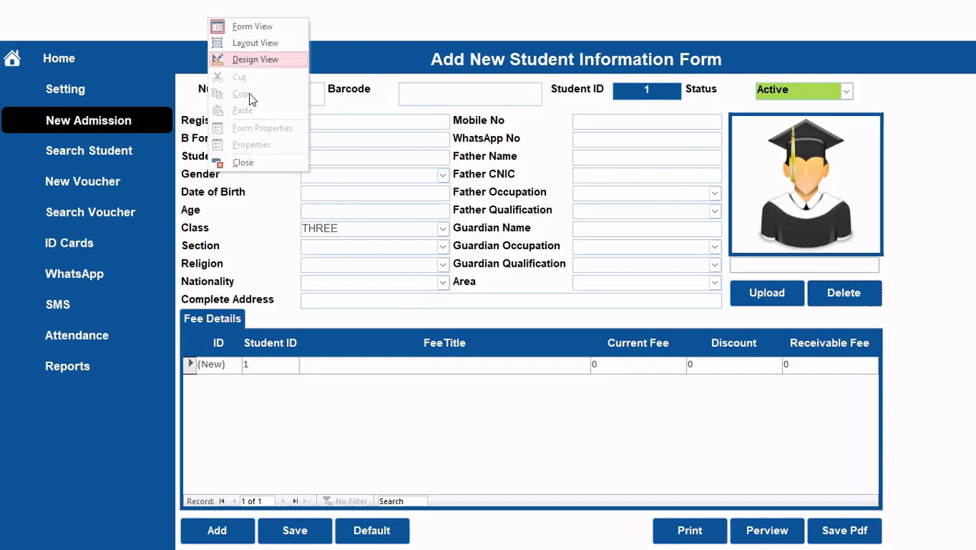
pyautogui.click(267, 161)
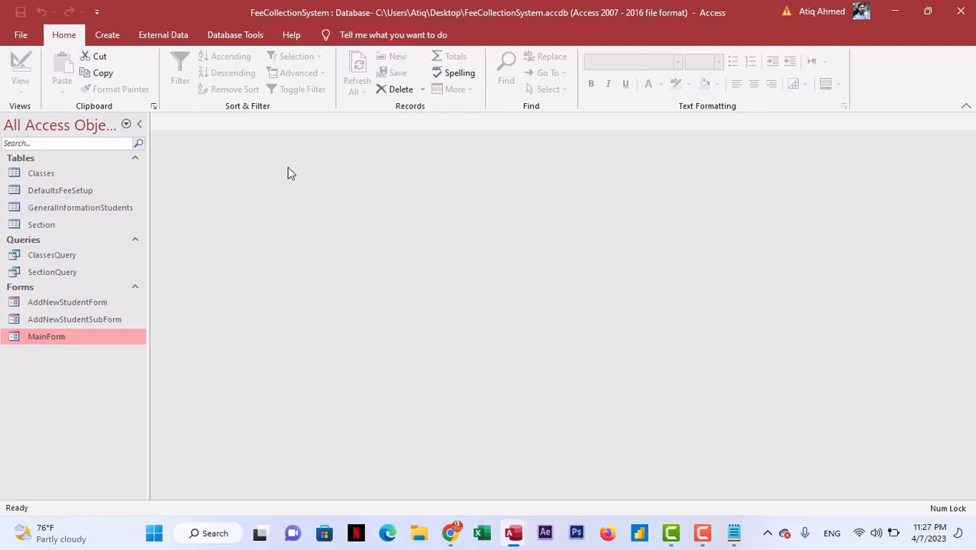
pyautogui.click(962, 17)
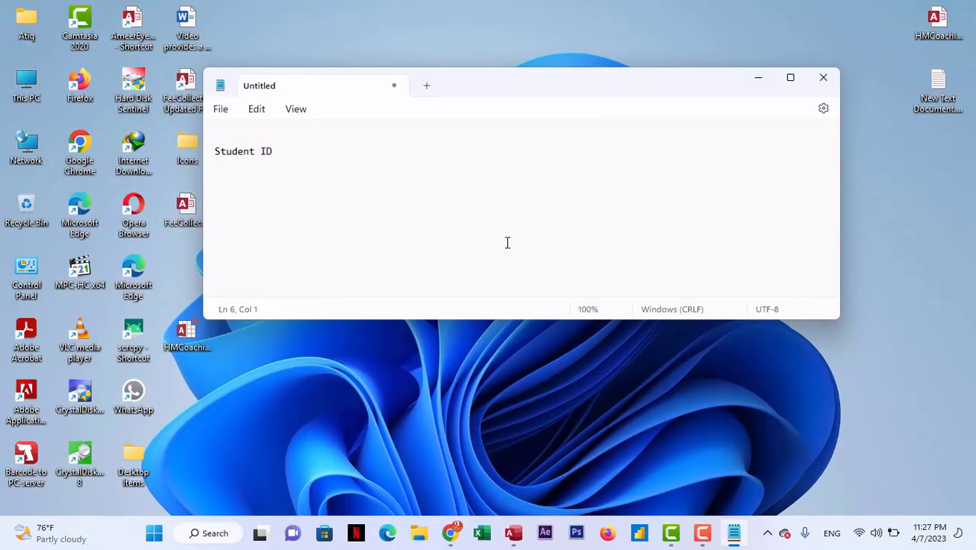